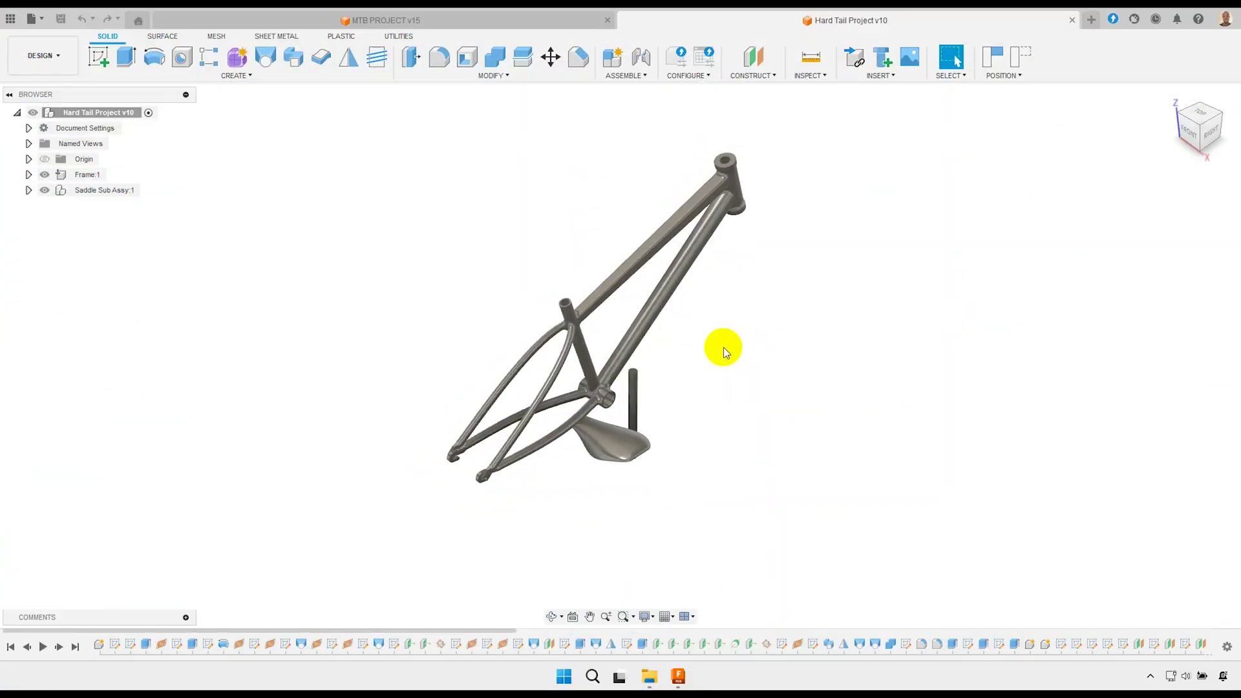
Orbit, zoom and pan the bike frame into a centred side view.
{"action": "mouse_move", "coordinate": [723, 347]}
{"action": "left_mouse_down"}
{"action": "mouse_move", "coordinate": [707, 379]}
{"action": "mouse_move", "coordinate": [678, 368]}
{"action": "left_mouse_up"}
{"action": "key", "text": "Escape"}
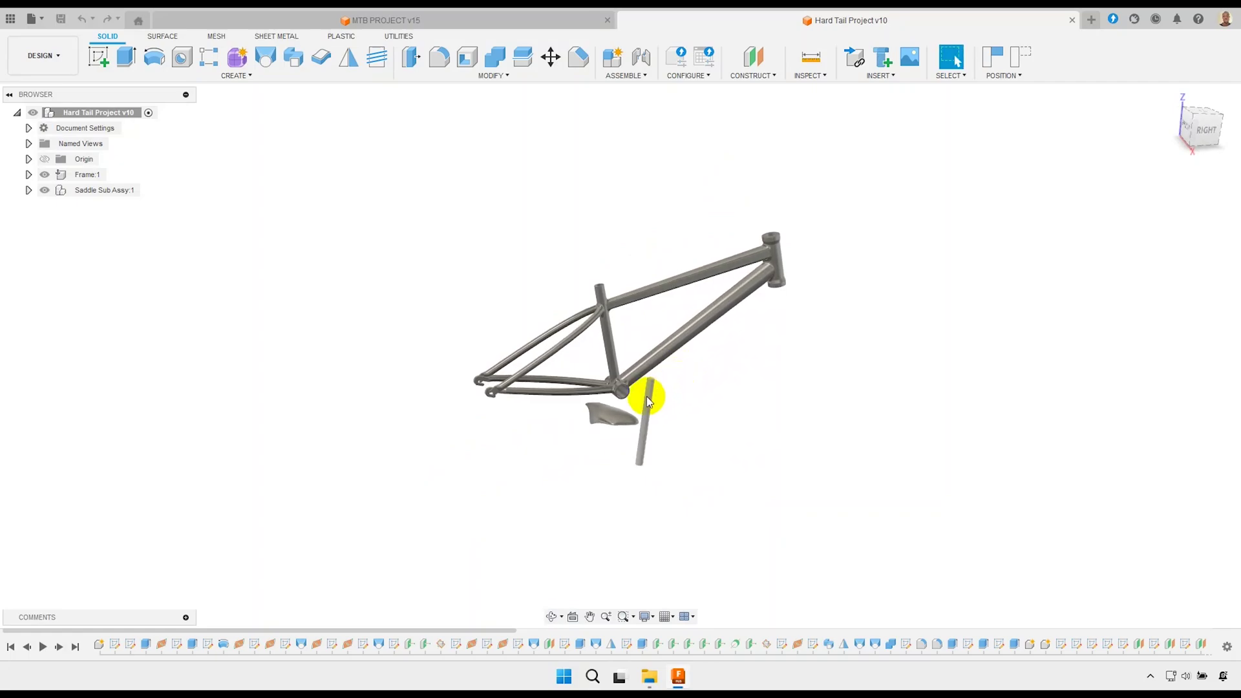
{"action": "scroll", "coordinate": [646, 397], "scroll_direction": "up", "scroll_amount": 3}
{"action": "left_click_drag", "start_coordinate": [610, 420], "coordinate": [589, 460]}
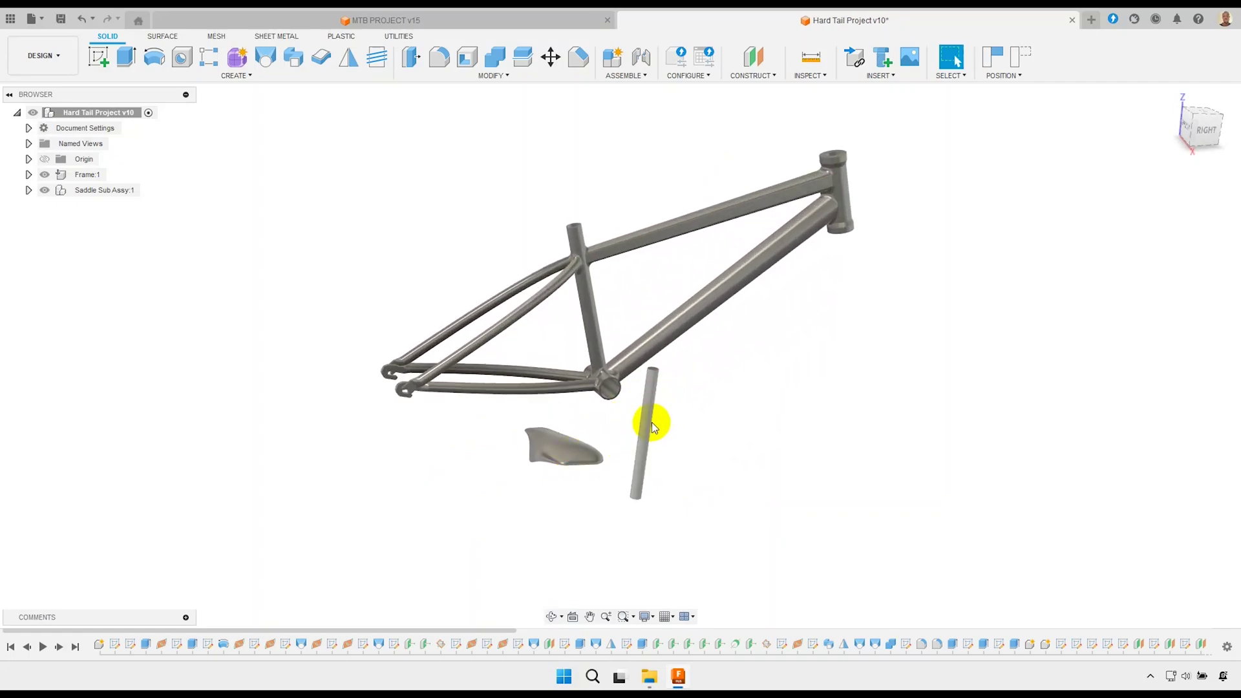
{"action": "left_click_drag", "start_coordinate": [652, 426], "coordinate": [706, 415]}
{"action": "middle_click_drag", "start_coordinate": [616, 410], "coordinate": [609, 382], "text": "shift"}
{"action": "scroll", "coordinate": [636, 408], "scroll_direction": "up", "scroll_amount": 1}
{"action": "scroll", "coordinate": [636, 407], "scroll_direction": "up", "scroll_amount": 1}
{"action": "middle_click_drag", "start_coordinate": [463, 437], "coordinate": [479, 434]}
Create a component named Handlebar Sub Assy with the Hard Tail Project as its parent.
{"action": "left_click", "coordinate": [612, 63]}
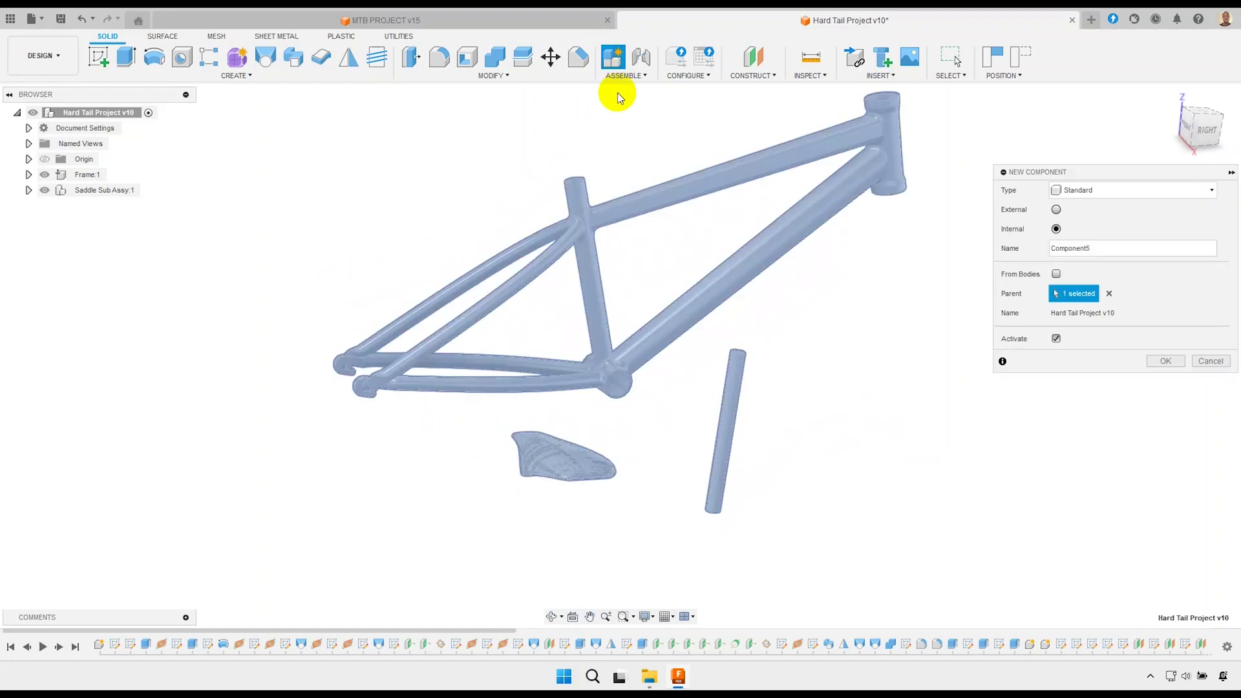
{"action": "double_click", "coordinate": [1031, 250]}
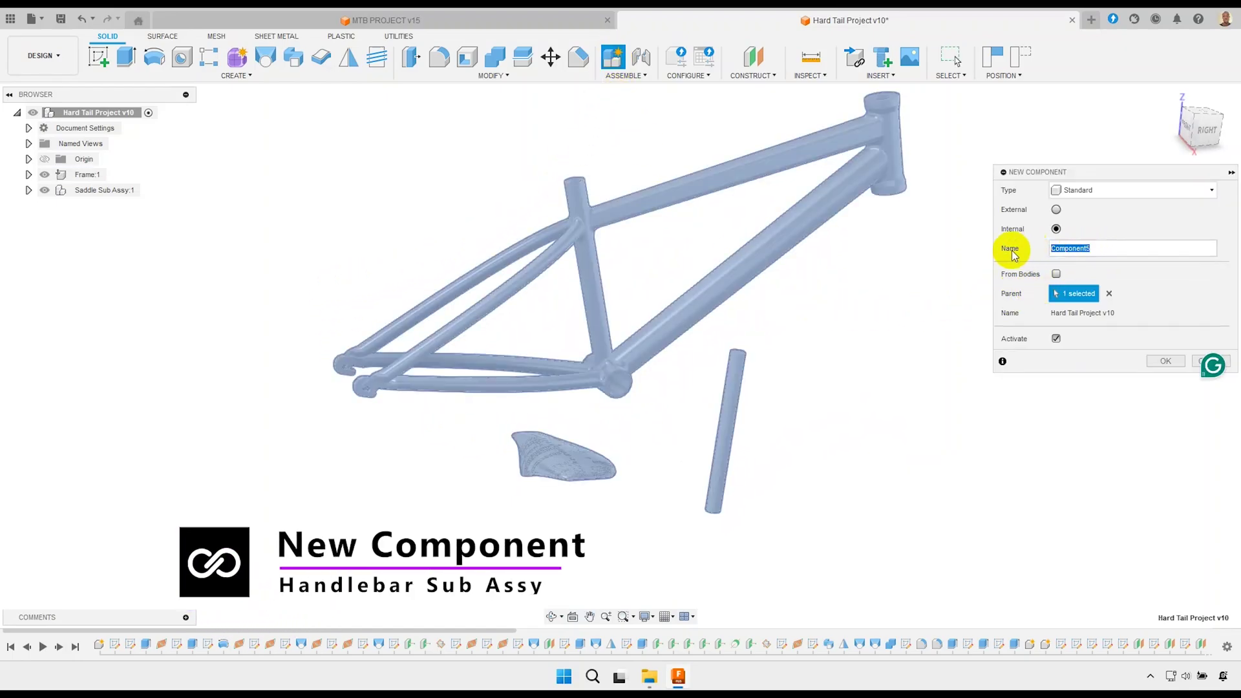
{"action": "type", "text": "Handlebar Sub Assy"}
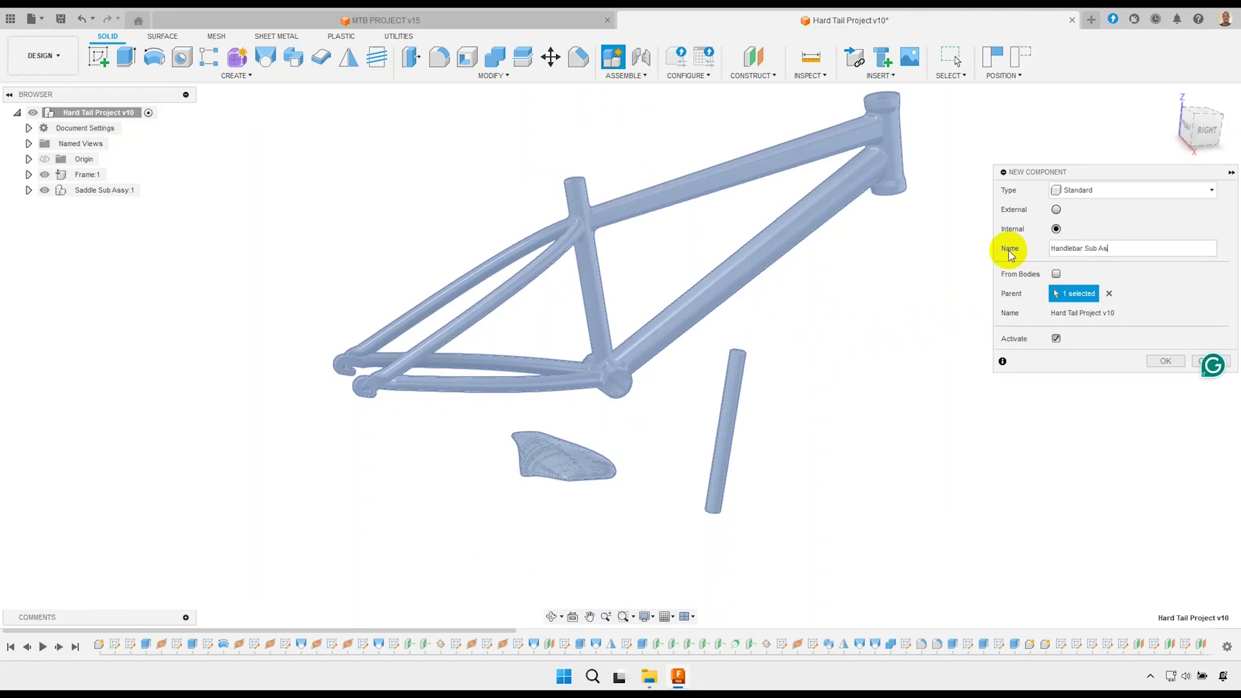
{"action": "left_click", "coordinate": [1109, 293]}
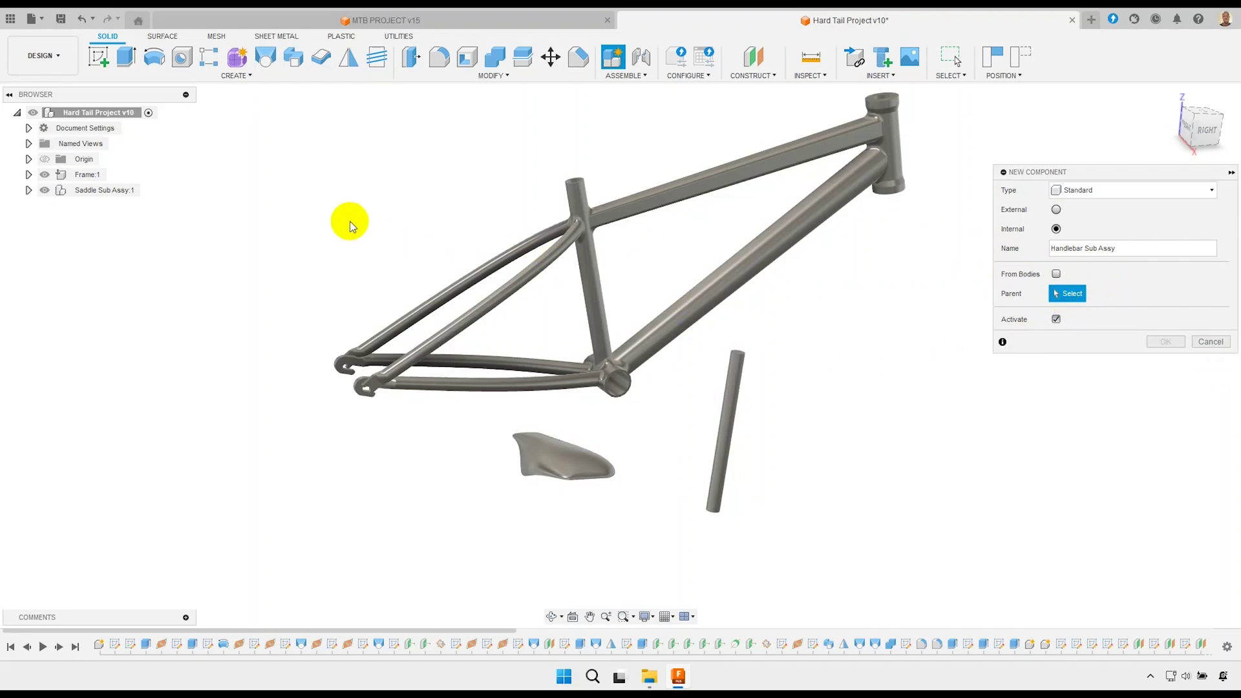
{"action": "left_click", "coordinate": [137, 120]}
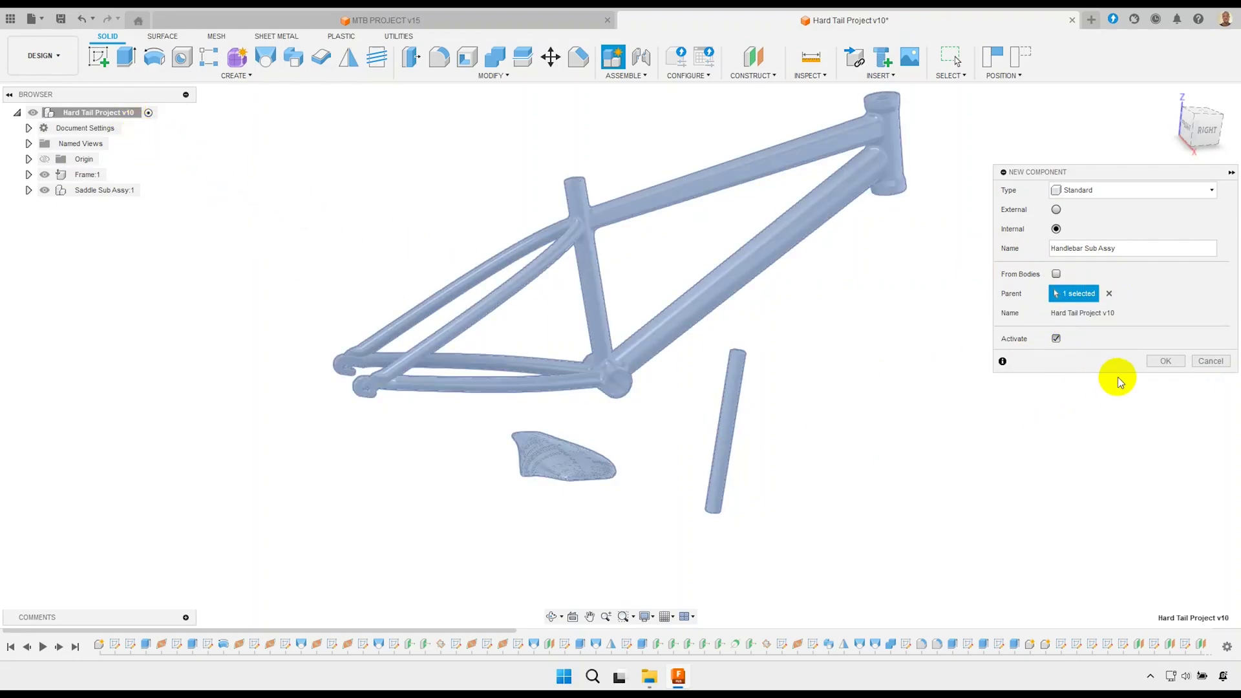
{"action": "left_click", "coordinate": [1162, 363]}
{"action": "middle_click_drag", "start_coordinate": [611, 484], "coordinate": [566, 451]}
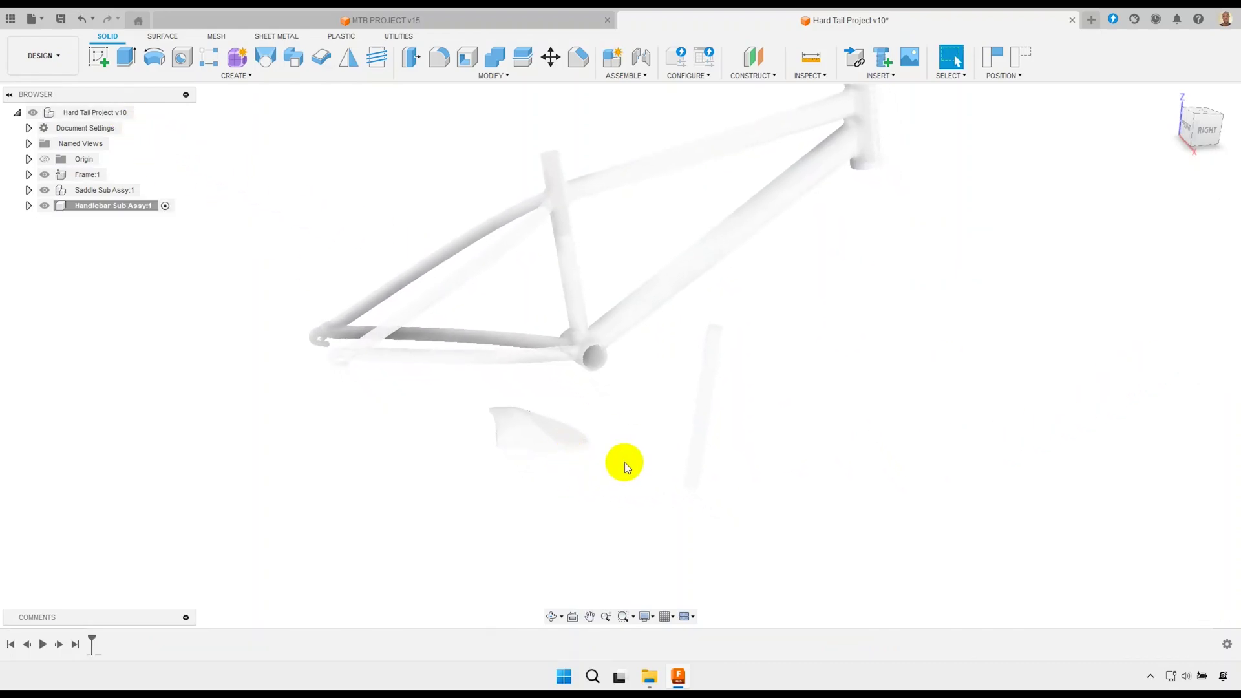
Add a Stem component with Handlebar Sub Assy:1 as its parent.
{"action": "left_click", "coordinate": [612, 59]}
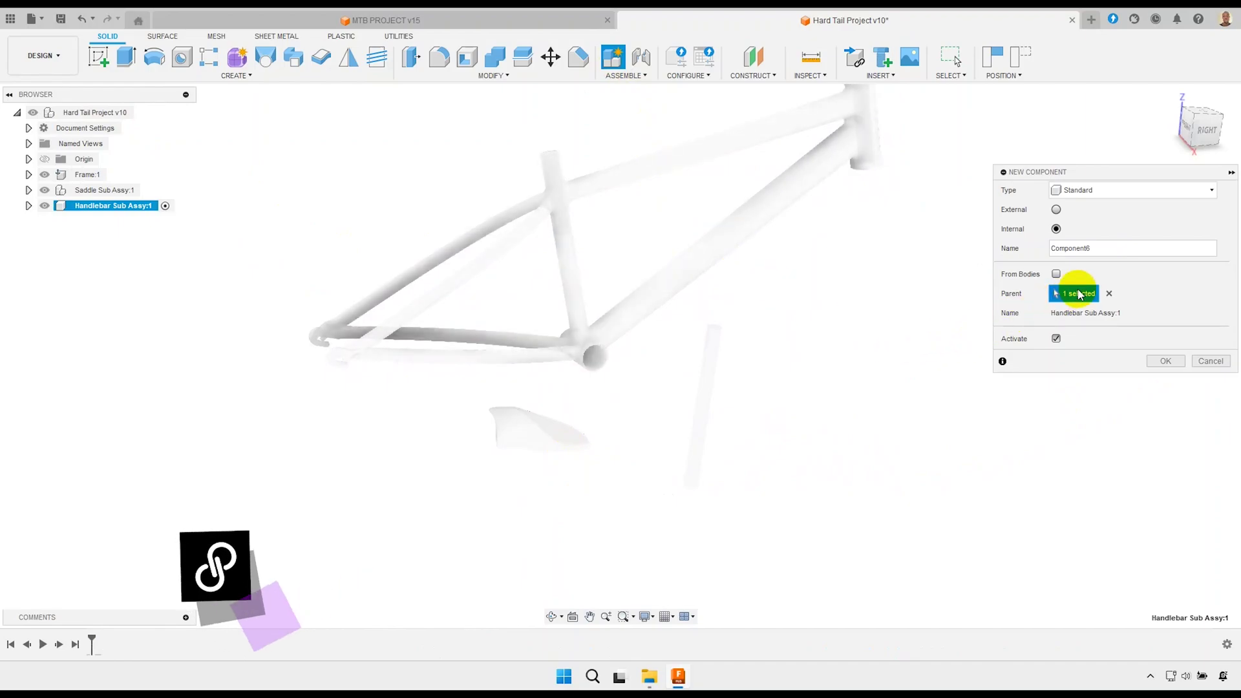
{"action": "type", "text": "S"}
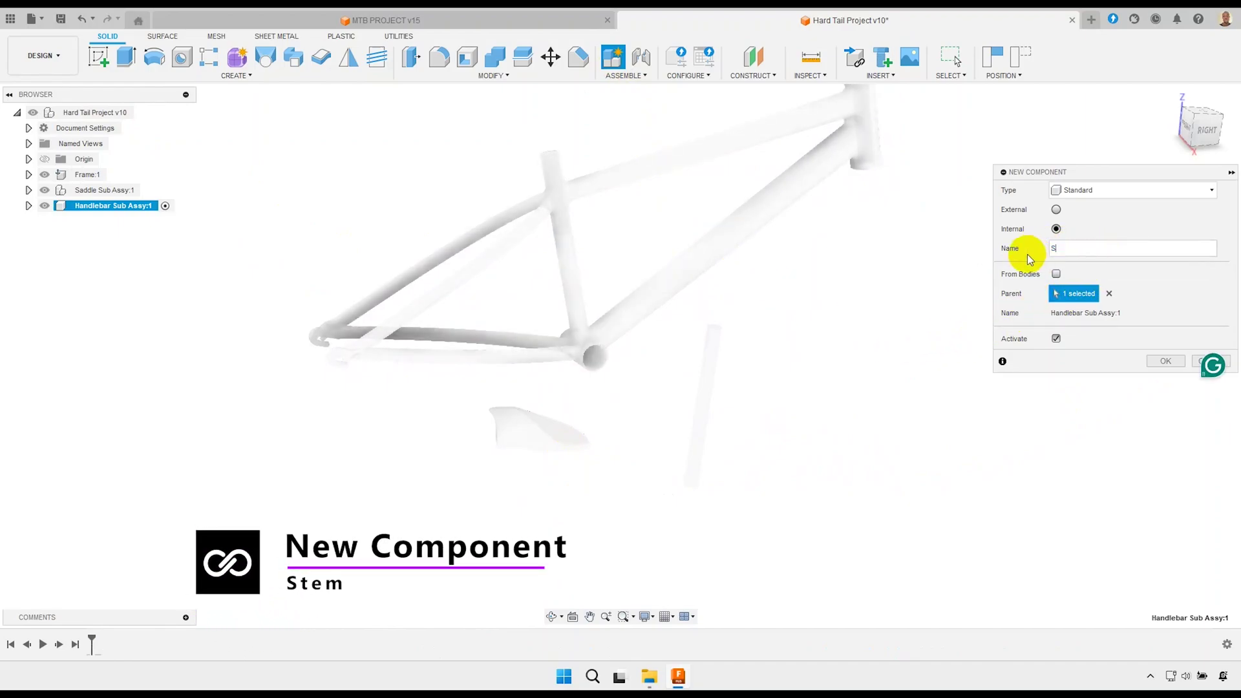
{"action": "type", "text": "tem"}
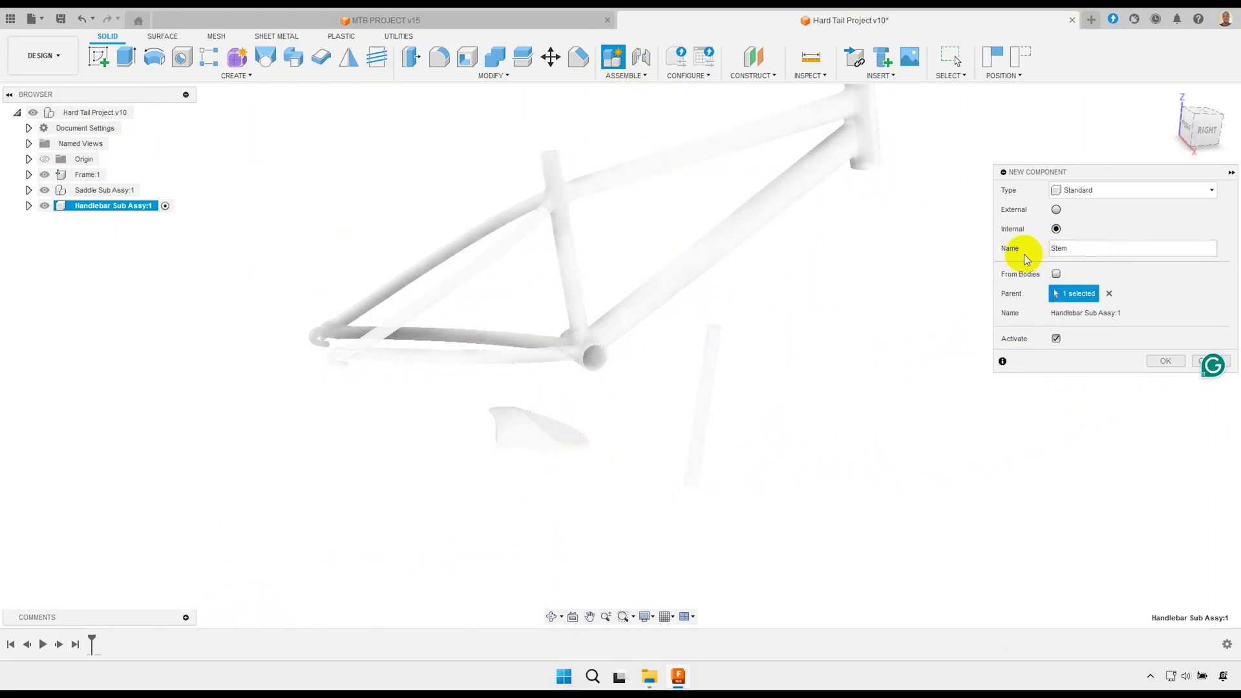
{"action": "left_click", "coordinate": [1108, 296]}
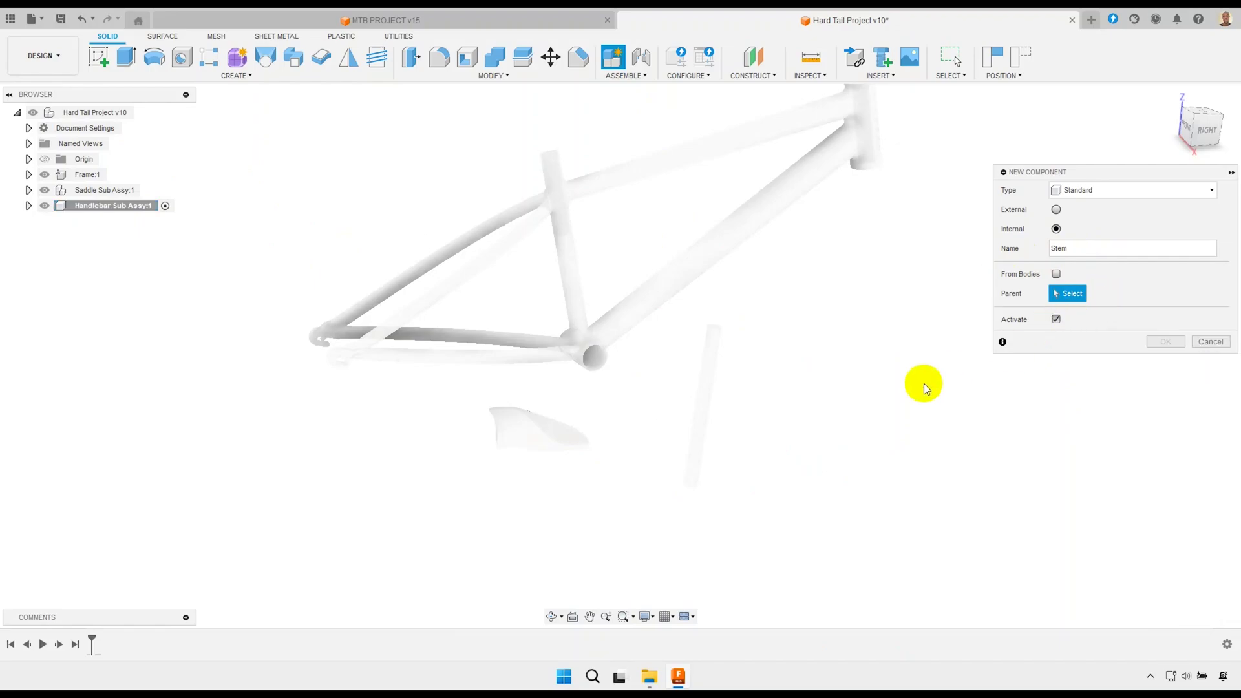
{"action": "left_click", "coordinate": [136, 213]}
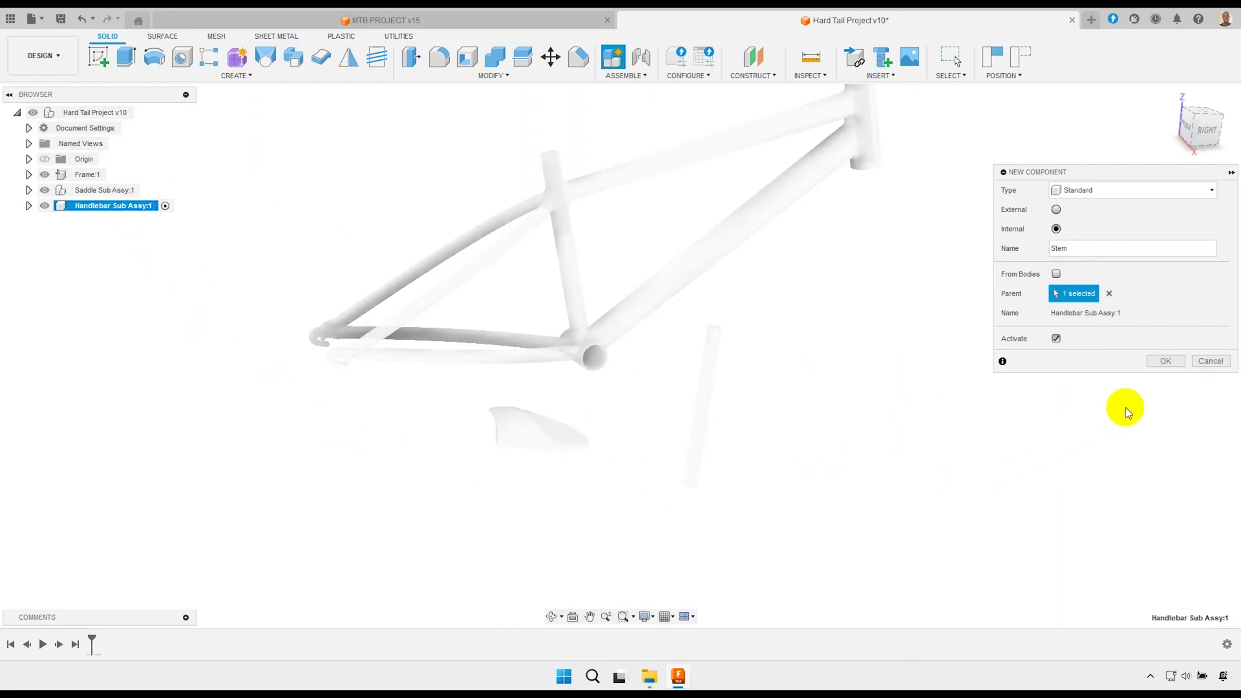
{"action": "left_click", "coordinate": [1162, 362]}
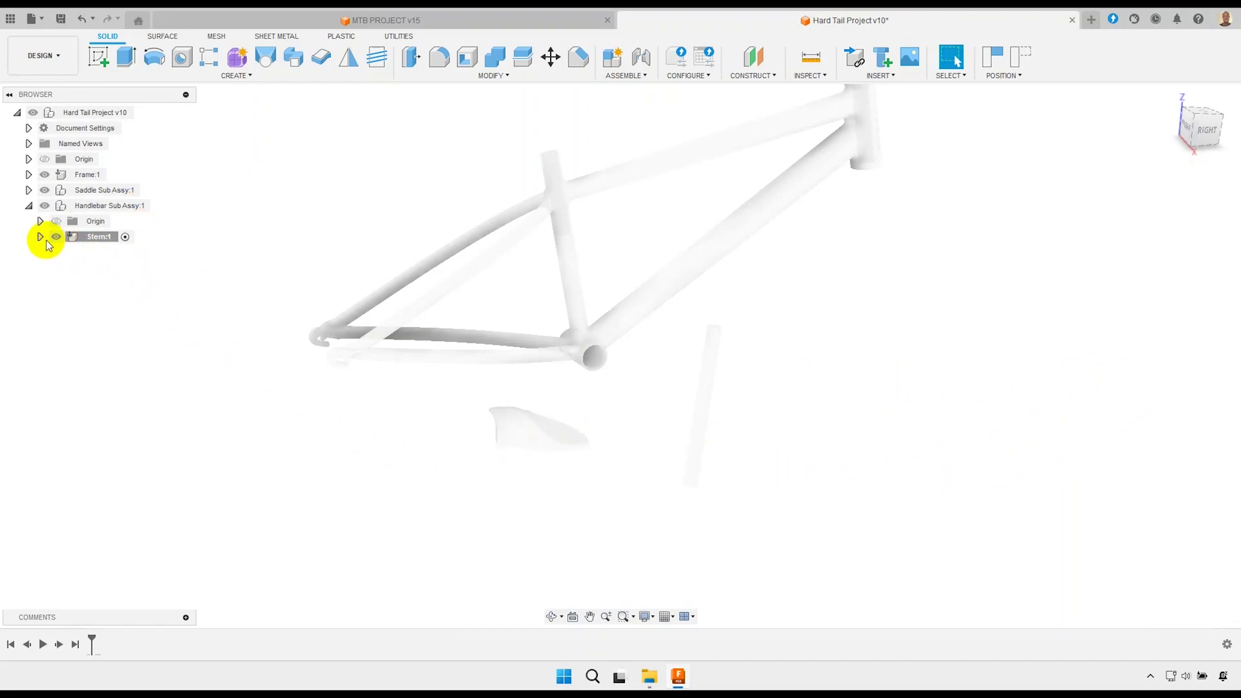
{"action": "right_click", "coordinate": [106, 237]}
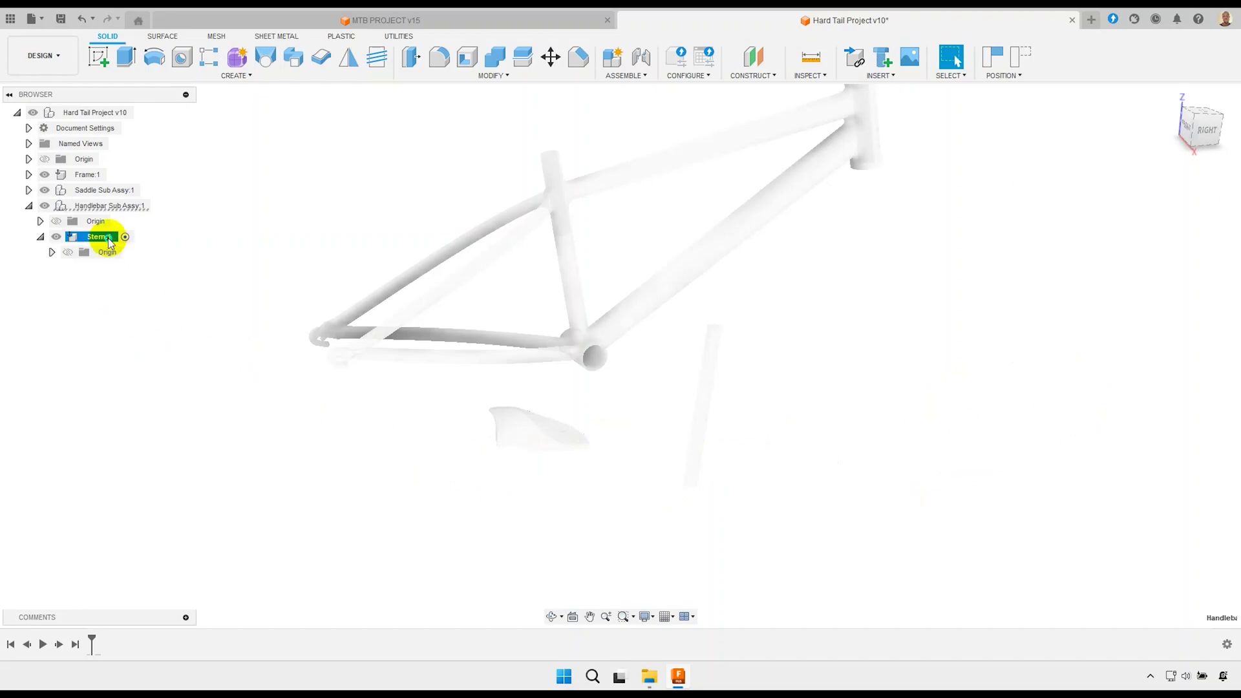
Isolate Stem and start a sketch on its XY plane, capturing component positions.
{"action": "left_click", "coordinate": [144, 622]}
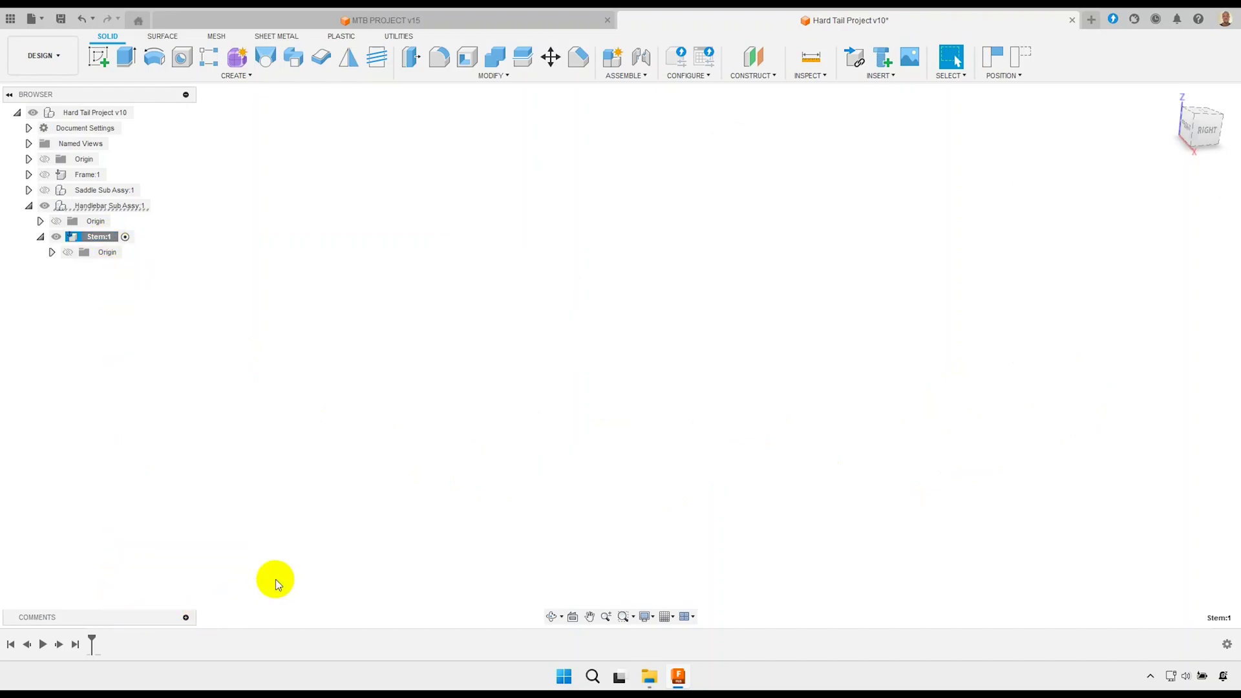
{"action": "left_click", "coordinate": [98, 57]}
{"action": "left_click", "coordinate": [628, 378]}
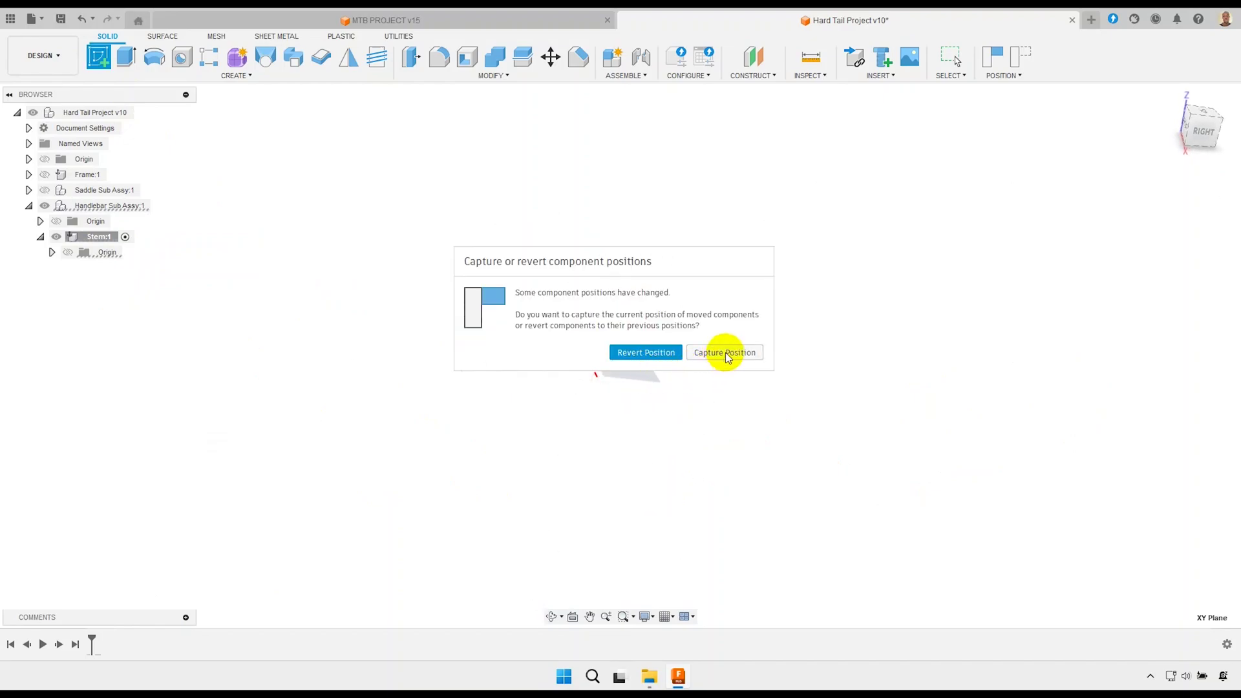
{"action": "left_click", "coordinate": [725, 353]}
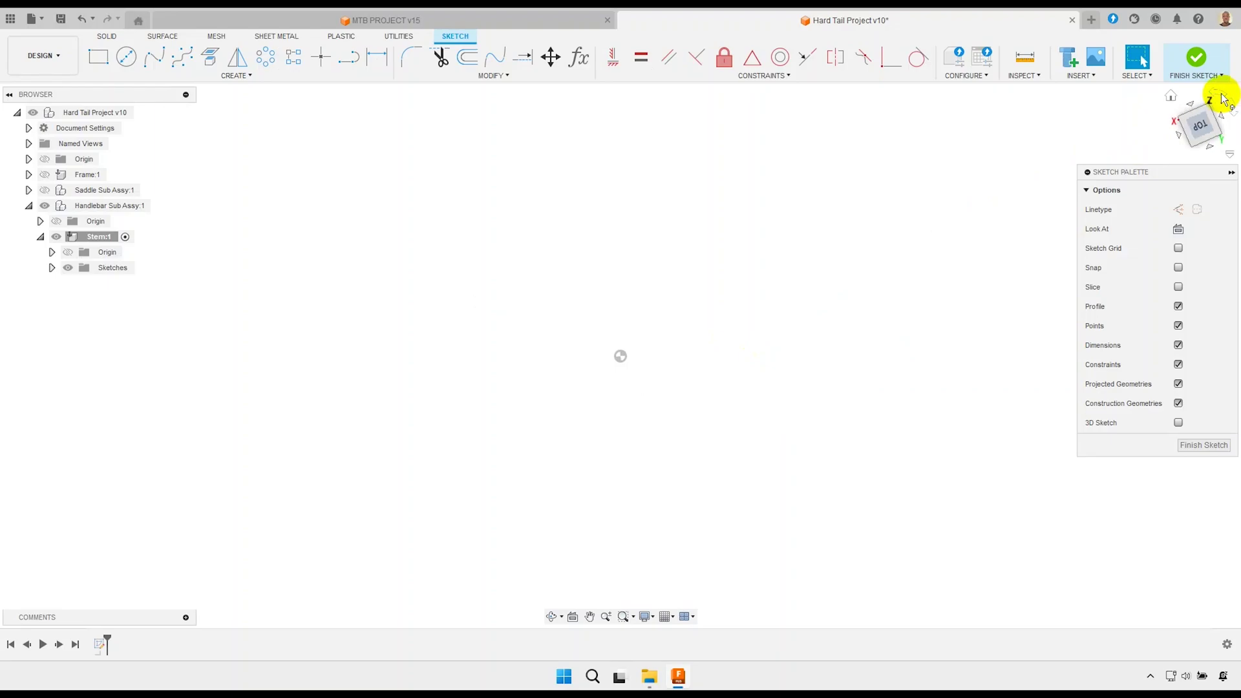
From the top view, draw a 25 mm diameter circle centred on the origin.
{"action": "left_click", "coordinate": [1203, 101]}
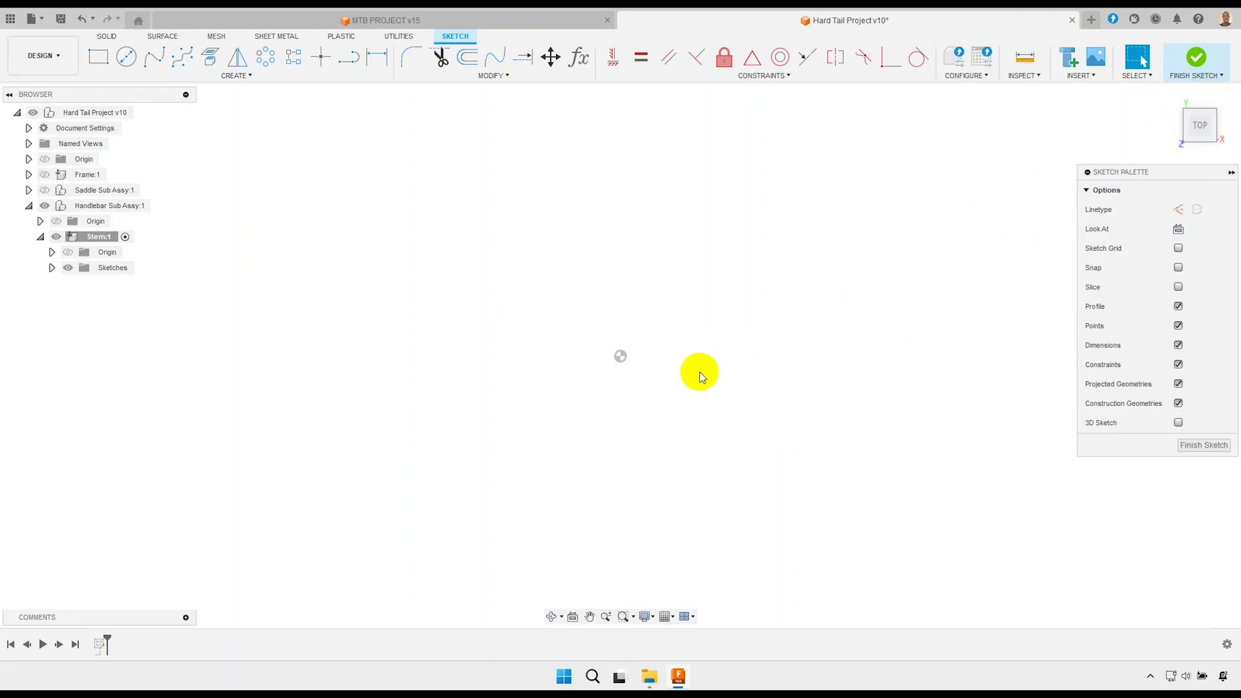
{"action": "left_click", "coordinate": [126, 57]}
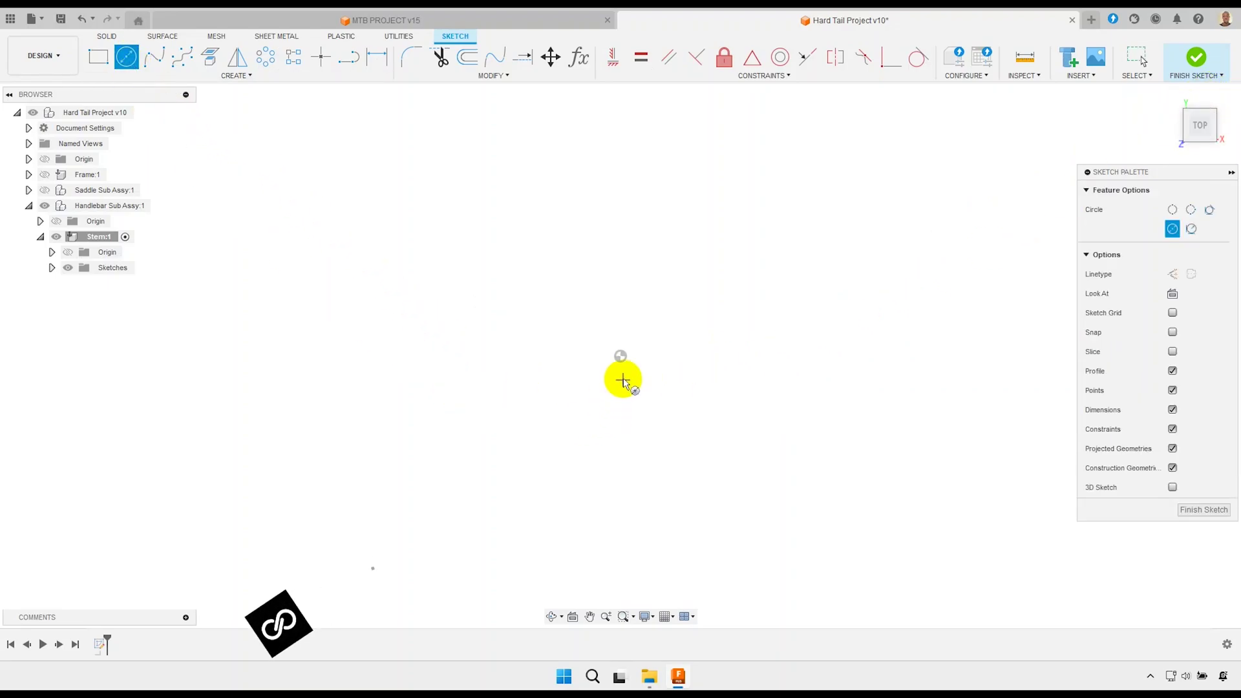
{"action": "left_click", "coordinate": [621, 355]}
{"action": "type", "text": "25"}
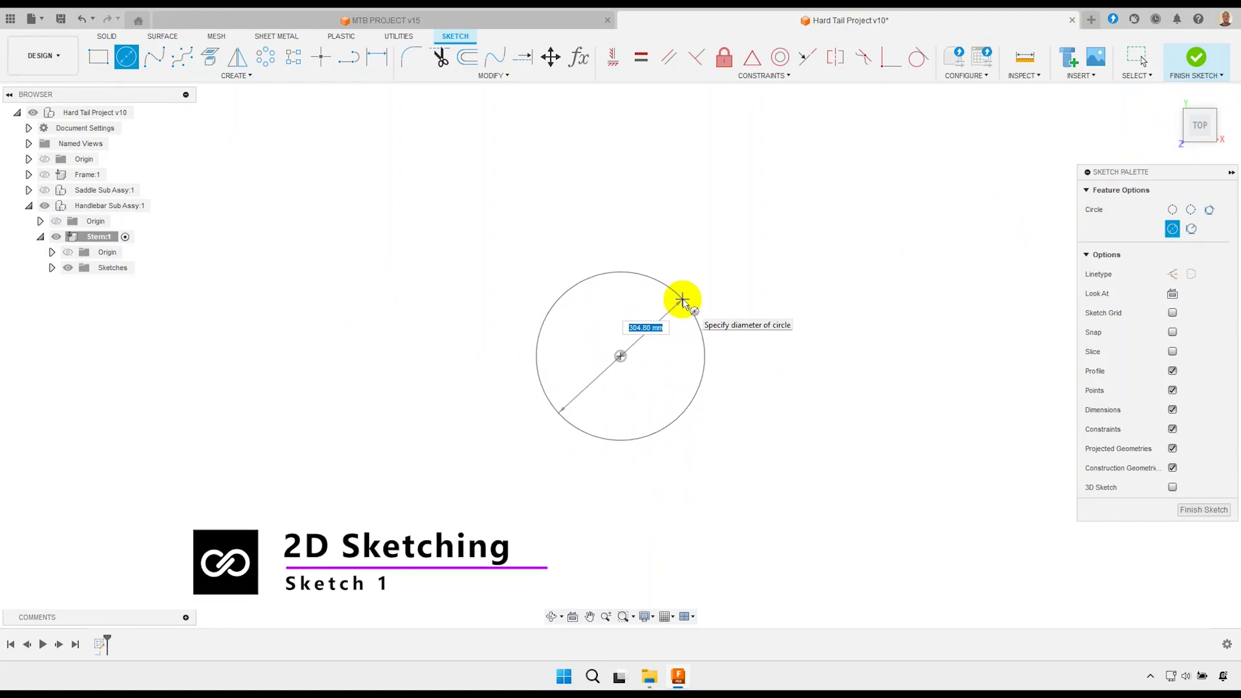
{"action": "key", "text": "Tab"}
{"action": "key", "text": "Return"}
{"action": "key", "text": "Escape"}
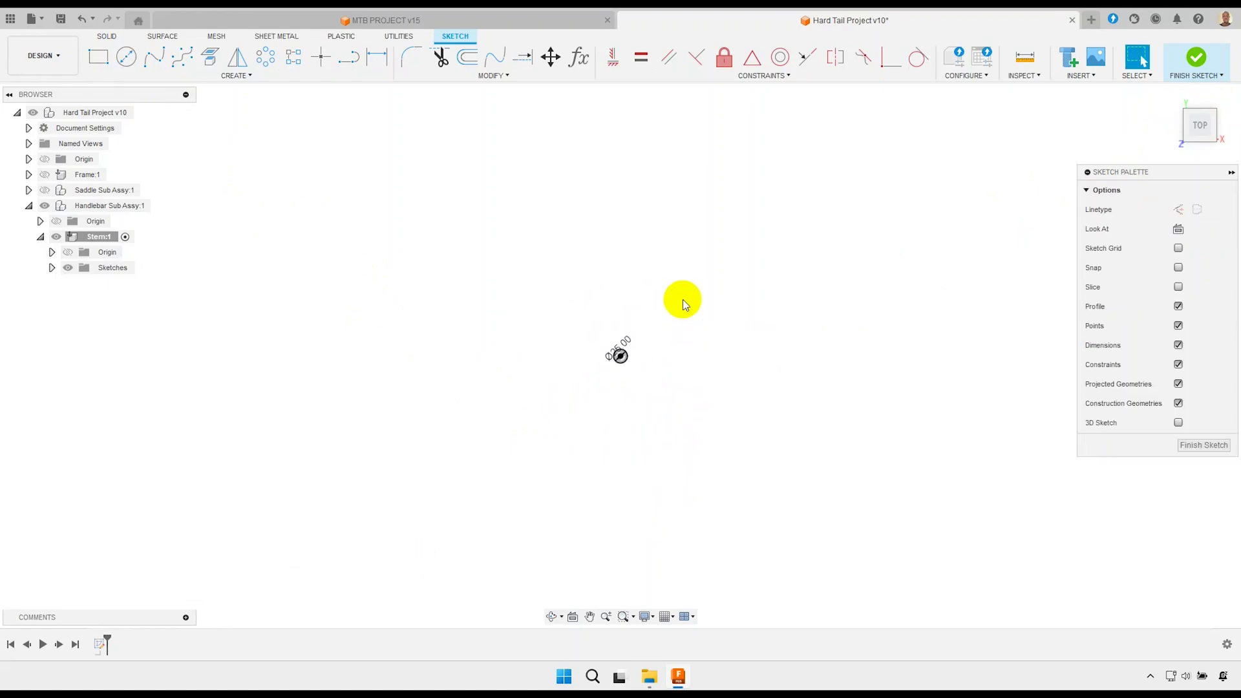
{"action": "scroll", "coordinate": [607, 359], "scroll_direction": "up", "scroll_amount": 5}
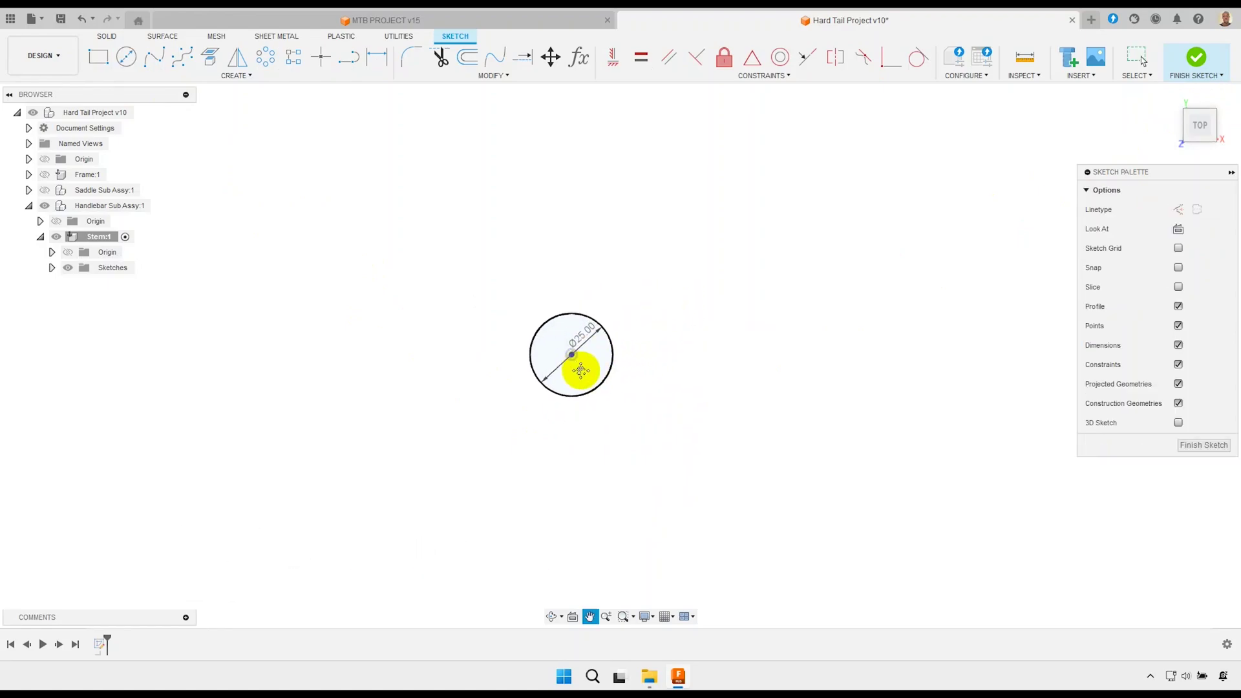
{"action": "scroll", "coordinate": [556, 378], "scroll_direction": "up", "scroll_amount": 1}
{"action": "scroll", "coordinate": [533, 384], "scroll_direction": "up", "scroll_amount": 2}
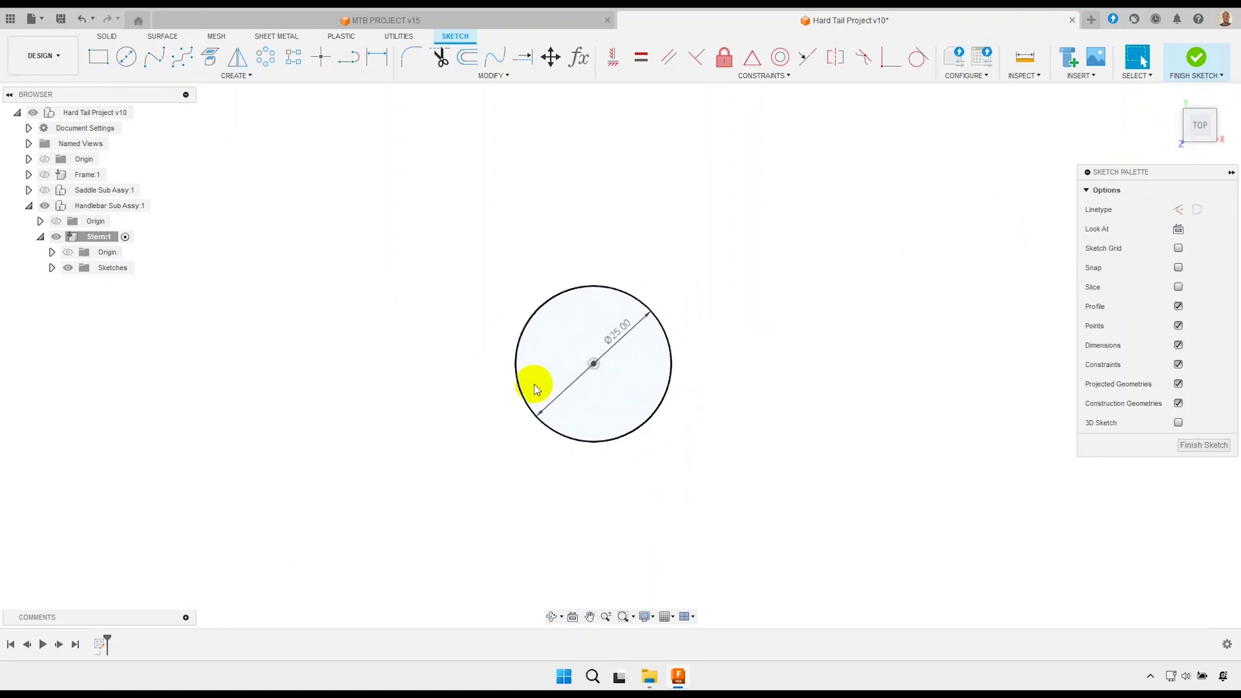
Add a concentric 37 mm circle, move both diameter labels aside, and make it construction.
{"action": "left_click", "coordinate": [126, 56]}
{"action": "left_click", "coordinate": [594, 364]}
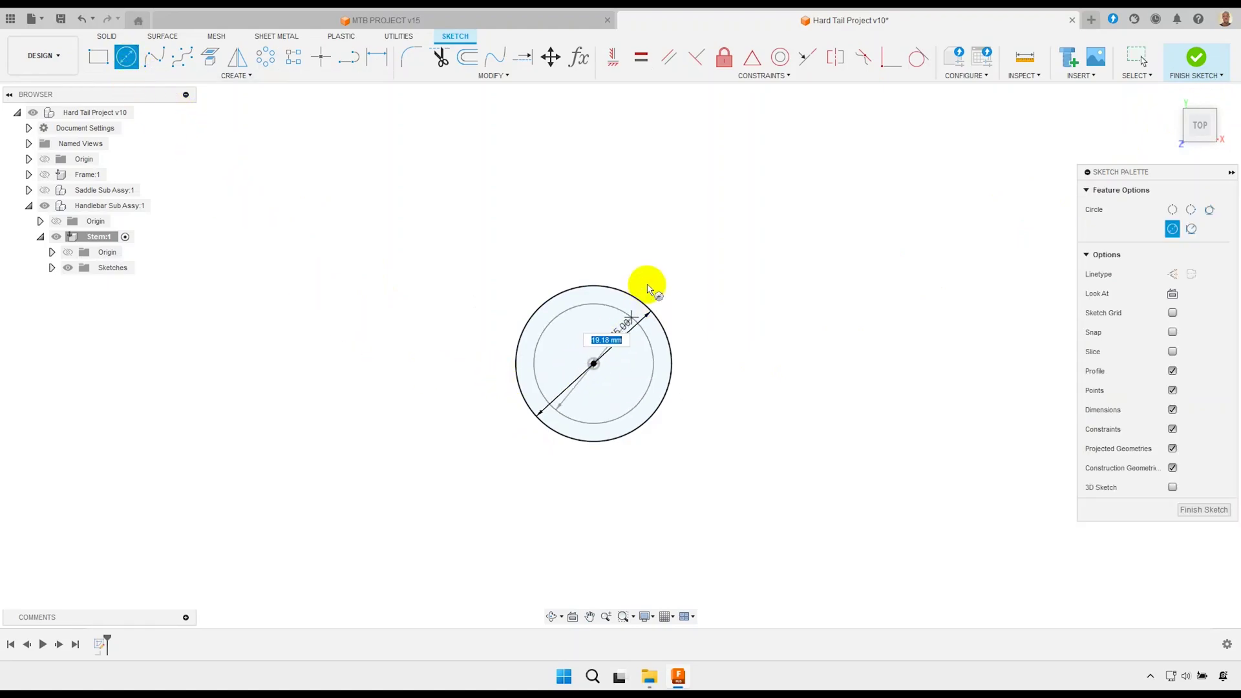
{"action": "key", "text": "Return"}
{"action": "key", "text": "Return"}
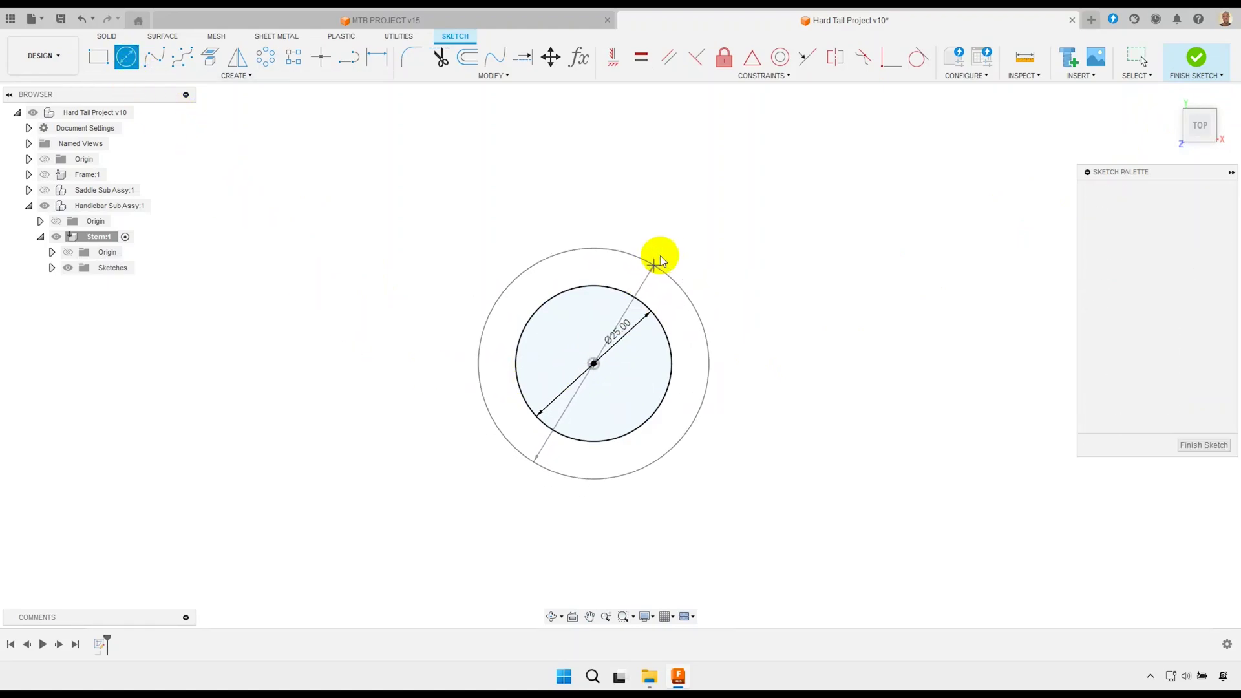
{"action": "left_click_drag", "start_coordinate": [620, 318], "coordinate": [692, 201]}
{"action": "left_click_drag", "start_coordinate": [626, 316], "coordinate": [640, 184]}
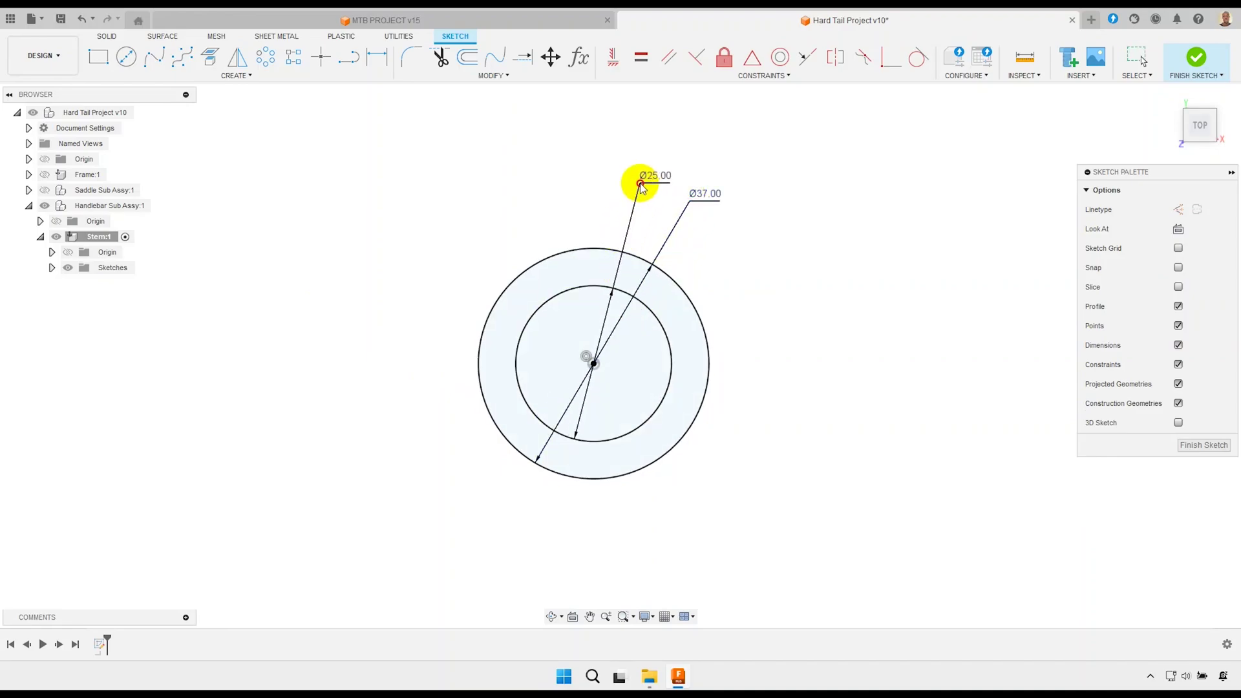
{"action": "left_click", "coordinate": [678, 285]}
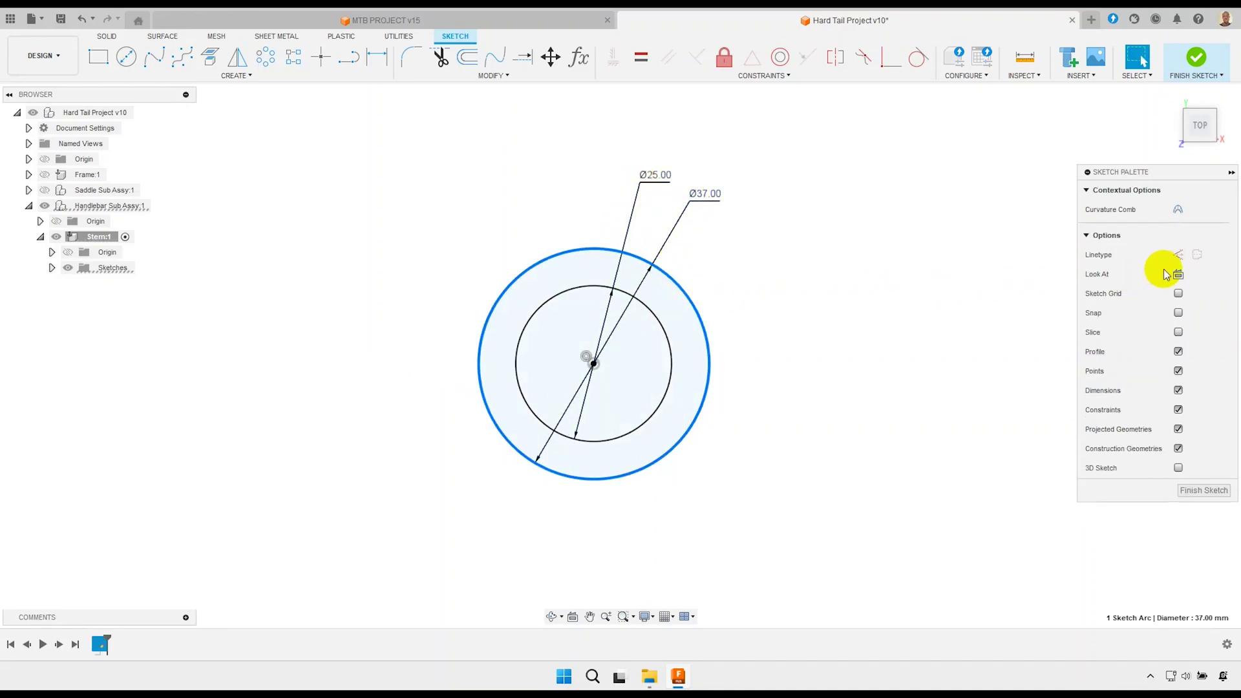
{"action": "left_click", "coordinate": [1177, 256]}
Draw an 18 mm vertical line right of the circles, with its dimension moved to the right.
{"action": "middle_click_drag", "start_coordinate": [680, 391], "coordinate": [667, 365]}
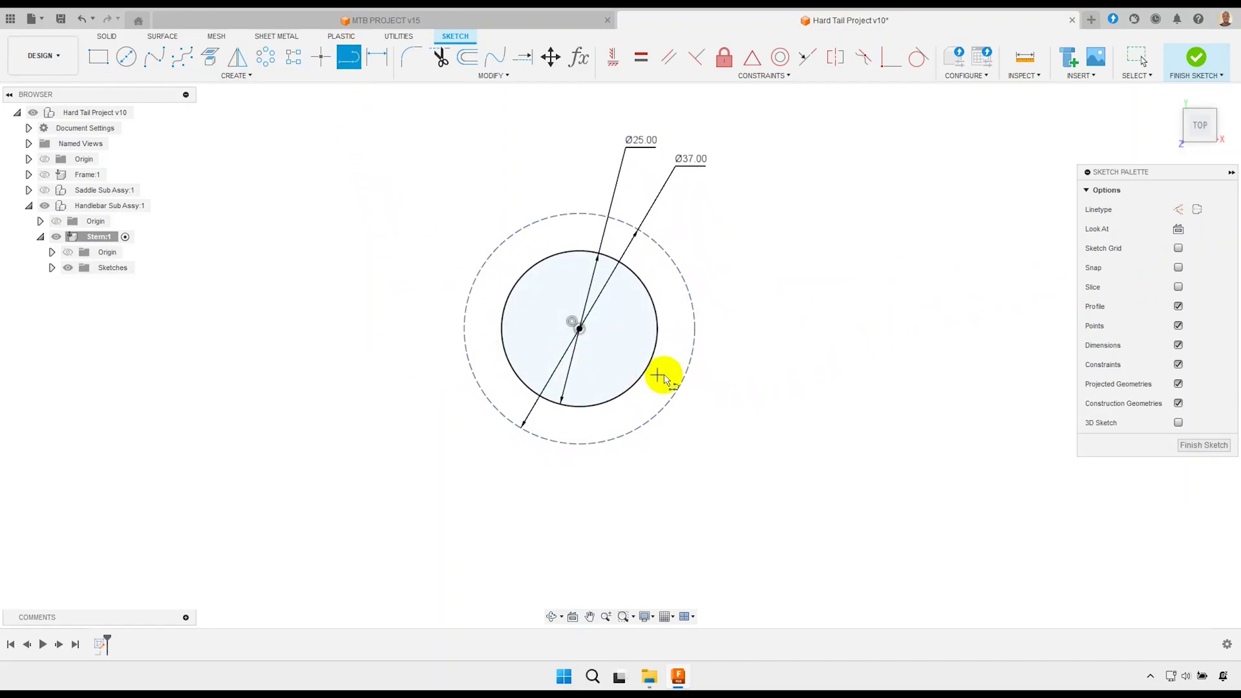
{"action": "left_click", "coordinate": [792, 260]}
{"action": "left_click", "coordinate": [883, 259]}
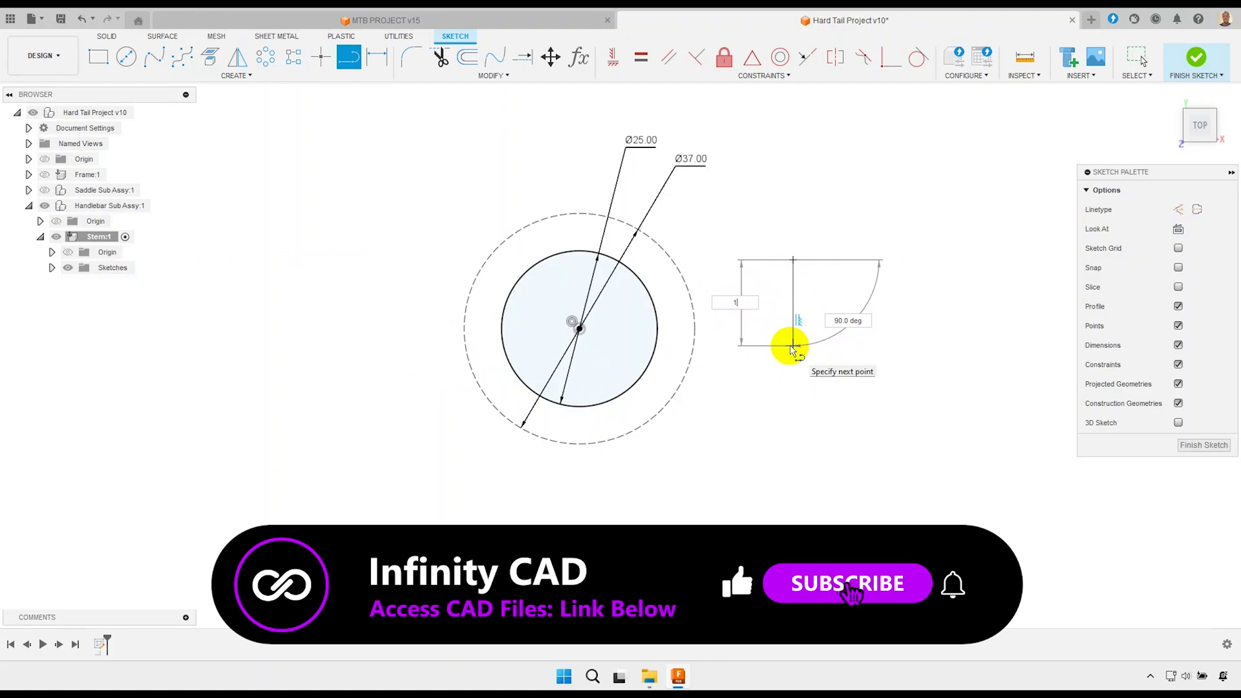
{"action": "type", "text": "8"}
{"action": "key", "text": "Return"}
{"action": "key", "text": "Escape"}
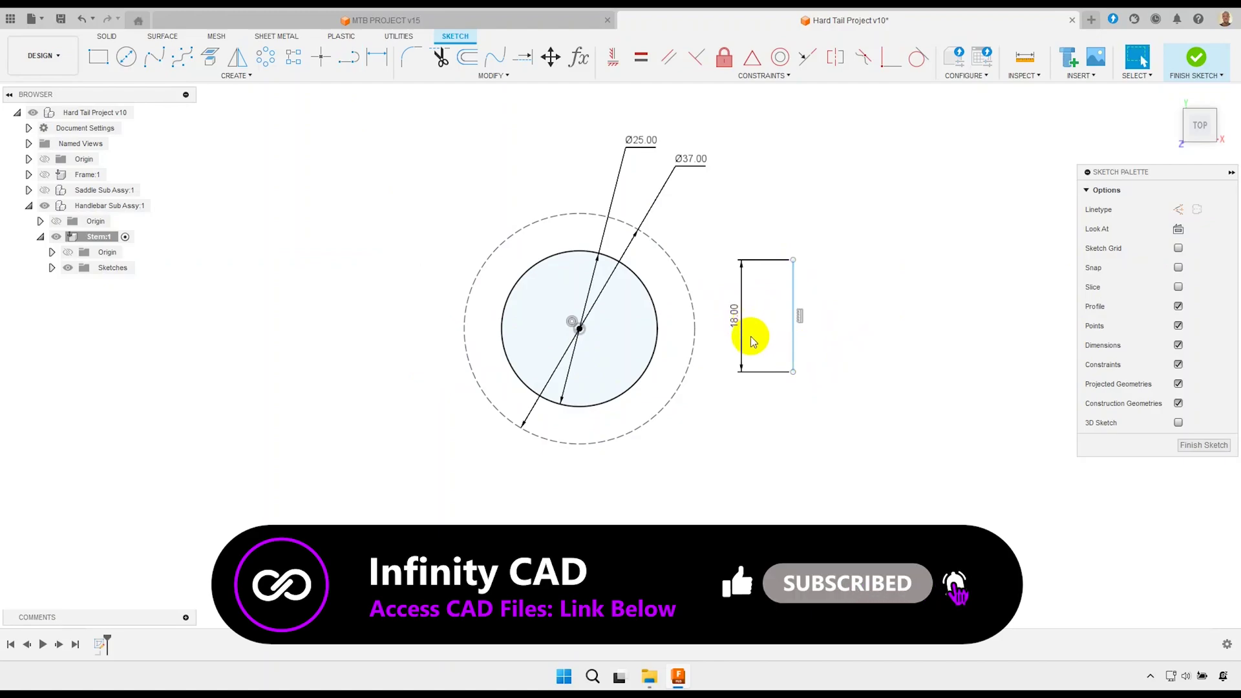
{"action": "left_click_drag", "start_coordinate": [731, 327], "coordinate": [808, 332]}
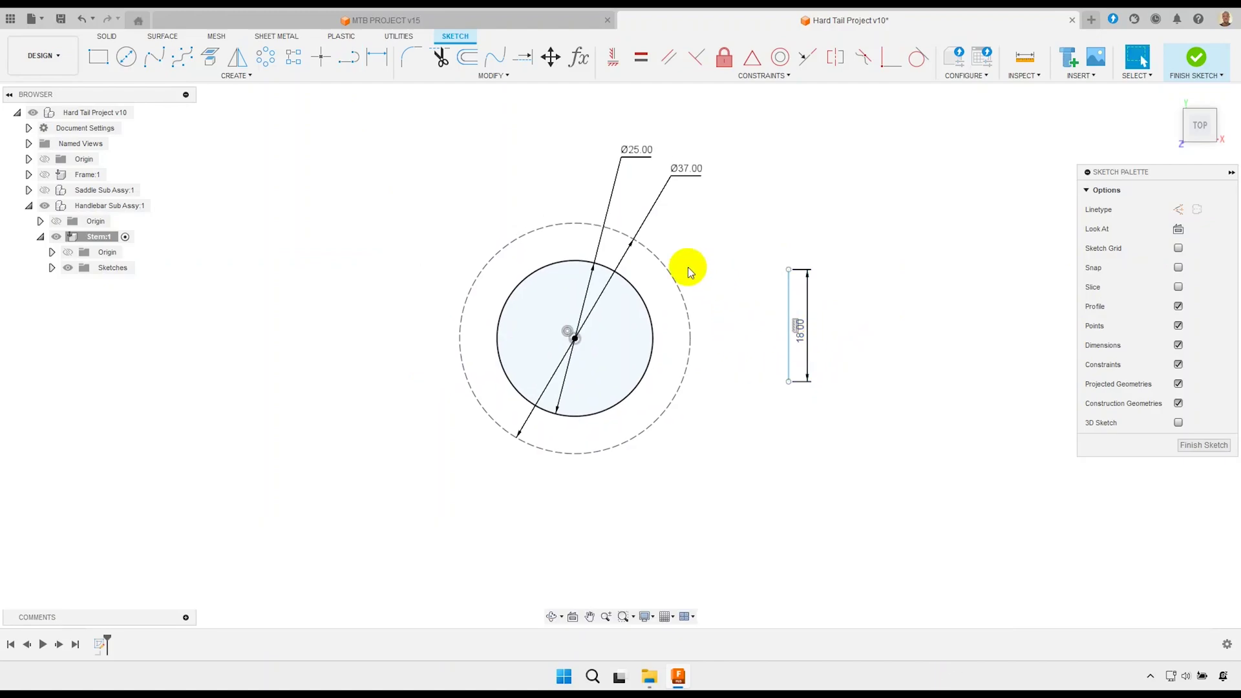
Align the line's midpoint horizontally with the circle centre.
{"action": "left_click", "coordinate": [322, 65]}
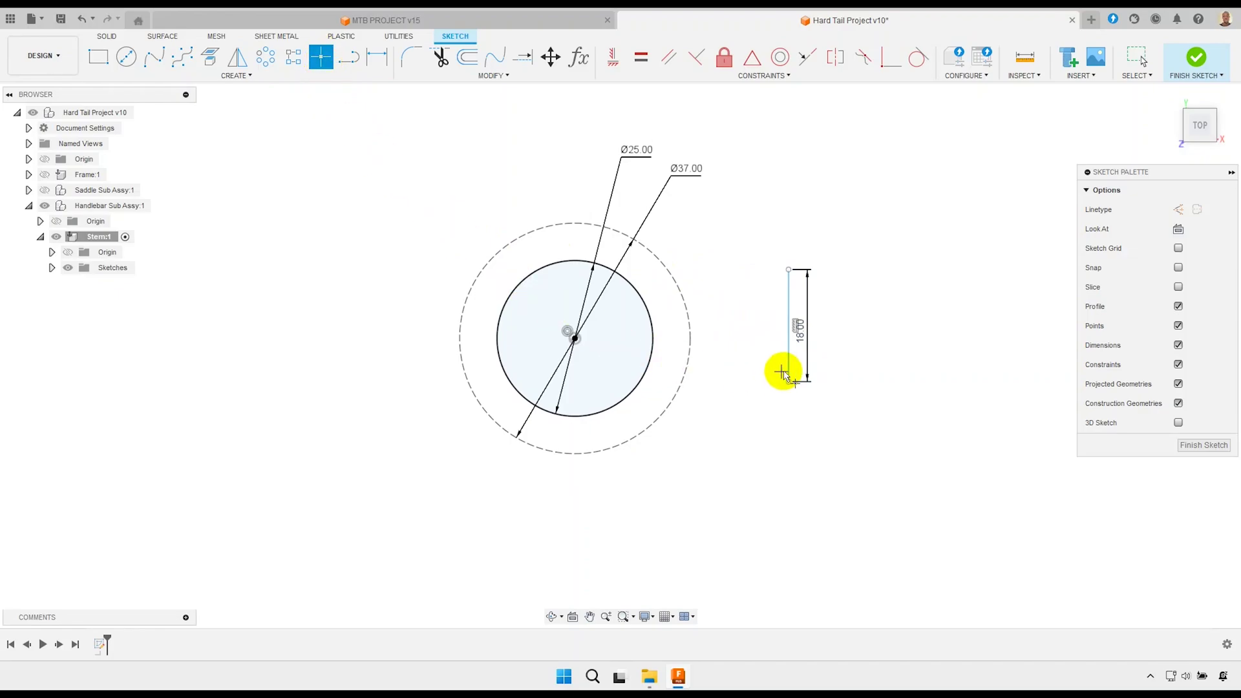
{"action": "right_click", "coordinate": [886, 297]}
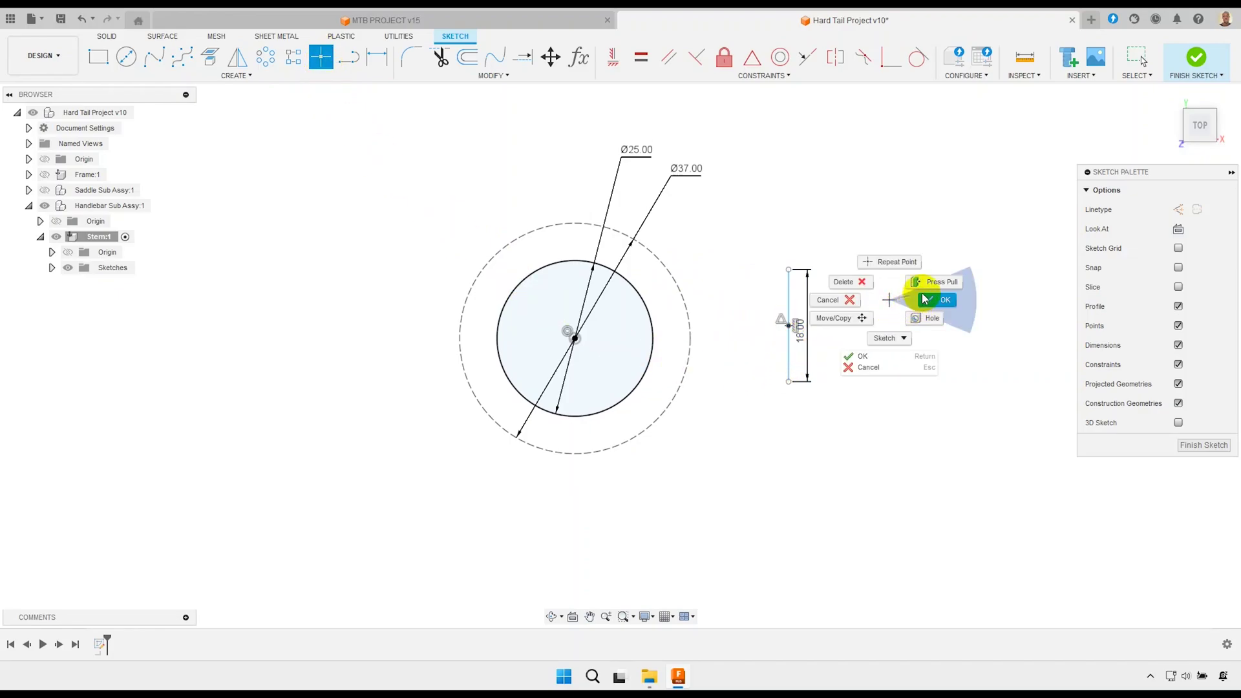
{"action": "left_click", "coordinate": [924, 285]}
{"action": "left_click", "coordinate": [612, 61]}
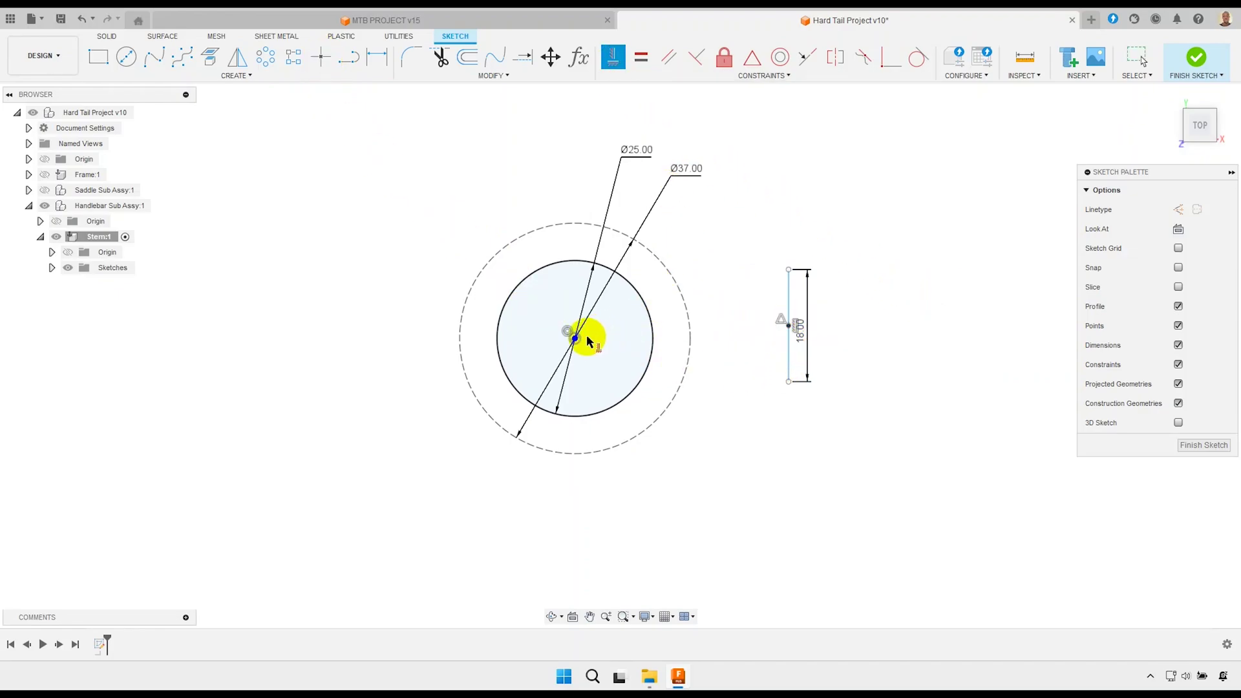
{"action": "left_click", "coordinate": [575, 338]}
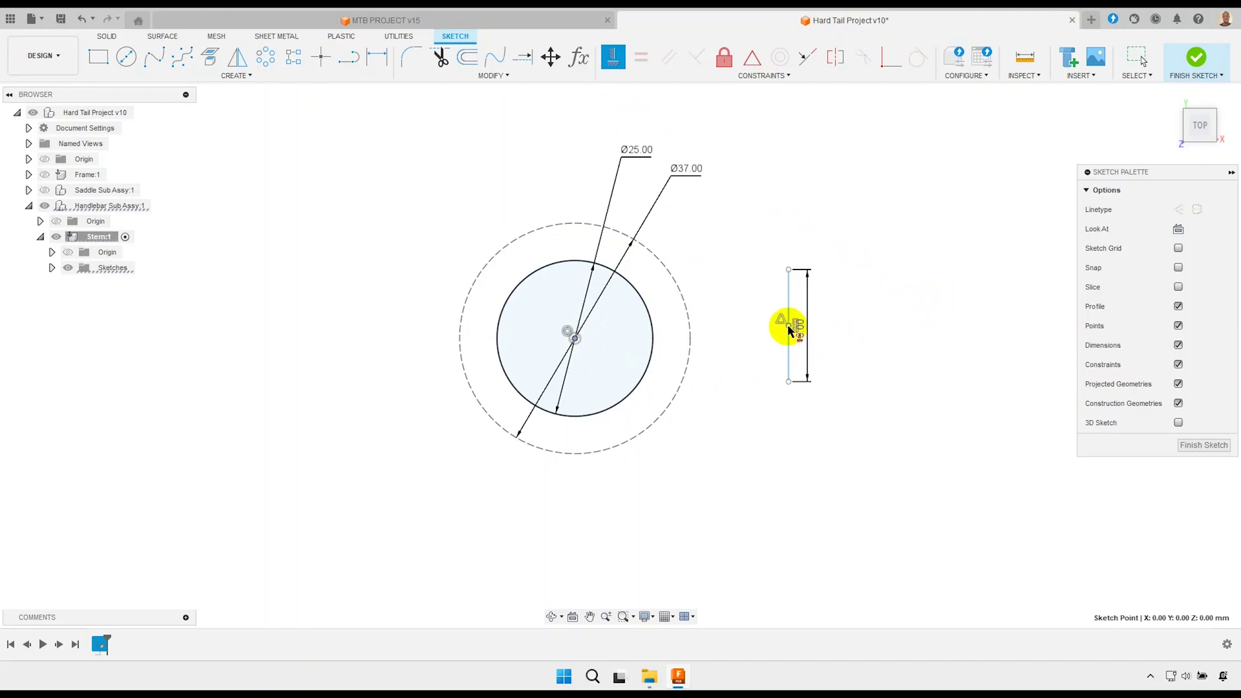
{"action": "left_click", "coordinate": [788, 329]}
{"action": "right_click", "coordinate": [743, 304]}
{"action": "key", "text": "Escape"}
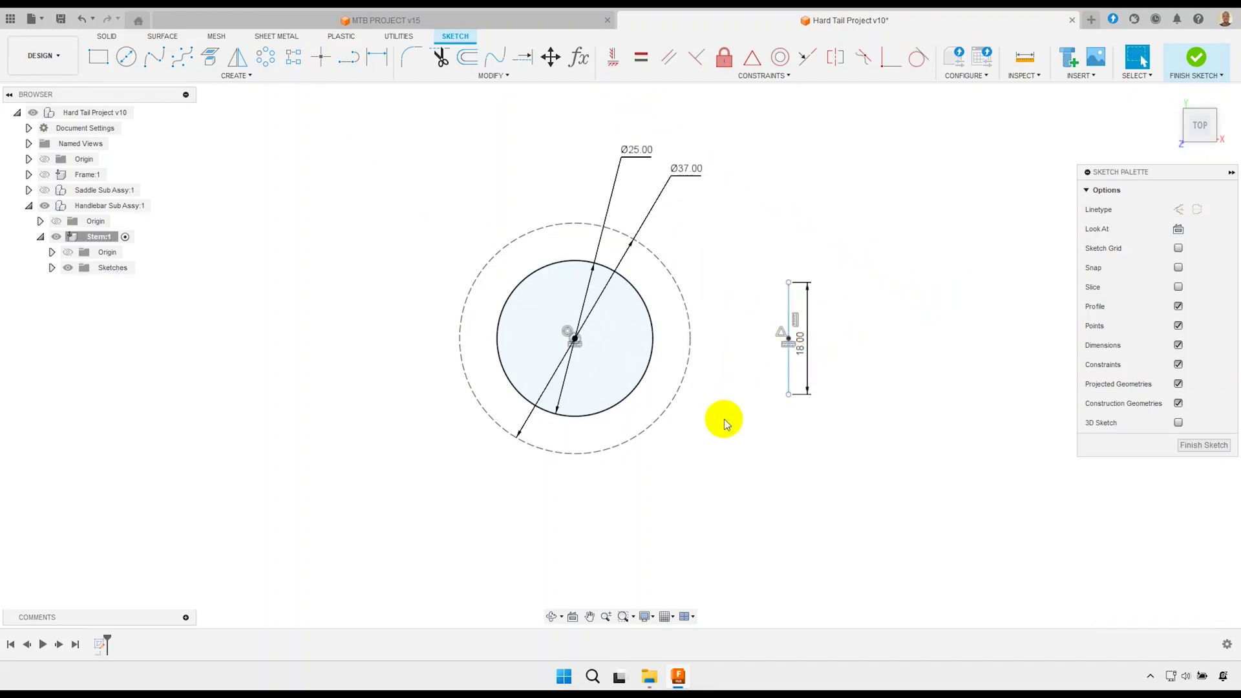
{"action": "middle_click_drag", "start_coordinate": [725, 420], "coordinate": [720, 394]}
Draw lines from both ends of the 18 mm line to the dashed Ø37 circle.
{"action": "left_click", "coordinate": [350, 59]}
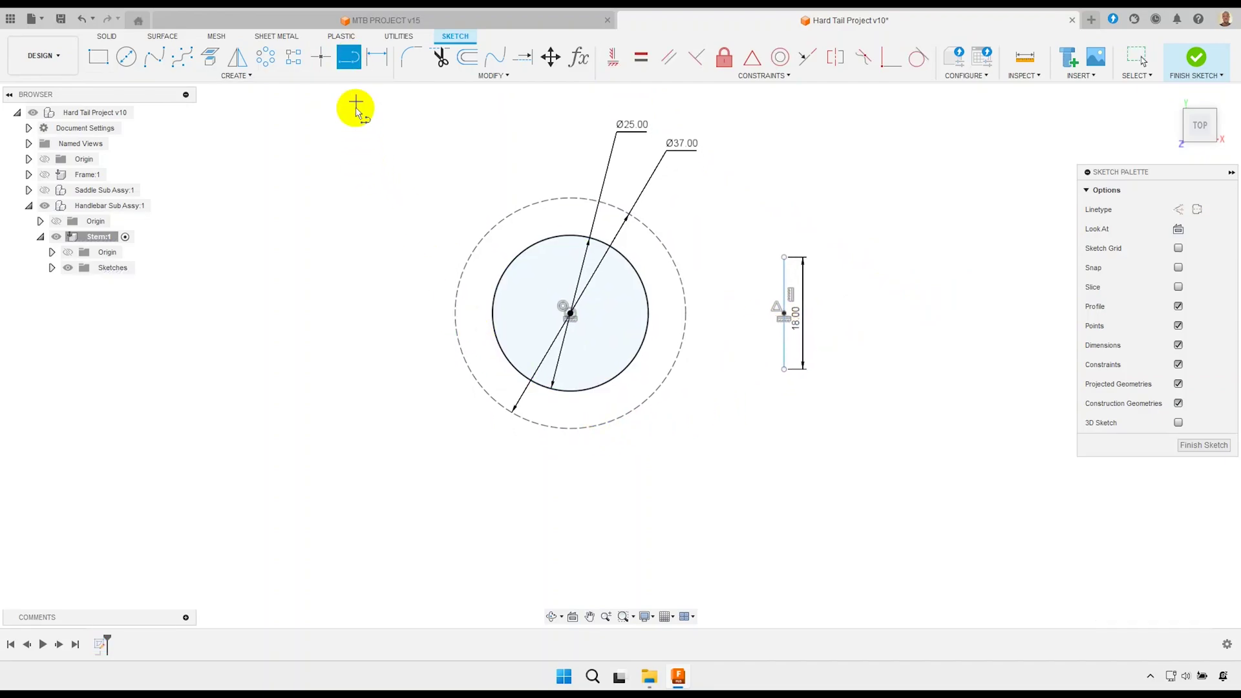
{"action": "left_click", "coordinate": [573, 428]}
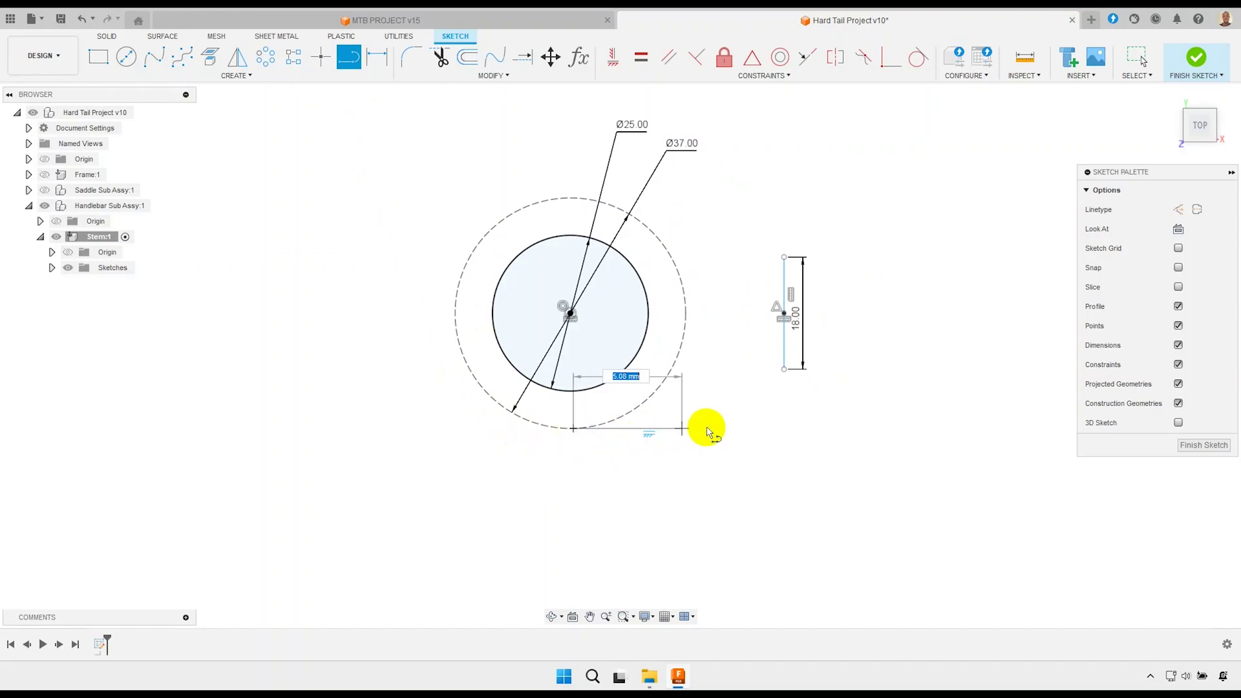
{"action": "left_click", "coordinate": [784, 369]}
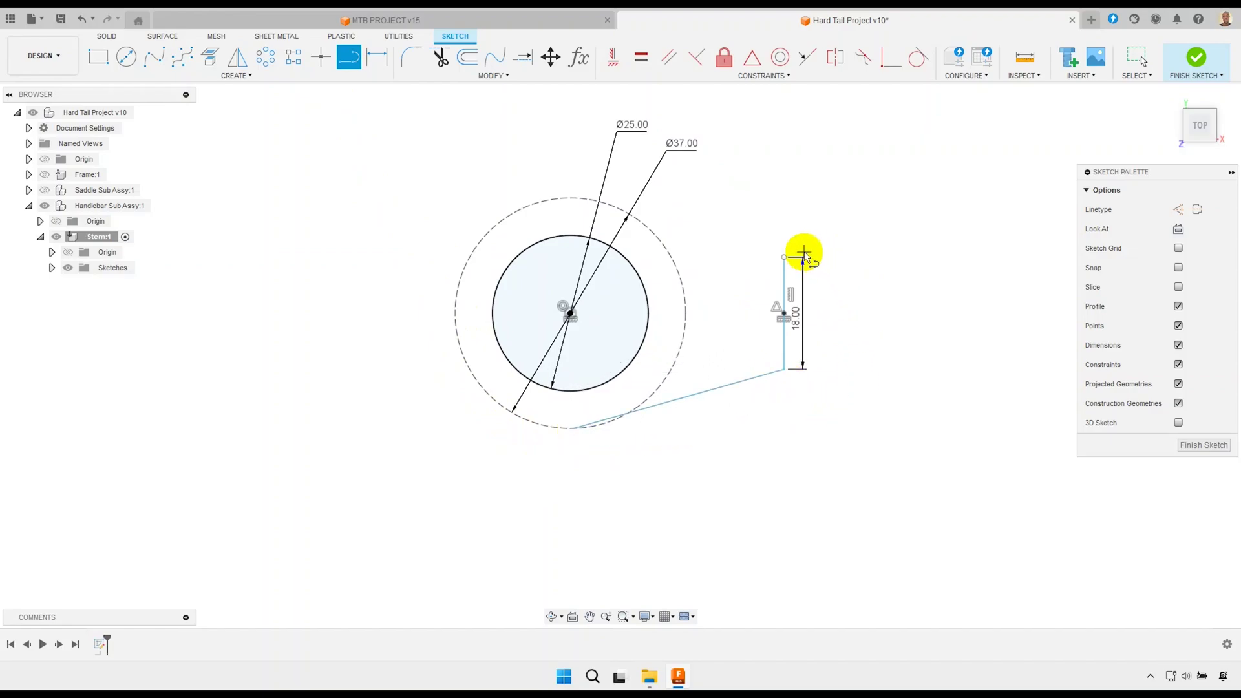
{"action": "left_click", "coordinate": [784, 259]}
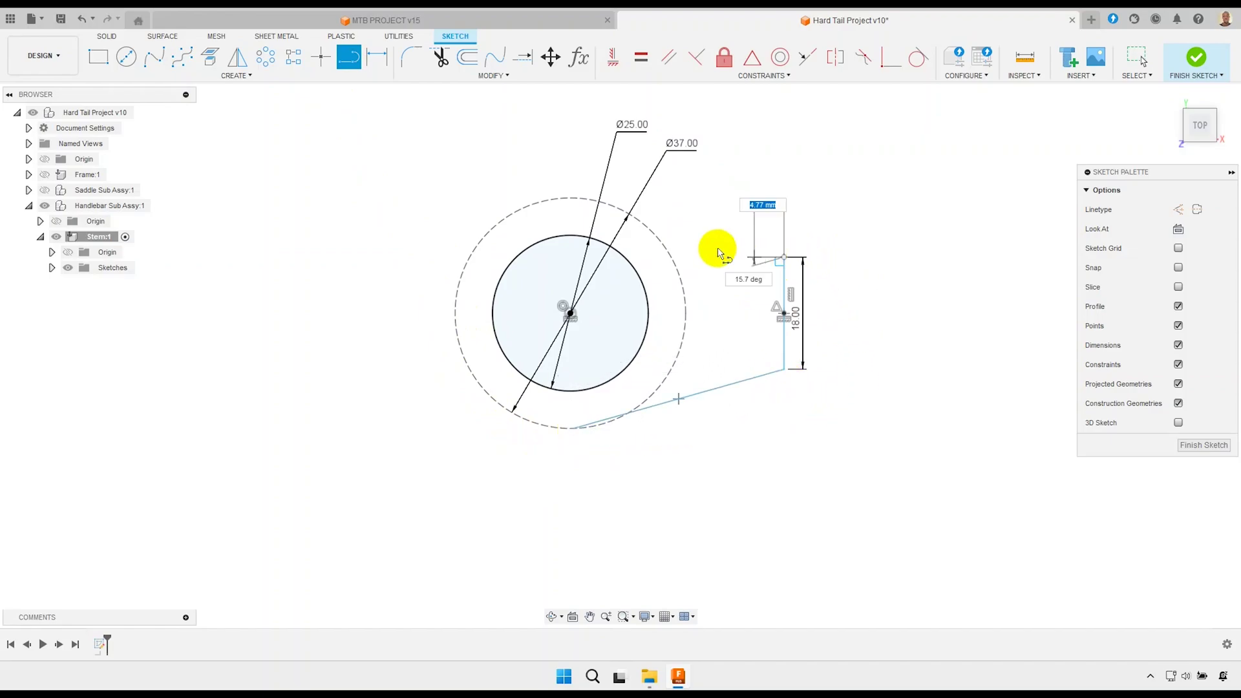
{"action": "left_click", "coordinate": [611, 206]}
{"action": "right_click", "coordinate": [711, 266]}
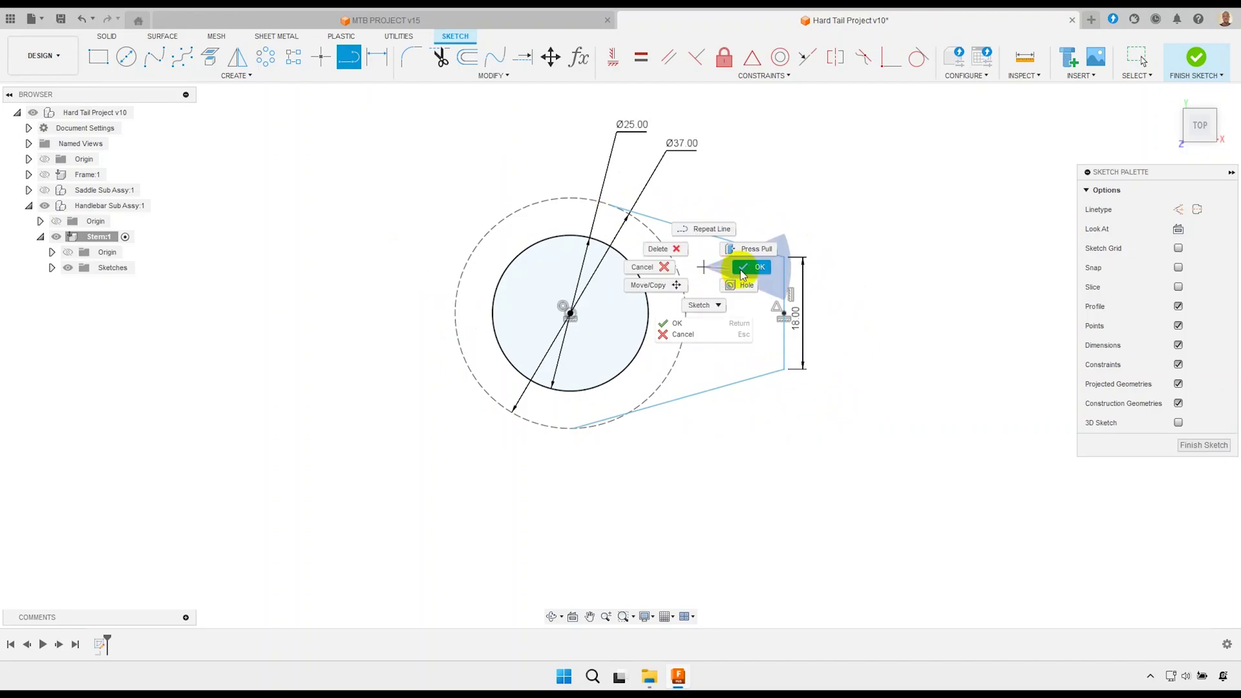
{"action": "left_click", "coordinate": [675, 267]}
{"action": "scroll", "coordinate": [728, 327], "scroll_direction": "up", "scroll_amount": 1}
Make both connecting lines tangent to the Ø37 construction circle.
{"action": "left_click", "coordinate": [687, 210]}
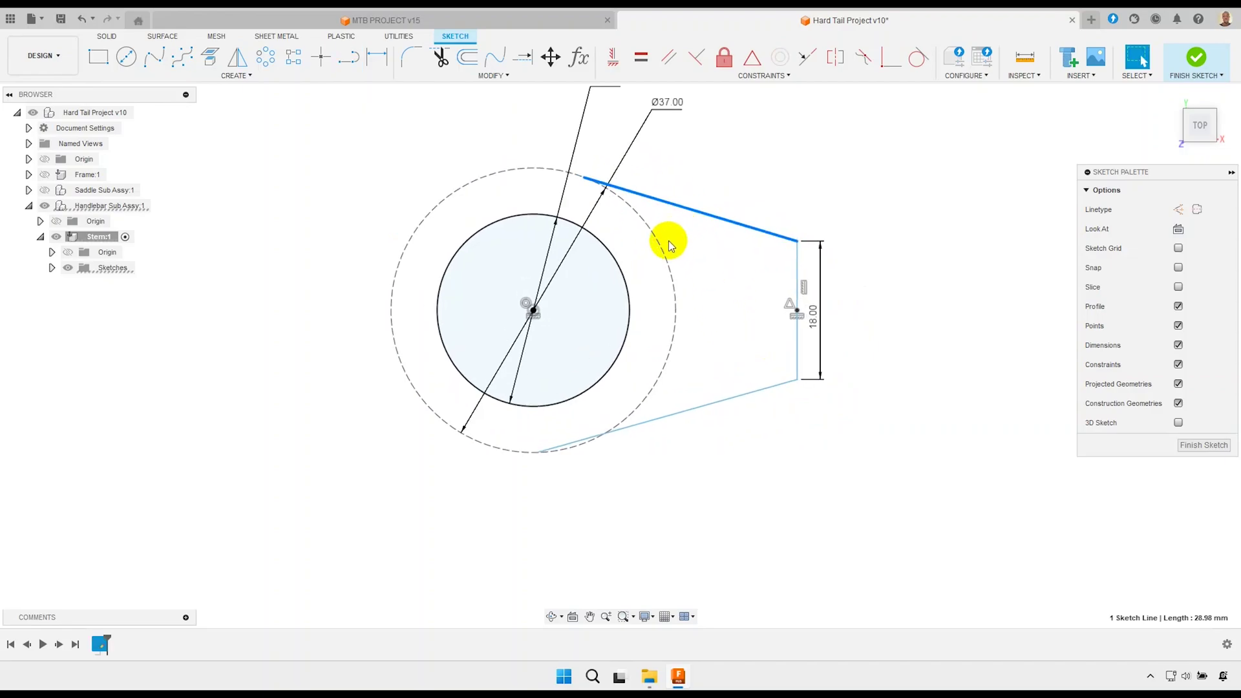
{"action": "left_click", "coordinate": [663, 247], "text": "ctrl"}
{"action": "right_click", "coordinate": [688, 247]}
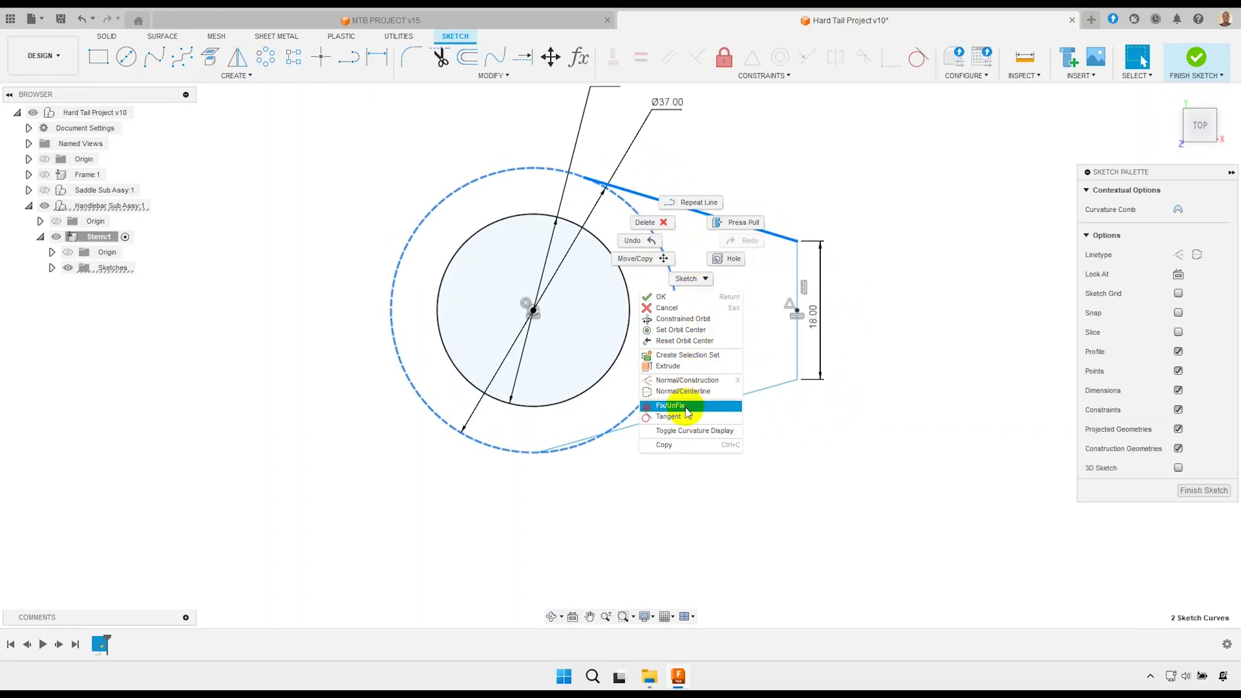
{"action": "left_click", "coordinate": [669, 426]}
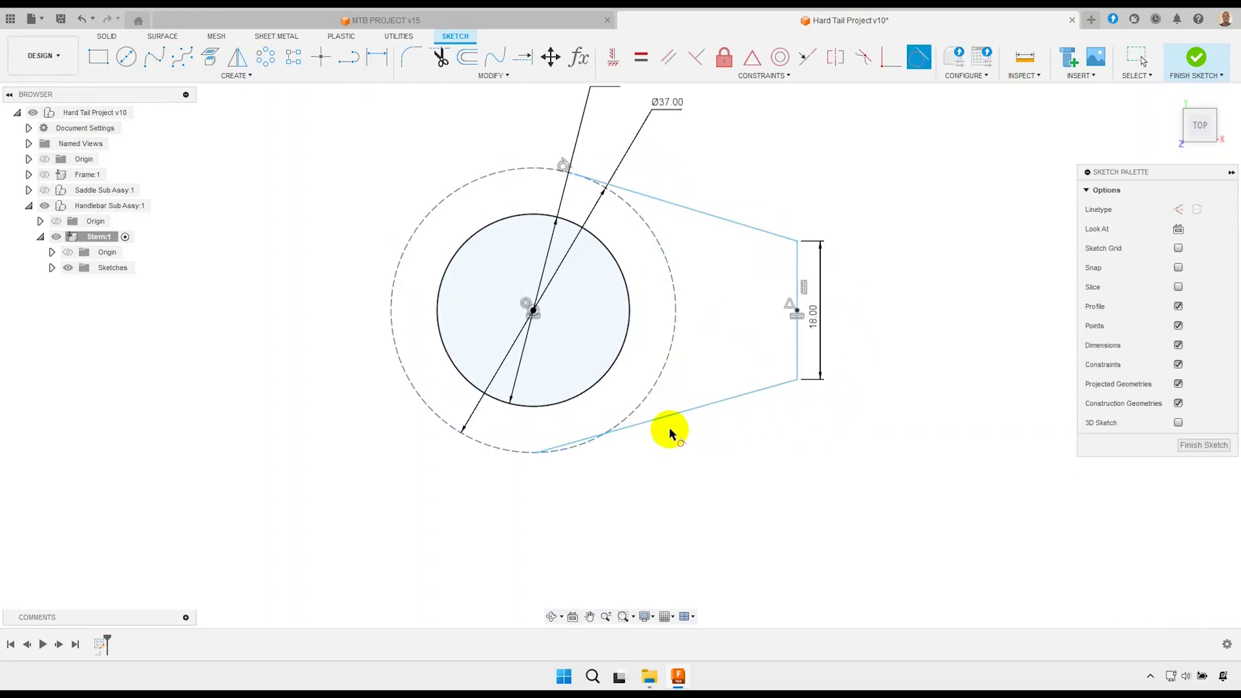
{"action": "left_click", "coordinate": [642, 404]}
{"action": "right_click", "coordinate": [704, 335]}
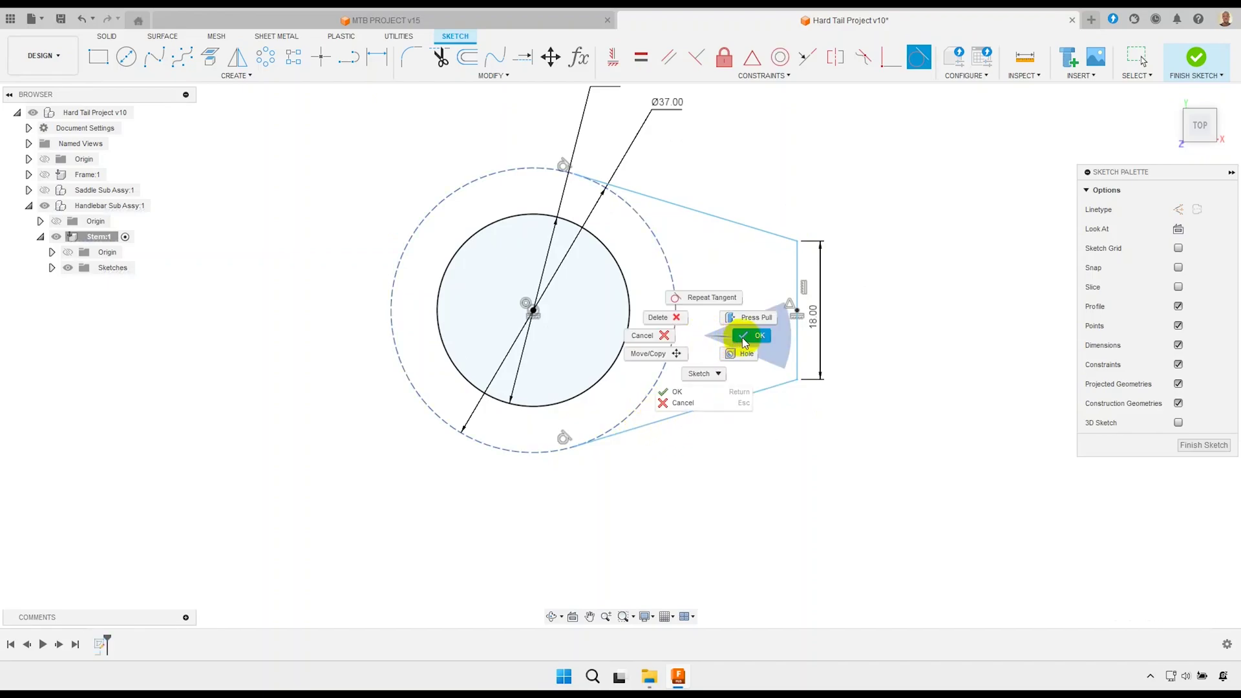
{"action": "key", "text": "Escape"}
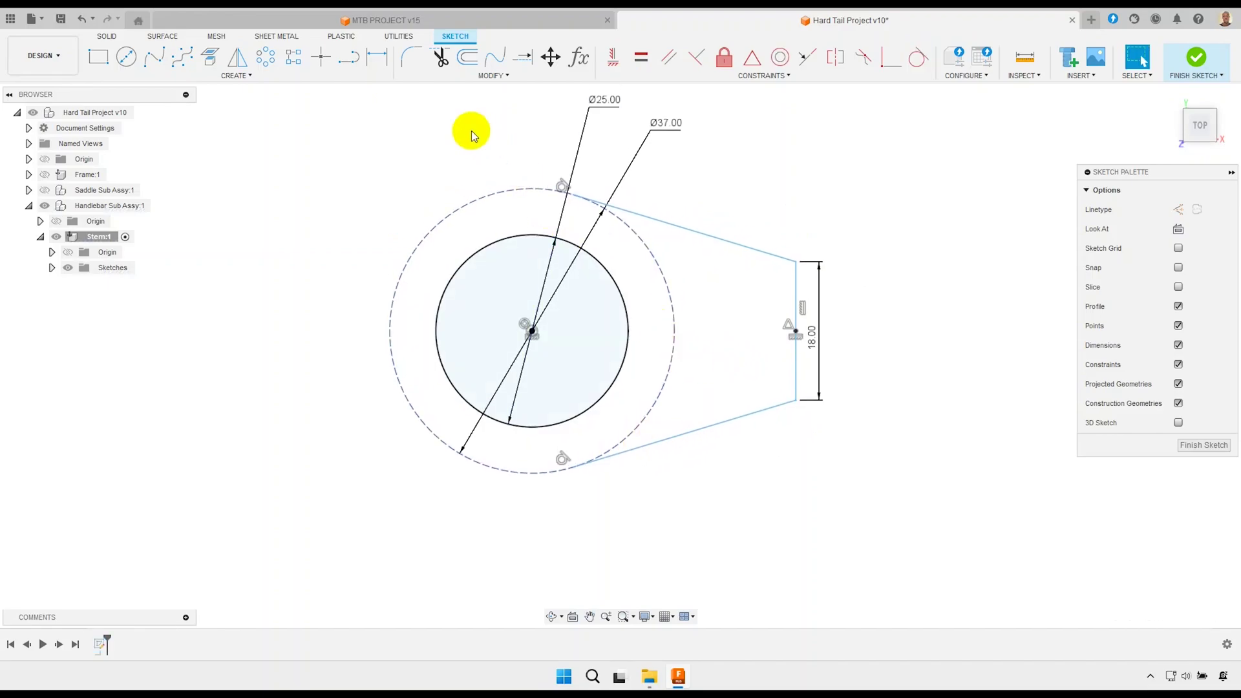
Dimension the 18 mm line 25 mm horizontally from the circle centre.
{"action": "left_click", "coordinate": [376, 57]}
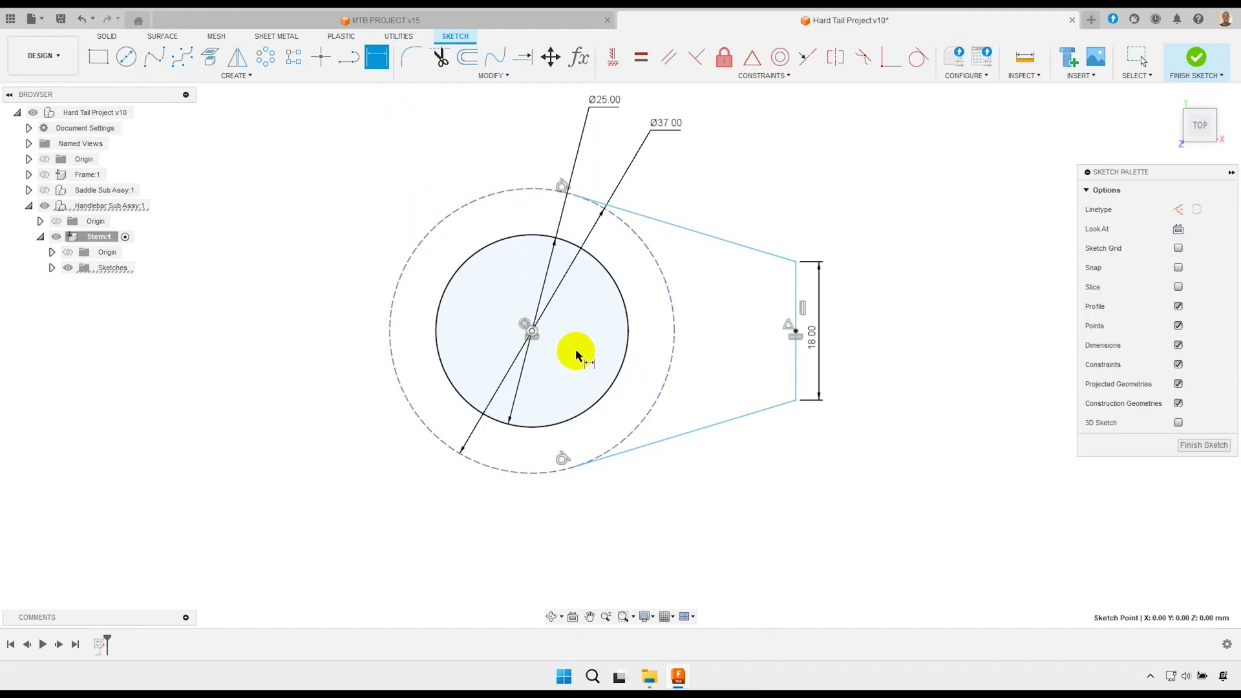
{"action": "left_click", "coordinate": [796, 360]}
{"action": "left_click", "coordinate": [729, 531]}
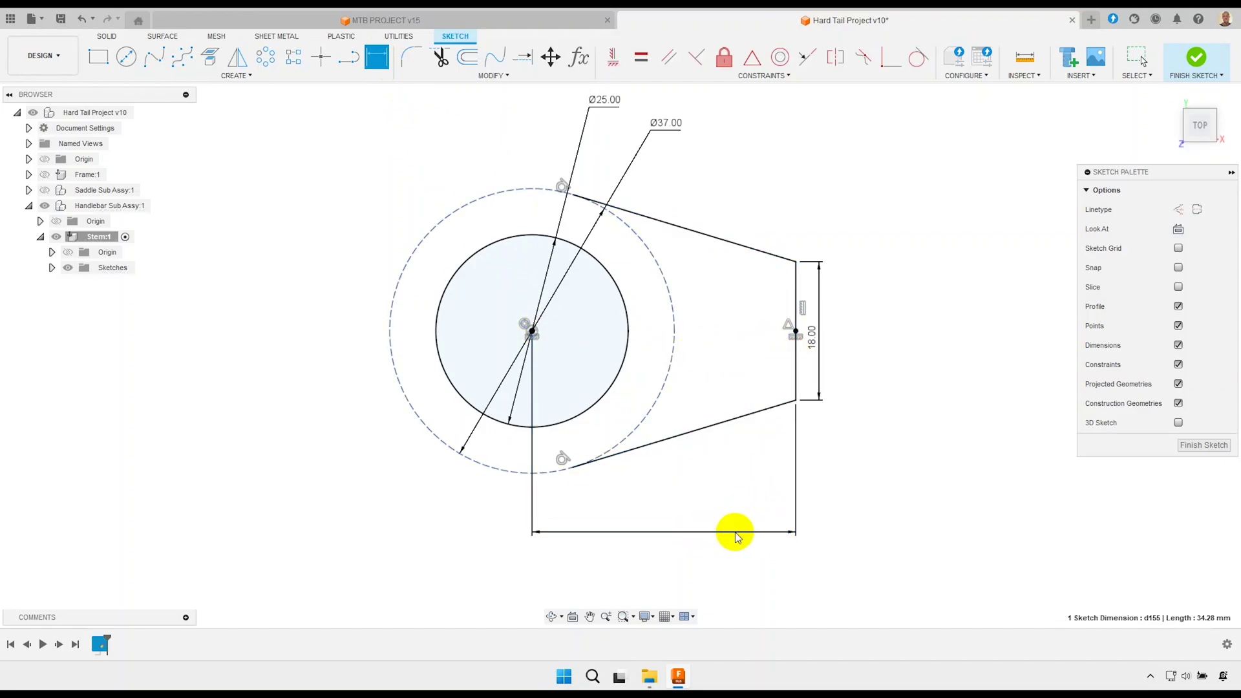
{"action": "type", "text": "25"}
{"action": "key", "text": "Return"}
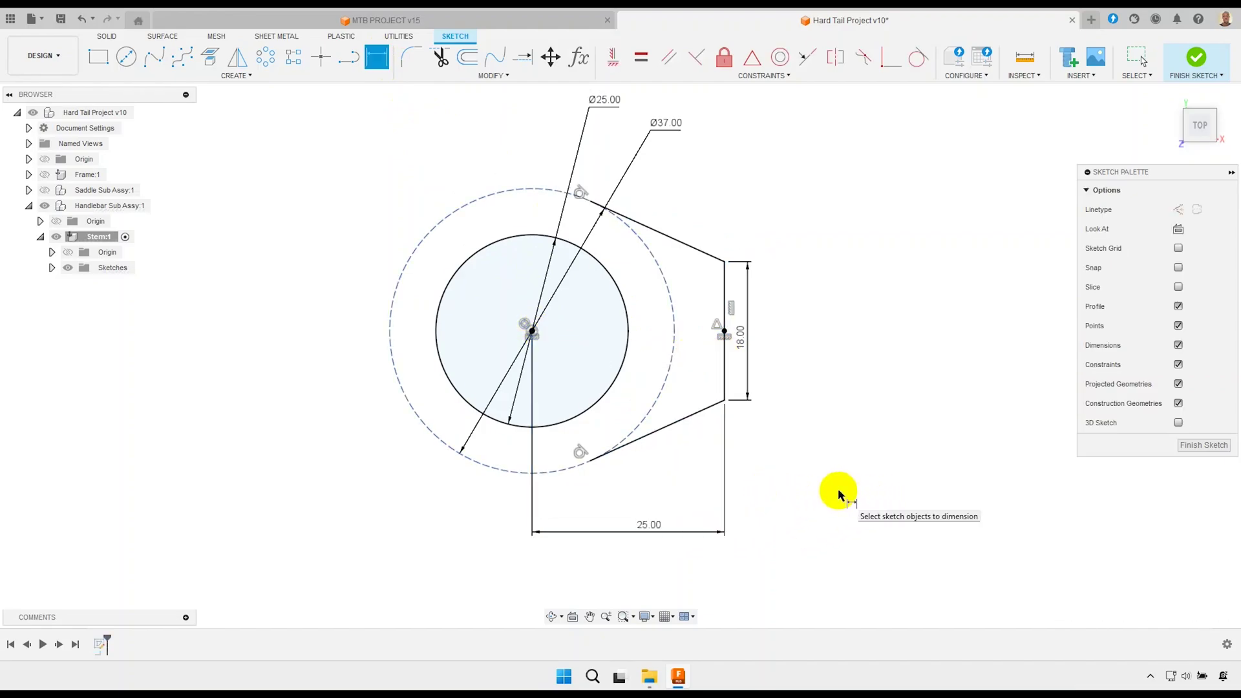
{"action": "scroll", "coordinate": [742, 461], "scroll_direction": "down", "scroll_amount": 3}
{"action": "right_click", "coordinate": [770, 422]}
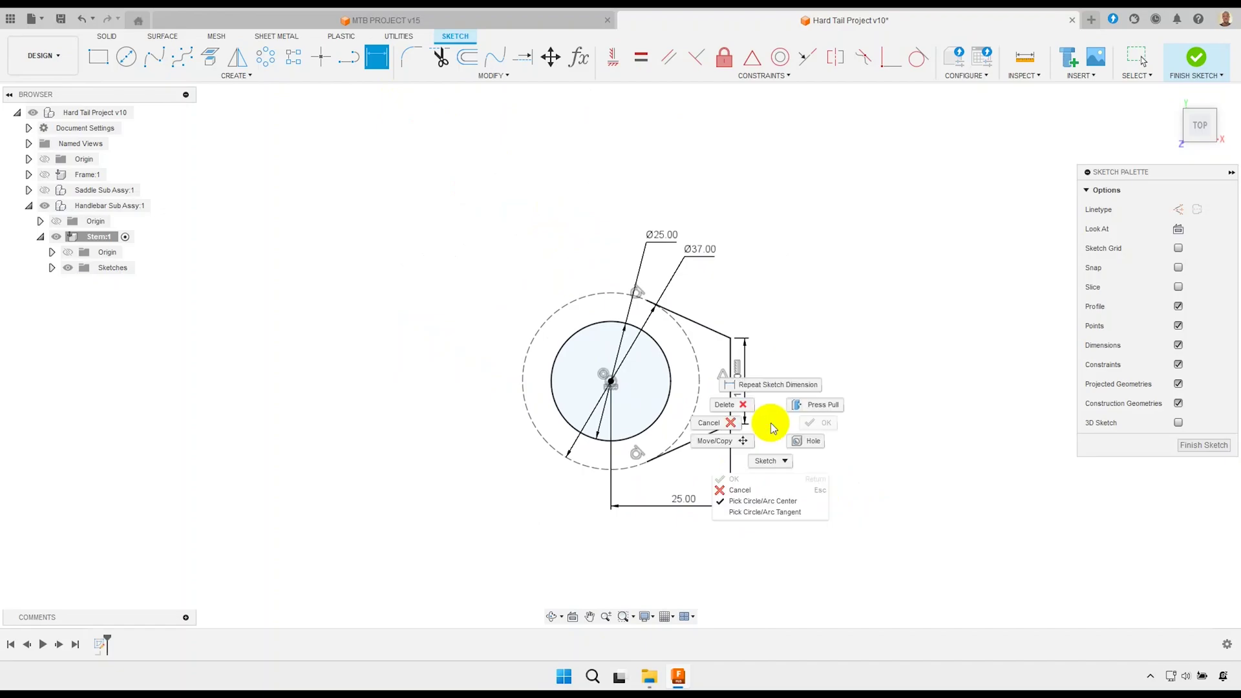
{"action": "left_click", "coordinate": [698, 421]}
Reposition the 18.00, Ø37.00 and Ø25.00 dimension labels.
{"action": "middle_click_drag", "start_coordinate": [673, 360], "coordinate": [699, 335]}
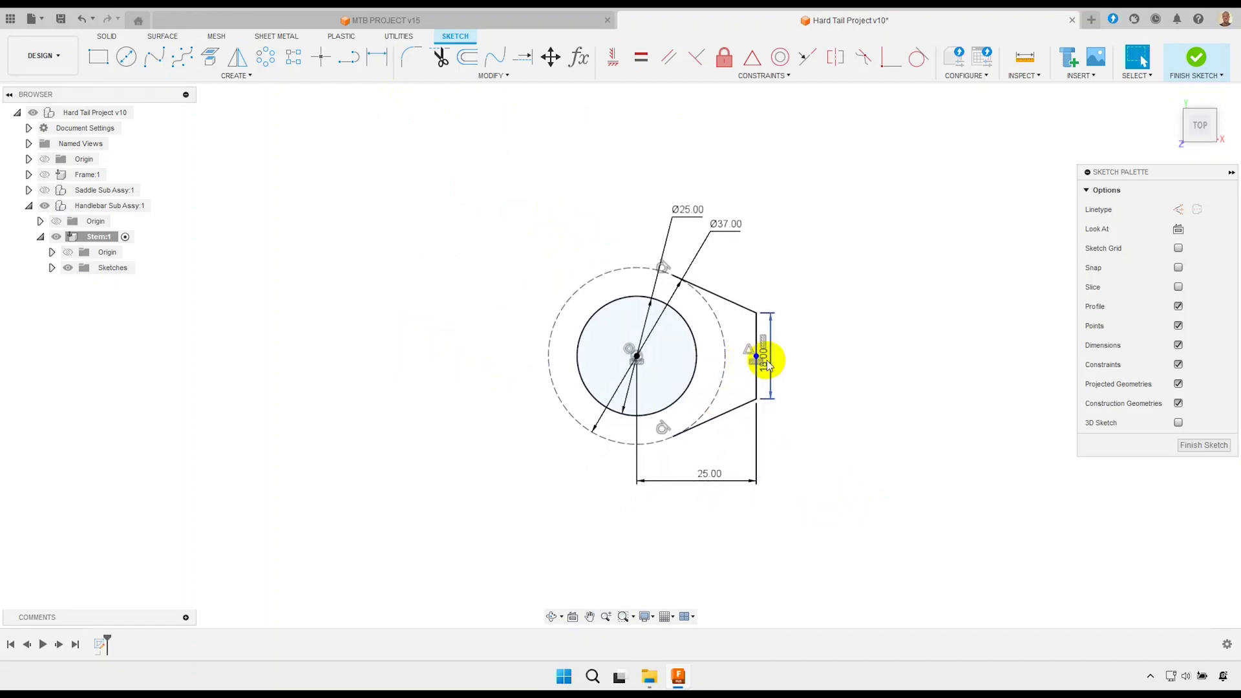
{"action": "left_click_drag", "start_coordinate": [764, 358], "coordinate": [787, 354]}
{"action": "left_click_drag", "start_coordinate": [734, 223], "coordinate": [768, 220]}
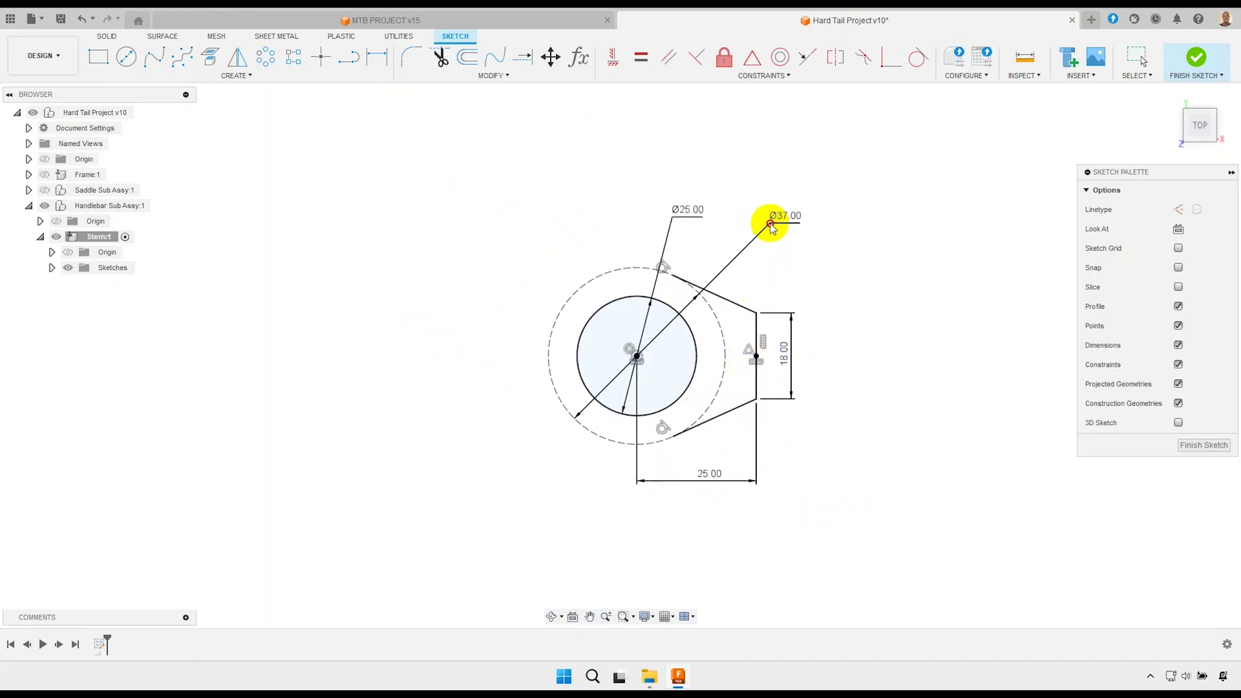
{"action": "left_click_drag", "start_coordinate": [692, 212], "coordinate": [728, 192]}
{"action": "middle_click_drag", "start_coordinate": [581, 339], "coordinate": [634, 312]}
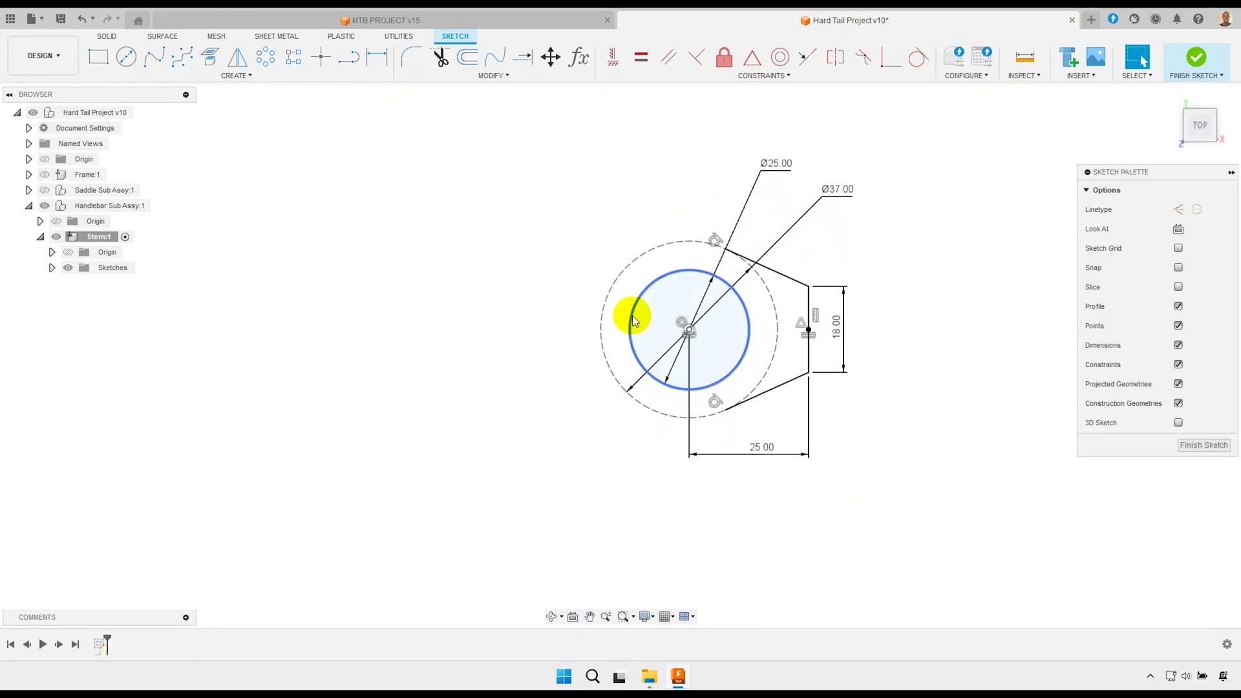
Left of the circles, draw a vertical line, a horizontal line and tangent arcs toward the circle.
{"action": "left_click", "coordinate": [348, 57]}
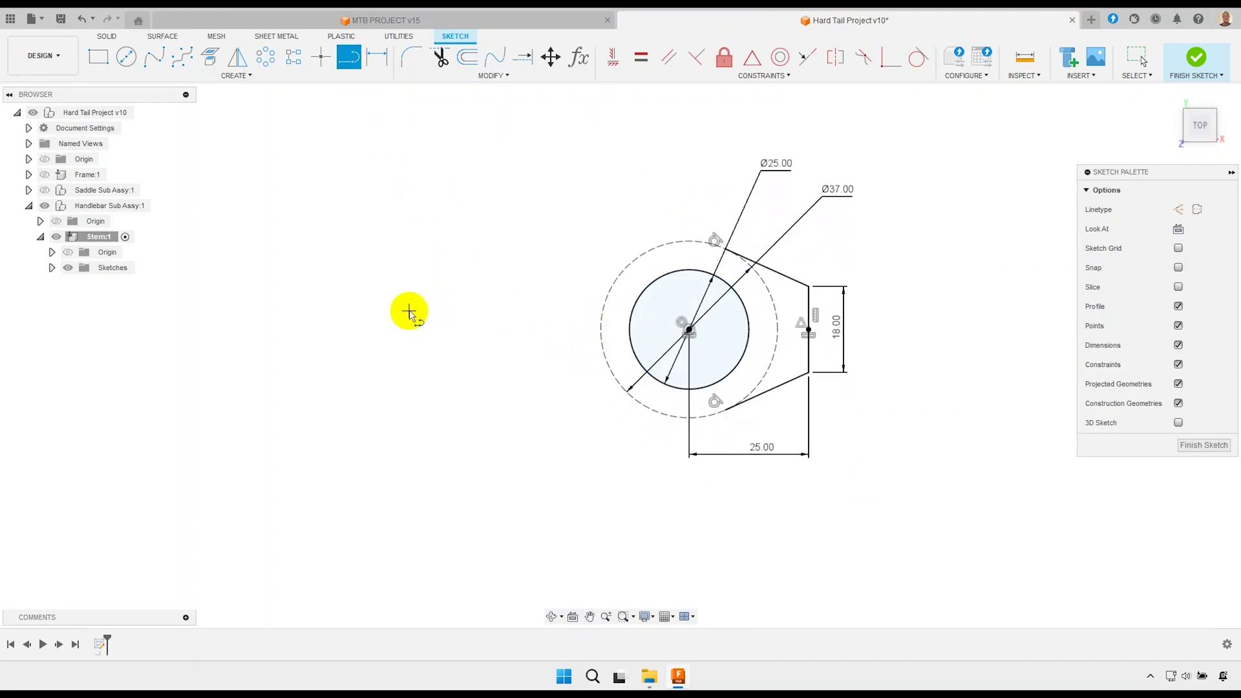
{"action": "left_click", "coordinate": [409, 240]}
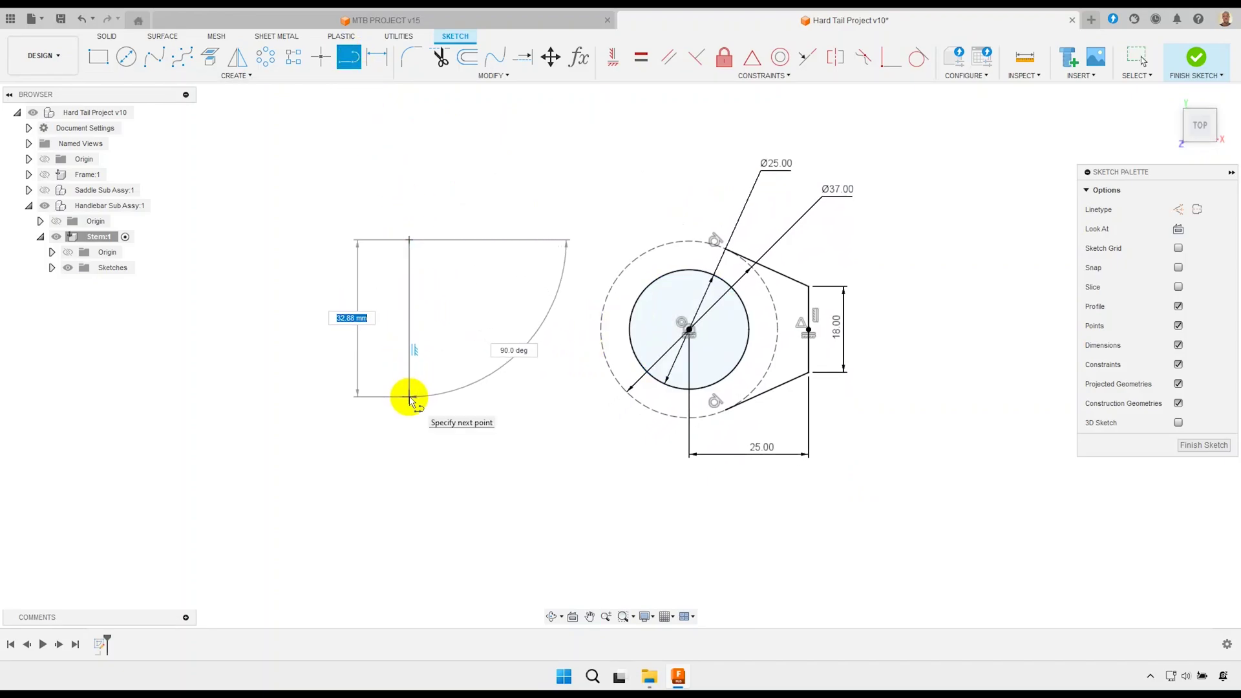
{"action": "left_click", "coordinate": [409, 412]}
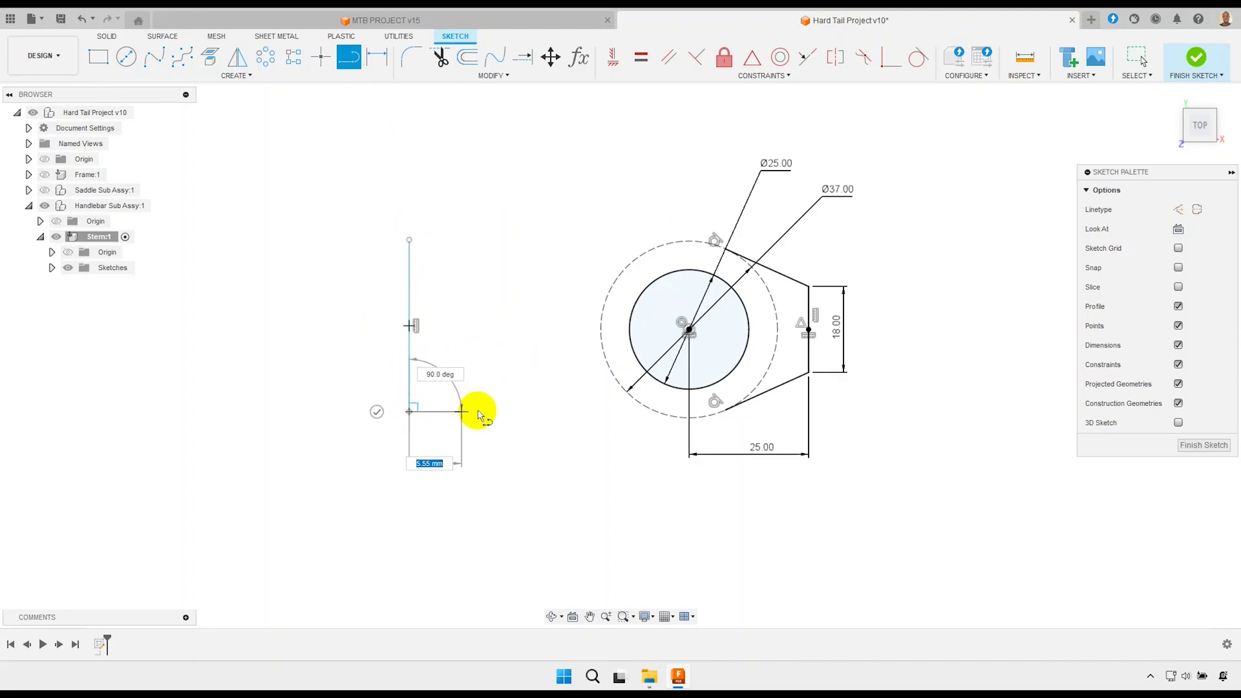
{"action": "left_click", "coordinate": [504, 411]}
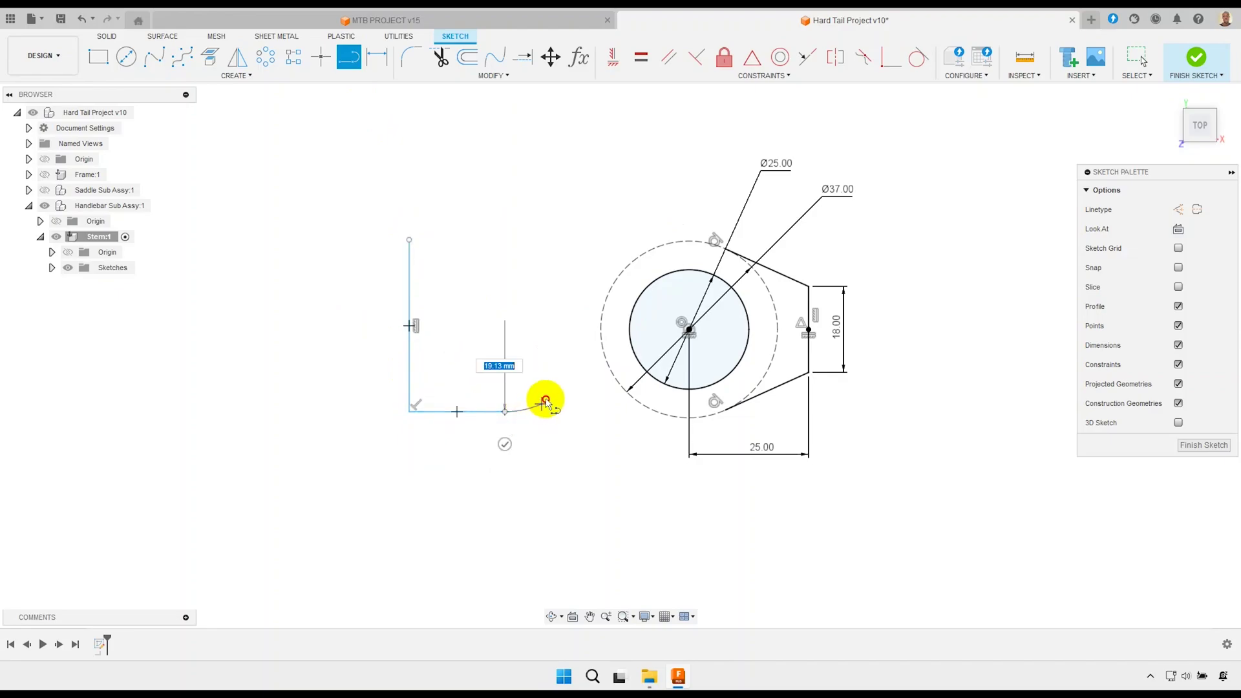
{"action": "left_click", "coordinate": [558, 385]}
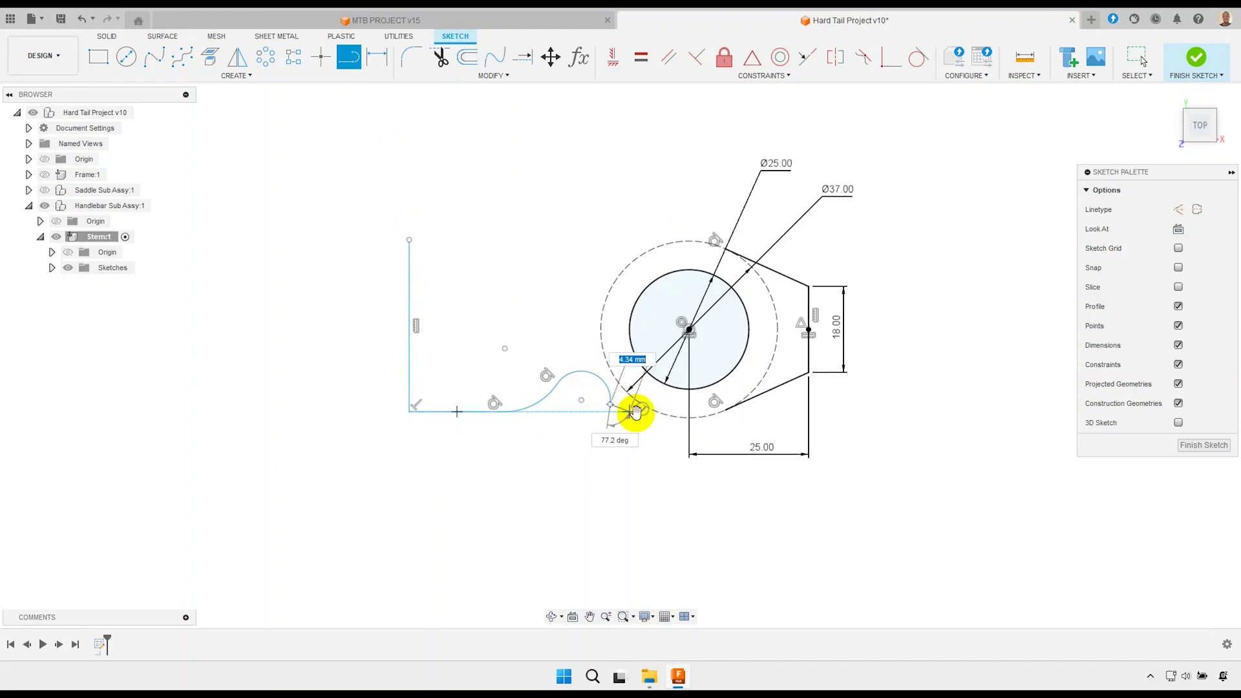
{"action": "scroll", "coordinate": [626, 410], "scroll_direction": "up", "scroll_amount": 3}
{"action": "right_click", "coordinate": [615, 410]}
{"action": "left_click", "coordinate": [584, 401]}
{"action": "scroll", "coordinate": [584, 401], "scroll_direction": "up", "scroll_amount": 2}
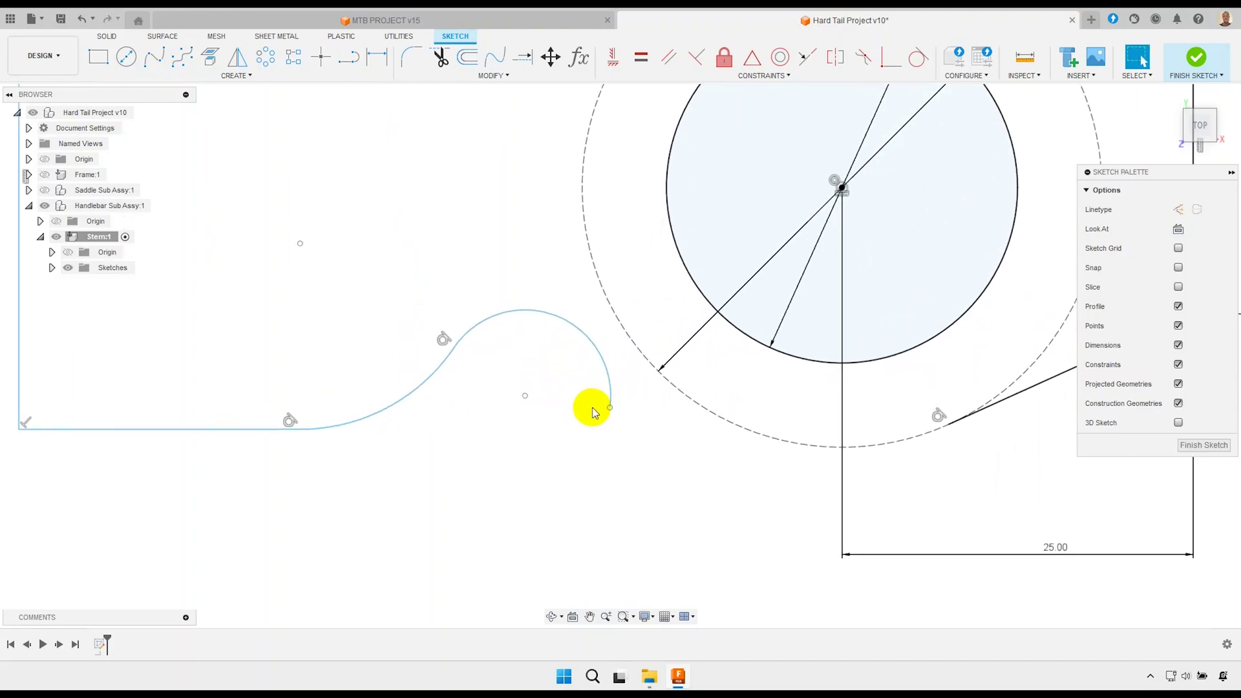
Make the upper arc tangent to the dashed Ø37 circle.
{"action": "left_click", "coordinate": [611, 410]}
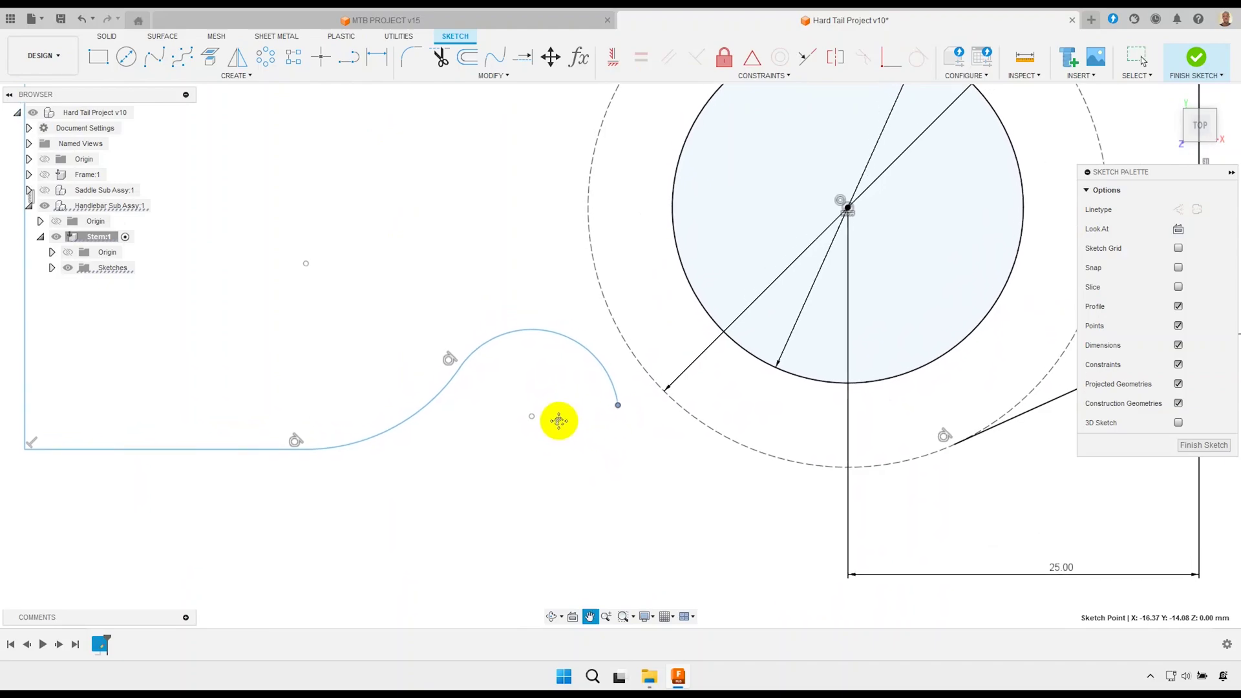
{"action": "scroll", "coordinate": [549, 427], "scroll_direction": "down", "scroll_amount": 3}
{"action": "scroll", "coordinate": [543, 363], "scroll_direction": "down", "scroll_amount": 1}
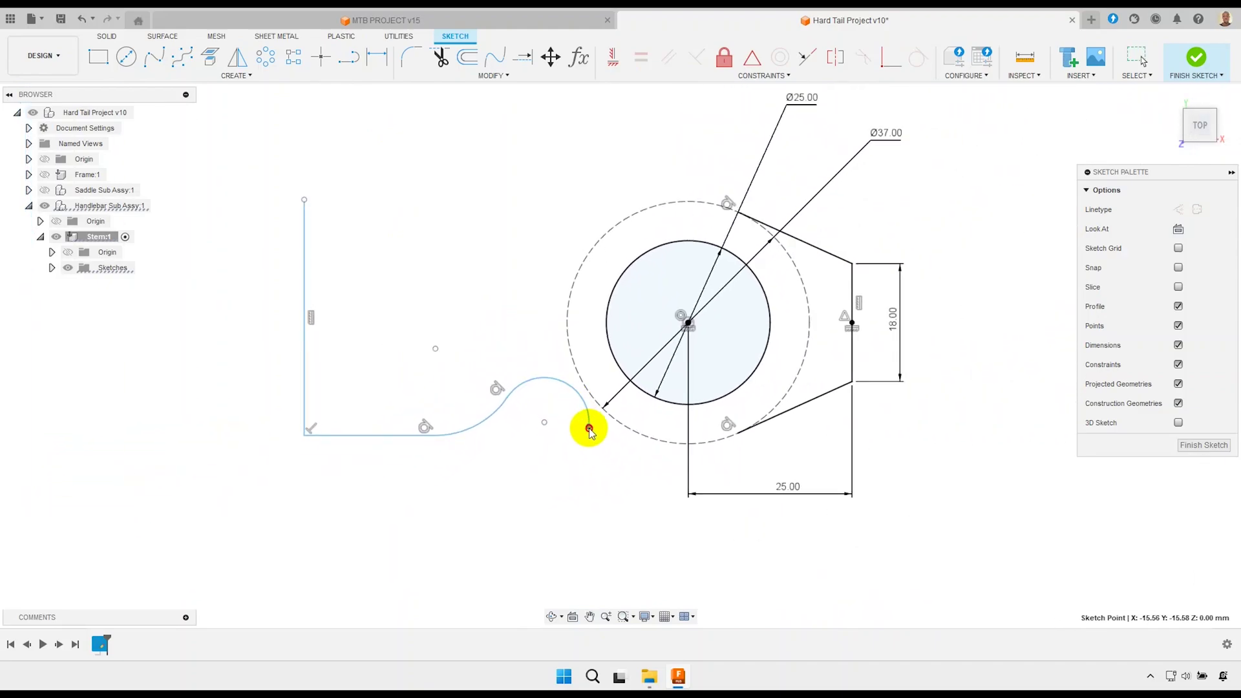
{"action": "left_click", "coordinate": [628, 457]}
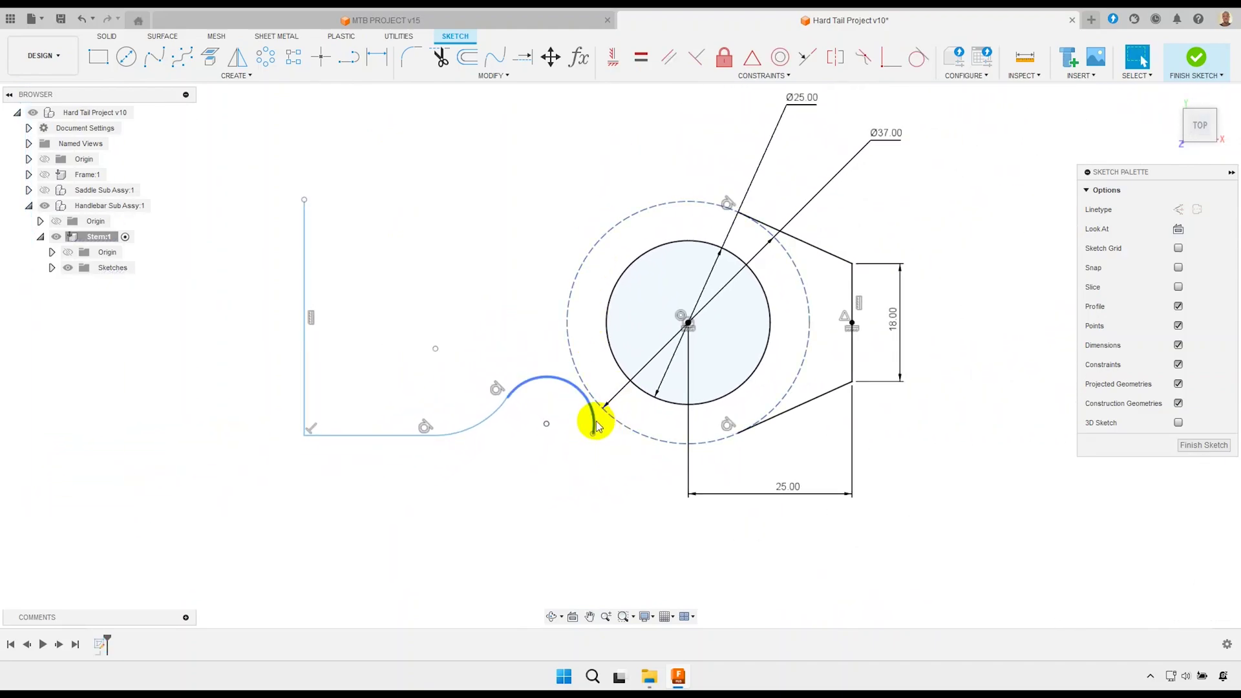
{"action": "left_click", "coordinate": [596, 426]}
{"action": "right_click", "coordinate": [615, 431]}
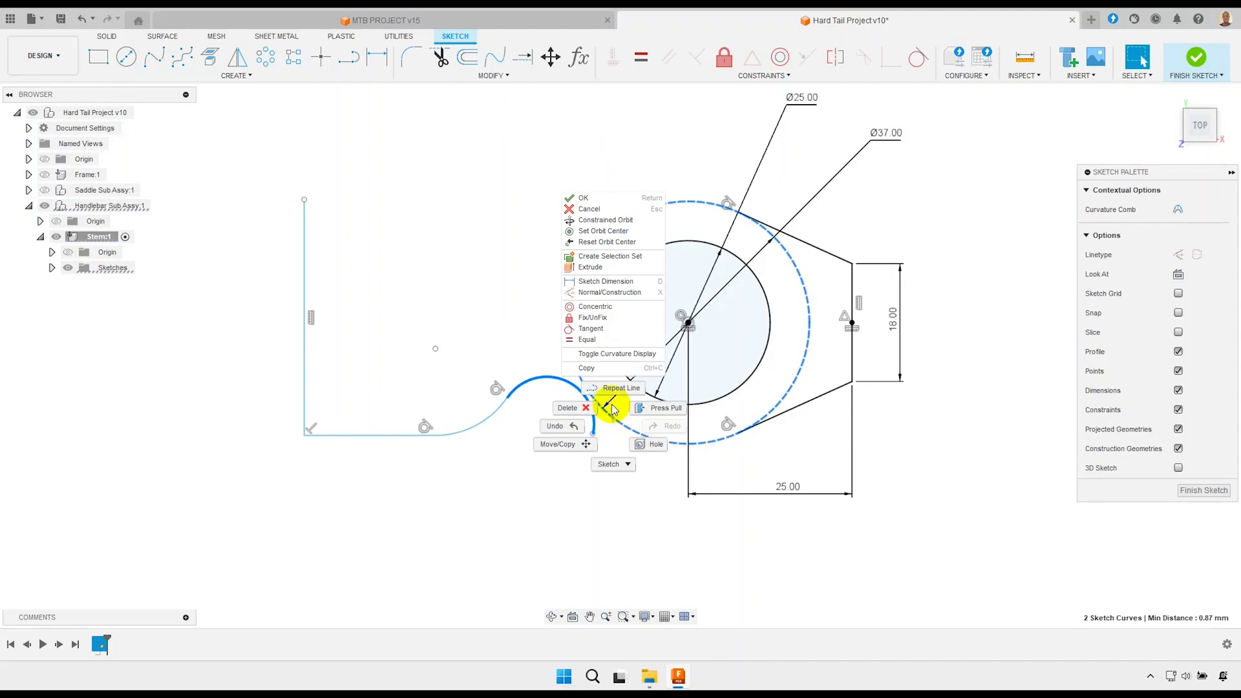
{"action": "left_click", "coordinate": [590, 328]}
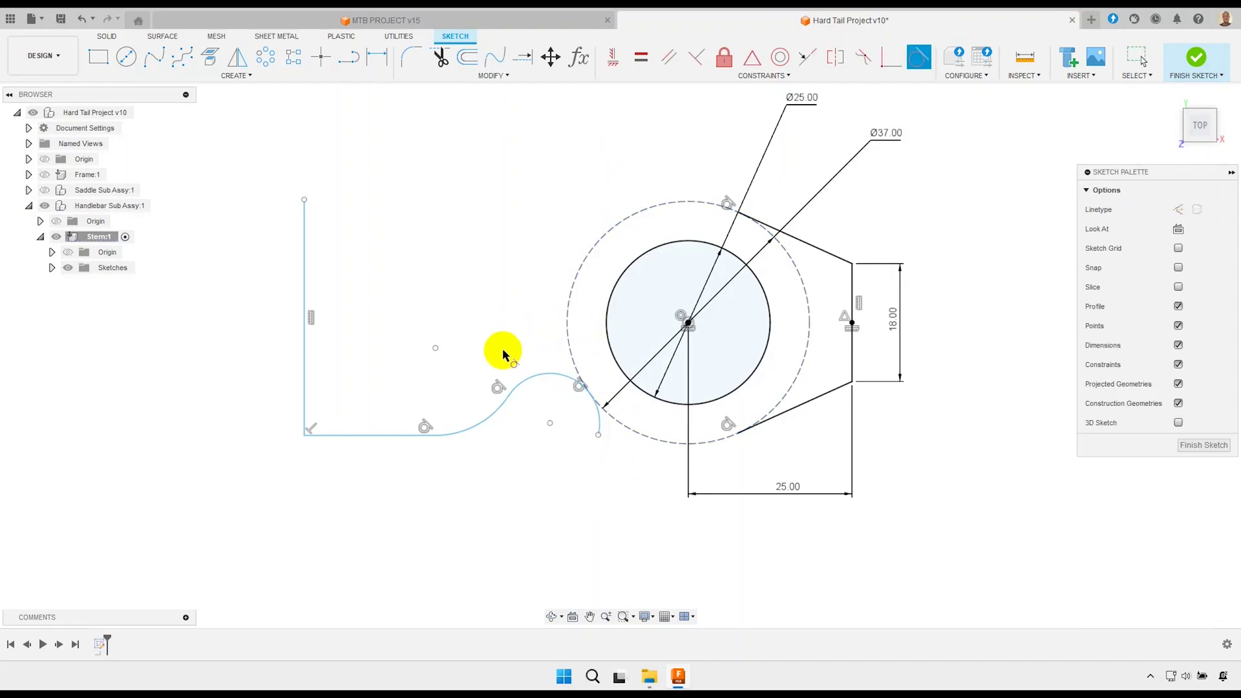
{"action": "right_click", "coordinate": [560, 451]}
{"action": "left_click", "coordinate": [600, 457]}
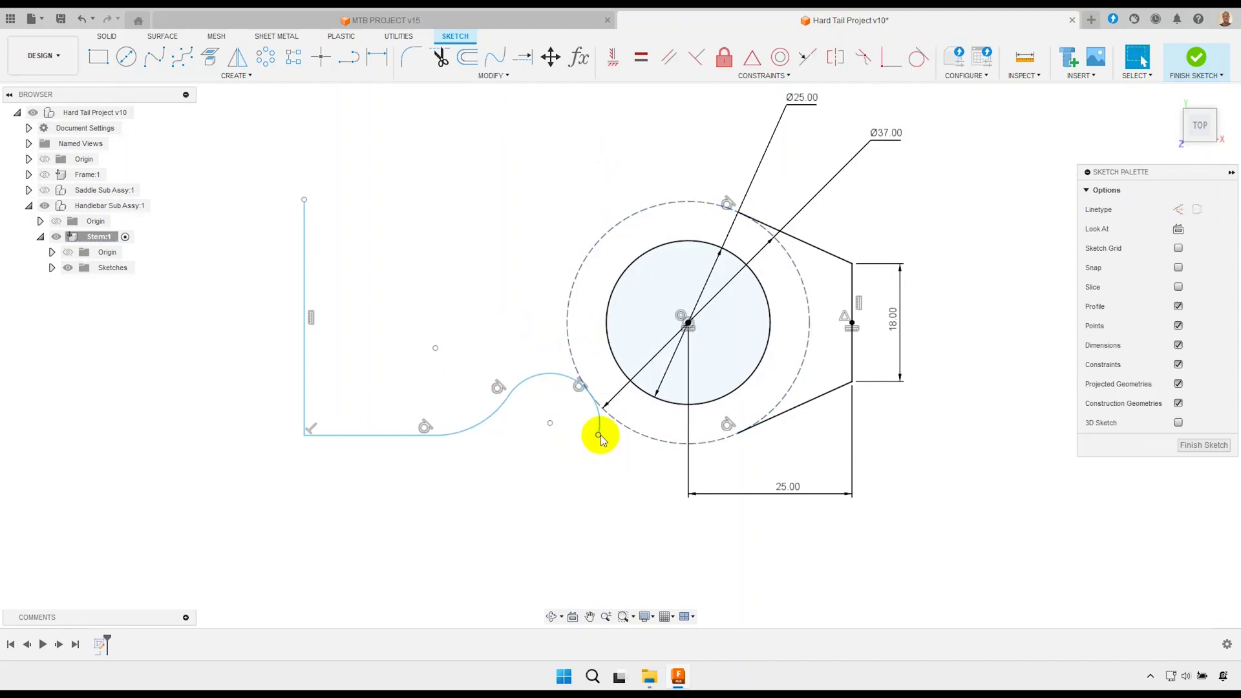
Make the arc's end point coincident with the Ø37 circle and slide it down along it.
{"action": "left_click", "coordinate": [599, 436]}
{"action": "left_click", "coordinate": [637, 435], "text": "shift"}
{"action": "right_click", "coordinate": [624, 439]}
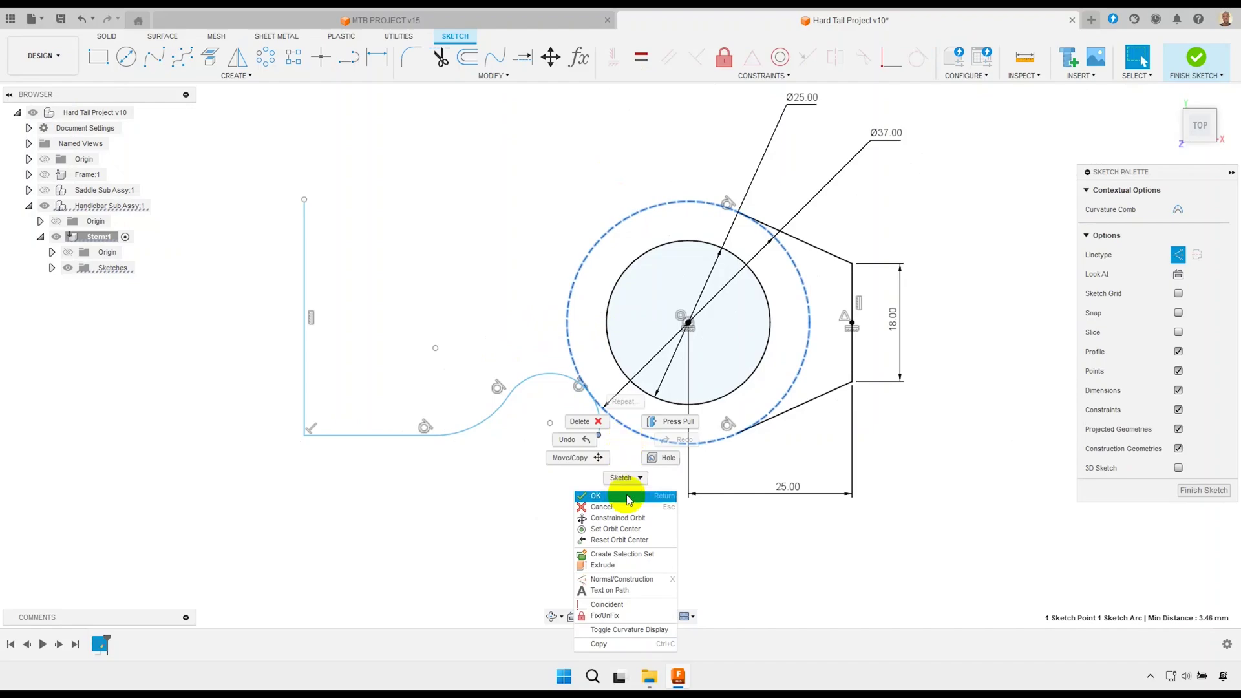
{"action": "left_click", "coordinate": [622, 604]}
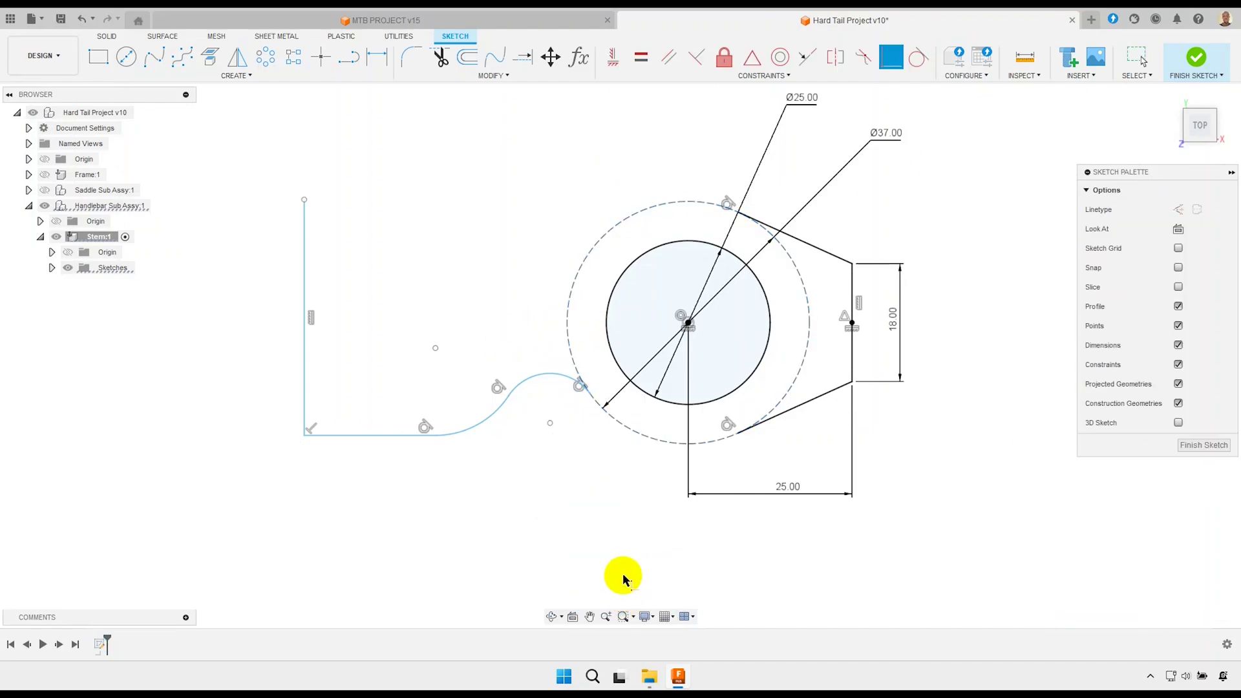
{"action": "right_click", "coordinate": [587, 450]}
{"action": "left_click", "coordinate": [590, 397]}
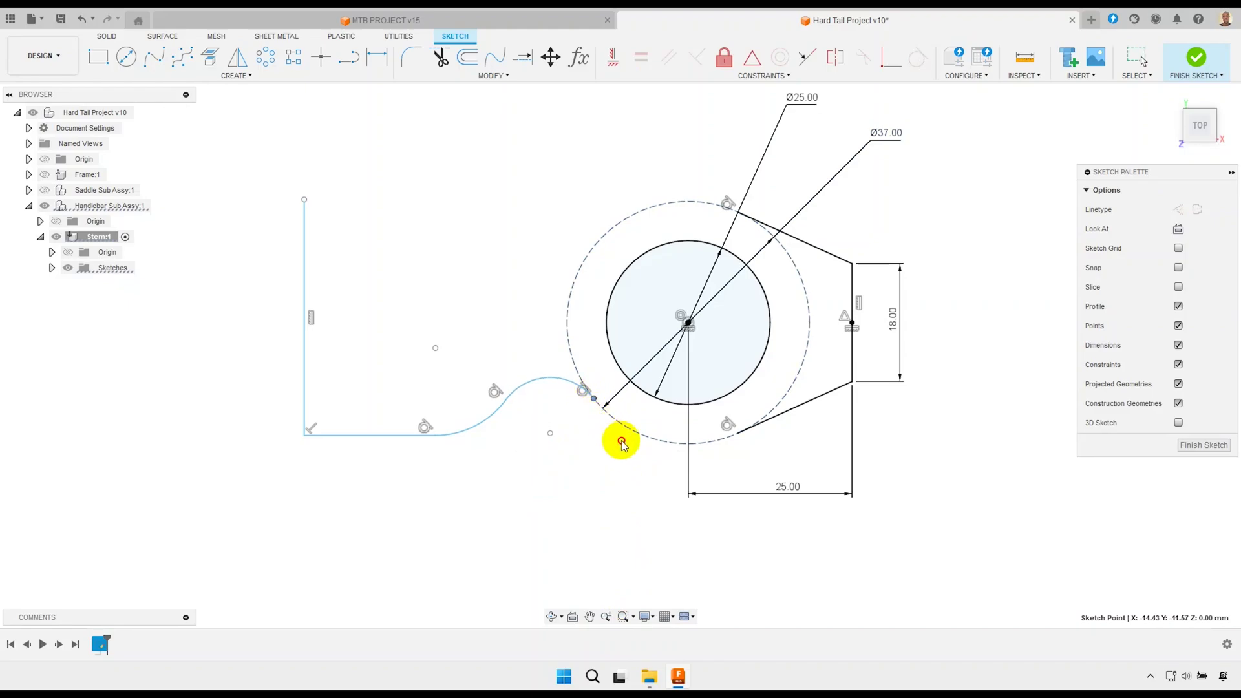
{"action": "left_click_drag", "start_coordinate": [591, 397], "coordinate": [626, 450]}
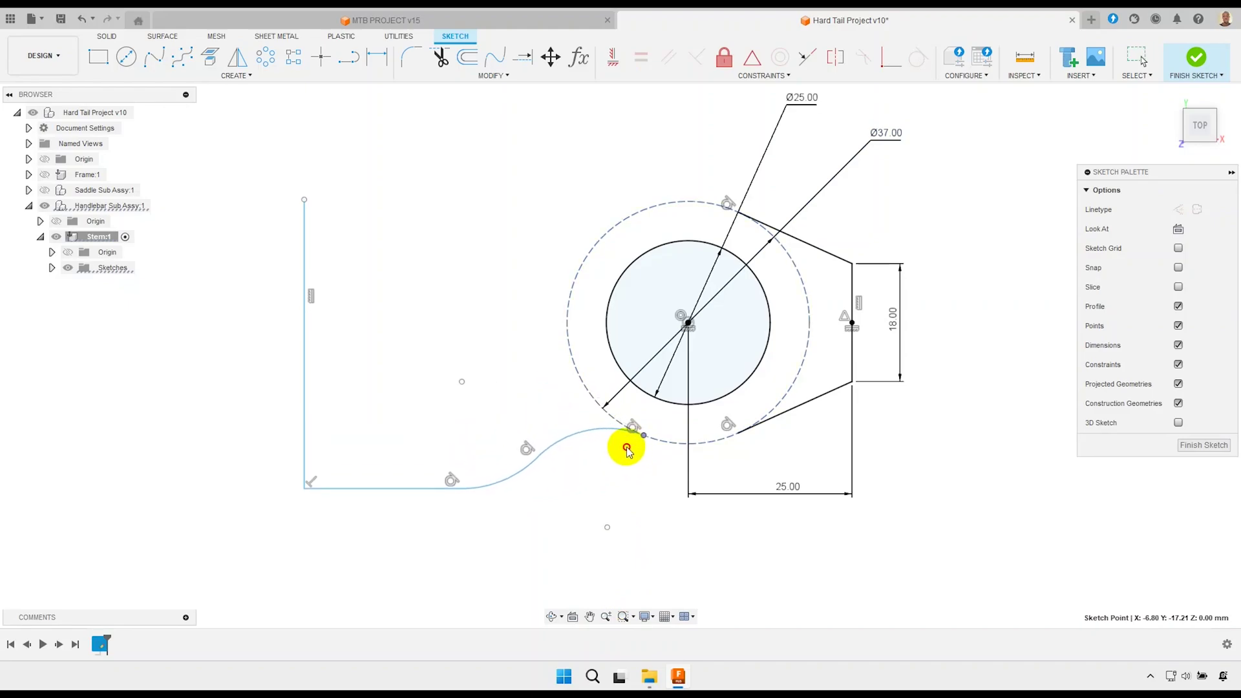
{"action": "middle_click_drag", "start_coordinate": [468, 329], "coordinate": [512, 333]}
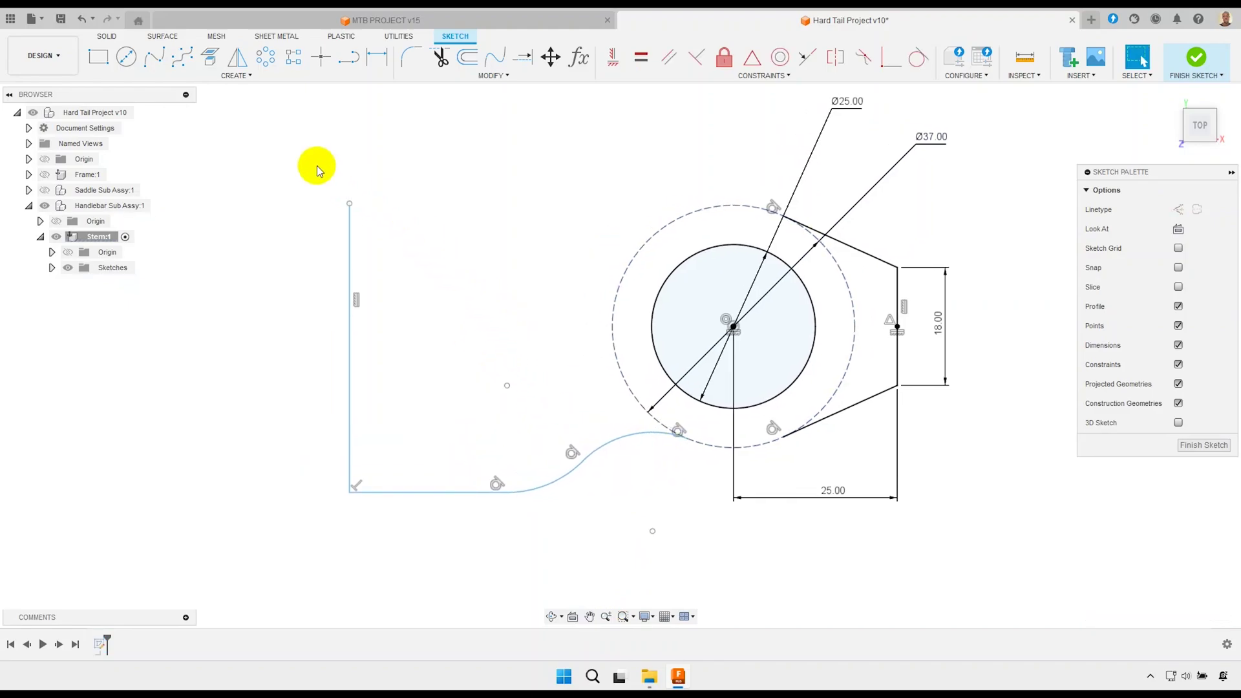
Place a point at the left vertical line's middle and level it with the circle centre.
{"action": "left_click", "coordinate": [320, 57]}
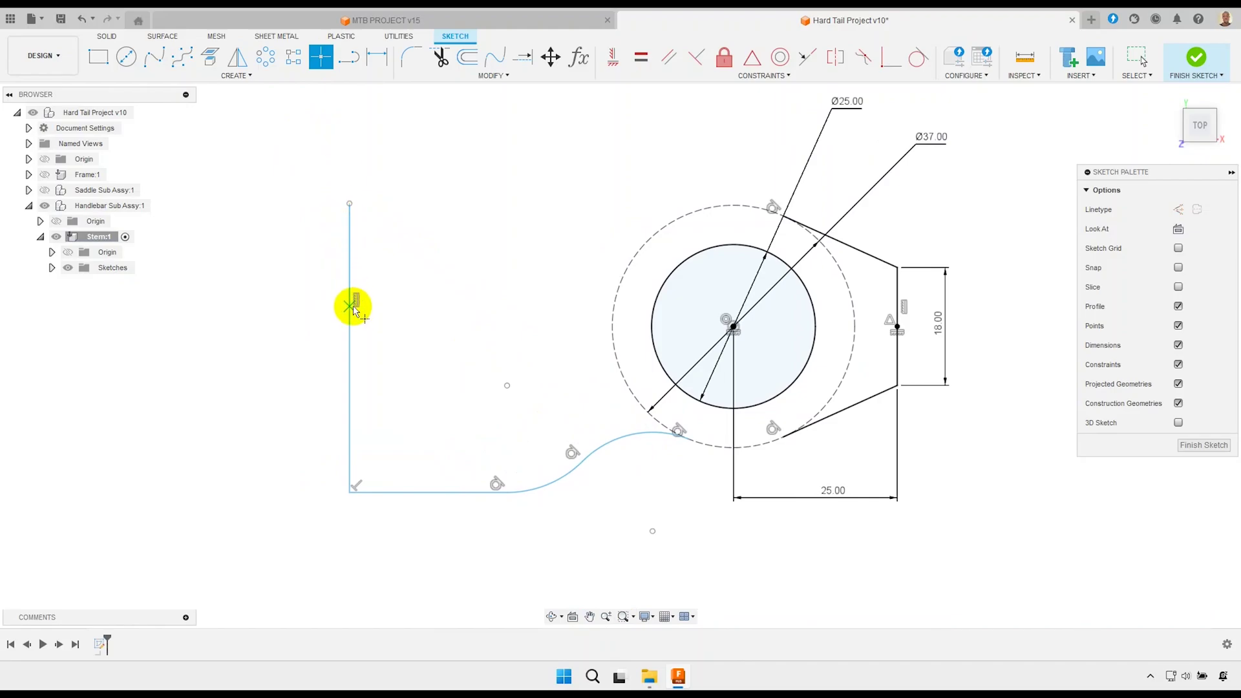
{"action": "left_click", "coordinate": [366, 346]}
{"action": "right_click", "coordinate": [366, 346]}
{"action": "left_click", "coordinate": [439, 317]}
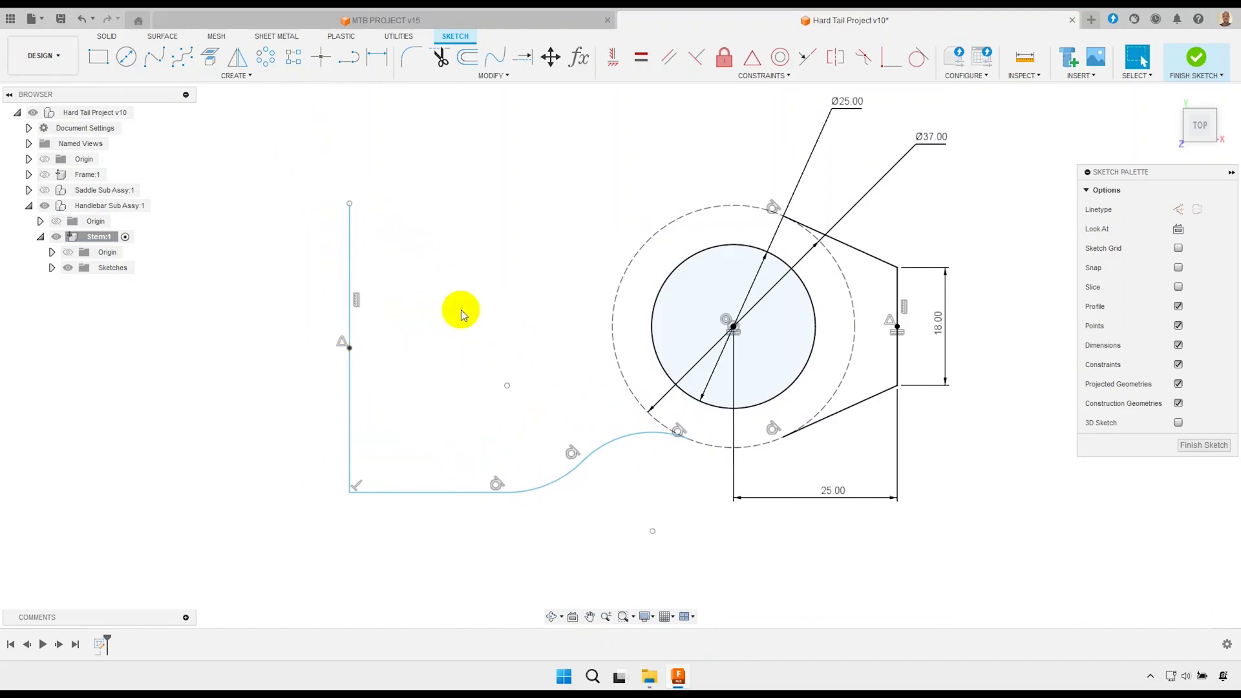
{"action": "left_click", "coordinate": [612, 59]}
{"action": "left_click", "coordinate": [349, 348]}
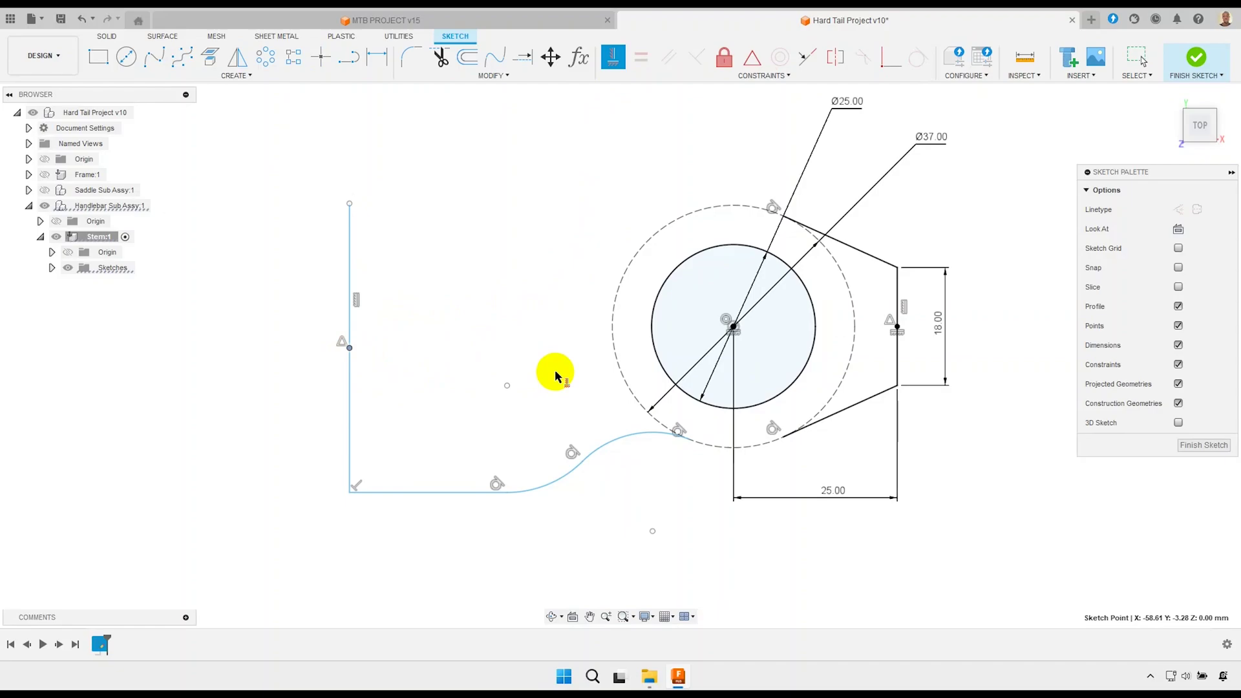
{"action": "left_click", "coordinate": [735, 330]}
{"action": "right_click", "coordinate": [568, 328]}
{"action": "left_click", "coordinate": [513, 299]}
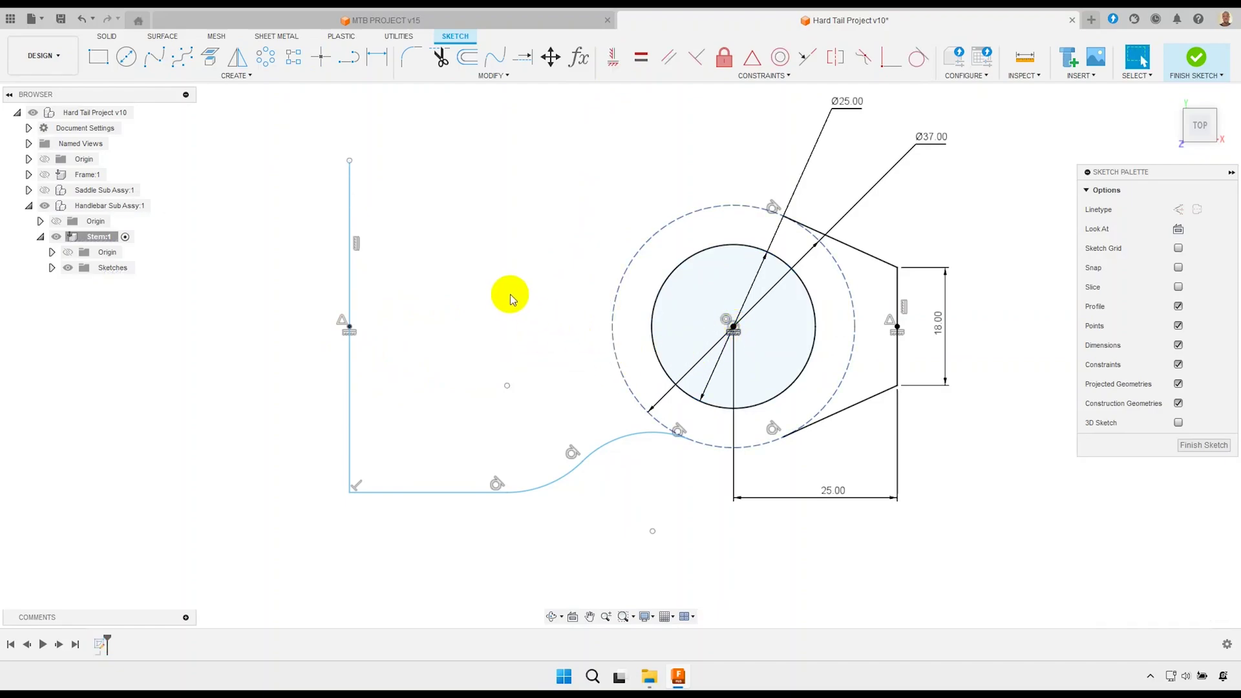
Dimension the left vertical line to 50 mm.
{"action": "left_click", "coordinate": [376, 57]}
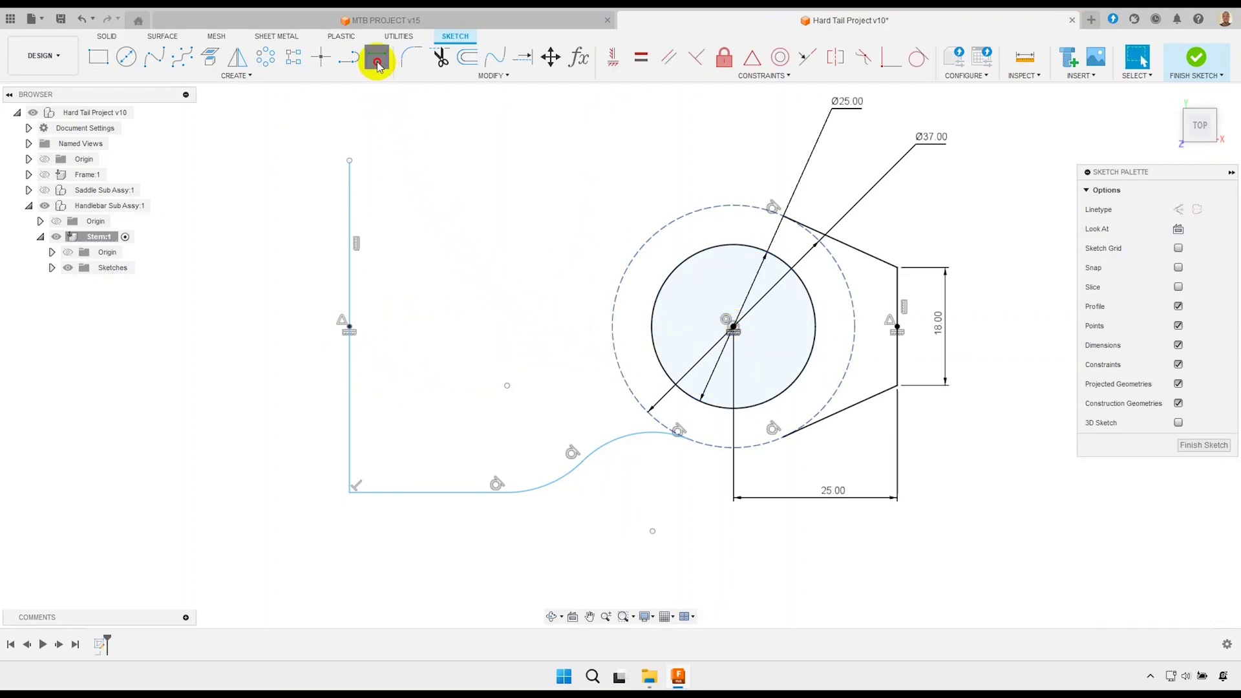
{"action": "left_click", "coordinate": [348, 295]}
{"action": "left_click", "coordinate": [323, 301]}
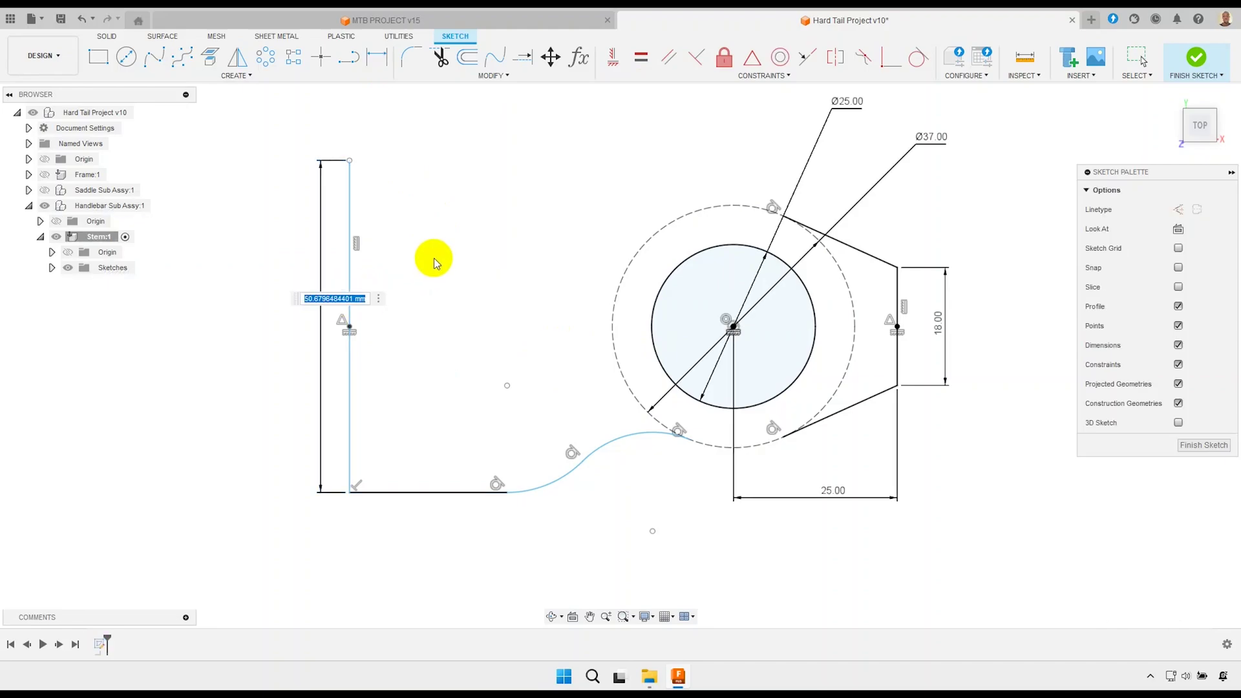
{"action": "type", "text": "50"}
{"action": "key", "text": "Return"}
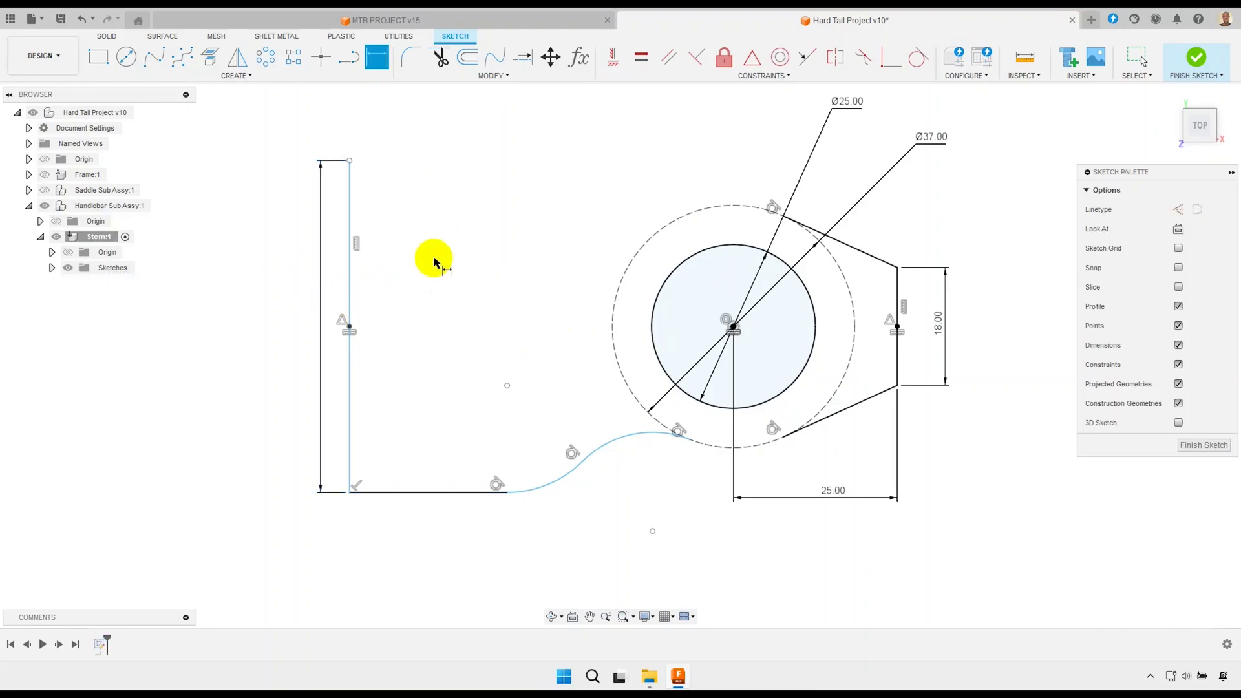
Dimension the circle centre to the left vertical line at 75 mm and the bottom line at 30 mm.
{"action": "middle_click_drag", "start_coordinate": [461, 298], "coordinate": [510, 300]}
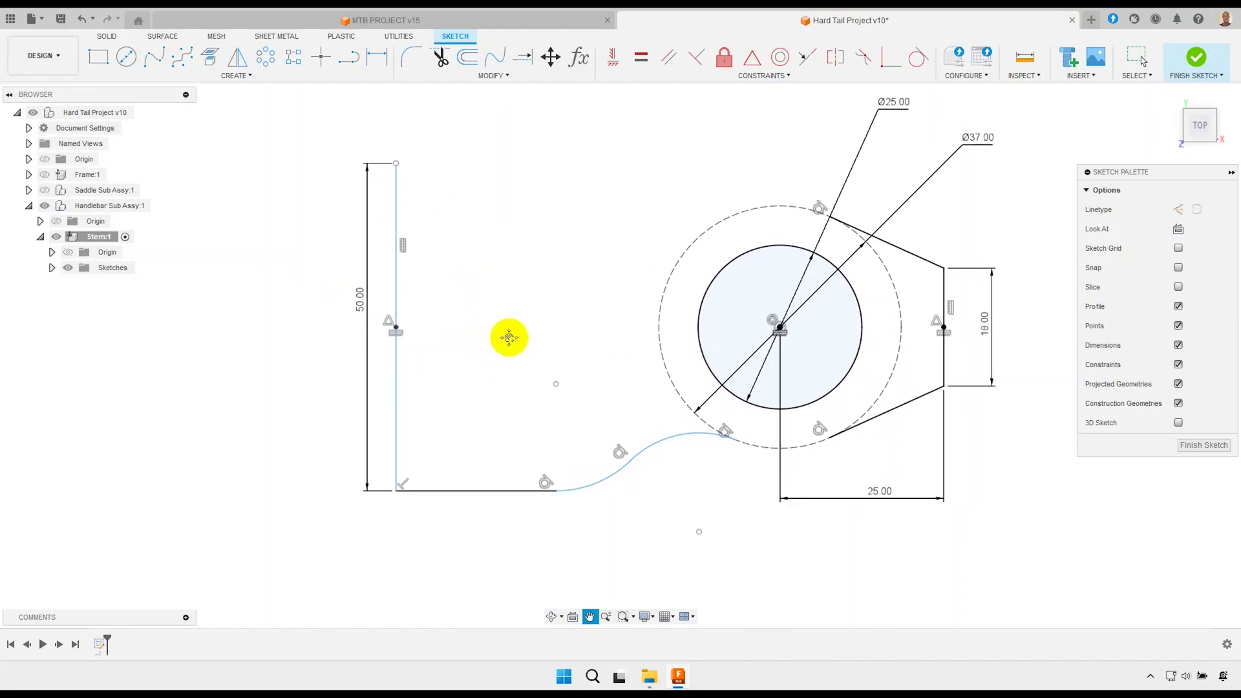
{"action": "left_click", "coordinate": [782, 331]}
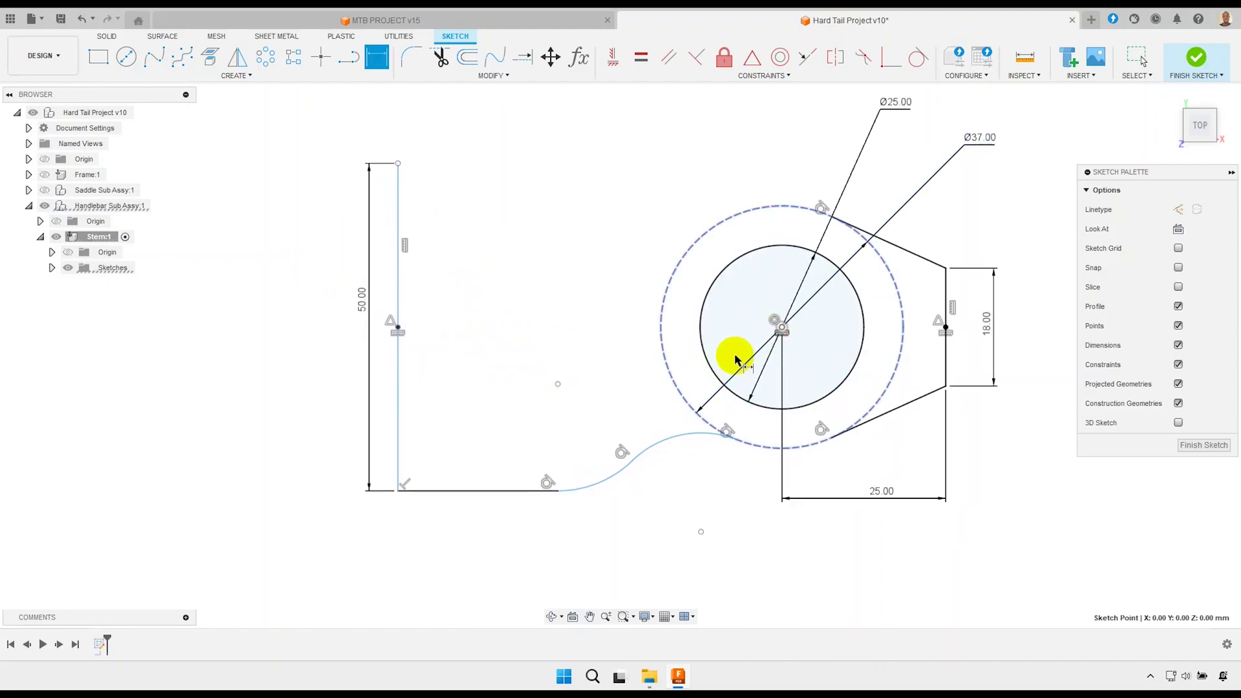
{"action": "left_click", "coordinate": [398, 420]}
{"action": "left_click", "coordinate": [524, 561]}
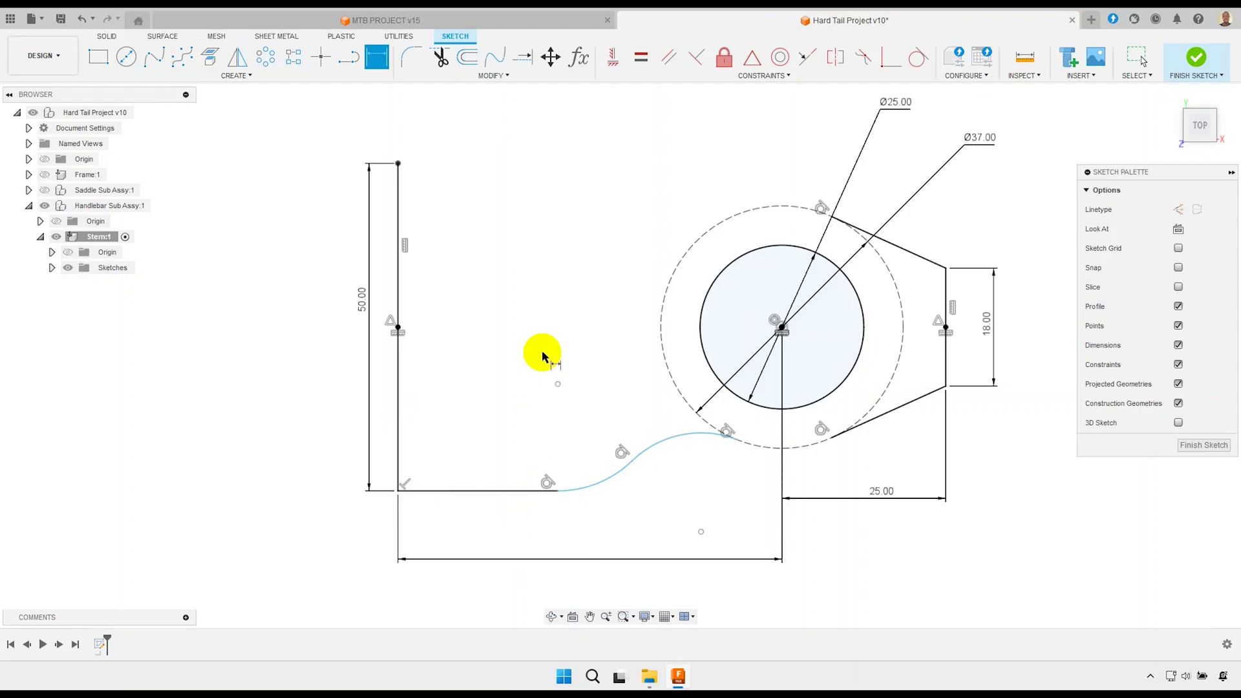
{"action": "key", "text": "Return"}
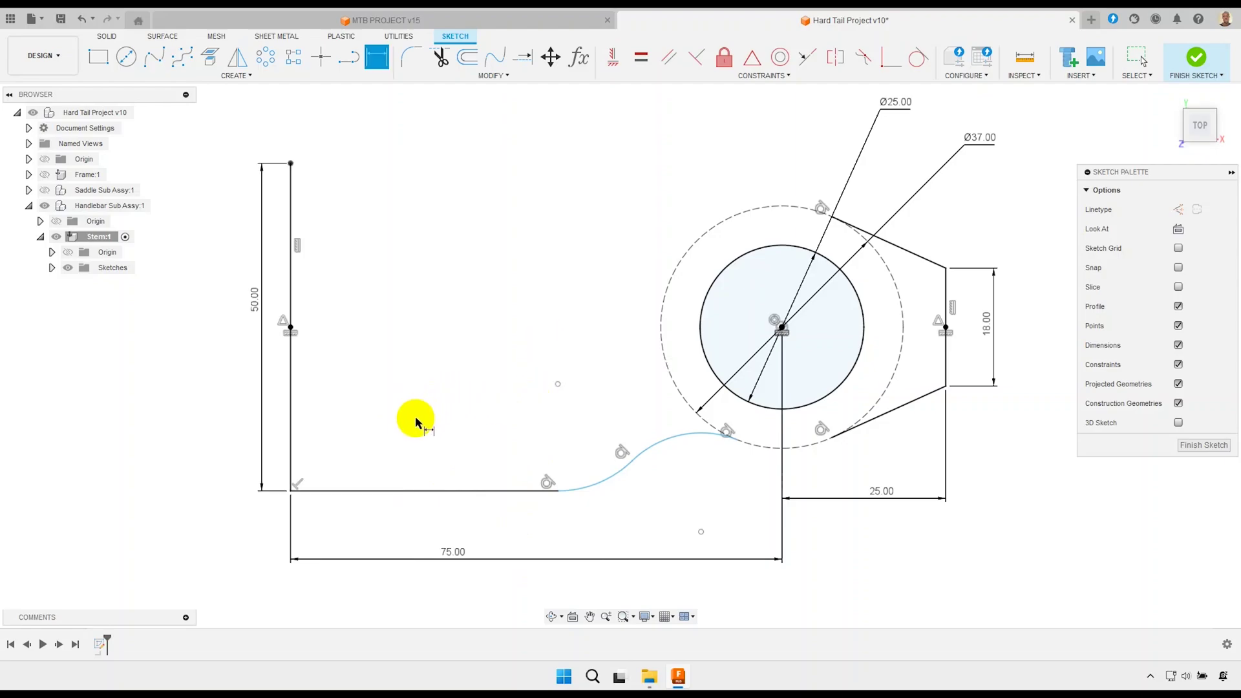
{"action": "mouse_move", "coordinate": [421, 420]}
{"action": "middle_mouse_down"}
{"action": "mouse_move", "coordinate": [433, 373]}
{"action": "mouse_move", "coordinate": [474, 374]}
{"action": "middle_mouse_up"}
{"action": "scroll", "coordinate": [432, 367], "scroll_direction": "down", "scroll_amount": 1}
{"action": "left_click", "coordinate": [491, 433]}
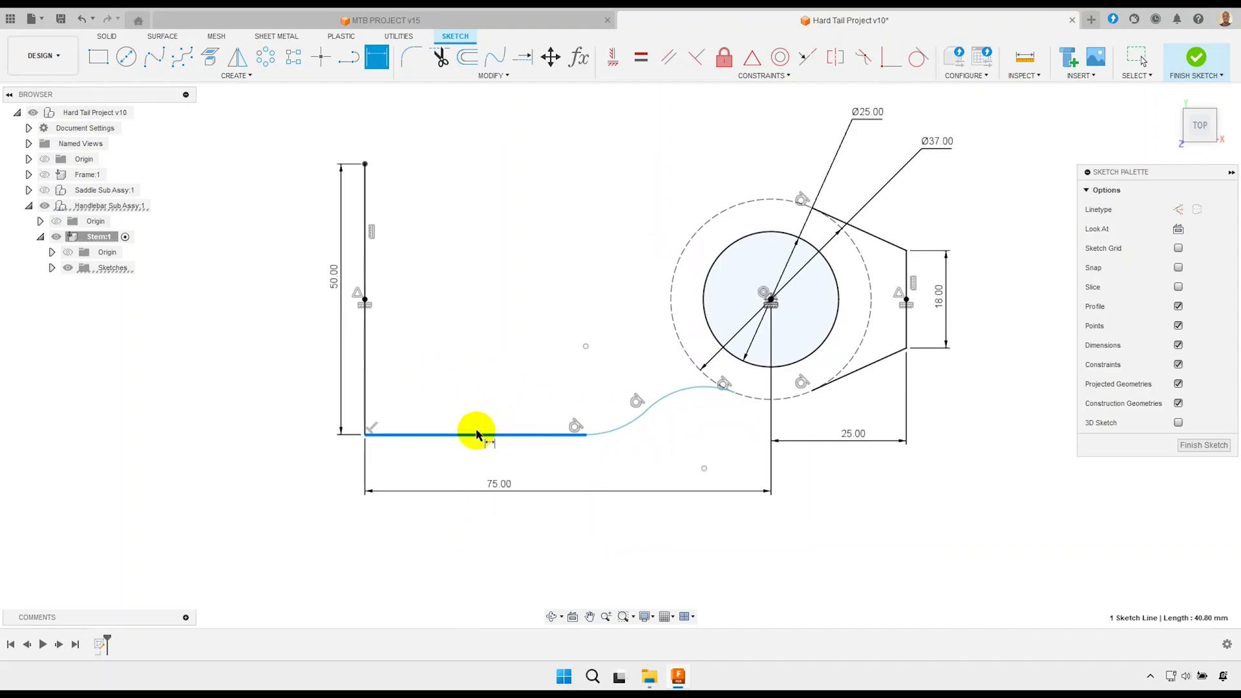
{"action": "left_click", "coordinate": [476, 462]}
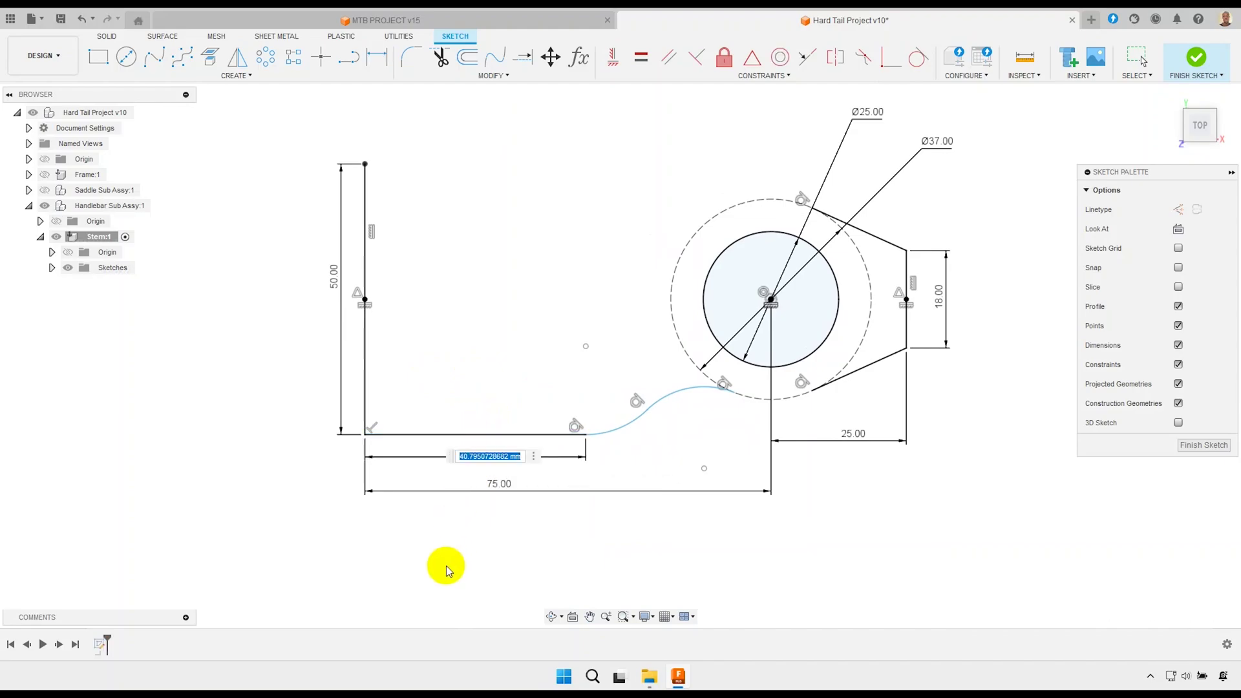
{"action": "type", "text": "30"}
{"action": "key", "text": "Return"}
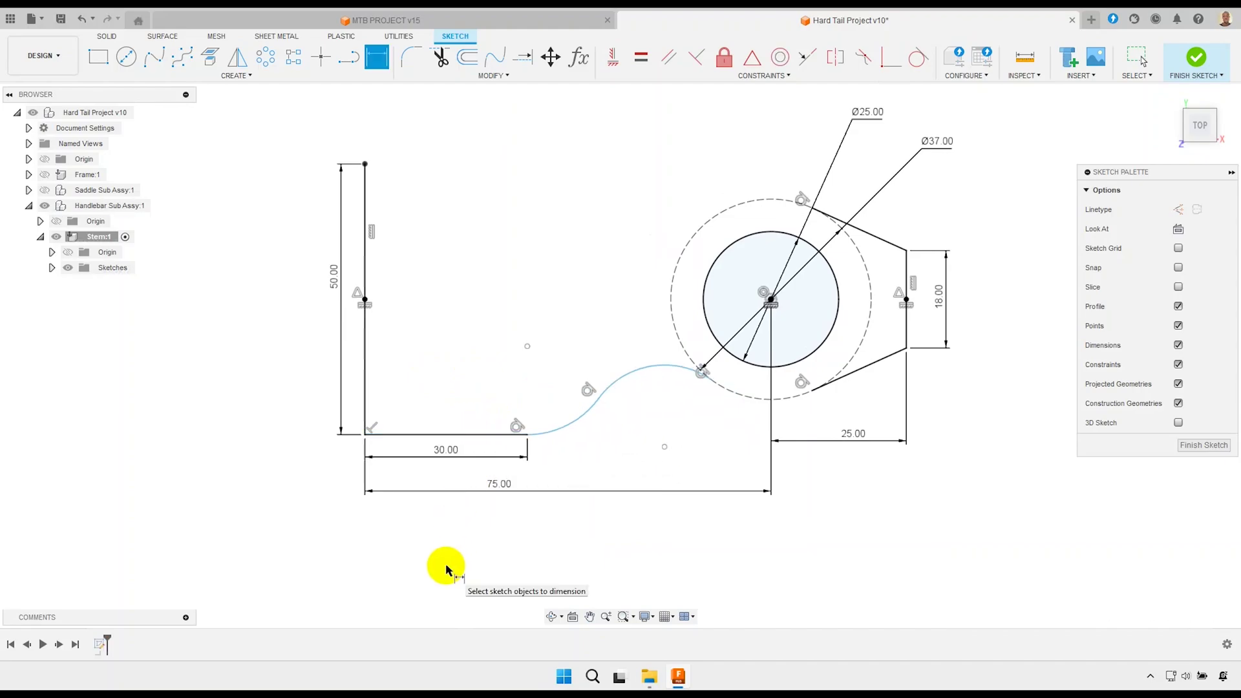
Apply an Equal constraint to the two arcs of the lower S-curve.
{"action": "scroll", "coordinate": [410, 507], "scroll_direction": "down", "scroll_amount": 2}
{"action": "right_click", "coordinate": [562, 452]}
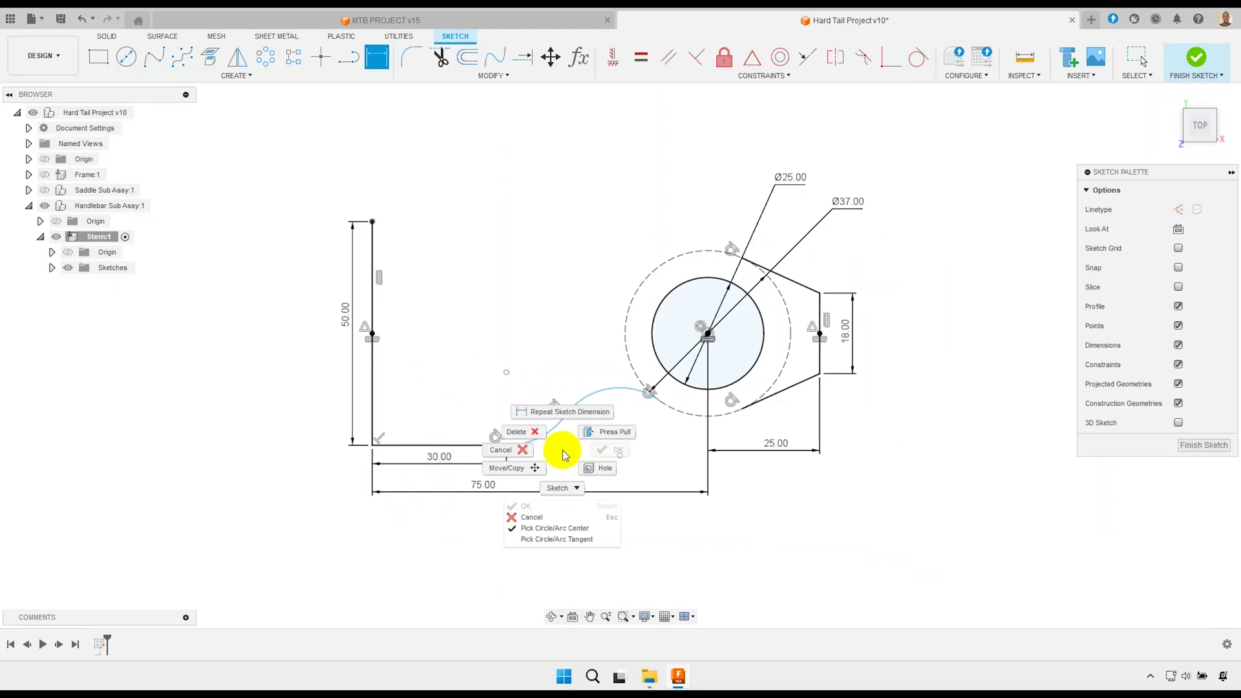
{"action": "left_click", "coordinate": [543, 453]}
{"action": "scroll", "coordinate": [579, 404], "scroll_direction": "up", "scroll_amount": 2}
{"action": "left_click", "coordinate": [577, 397]}
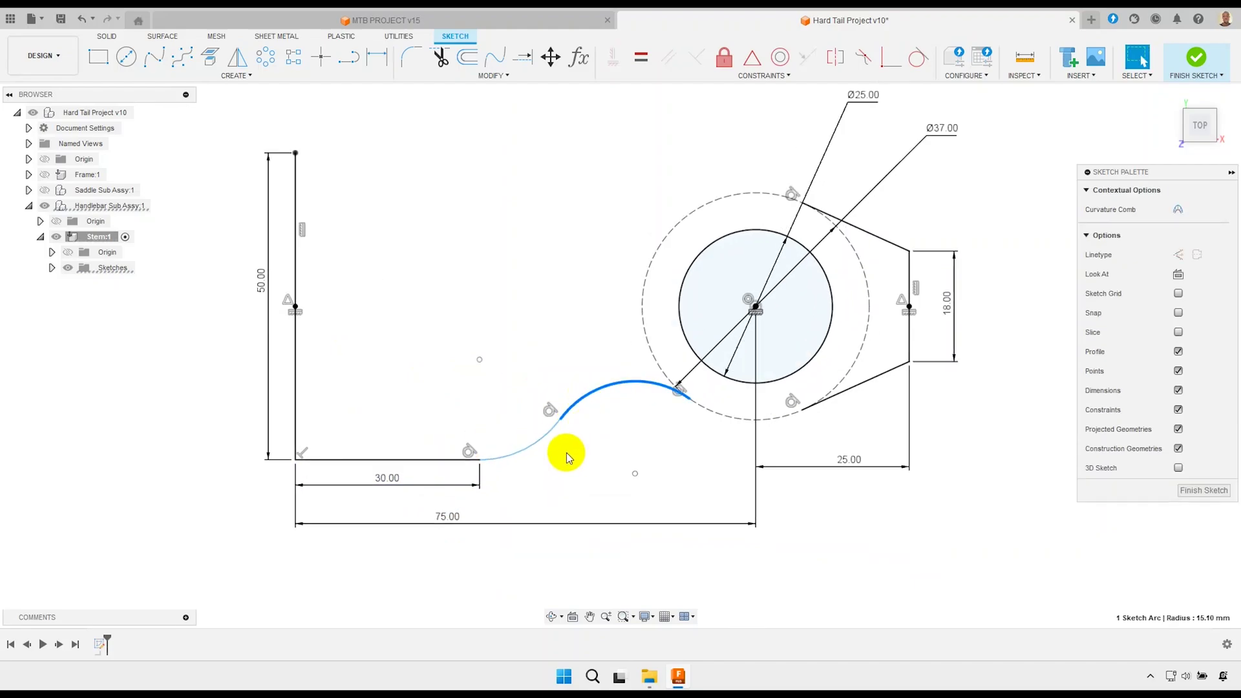
{"action": "right_click", "coordinate": [540, 440]}
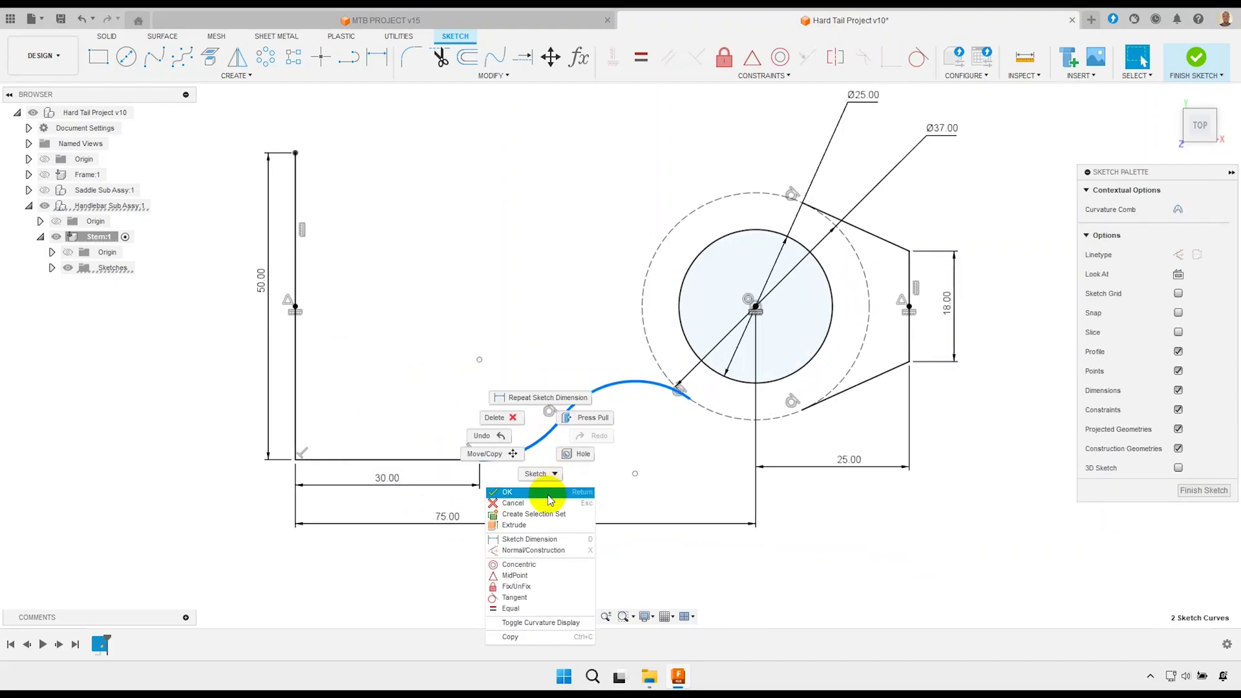
{"action": "left_click", "coordinate": [533, 609]}
{"action": "right_click", "coordinate": [608, 446]}
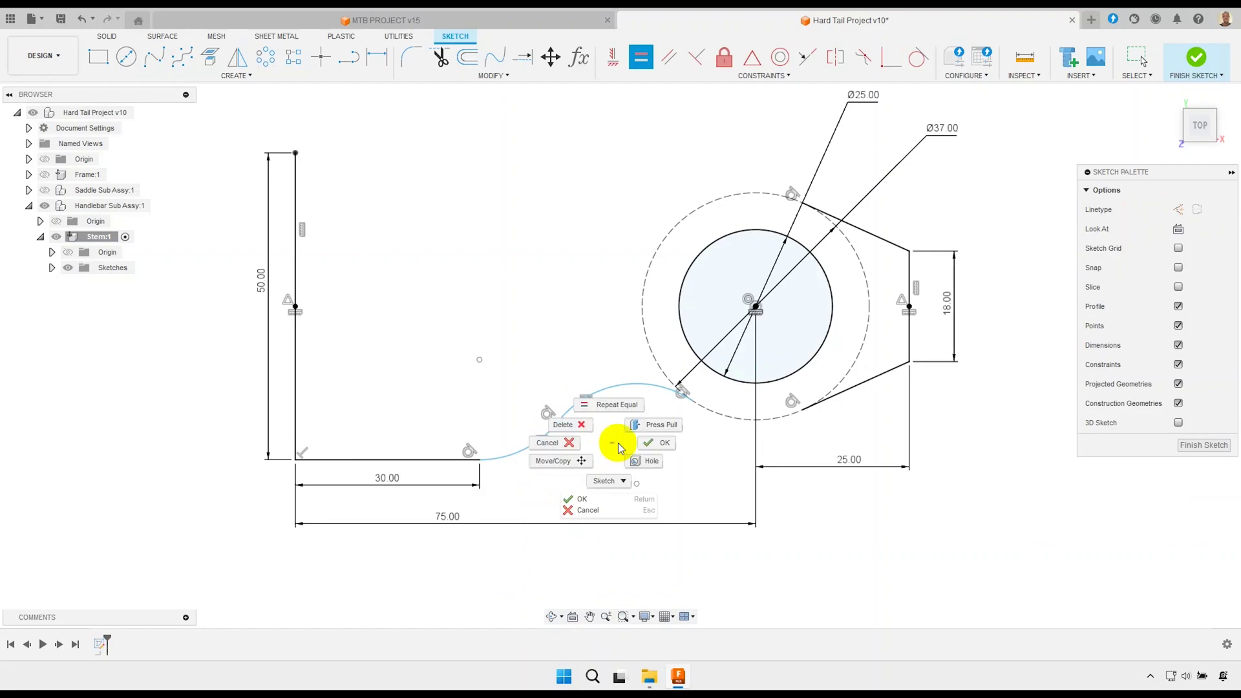
{"action": "left_click", "coordinate": [640, 445]}
Give the S-curve arc a 75 mm radius dimension.
{"action": "left_click", "coordinate": [384, 67]}
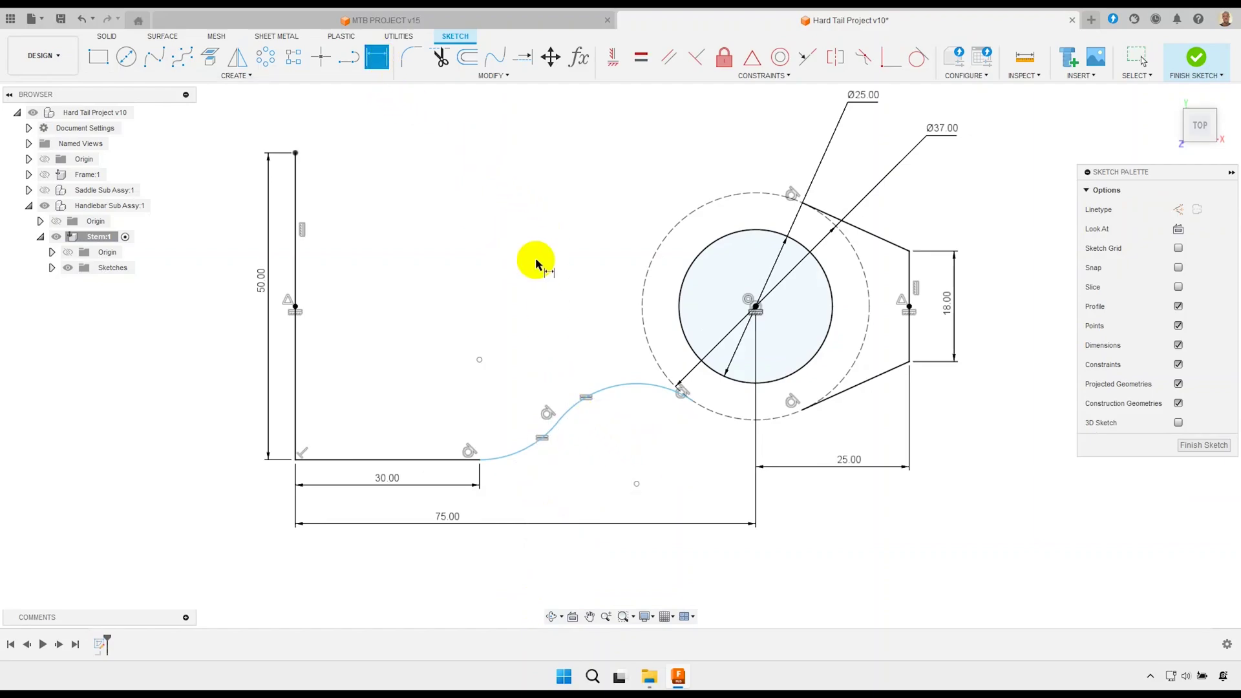
{"action": "left_click", "coordinate": [624, 386]}
{"action": "left_click", "coordinate": [608, 456]}
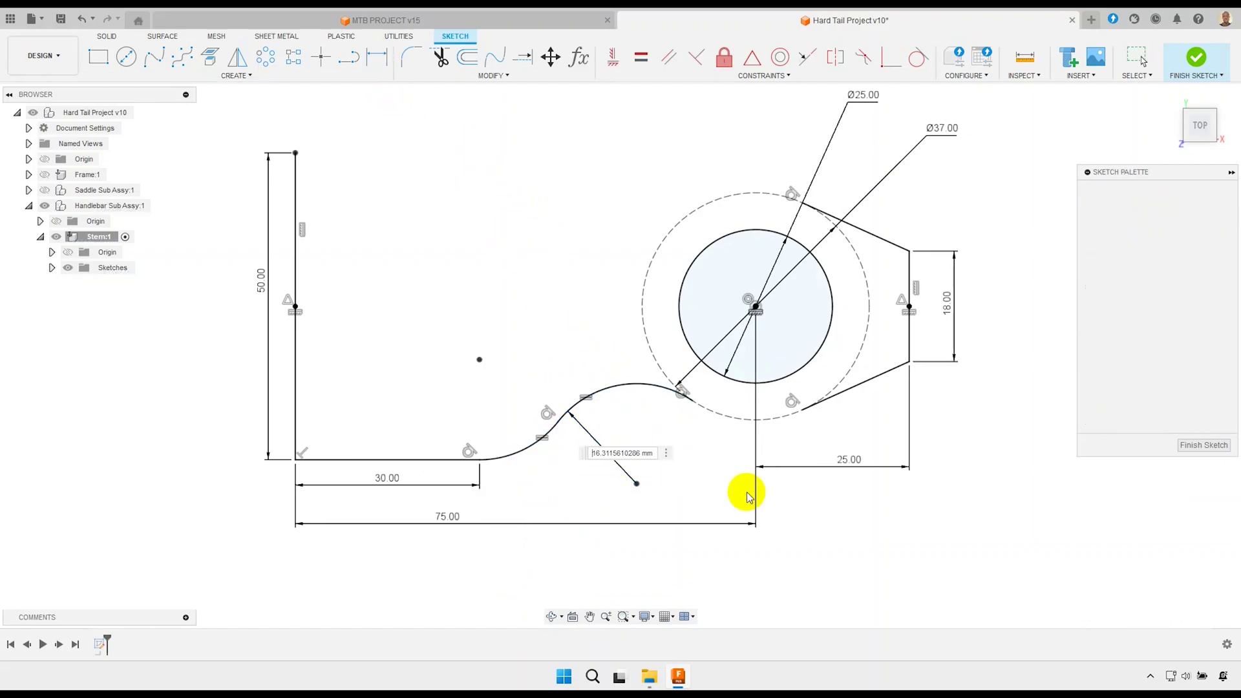
{"action": "type", "text": "75.0"}
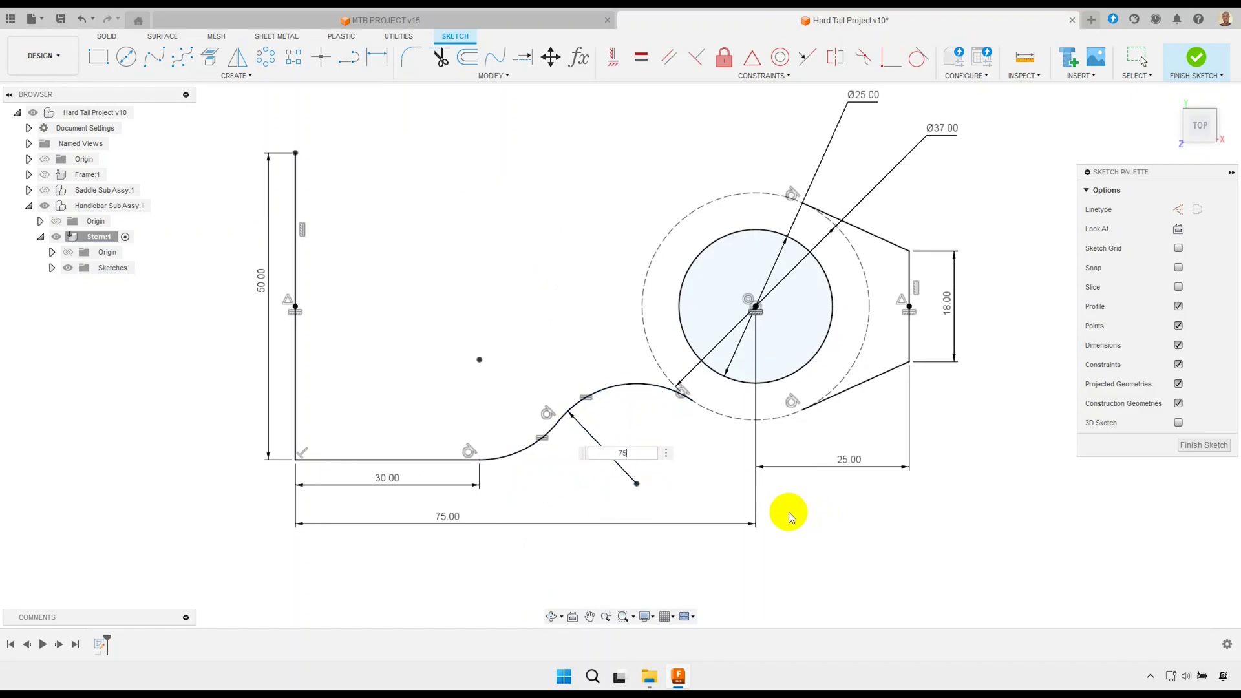
{"action": "key", "text": "Return"}
Move the R75.00 label below the sketch and recentre the stem in view.
{"action": "scroll", "coordinate": [588, 340], "scroll_direction": "down", "scroll_amount": 5}
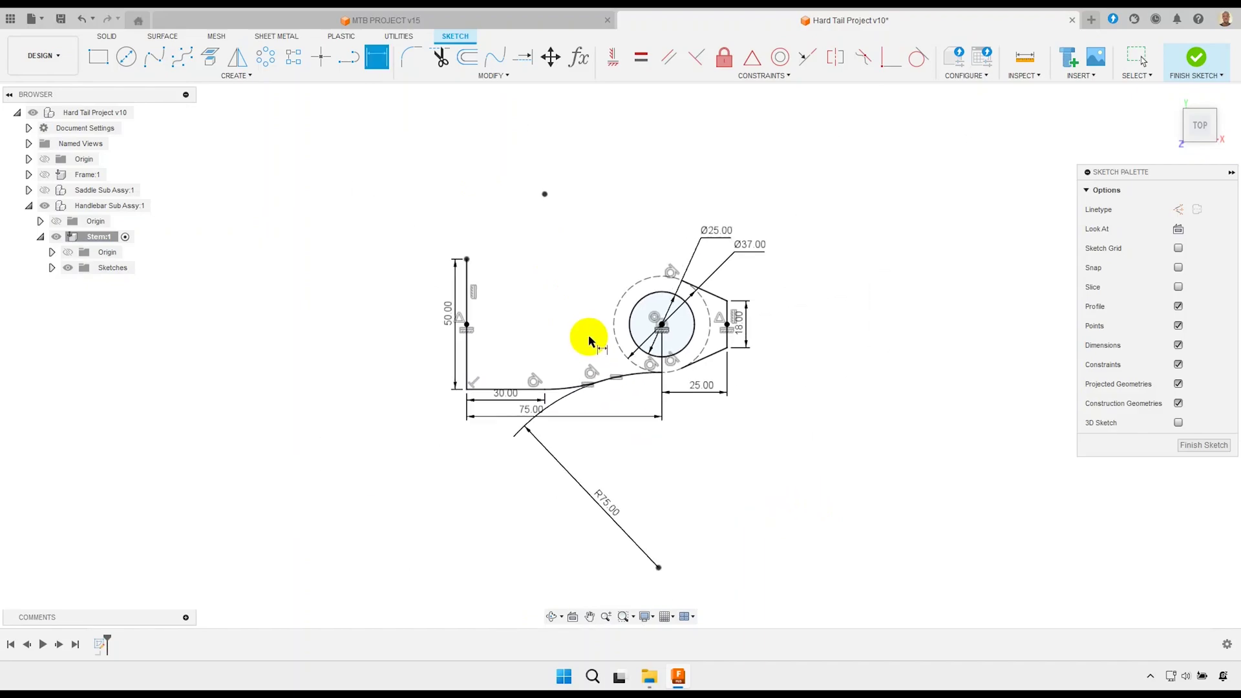
{"action": "right_click", "coordinate": [608, 438]}
{"action": "key", "text": "Escape"}
{"action": "scroll", "coordinate": [626, 438], "scroll_direction": "up", "scroll_amount": 3}
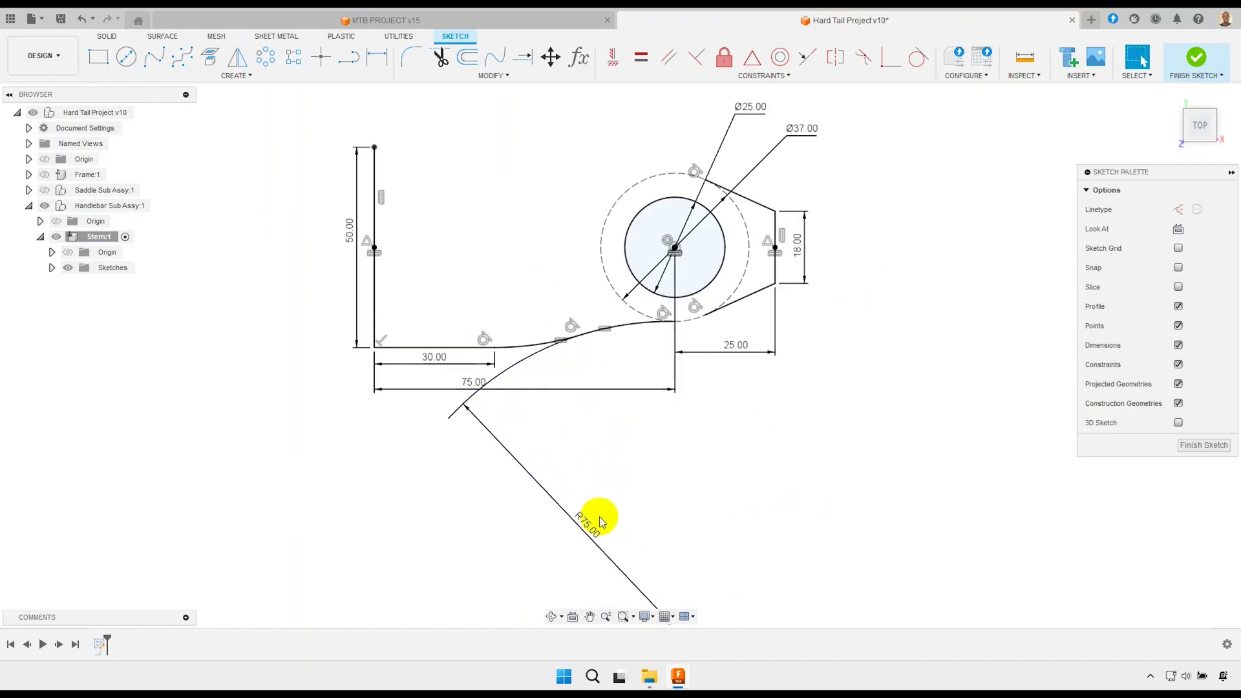
{"action": "left_click_drag", "start_coordinate": [598, 515], "coordinate": [650, 455]}
{"action": "scroll", "coordinate": [564, 447], "scroll_direction": "up", "scroll_amount": 2}
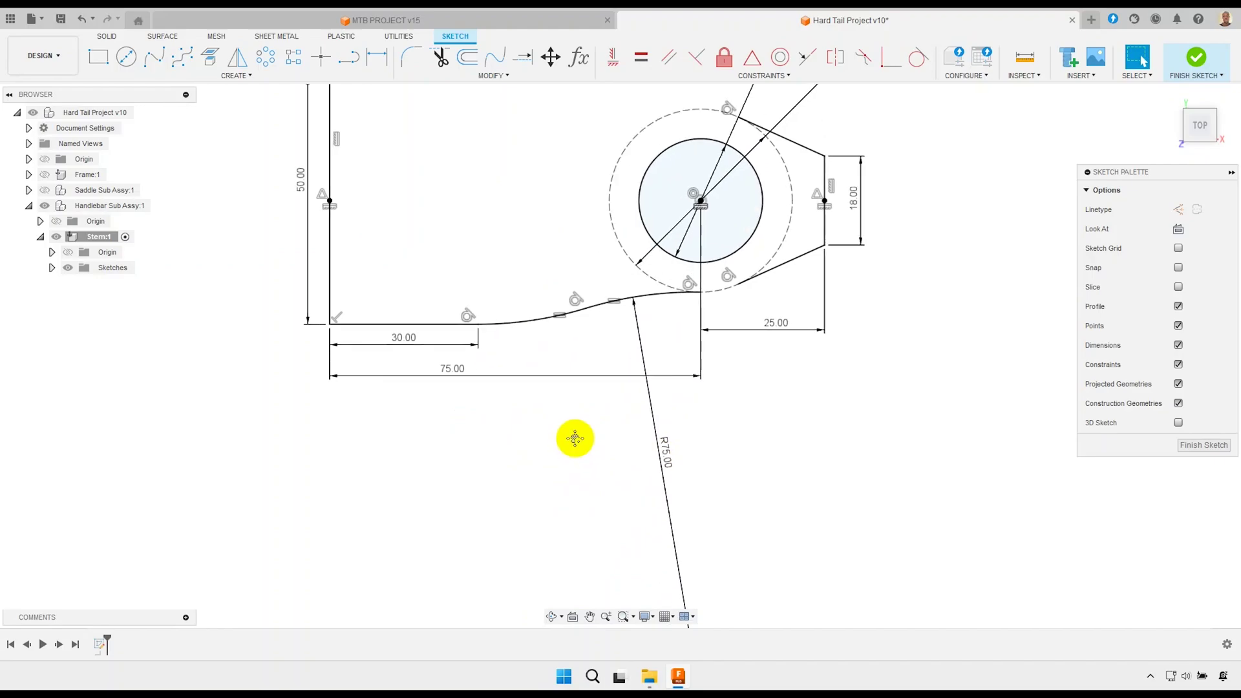
{"action": "middle_click_drag", "start_coordinate": [574, 435], "coordinate": [602, 510]}
{"action": "scroll", "coordinate": [544, 341], "scroll_direction": "down", "scroll_amount": 1}
{"action": "middle_click_drag", "start_coordinate": [544, 342], "coordinate": [564, 360]}
{"action": "scroll", "coordinate": [558, 344], "scroll_direction": "up", "scroll_amount": 1}
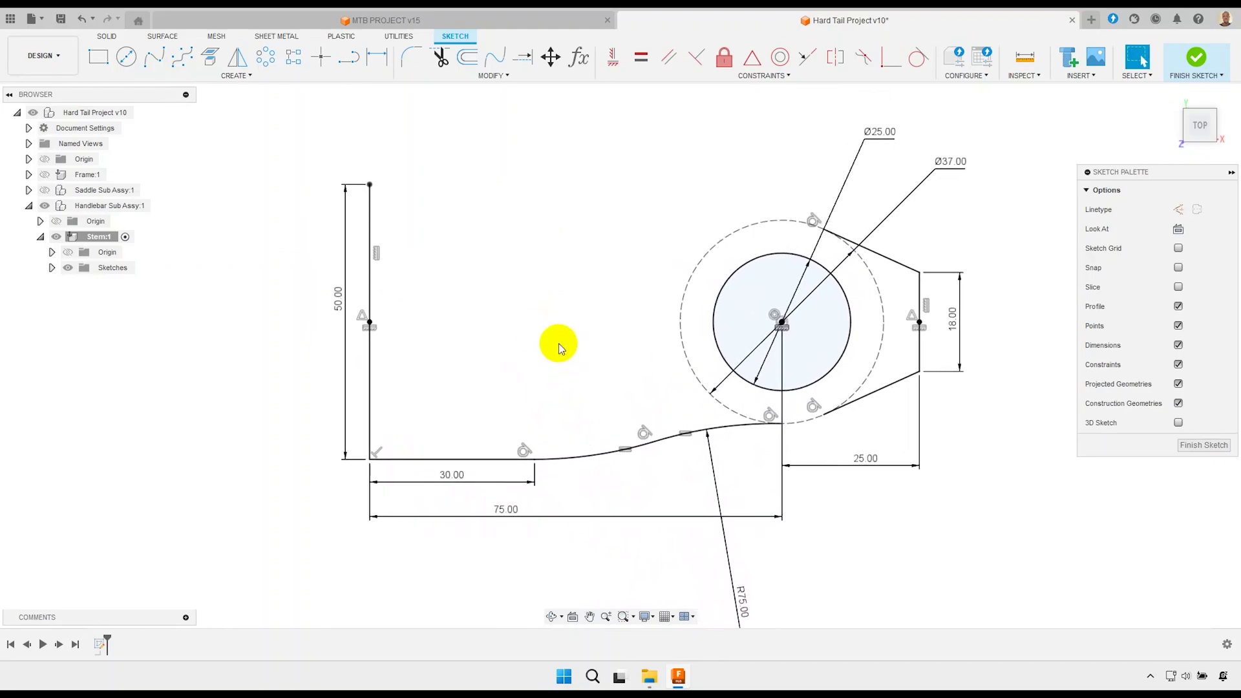
Draw a construction line from the left edge midpoint to the circle centre.
{"action": "left_click", "coordinate": [354, 60]}
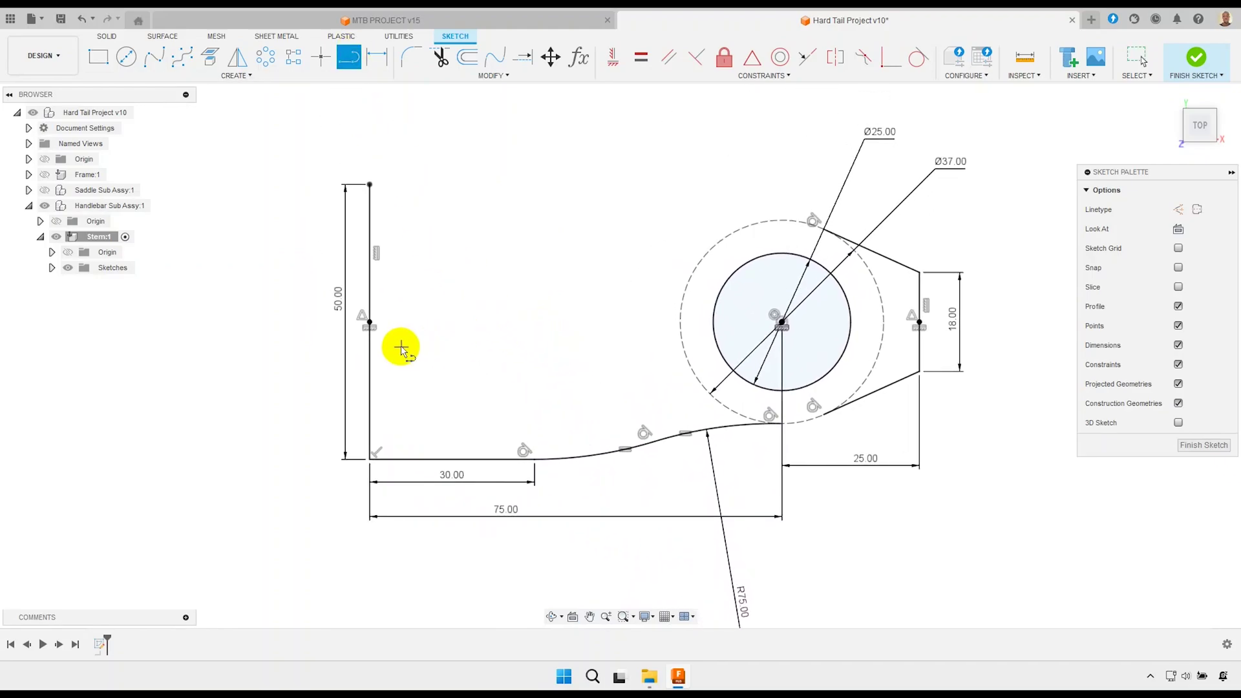
{"action": "left_click", "coordinate": [369, 321]}
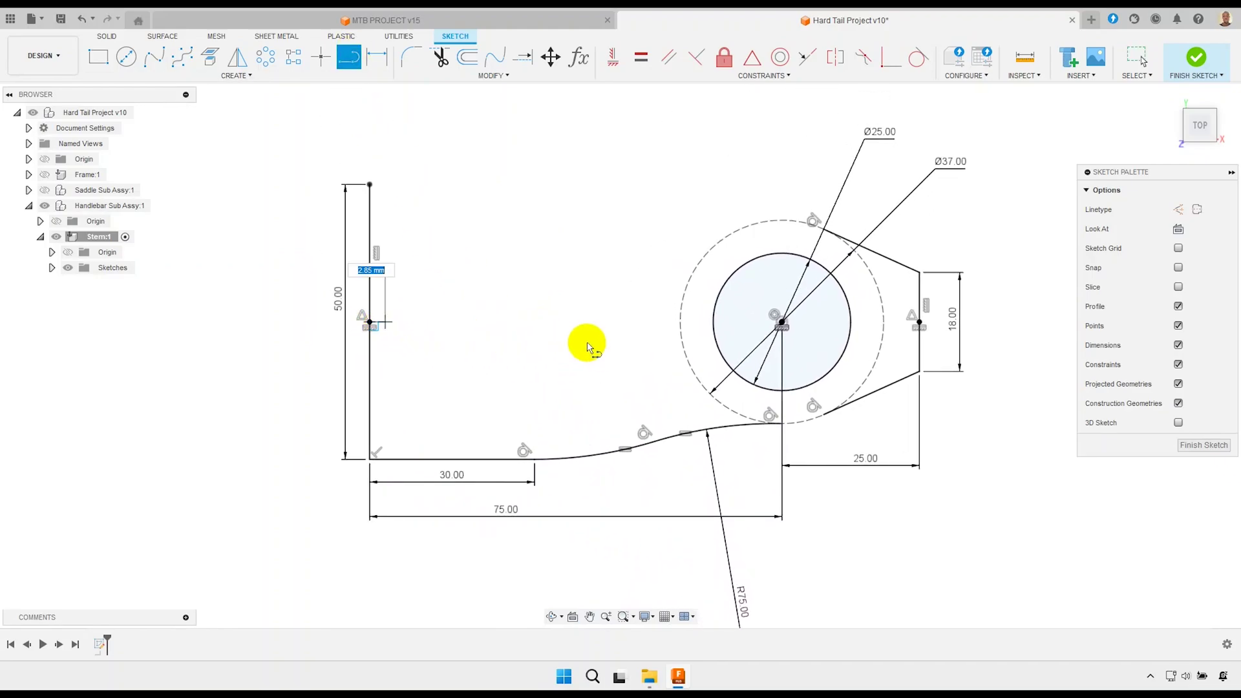
{"action": "left_click", "coordinate": [782, 321]}
{"action": "right_click", "coordinate": [612, 271]}
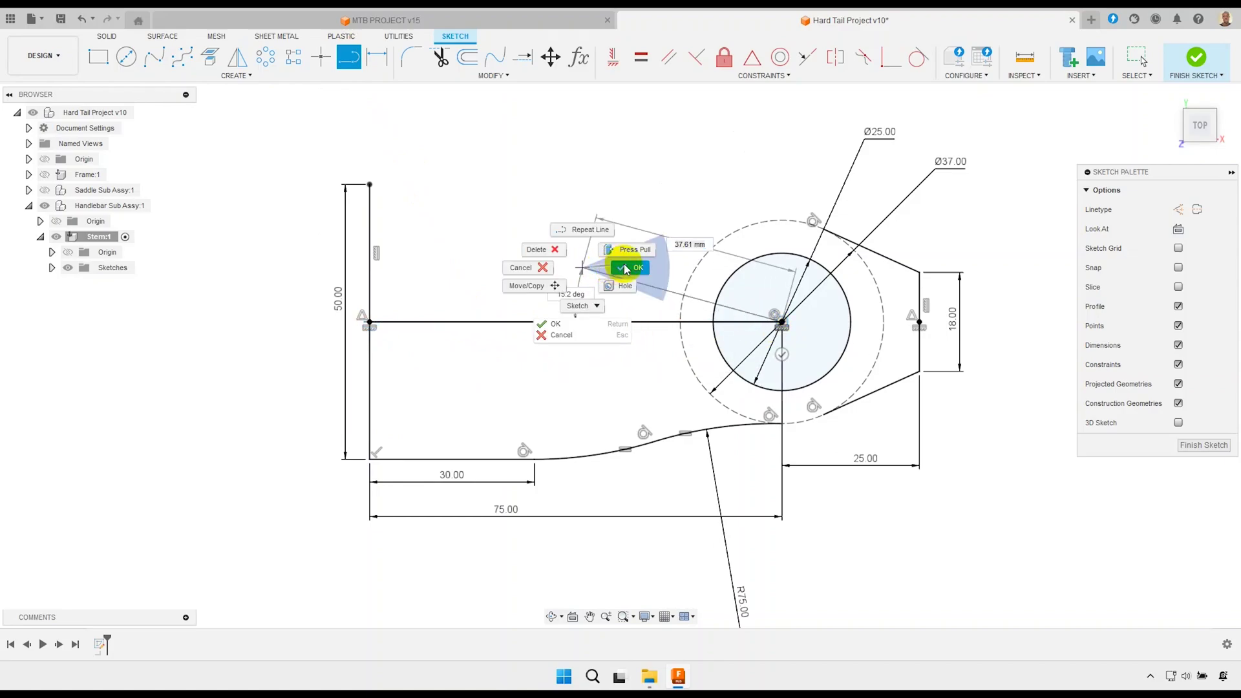
{"action": "left_click", "coordinate": [622, 272]}
{"action": "left_click", "coordinate": [620, 322]}
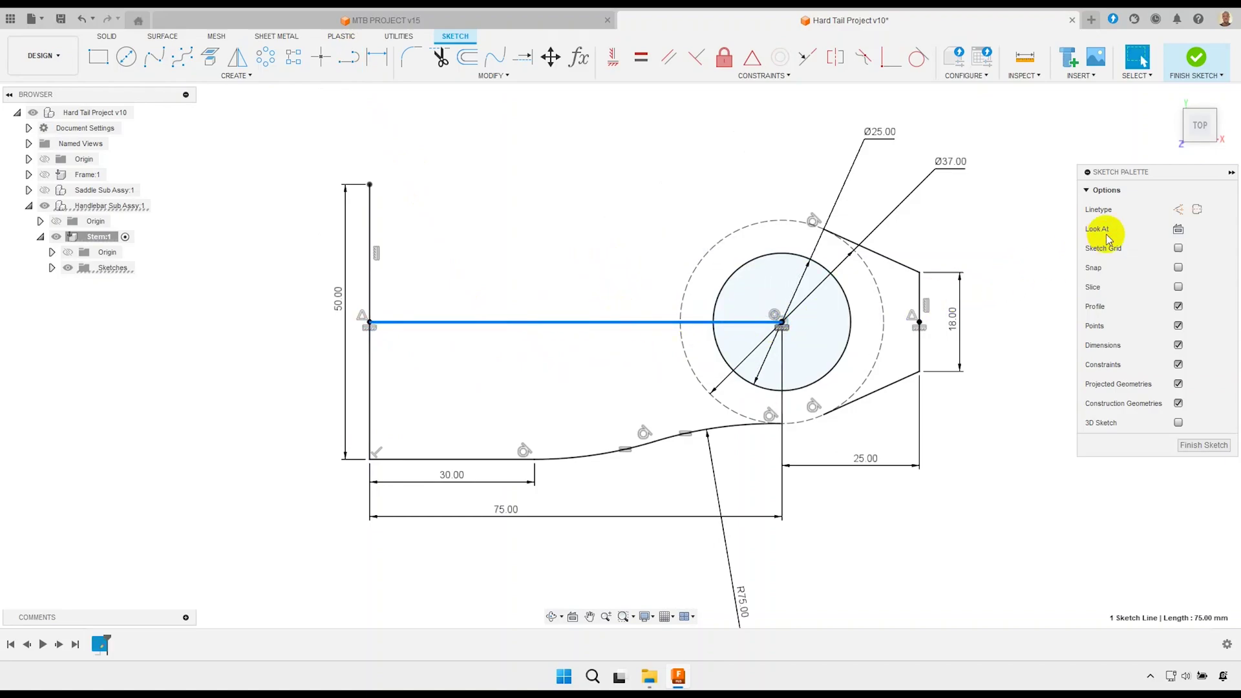
{"action": "left_click", "coordinate": [1178, 216]}
{"action": "left_click", "coordinate": [651, 221]}
Mirror the bottom profile curves across the dashed centreline to form the top edge.
{"action": "middle_click_drag", "start_coordinate": [591, 258], "coordinate": [555, 271]}
{"action": "left_click", "coordinate": [237, 59]}
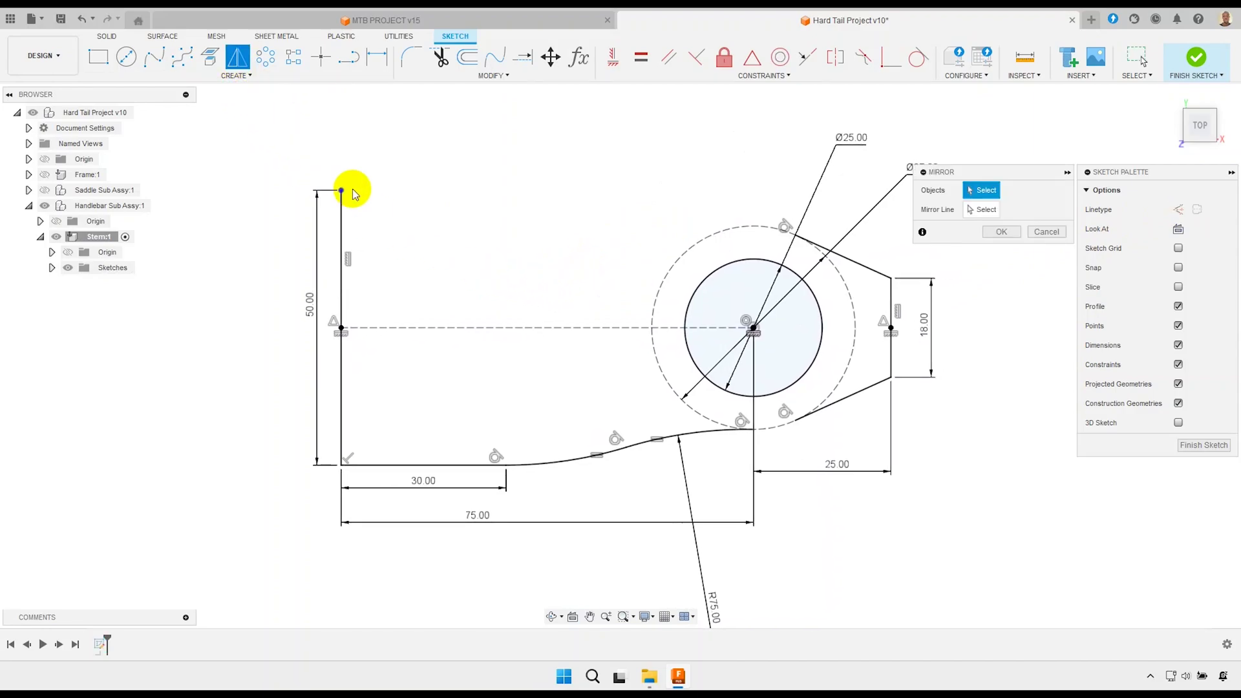
{"action": "left_click", "coordinate": [460, 465]}
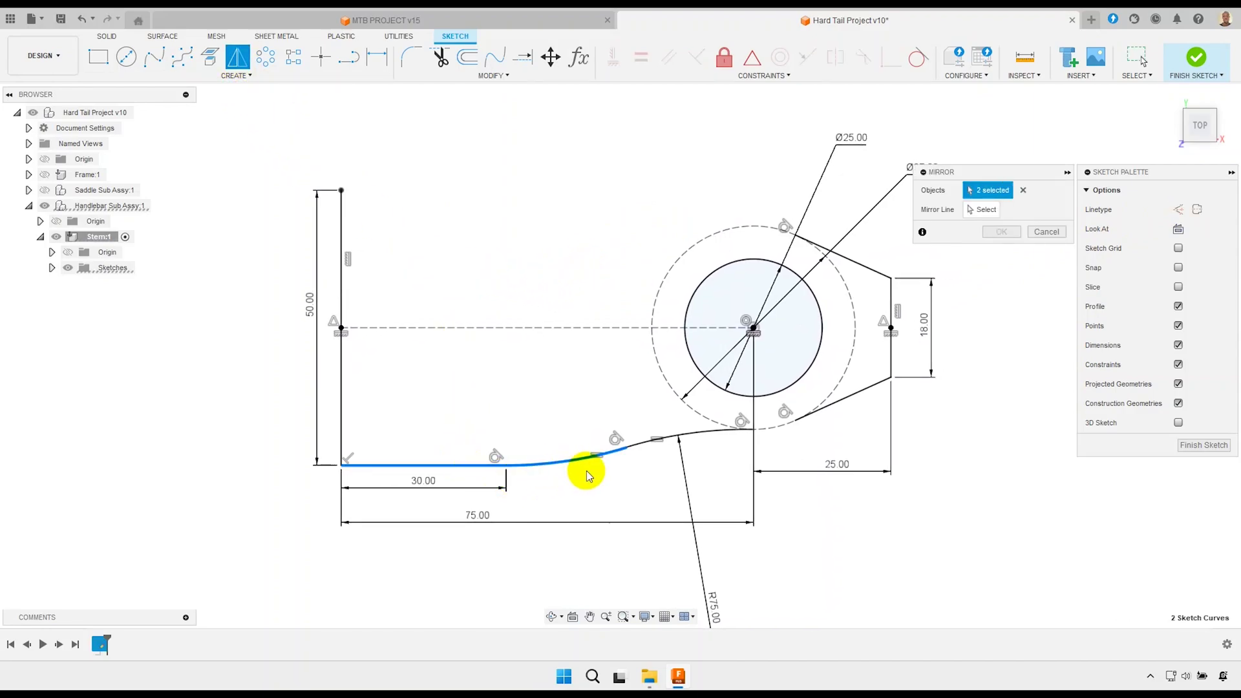
{"action": "left_click", "coordinate": [983, 212]}
{"action": "left_click", "coordinate": [567, 328]}
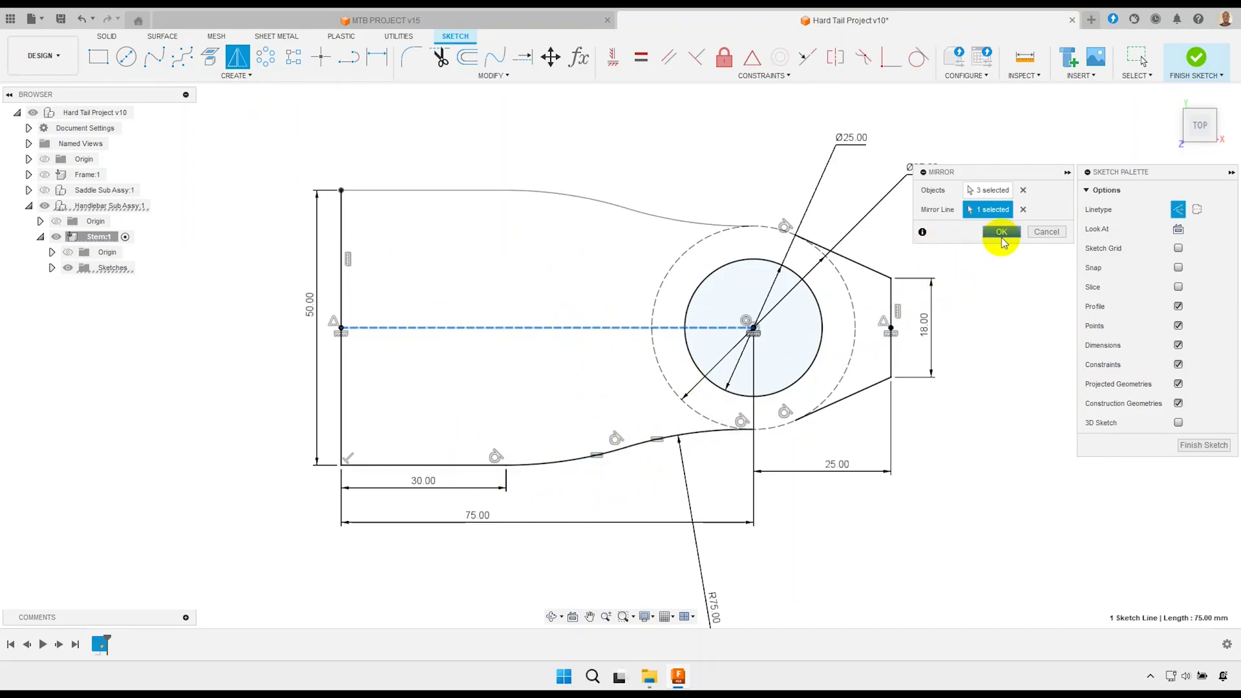
{"action": "left_click", "coordinate": [1001, 242]}
{"action": "middle_click_drag", "start_coordinate": [737, 291], "coordinate": [670, 299]}
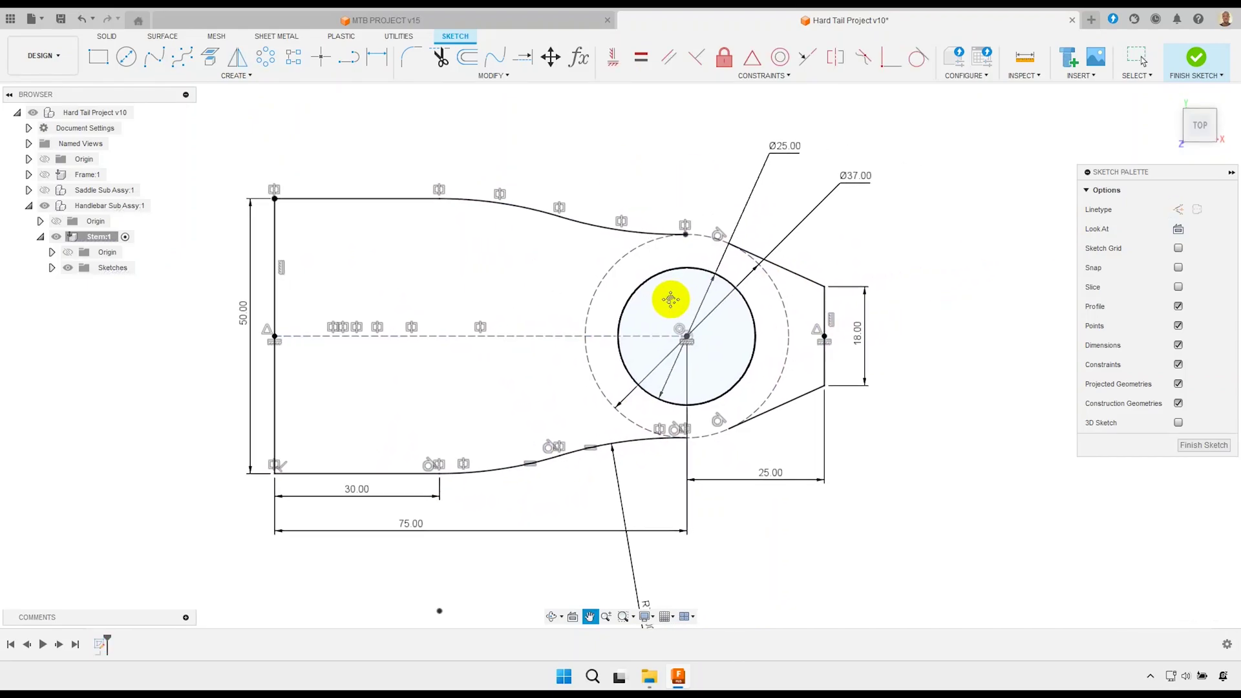
{"action": "scroll", "coordinate": [690, 258], "scroll_direction": "up", "scroll_amount": 3}
{"action": "scroll", "coordinate": [761, 282], "scroll_direction": "up", "scroll_amount": 3}
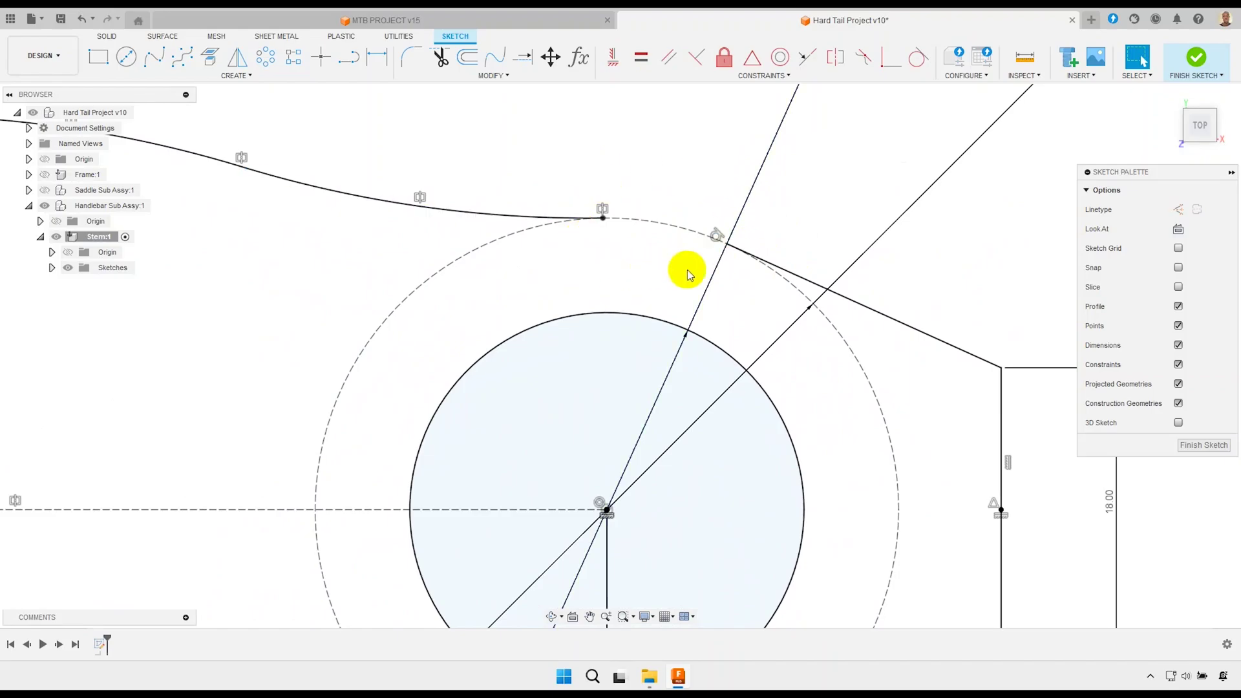
{"action": "scroll", "coordinate": [587, 216], "scroll_direction": "down", "scroll_amount": 3}
{"action": "scroll", "coordinate": [587, 216], "scroll_direction": "down", "scroll_amount": 2}
{"action": "scroll", "coordinate": [629, 421], "scroll_direction": "up", "scroll_amount": 3}
{"action": "scroll", "coordinate": [674, 386], "scroll_direction": "up", "scroll_amount": 4}
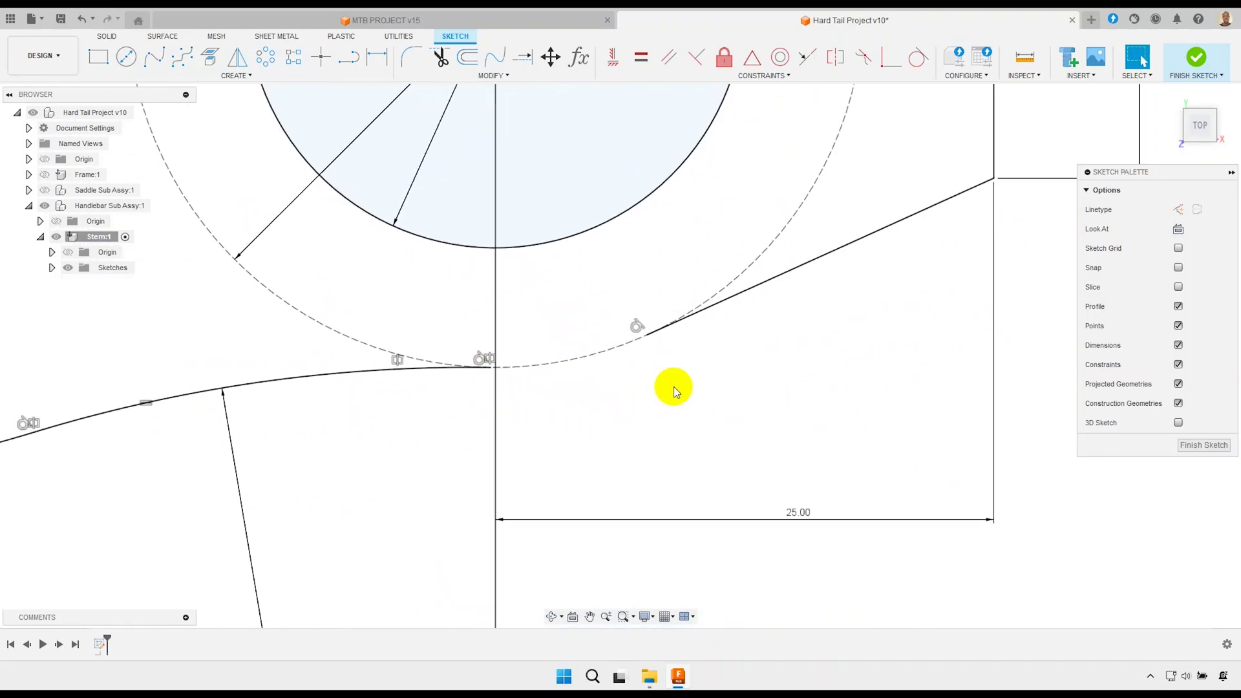
{"action": "scroll", "coordinate": [545, 406], "scroll_direction": "down", "scroll_amount": 4}
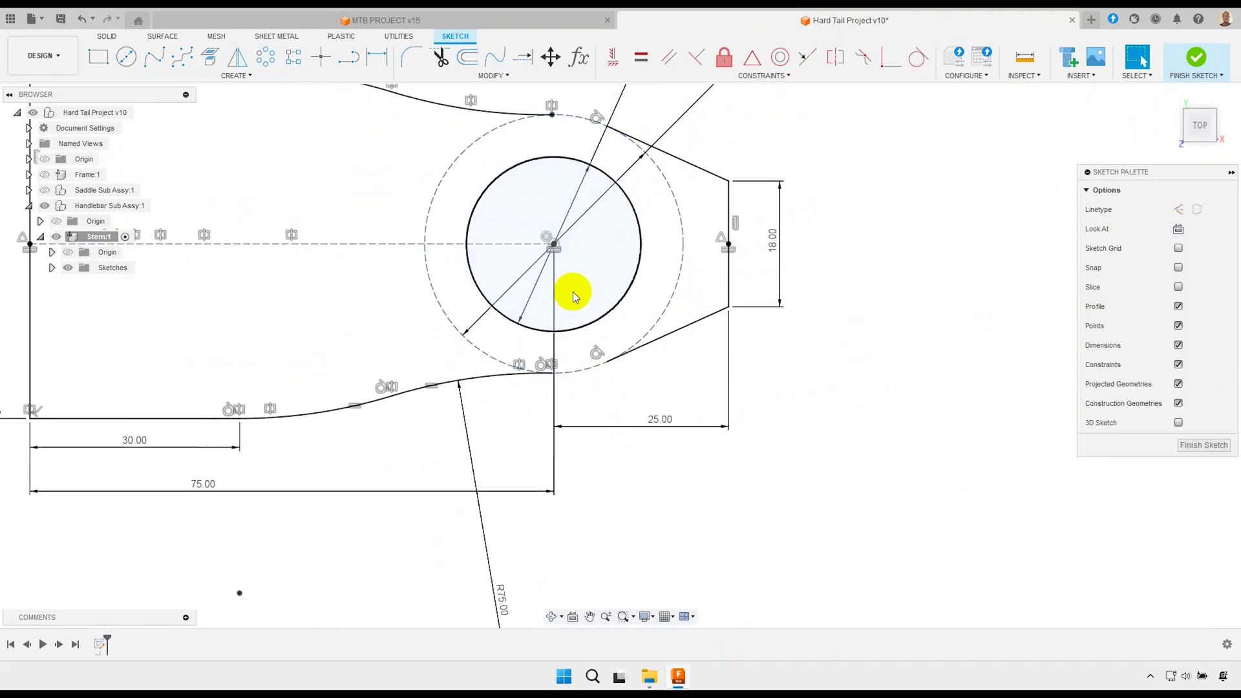
{"action": "scroll", "coordinate": [572, 292], "scroll_direction": "down", "scroll_amount": 1}
{"action": "middle_click_drag", "start_coordinate": [576, 290], "coordinate": [617, 353]}
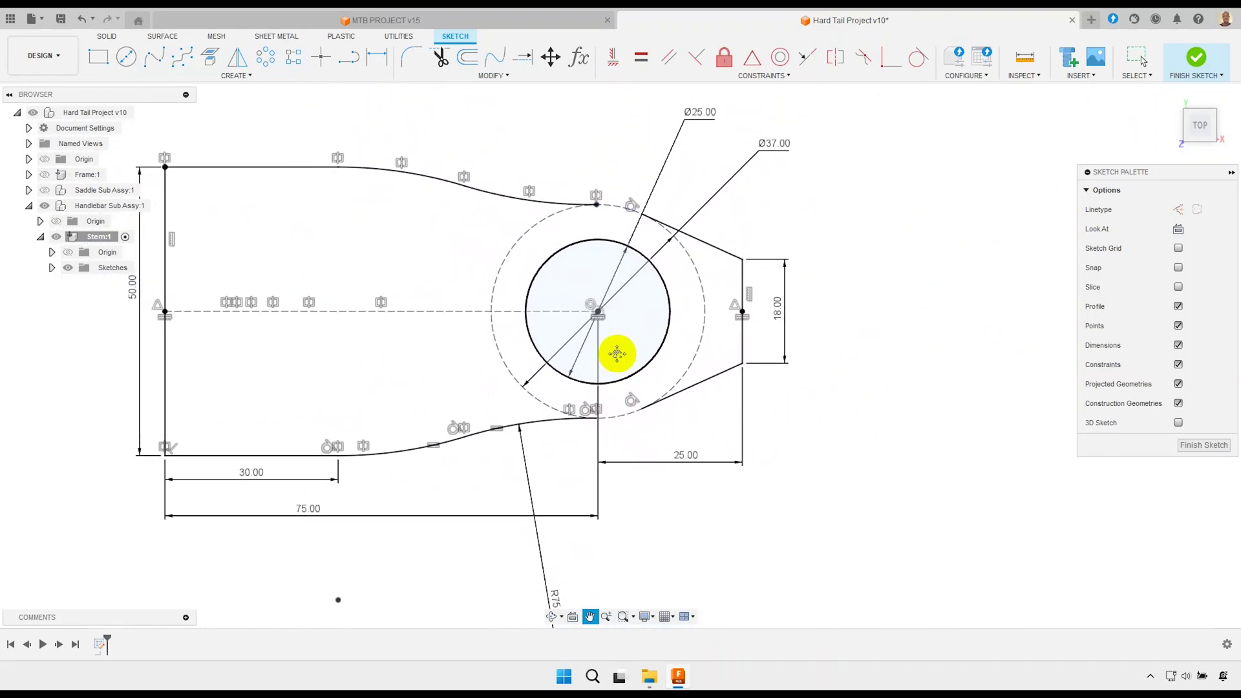
Start a three-point arc from the top curve's end to a point on the dashed circle.
{"action": "left_click", "coordinate": [236, 75]}
{"action": "mouse_move", "coordinate": [107, 128]}
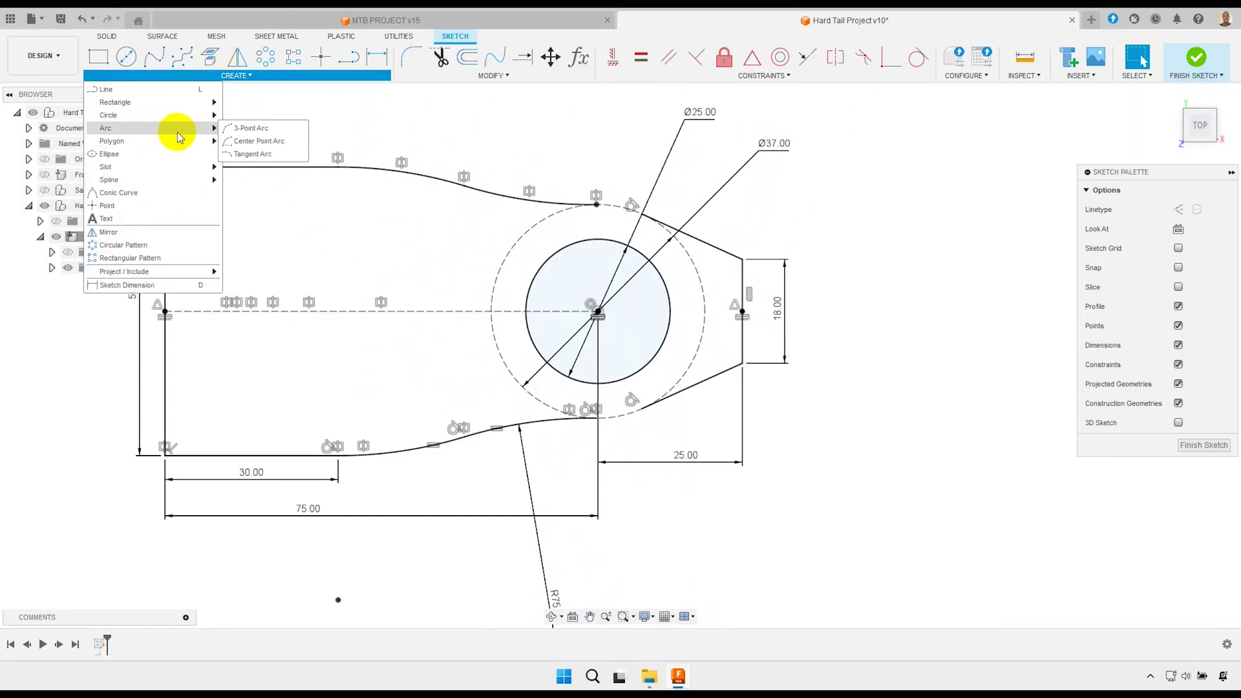
{"action": "left_click", "coordinate": [256, 126]}
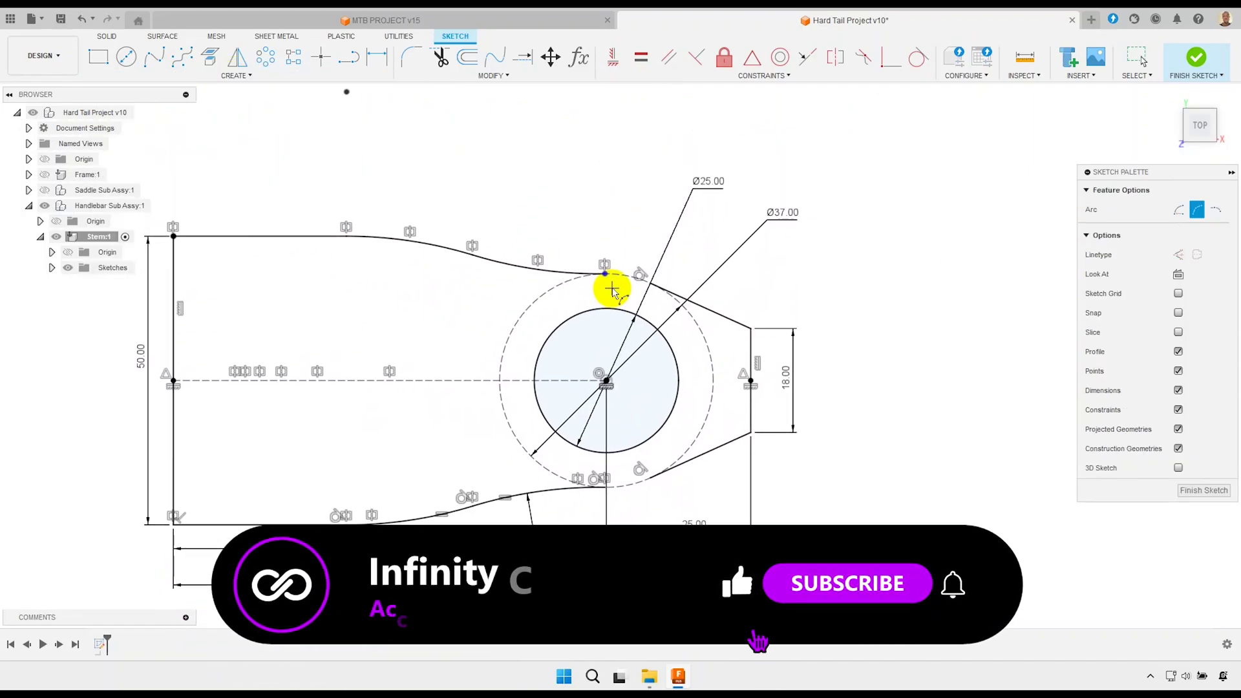
{"action": "scroll", "coordinate": [610, 278], "scroll_direction": "up", "scroll_amount": 5}
{"action": "left_click", "coordinate": [580, 255]}
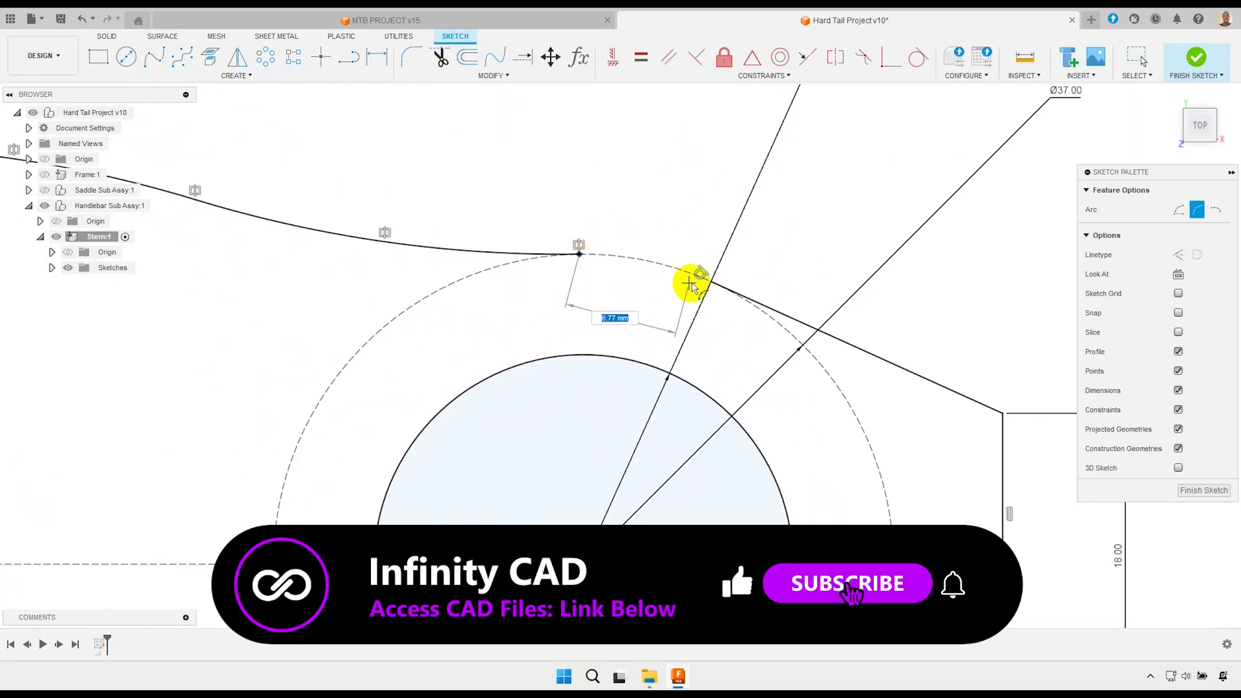
{"action": "left_click", "coordinate": [713, 283]}
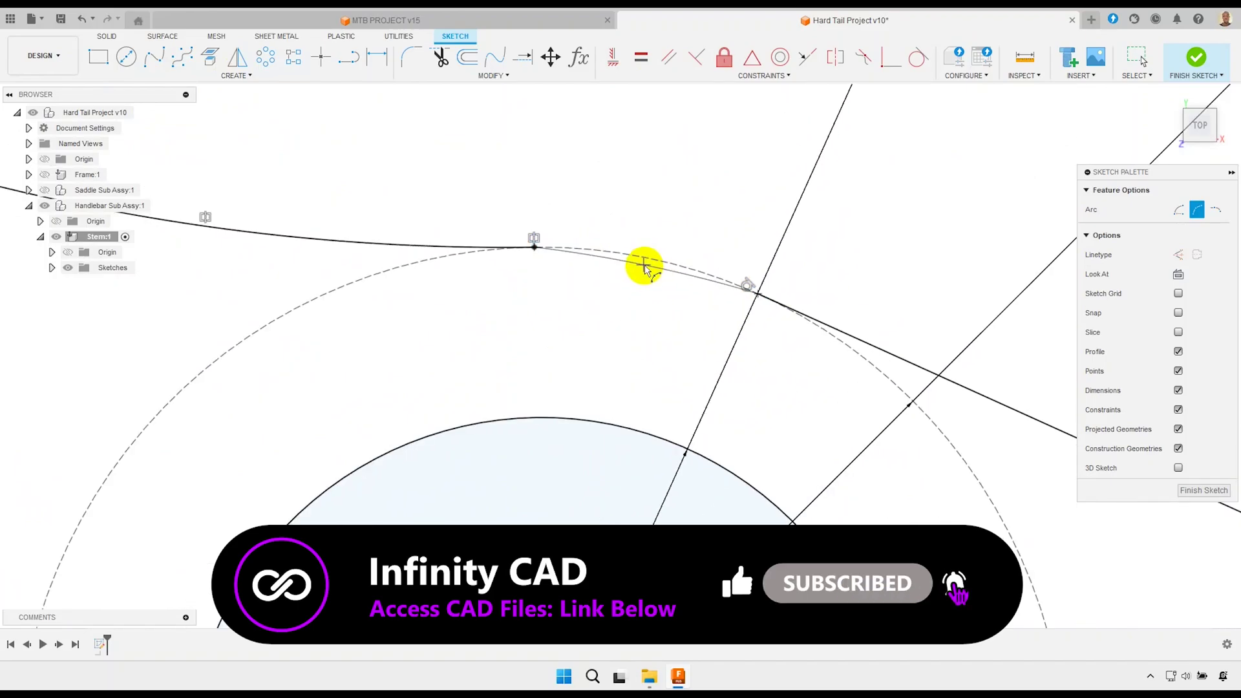
{"action": "scroll", "coordinate": [646, 269], "scroll_direction": "up", "scroll_amount": 5}
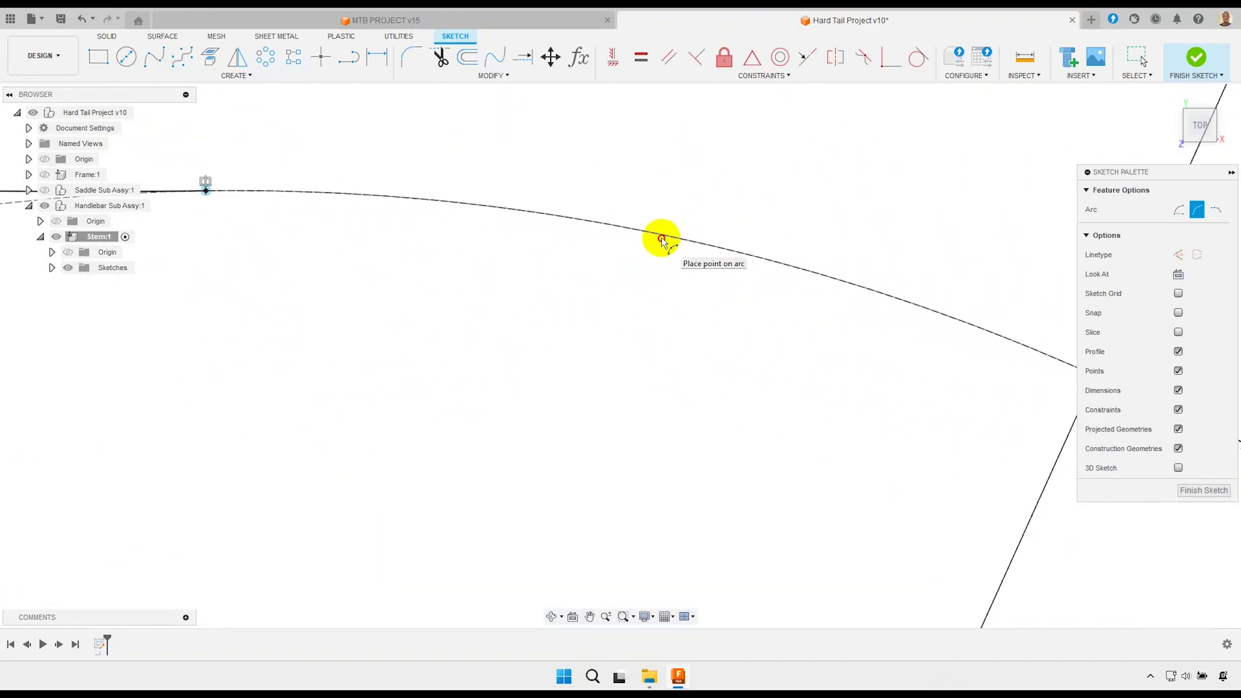
{"action": "scroll", "coordinate": [661, 240], "scroll_direction": "down", "scroll_amount": 1}
{"action": "scroll", "coordinate": [643, 265], "scroll_direction": "down", "scroll_amount": 2}
{"action": "scroll", "coordinate": [653, 261], "scroll_direction": "down", "scroll_amount": 2}
{"action": "scroll", "coordinate": [657, 252], "scroll_direction": "down", "scroll_amount": 2}
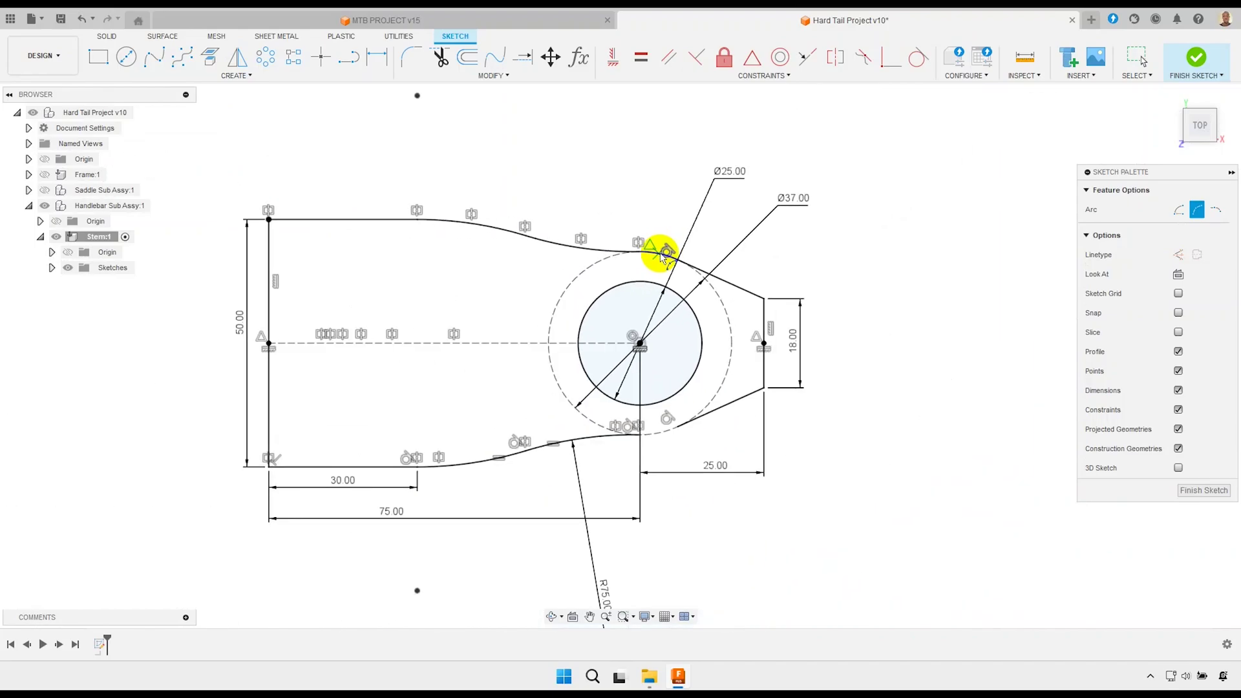
{"action": "scroll", "coordinate": [647, 371], "scroll_direction": "up", "scroll_amount": 3}
{"action": "scroll", "coordinate": [637, 362], "scroll_direction": "up", "scroll_amount": 3}
{"action": "scroll", "coordinate": [608, 330], "scroll_direction": "up", "scroll_amount": 2}
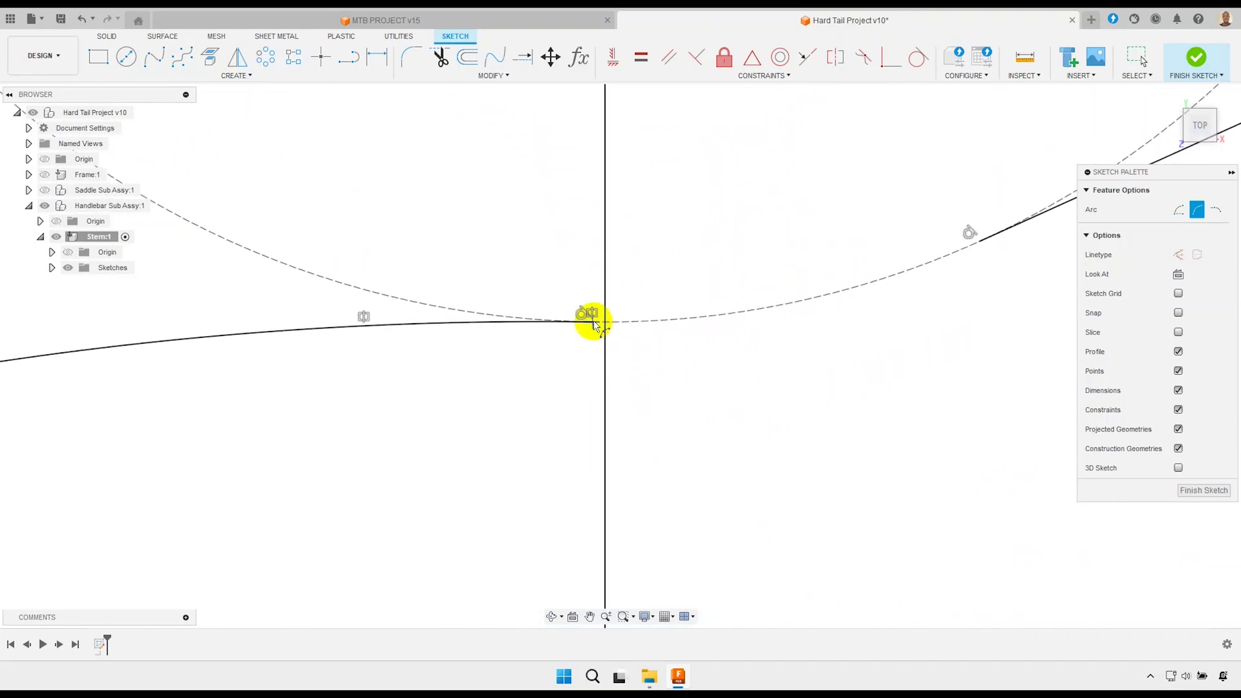
{"action": "scroll", "coordinate": [593, 323], "scroll_direction": "down", "scroll_amount": 2}
Draw the final tangent arc from the line junction, closing the stem profile.
{"action": "left_click", "coordinate": [593, 321]}
{"action": "scroll", "coordinate": [744, 310], "scroll_direction": "down", "scroll_amount": 1}
{"action": "scroll", "coordinate": [742, 306], "scroll_direction": "up", "scroll_amount": 2}
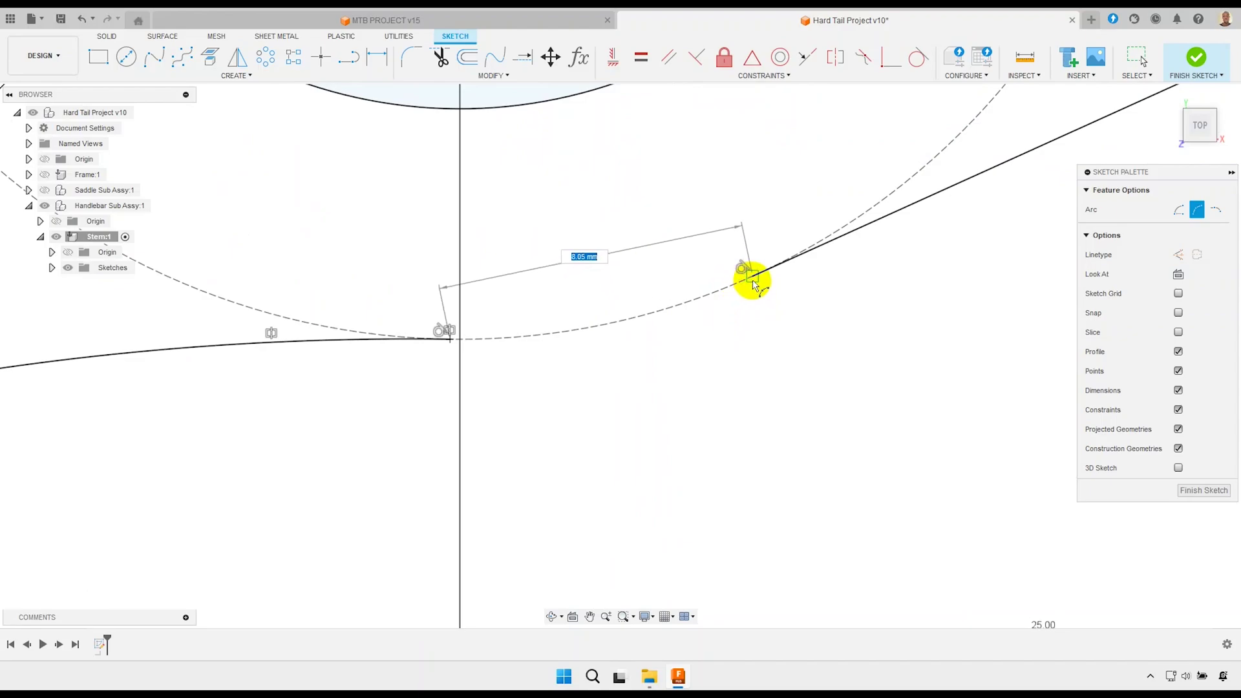
{"action": "left_click", "coordinate": [753, 284]}
{"action": "scroll", "coordinate": [665, 318], "scroll_direction": "up", "scroll_amount": 2}
{"action": "scroll", "coordinate": [653, 313], "scroll_direction": "up", "scroll_amount": 2}
{"action": "scroll", "coordinate": [636, 291], "scroll_direction": "up", "scroll_amount": 2}
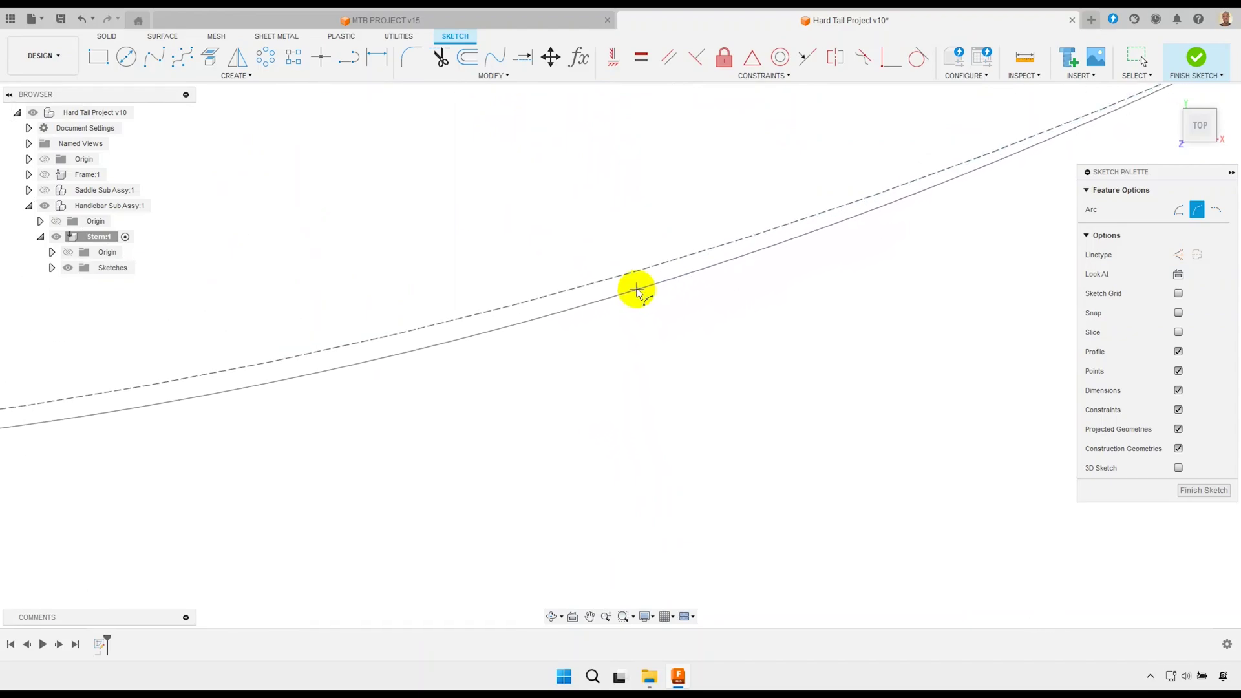
{"action": "left_click", "coordinate": [646, 307]}
{"action": "scroll", "coordinate": [668, 308], "scroll_direction": "down", "scroll_amount": 1}
{"action": "scroll", "coordinate": [670, 312], "scroll_direction": "down", "scroll_amount": 2}
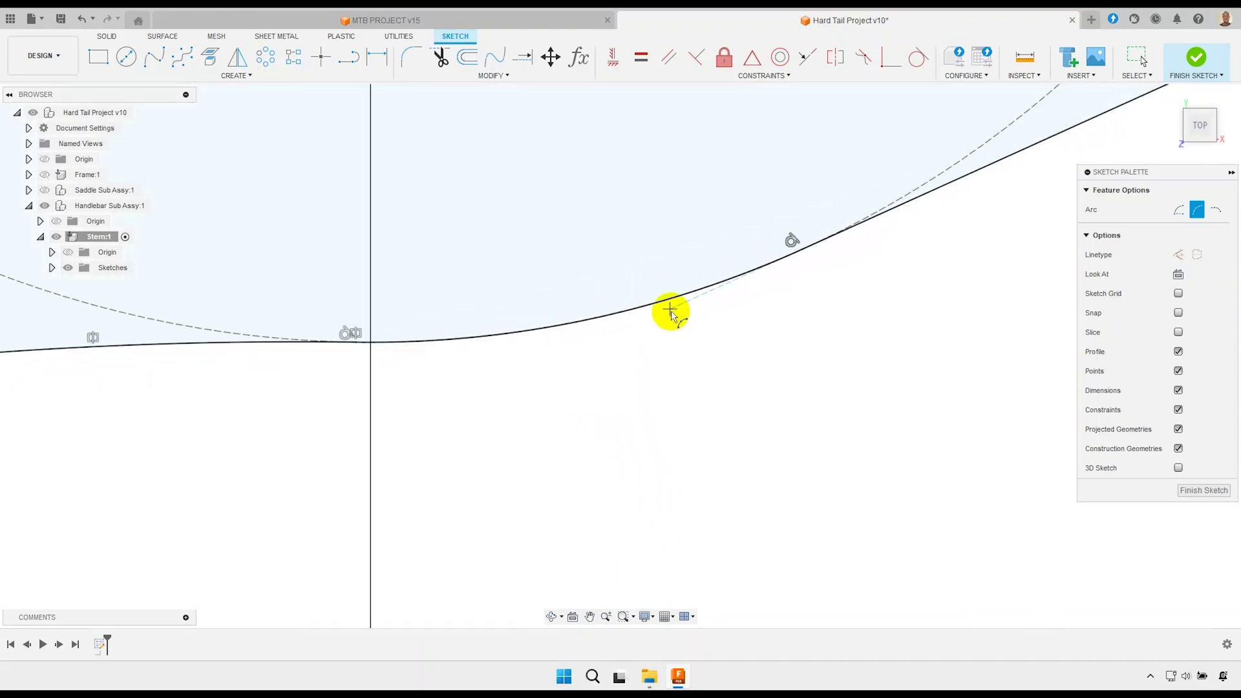
{"action": "scroll", "coordinate": [672, 324], "scroll_direction": "down", "scroll_amount": 2}
{"action": "scroll", "coordinate": [676, 341], "scroll_direction": "down", "scroll_amount": 1}
{"action": "right_click", "coordinate": [733, 363]}
{"action": "left_click", "coordinate": [782, 360]}
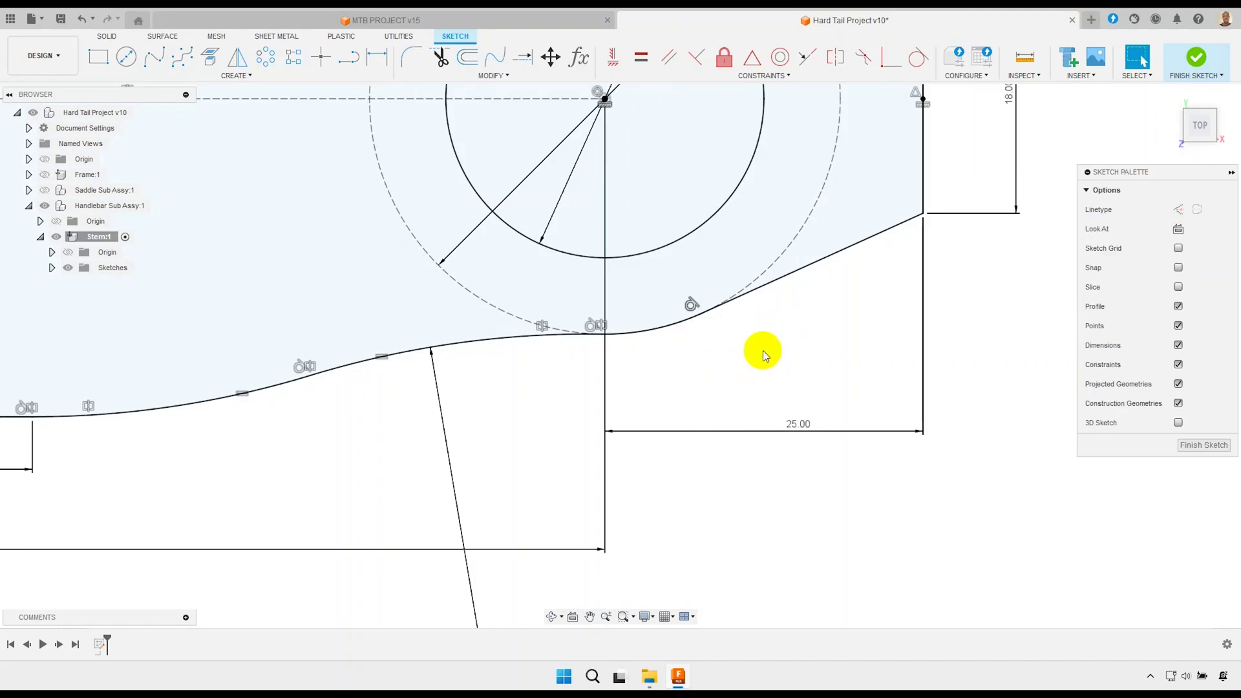
{"action": "scroll", "coordinate": [753, 345], "scroll_direction": "down", "scroll_amount": 4}
{"action": "scroll", "coordinate": [646, 326], "scroll_direction": "down", "scroll_amount": 1}
{"action": "mouse_move", "coordinate": [619, 319]}
{"action": "middle_mouse_down", "text": "shift"}
{"action": "mouse_move", "coordinate": [588, 297]}
{"action": "mouse_move", "coordinate": [597, 281]}
{"action": "middle_mouse_up", "text": "shift"}
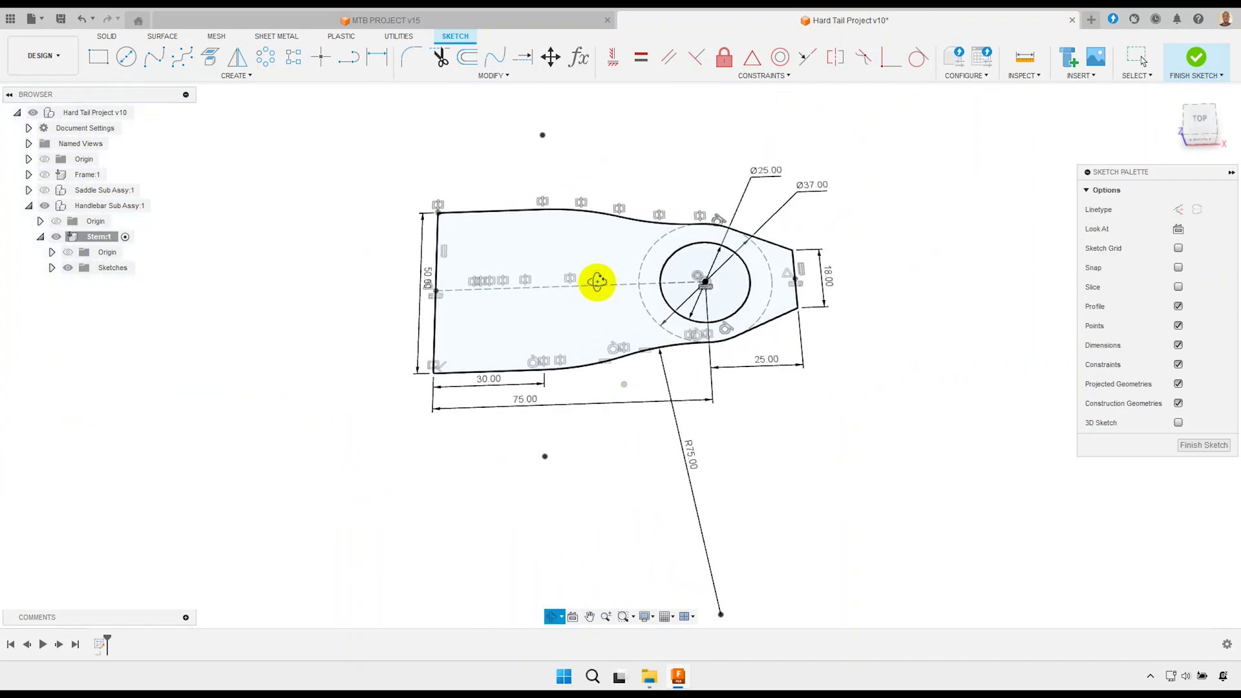
{"action": "scroll", "coordinate": [620, 283], "scroll_direction": "up", "scroll_amount": 1}
{"action": "scroll", "coordinate": [679, 299], "scroll_direction": "up", "scroll_amount": 1}
{"action": "middle_click_drag", "start_coordinate": [679, 300], "coordinate": [674, 313]}
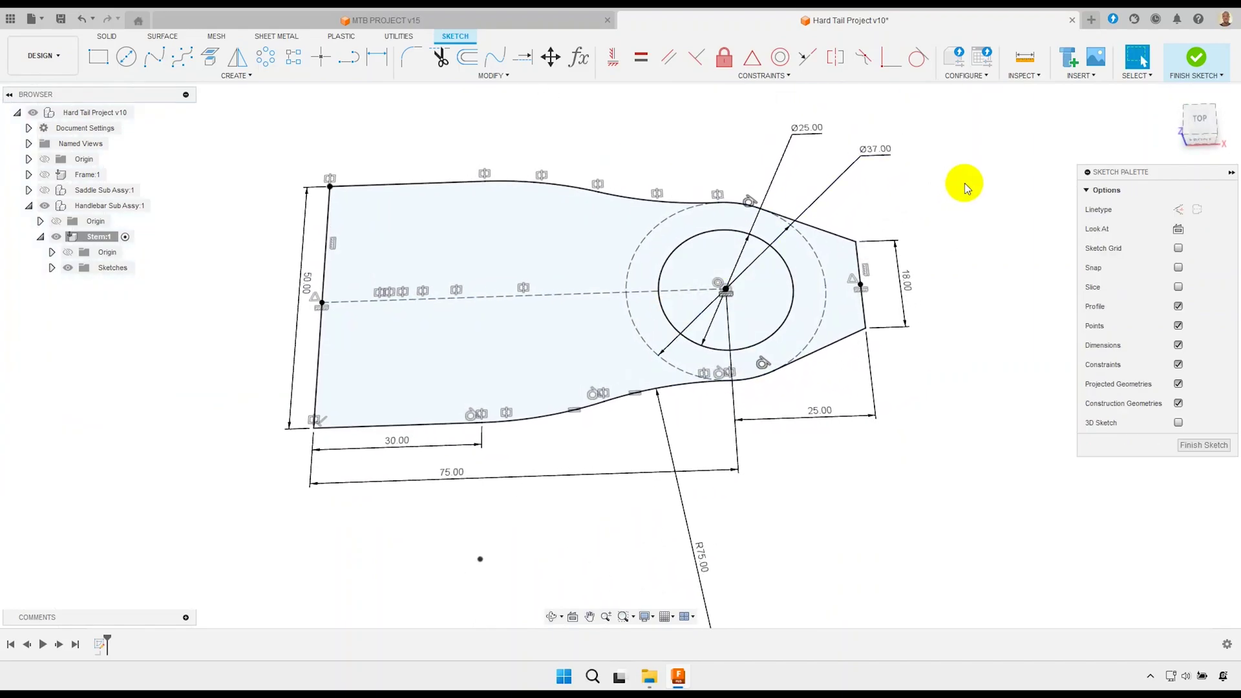
Finish the sketch and extrude the outer stem profile symmetrically to 49 mm.
{"action": "left_click", "coordinate": [1199, 62]}
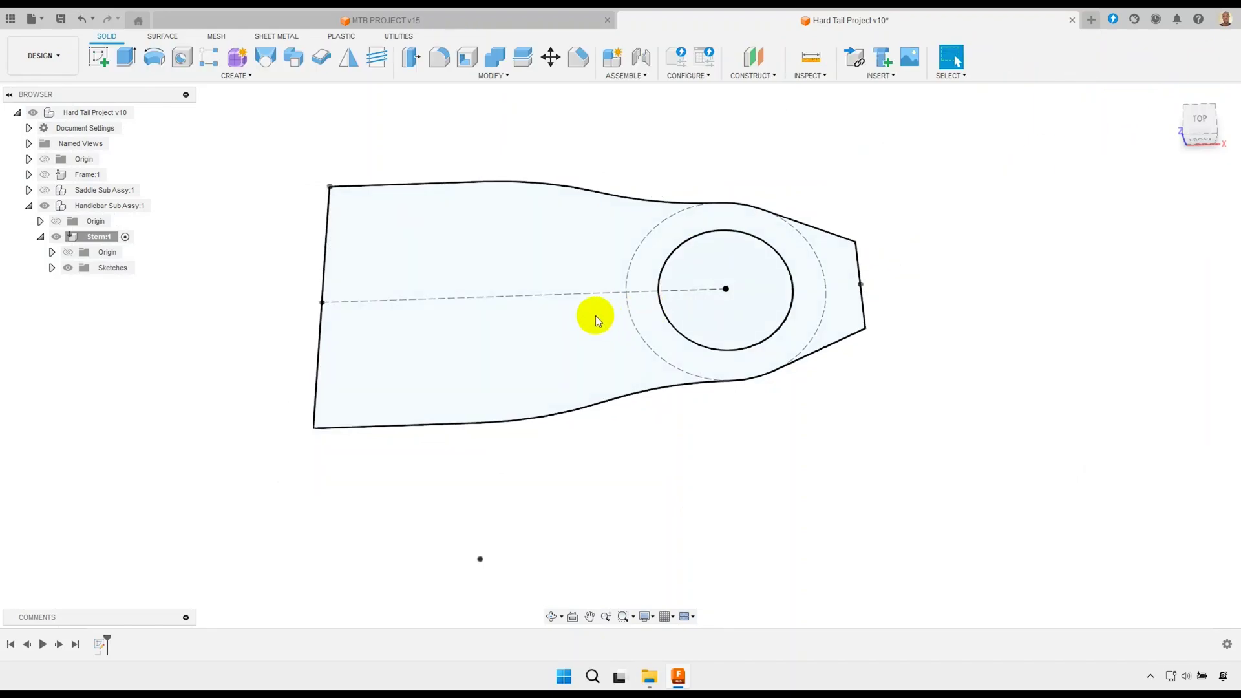
{"action": "middle_click_drag", "start_coordinate": [595, 315], "coordinate": [501, 297], "text": "shift"}
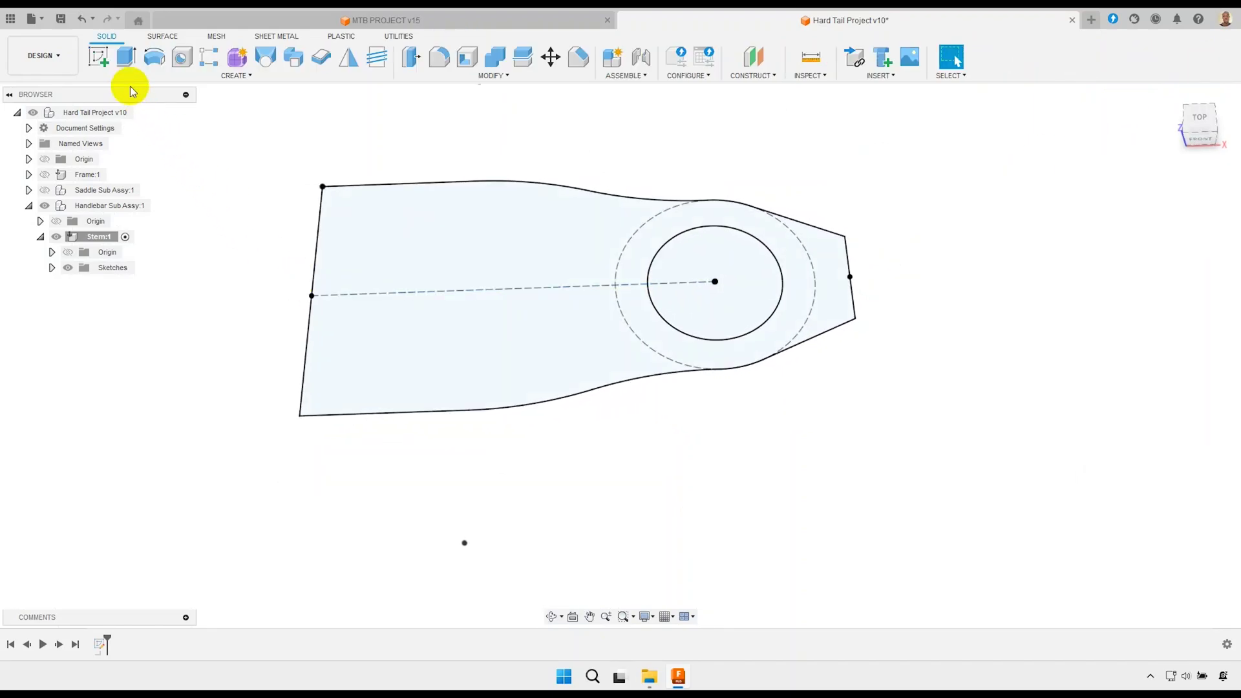
{"action": "left_click", "coordinate": [126, 58]}
{"action": "left_click", "coordinate": [439, 255]}
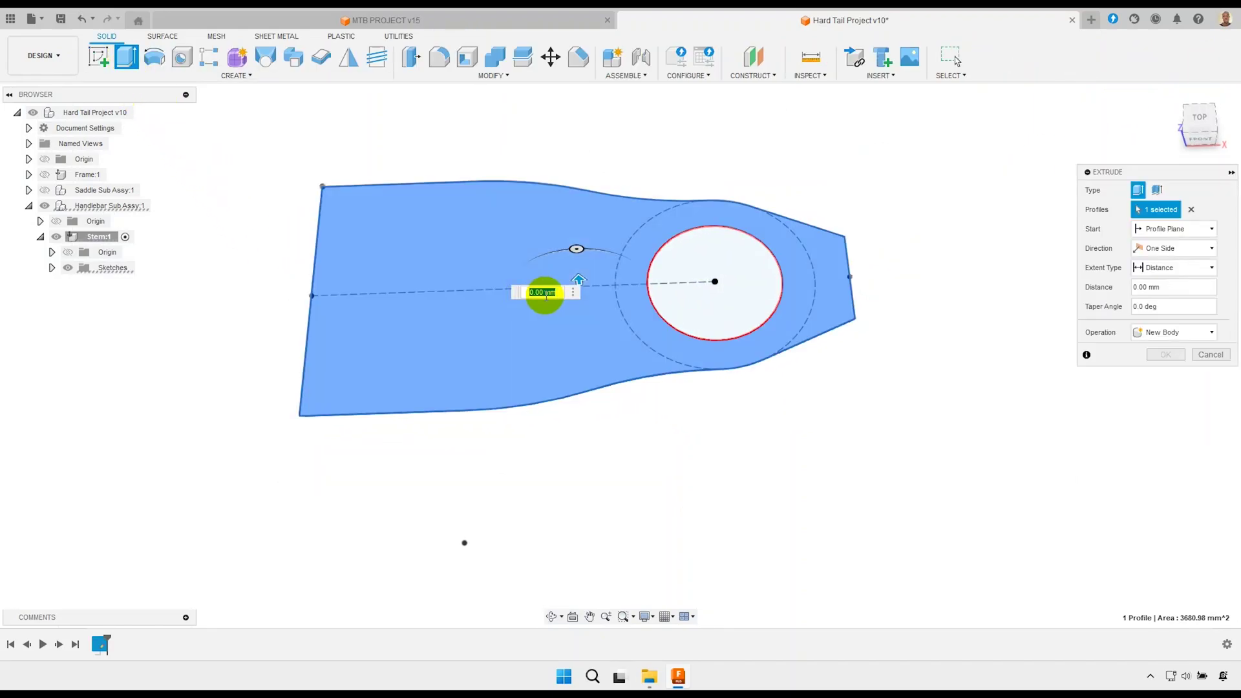
{"action": "left_click", "coordinate": [1170, 249]}
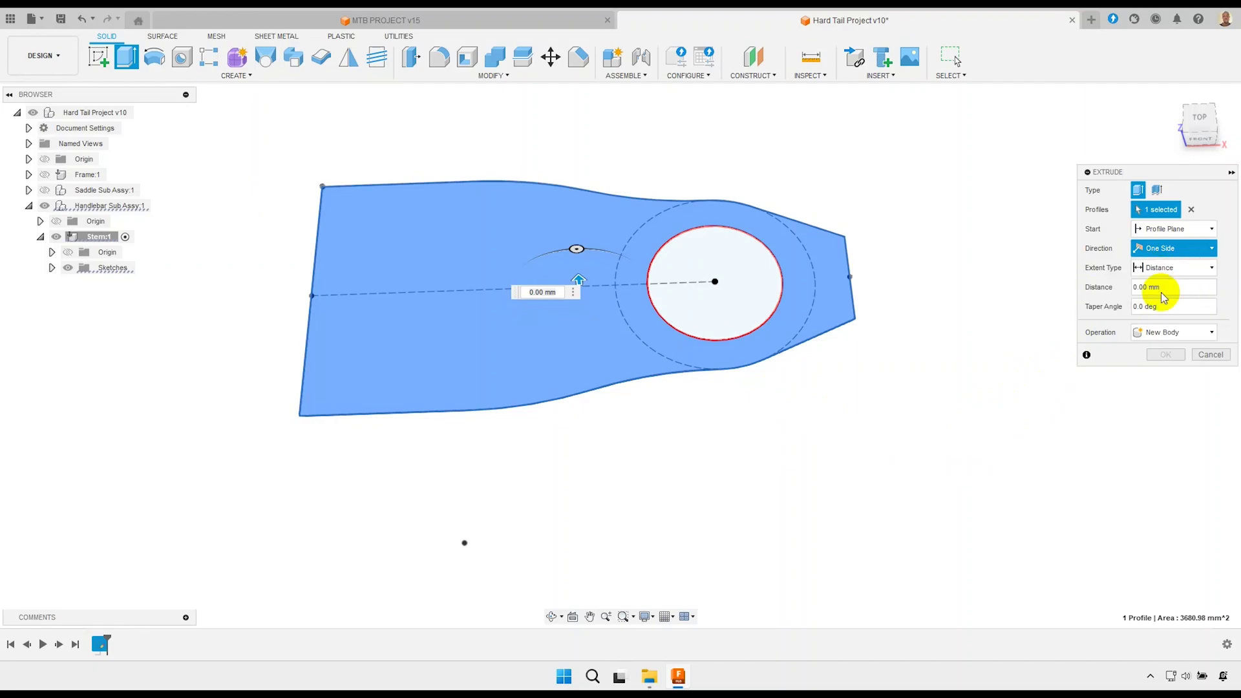
{"action": "left_click", "coordinate": [1163, 296]}
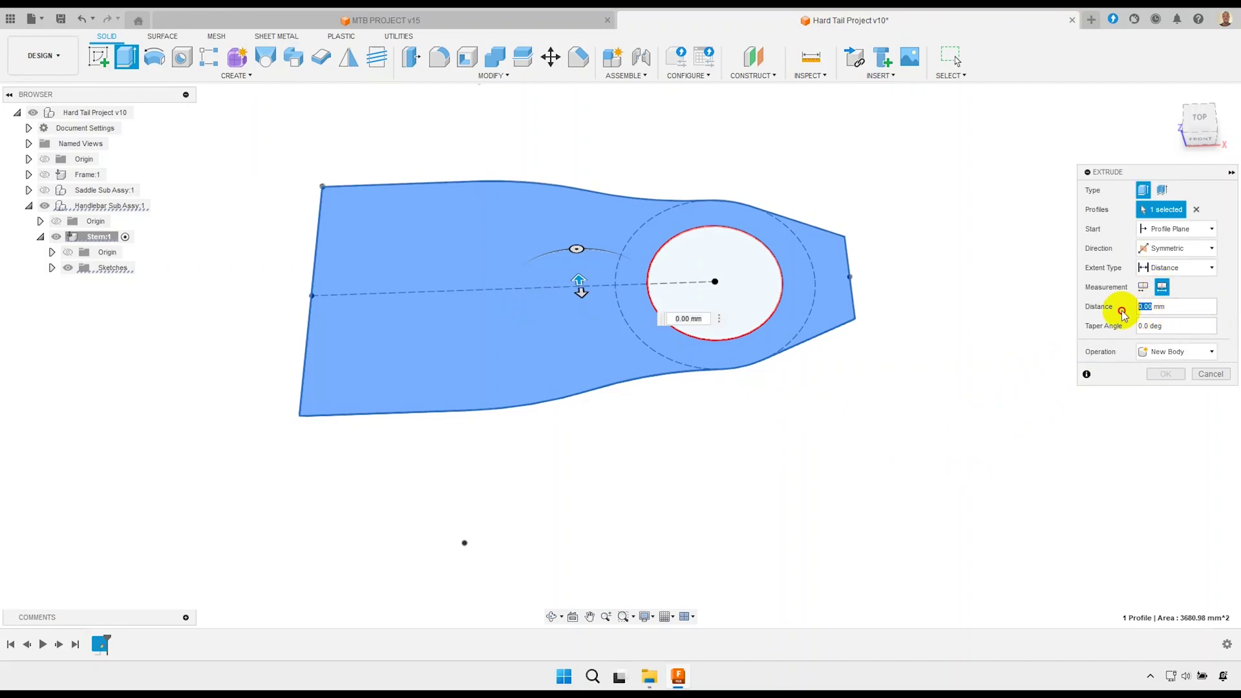
{"action": "type", "text": "49"}
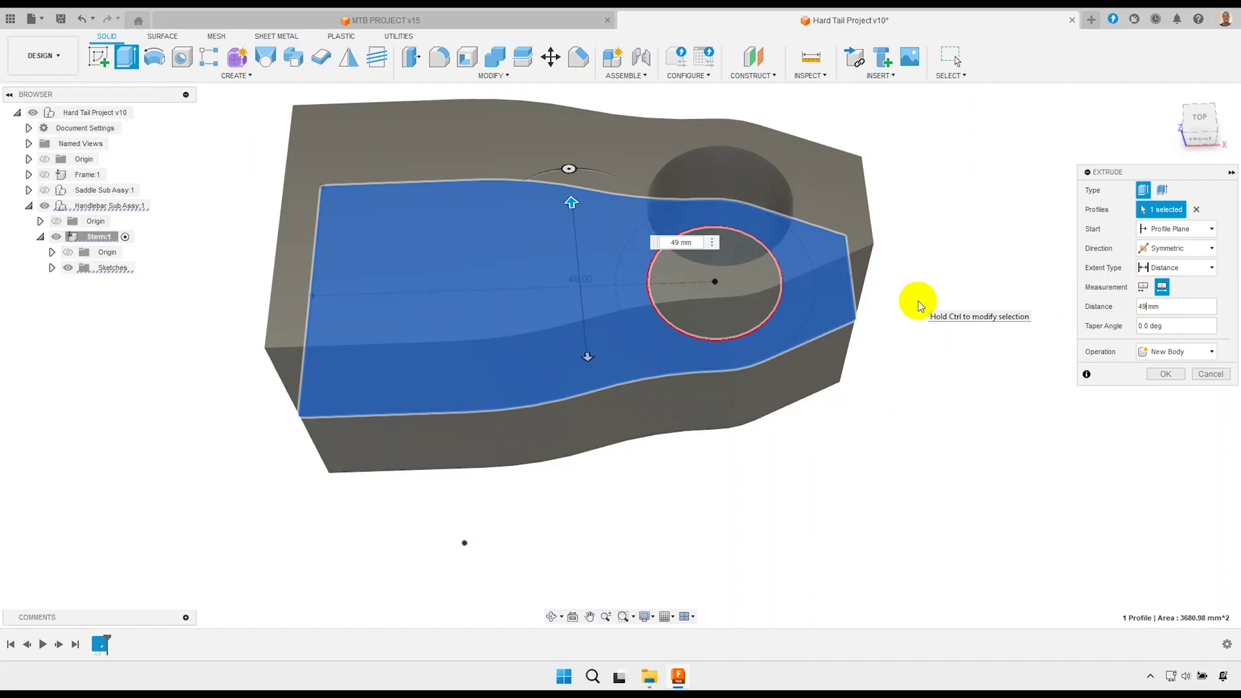
{"action": "scroll", "coordinate": [571, 274], "scroll_direction": "down", "scroll_amount": 3}
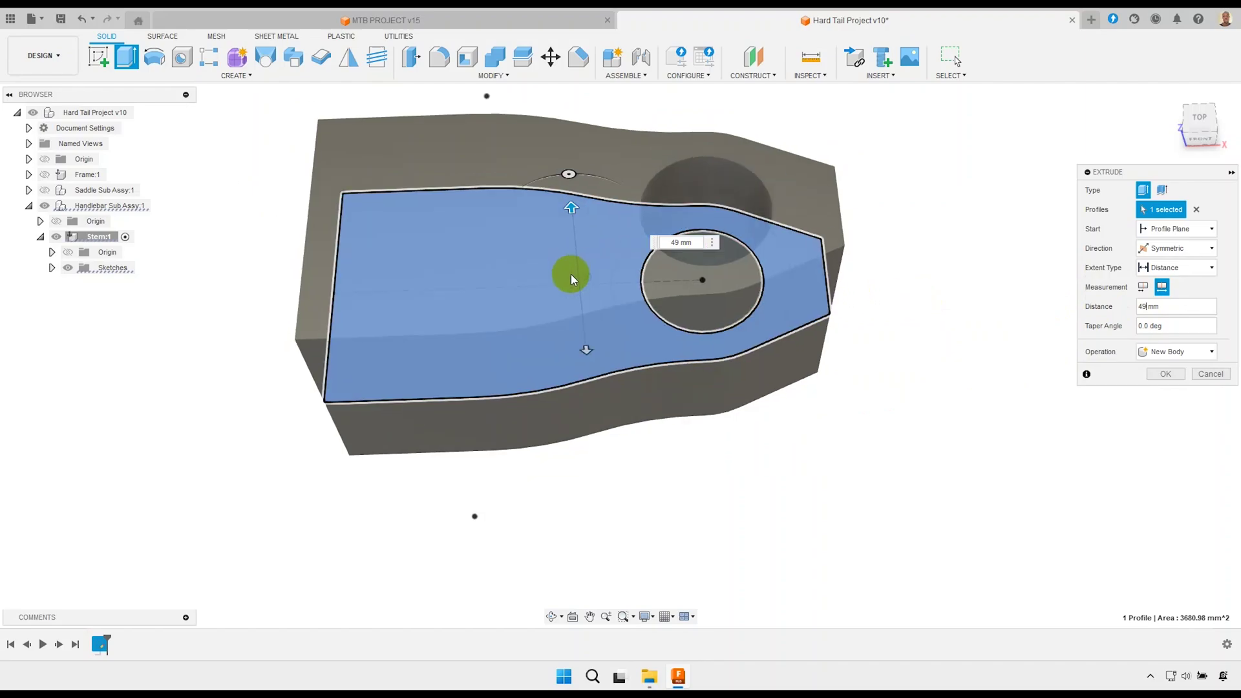
{"action": "scroll", "coordinate": [615, 388], "scroll_direction": "down", "scroll_amount": 2}
{"action": "middle_click_drag", "start_coordinate": [615, 387], "coordinate": [589, 354], "text": "shift"}
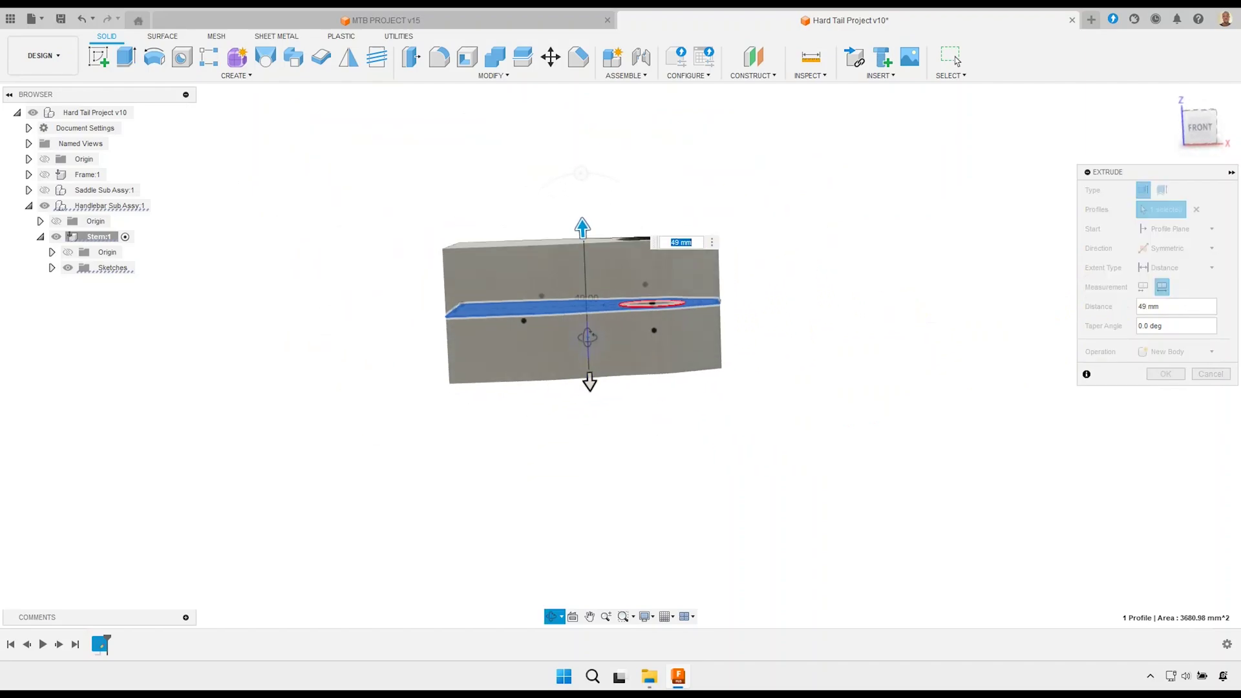
{"action": "left_click", "coordinate": [1166, 374]}
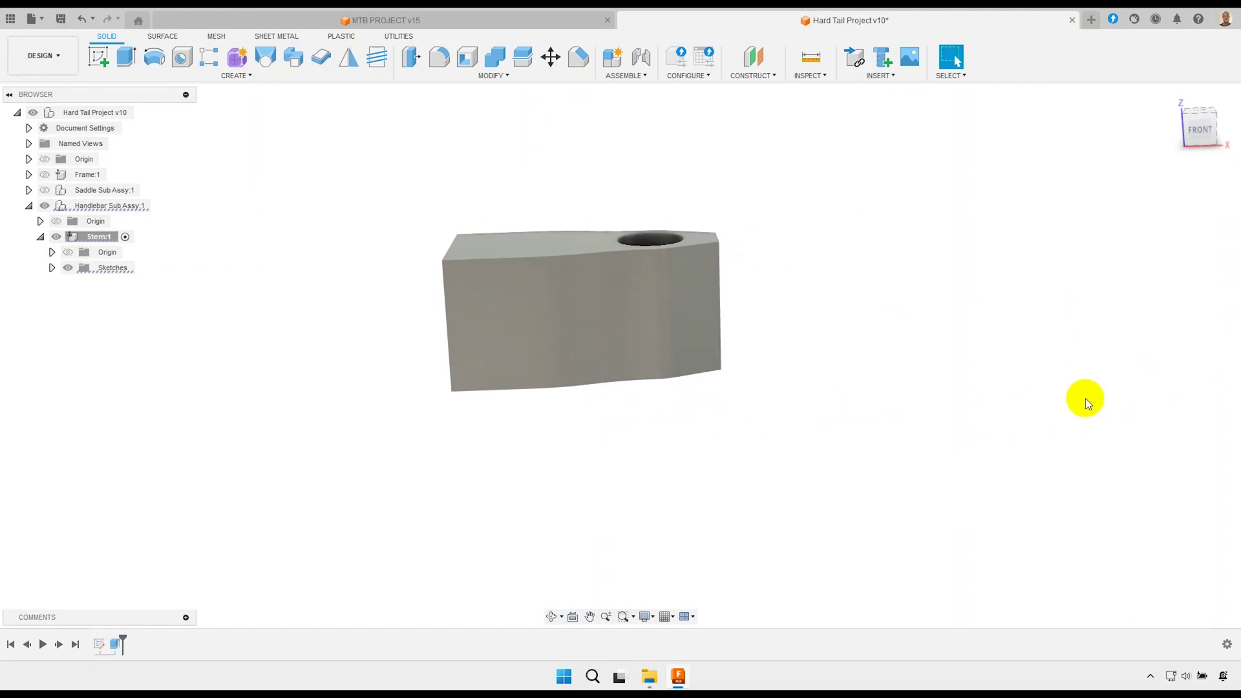
Sketch on the body's left end face and project its rectangular outline.
{"action": "left_click", "coordinate": [483, 293]}
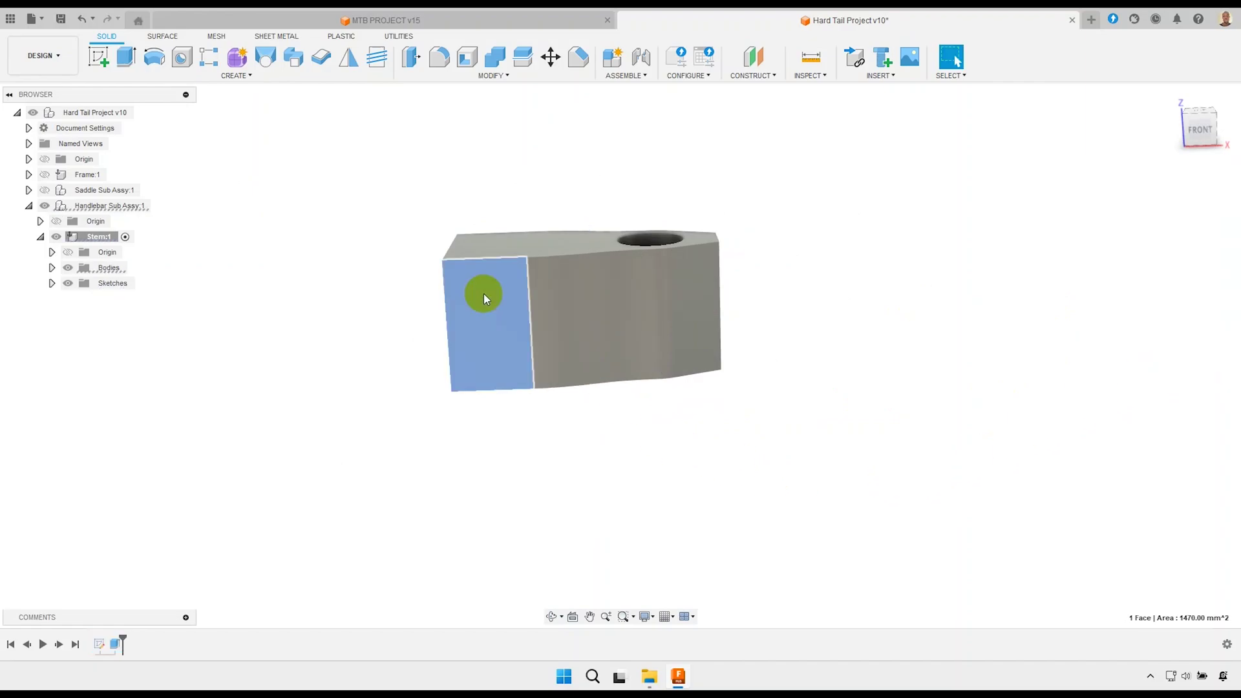
{"action": "left_click", "coordinate": [98, 57]}
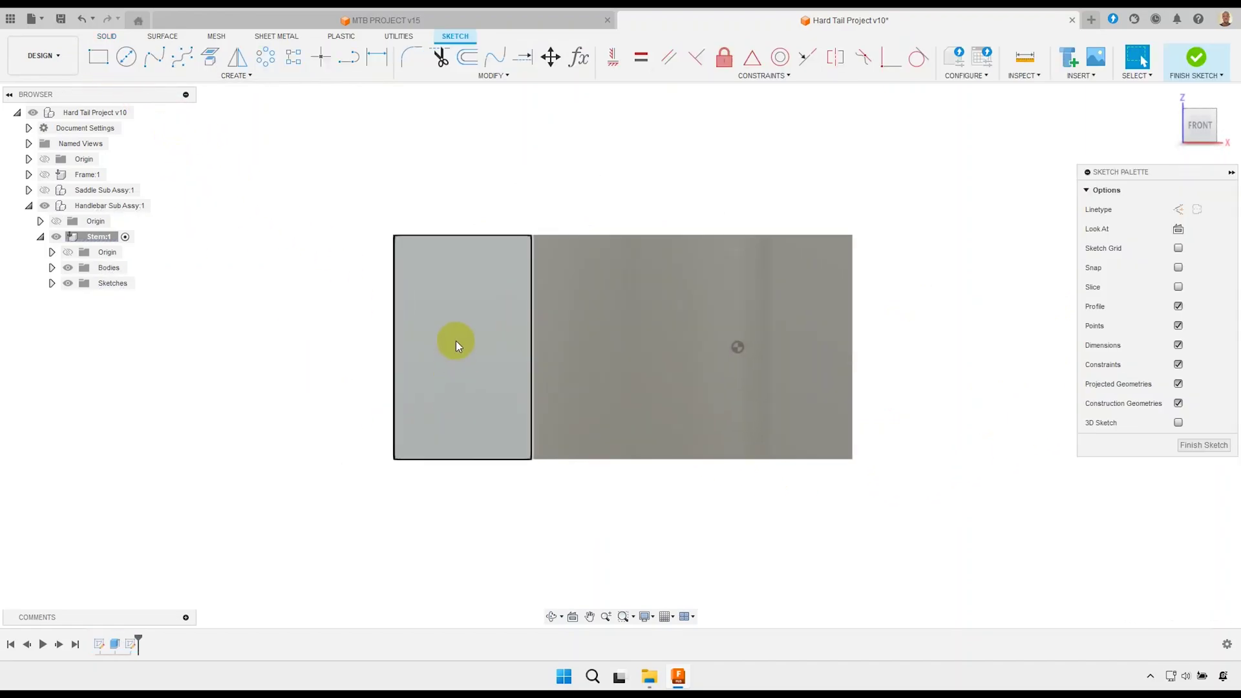
{"action": "left_click", "coordinate": [210, 56]}
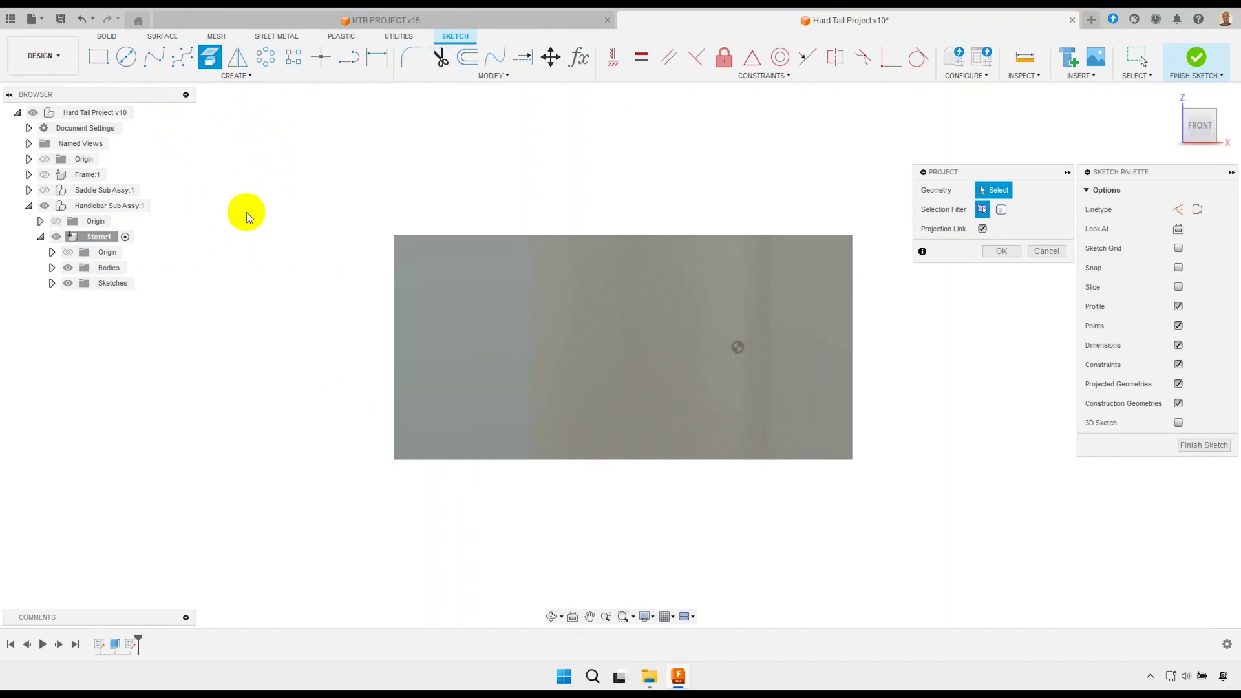
{"action": "left_click", "coordinate": [464, 343]}
{"action": "left_click", "coordinate": [998, 258]}
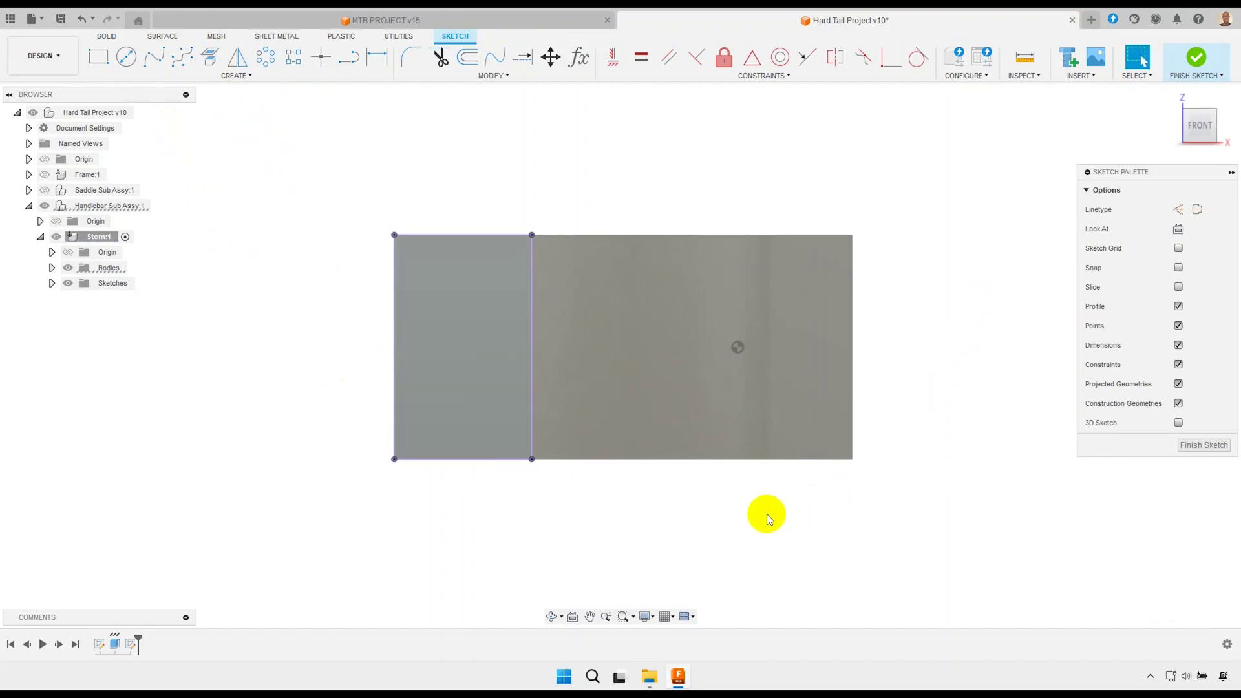
{"action": "left_click_drag", "start_coordinate": [667, 508], "coordinate": [333, 188]}
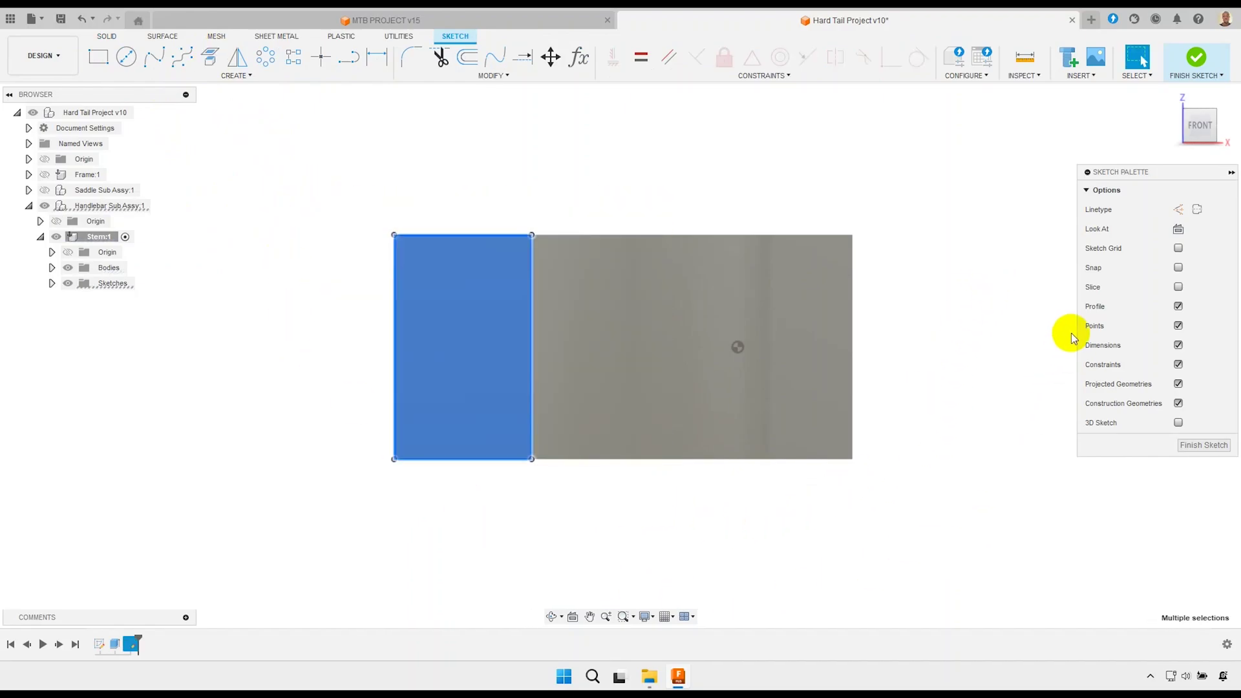
Draw a 22 mm diameter circle on the end face.
{"action": "key", "text": "Escape"}
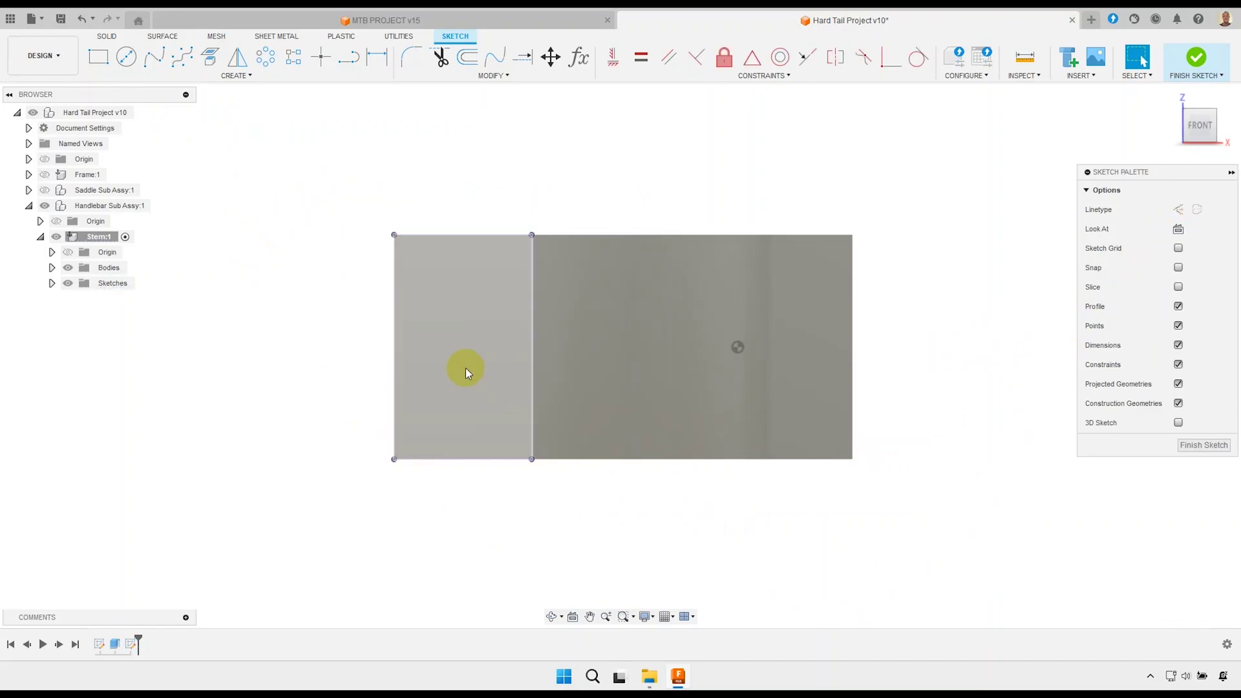
{"action": "scroll", "coordinate": [455, 362], "scroll_direction": "up", "scroll_amount": 3}
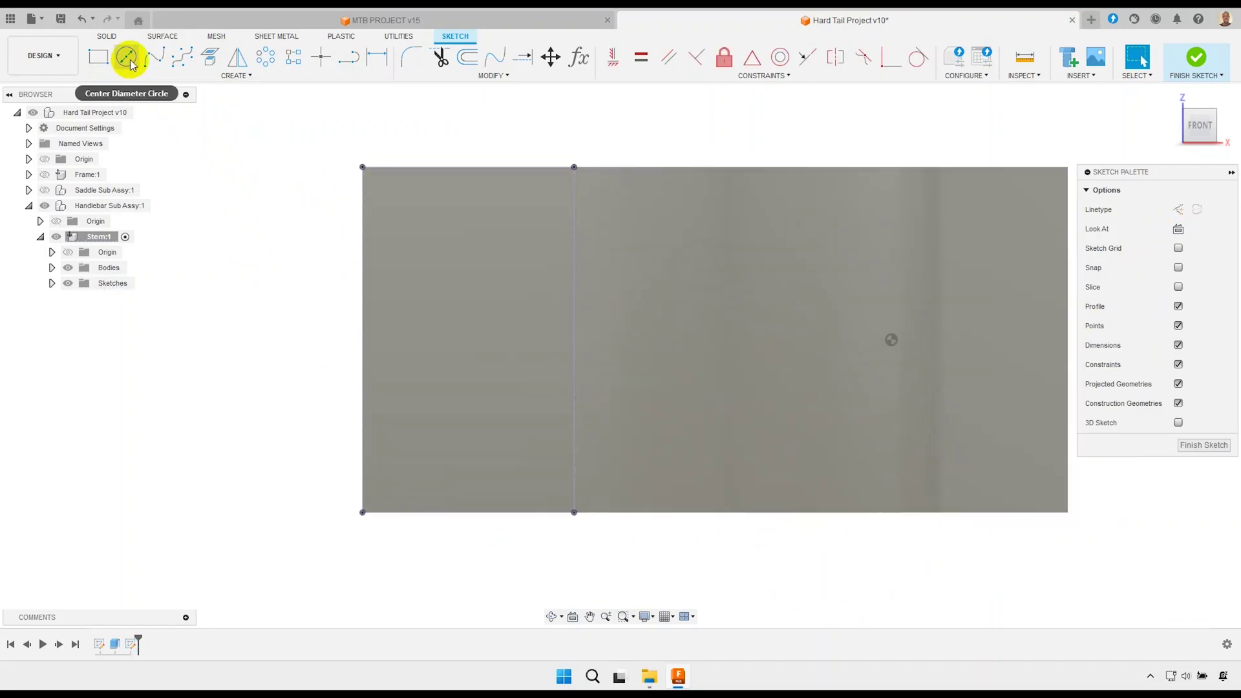
{"action": "left_click", "coordinate": [127, 57]}
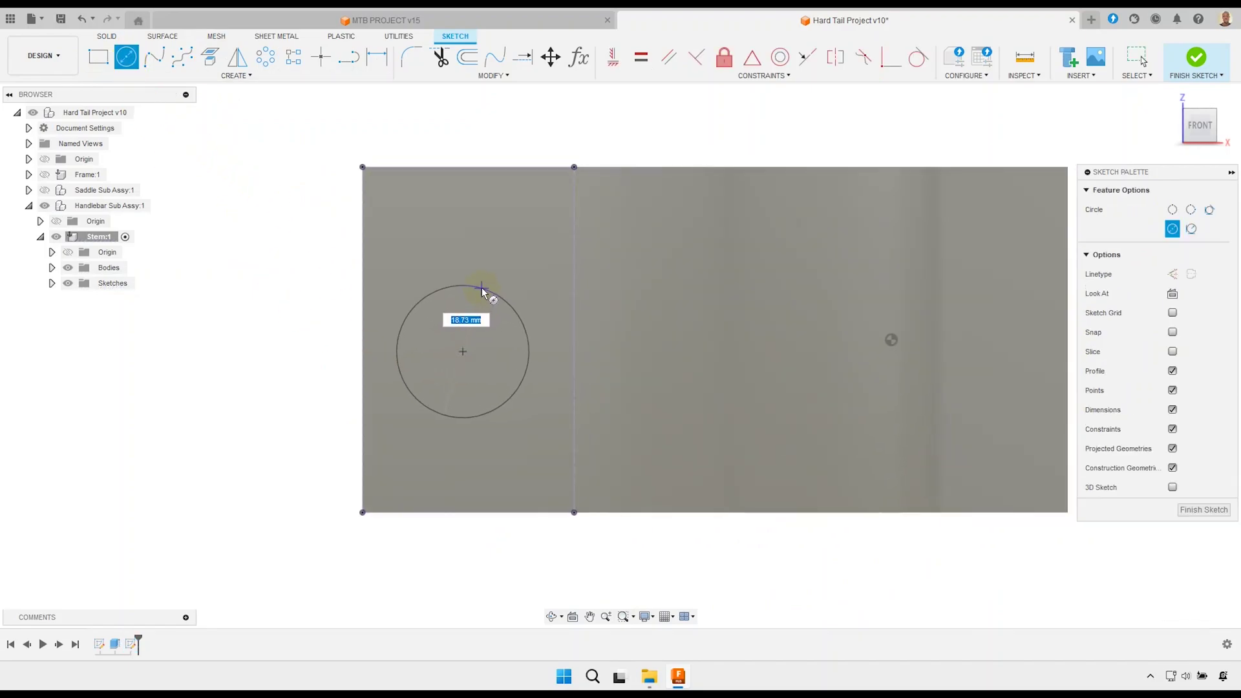
{"action": "type", "text": "2"}
{"action": "key", "text": "Return"}
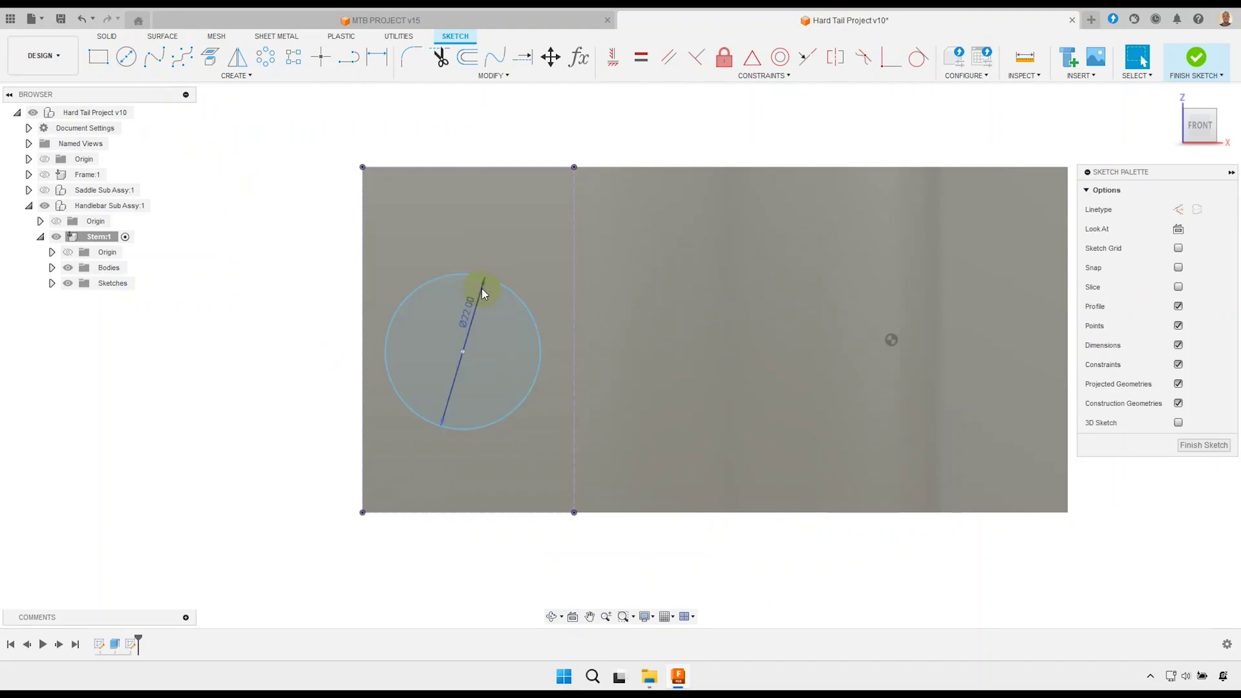
Place sketch points on the face's top and left edges.
{"action": "left_click", "coordinate": [321, 58]}
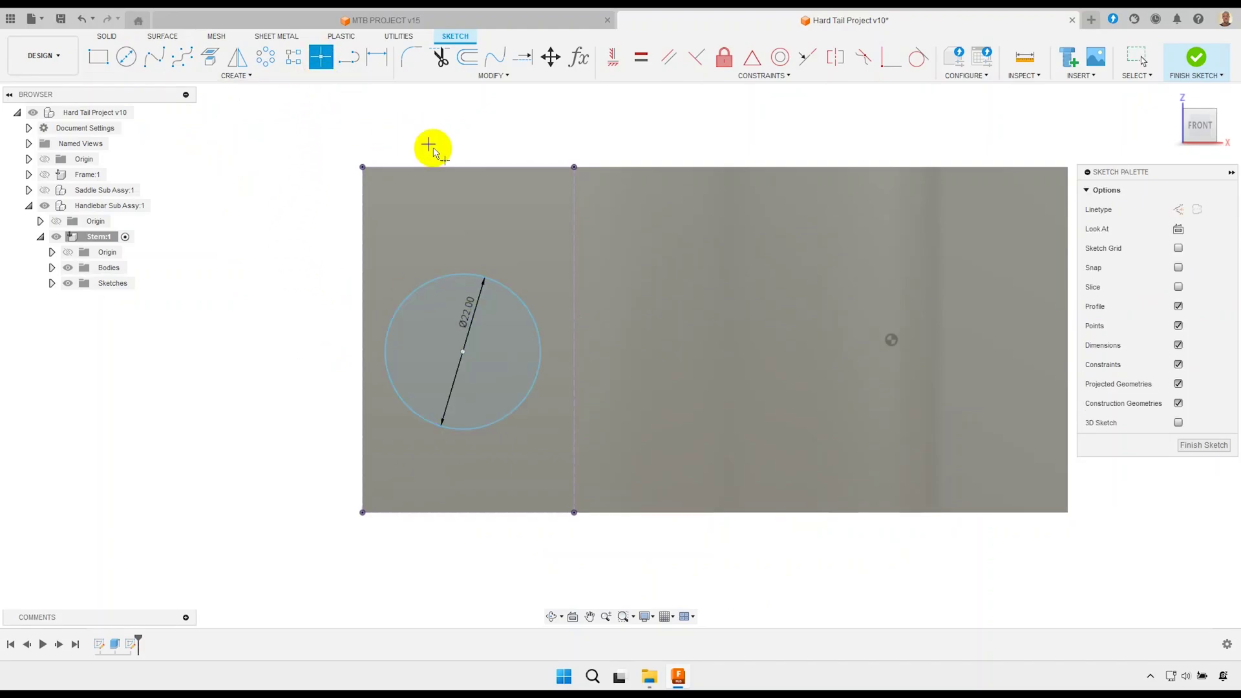
{"action": "left_click", "coordinate": [468, 167]}
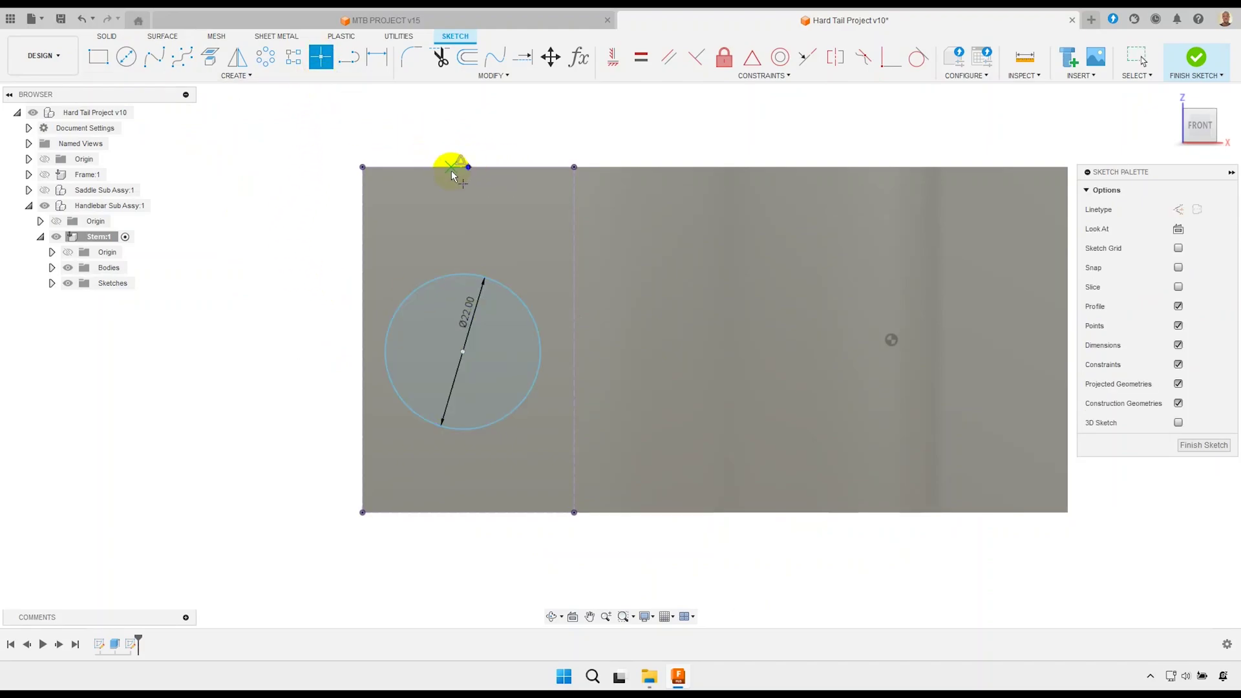
{"action": "left_click", "coordinate": [362, 339]}
{"action": "right_click", "coordinate": [304, 277]}
{"action": "left_click", "coordinate": [346, 278]}
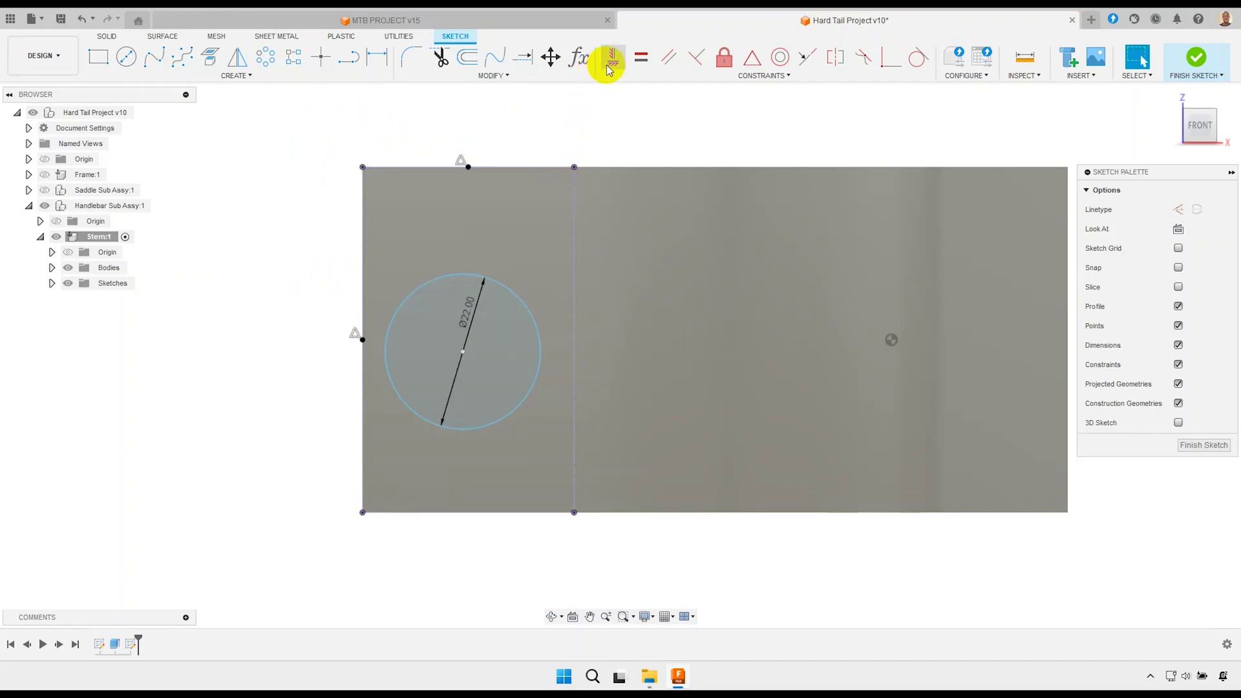
Align the circle centre vertically with the top point and horizontally with the left point.
{"action": "left_click", "coordinate": [613, 57]}
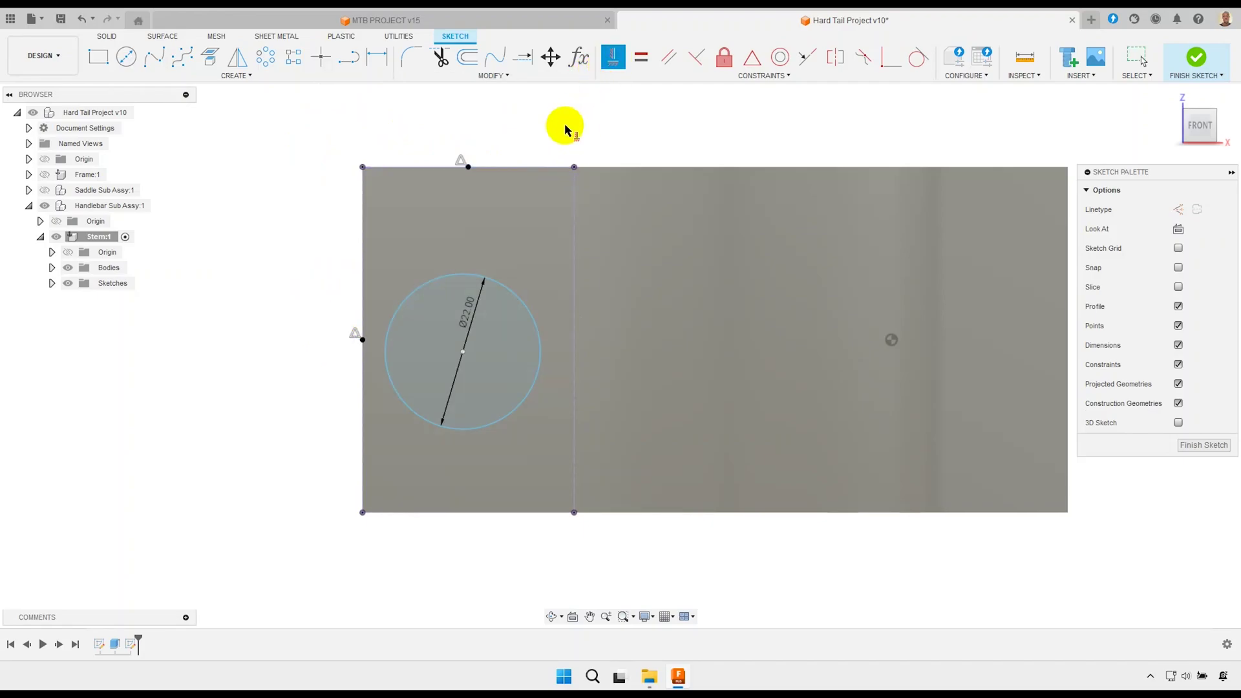
{"action": "left_click", "coordinate": [463, 352]}
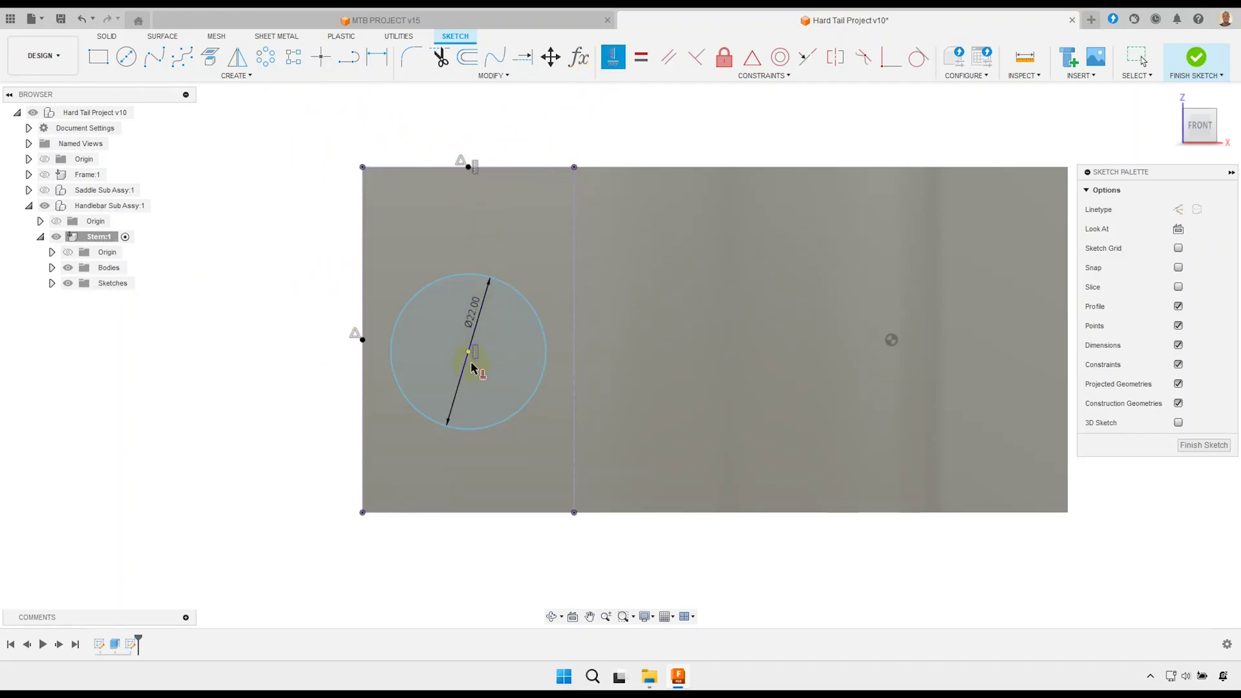
{"action": "left_click", "coordinate": [363, 340]}
{"action": "right_click", "coordinate": [300, 277]}
{"action": "left_click", "coordinate": [344, 270]}
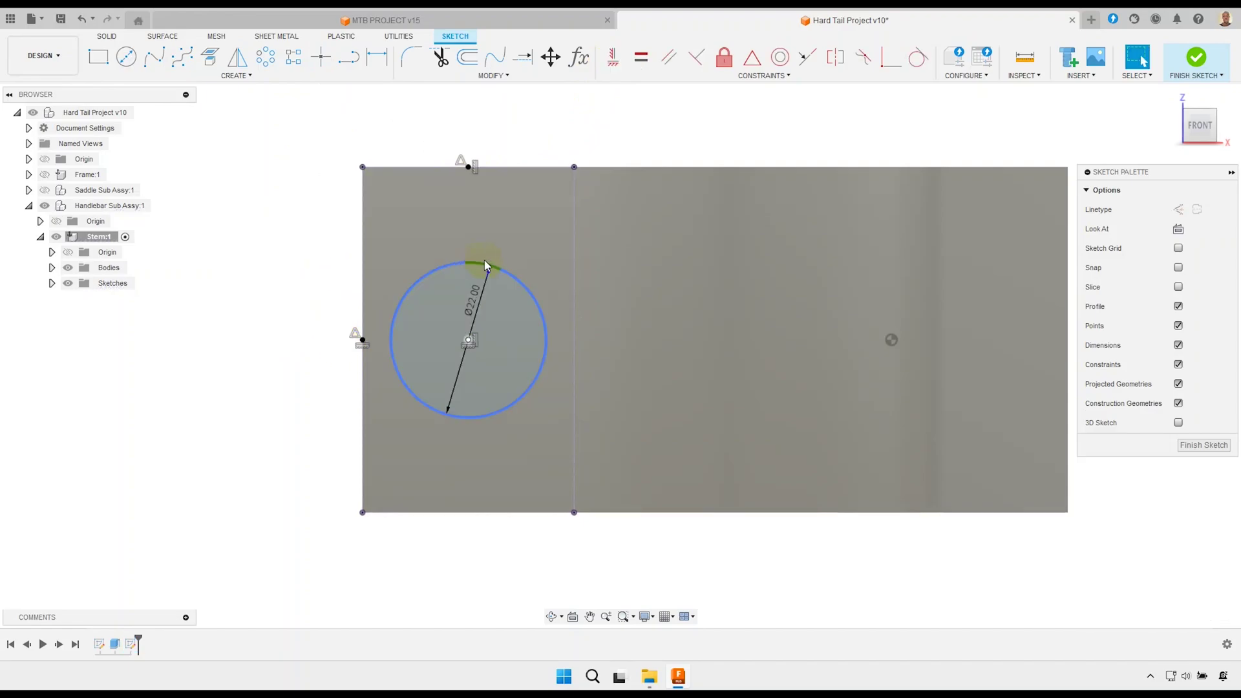
{"action": "scroll", "coordinate": [486, 265], "scroll_direction": "down", "scroll_amount": 3}
{"action": "middle_click_drag", "start_coordinate": [486, 265], "coordinate": [539, 289], "text": "shift"}
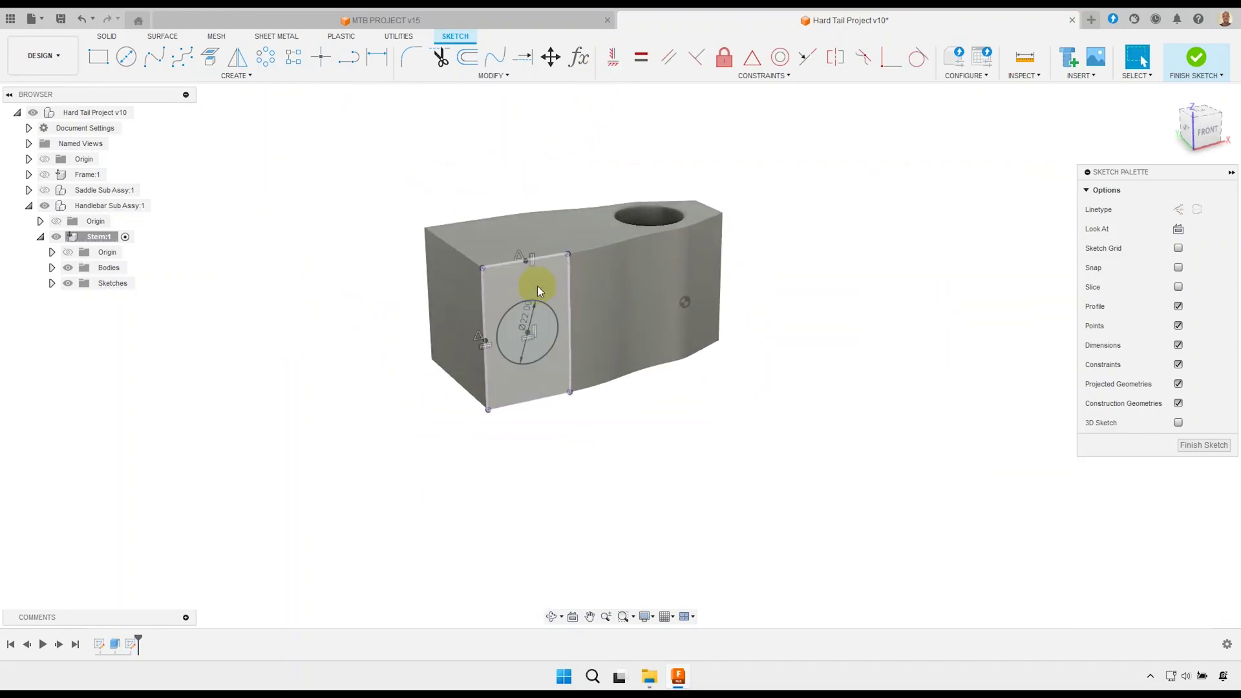
{"action": "scroll", "coordinate": [537, 289], "scroll_direction": "up", "scroll_amount": 2}
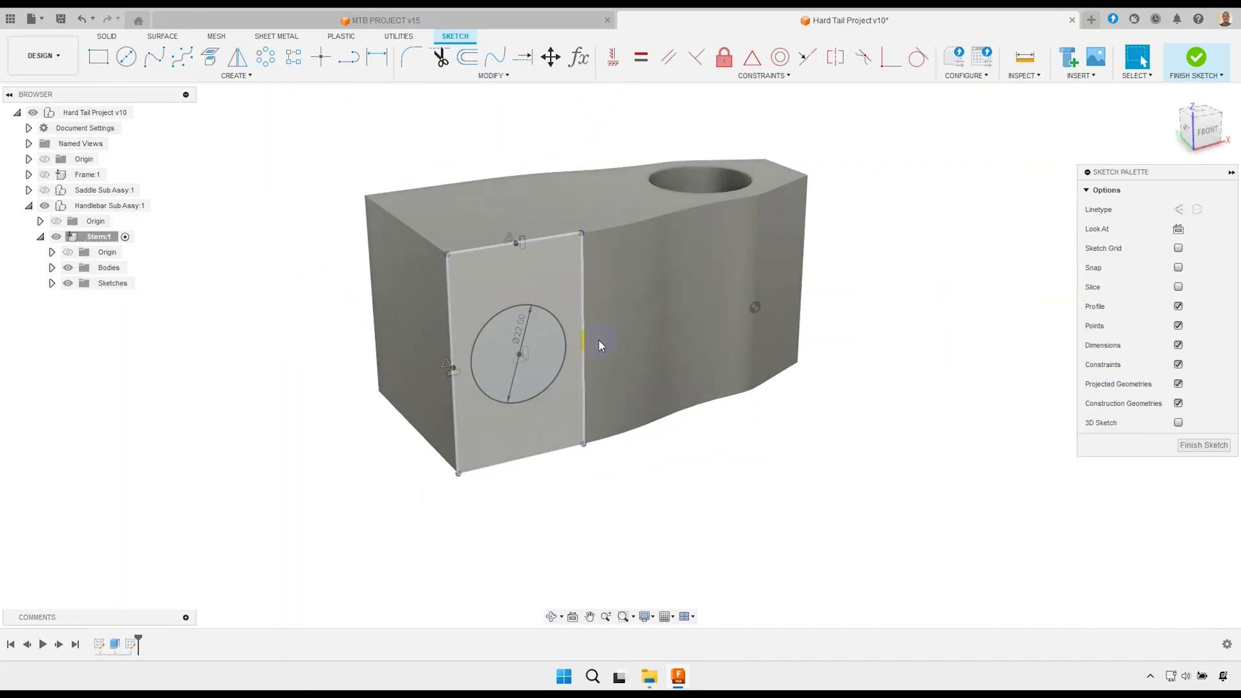
Finish the sketch and extrude-cut the Ø22 circle To Object, ending at the far side face.
{"action": "left_click", "coordinate": [1197, 60]}
{"action": "scroll", "coordinate": [711, 239], "scroll_direction": "down", "scroll_amount": 2}
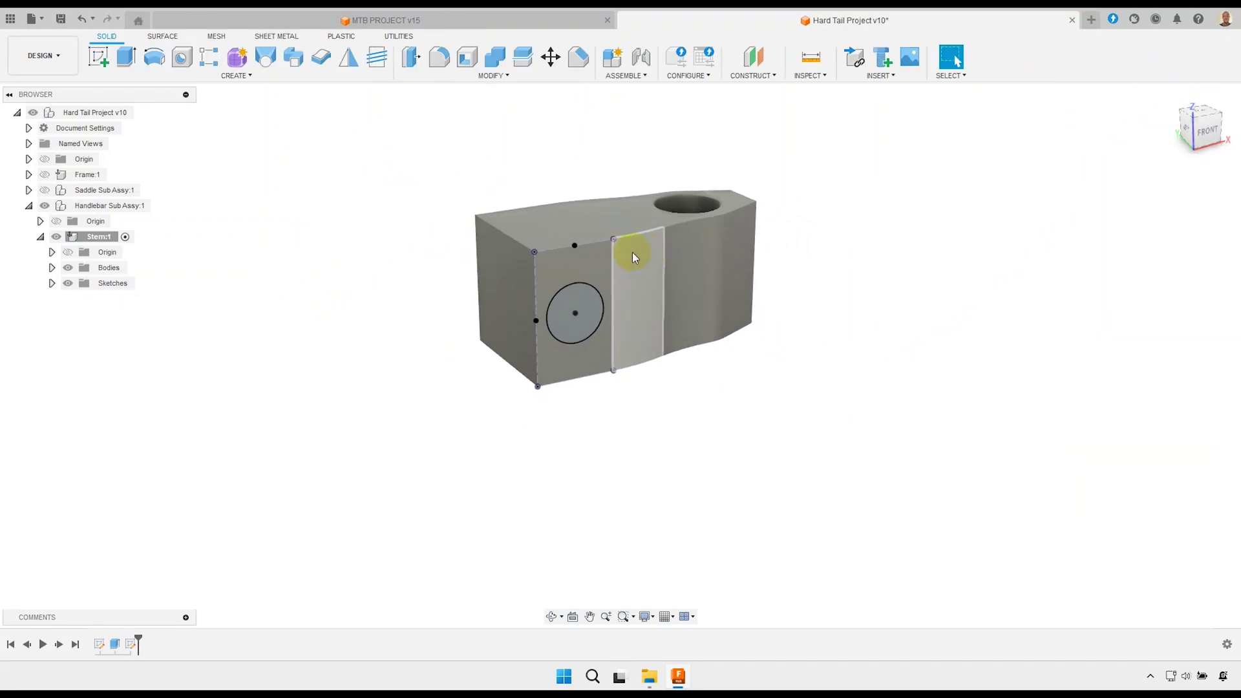
{"action": "left_click", "coordinate": [130, 65]}
{"action": "scroll", "coordinate": [591, 340], "scroll_direction": "up", "scroll_amount": 2}
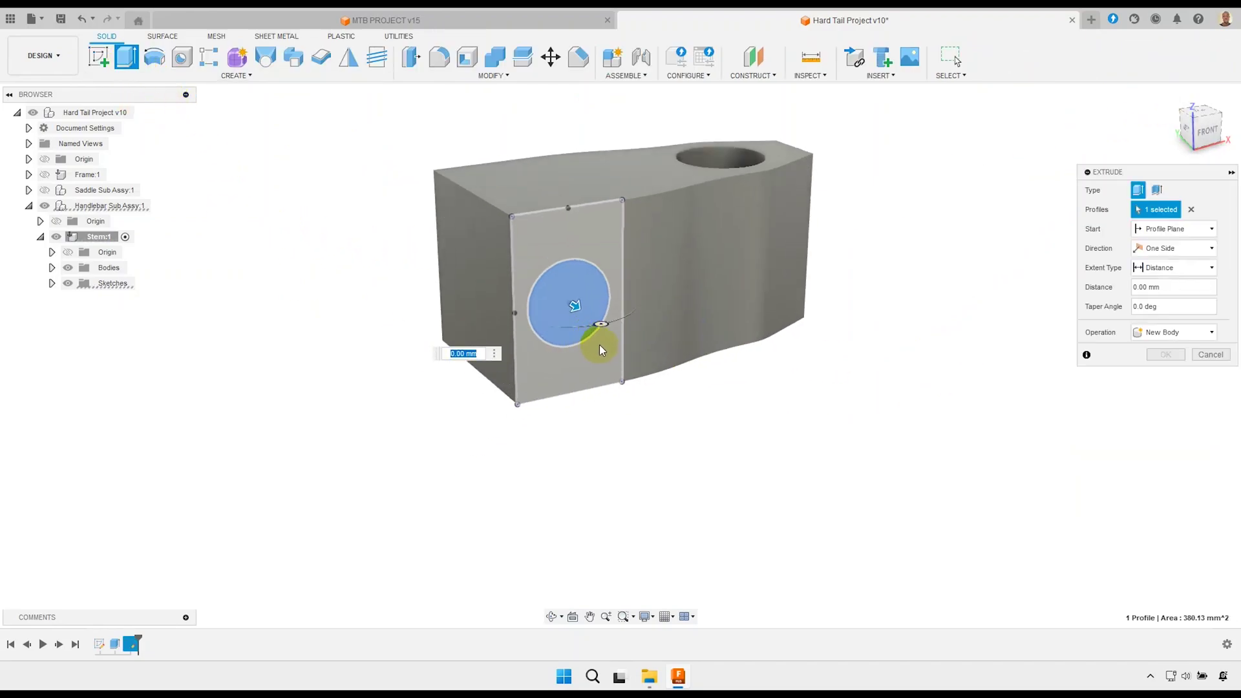
{"action": "left_click_drag", "start_coordinate": [572, 302], "coordinate": [515, 285]}
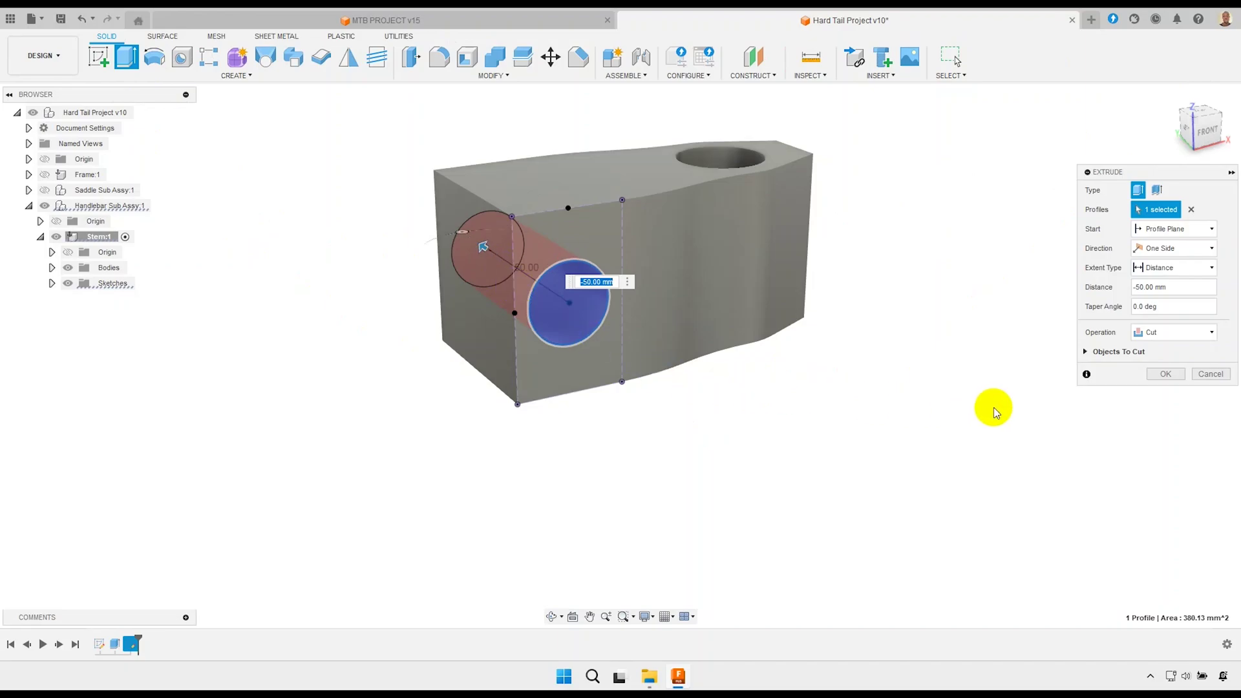
{"action": "left_click", "coordinate": [1173, 268]}
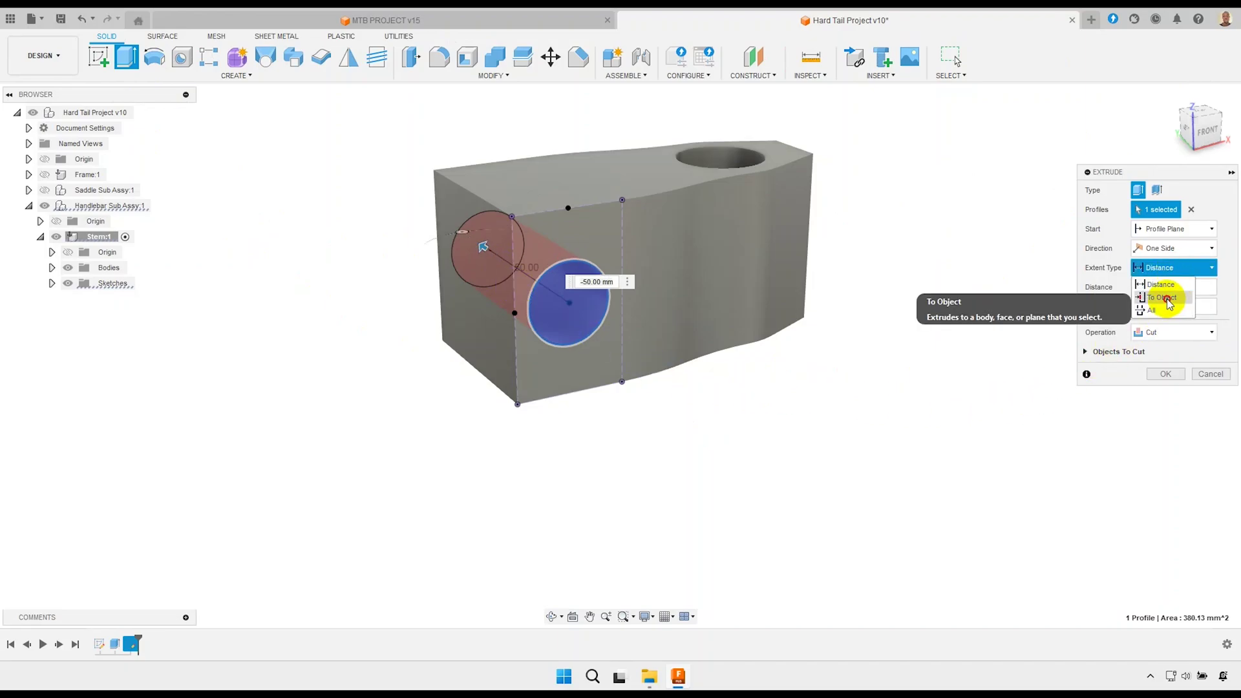
{"action": "left_click", "coordinate": [1167, 299]}
{"action": "mouse_move", "coordinate": [777, 408]}
{"action": "middle_mouse_down", "text": "shift"}
{"action": "mouse_move", "coordinate": [752, 401]}
{"action": "mouse_move", "coordinate": [739, 421]}
{"action": "mouse_move", "coordinate": [674, 443]}
{"action": "mouse_move", "coordinate": [604, 435]}
{"action": "mouse_move", "coordinate": [715, 424]}
{"action": "middle_mouse_up", "text": "shift"}
{"action": "left_click", "coordinate": [707, 355]}
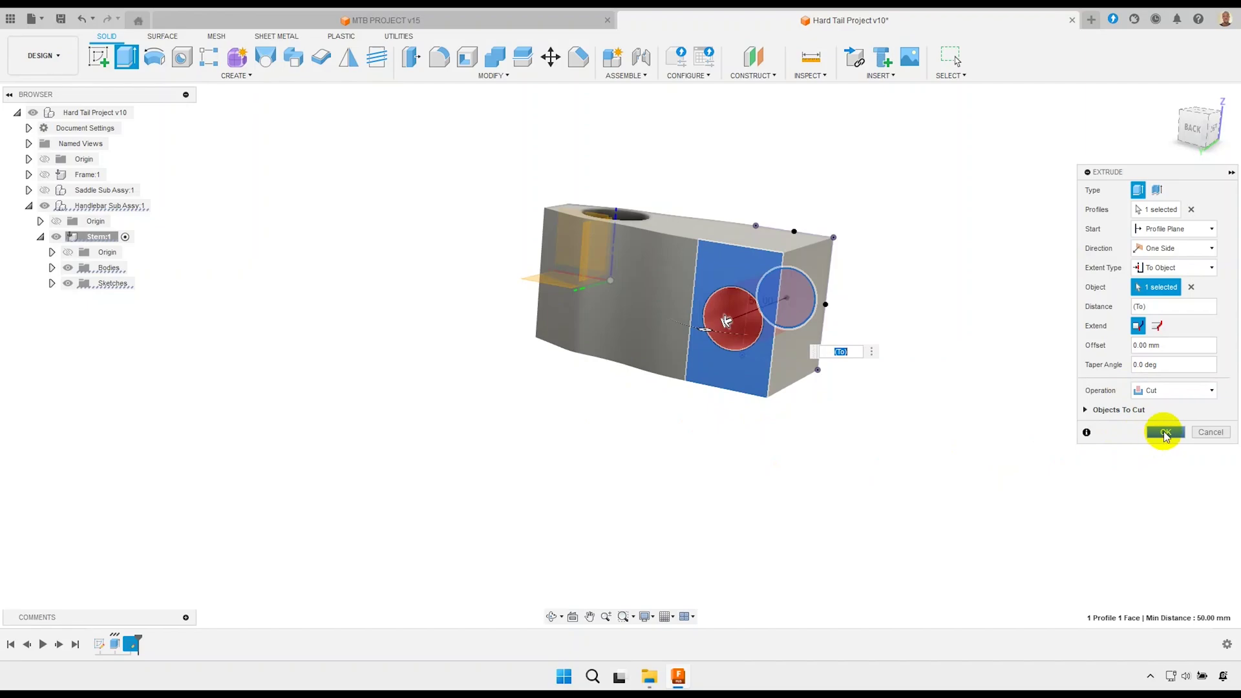
{"action": "left_click", "coordinate": [1165, 435]}
{"action": "mouse_move", "coordinate": [843, 461]}
{"action": "middle_mouse_down", "text": "shift"}
{"action": "mouse_move", "coordinate": [678, 379]}
{"action": "mouse_move", "coordinate": [683, 444]}
{"action": "mouse_move", "coordinate": [639, 415]}
{"action": "middle_mouse_up", "text": "shift"}
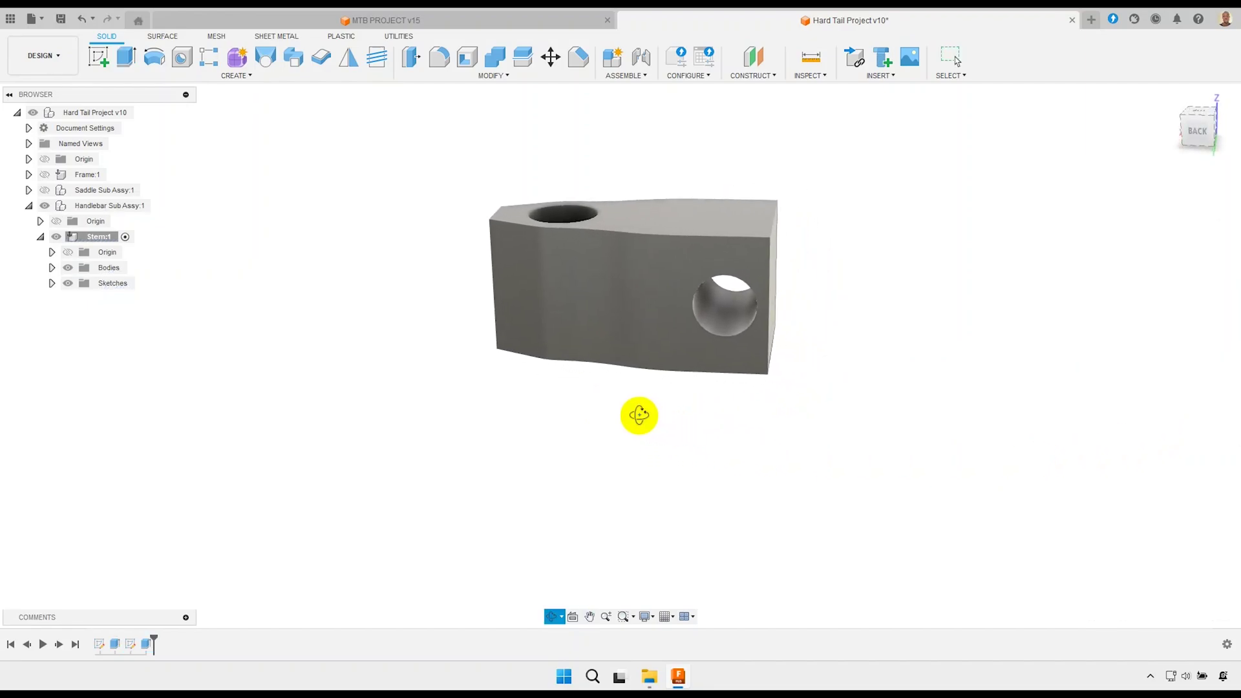
{"action": "left_click", "coordinate": [715, 252]}
Start a sketch on the end face and project its left, top-left and right top edges.
{"action": "left_click", "coordinate": [104, 63]}
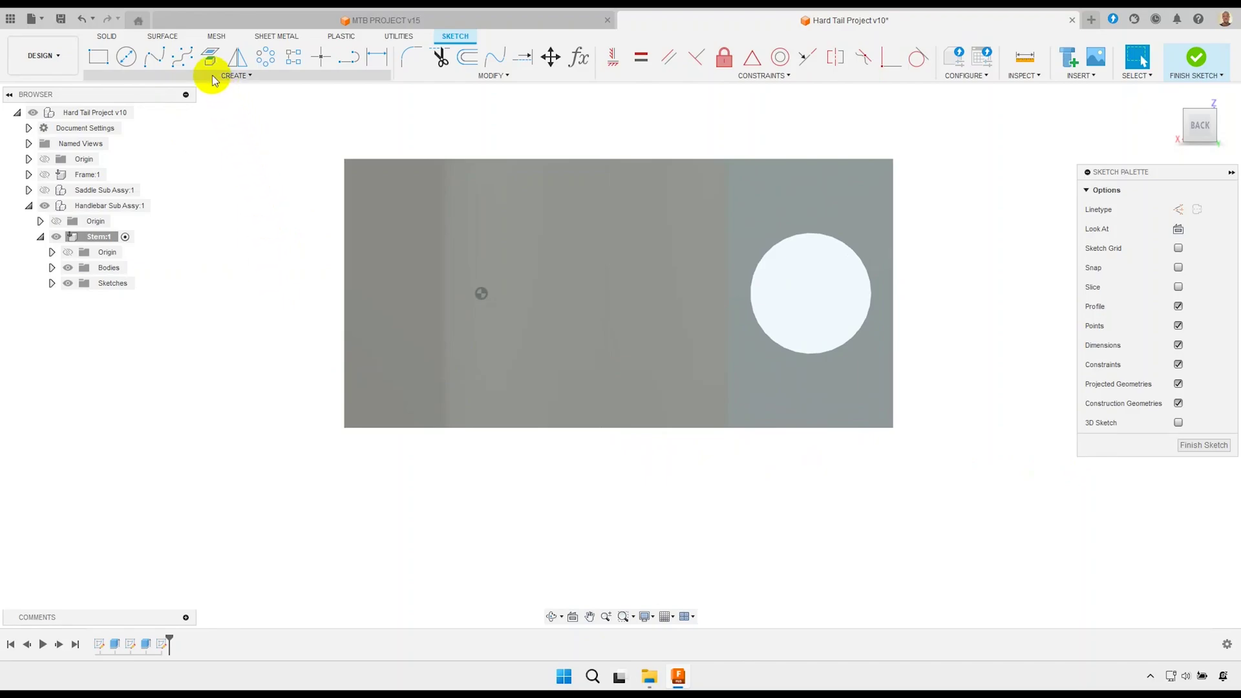
{"action": "left_click", "coordinate": [210, 56]}
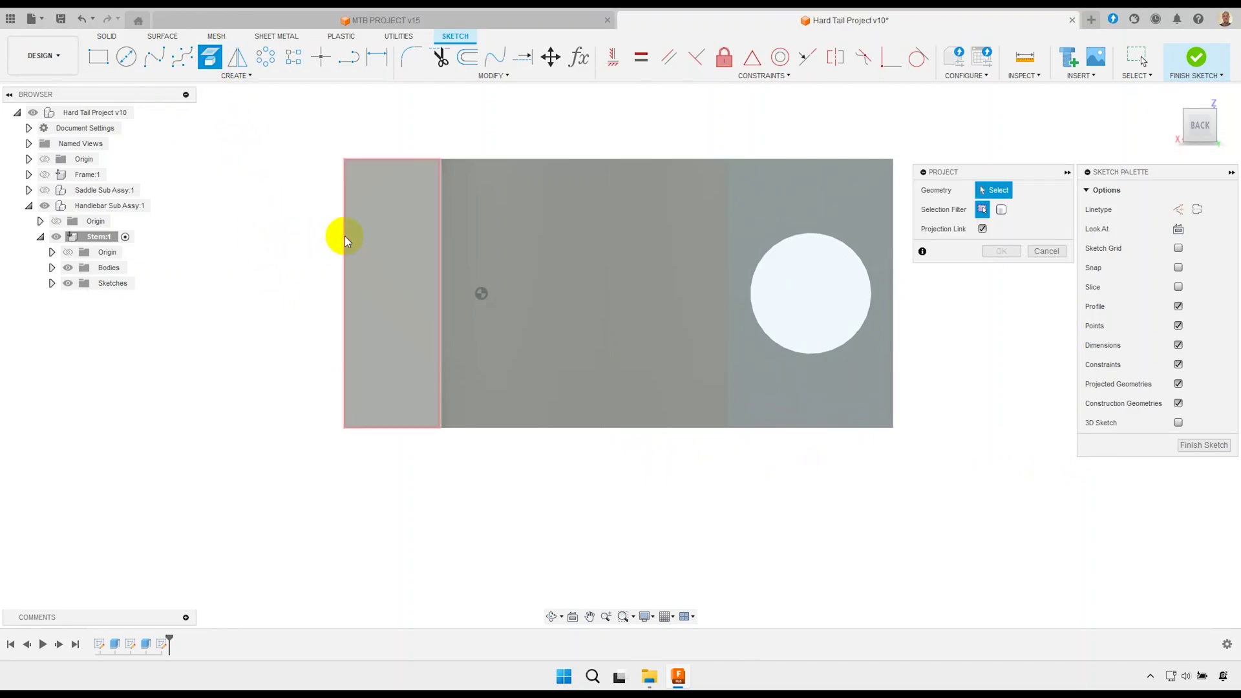
{"action": "left_click", "coordinate": [342, 241]}
{"action": "key", "text": "Return"}
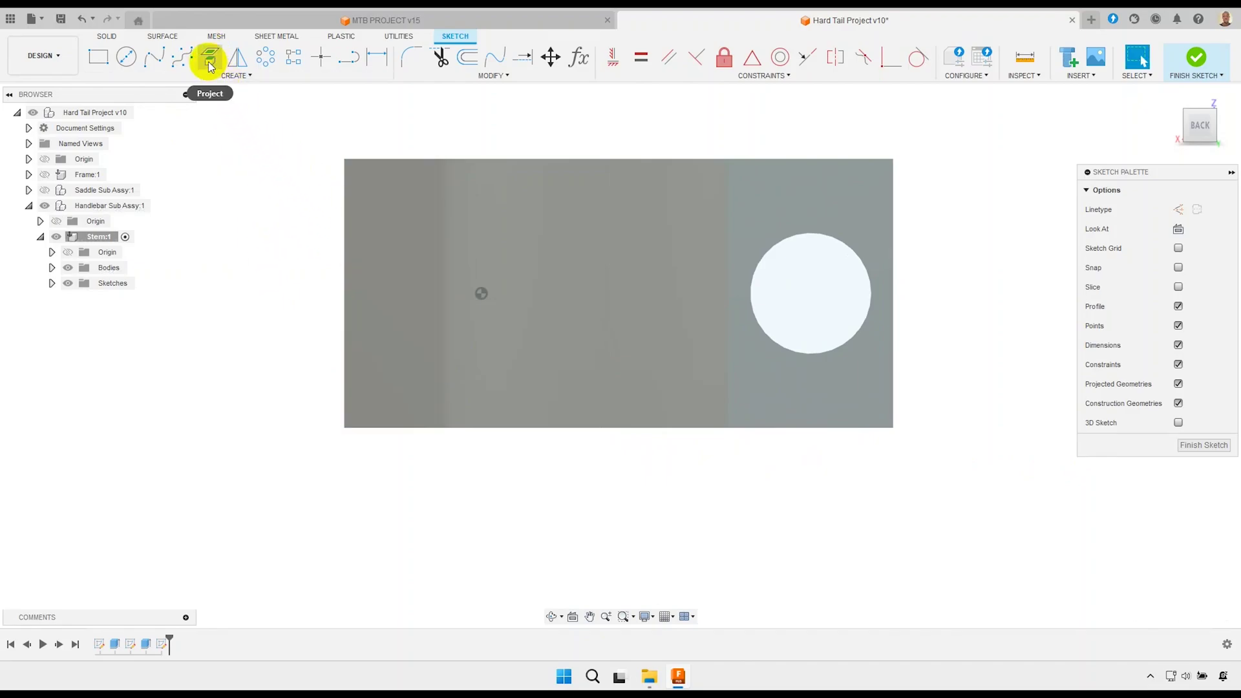
{"action": "left_click", "coordinate": [210, 65]}
{"action": "left_click", "coordinate": [343, 227]}
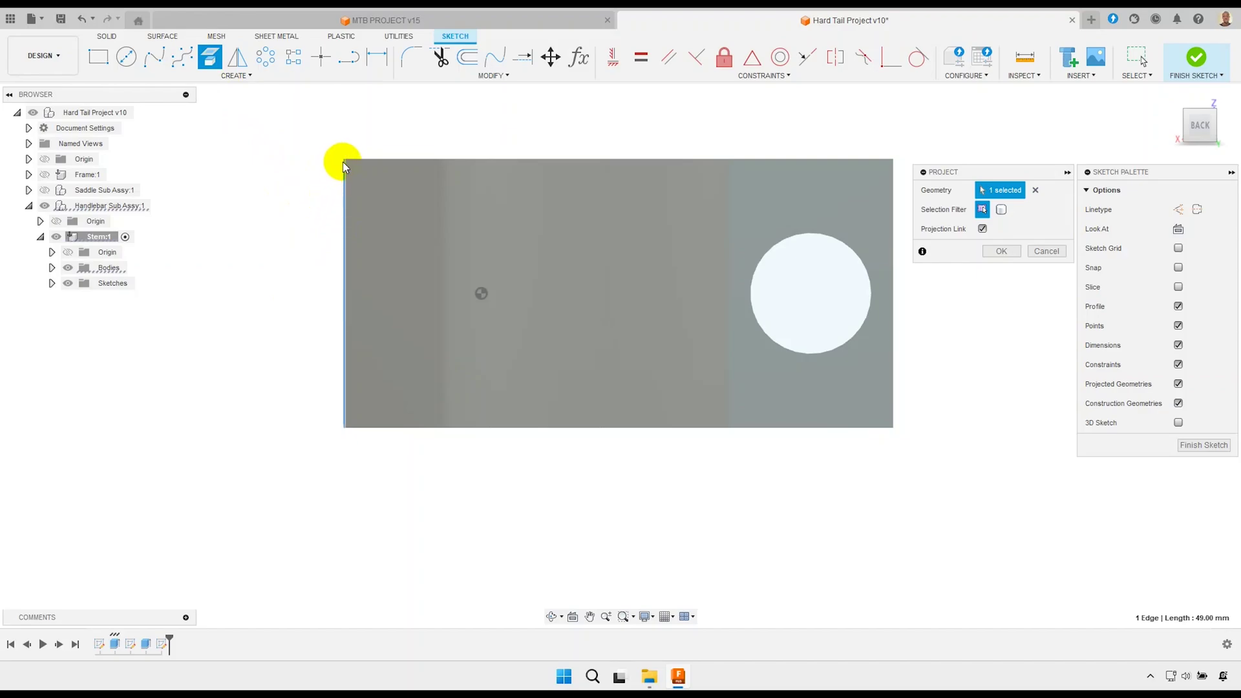
{"action": "left_click", "coordinate": [369, 159]}
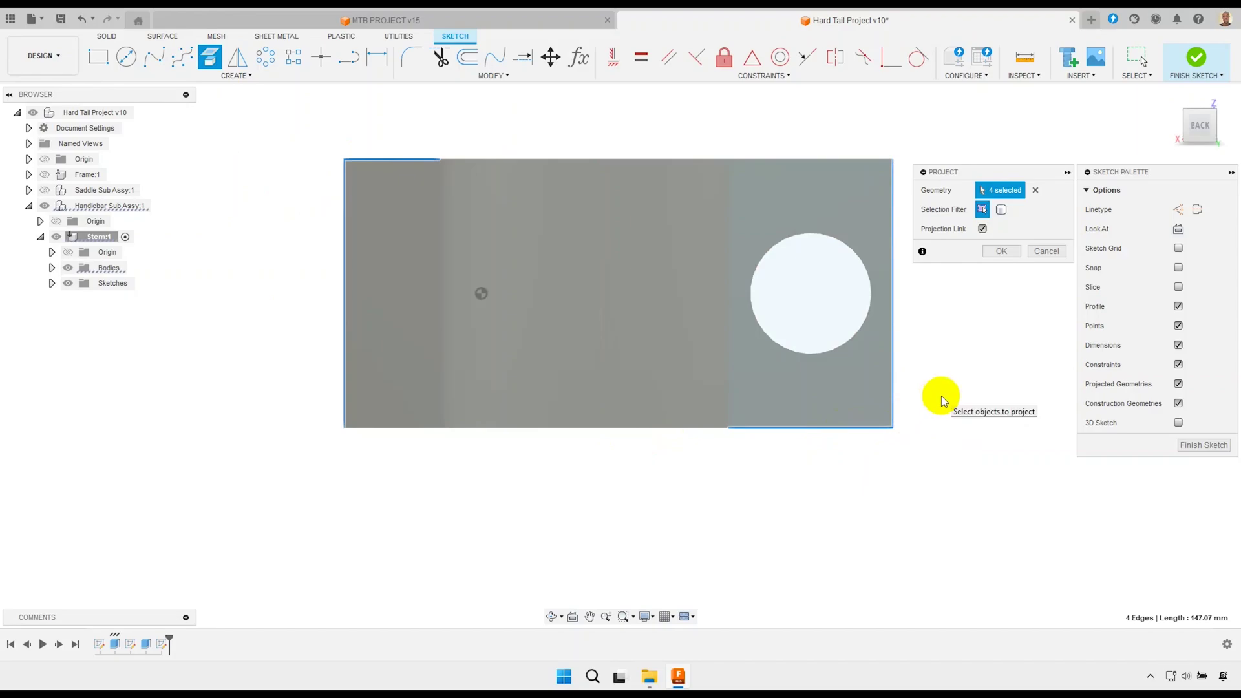
{"action": "left_click", "coordinate": [858, 159]}
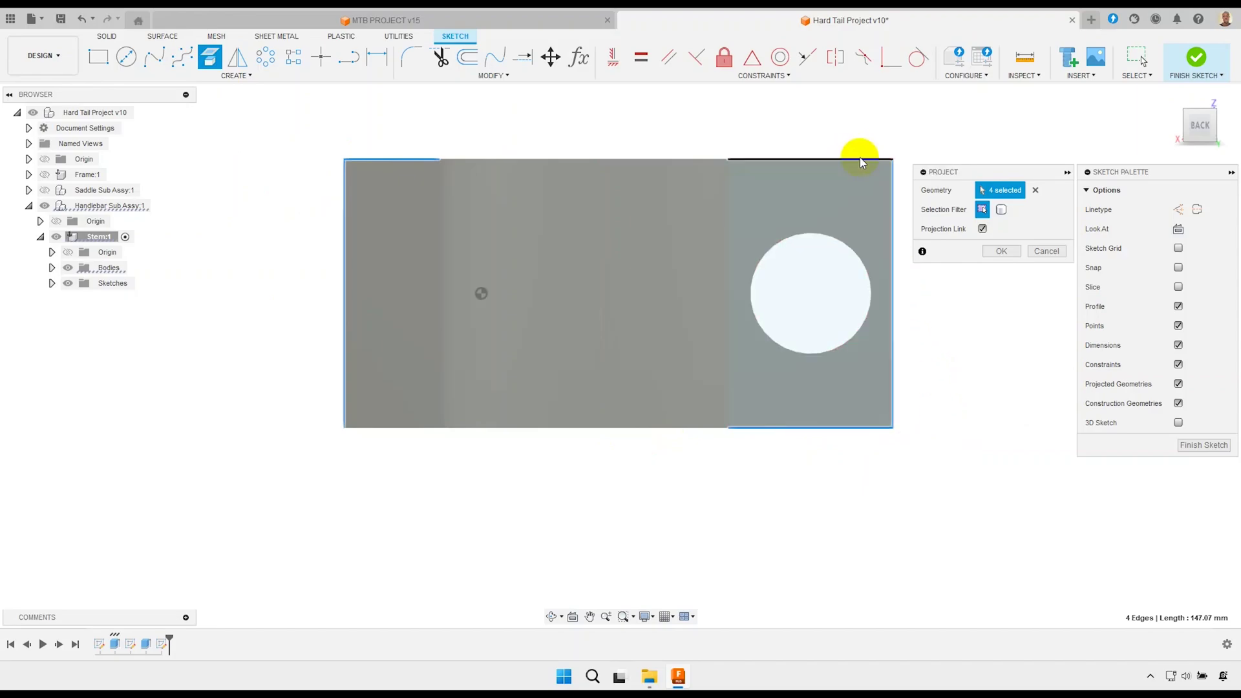
{"action": "left_click", "coordinate": [996, 253]}
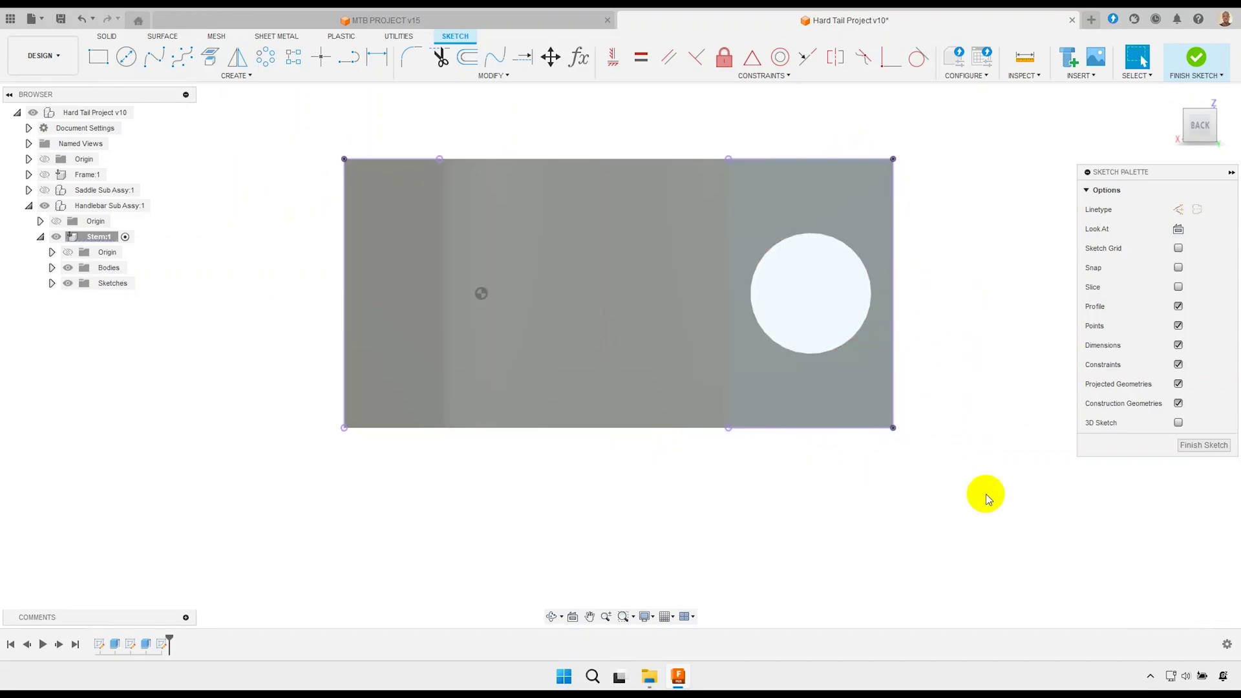
Convert the projected outline edges and the Ø22 circle to construction lines.
{"action": "left_click_drag", "start_coordinate": [983, 493], "coordinate": [743, 145]}
{"action": "left_click_drag", "start_coordinate": [497, 506], "coordinate": [232, 120]}
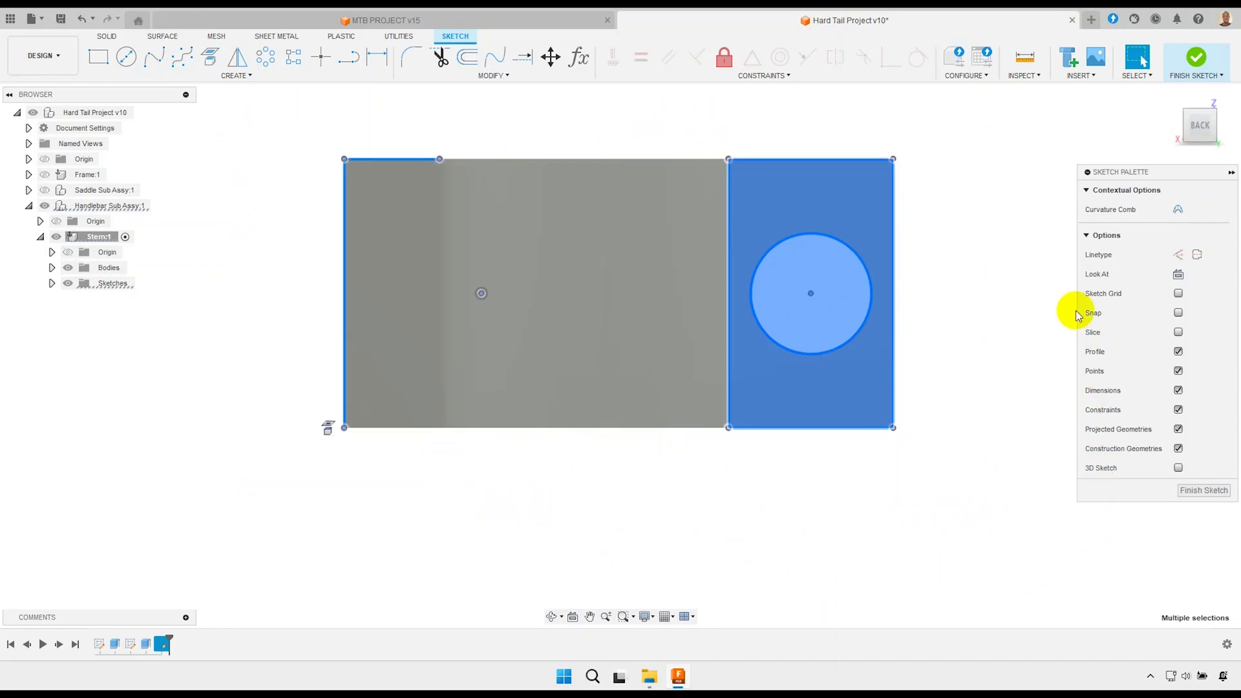
{"action": "left_click", "coordinate": [1184, 254]}
{"action": "left_click", "coordinate": [999, 339]}
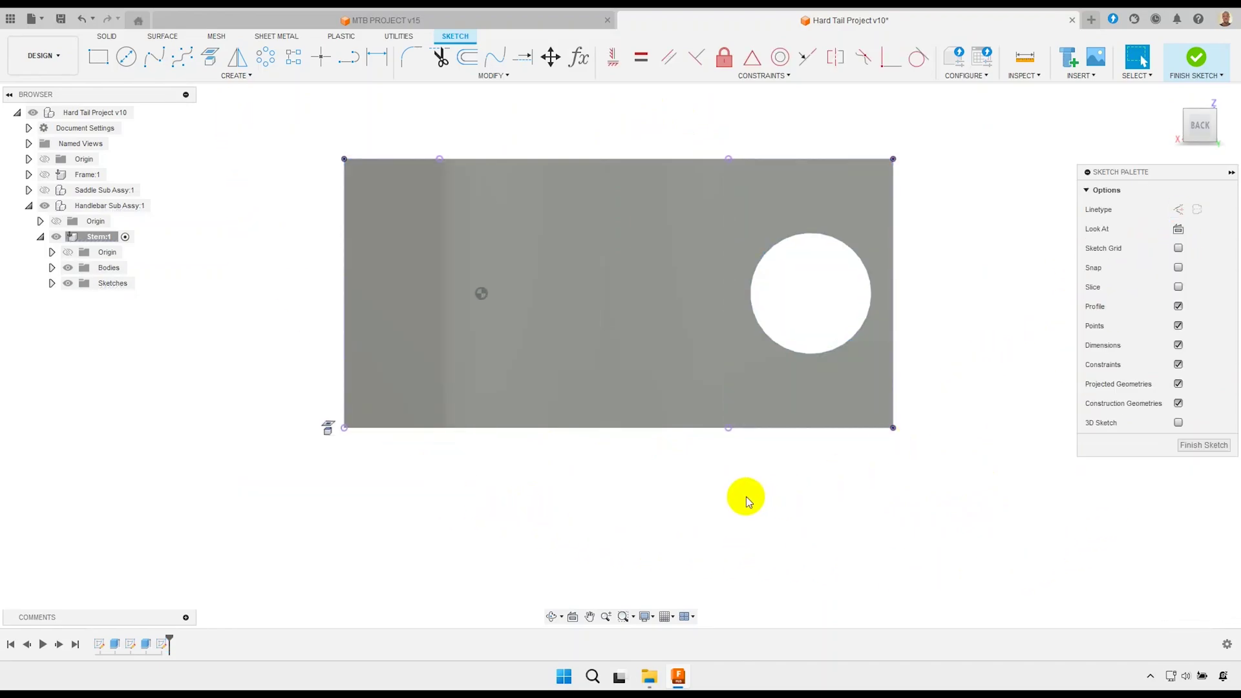
{"action": "scroll", "coordinate": [744, 478], "scroll_direction": "up", "scroll_amount": 1}
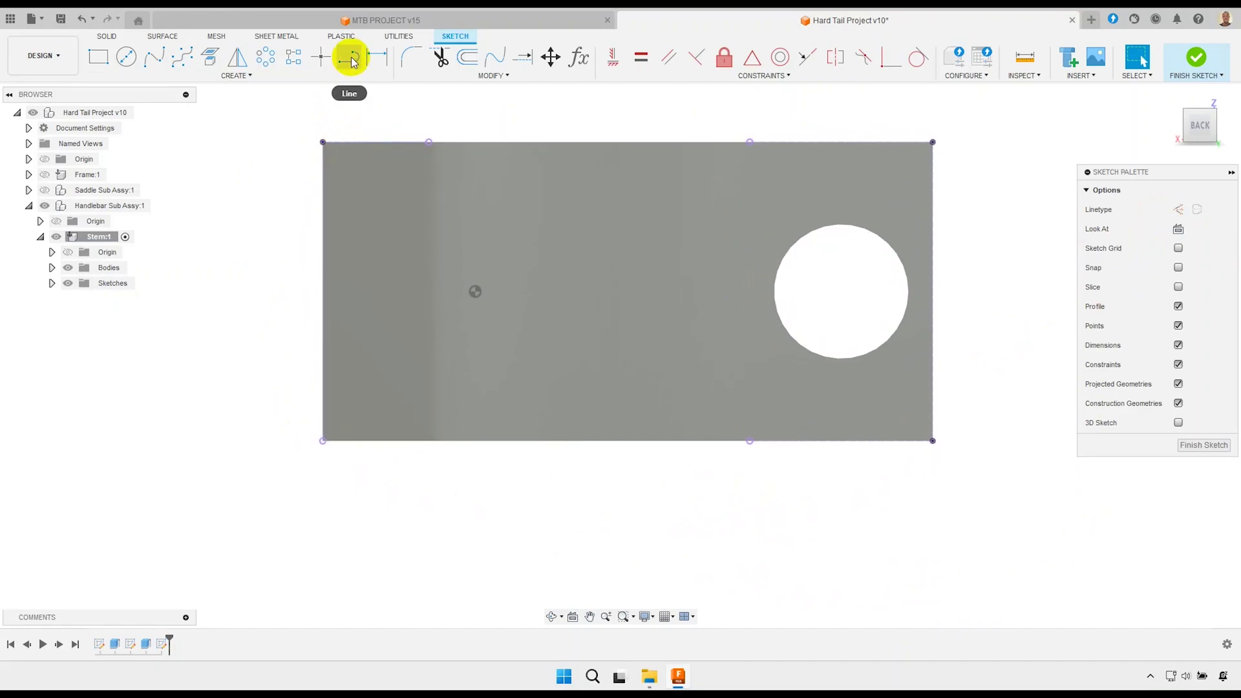
Draw a 32 mm vertical line down from the top-left corner.
{"action": "left_click", "coordinate": [323, 142]}
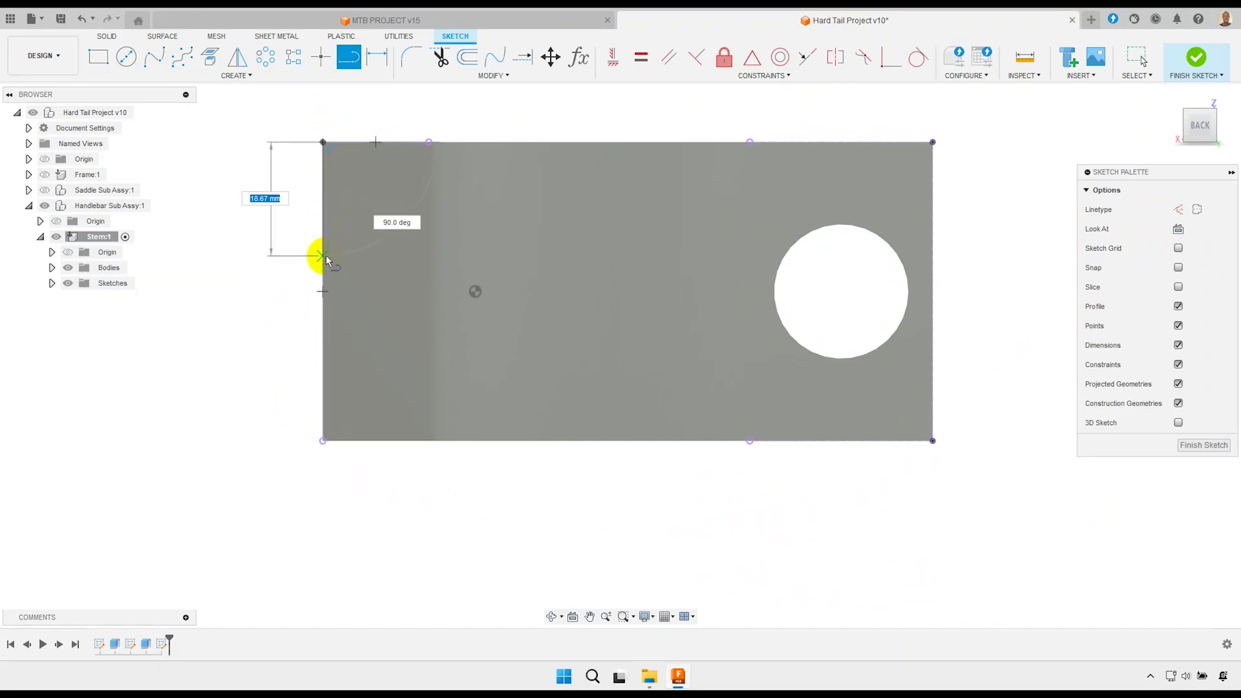
{"action": "key", "text": "Tab"}
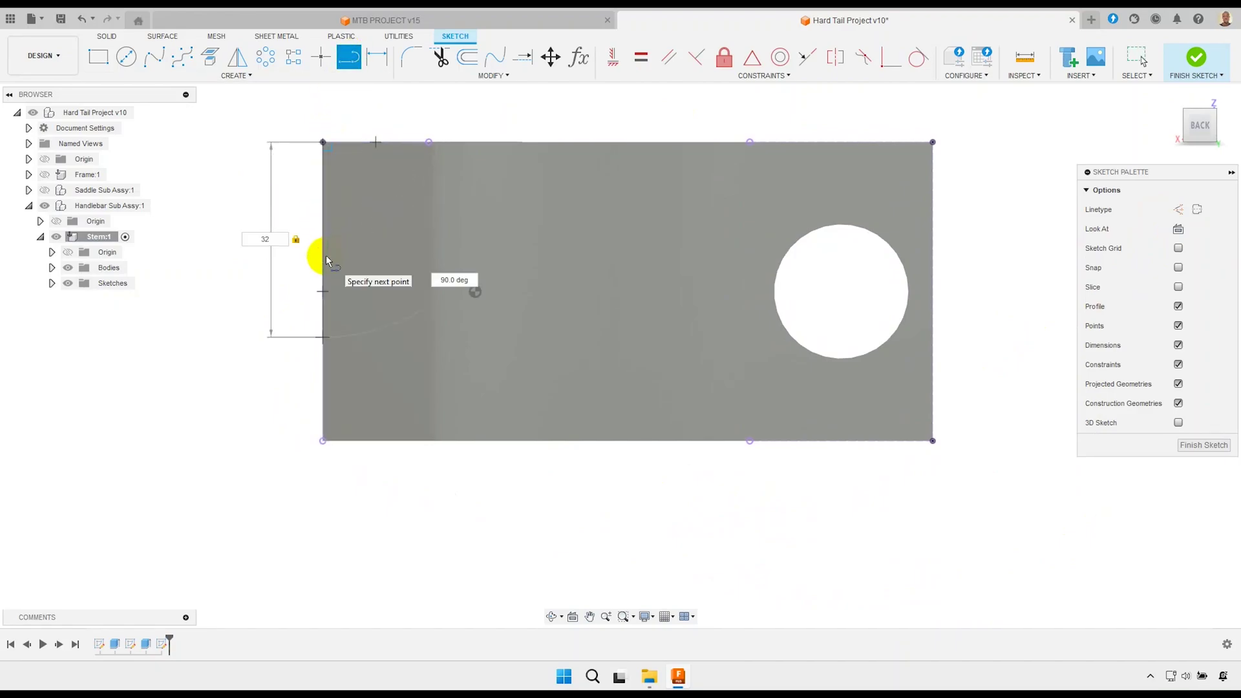
{"action": "key", "text": "Return"}
{"action": "key", "text": "Escape"}
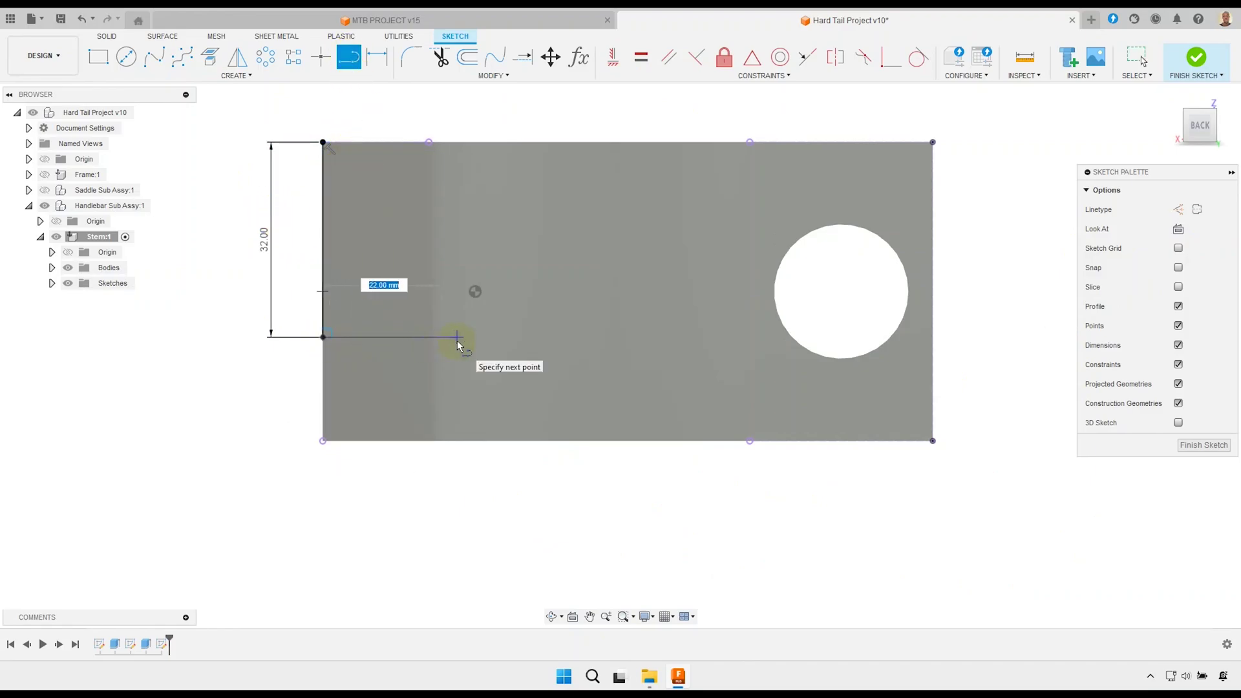
Add a 42 mm horizontal line from its end, with the 42.00 dimension below.
{"action": "type", "text": "42"}
{"action": "key", "text": "Tab"}
{"action": "key", "text": "Return"}
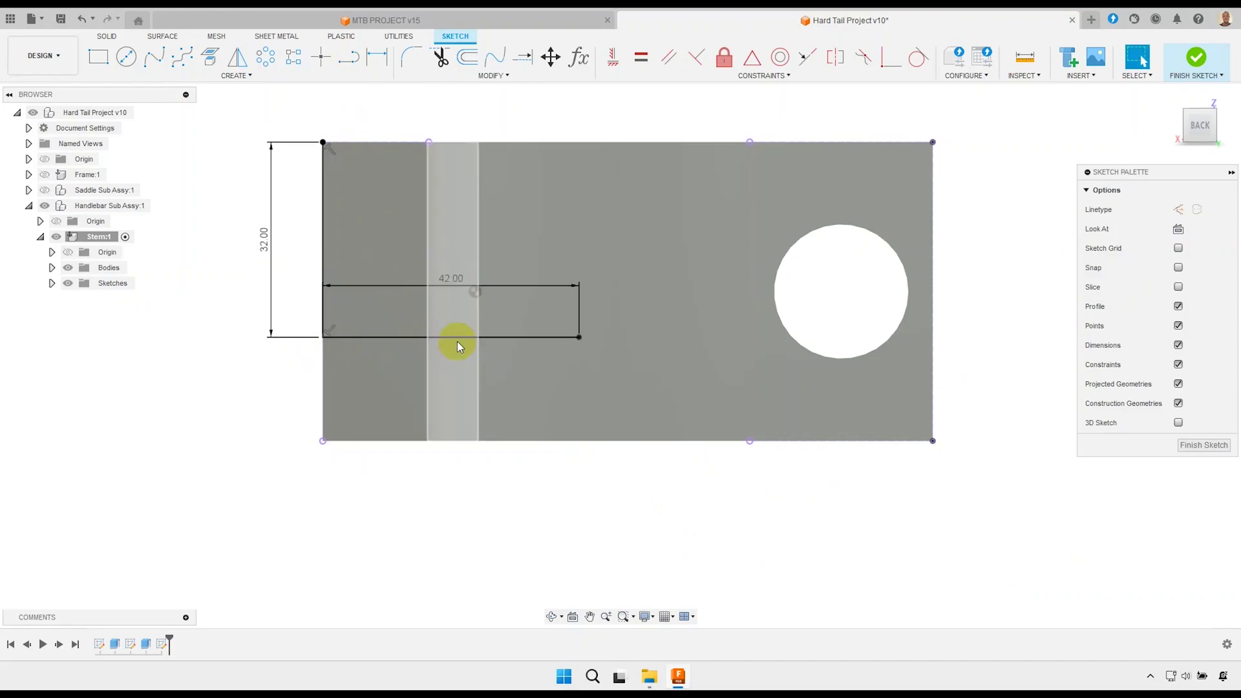
{"action": "key", "text": "Escape"}
{"action": "left_click_drag", "start_coordinate": [452, 279], "coordinate": [455, 343]}
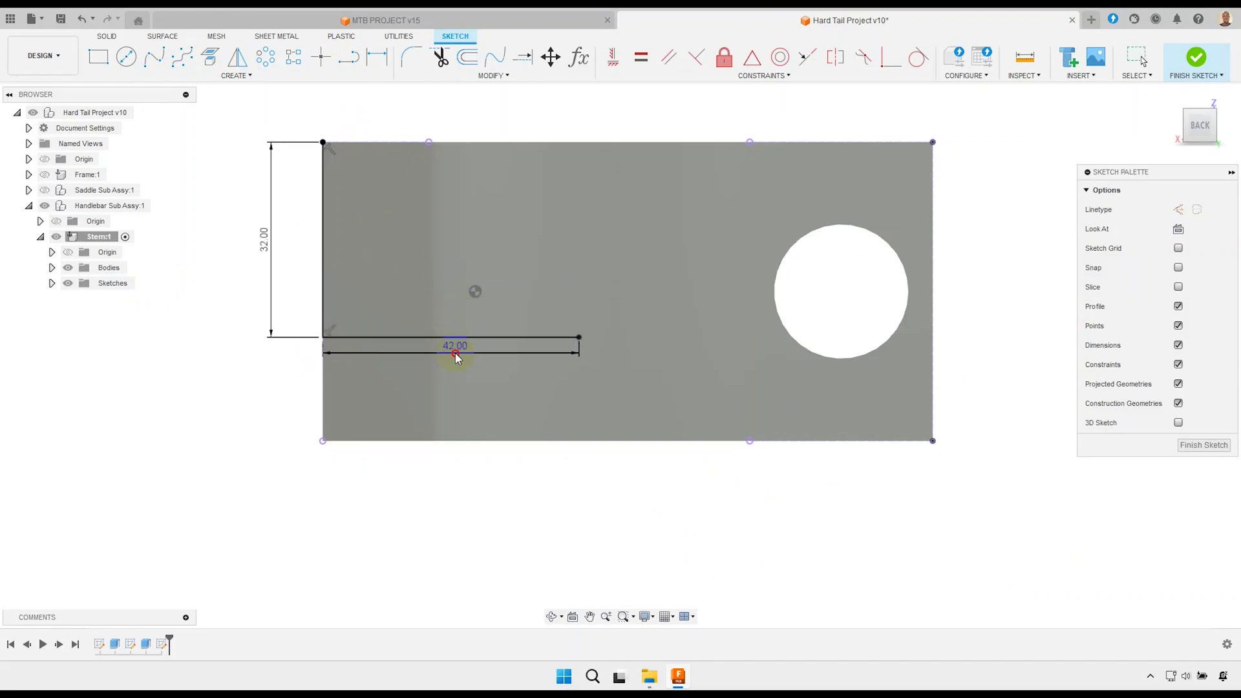
{"action": "scroll", "coordinate": [555, 365], "scroll_direction": "up", "scroll_amount": 2}
{"action": "middle_click_drag", "start_coordinate": [565, 374], "coordinate": [521, 391]}
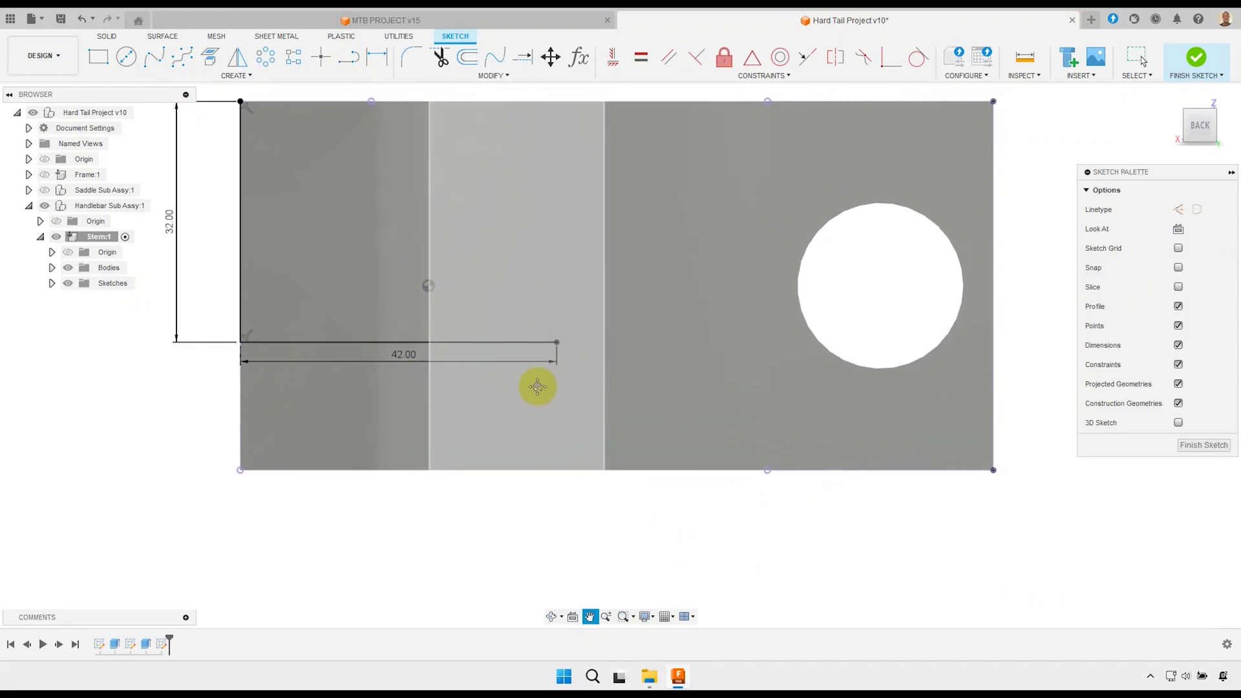
Draw a two-arc S-curve from the 42 mm line's end, ending below the hole.
{"action": "left_click", "coordinate": [242, 75]}
{"action": "mouse_move", "coordinate": [106, 128]}
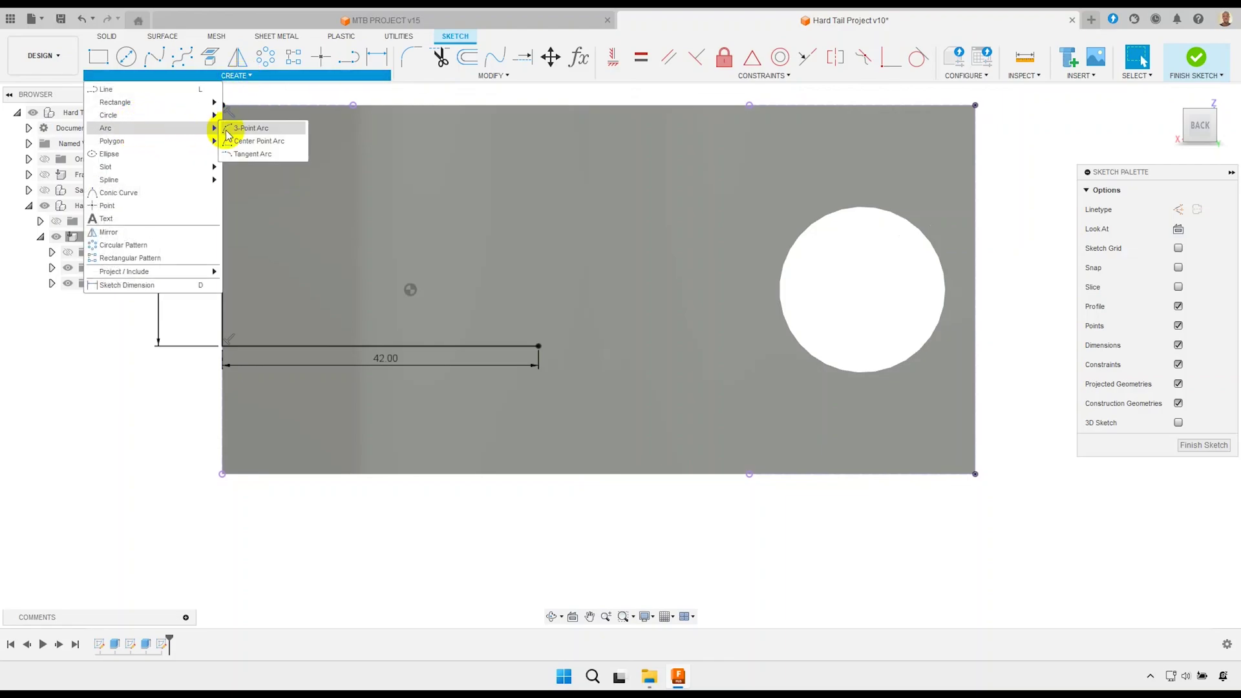
{"action": "left_click", "coordinate": [252, 129]}
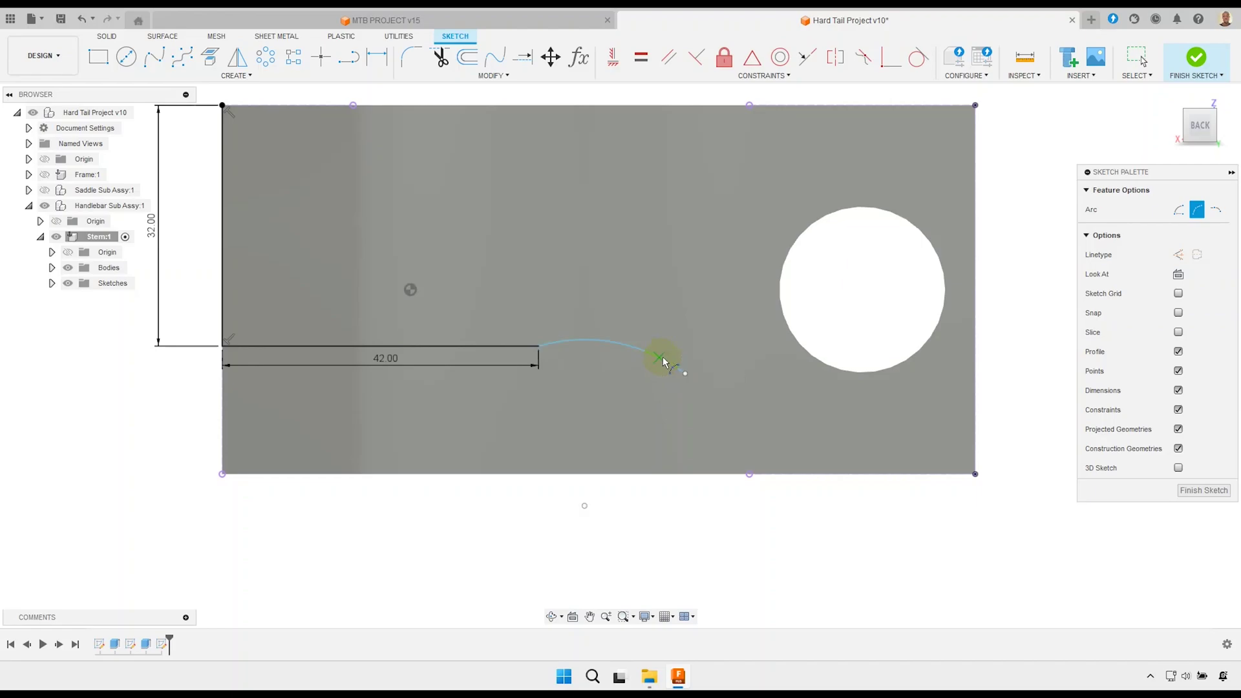
{"action": "left_click", "coordinate": [685, 374]}
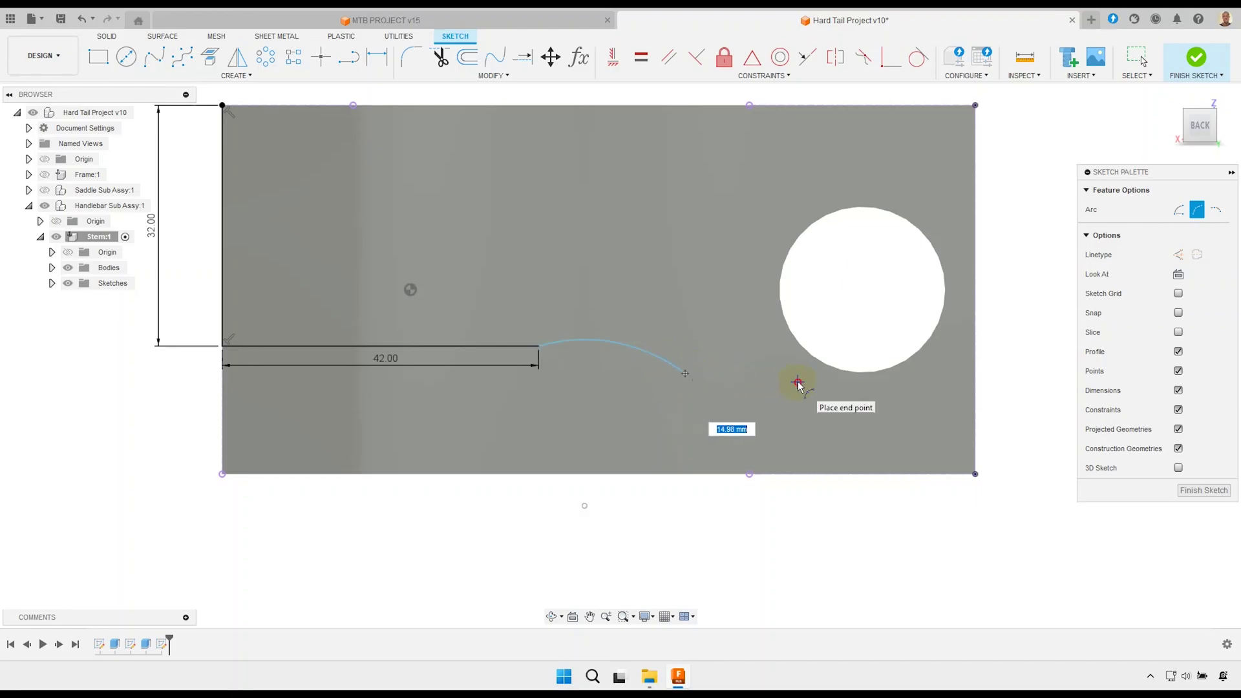
{"action": "left_click", "coordinate": [779, 389]}
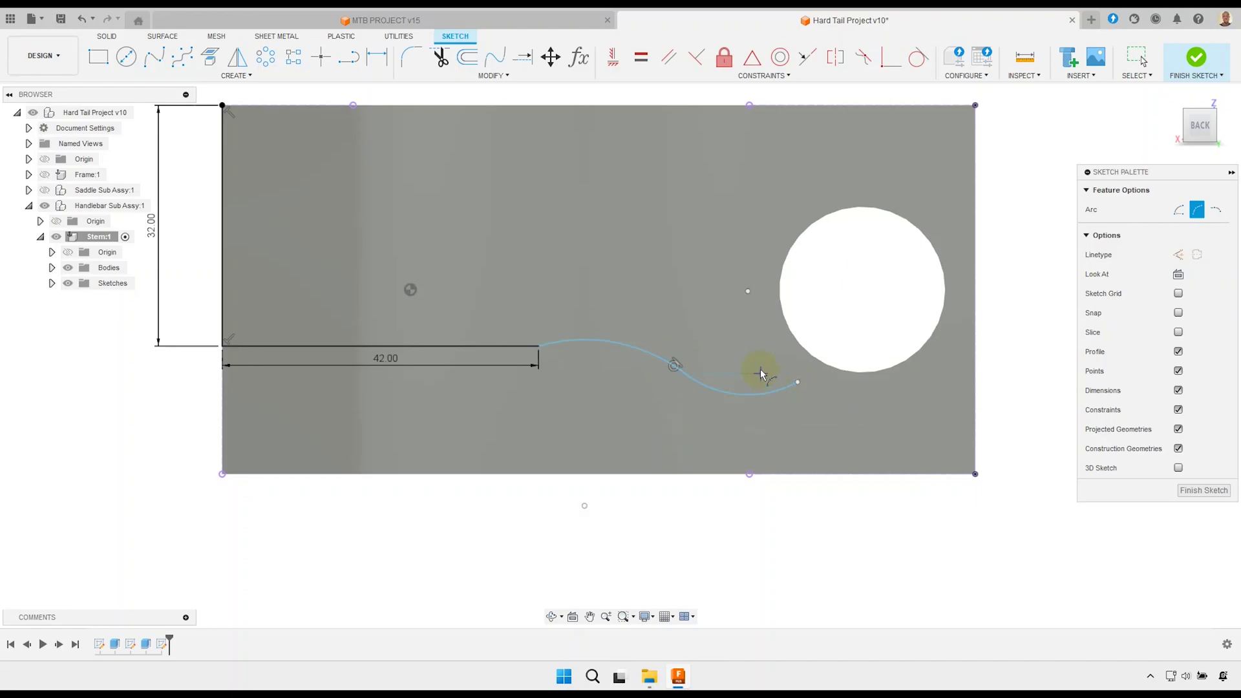
{"action": "right_click", "coordinate": [741, 364]}
{"action": "left_click", "coordinate": [789, 361]}
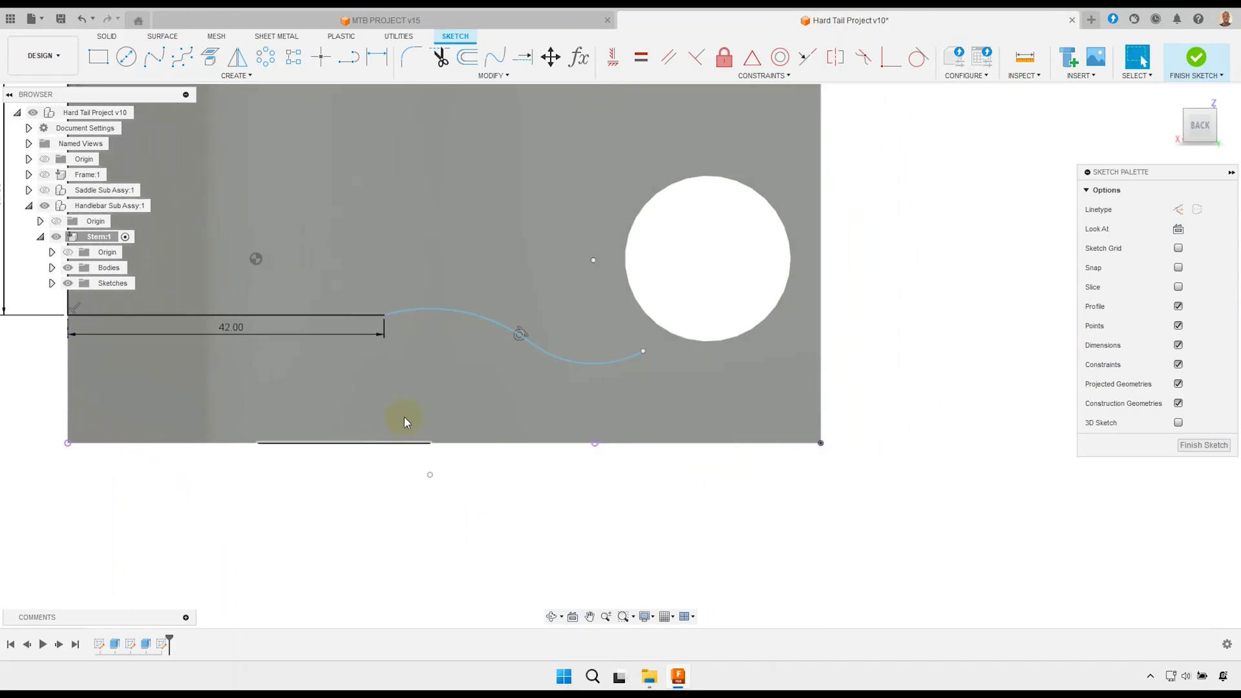
{"action": "left_click", "coordinate": [349, 57]}
Draw a 25 mm horizontal line below the rectangle, with its dimension underneath.
{"action": "scroll", "coordinate": [520, 310], "scroll_direction": "down", "scroll_amount": 3}
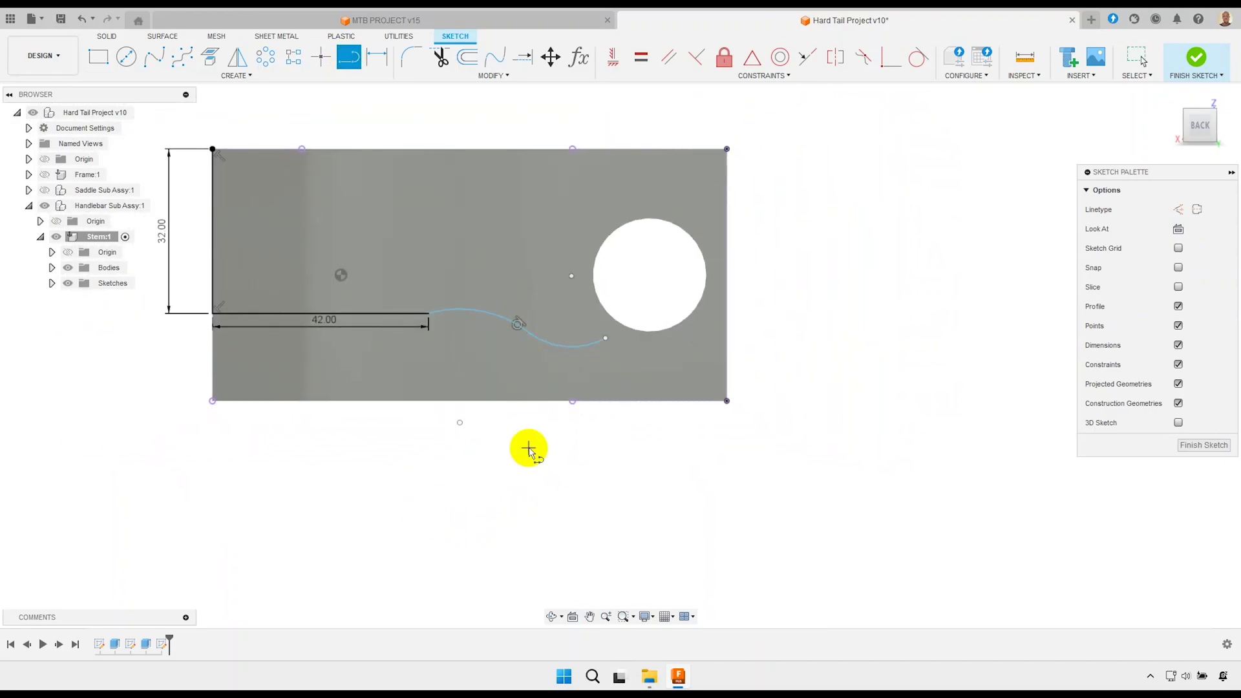
{"action": "left_click", "coordinate": [530, 452]}
{"action": "type", "text": "25"}
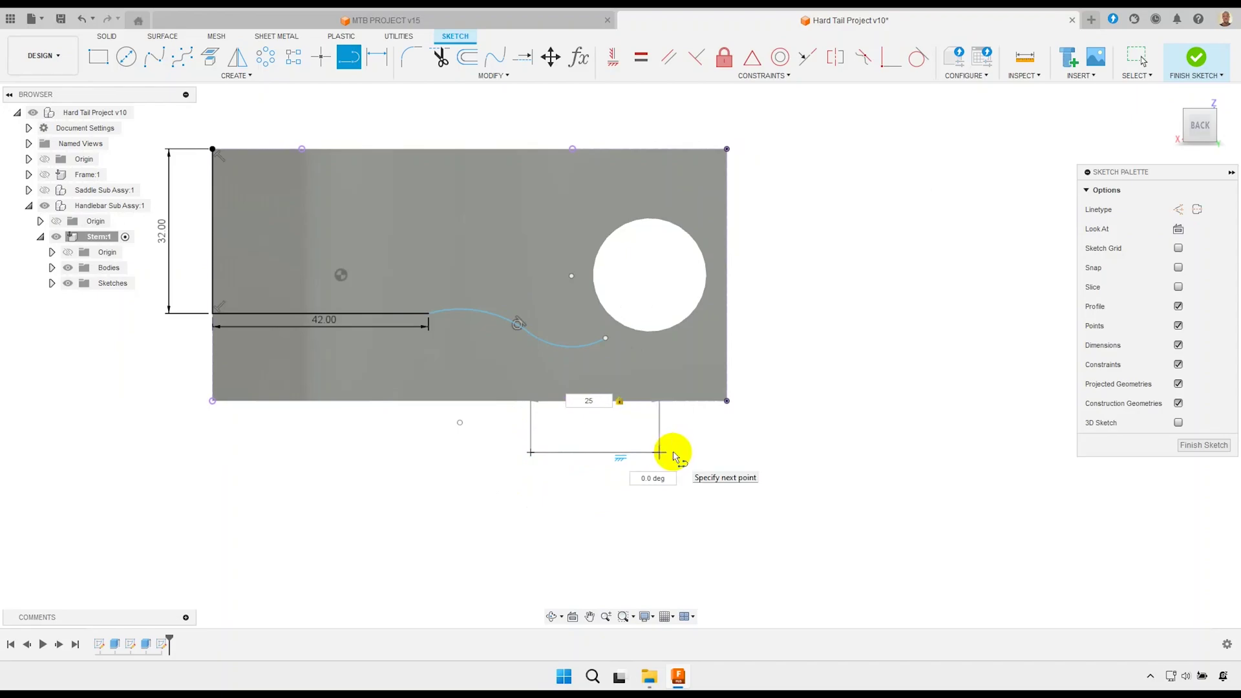
{"action": "key", "text": "Return"}
{"action": "key", "text": "Escape"}
{"action": "left_click_drag", "start_coordinate": [595, 393], "coordinate": [614, 475]}
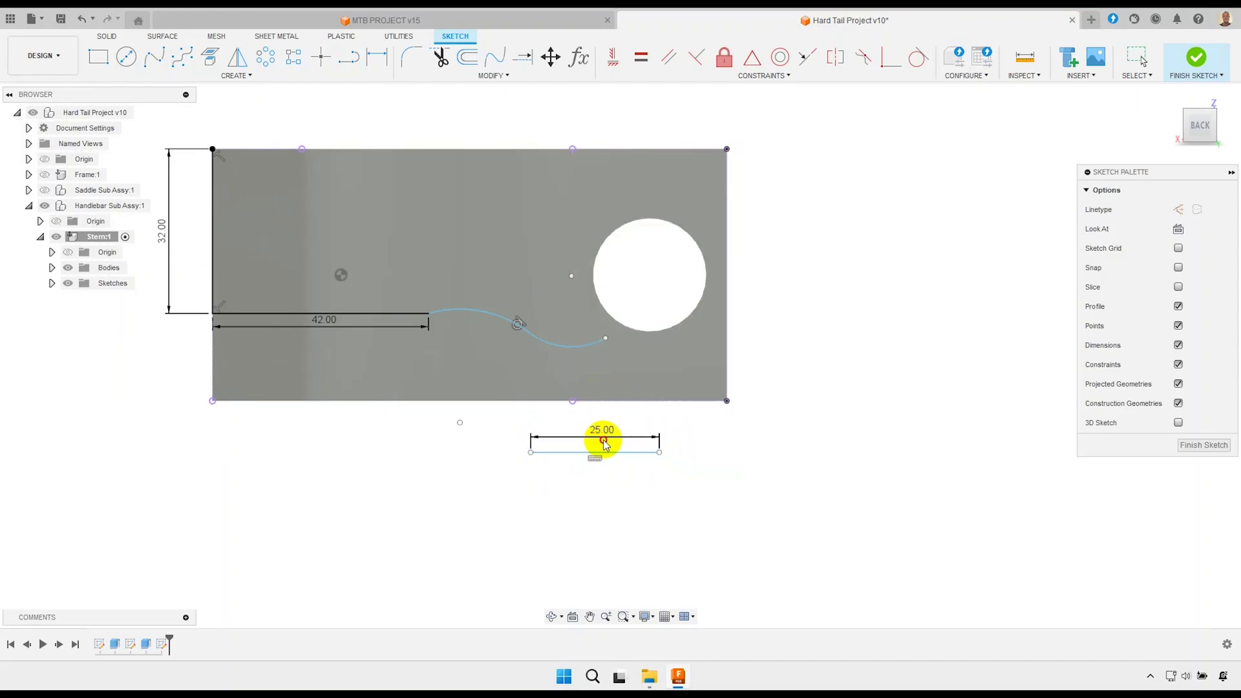
{"action": "scroll", "coordinate": [707, 467], "scroll_direction": "up", "scroll_amount": 3}
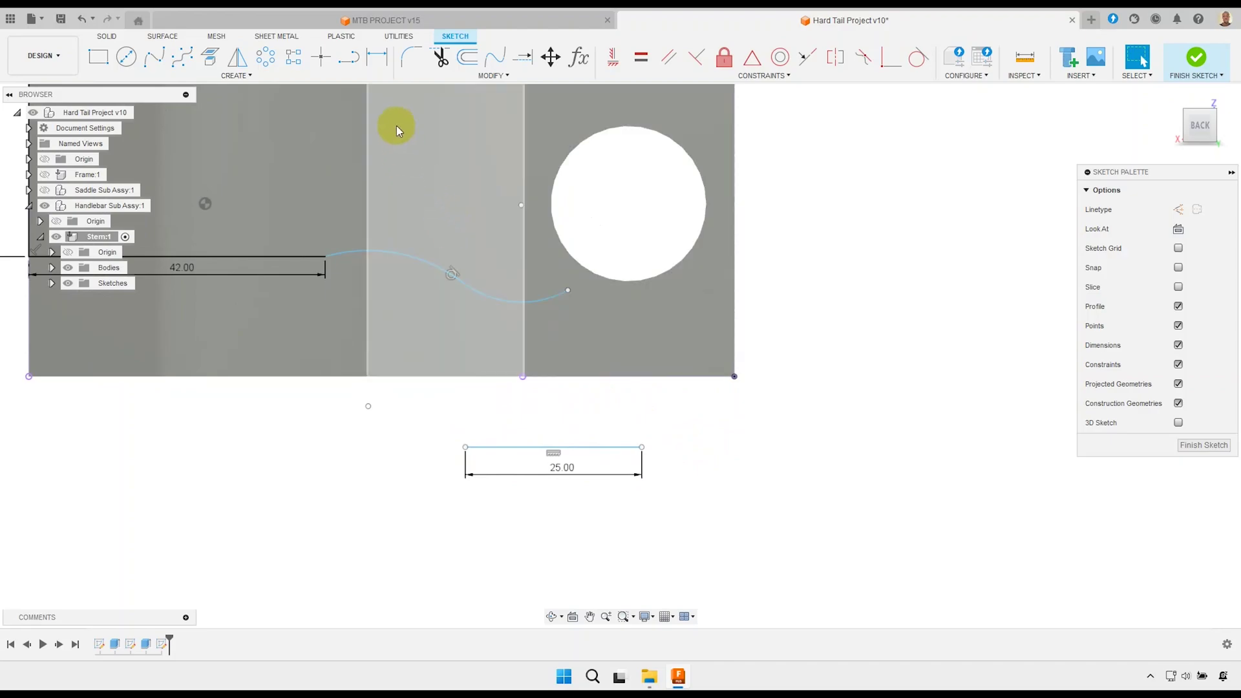
Dimension the line's right end 6.75 mm from the rectangle's bottom-right corner.
{"action": "left_click", "coordinate": [641, 447]}
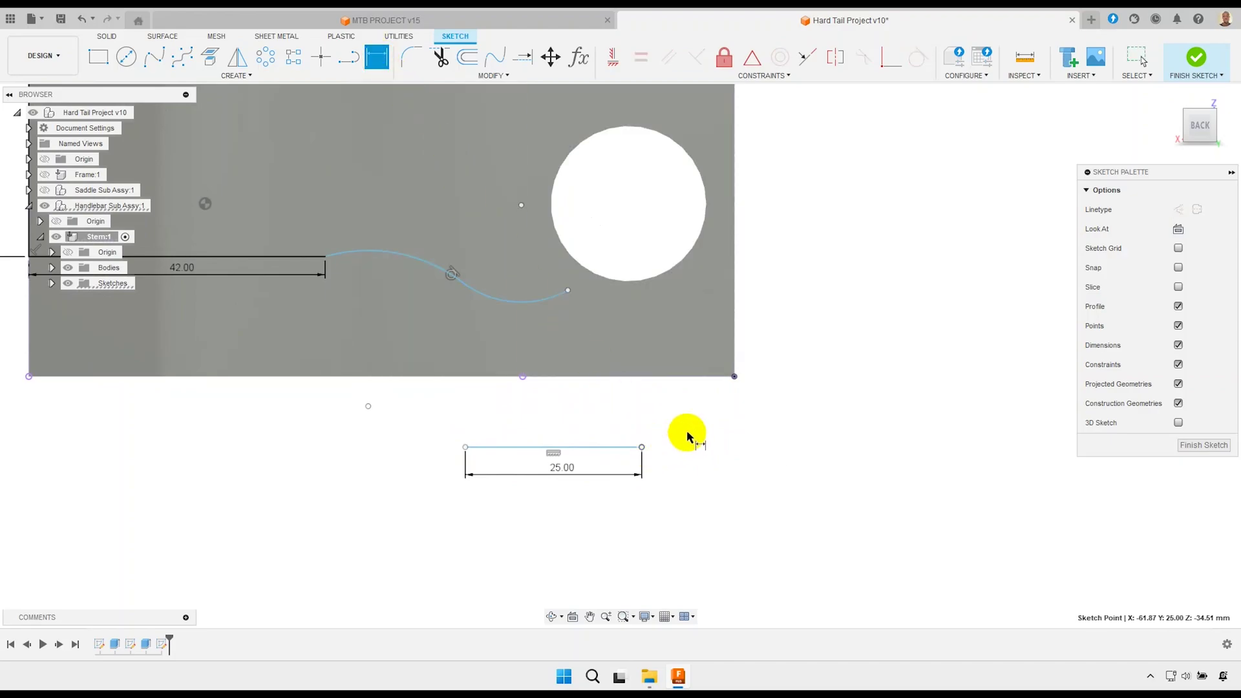
{"action": "left_click", "coordinate": [734, 376]}
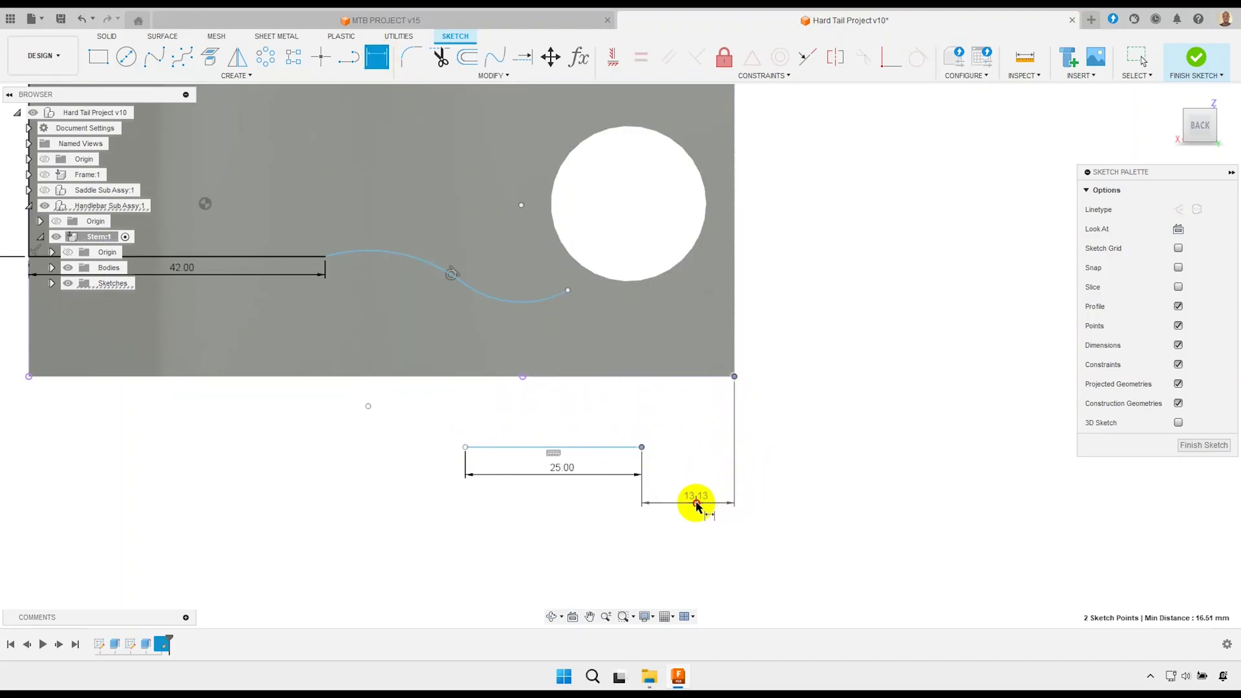
{"action": "left_click", "coordinate": [696, 505]}
{"action": "type", "text": "6.7"}
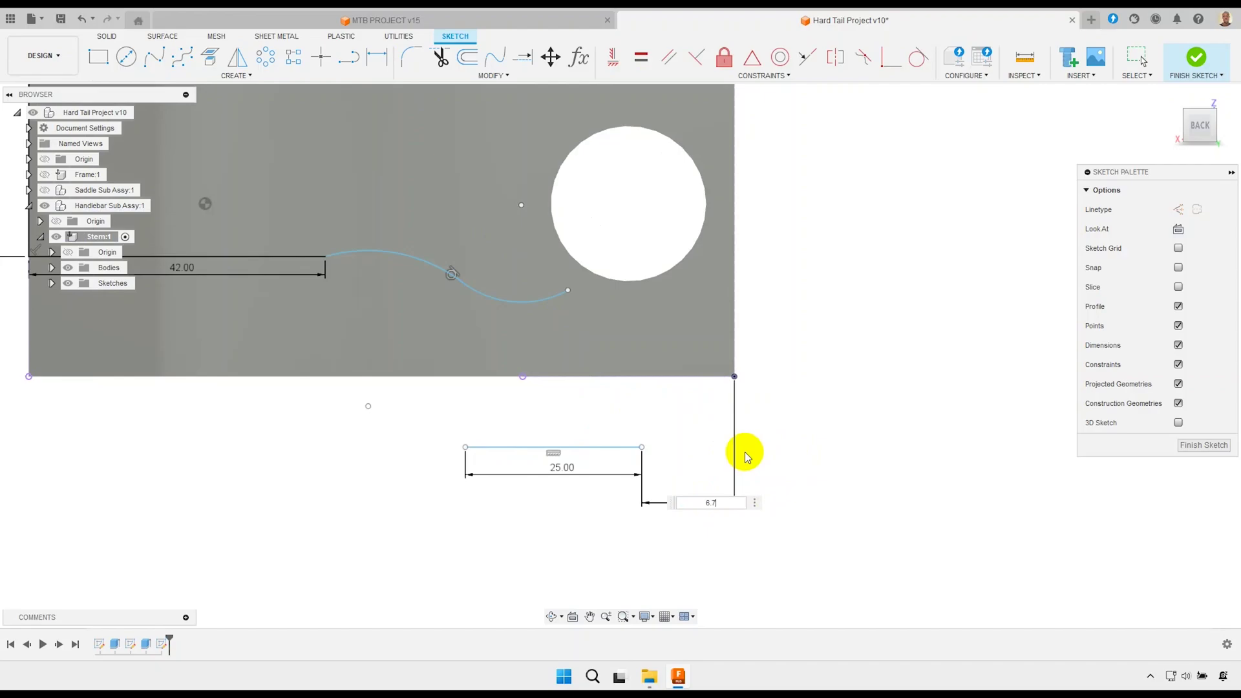
{"action": "type", "text": "5"}
{"action": "key", "text": "Return"}
{"action": "right_click", "coordinate": [744, 420]}
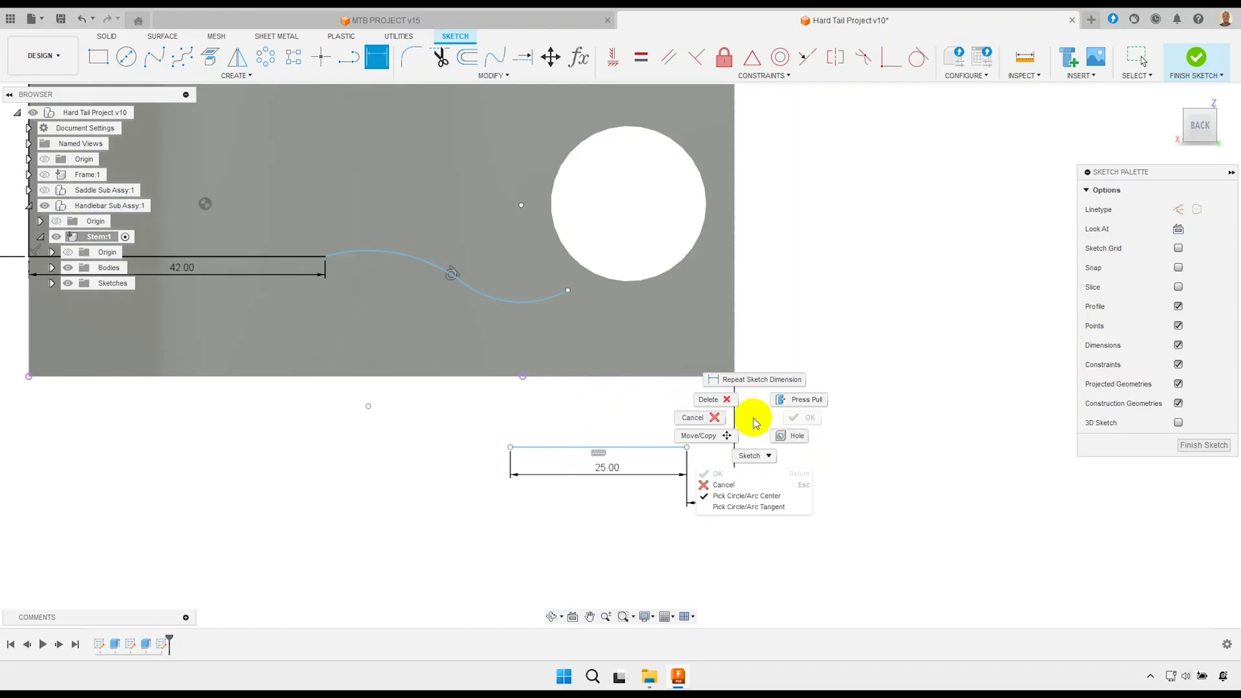
{"action": "left_click", "coordinate": [692, 417]}
{"action": "scroll", "coordinate": [717, 499], "scroll_direction": "up", "scroll_amount": 2}
{"action": "mouse_move", "coordinate": [716, 504]}
{"action": "left_mouse_down"}
{"action": "mouse_move", "coordinate": [804, 435]}
{"action": "mouse_move", "coordinate": [803, 457]}
{"action": "left_mouse_up"}
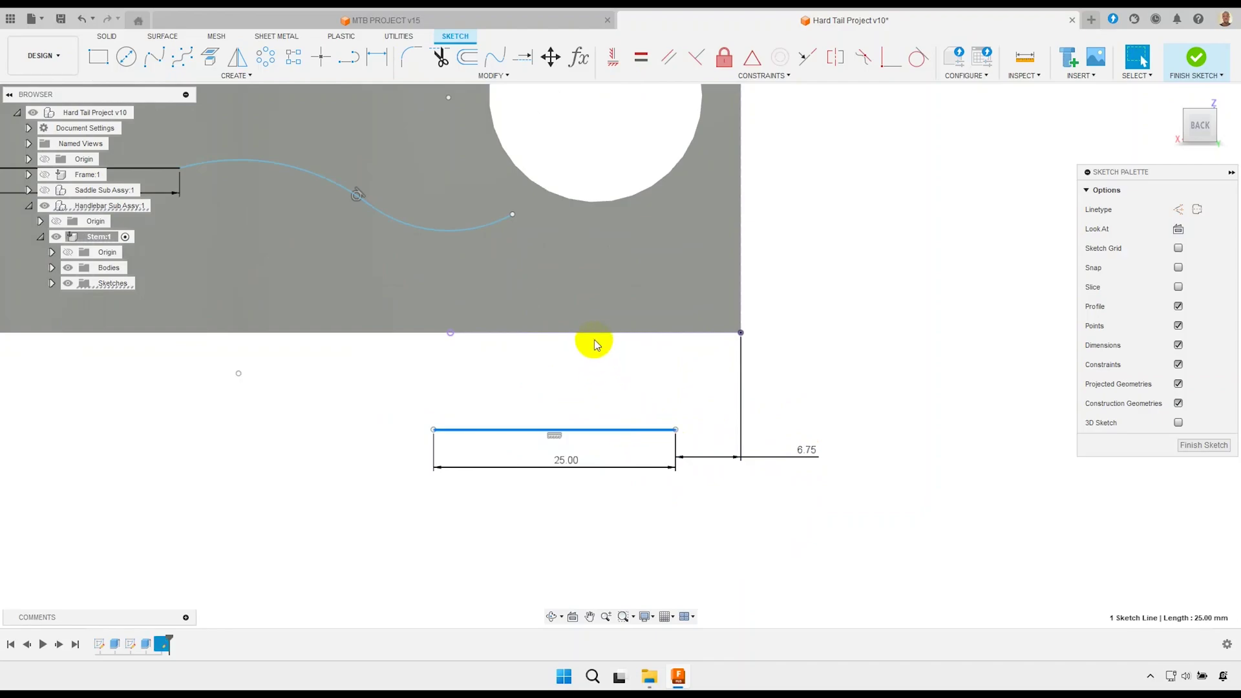
Apply a Collinear constraint between the 25 mm line and the rectangle's bottom edge.
{"action": "right_click", "coordinate": [652, 347]}
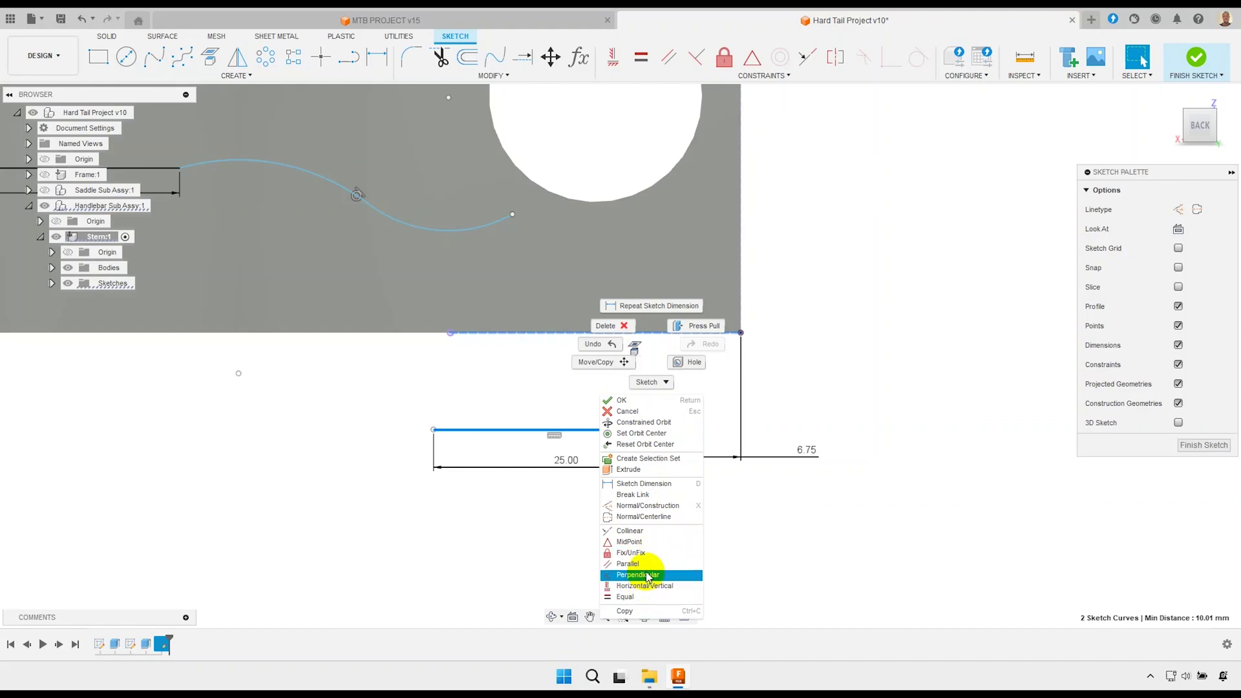
{"action": "left_click", "coordinate": [630, 530]}
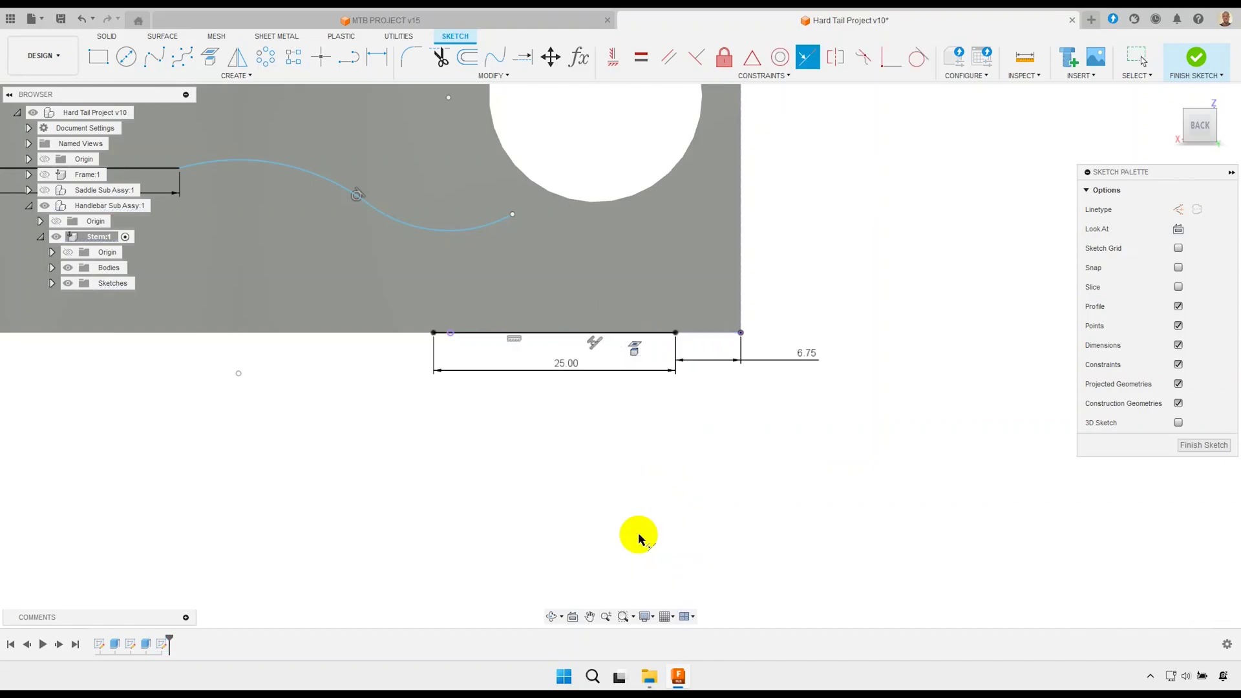
{"action": "right_click", "coordinate": [695, 448]}
{"action": "key", "text": "Escape"}
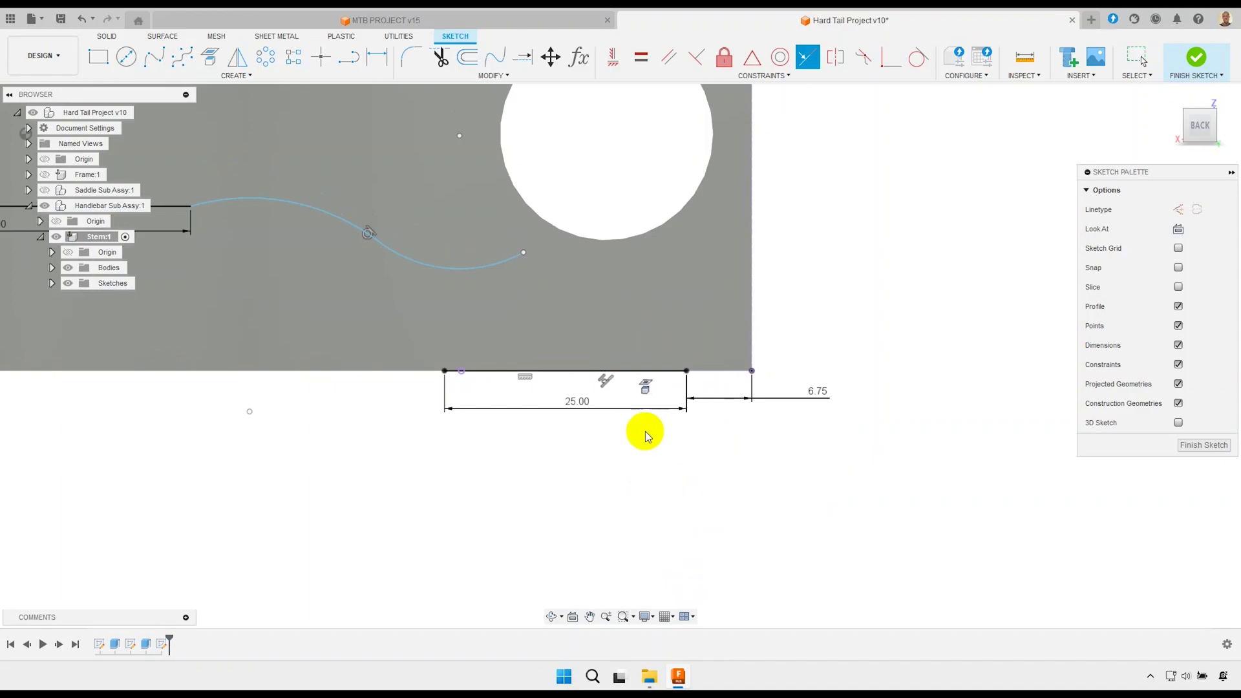
{"action": "middle_click_drag", "start_coordinate": [607, 430], "coordinate": [631, 471]}
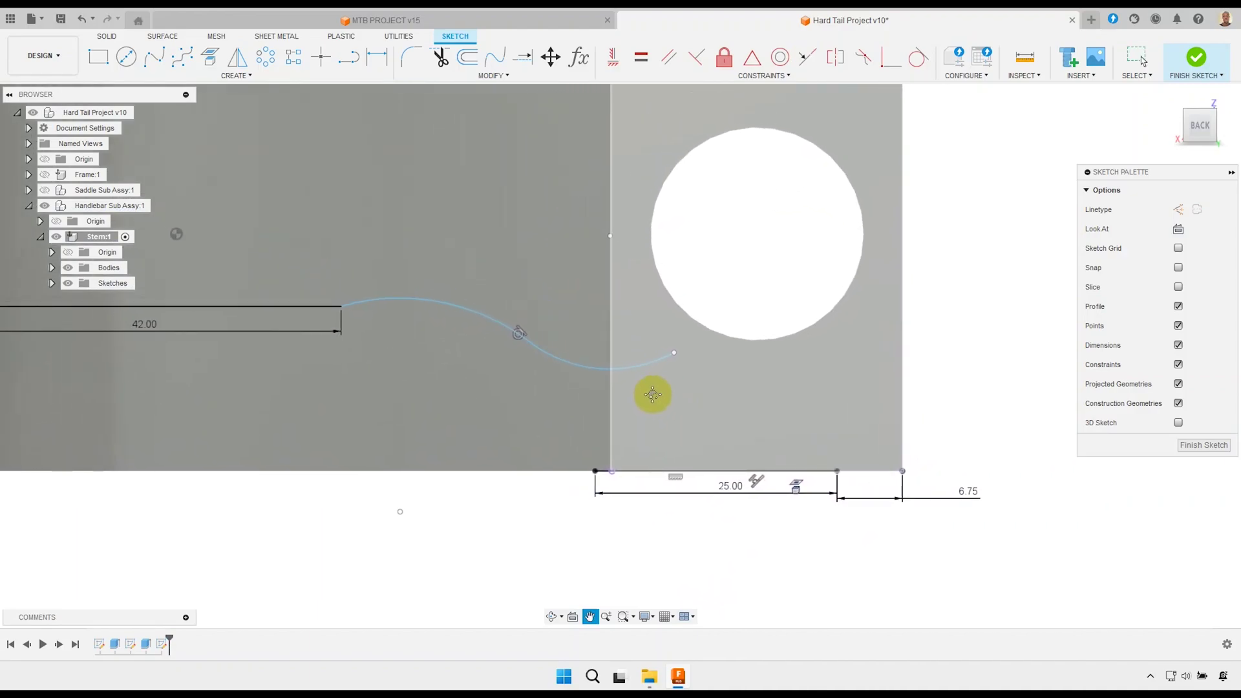
Make the S-curve's upper arc tangent to the 42 mm line.
{"action": "left_click", "coordinate": [417, 299]}
{"action": "left_click", "coordinate": [327, 306], "text": "shift"}
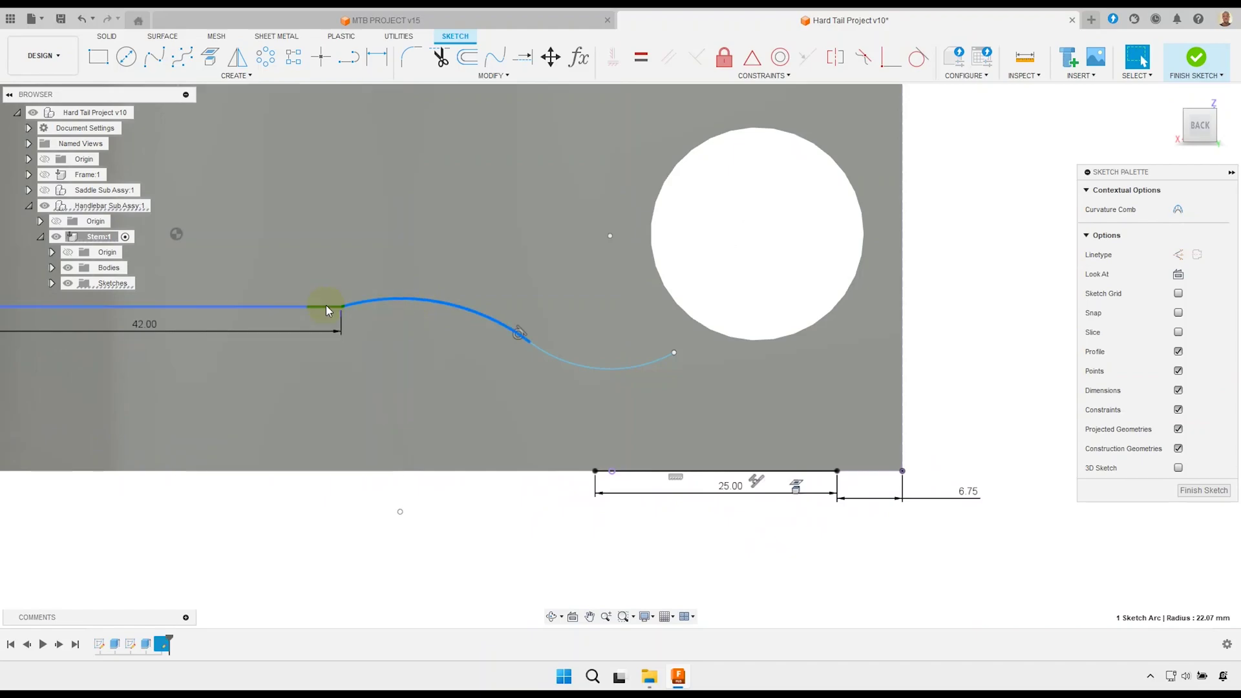
{"action": "right_click", "coordinate": [383, 509]}
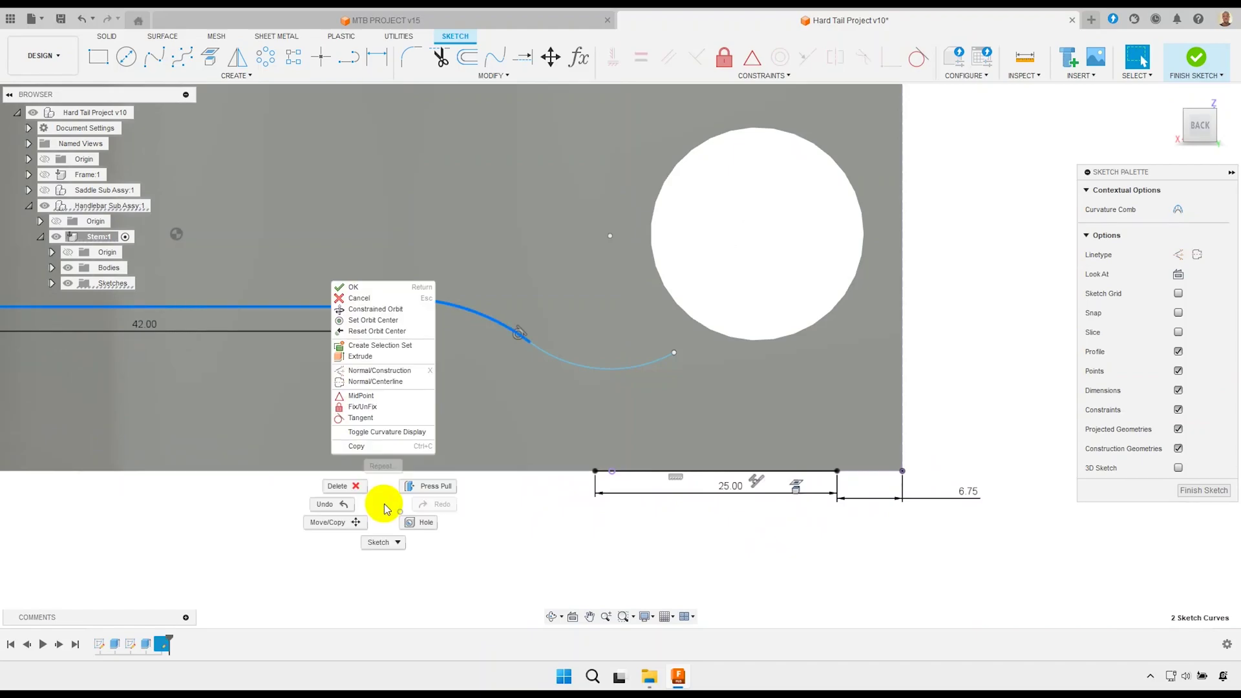
{"action": "left_click", "coordinate": [368, 426]}
{"action": "right_click", "coordinate": [670, 414]}
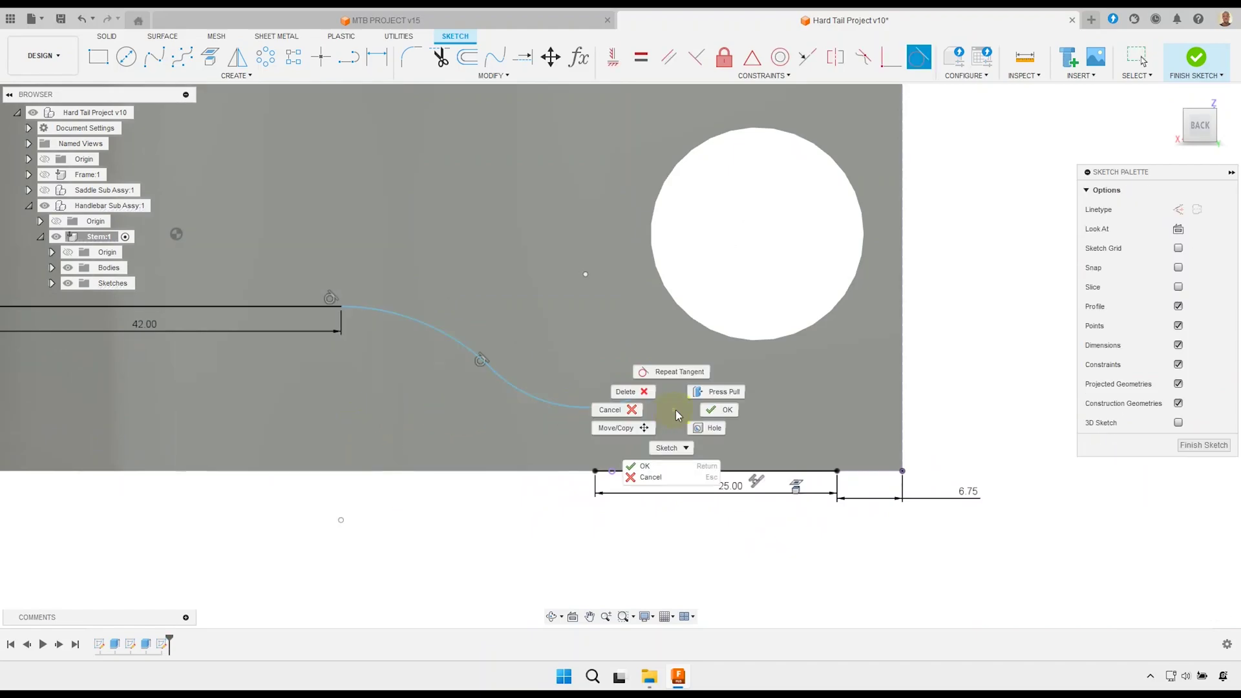
{"action": "left_click", "coordinate": [713, 414]}
Join the curve's lower end to the 25 mm line's left end and make them tangent.
{"action": "left_click", "coordinate": [643, 395]}
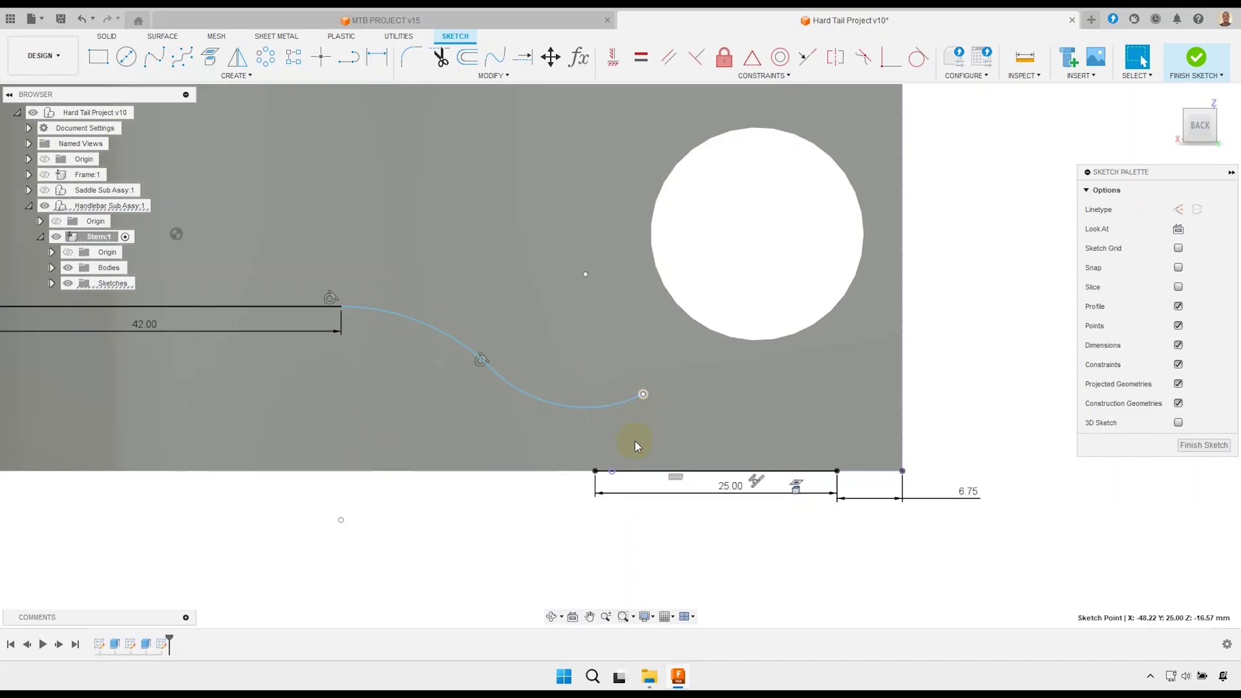
{"action": "left_click", "coordinate": [596, 470], "text": "shift"}
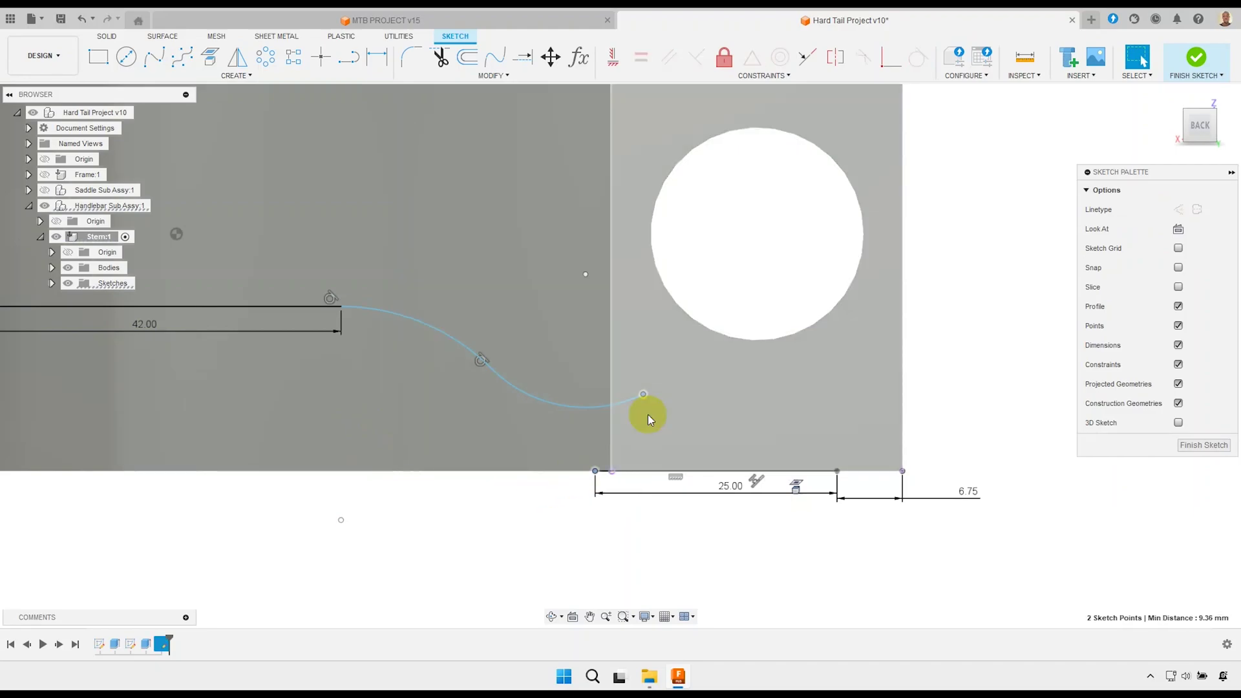
{"action": "left_click", "coordinate": [886, 62]}
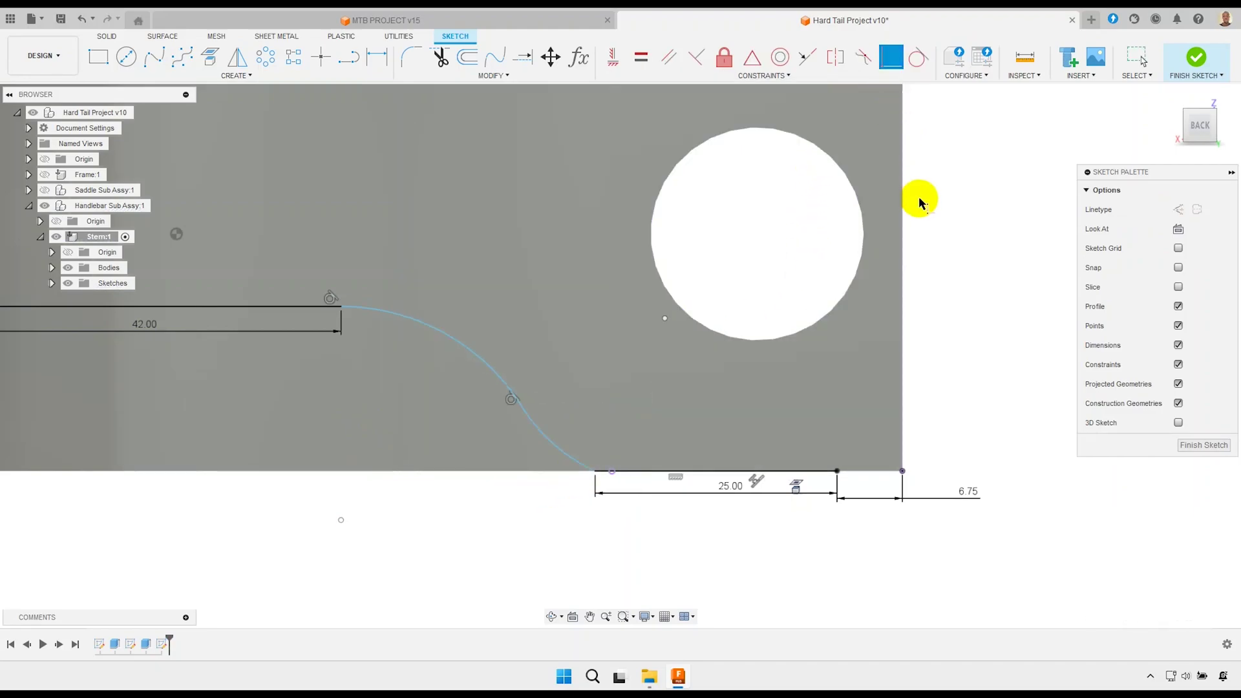
{"action": "right_click", "coordinate": [942, 296]}
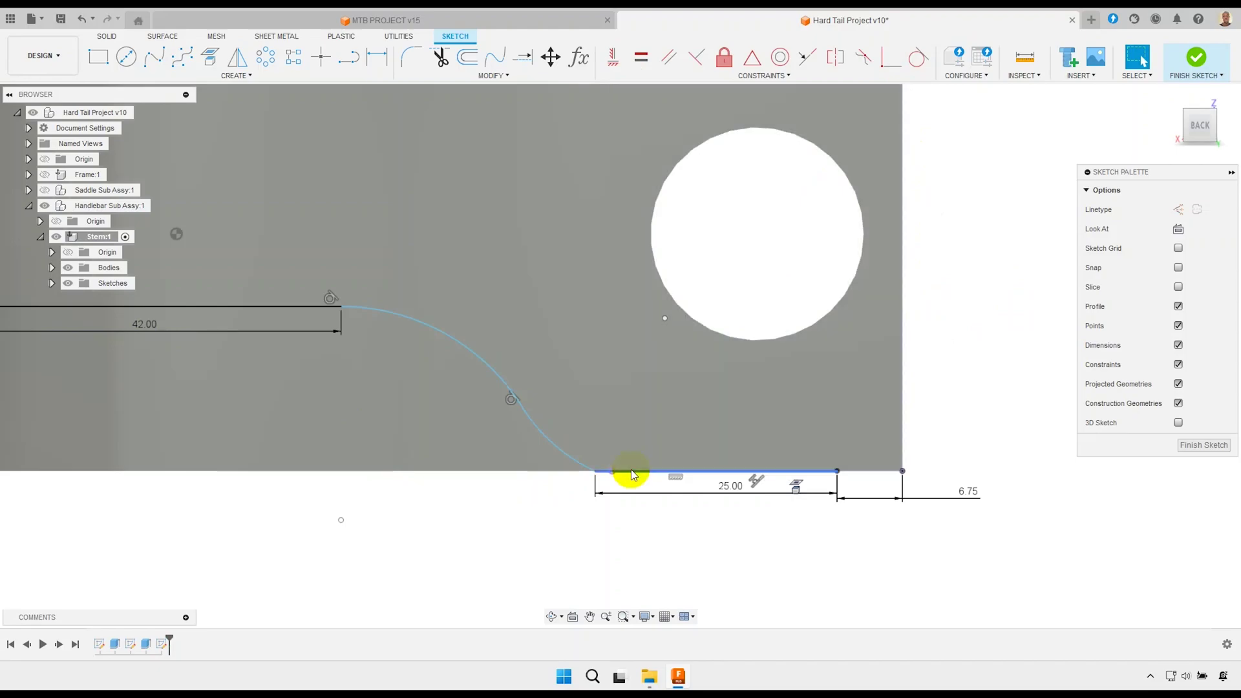
{"action": "left_click", "coordinate": [631, 471]}
{"action": "left_click", "coordinate": [573, 457], "text": "shift"}
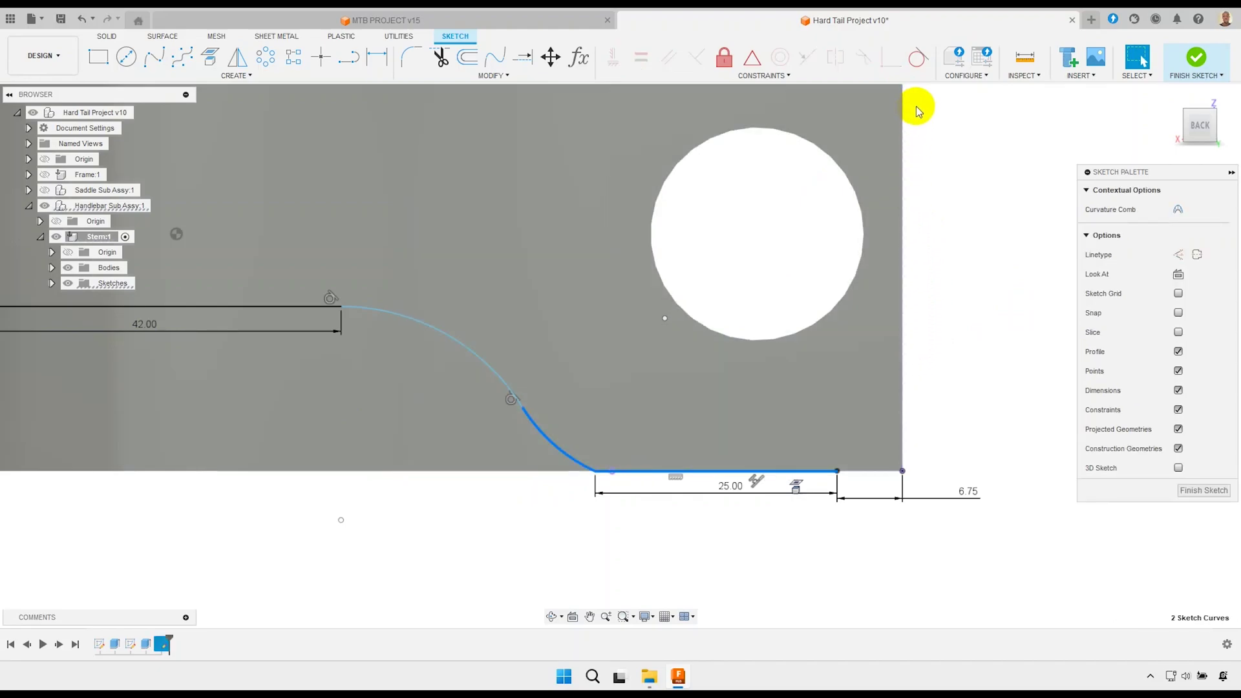
{"action": "left_click", "coordinate": [919, 58]}
{"action": "right_click", "coordinate": [485, 476]}
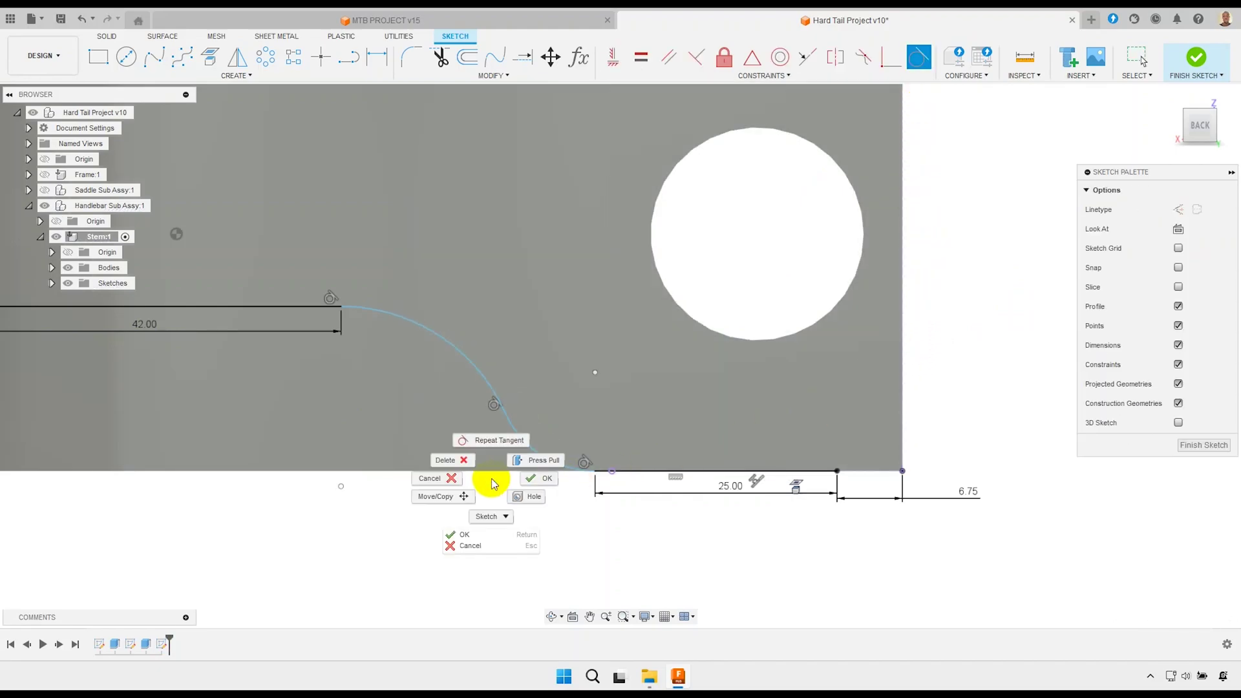
{"action": "left_click", "coordinate": [521, 476]}
Drag the S-curve's middle point up-left to reshape the blend.
{"action": "middle_click_drag", "start_coordinate": [448, 406], "coordinate": [489, 418]}
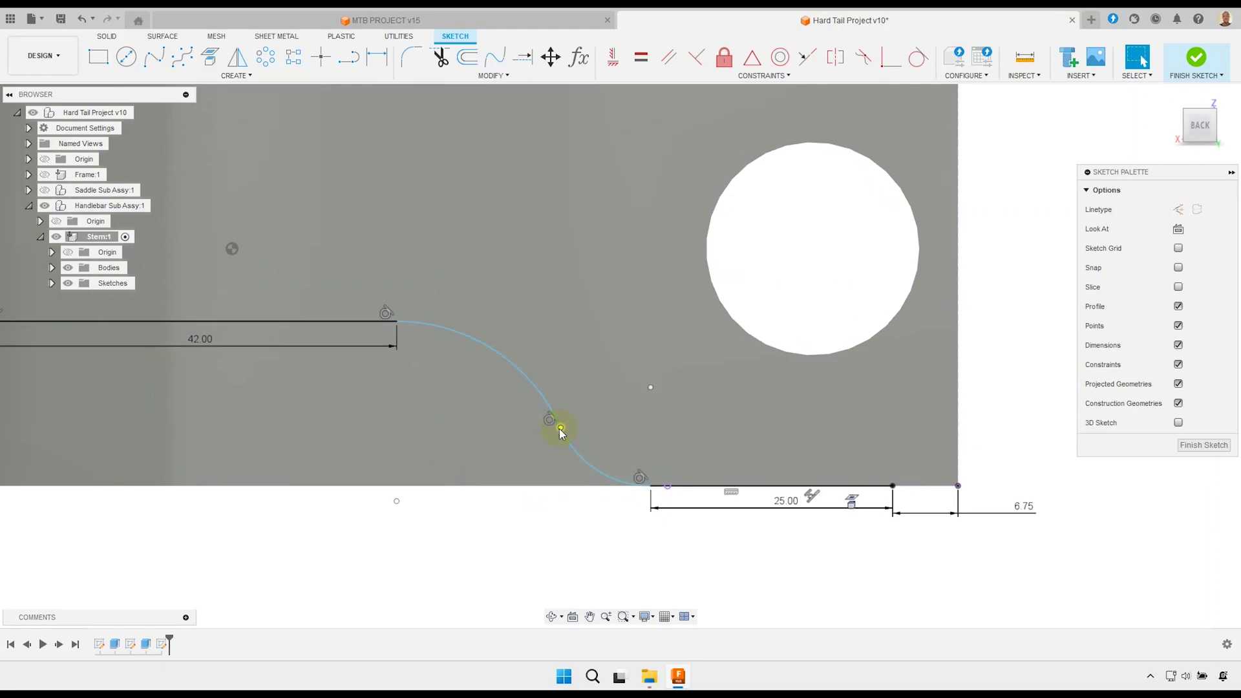
{"action": "left_click_drag", "start_coordinate": [560, 427], "coordinate": [553, 389]}
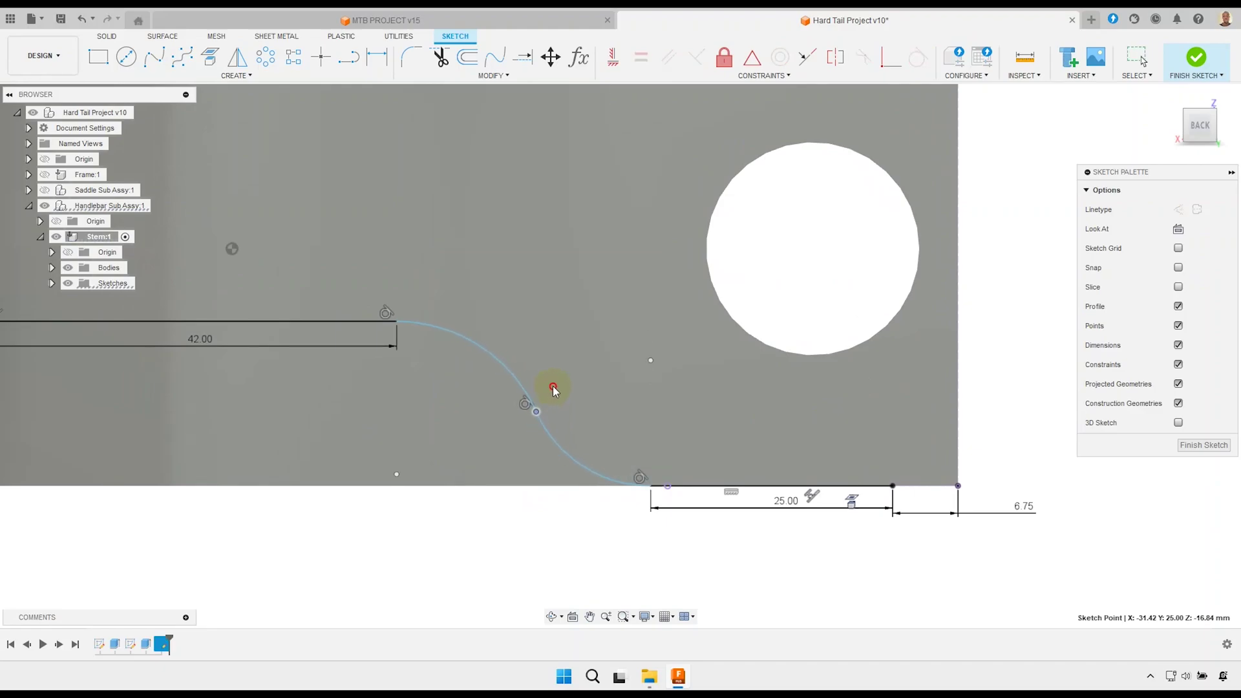
{"action": "scroll", "coordinate": [543, 375], "scroll_direction": "down", "scroll_amount": 3}
{"action": "middle_click_drag", "start_coordinate": [463, 454], "coordinate": [541, 472]}
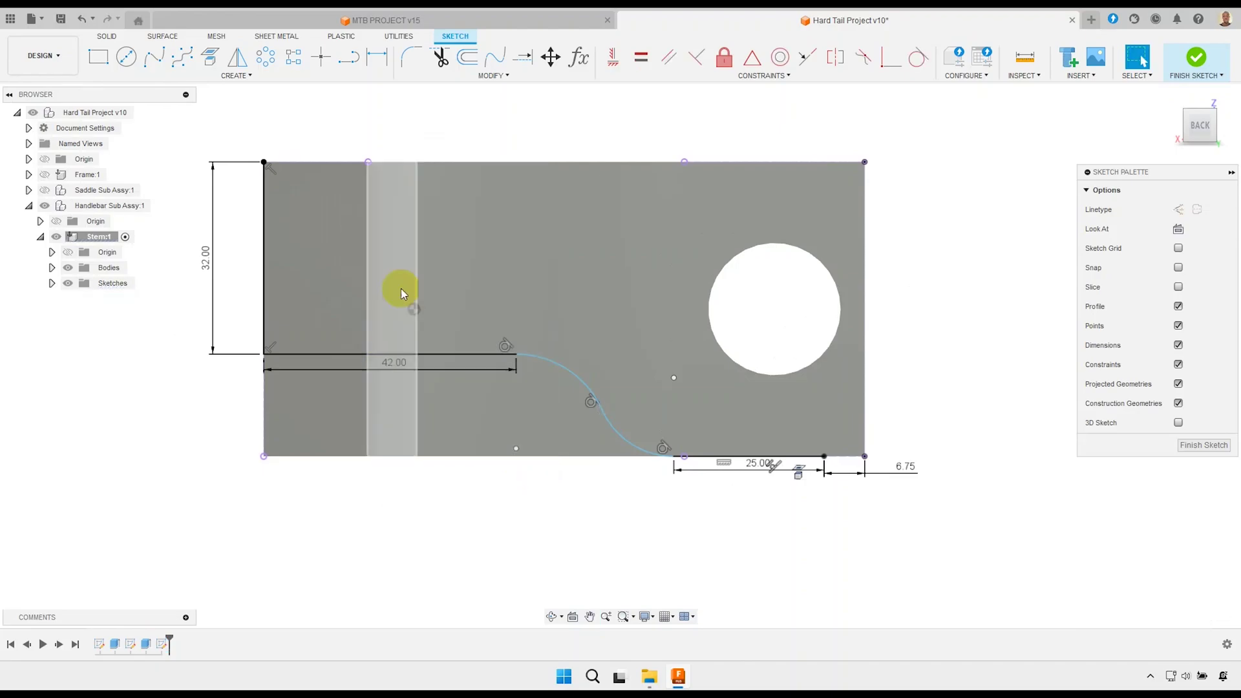
Dimension the S-curve's upper arc to R10.
{"action": "left_click", "coordinate": [379, 56]}
{"action": "left_click", "coordinate": [590, 387]}
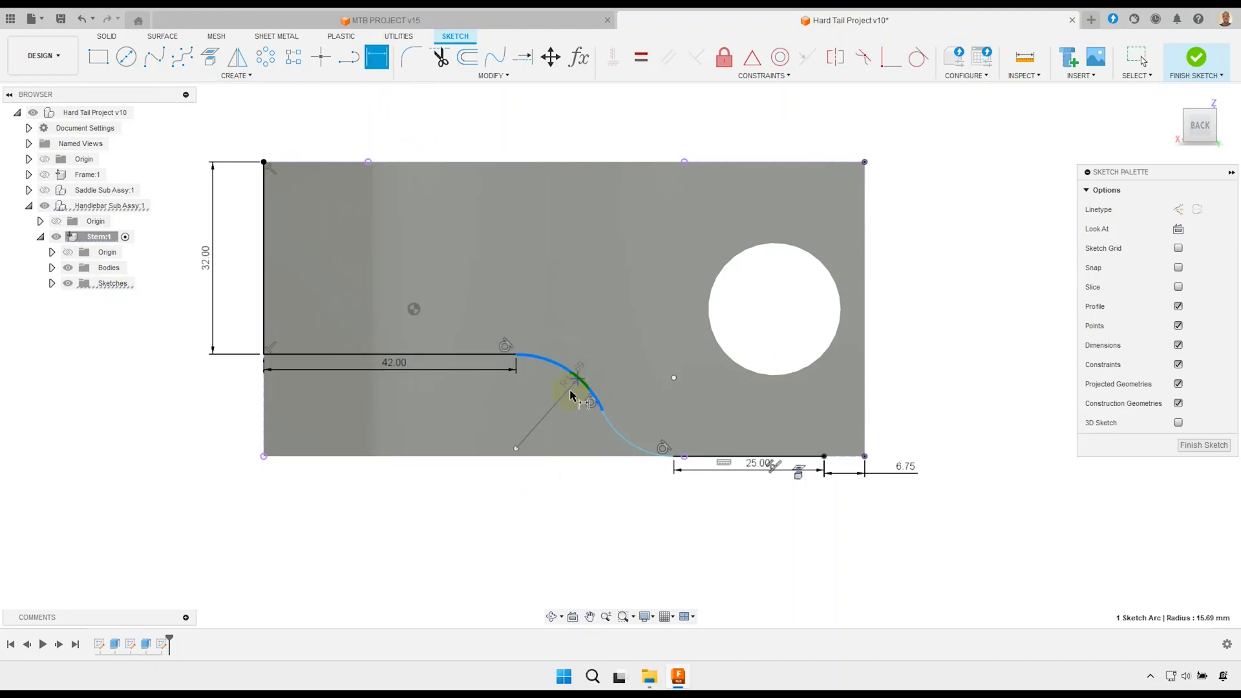
{"action": "left_click", "coordinate": [547, 455]}
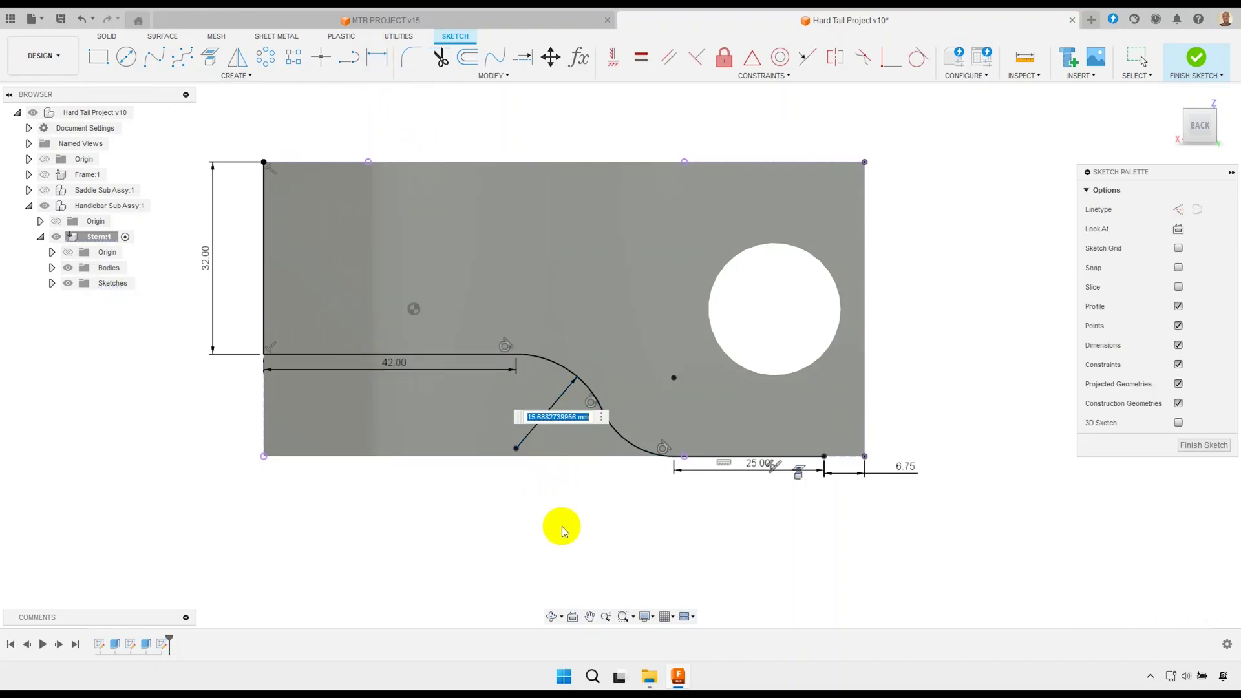
{"action": "type", "text": "10"}
{"action": "key", "text": "Return"}
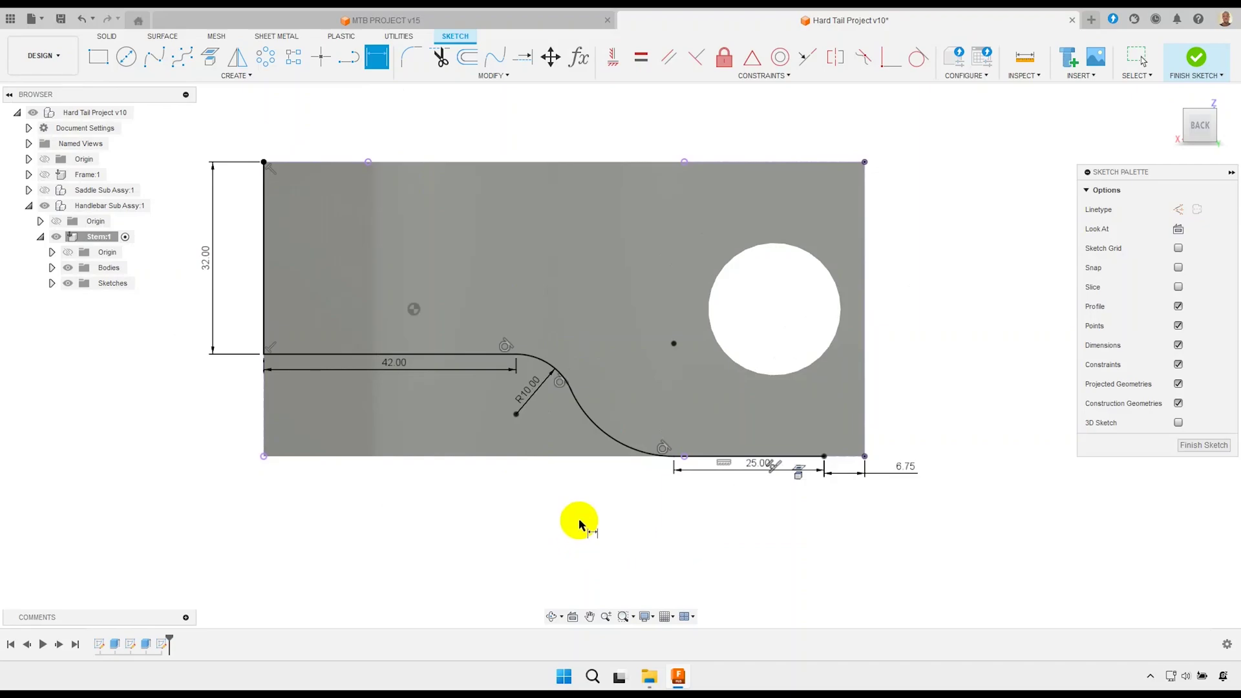
{"action": "scroll", "coordinate": [600, 495], "scroll_direction": "up", "scroll_amount": 1}
{"action": "scroll", "coordinate": [600, 494], "scroll_direction": "up", "scroll_amount": 2}
Add a driven R18.77 reference dimension to the lower arc, placed below the curve.
{"action": "left_click", "coordinate": [601, 412]}
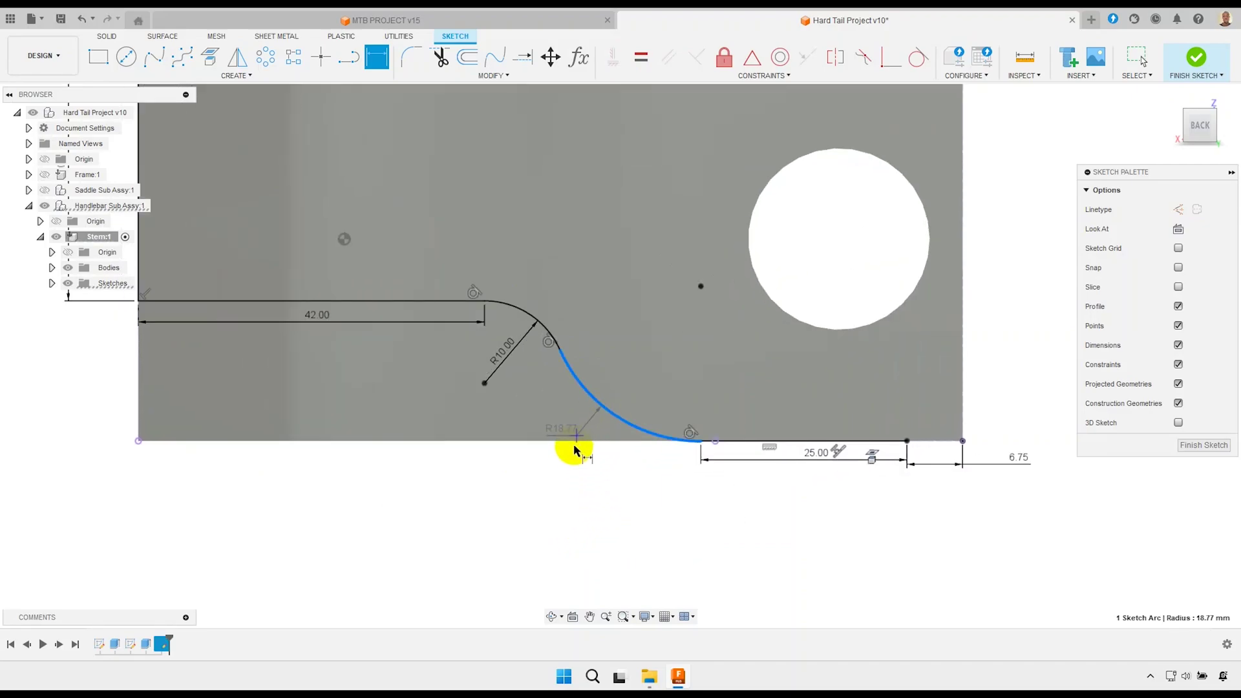
{"action": "left_click", "coordinate": [576, 472]}
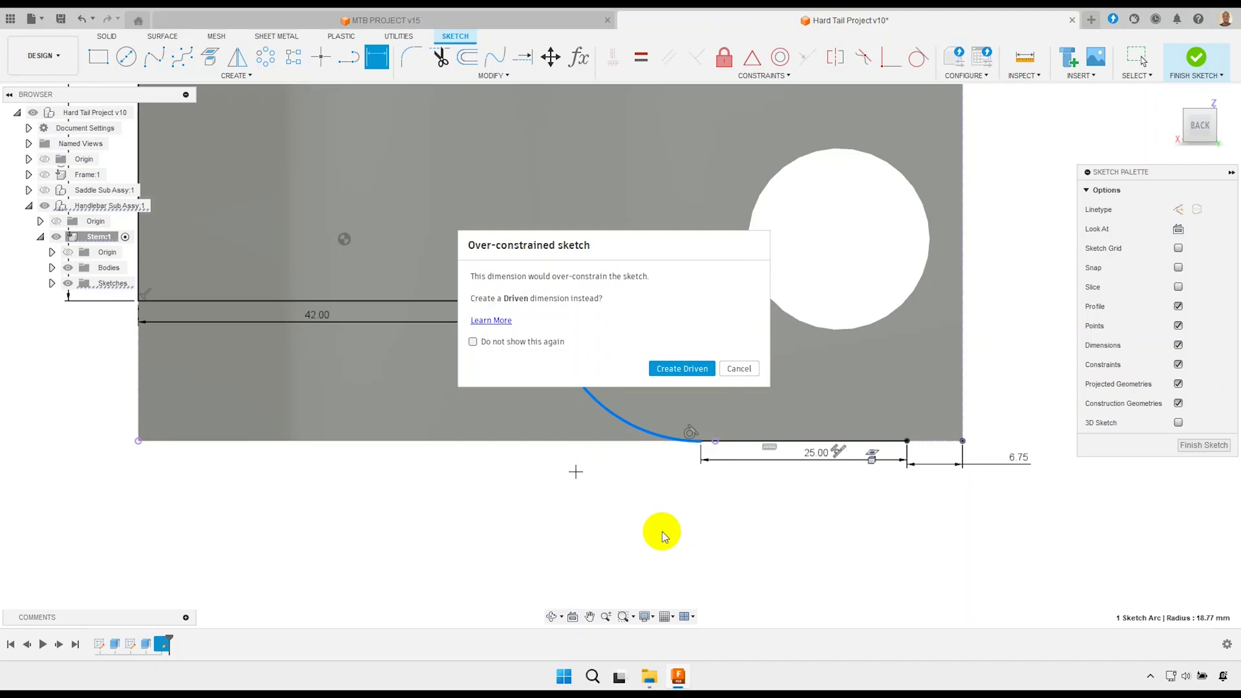
{"action": "left_click", "coordinate": [683, 367]}
{"action": "scroll", "coordinate": [584, 440], "scroll_direction": "up", "scroll_amount": 3}
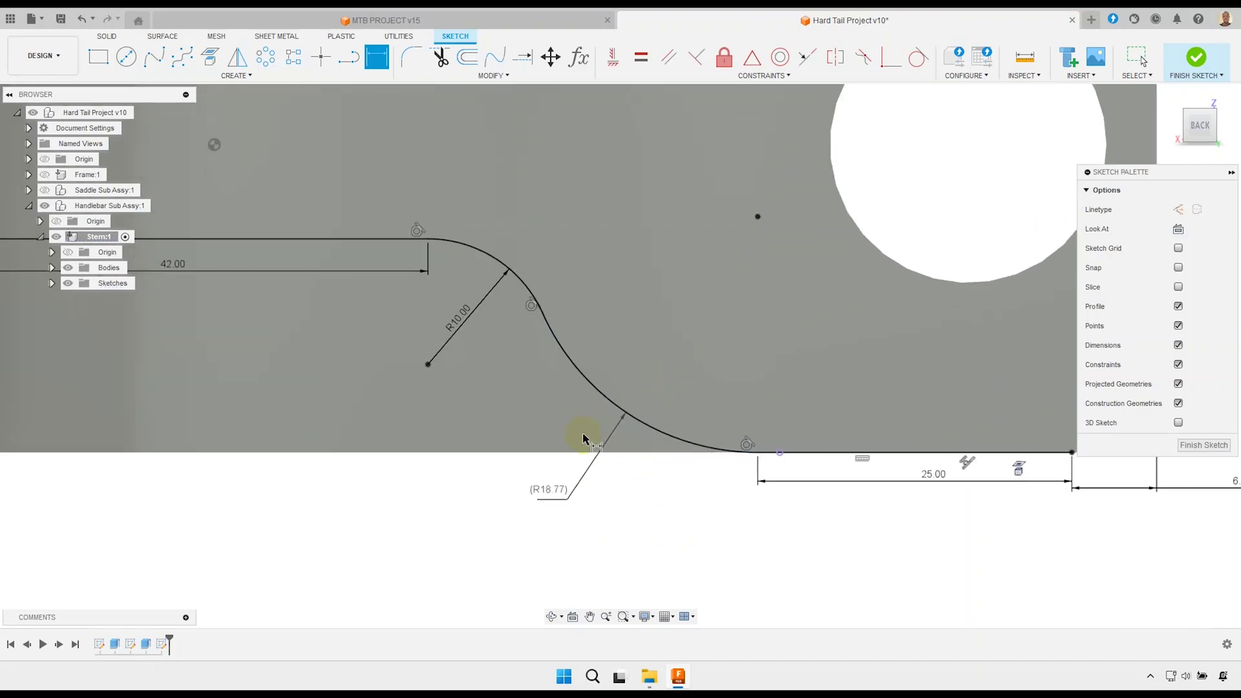
{"action": "right_click", "coordinate": [615, 488]}
{"action": "left_click", "coordinate": [659, 491]}
{"action": "mouse_move", "coordinate": [568, 488]}
{"action": "left_mouse_down"}
{"action": "mouse_move", "coordinate": [584, 470]}
{"action": "mouse_move", "coordinate": [601, 492]}
{"action": "left_mouse_up"}
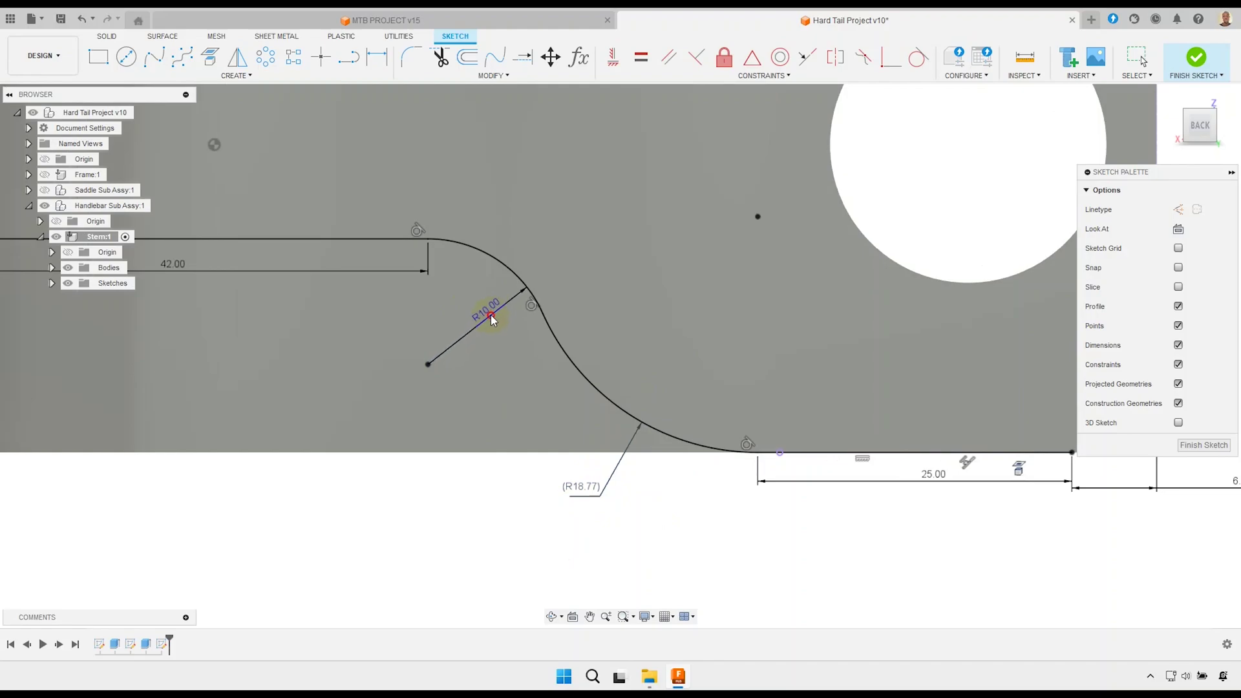
{"action": "scroll", "coordinate": [566, 421], "scroll_direction": "down", "scroll_amount": 2}
{"action": "scroll", "coordinate": [759, 465], "scroll_direction": "down", "scroll_amount": 2}
{"action": "scroll", "coordinate": [840, 449], "scroll_direction": "down", "scroll_amount": 2}
{"action": "middle_click_drag", "start_coordinate": [840, 449], "coordinate": [819, 448]}
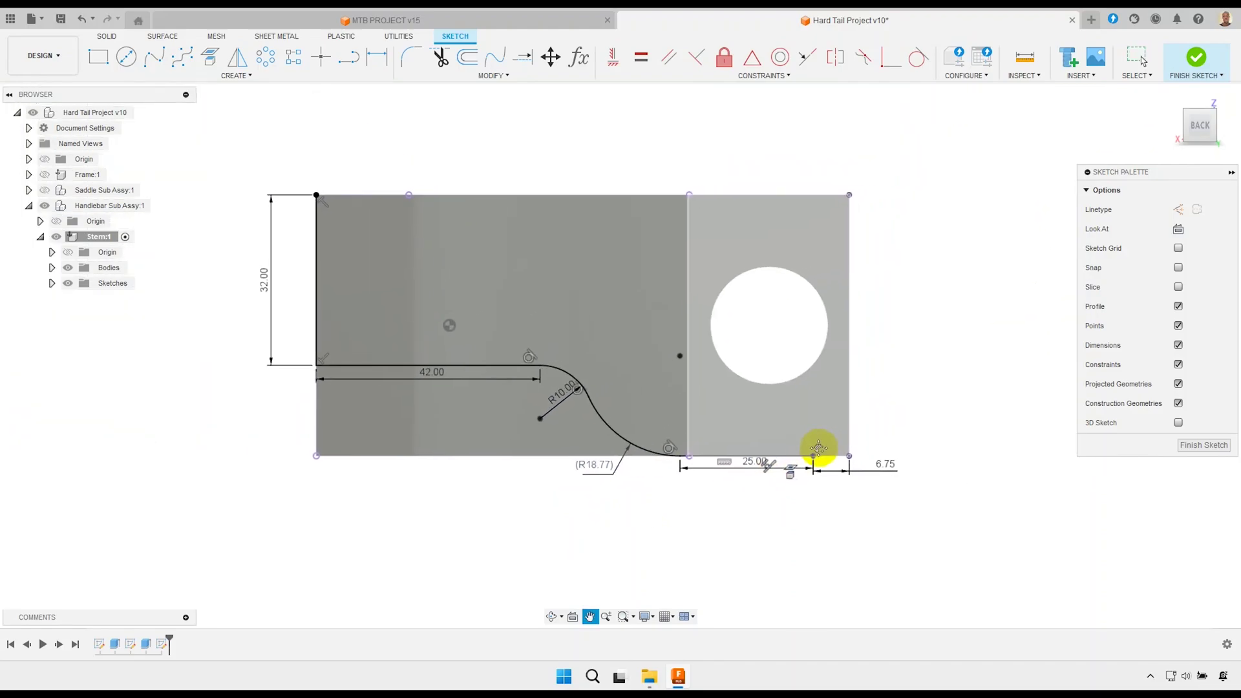
{"action": "scroll", "coordinate": [815, 450], "scroll_direction": "up", "scroll_amount": 2}
{"action": "key", "text": "Escape"}
{"action": "scroll", "coordinate": [776, 460], "scroll_direction": "up", "scroll_amount": 1}
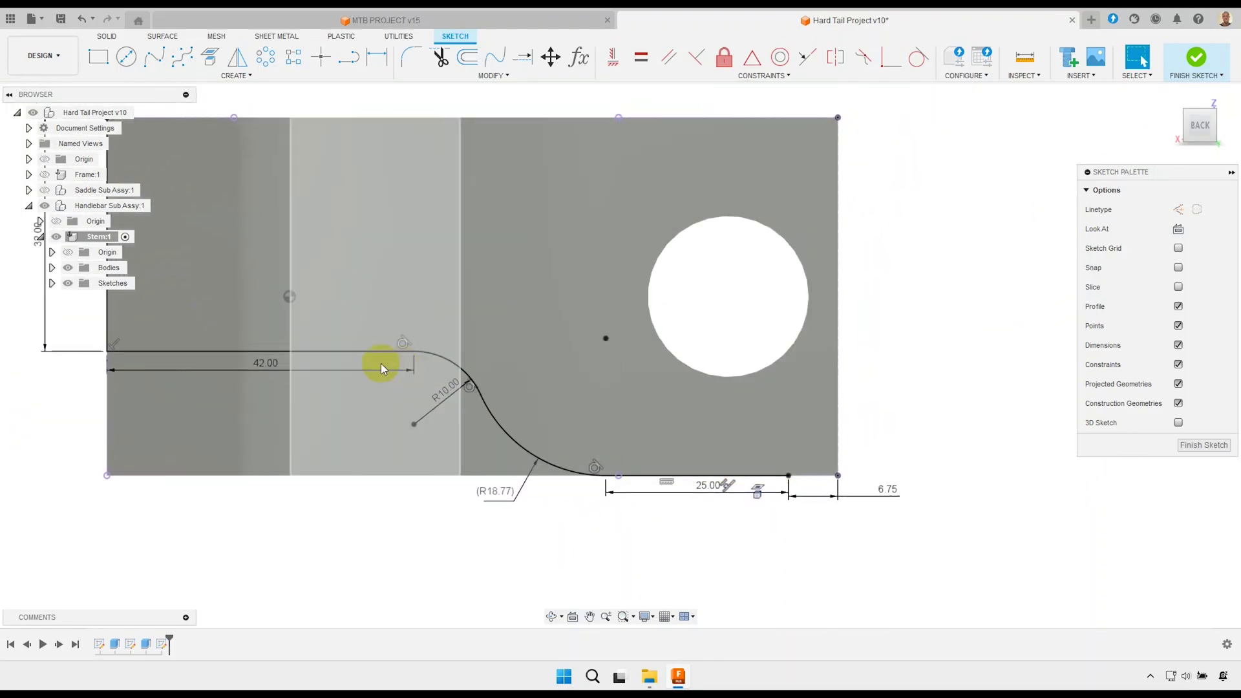
Draw an arc across the stem's right end, from the top edge downward.
{"action": "left_click", "coordinate": [240, 76]}
{"action": "mouse_move", "coordinate": [151, 128]}
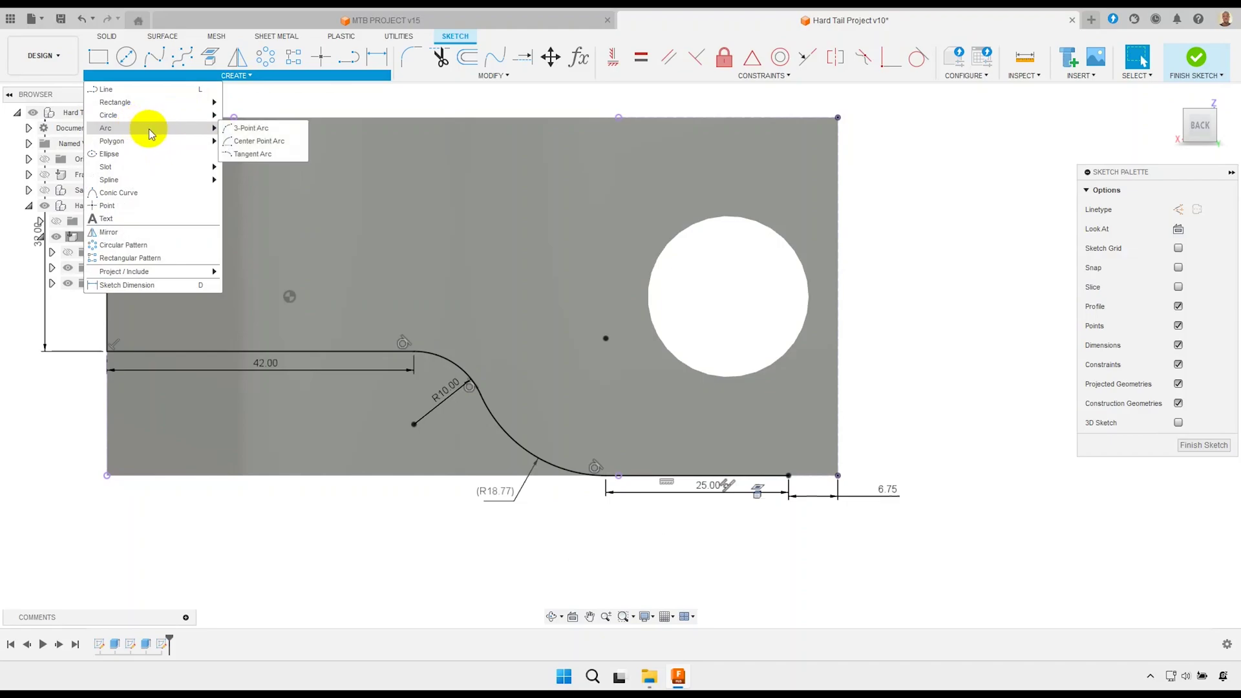
{"action": "left_click", "coordinate": [265, 141]}
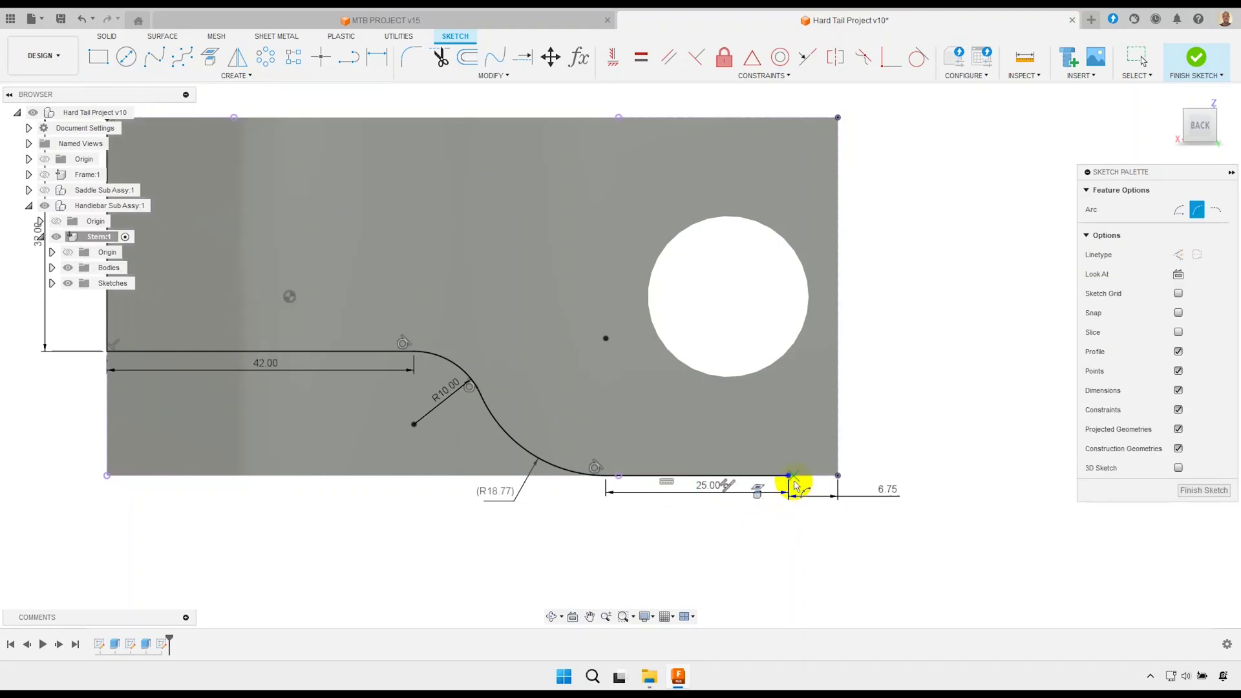
{"action": "left_click", "coordinate": [779, 117]}
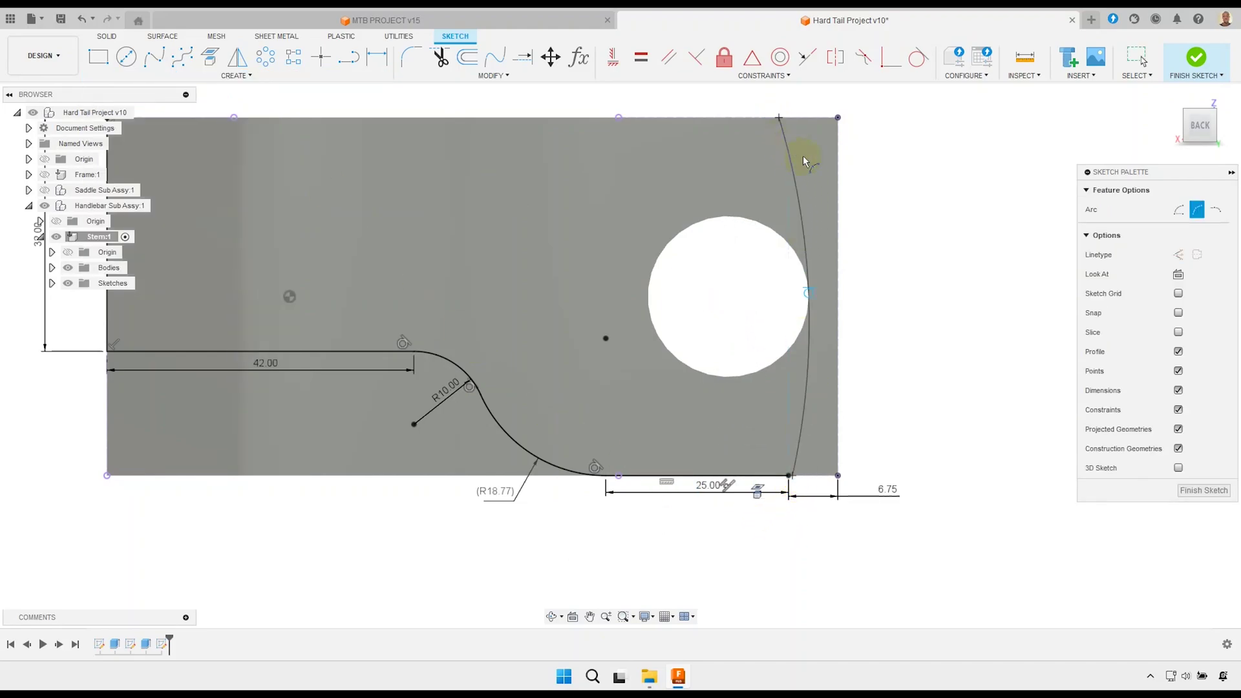
{"action": "right_click", "coordinate": [910, 250]}
{"action": "left_click", "coordinate": [942, 247]}
{"action": "scroll", "coordinate": [892, 296], "scroll_direction": "up", "scroll_amount": 2}
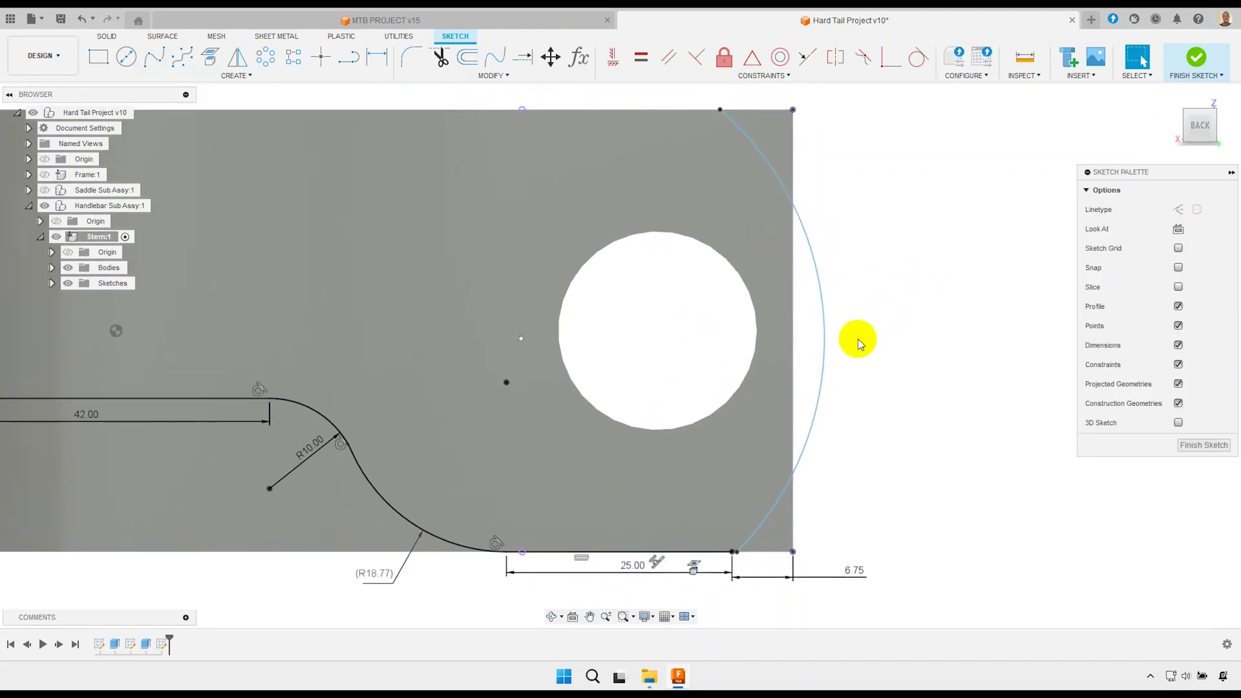
Make the end arc tangent to the right vertical edge with vertically aligned endpoints.
{"action": "left_click", "coordinate": [826, 334]}
{"action": "left_click", "coordinate": [793, 341], "text": "shift"}
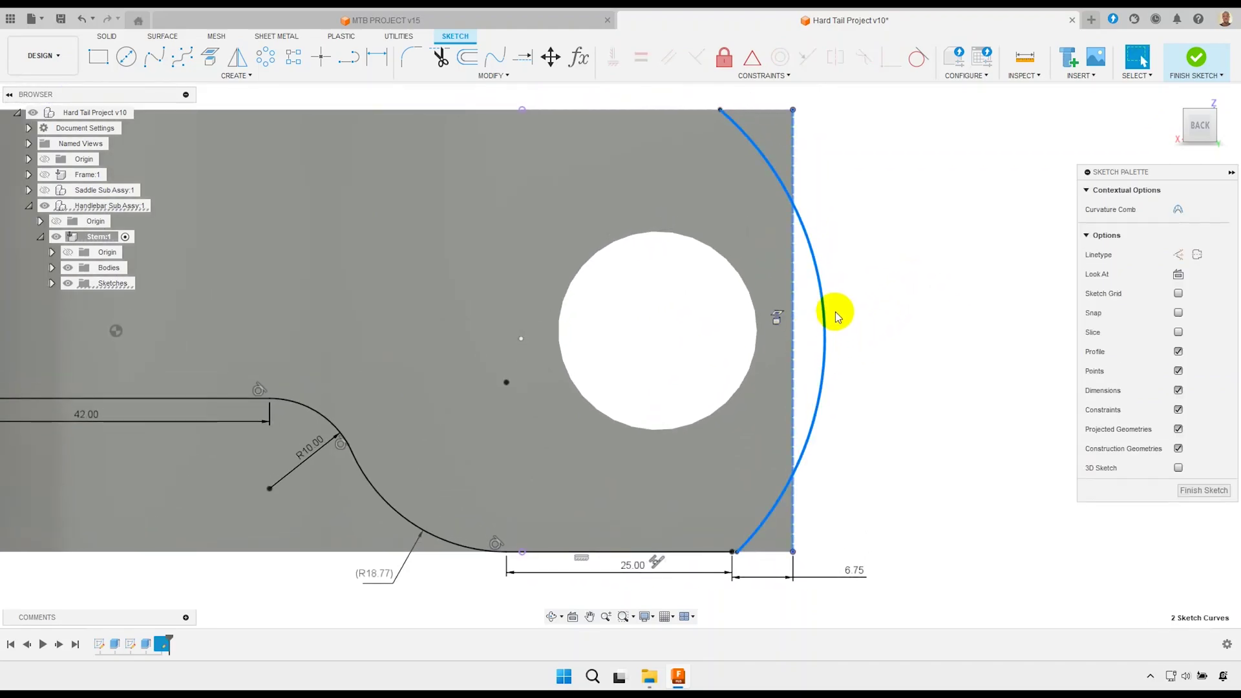
{"action": "left_click", "coordinate": [916, 58]}
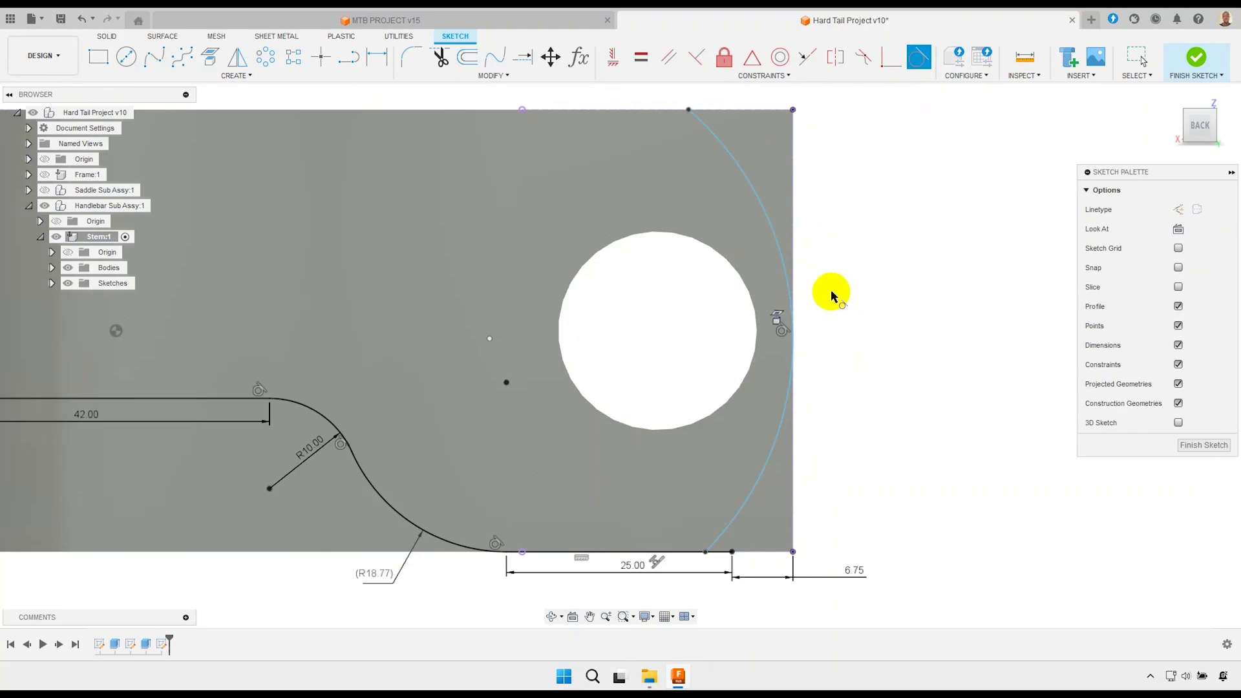
{"action": "right_click", "coordinate": [859, 292]}
{"action": "left_click", "coordinate": [878, 291]}
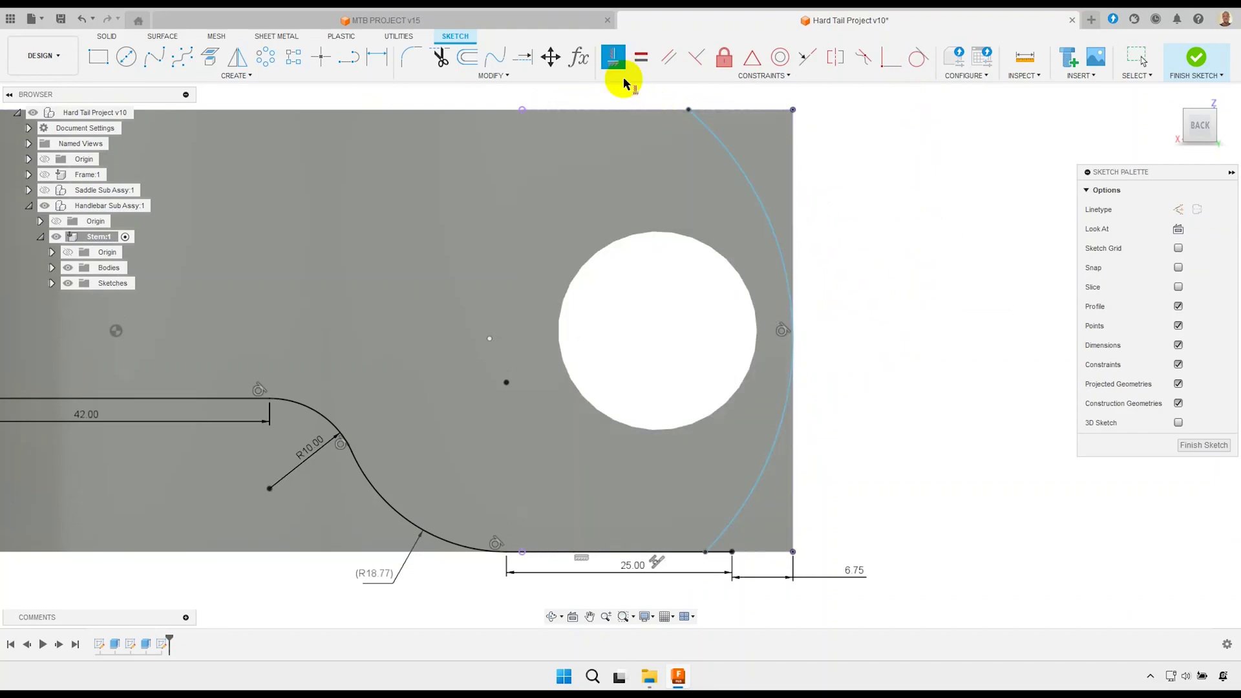
{"action": "left_click", "coordinate": [689, 109]}
{"action": "left_click", "coordinate": [706, 553]}
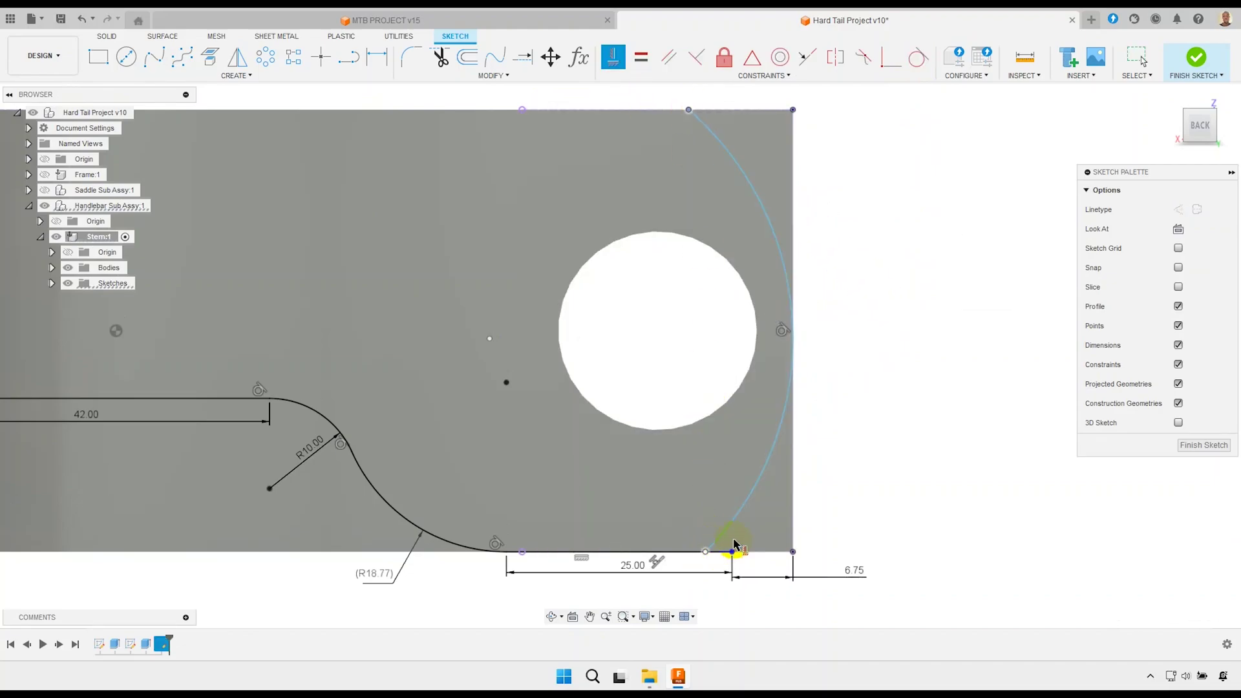
{"action": "right_click", "coordinate": [860, 333]}
{"action": "left_click", "coordinate": [883, 335]}
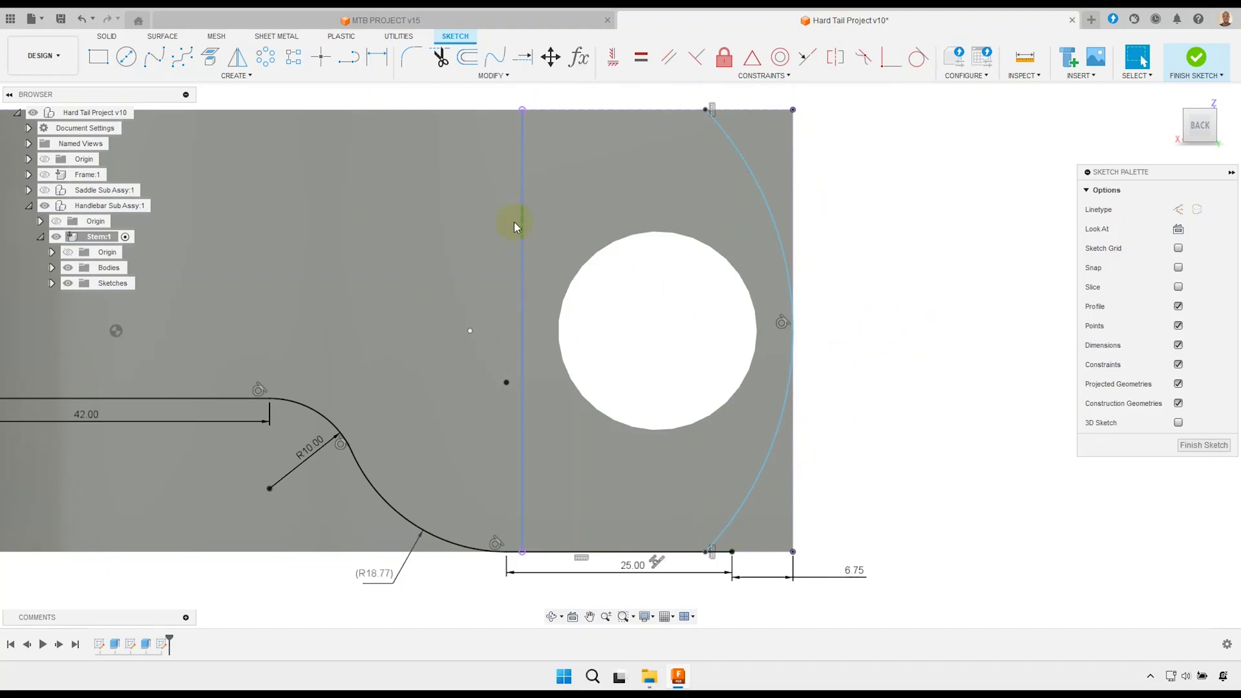
Dimension the end arc to R50.
{"action": "left_click", "coordinate": [380, 58]}
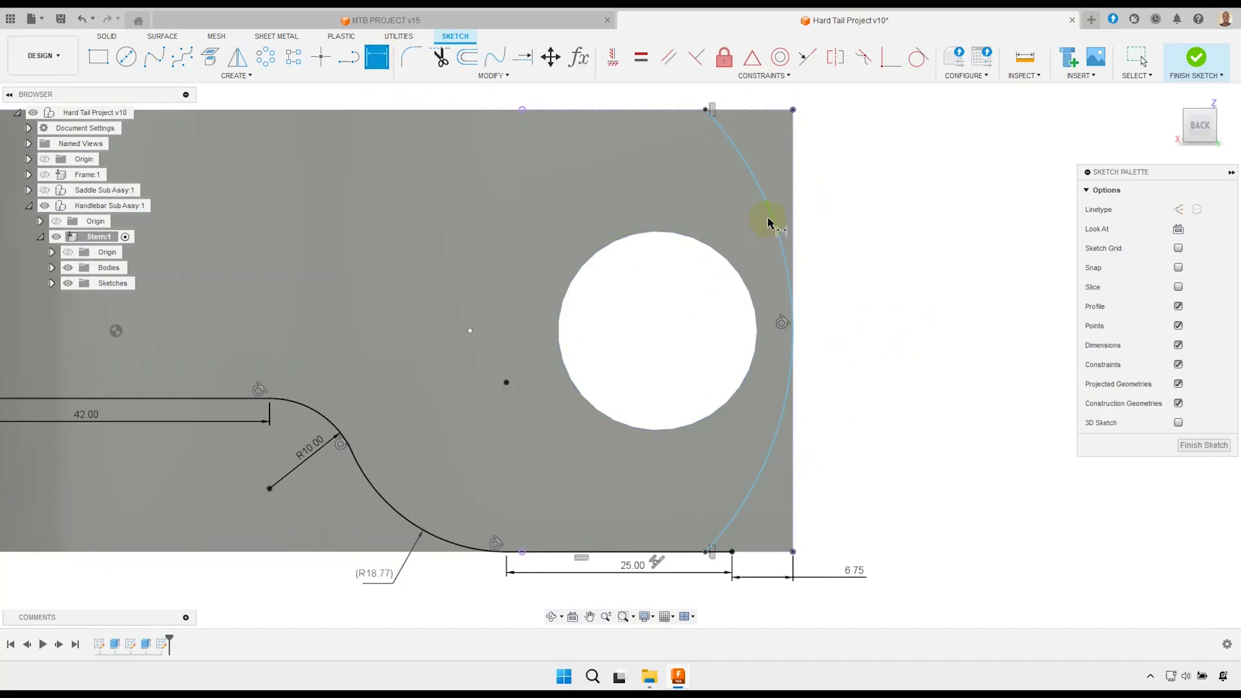
{"action": "left_click", "coordinate": [768, 223]}
{"action": "left_click", "coordinate": [836, 237]}
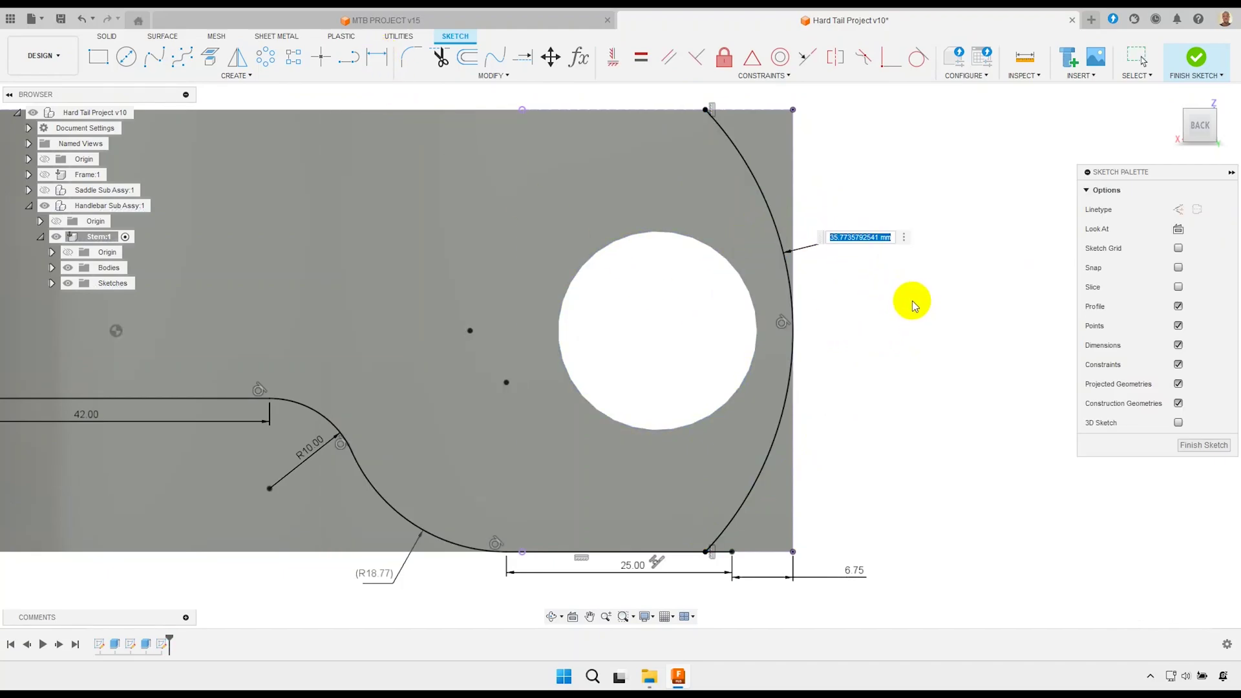
{"action": "type", "text": "50"}
{"action": "key", "text": "Return"}
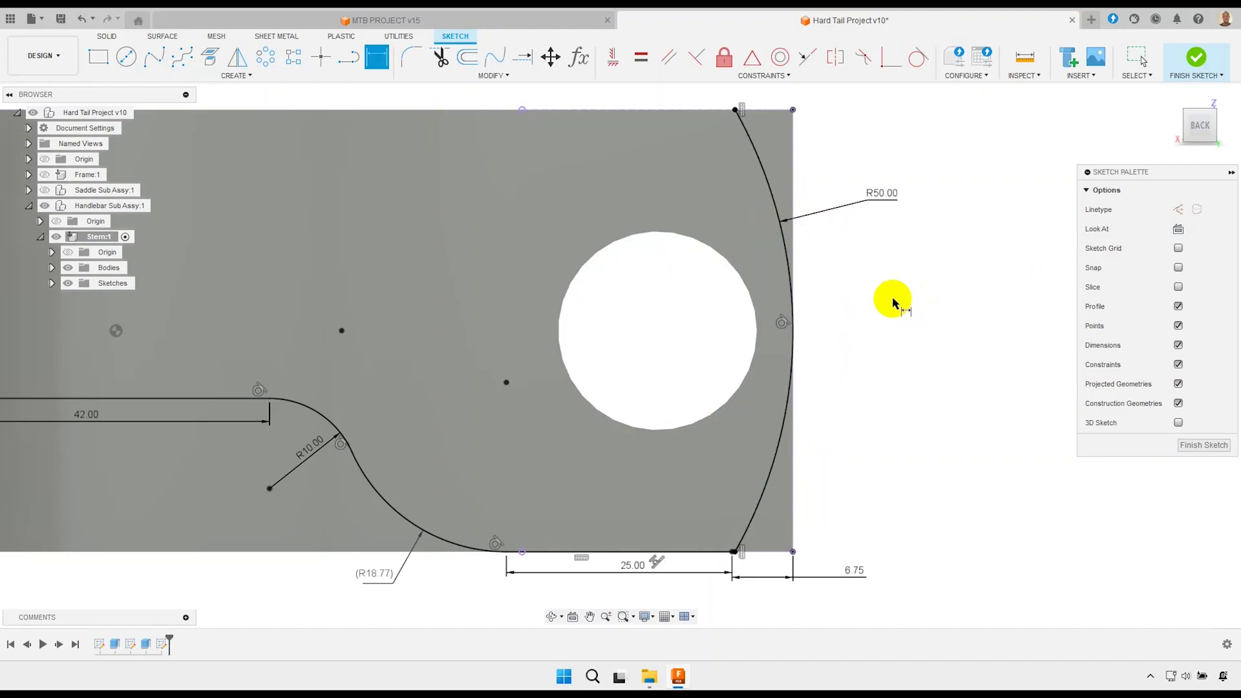
{"action": "right_click", "coordinate": [826, 283]}
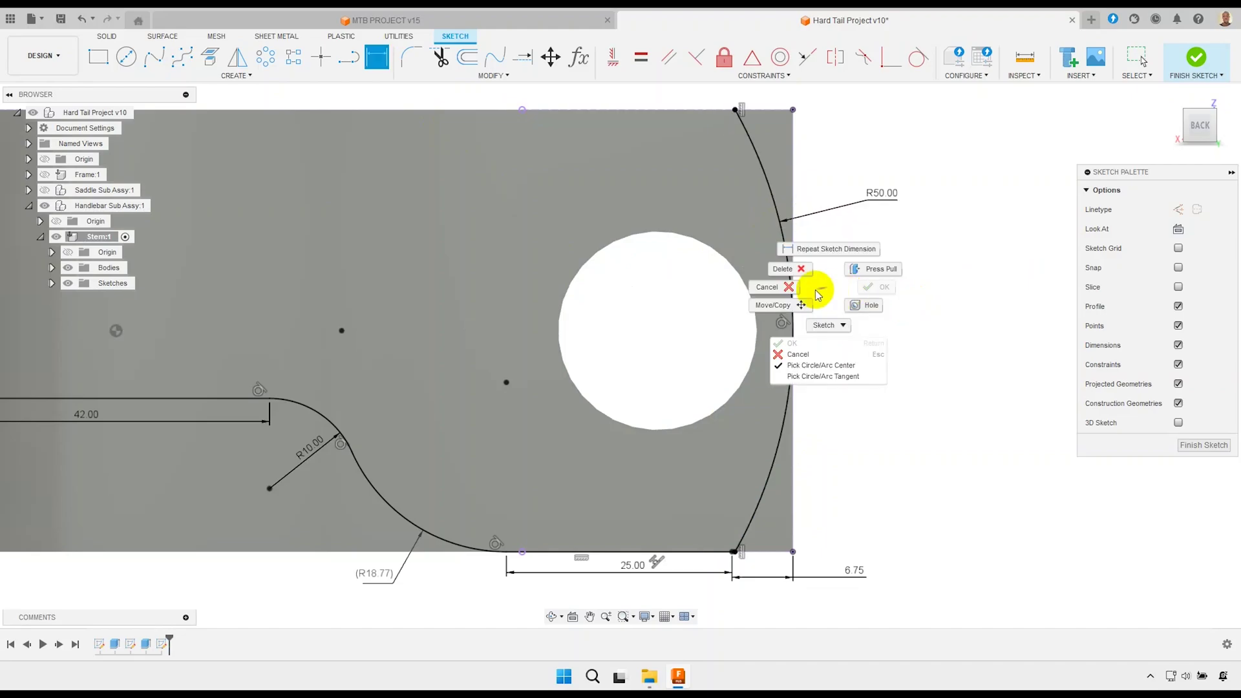
{"action": "key", "text": "Escape"}
{"action": "middle_click_drag", "start_coordinate": [826, 283], "coordinate": [844, 299]}
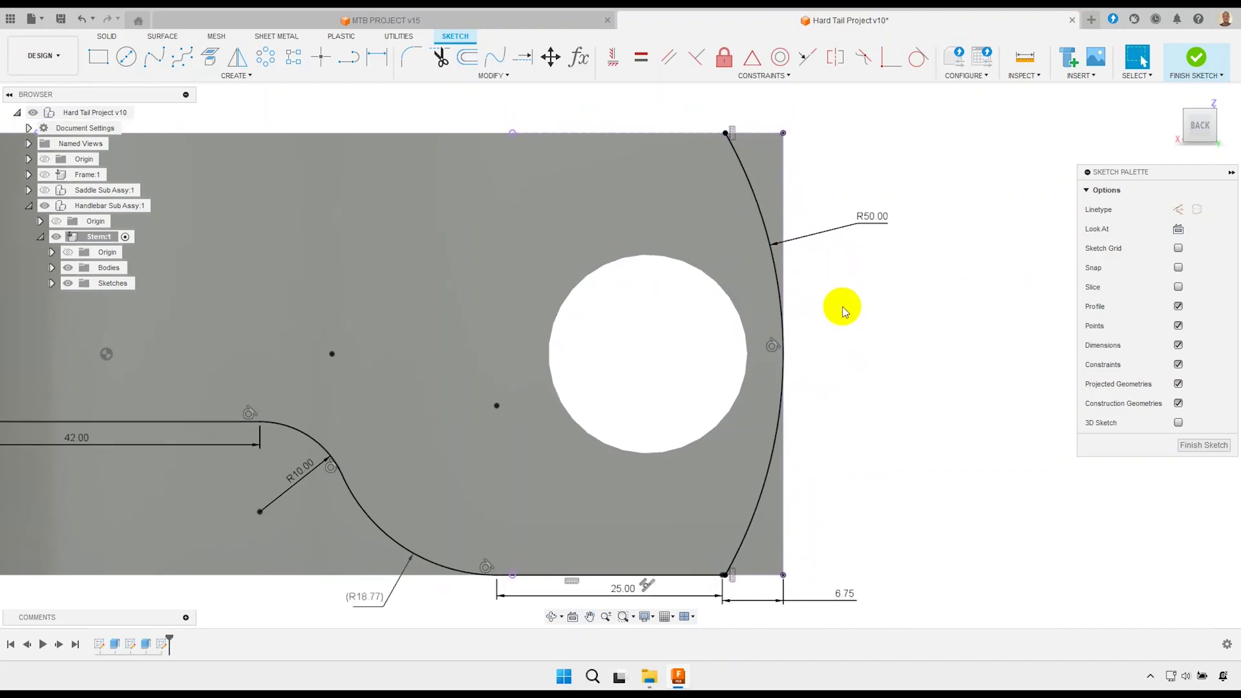
{"action": "scroll", "coordinate": [843, 306], "scroll_direction": "down", "scroll_amount": 3}
{"action": "middle_click_drag", "start_coordinate": [509, 328], "coordinate": [503, 320]}
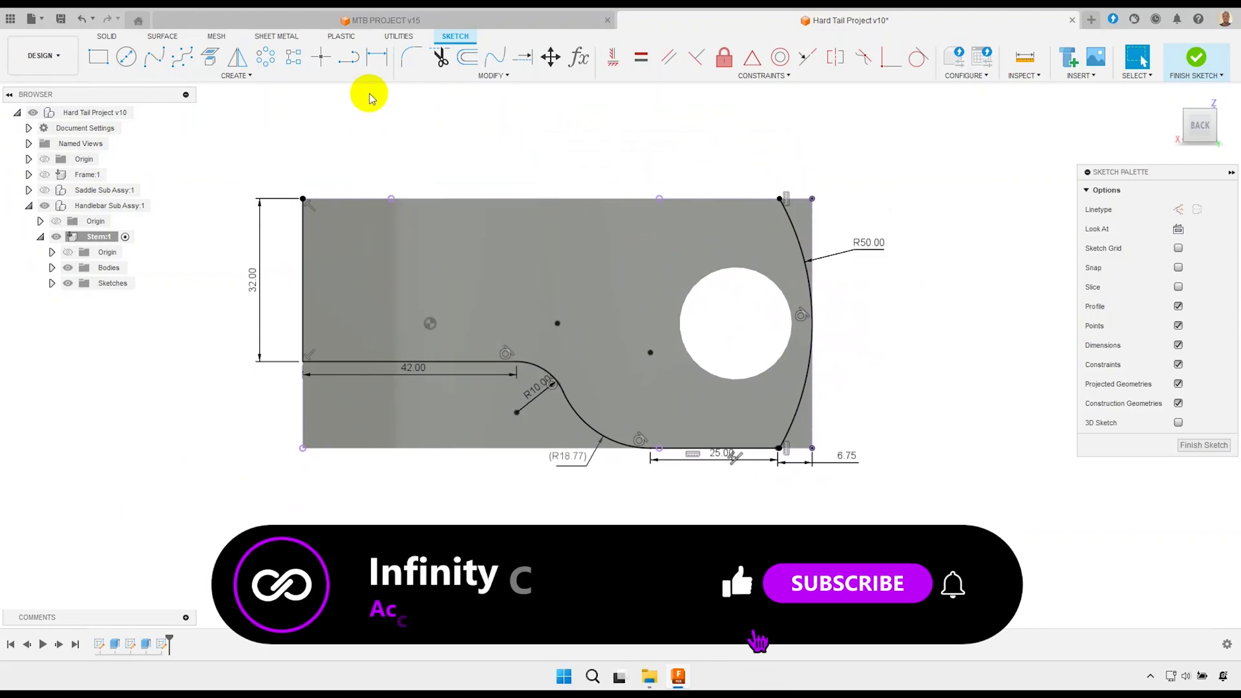
{"action": "left_click", "coordinate": [348, 57]}
{"action": "left_click", "coordinate": [299, 201]}
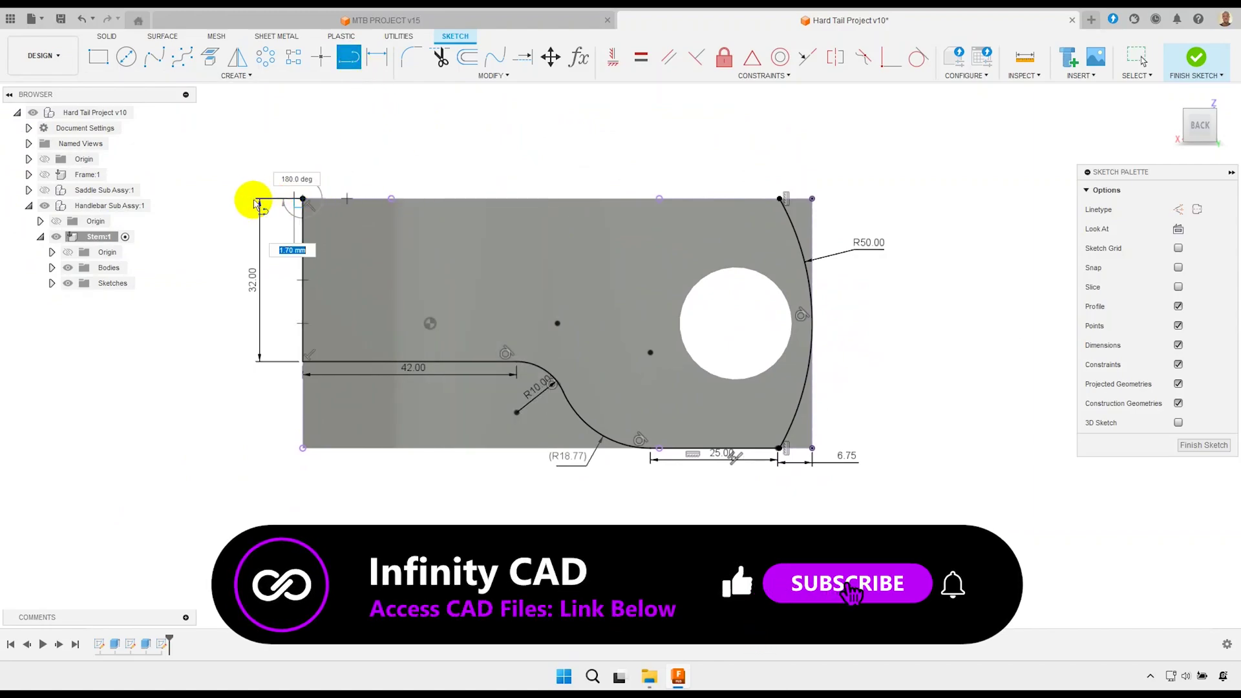
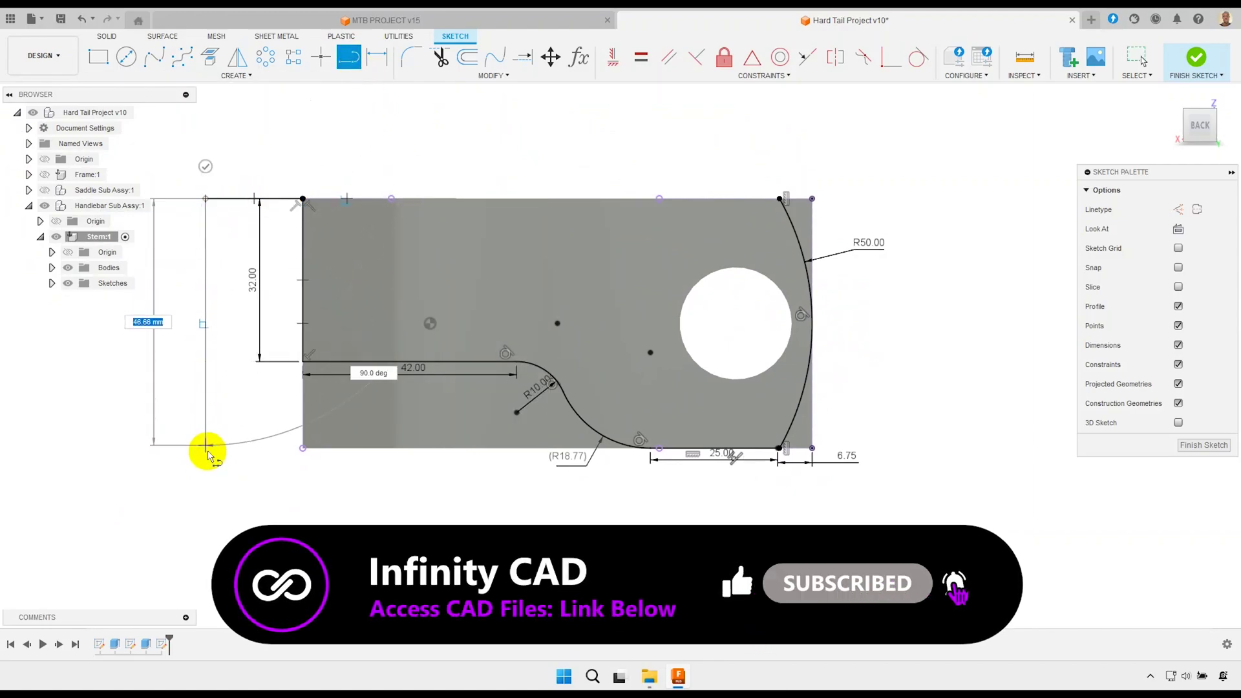
Draw a four-sided line outline enclosing the whole stem profile.
{"action": "left_click", "coordinate": [204, 527]}
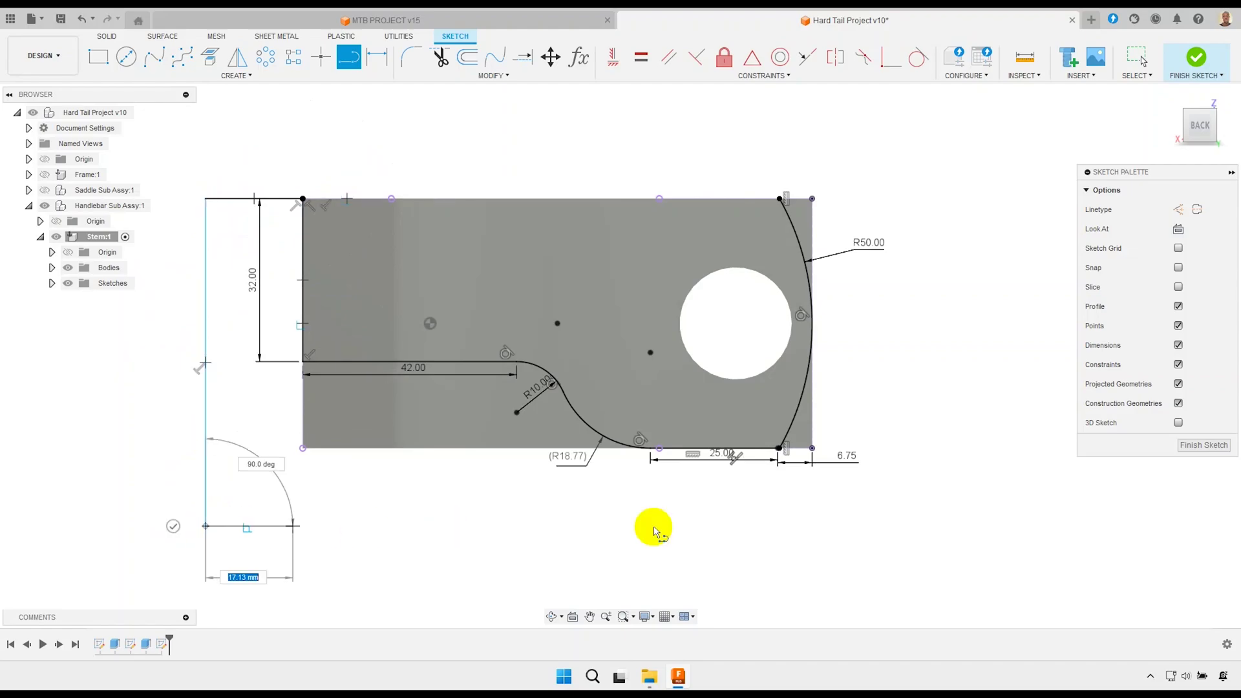
{"action": "left_click", "coordinate": [934, 525]}
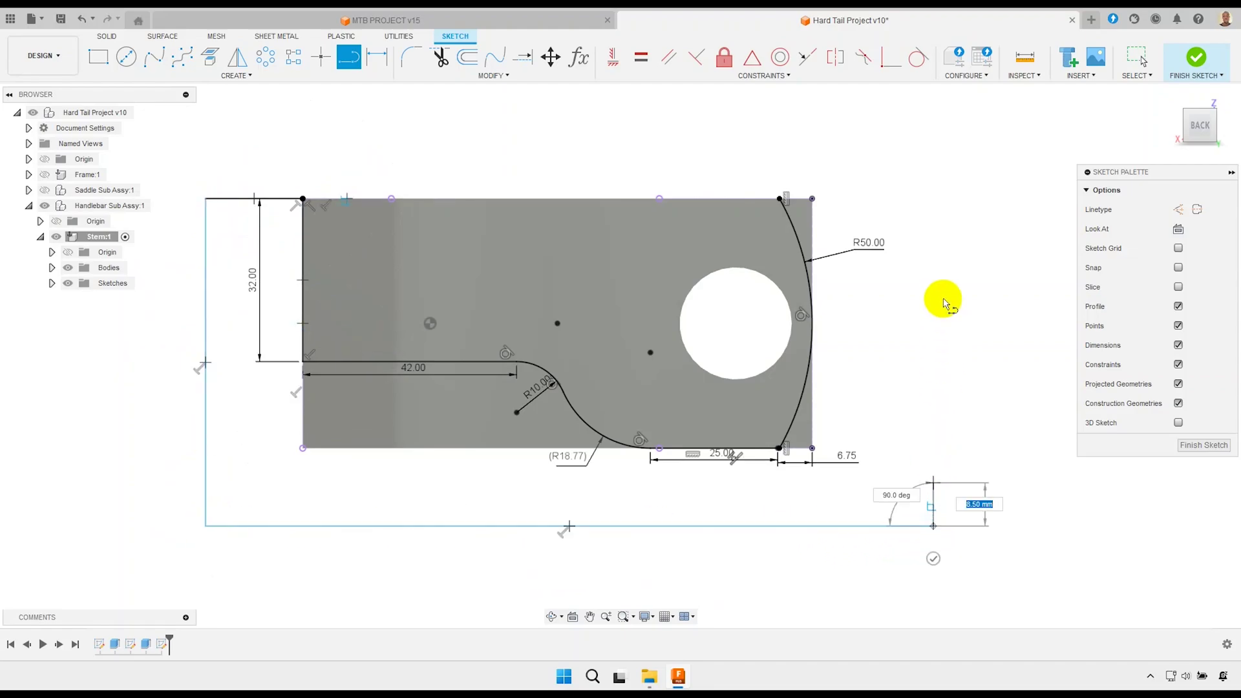
{"action": "left_click", "coordinate": [946, 198]}
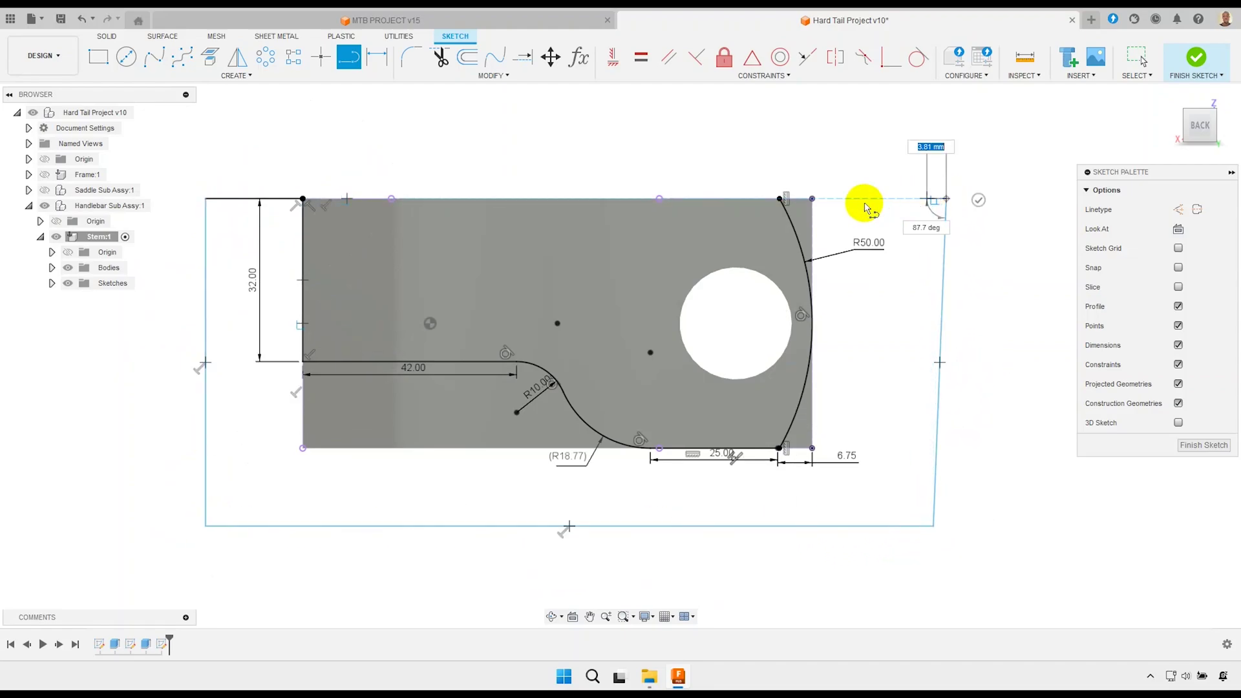
{"action": "left_click", "coordinate": [782, 198]}
{"action": "right_click", "coordinate": [822, 170]}
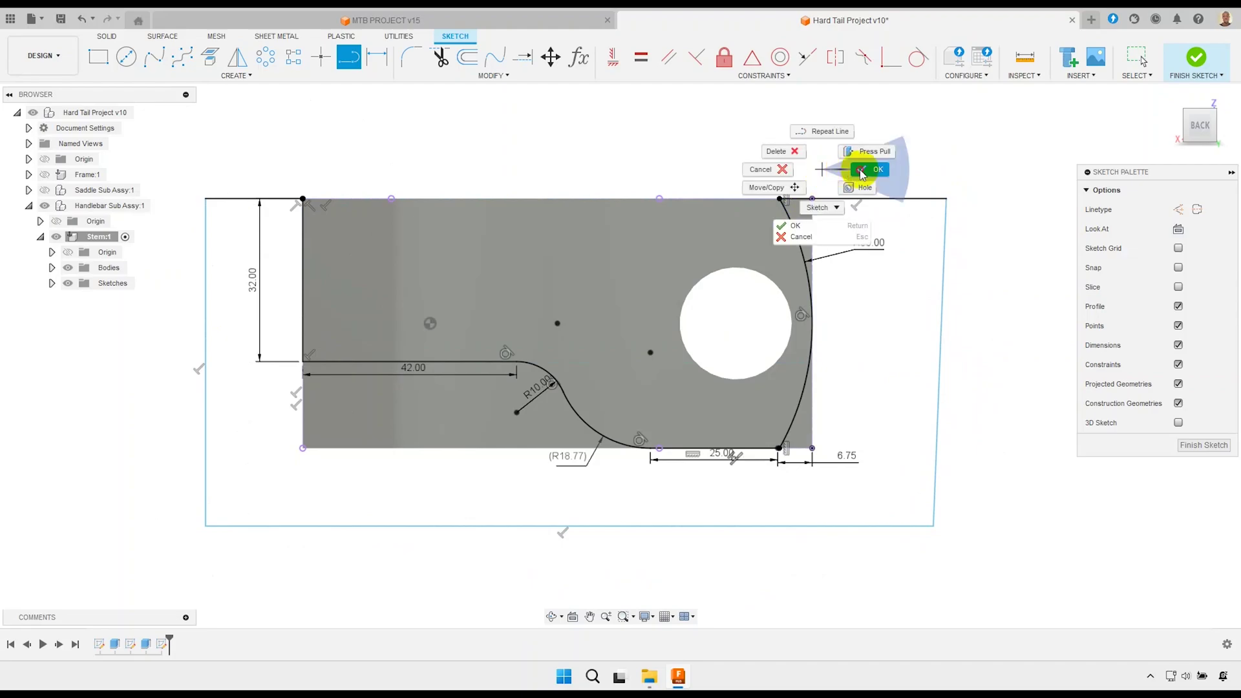
{"action": "left_click", "coordinate": [856, 175]}
Zoom to the outline's top-right corner and select its top and right edges.
{"action": "scroll", "coordinate": [922, 207], "scroll_direction": "up", "scroll_amount": 2}
{"action": "scroll", "coordinate": [901, 258], "scroll_direction": "up", "scroll_amount": 2}
{"action": "middle_click_drag", "start_coordinate": [900, 258], "coordinate": [907, 277]}
{"action": "scroll", "coordinate": [907, 278], "scroll_direction": "up", "scroll_amount": 2}
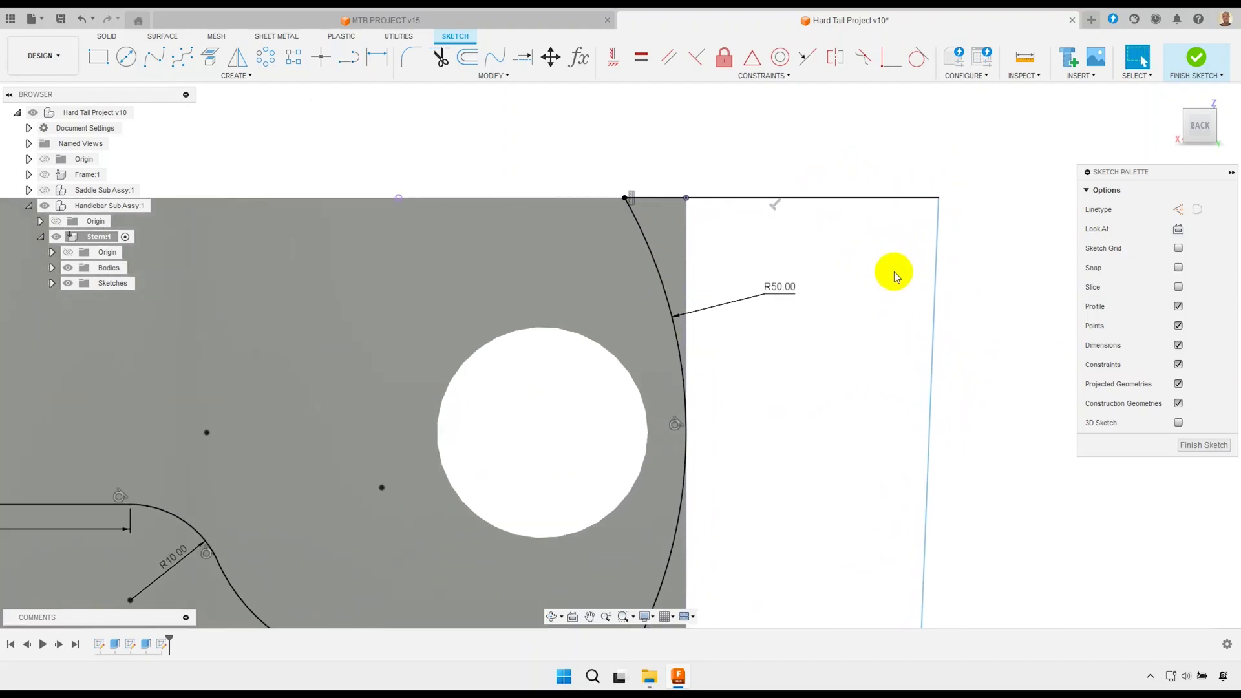
{"action": "left_click", "coordinate": [904, 200]}
{"action": "left_click", "coordinate": [936, 227]}
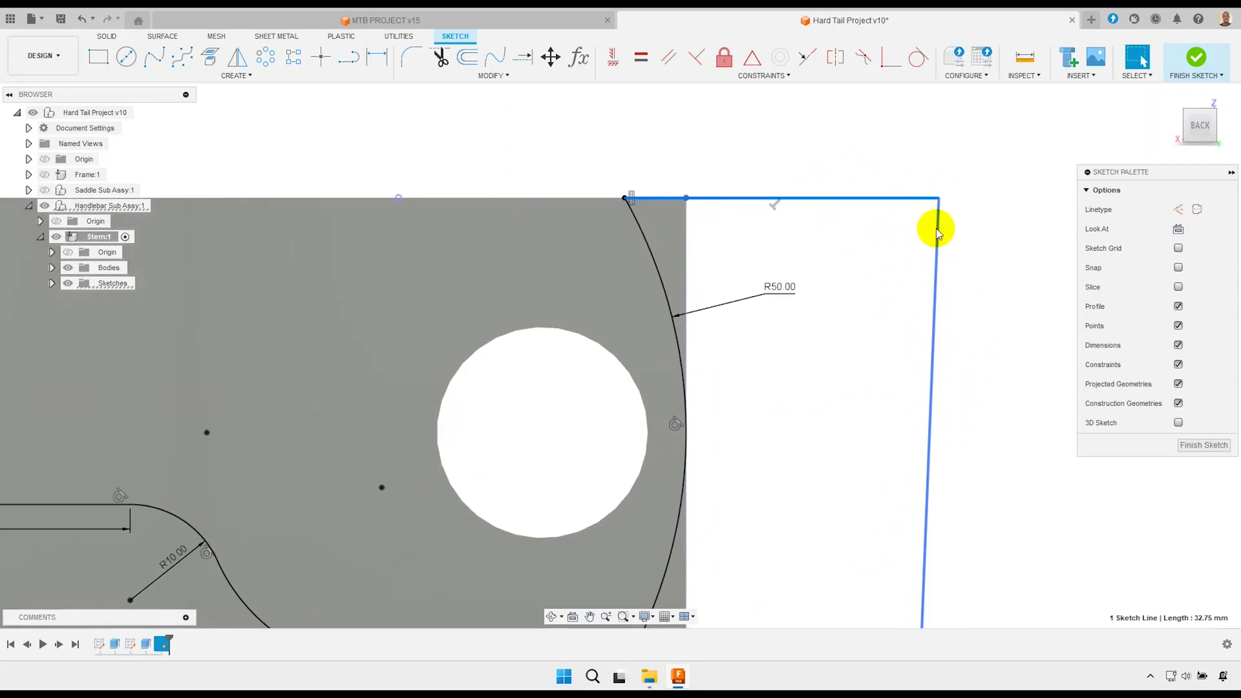
Make the outline's right edge perpendicular to its top edge.
{"action": "left_click", "coordinate": [694, 57]}
{"action": "scroll", "coordinate": [826, 188], "scroll_direction": "down", "scroll_amount": 2}
{"action": "scroll", "coordinate": [826, 187], "scroll_direction": "down", "scroll_amount": 1}
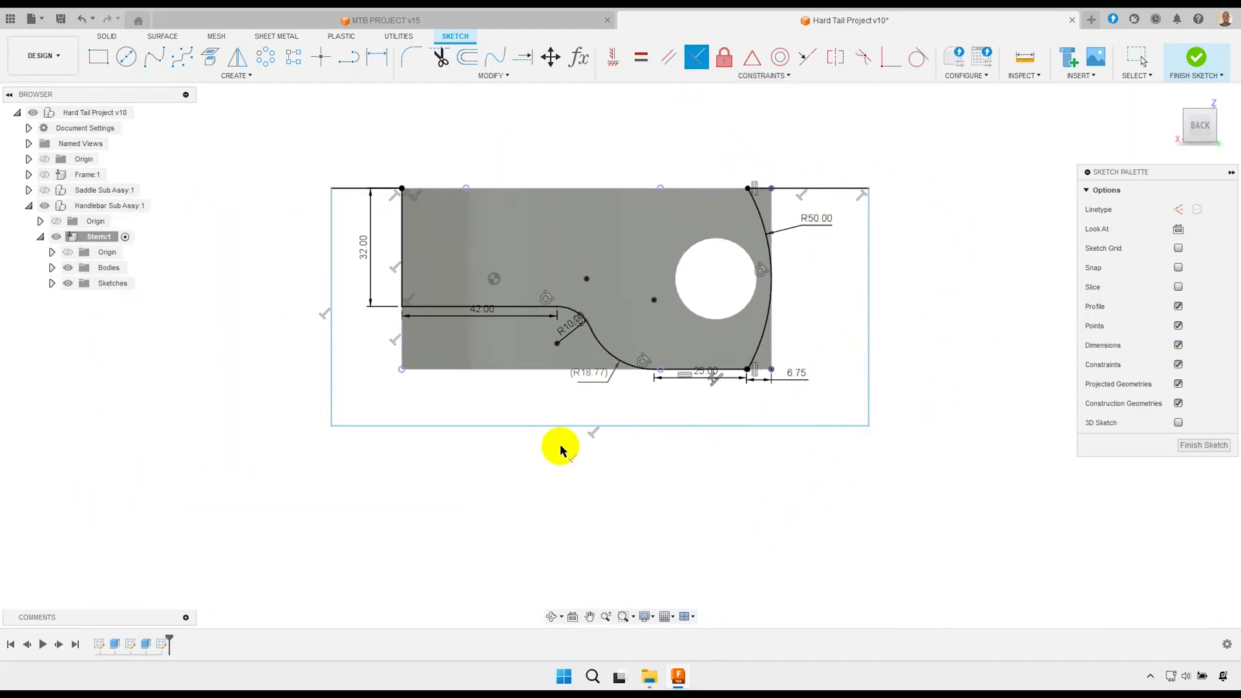
Select the outline's right and left edges for another constraint, then cancel it.
{"action": "left_click", "coordinate": [866, 414]}
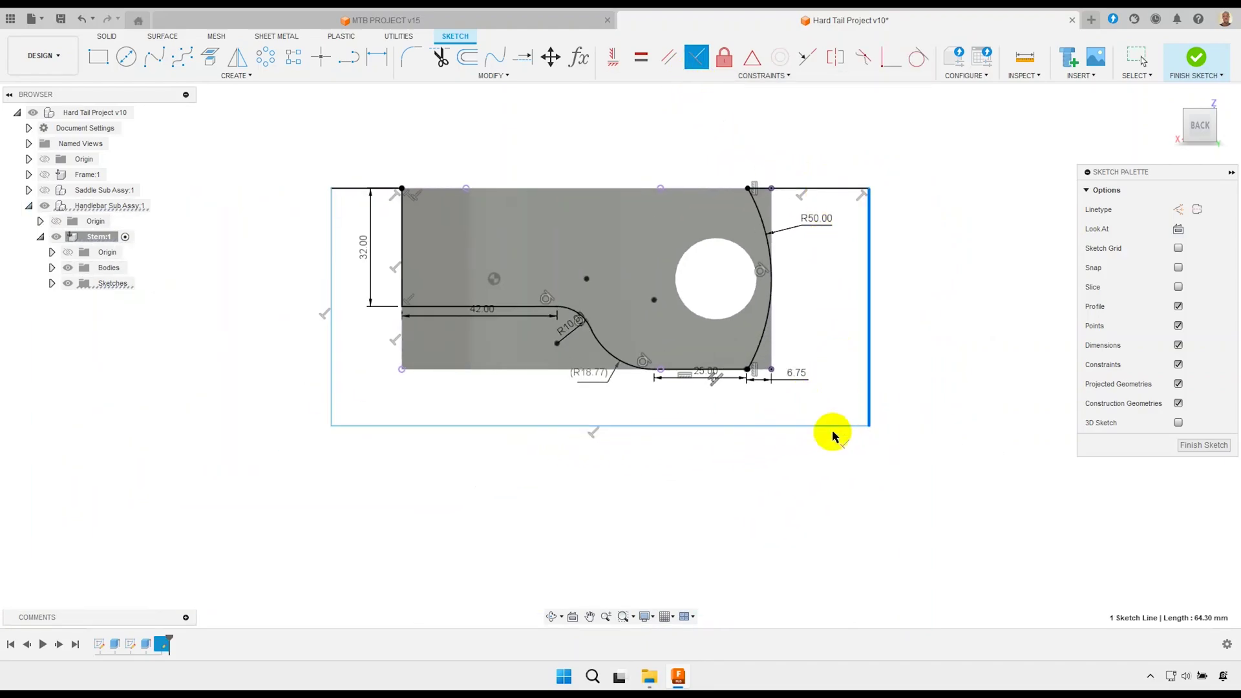
{"action": "left_click", "coordinate": [366, 427]}
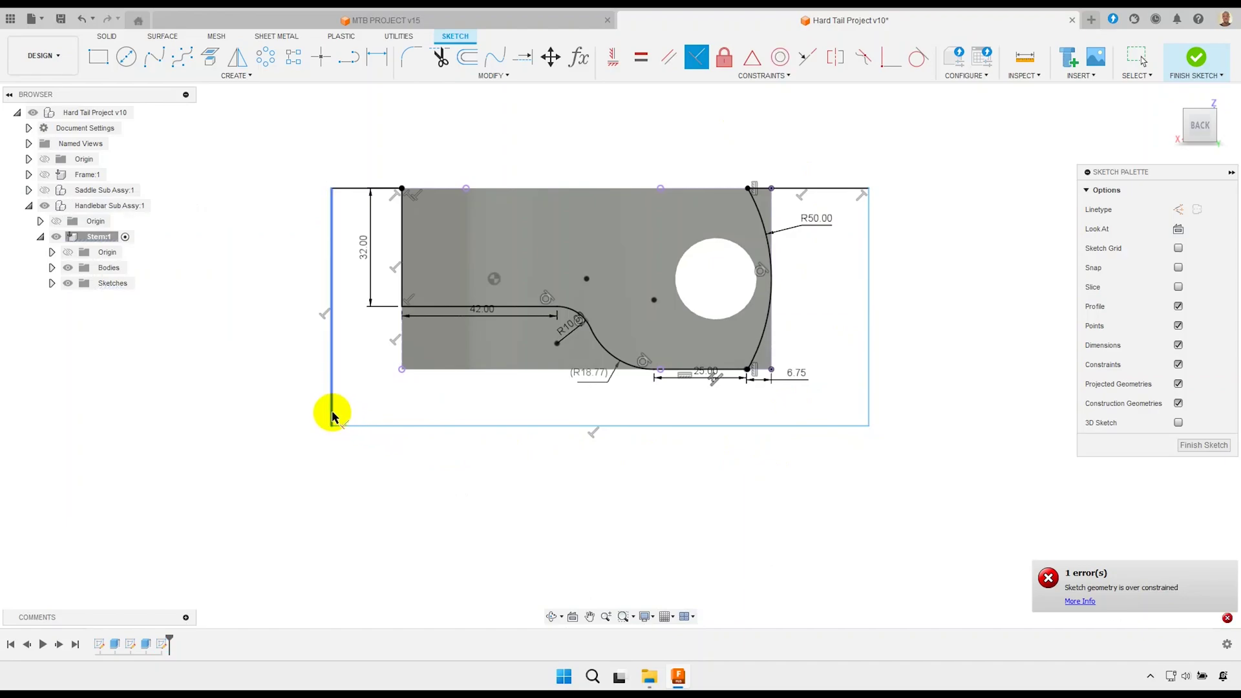
{"action": "right_click", "coordinate": [354, 381]}
{"action": "key", "text": "Escape"}
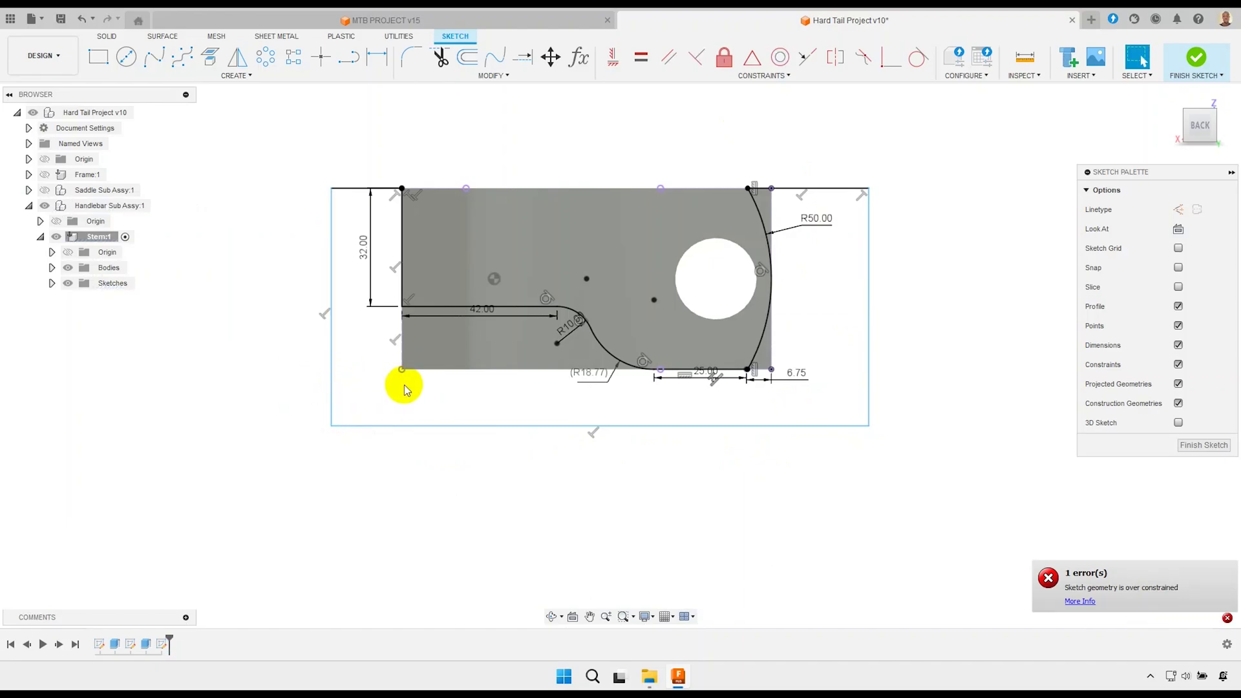
{"action": "scroll", "coordinate": [429, 424], "scroll_direction": "up", "scroll_amount": 3}
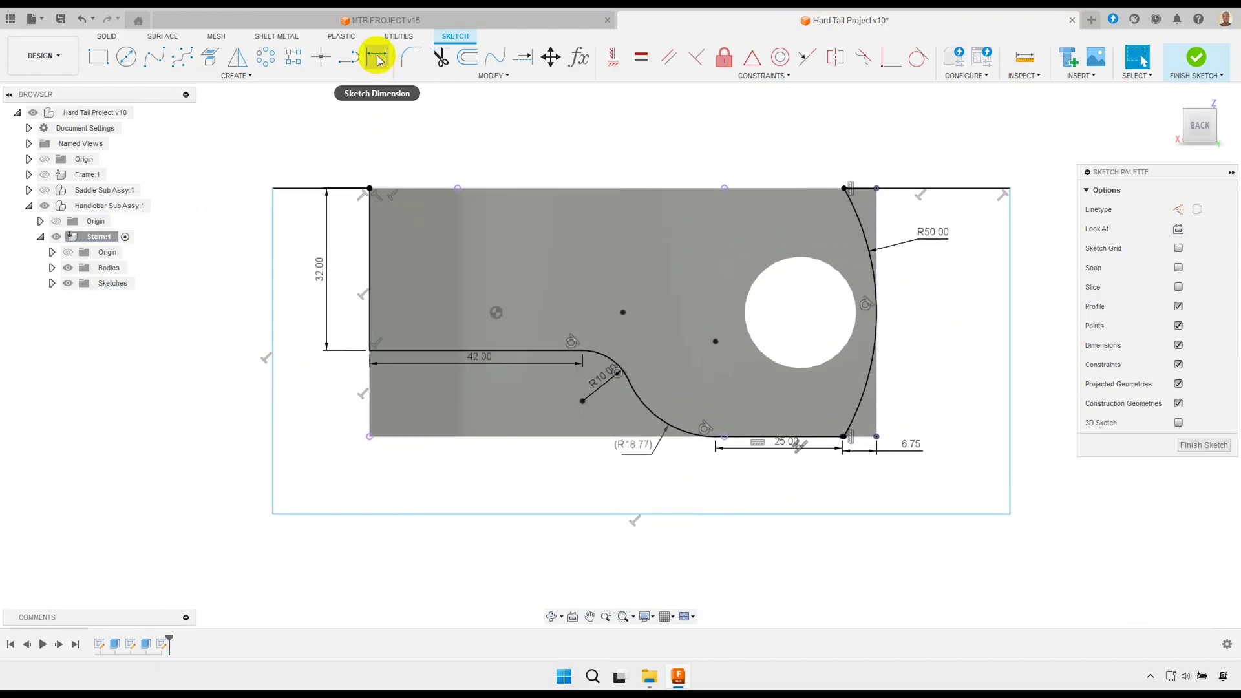
Dimension the outline's left edge to 60 and its bottom edge to 140.
{"action": "left_click", "coordinate": [377, 57]}
{"action": "left_click", "coordinate": [272, 333]}
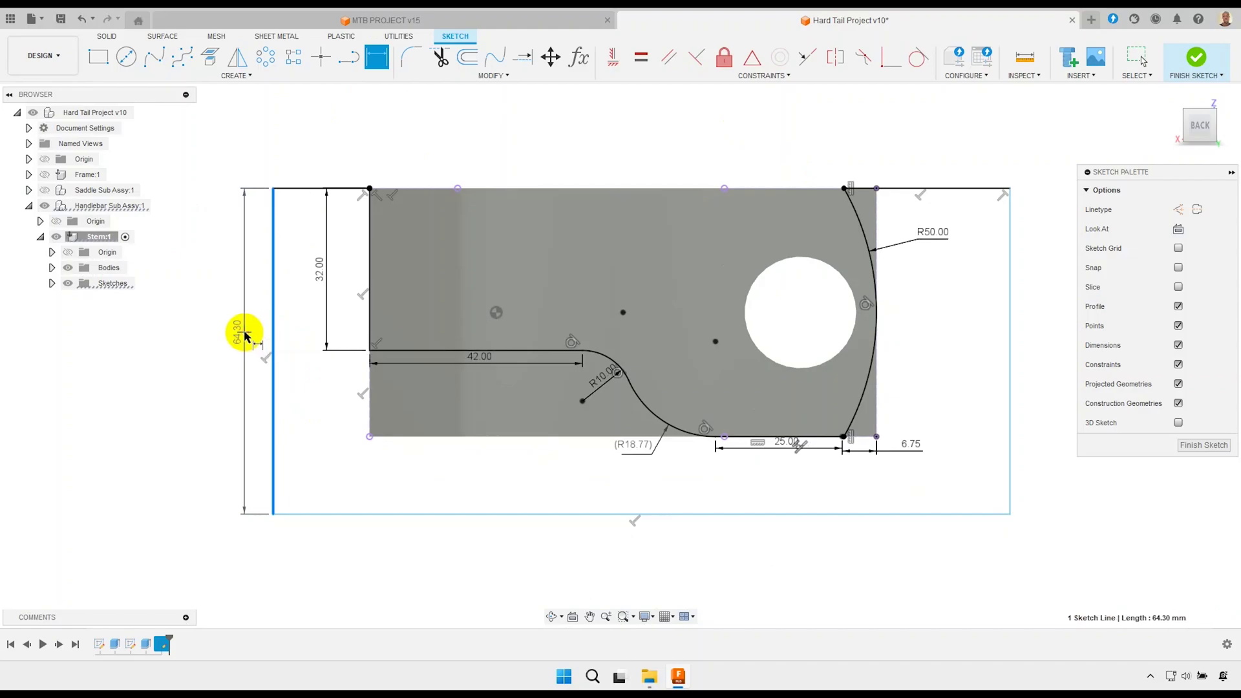
{"action": "left_click", "coordinate": [243, 333]}
{"action": "type", "text": "6"}
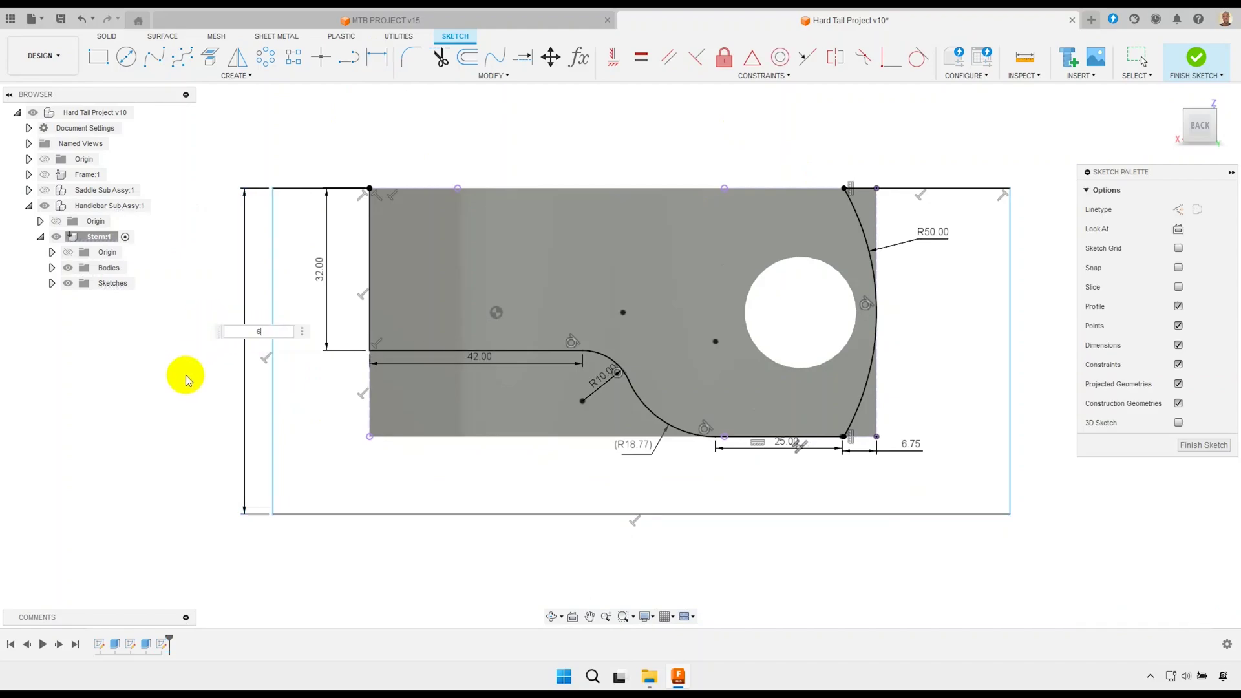
{"action": "type", "text": "0"}
{"action": "key", "text": "Return"}
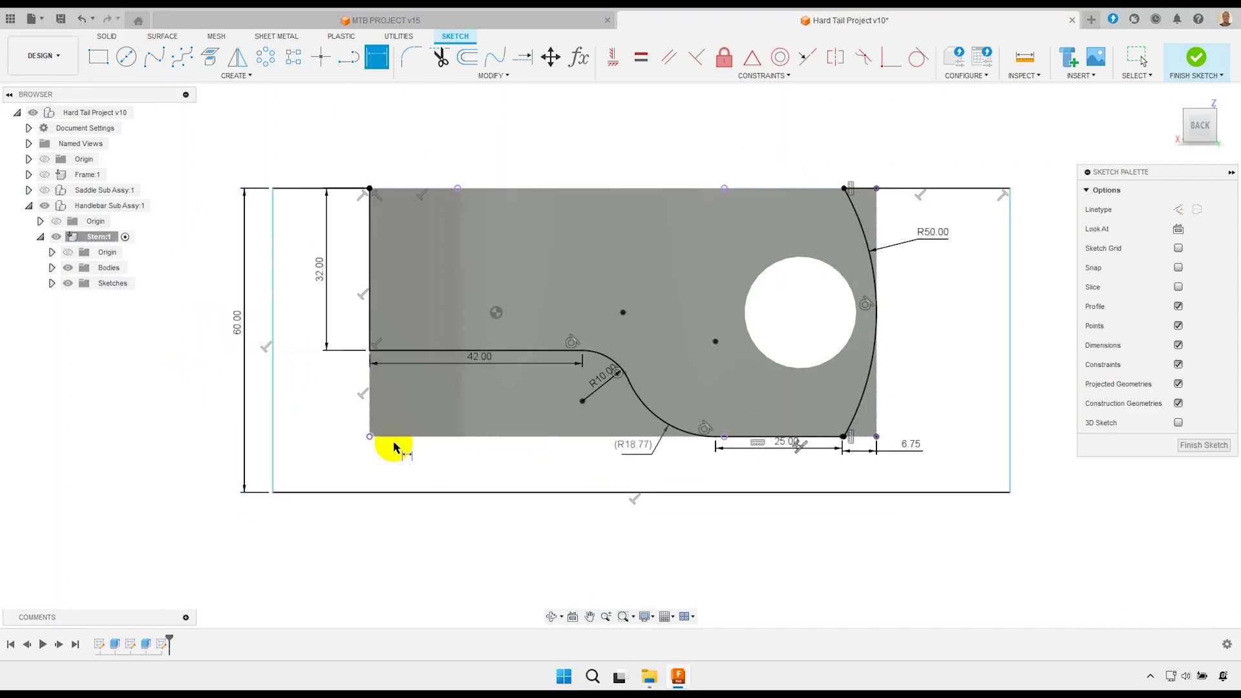
{"action": "left_click", "coordinate": [556, 493]}
{"action": "left_click", "coordinate": [558, 520]}
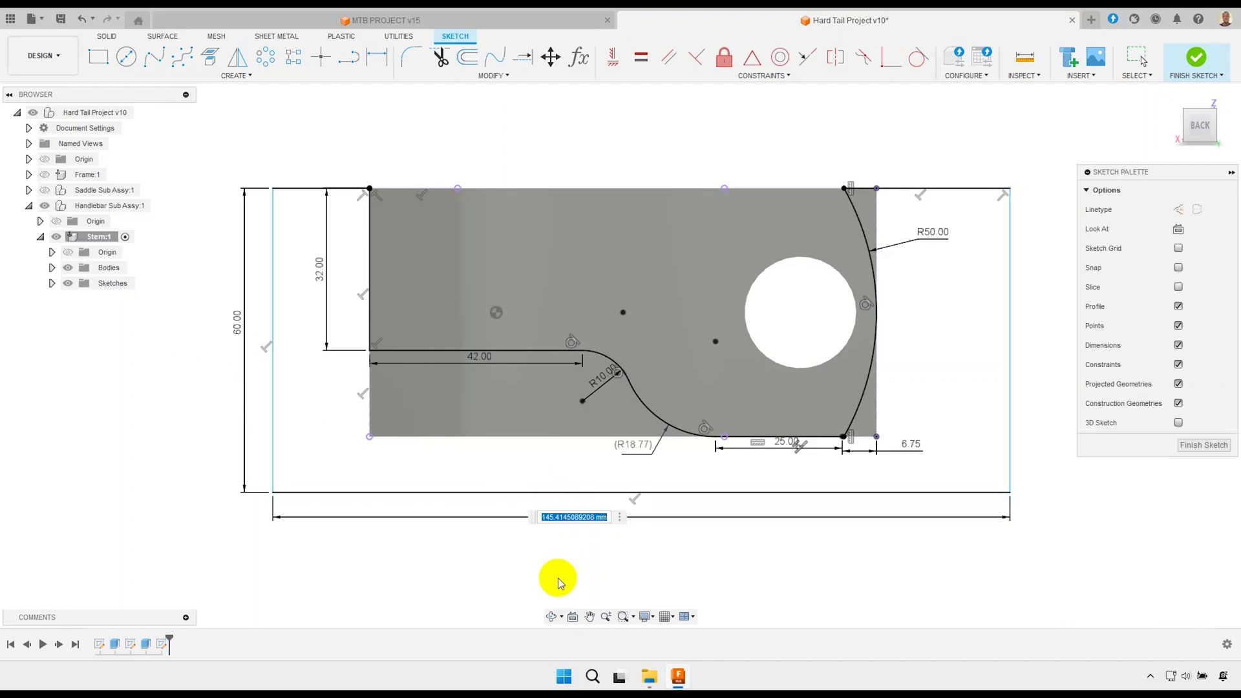
{"action": "type", "text": "140"}
{"action": "key", "text": "Return"}
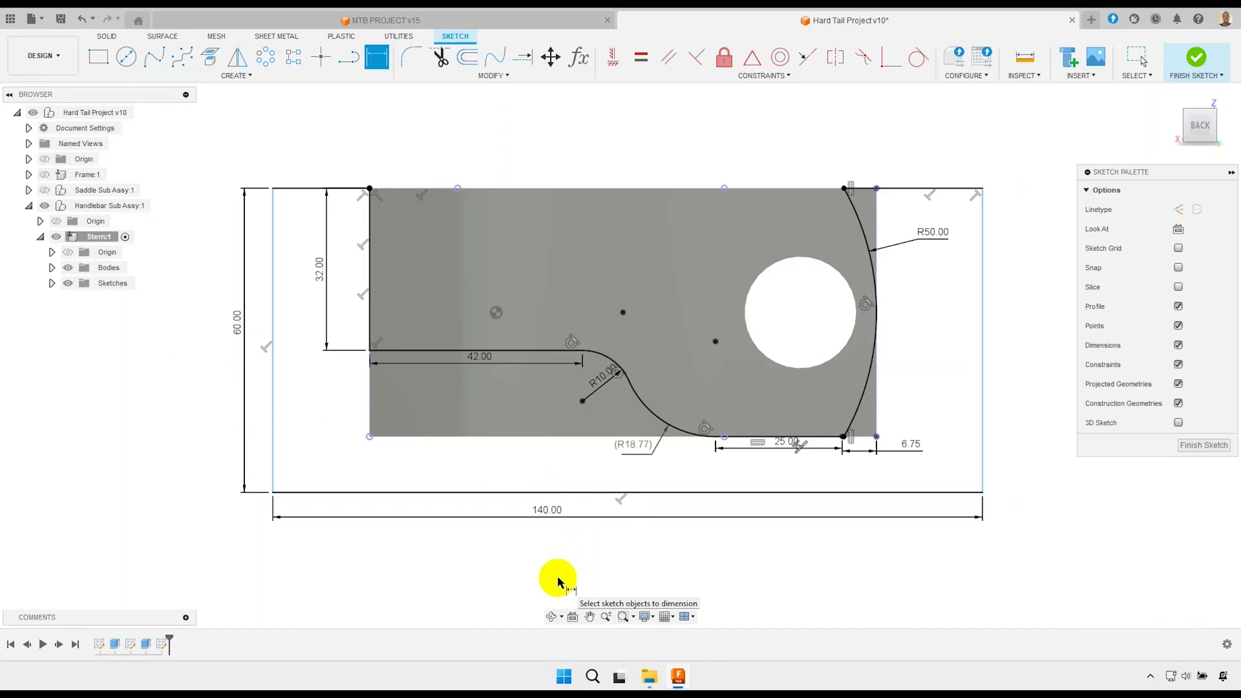
Add a driven reference dimension on the outline's right edge.
{"action": "middle_click_drag", "start_coordinate": [922, 476], "coordinate": [889, 499]}
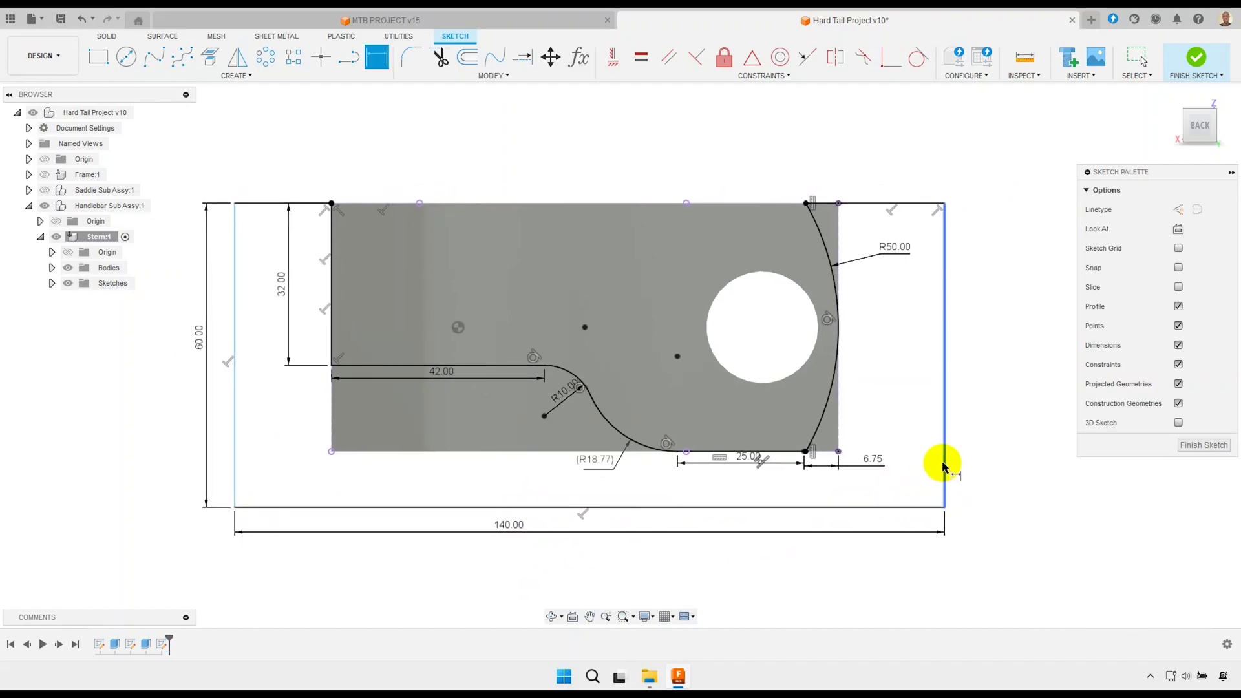
{"action": "left_click", "coordinate": [945, 463]}
{"action": "left_click", "coordinate": [973, 432]}
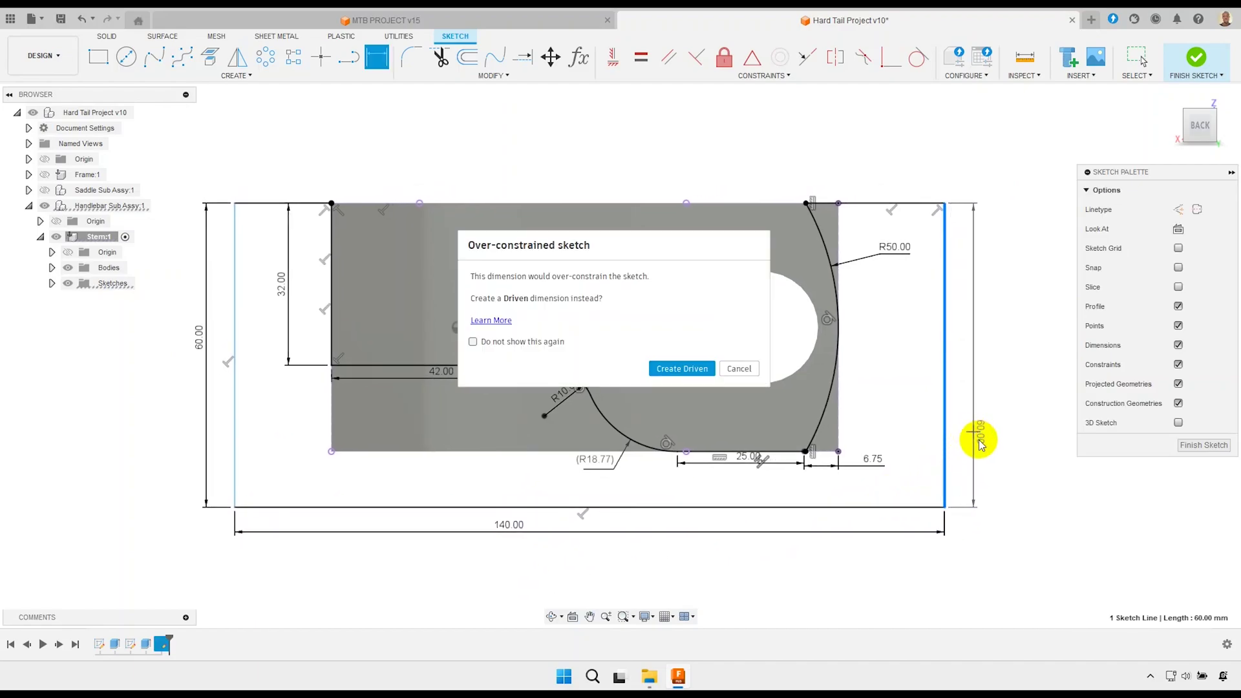
{"action": "left_click", "coordinate": [688, 372]}
Set the distance from the arc's top end to the right edge to 25.
{"action": "middle_click_drag", "start_coordinate": [900, 415], "coordinate": [908, 419]}
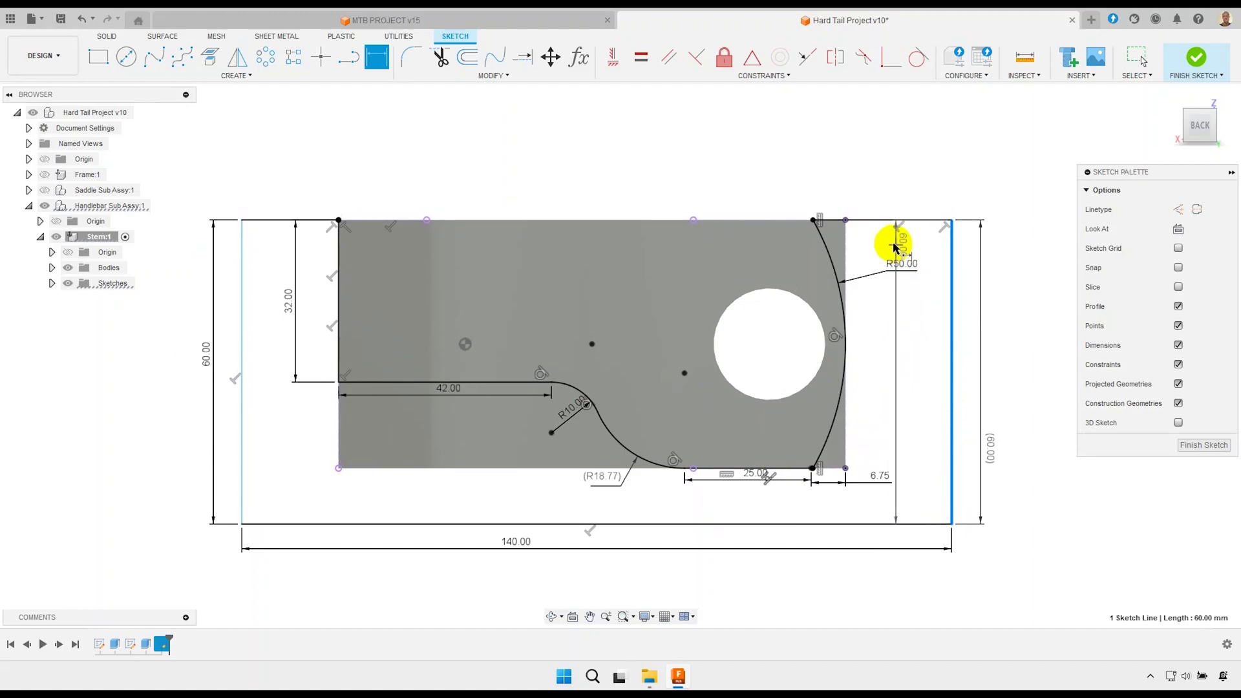
{"action": "left_click", "coordinate": [846, 221]}
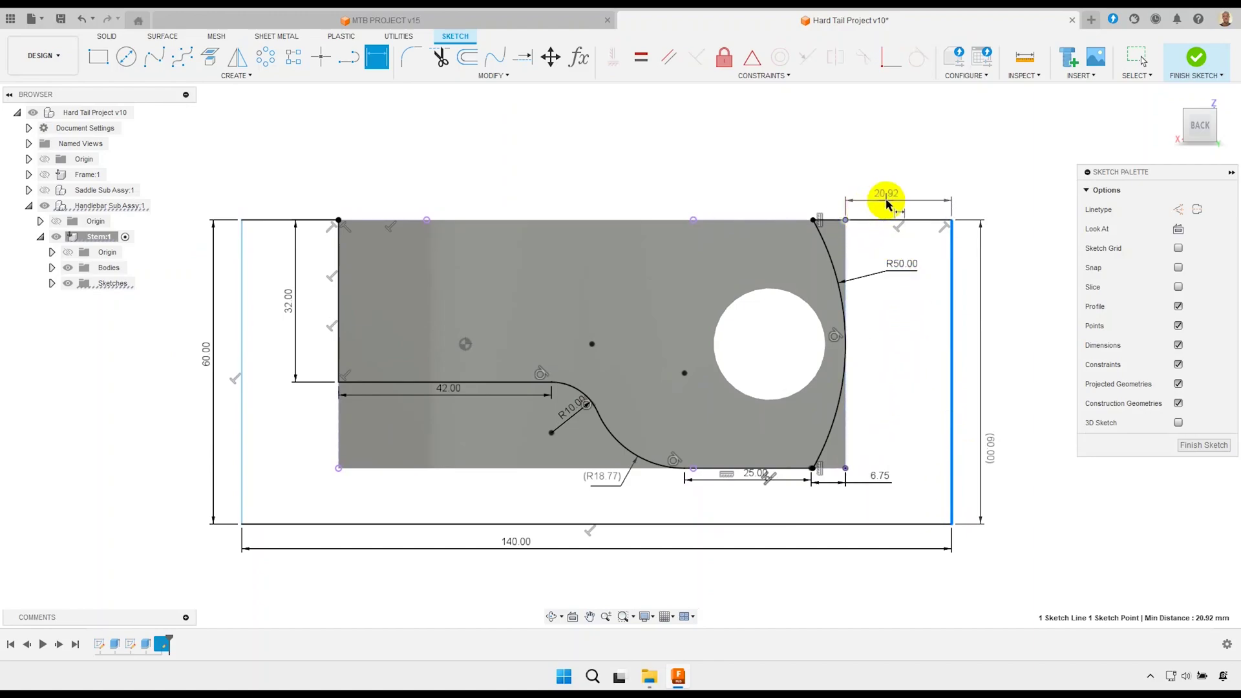
{"action": "left_click", "coordinate": [902, 200]}
{"action": "type", "text": "2"}
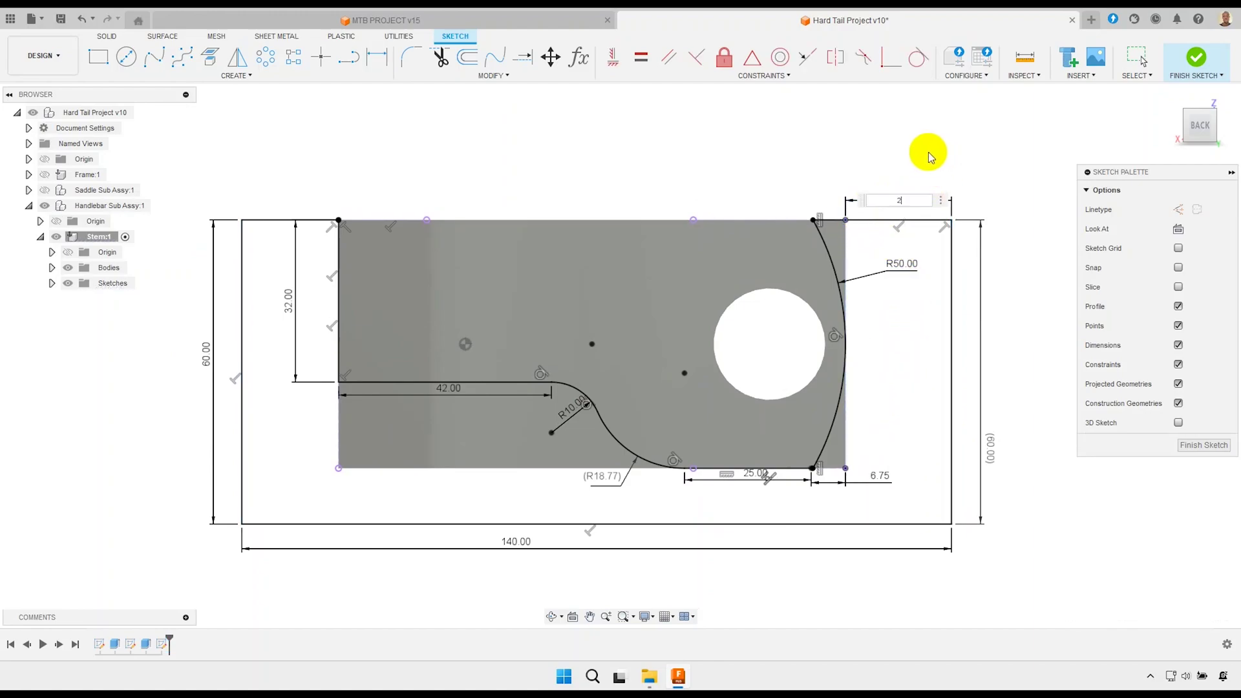
{"action": "type", "text": "5"}
{"action": "key", "text": "Return"}
{"action": "right_click", "coordinate": [584, 171]}
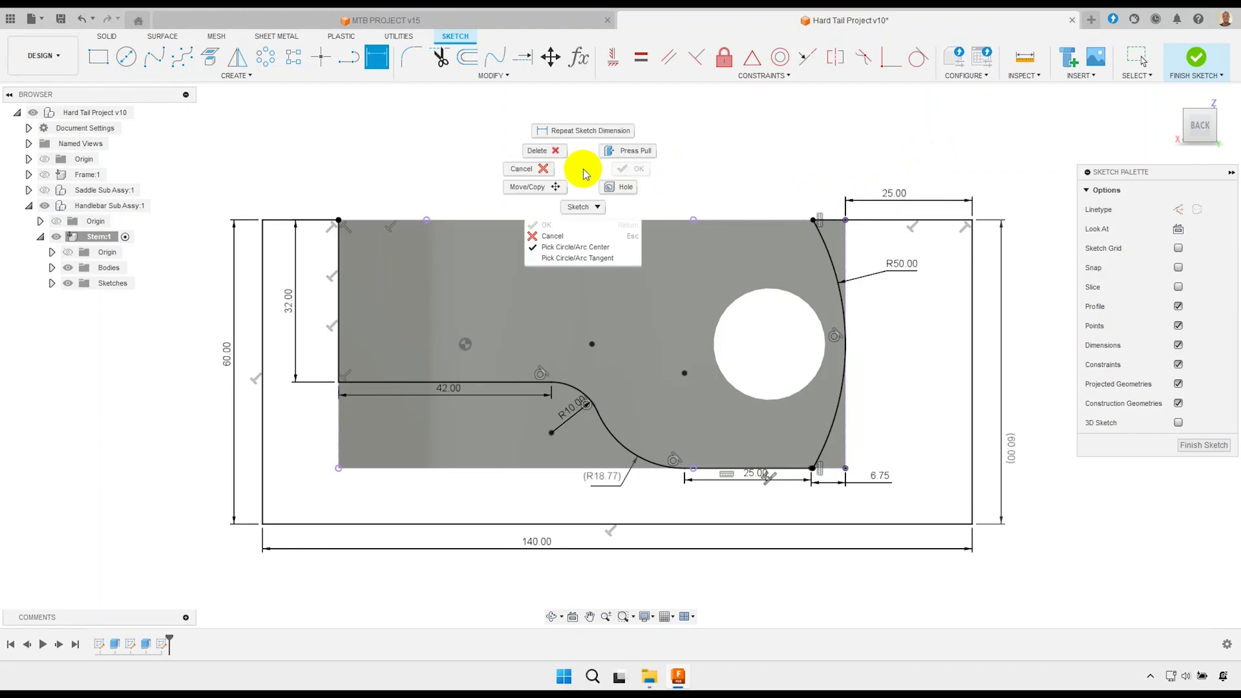
{"action": "left_click", "coordinate": [525, 168]}
{"action": "middle_click_drag", "start_coordinate": [623, 194], "coordinate": [581, 198]}
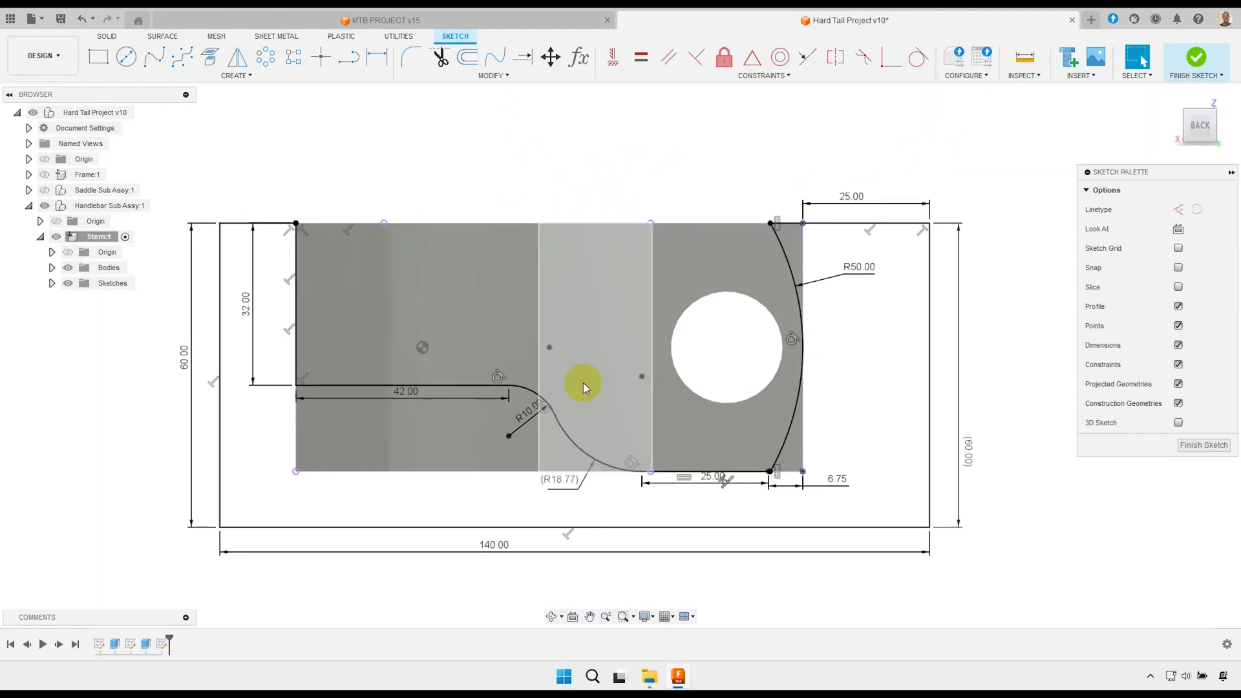
{"action": "middle_click_drag", "start_coordinate": [688, 382], "coordinate": [636, 375], "text": "shift"}
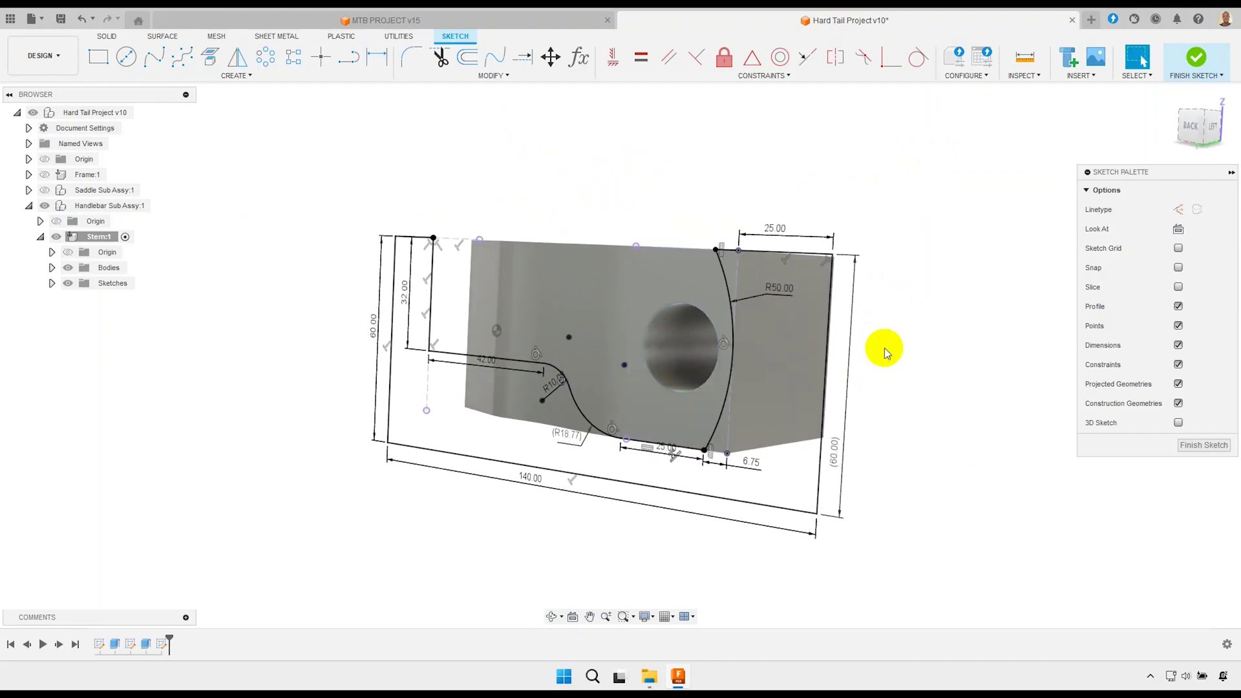
Finish Sketch3, start an extrude, then cancel it.
{"action": "left_click", "coordinate": [1191, 63]}
{"action": "middle_click_drag", "start_coordinate": [693, 327], "coordinate": [631, 335]}
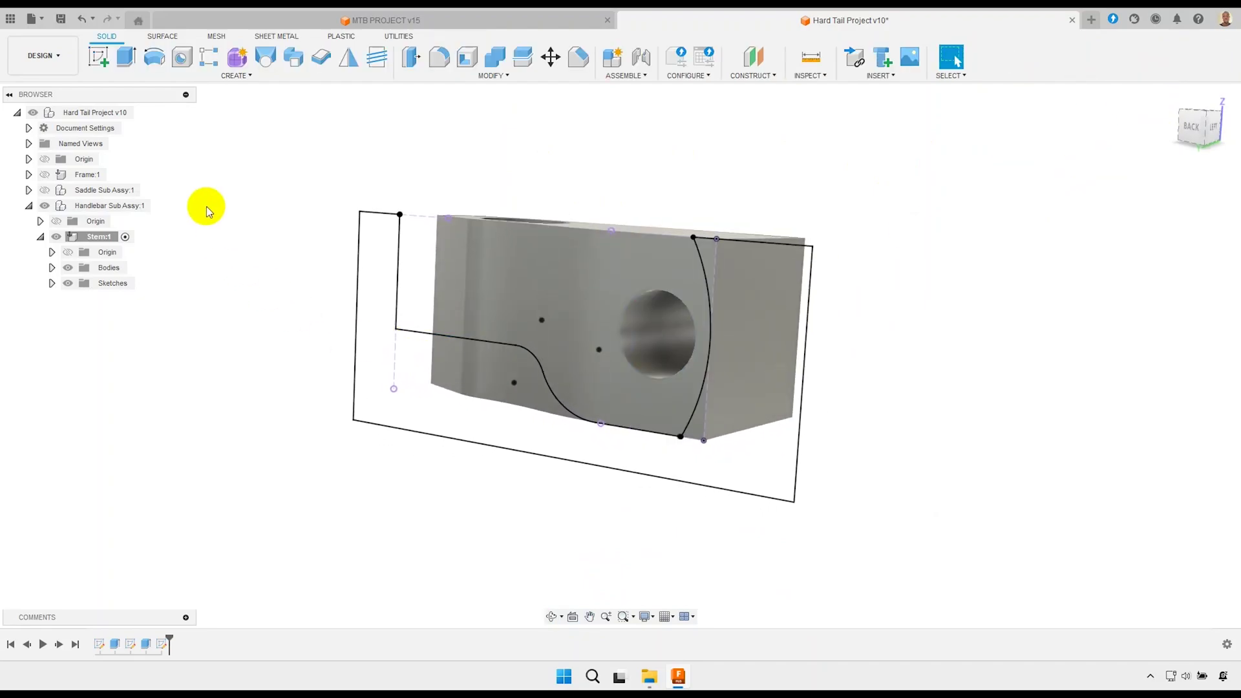
{"action": "left_click", "coordinate": [127, 62]}
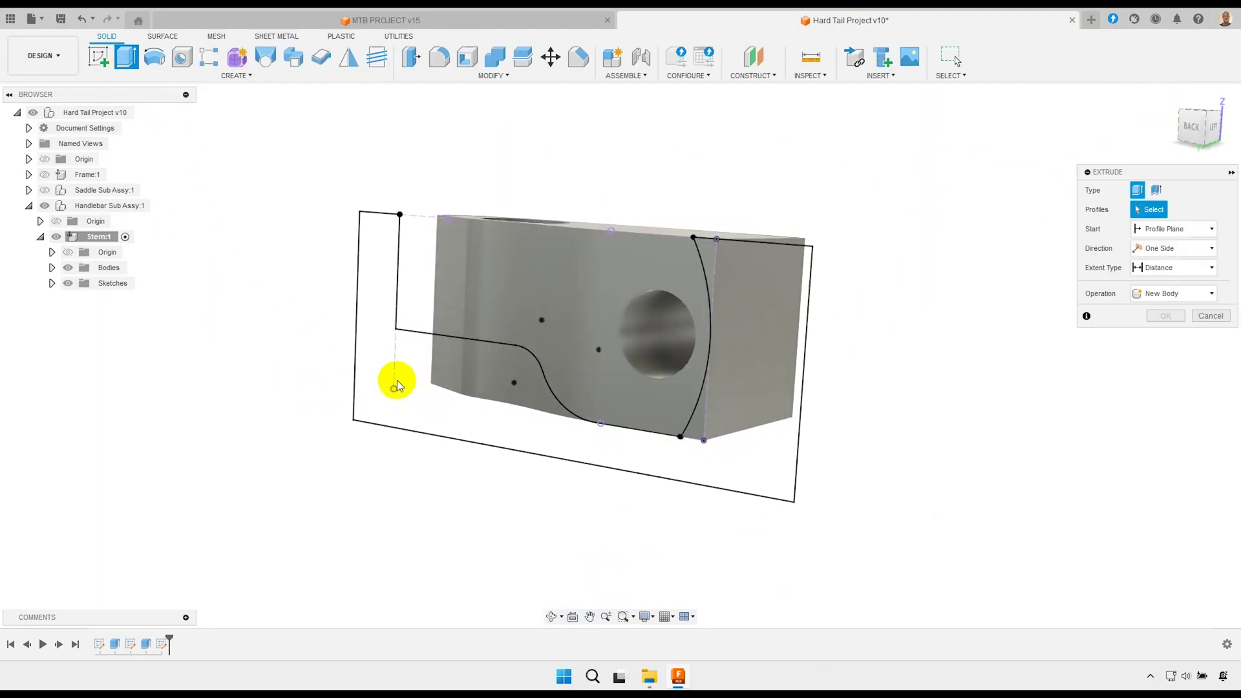
{"action": "scroll", "coordinate": [432, 409], "scroll_direction": "up", "scroll_amount": 2}
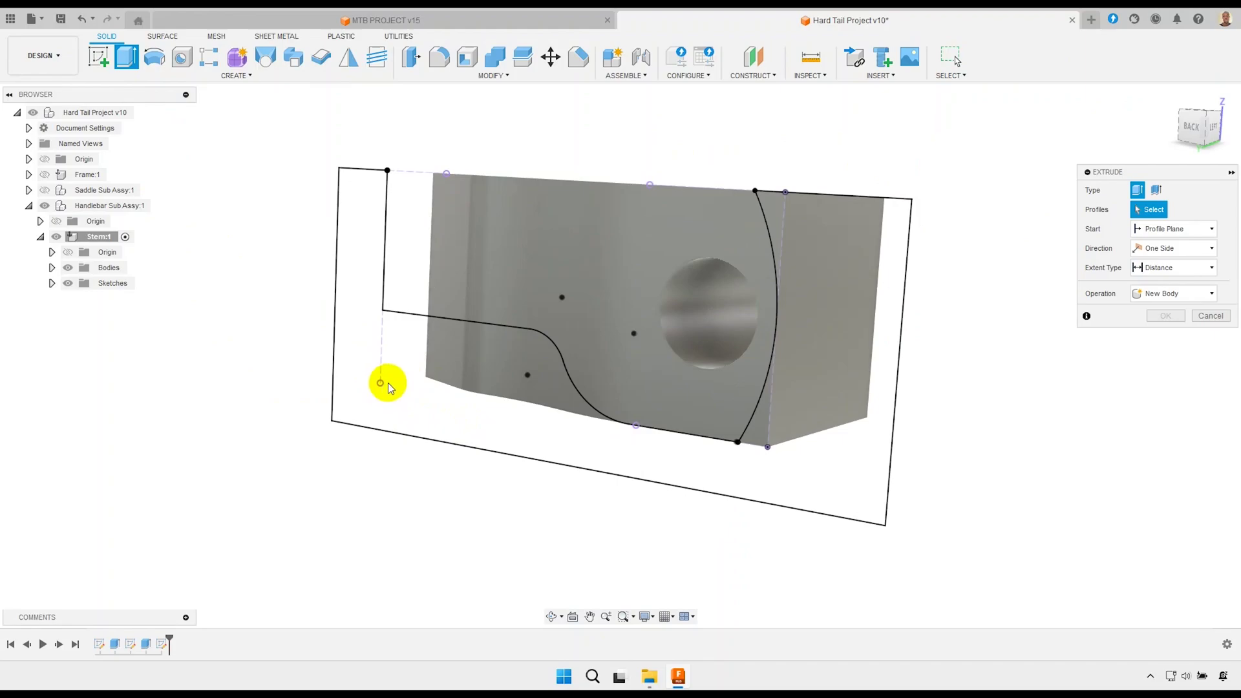
{"action": "middle_click_drag", "start_coordinate": [414, 391], "coordinate": [459, 428], "text": "shift"}
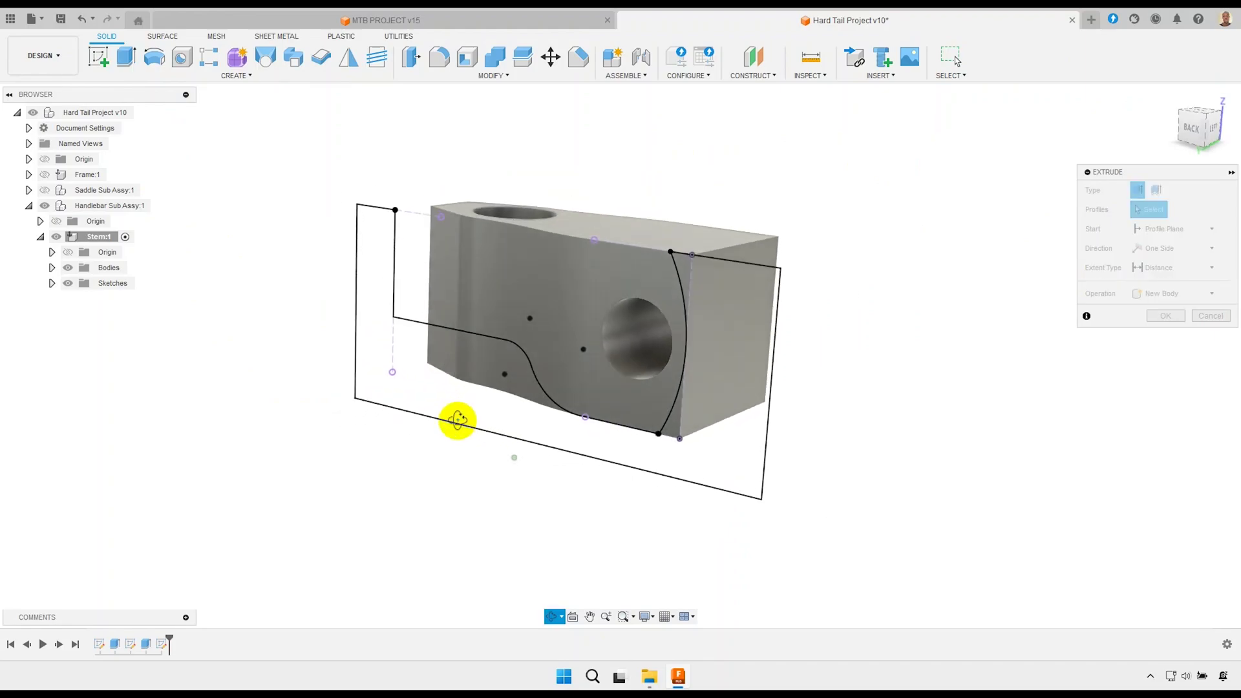
{"action": "key", "text": "Escape"}
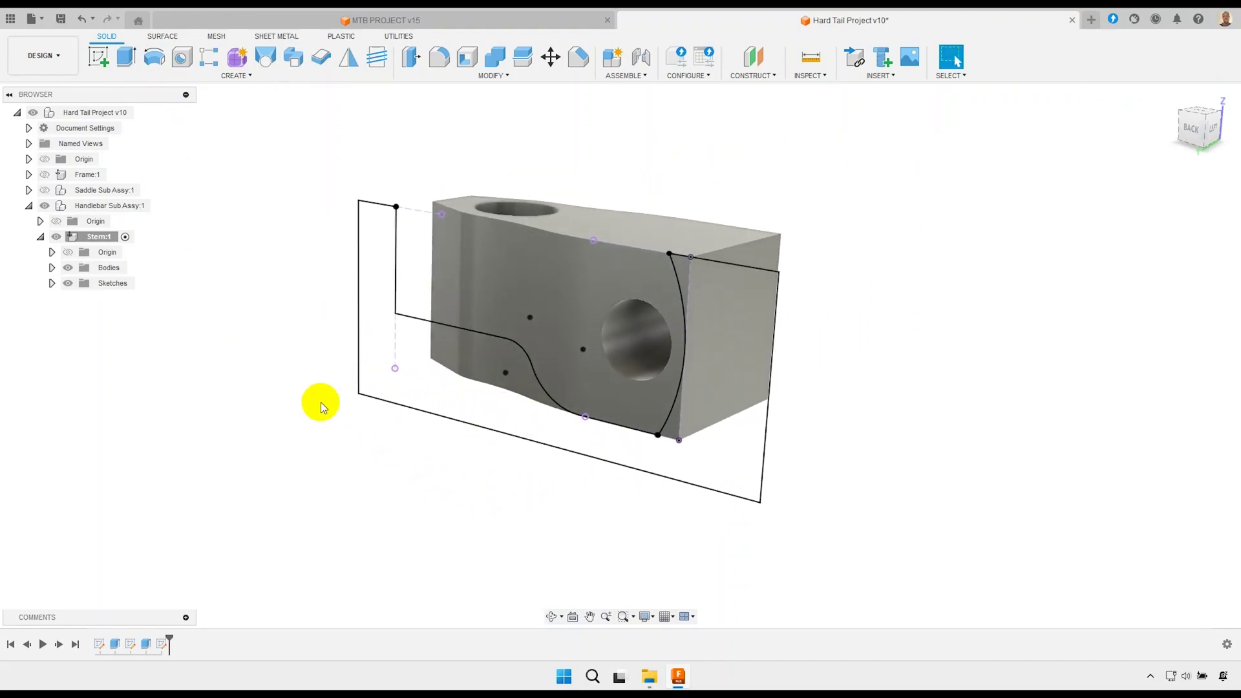
Restart the extrude with the E shortcut and cancel it again, creating nothing.
{"action": "key", "text": "e"}
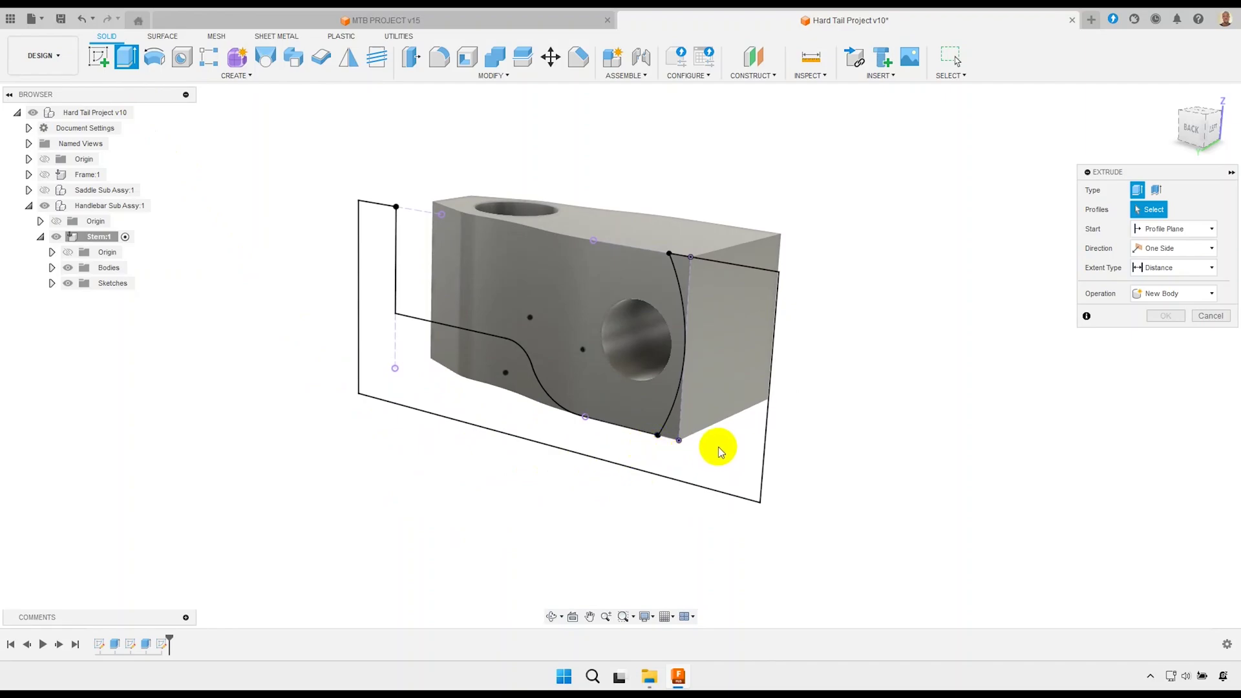
{"action": "scroll", "coordinate": [719, 447], "scroll_direction": "up", "scroll_amount": 2}
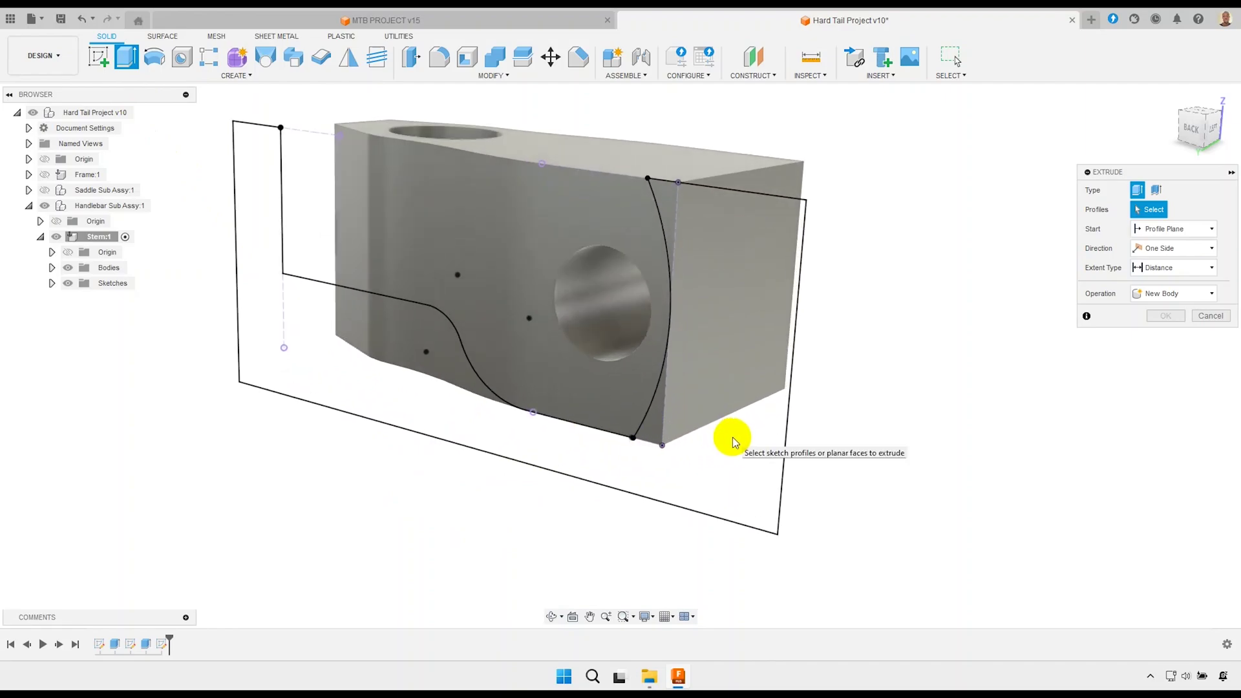
{"action": "scroll", "coordinate": [731, 437], "scroll_direction": "down", "scroll_amount": 2}
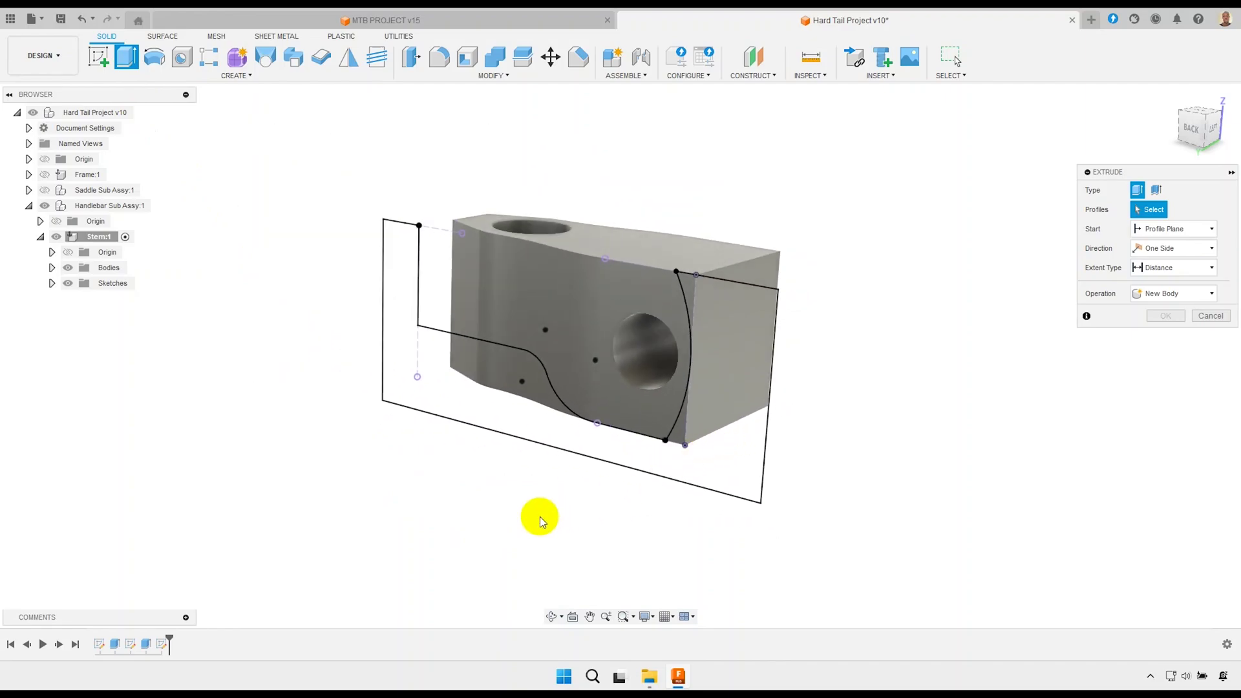
{"action": "key", "text": "Escape"}
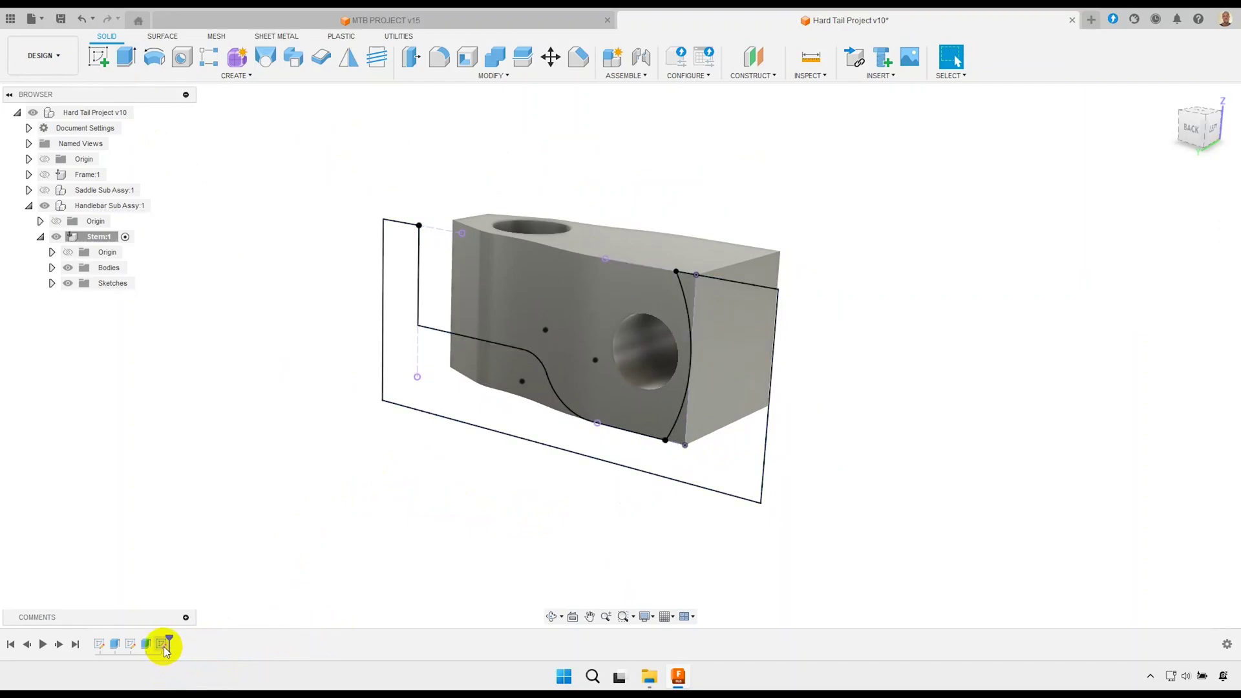
{"action": "double_click", "coordinate": [165, 644]}
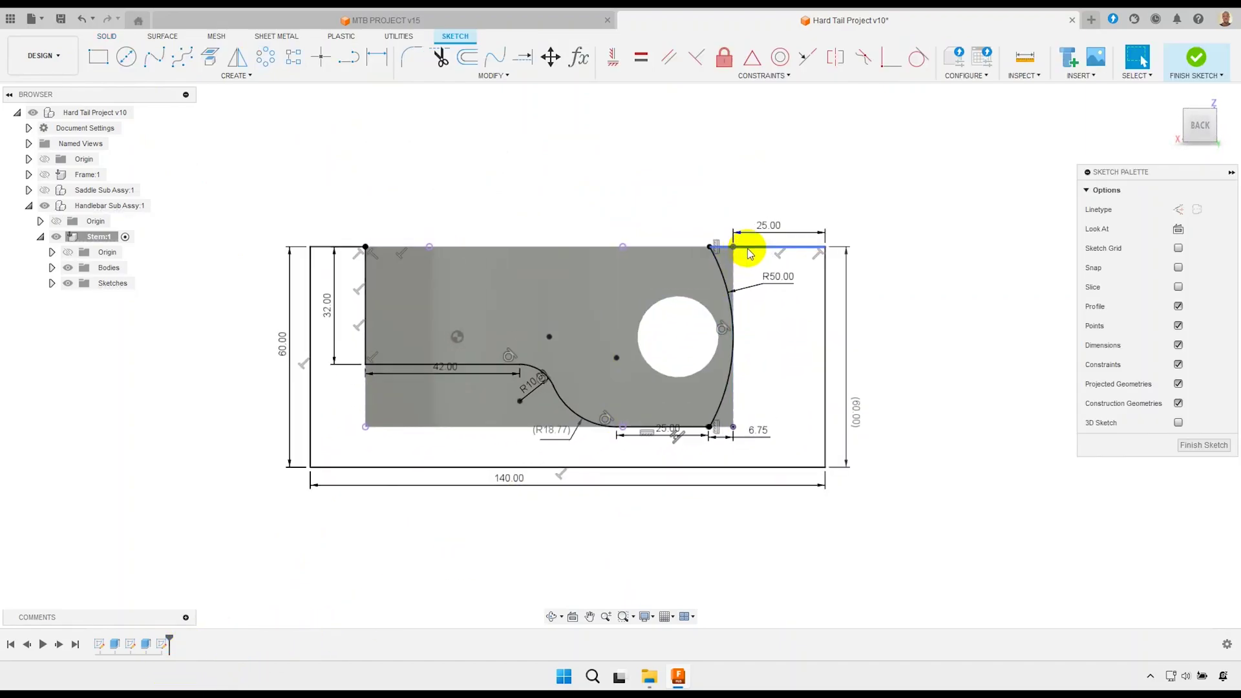
{"action": "scroll", "coordinate": [748, 253], "scroll_direction": "up", "scroll_amount": 3}
{"action": "scroll", "coordinate": [731, 274], "scroll_direction": "up", "scroll_amount": 2}
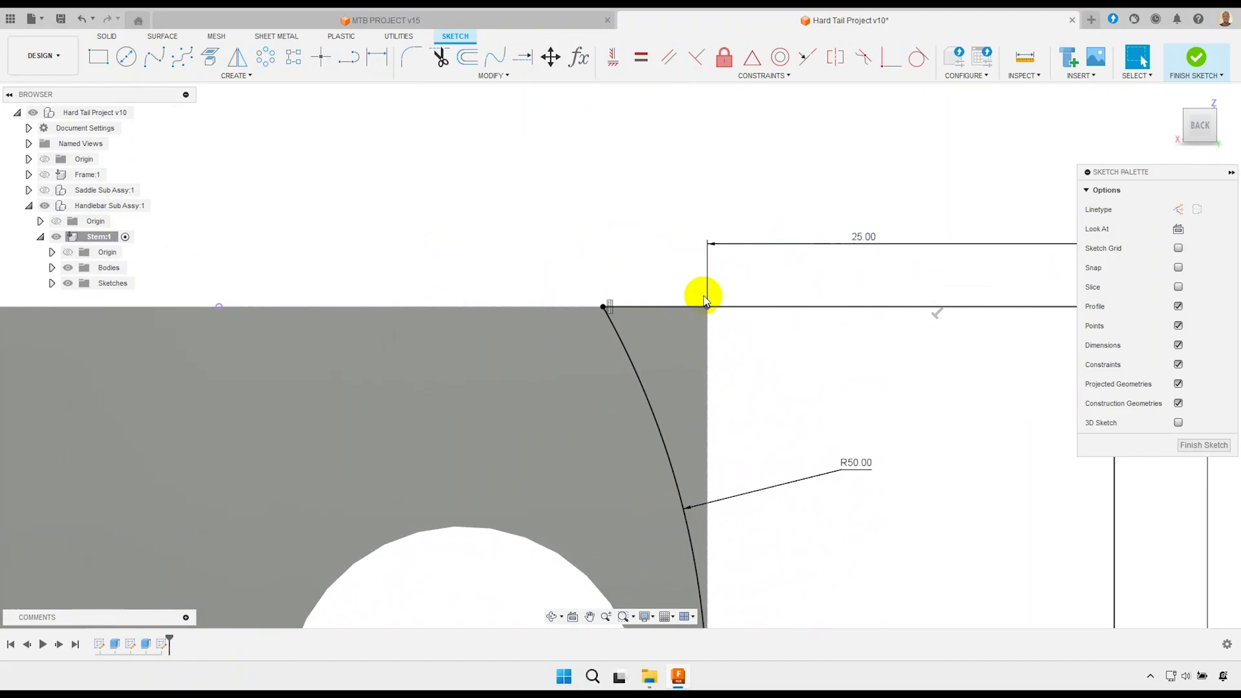
{"action": "left_click", "coordinate": [673, 309]}
{"action": "scroll", "coordinate": [672, 308], "scroll_direction": "down", "scroll_amount": 3}
{"action": "scroll", "coordinate": [733, 341], "scroll_direction": "down", "scroll_amount": 2}
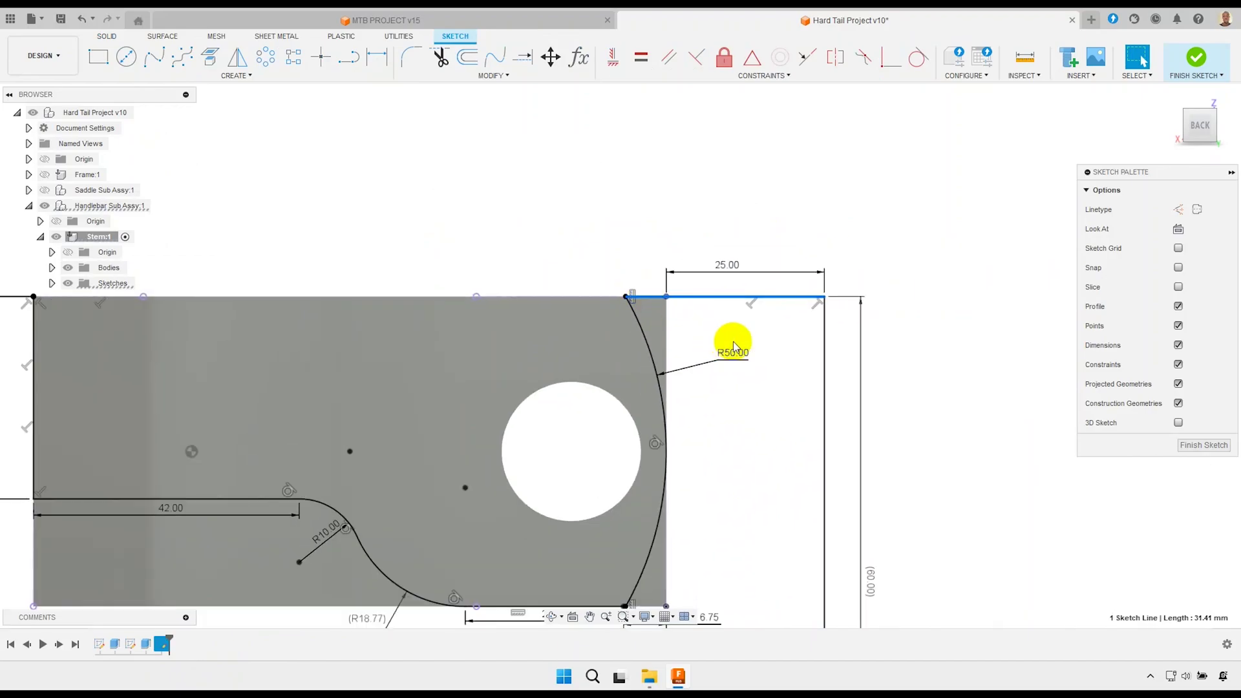
{"action": "scroll", "coordinate": [706, 328], "scroll_direction": "down", "scroll_amount": 3}
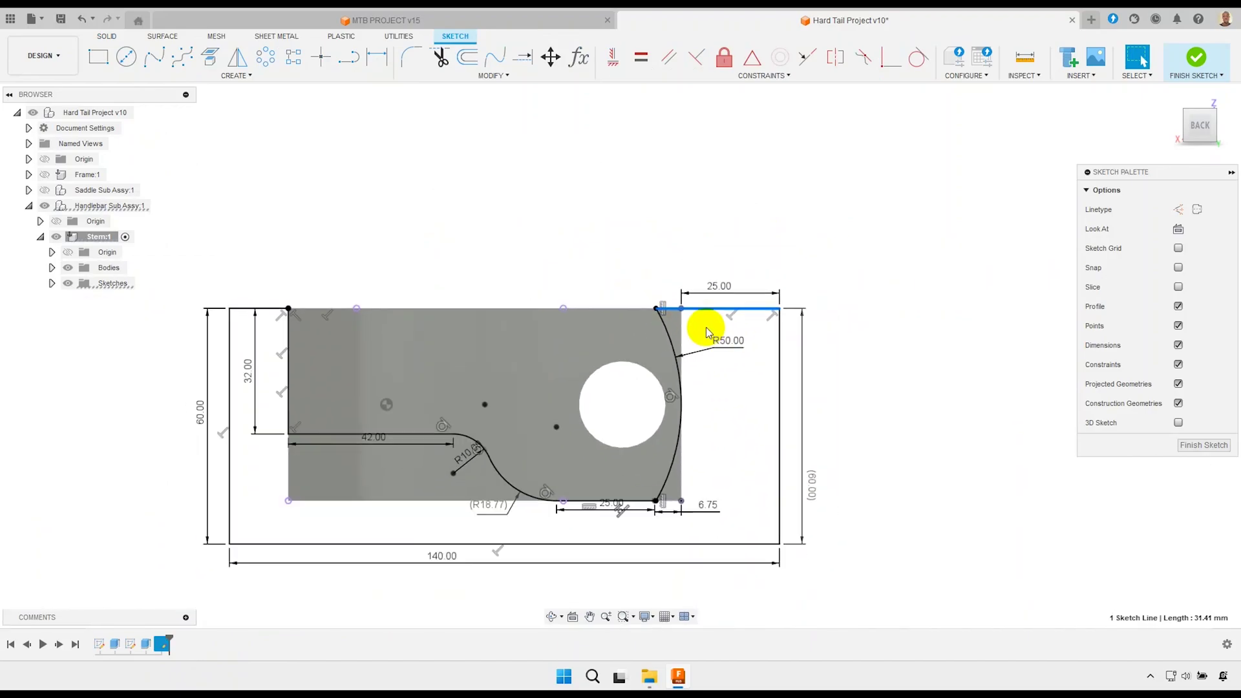
{"action": "scroll", "coordinate": [709, 386], "scroll_direction": "up", "scroll_amount": 2}
{"action": "left_click", "coordinate": [708, 384]}
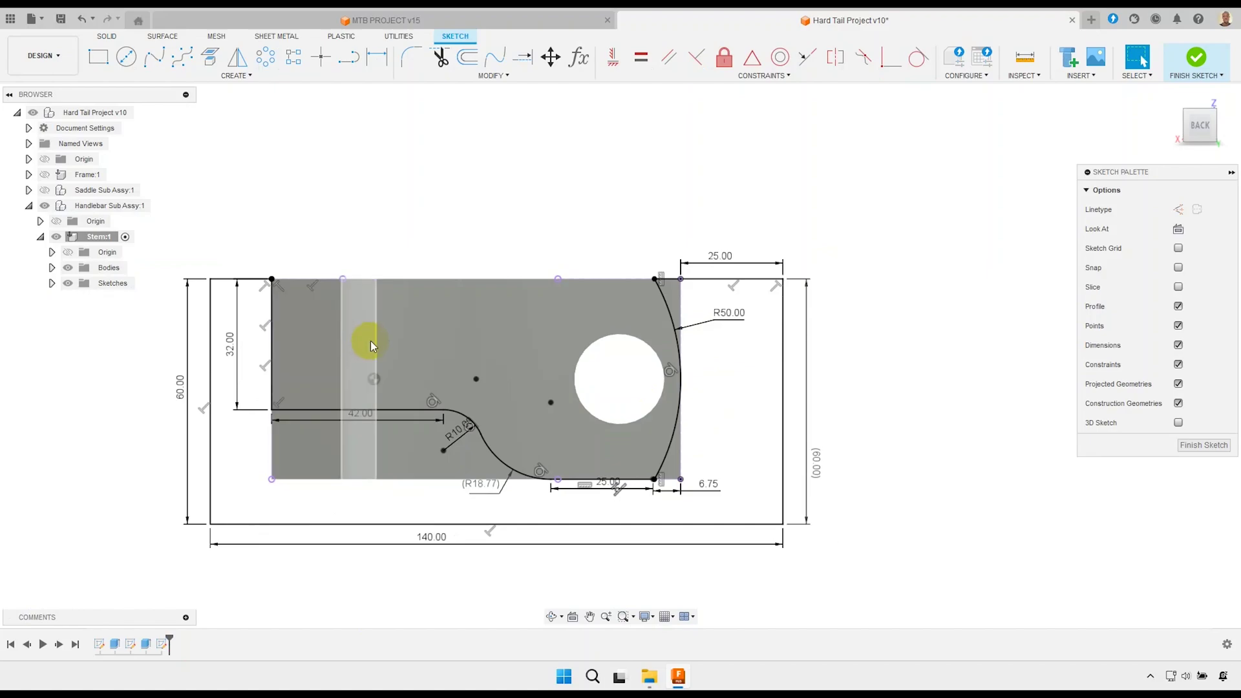
{"action": "scroll", "coordinate": [370, 340], "scroll_direction": "up", "scroll_amount": 1}
{"action": "middle_click_drag", "start_coordinate": [387, 343], "coordinate": [407, 305]}
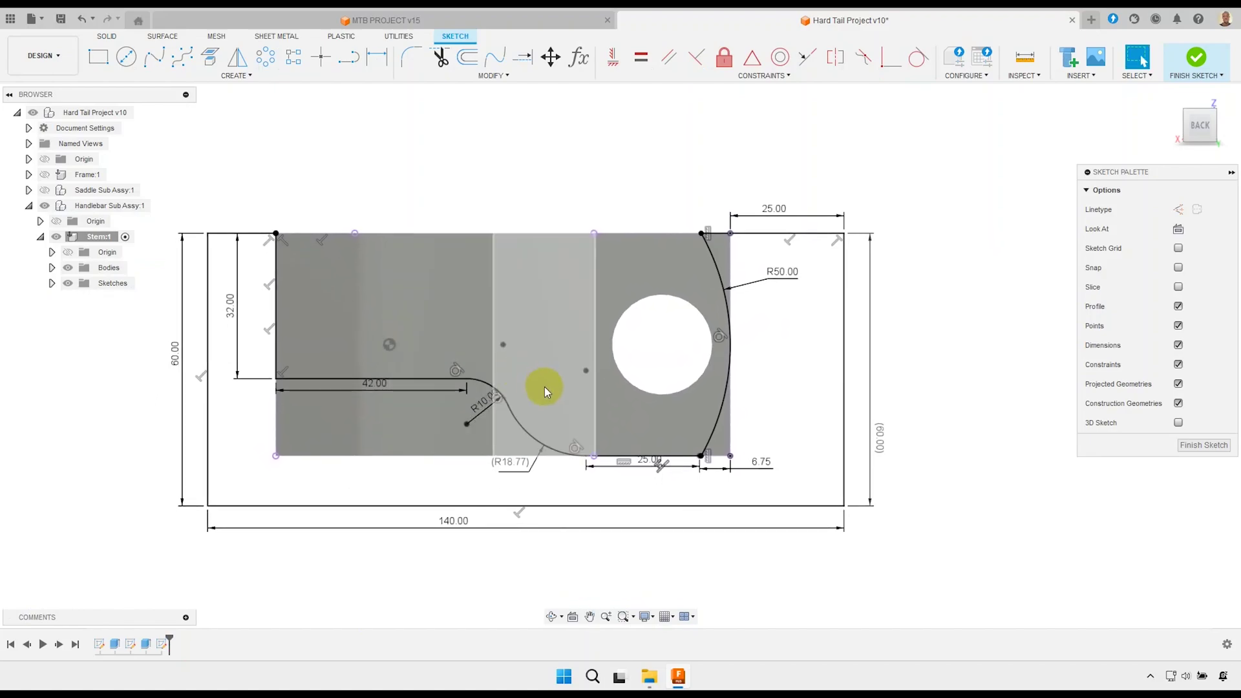
{"action": "mouse_move", "coordinate": [545, 387]}
{"action": "middle_mouse_down", "text": "shift"}
{"action": "mouse_move", "coordinate": [530, 385]}
{"action": "mouse_move", "coordinate": [650, 389]}
{"action": "mouse_move", "coordinate": [711, 375]}
{"action": "middle_mouse_up", "text": "shift"}
{"action": "left_click", "coordinate": [1203, 76]}
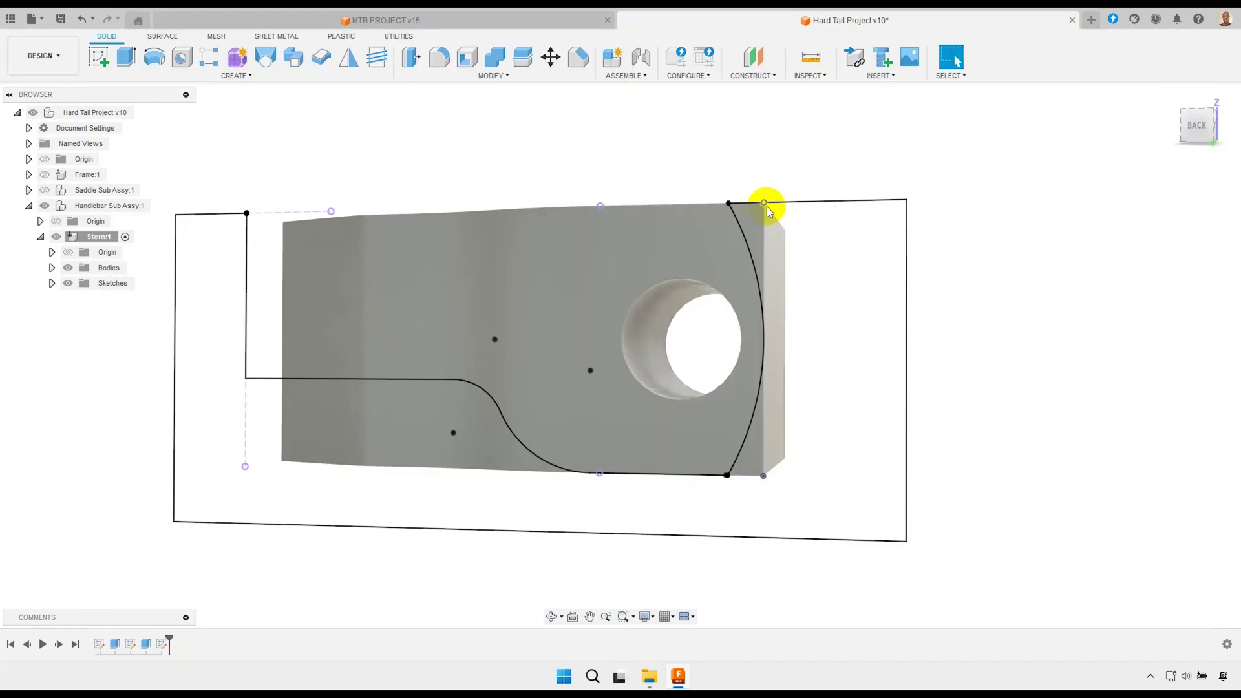
{"action": "left_click", "coordinate": [838, 539]}
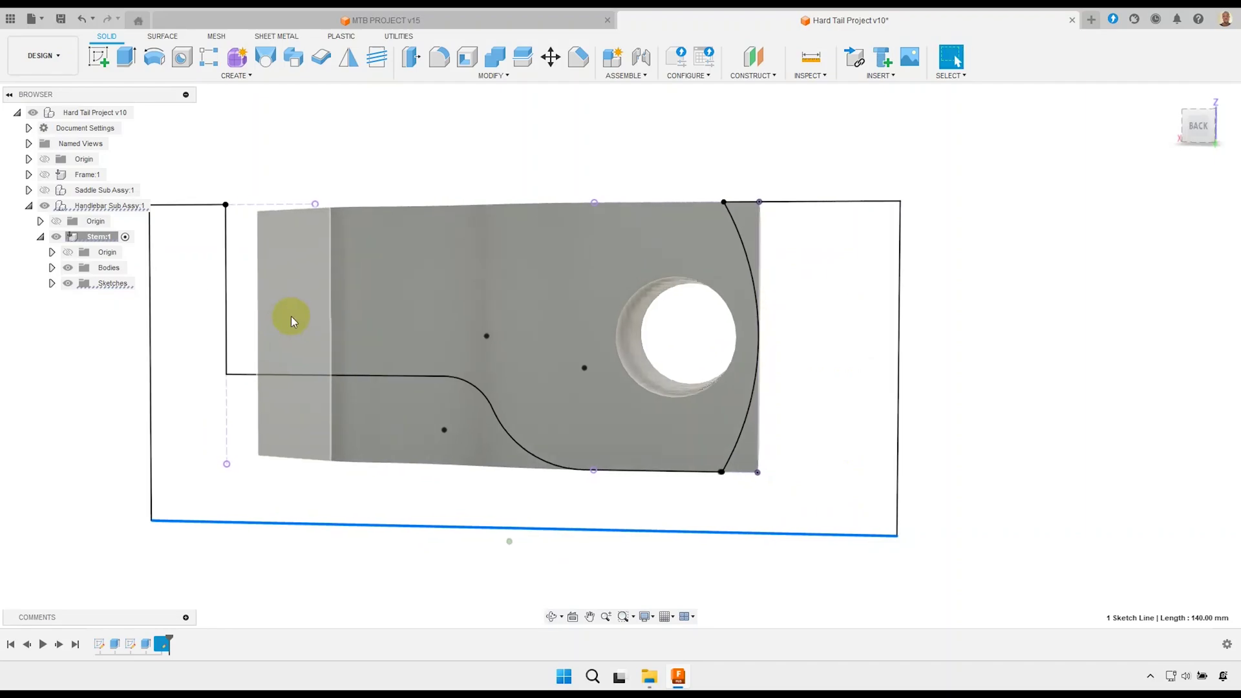
{"action": "middle_click_drag", "start_coordinate": [291, 321], "coordinate": [405, 382], "text": "shift"}
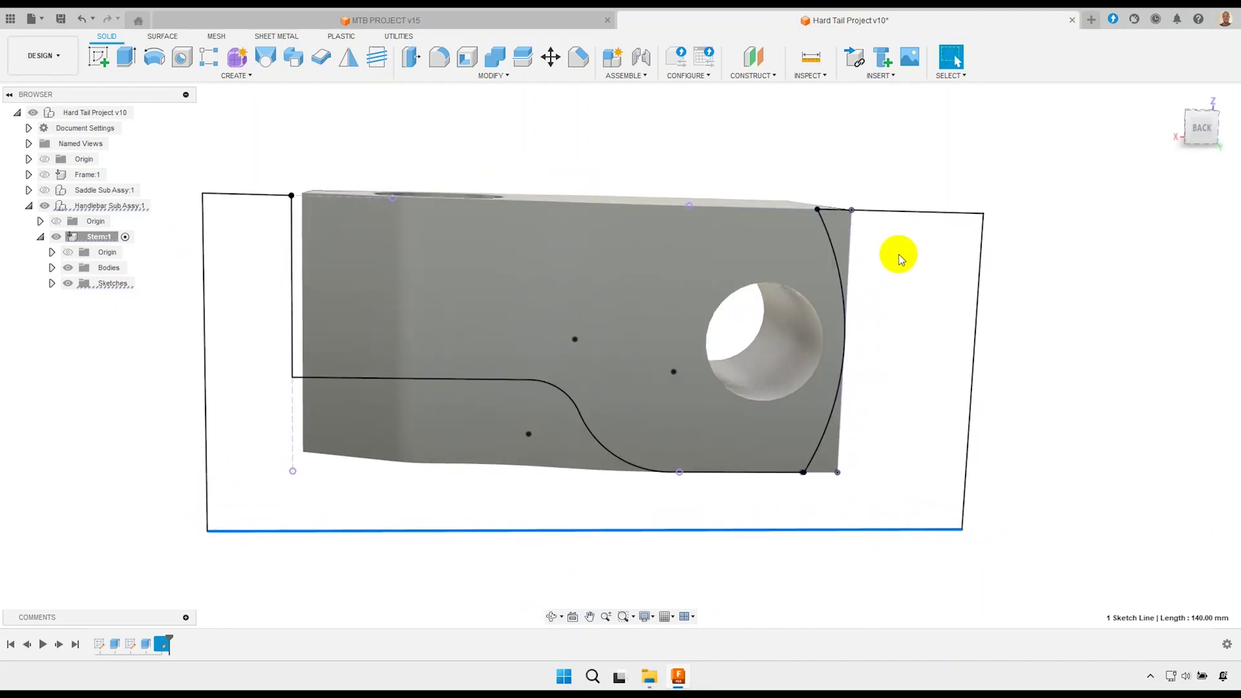
{"action": "left_click", "coordinate": [973, 385]}
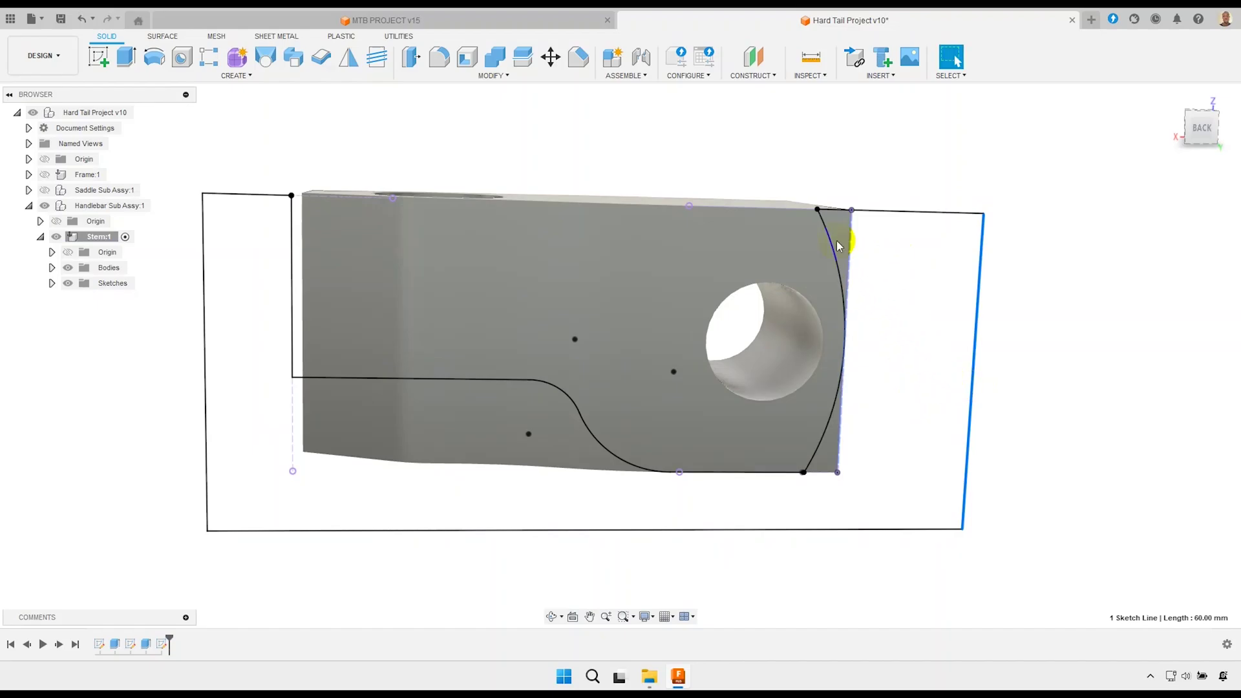
{"action": "mouse_move", "coordinate": [837, 246]}
{"action": "middle_mouse_down", "text": "shift"}
{"action": "mouse_move", "coordinate": [845, 189]}
{"action": "mouse_move", "coordinate": [823, 221]}
{"action": "mouse_move", "coordinate": [848, 228]}
{"action": "mouse_move", "coordinate": [754, 336]}
{"action": "mouse_move", "coordinate": [755, 310]}
{"action": "mouse_move", "coordinate": [624, 384]}
{"action": "middle_mouse_up", "text": "shift"}
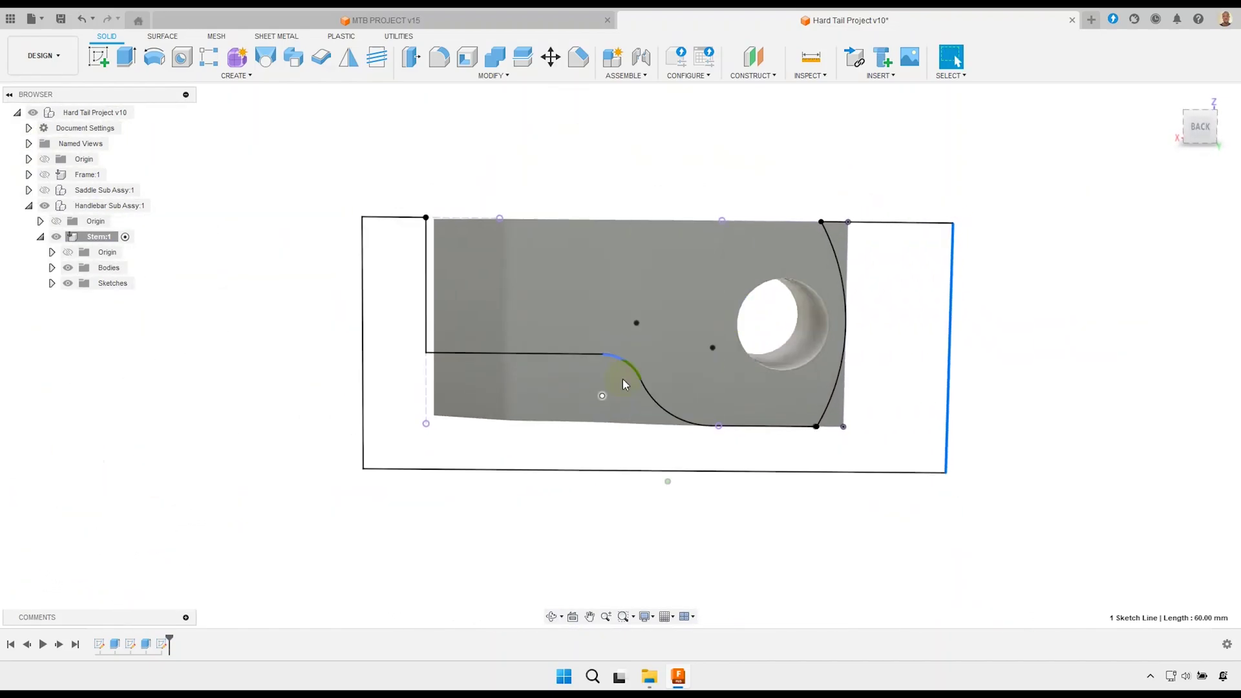
{"action": "left_click", "coordinate": [276, 467]}
{"action": "left_click", "coordinate": [116, 646]}
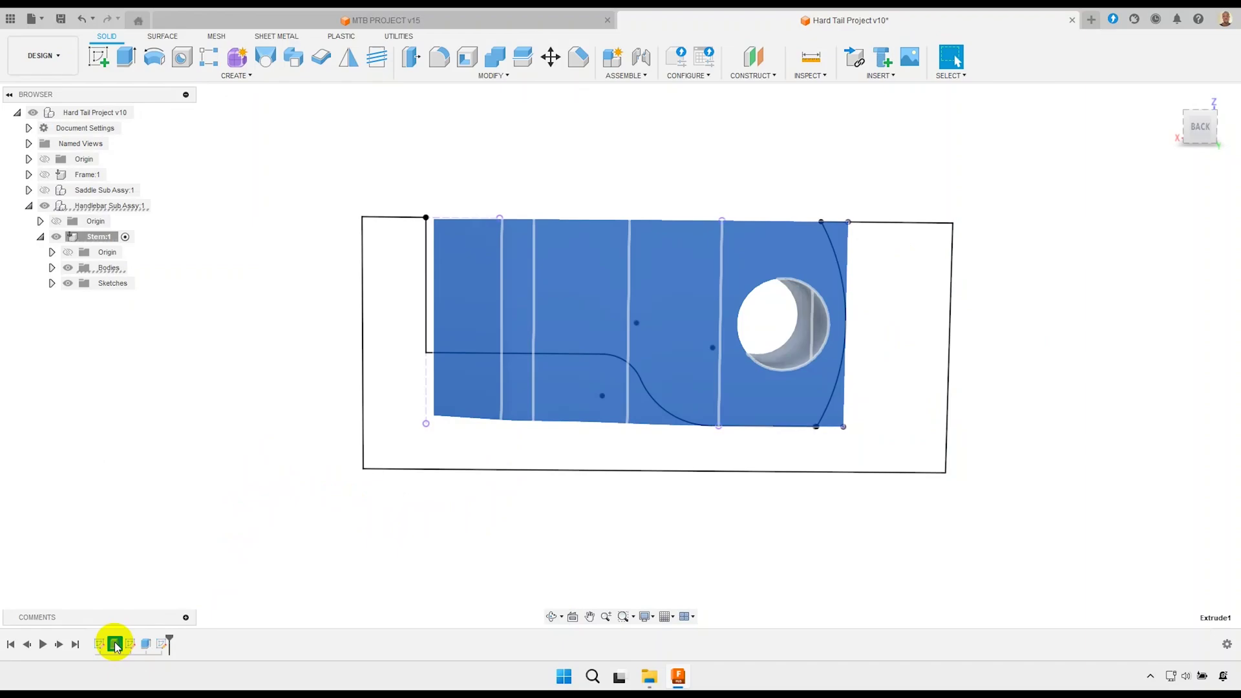
{"action": "right_click", "coordinate": [116, 644]}
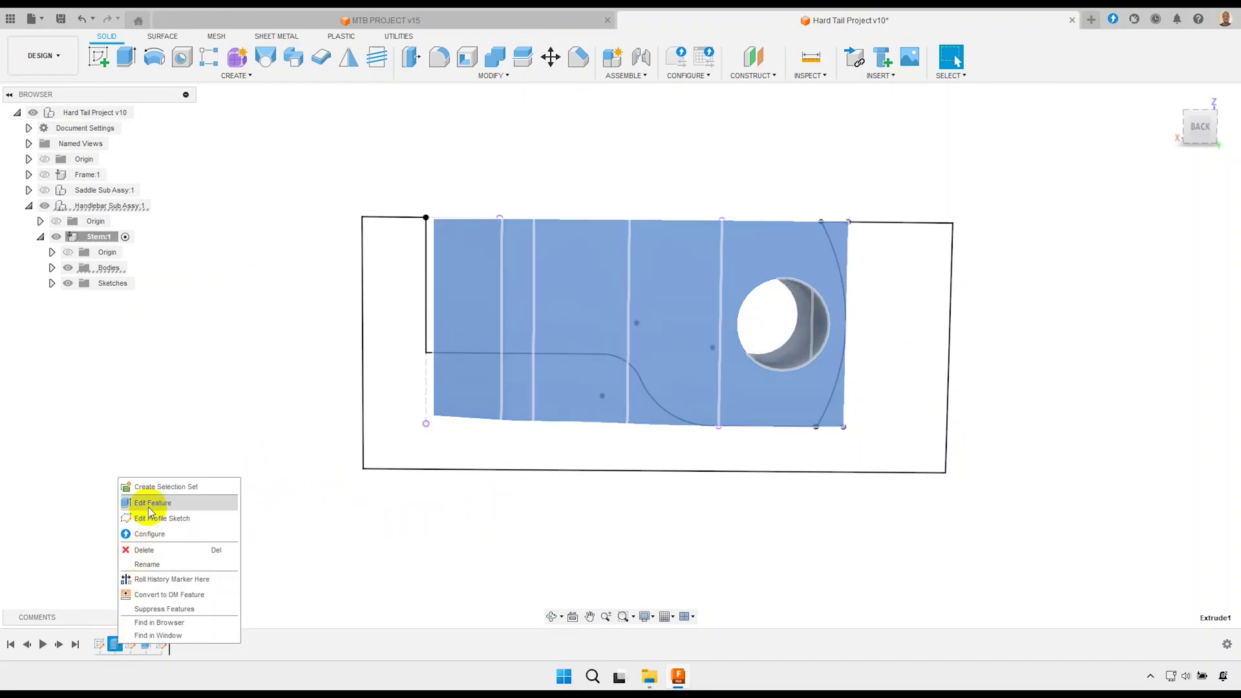
{"action": "left_click", "coordinate": [227, 504]}
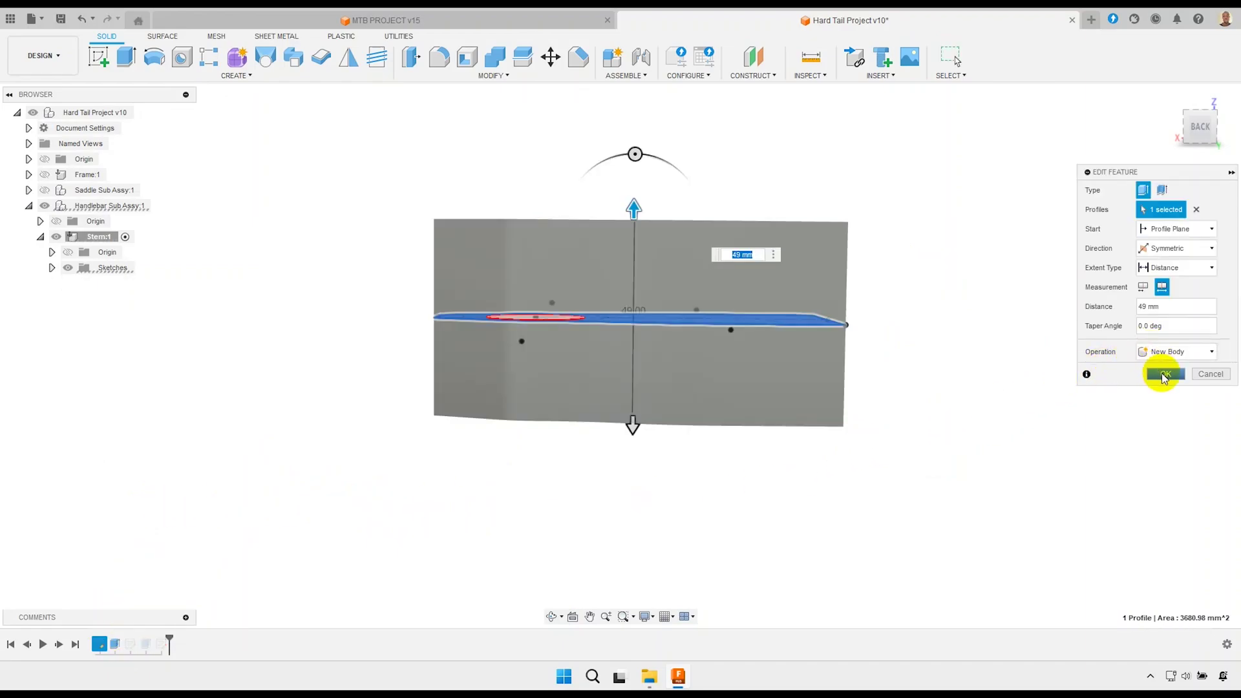
{"action": "left_click", "coordinate": [1165, 373]}
{"action": "left_click", "coordinate": [146, 647]}
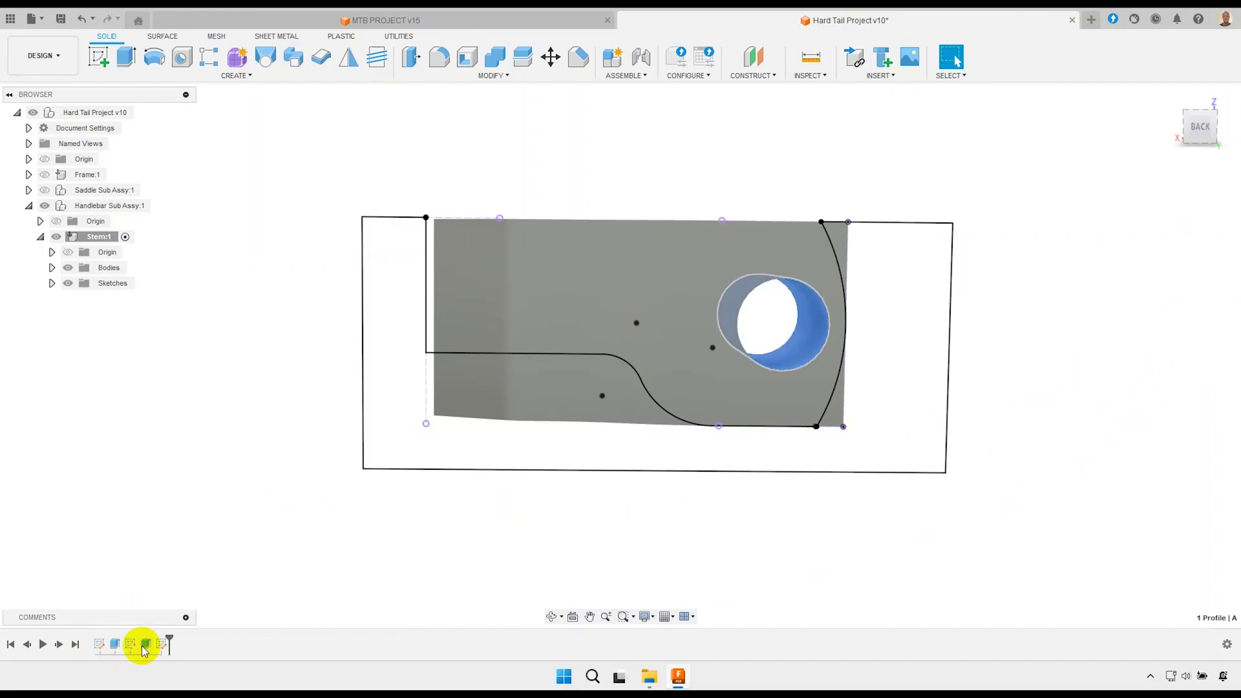
{"action": "right_click", "coordinate": [146, 646]}
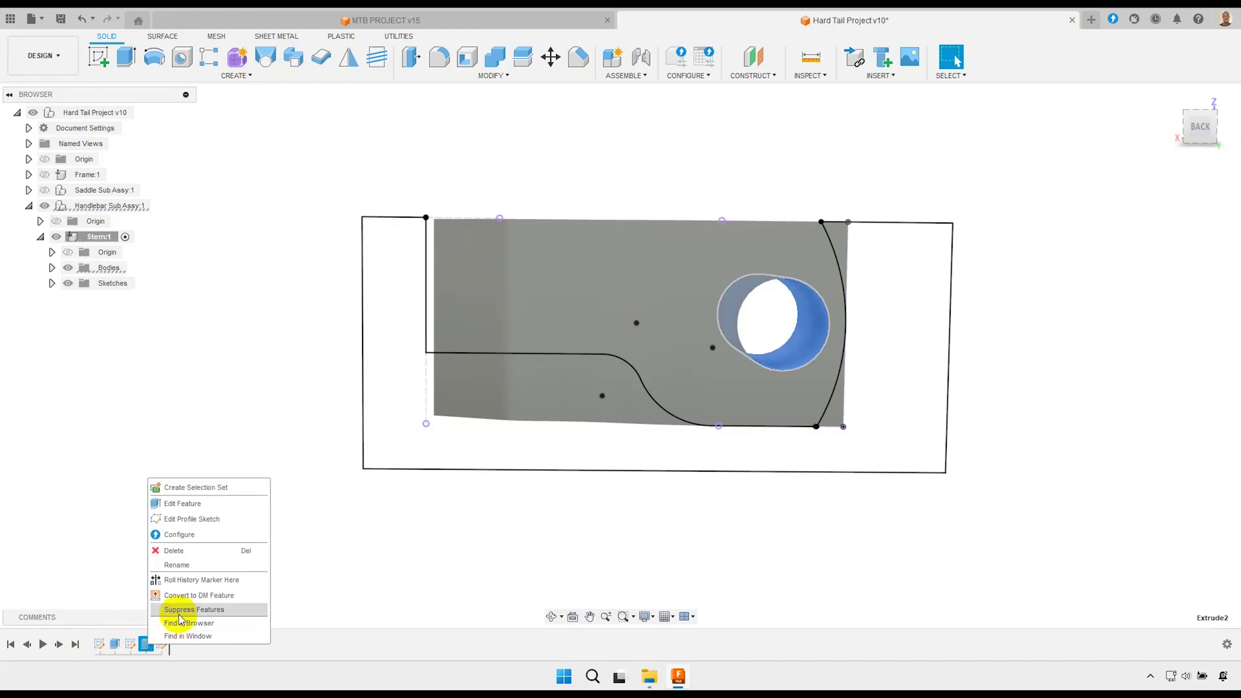
{"action": "left_click", "coordinate": [178, 502]}
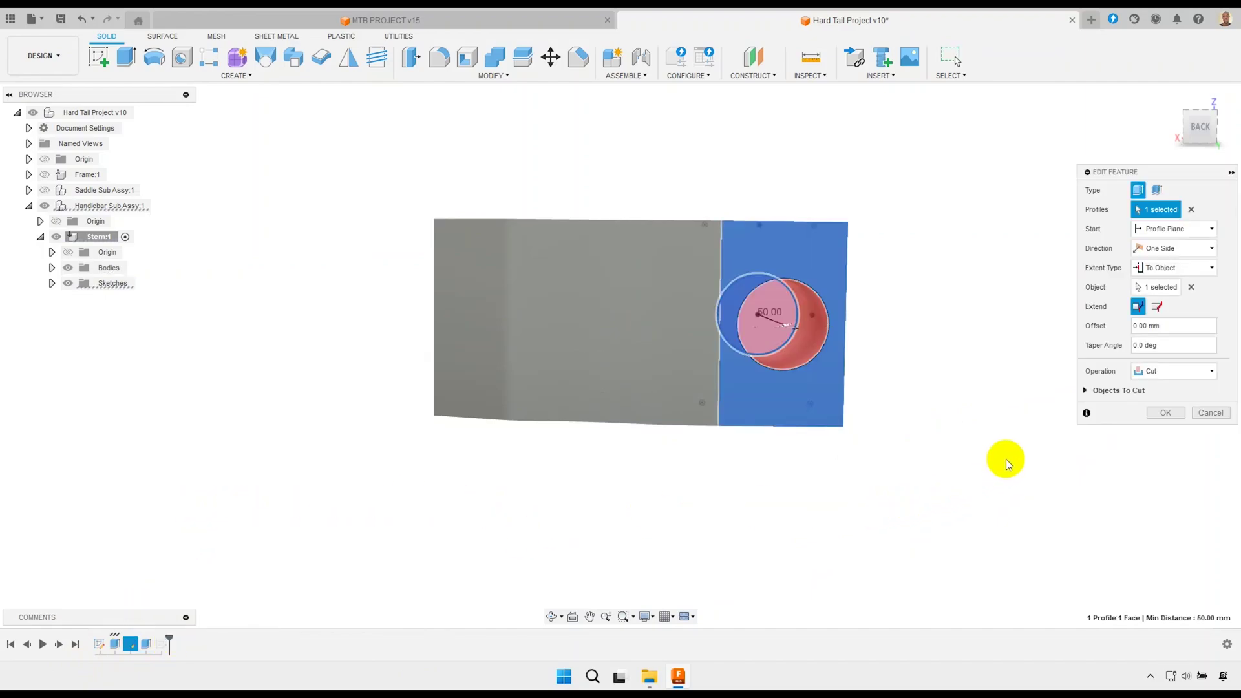
{"action": "left_click", "coordinate": [1165, 413]}
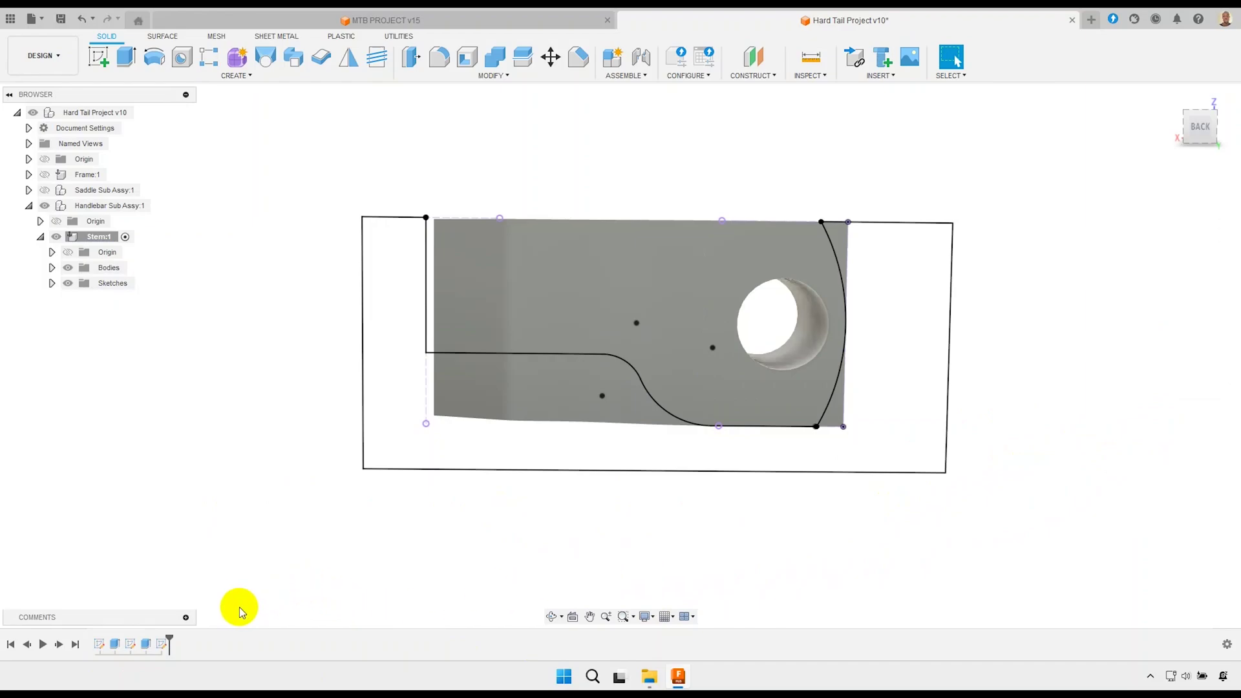
Reopen Sketch3 and inspect the 42 mm slot line, curve endpoint and 25 mm bottom line.
{"action": "double_click", "coordinate": [163, 645]}
{"action": "middle_click_drag", "start_coordinate": [748, 581], "coordinate": [705, 598]}
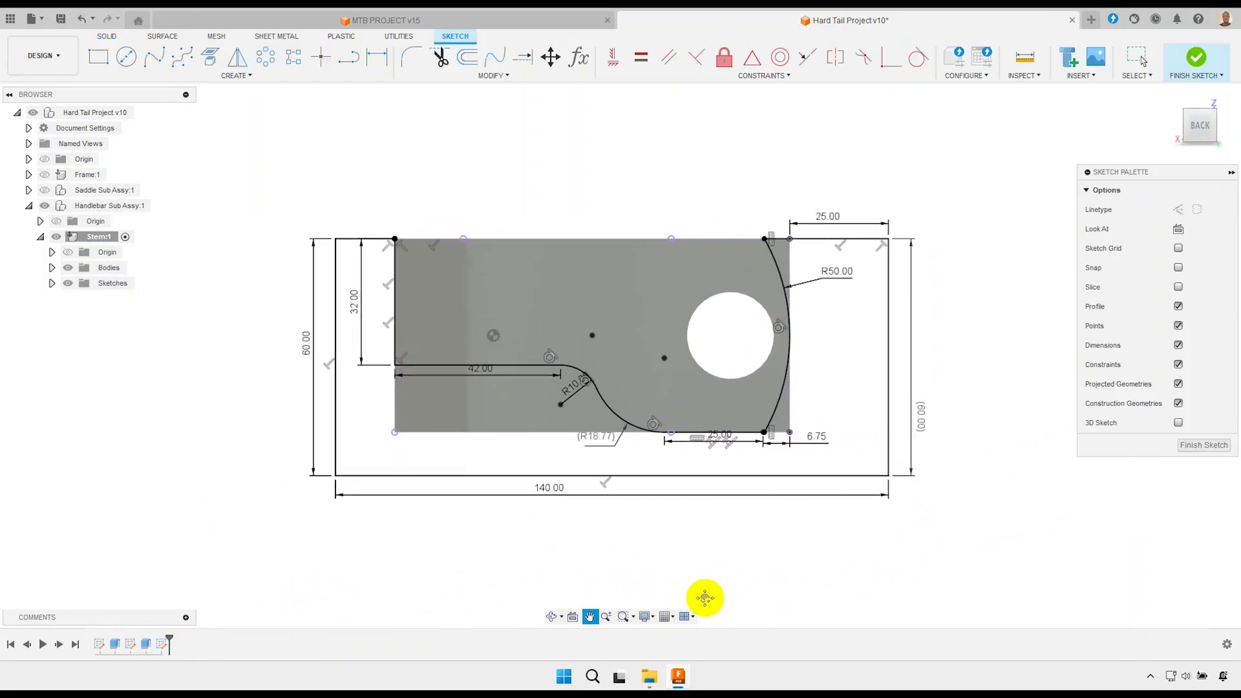
{"action": "scroll", "coordinate": [526, 452], "scroll_direction": "up", "scroll_amount": 2}
{"action": "scroll", "coordinate": [521, 485], "scroll_direction": "up", "scroll_amount": 2}
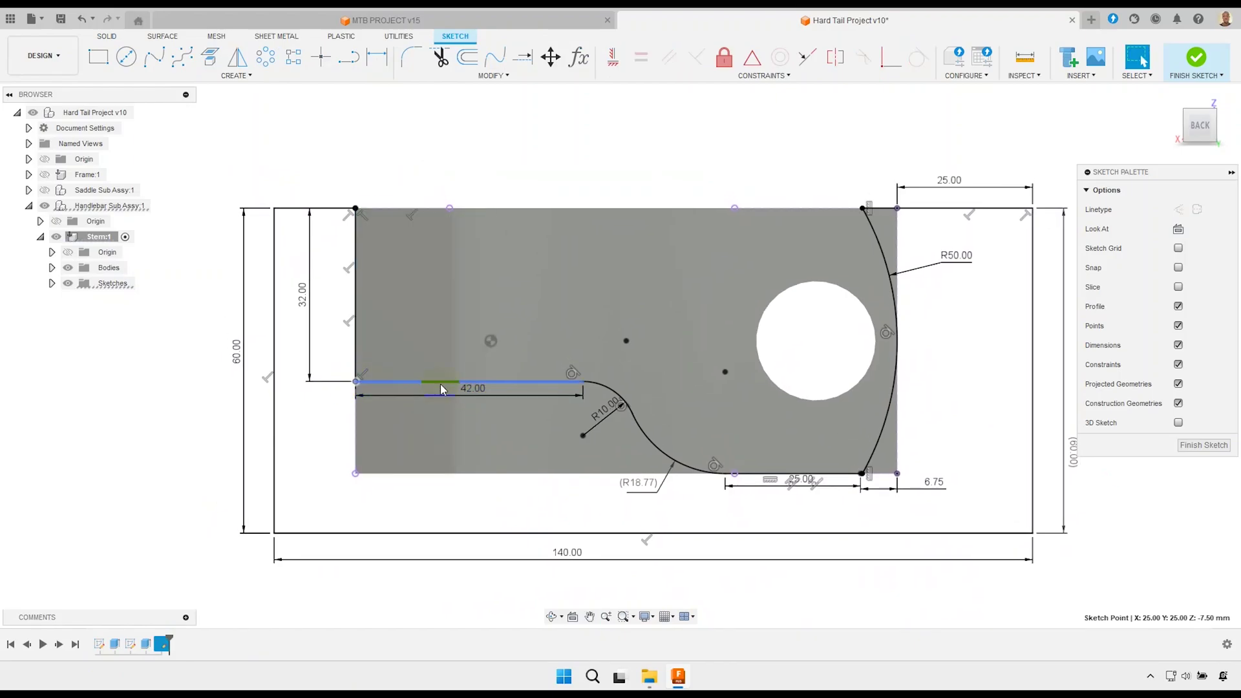
{"action": "left_click", "coordinate": [622, 391]}
{"action": "left_click", "coordinate": [736, 475]}
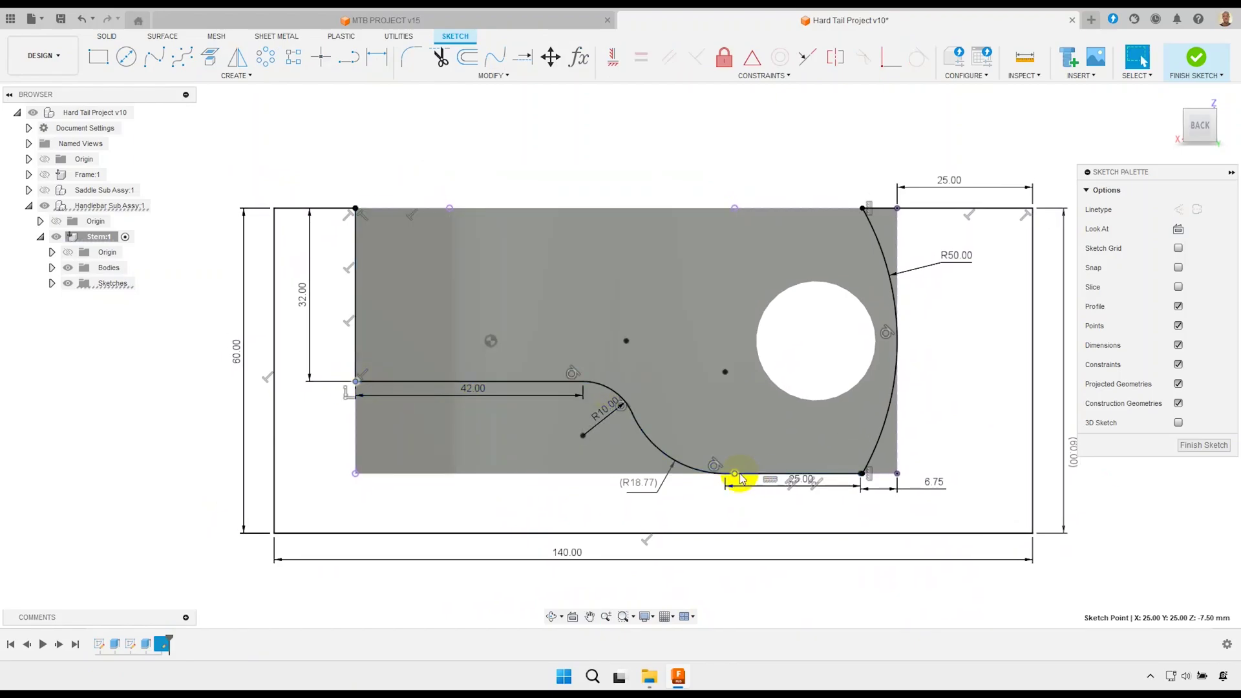
{"action": "scroll", "coordinate": [741, 479], "scroll_direction": "up", "scroll_amount": 3}
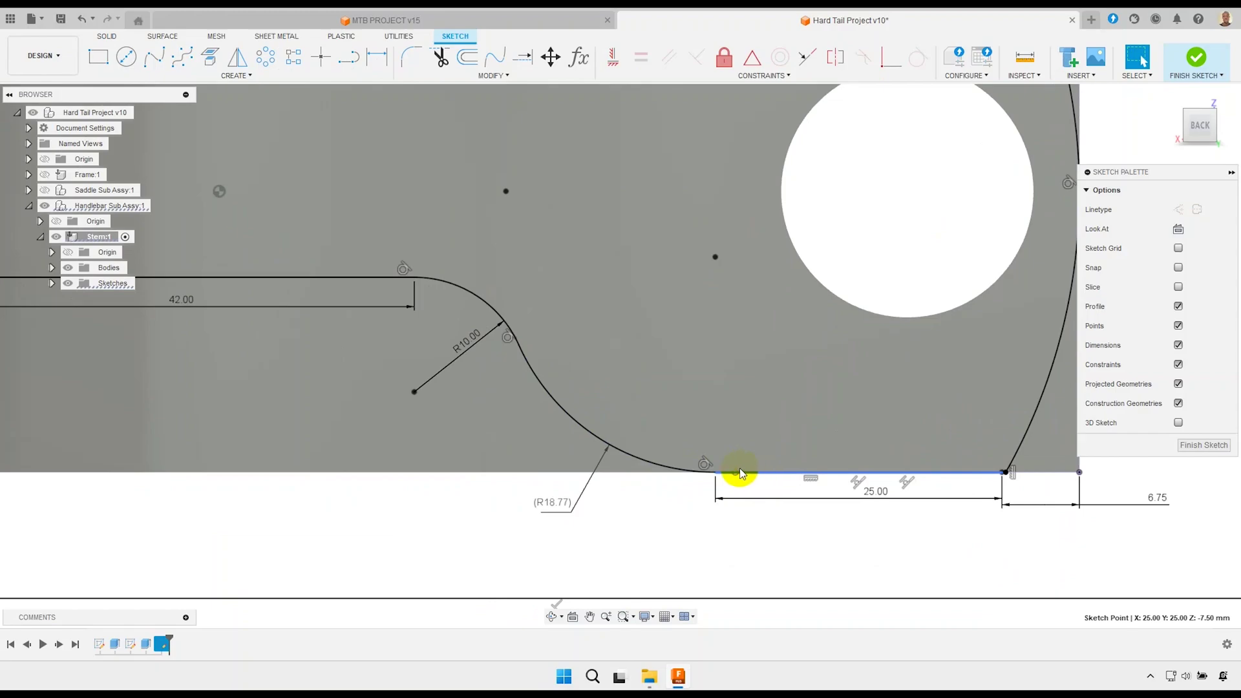
{"action": "left_click", "coordinate": [759, 473]}
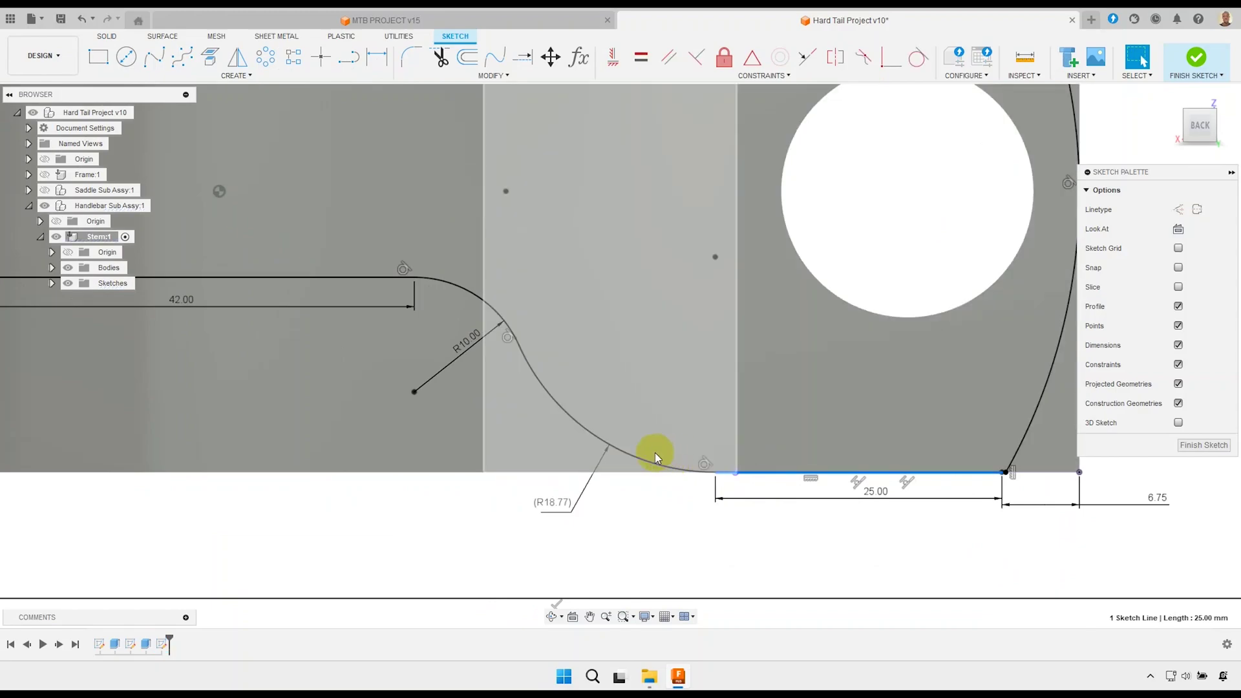
{"action": "key", "text": "Escape"}
{"action": "scroll", "coordinate": [750, 485], "scroll_direction": "up", "scroll_amount": 2}
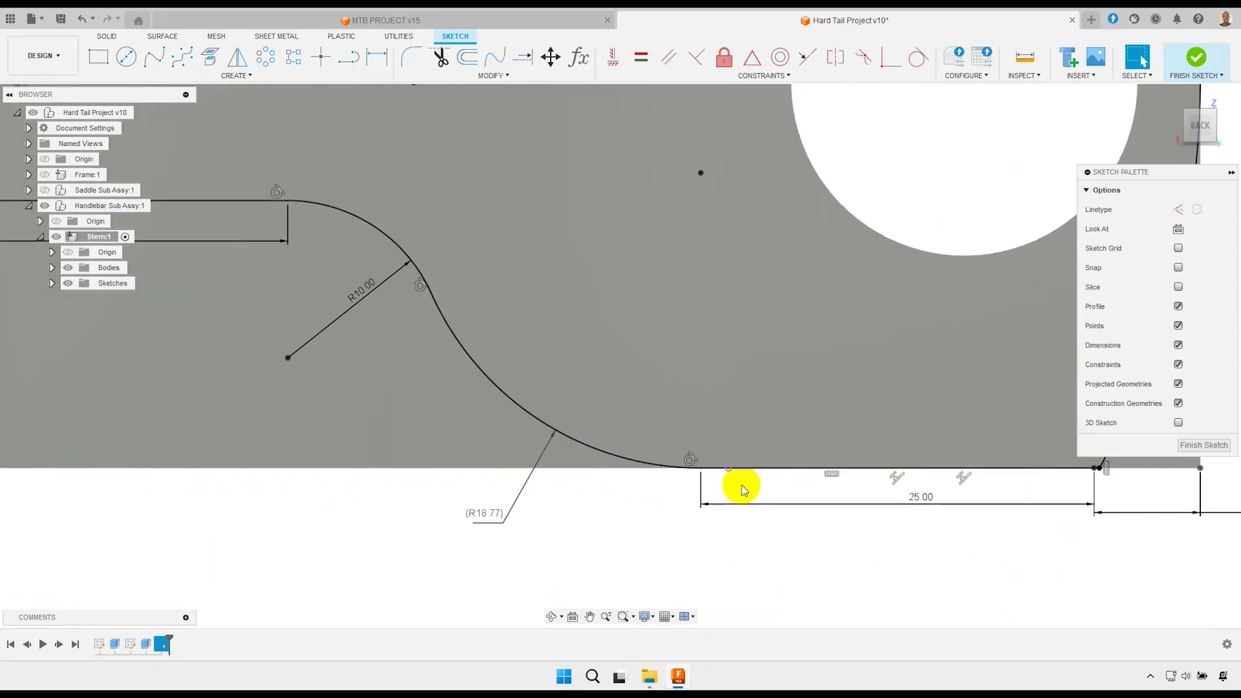
Zoom in and inspect where the R18.77 arc meets the bottom line.
{"action": "left_click", "coordinate": [698, 469]}
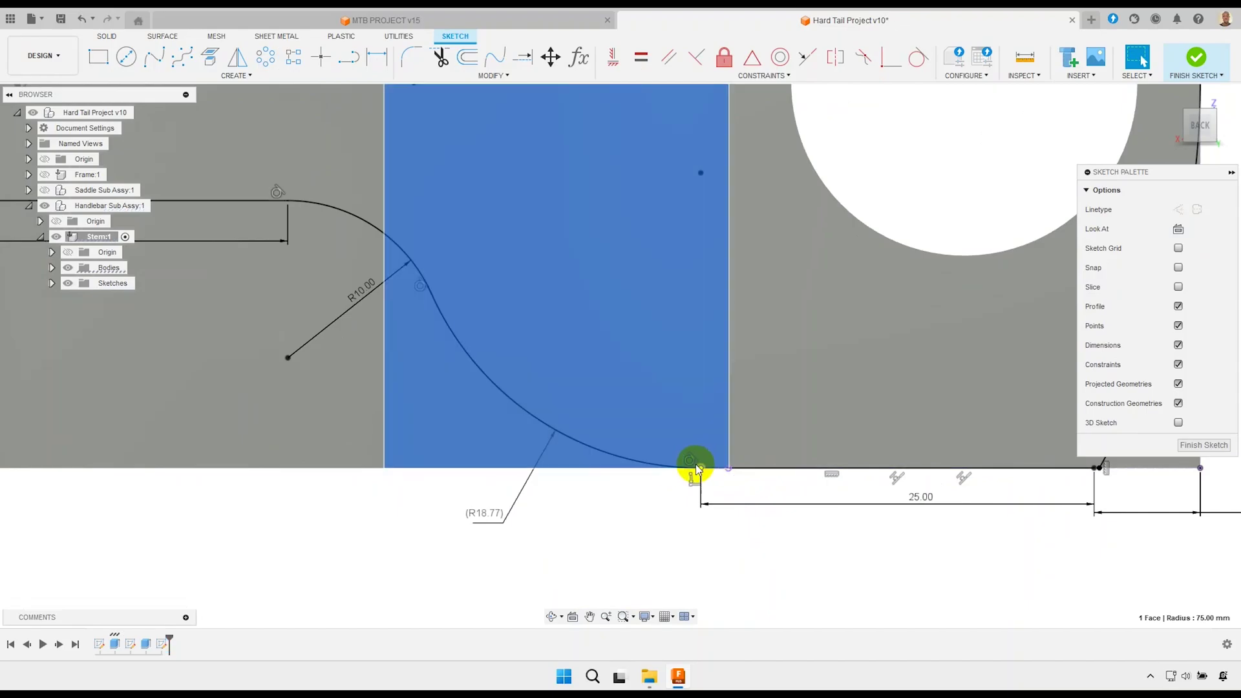
{"action": "left_click", "coordinate": [701, 469]}
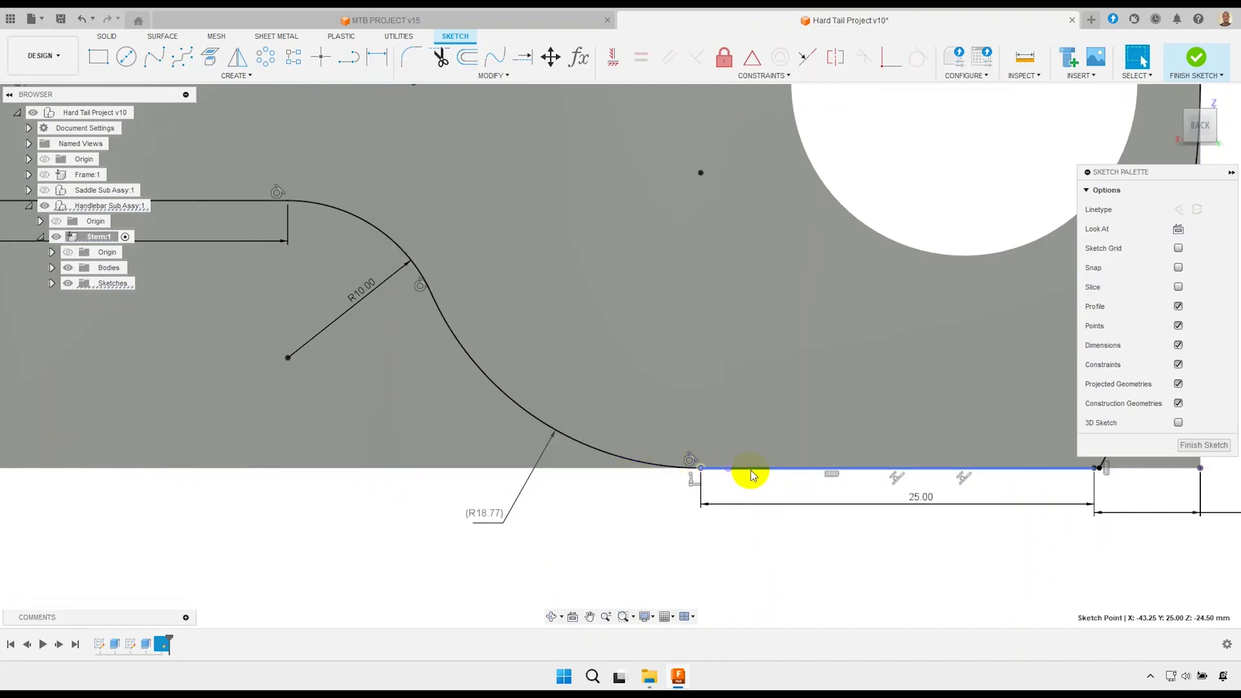
{"action": "left_click", "coordinate": [664, 465]}
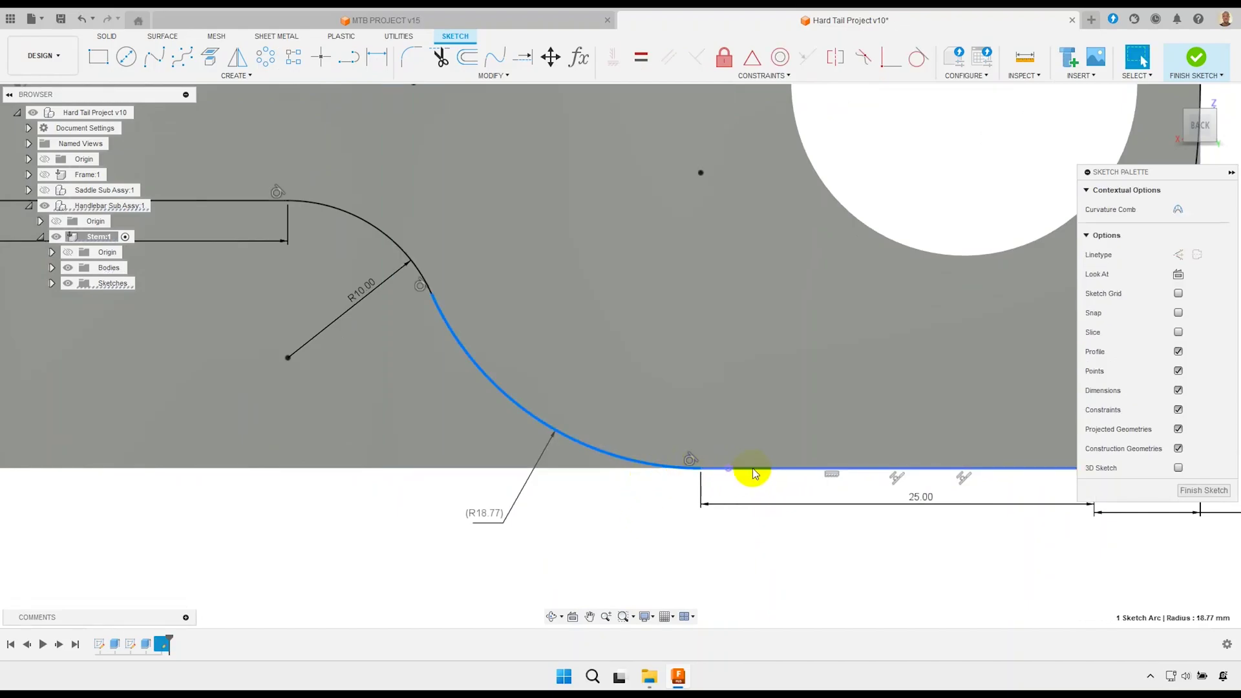
{"action": "left_click", "coordinate": [665, 486]}
{"action": "scroll", "coordinate": [651, 488], "scroll_direction": "down", "scroll_amount": 5}
{"action": "scroll", "coordinate": [835, 476], "scroll_direction": "up", "scroll_amount": 3}
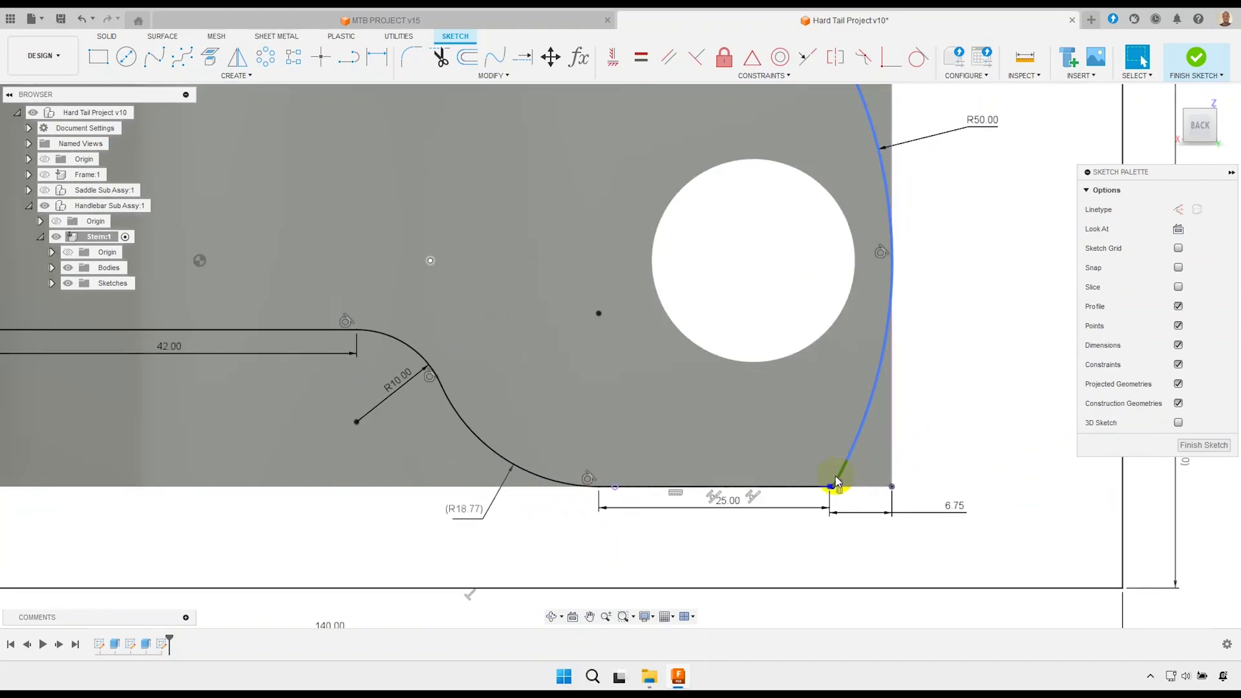
{"action": "scroll", "coordinate": [835, 477], "scroll_direction": "up", "scroll_amount": 3}
{"action": "scroll", "coordinate": [835, 482], "scroll_direction": "up", "scroll_amount": 3}
{"action": "scroll", "coordinate": [840, 466], "scroll_direction": "up", "scroll_amount": 2}
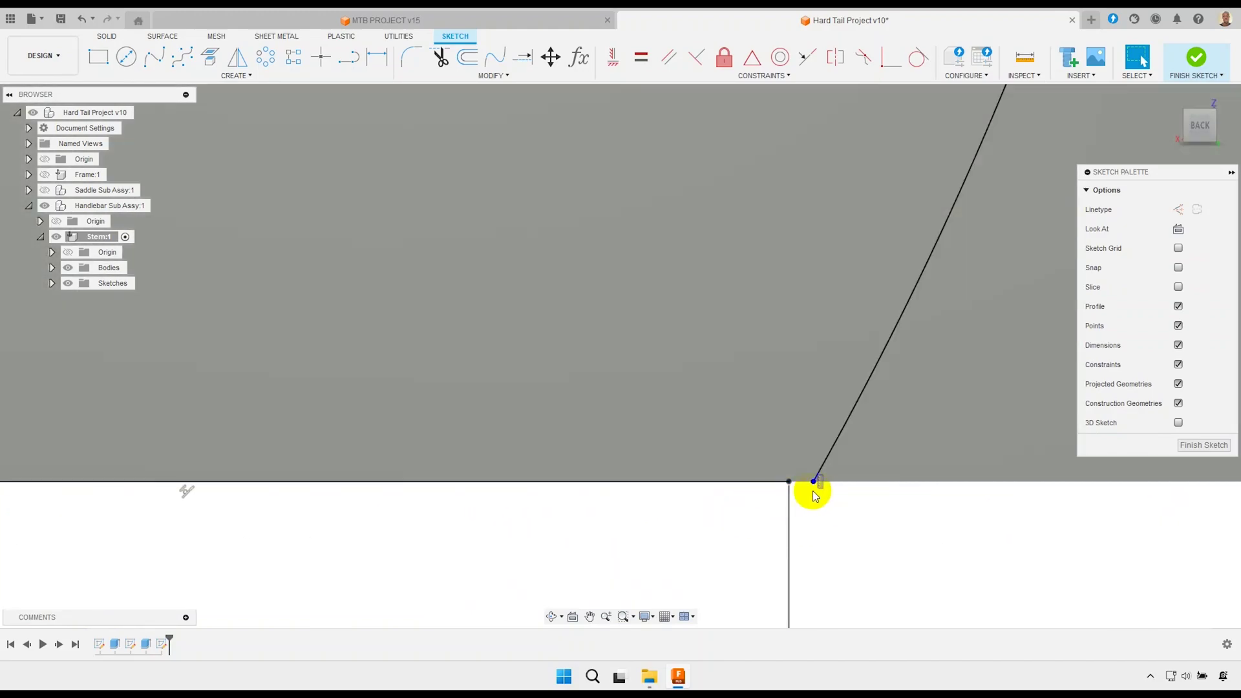
{"action": "scroll", "coordinate": [812, 490], "scroll_direction": "up", "scroll_amount": 1}
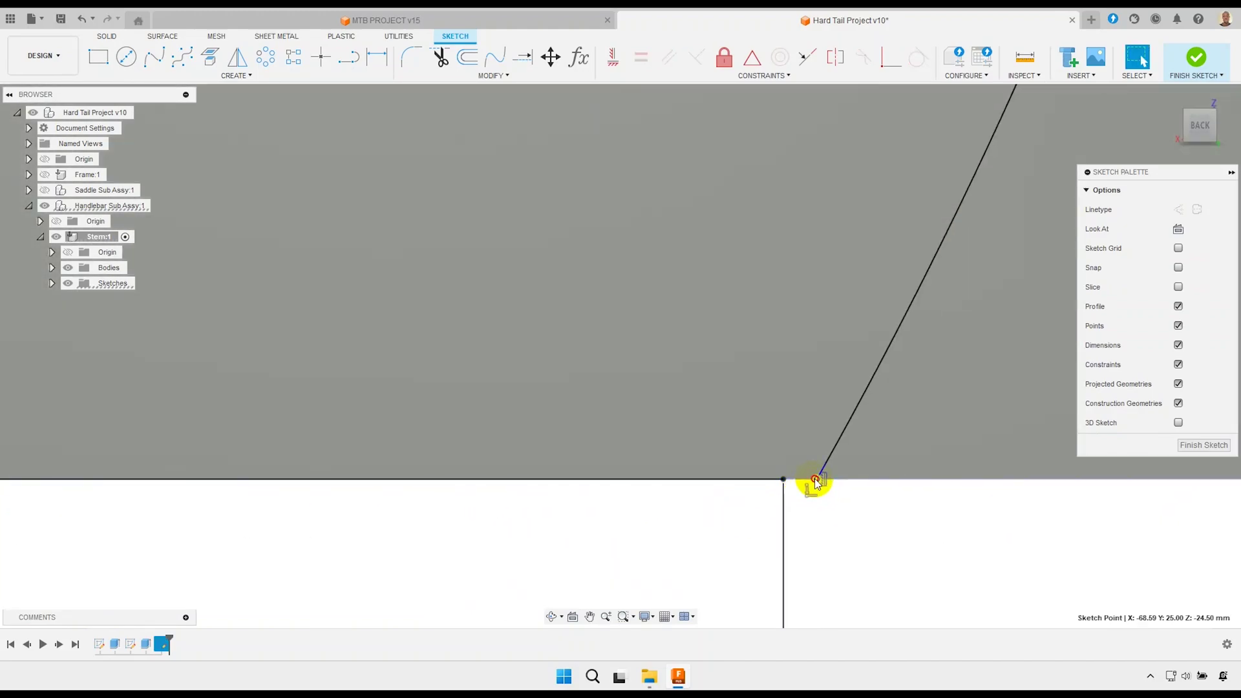
{"action": "key", "text": "Escape"}
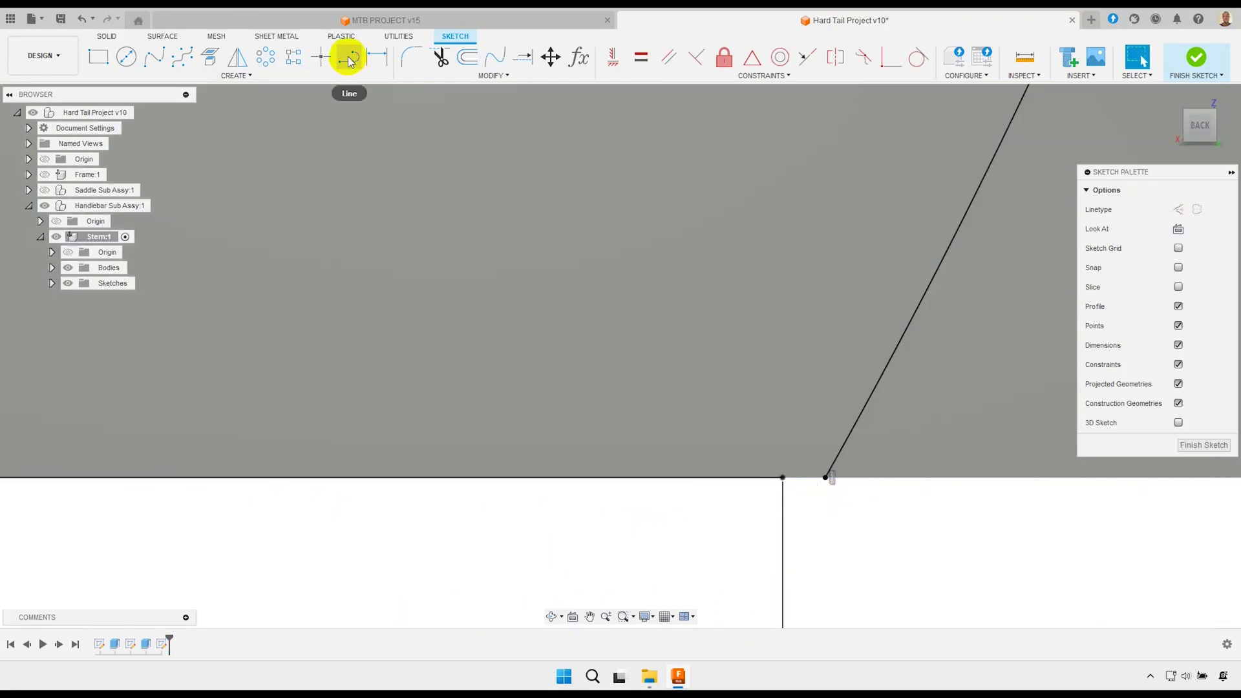
Draw a short line from the angled line's endpoint to close the gap, leaving one profile.
{"action": "left_click", "coordinate": [349, 57]}
{"action": "scroll", "coordinate": [811, 498], "scroll_direction": "up", "scroll_amount": 2}
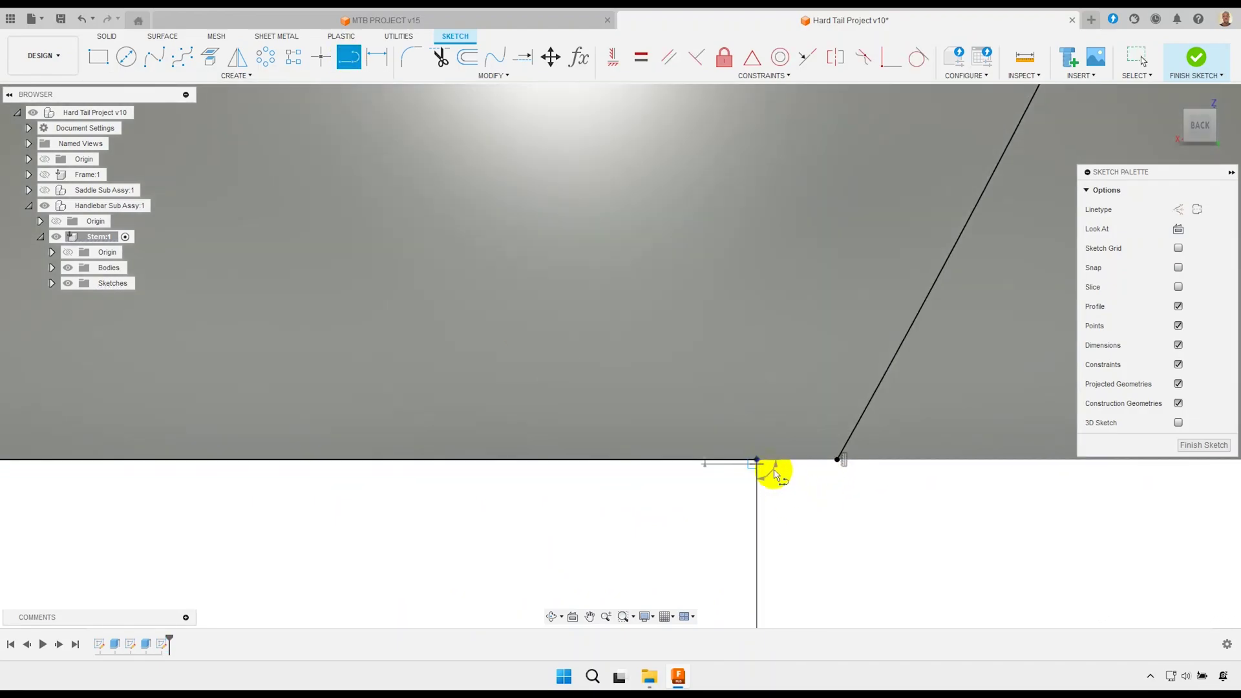
{"action": "left_click", "coordinate": [837, 460]}
{"action": "right_click", "coordinate": [798, 498]}
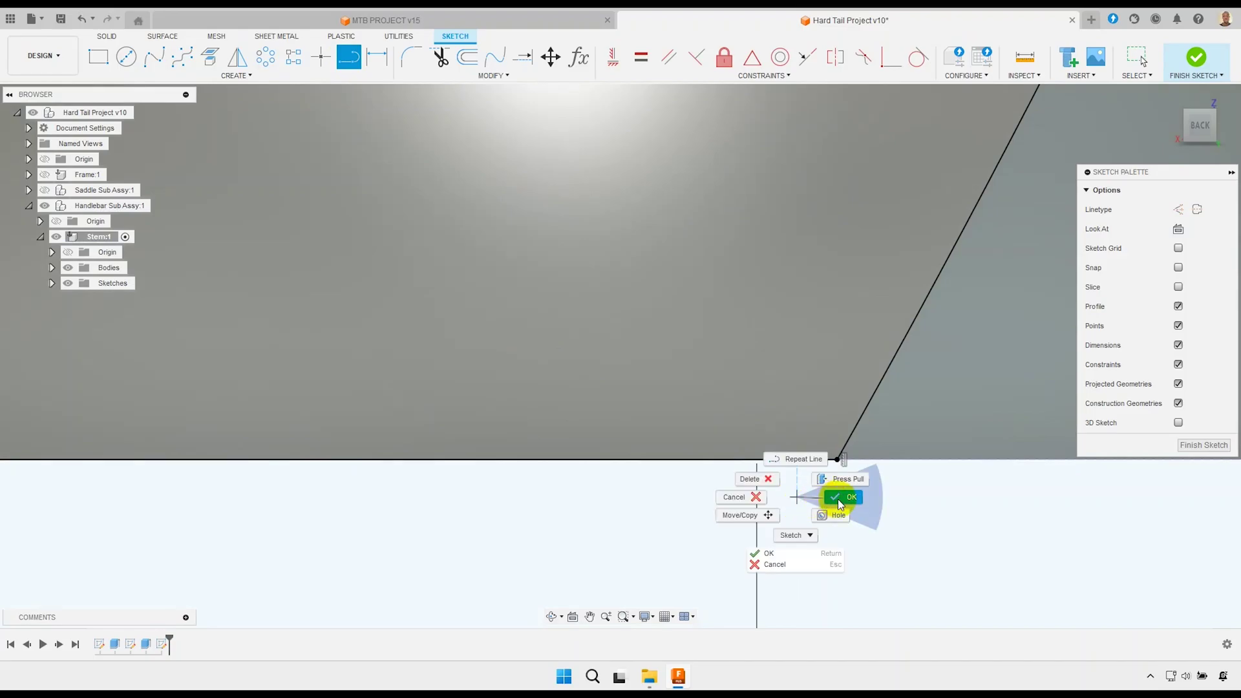
{"action": "left_click", "coordinate": [831, 499]}
{"action": "scroll", "coordinate": [744, 457], "scroll_direction": "up", "scroll_amount": 3}
{"action": "scroll", "coordinate": [743, 453], "scroll_direction": "down", "scroll_amount": 3}
{"action": "left_click", "coordinate": [914, 385]}
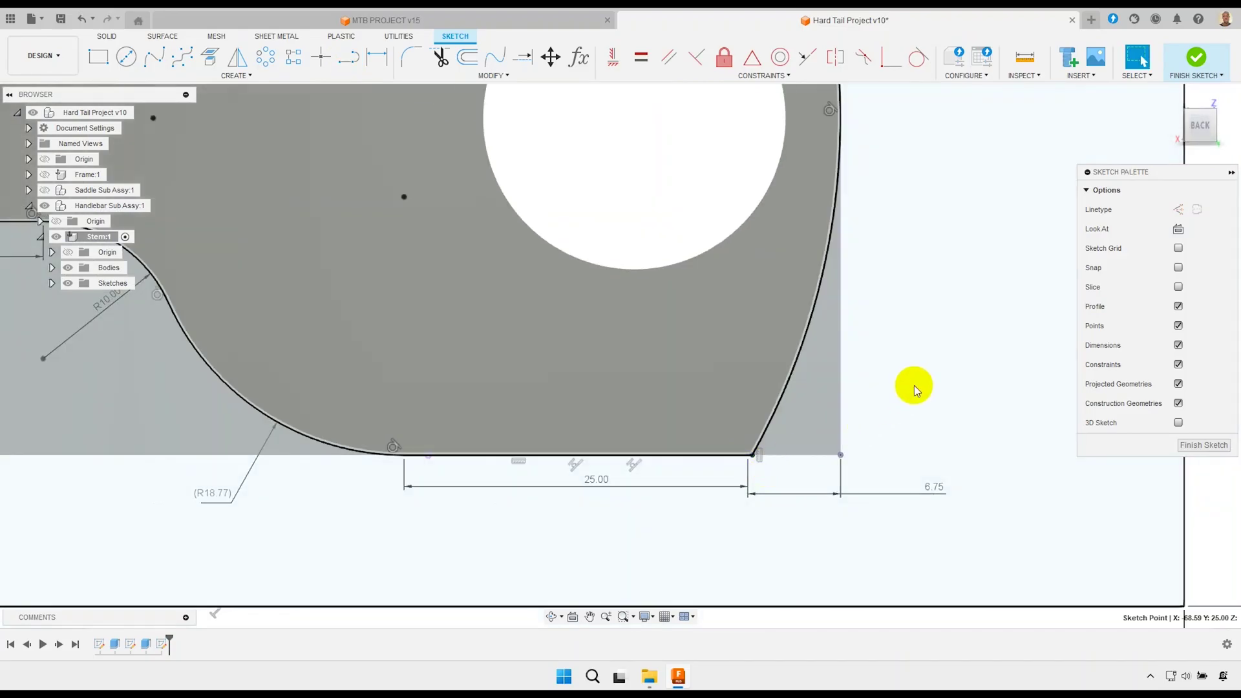
{"action": "scroll", "coordinate": [914, 385], "scroll_direction": "down", "scroll_amount": 2}
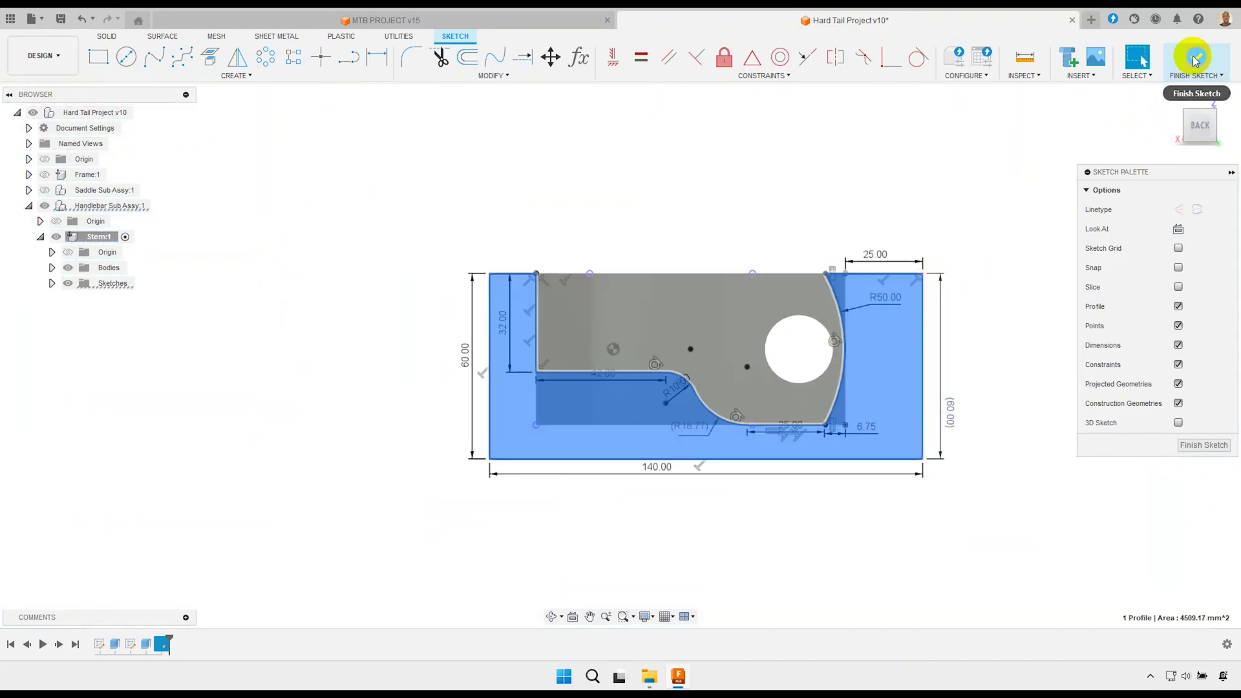
Finish the sketch and set up an extrude cut with extent All.
{"action": "left_click", "coordinate": [1194, 63]}
{"action": "middle_click_drag", "start_coordinate": [782, 336], "coordinate": [632, 332], "text": "shift"}
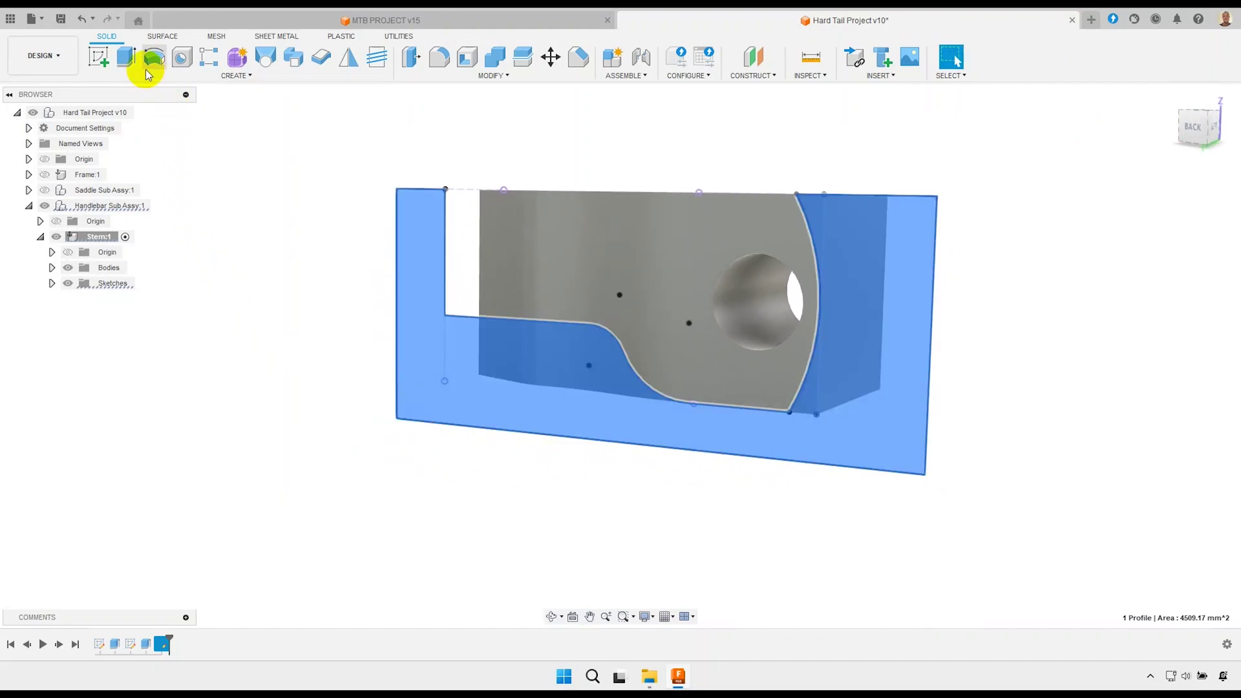
{"action": "left_click", "coordinate": [126, 57]}
{"action": "mouse_move", "coordinate": [610, 343]}
{"action": "left_mouse_down"}
{"action": "mouse_move", "coordinate": [608, 352]}
{"action": "mouse_move", "coordinate": [731, 318]}
{"action": "left_mouse_up"}
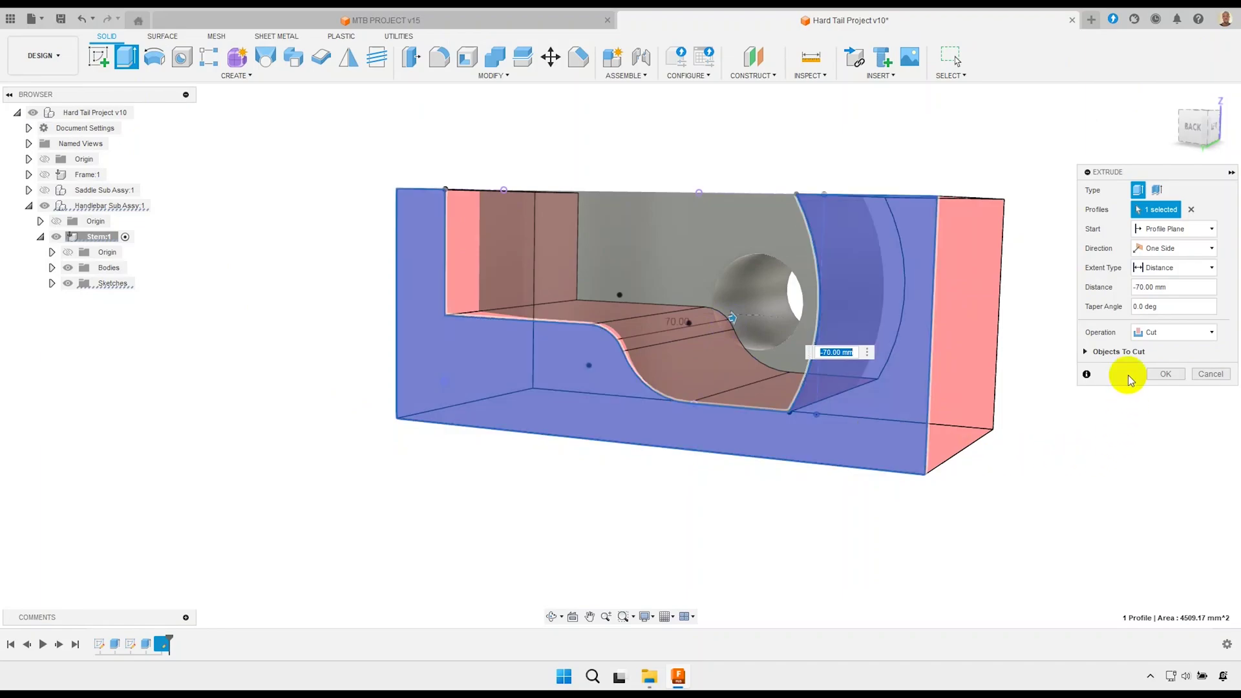
{"action": "left_click", "coordinate": [1162, 270]}
{"action": "left_click", "coordinate": [1157, 316]}
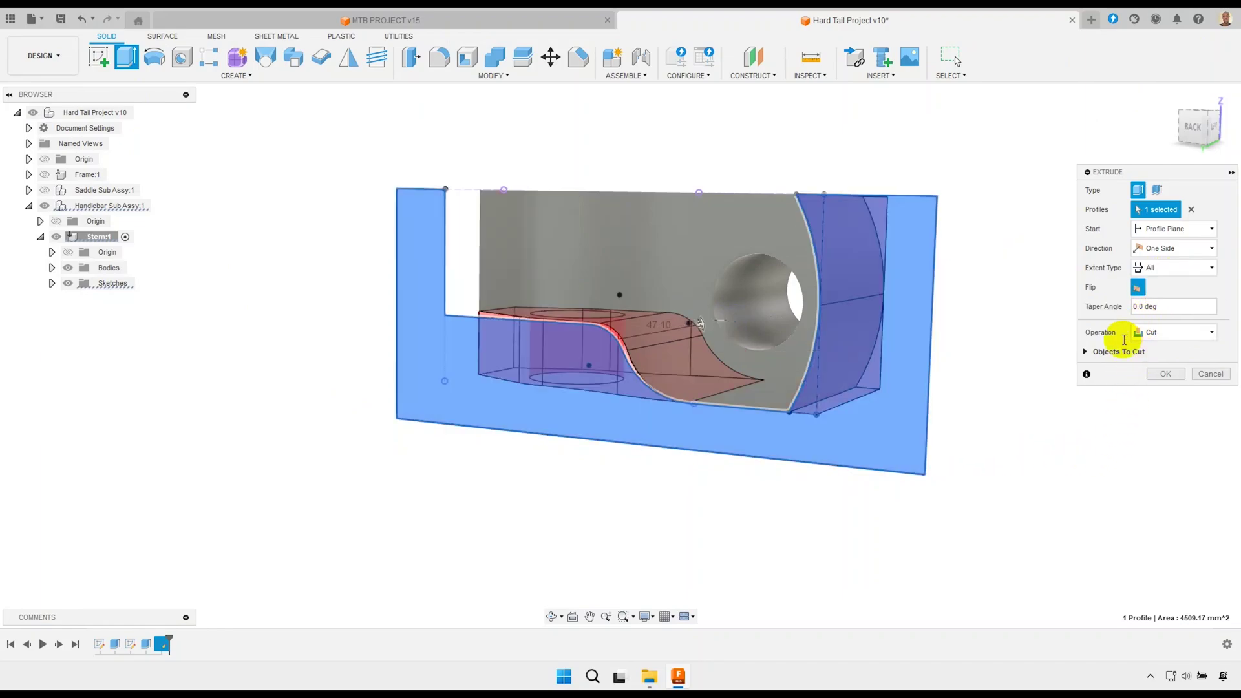
Apply the through-all cut and orbit to inspect the curved stem result.
{"action": "scroll", "coordinate": [970, 465], "scroll_direction": "down", "scroll_amount": 2}
{"action": "mouse_move", "coordinate": [817, 485]}
{"action": "middle_mouse_down", "text": "shift"}
{"action": "mouse_move", "coordinate": [704, 490]}
{"action": "mouse_move", "coordinate": [820, 545]}
{"action": "middle_mouse_up", "text": "shift"}
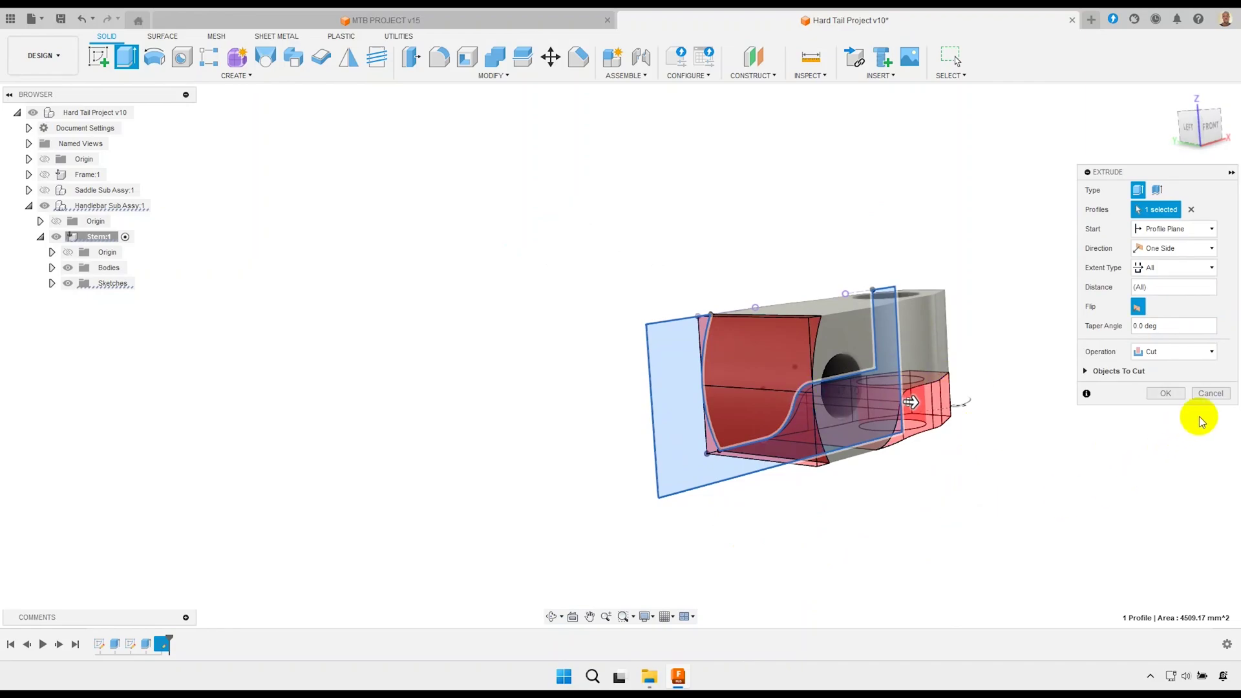
{"action": "left_click", "coordinate": [1167, 394]}
{"action": "mouse_move", "coordinate": [707, 424]}
{"action": "middle_mouse_down", "text": "shift"}
{"action": "mouse_move", "coordinate": [859, 412]}
{"action": "mouse_move", "coordinate": [847, 424]}
{"action": "middle_mouse_up", "text": "shift"}
{"action": "scroll", "coordinate": [759, 395], "scroll_direction": "up", "scroll_amount": 2}
{"action": "middle_click_drag", "start_coordinate": [758, 396], "coordinate": [733, 452]}
{"action": "scroll", "coordinate": [766, 411], "scroll_direction": "up", "scroll_amount": 2}
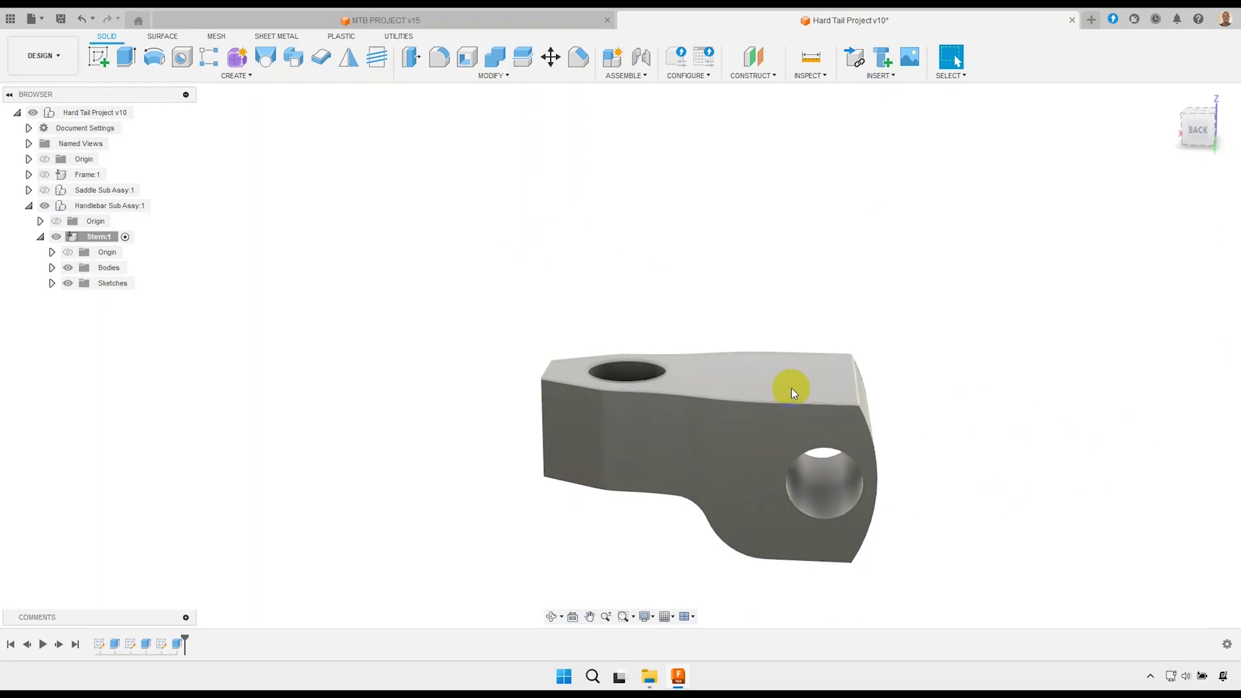
Sketch on the stem's top face and project its short corner edge as construction geometry.
{"action": "left_click", "coordinate": [820, 374]}
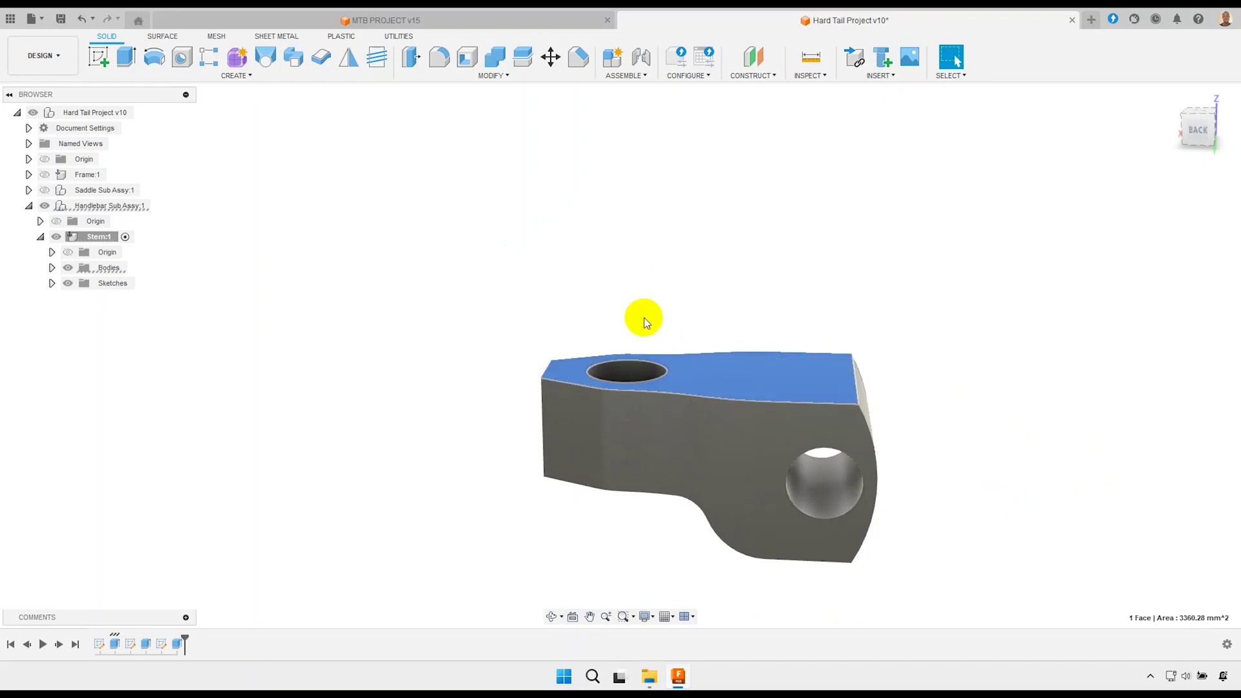
{"action": "left_click", "coordinate": [99, 54]}
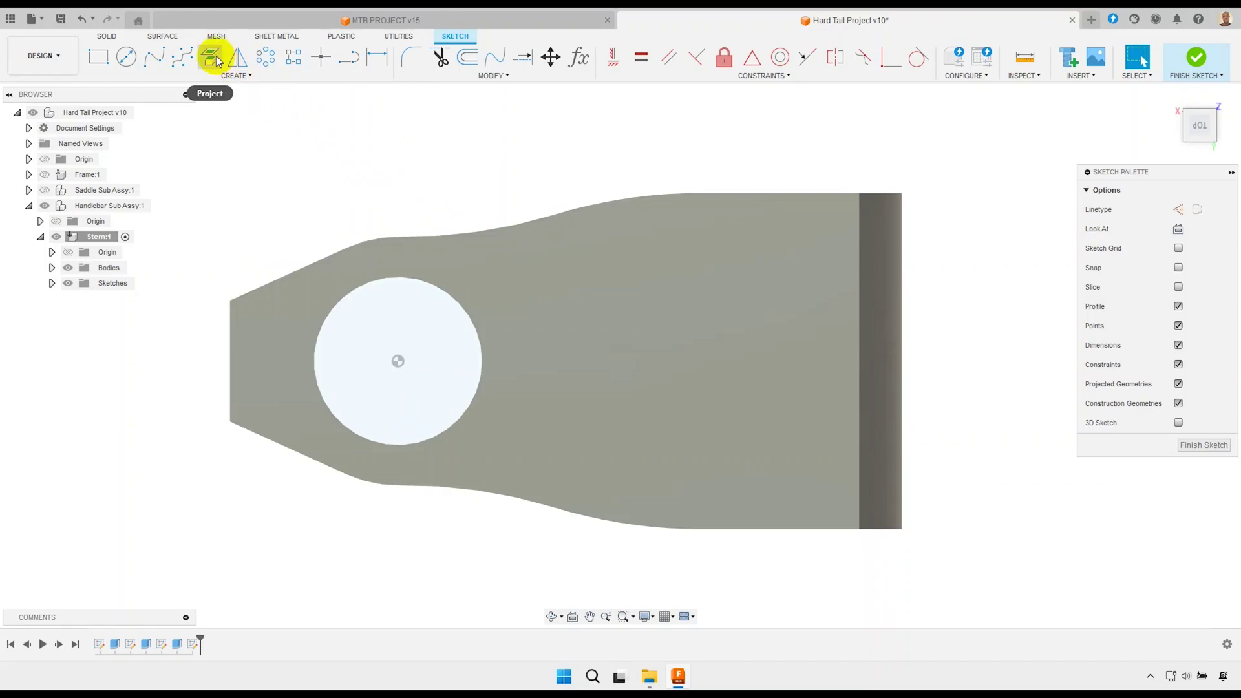
{"action": "left_click", "coordinate": [212, 57]}
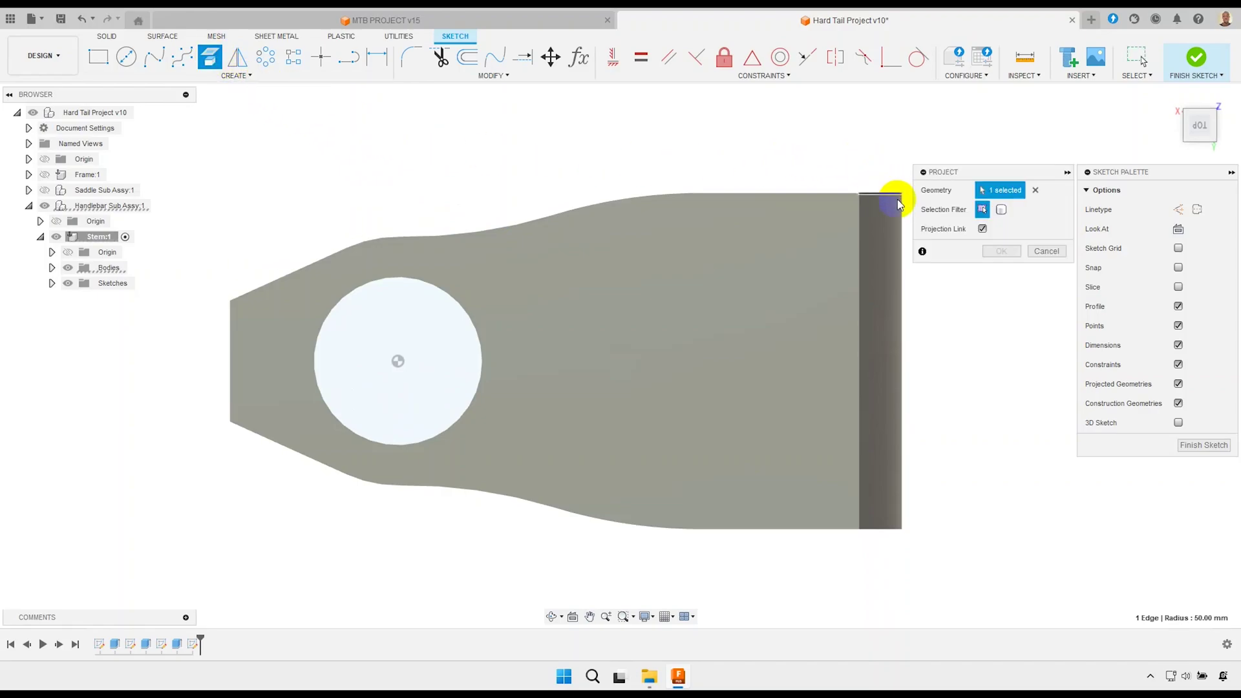
{"action": "left_click", "coordinate": [999, 252]}
{"action": "left_click", "coordinate": [888, 194]}
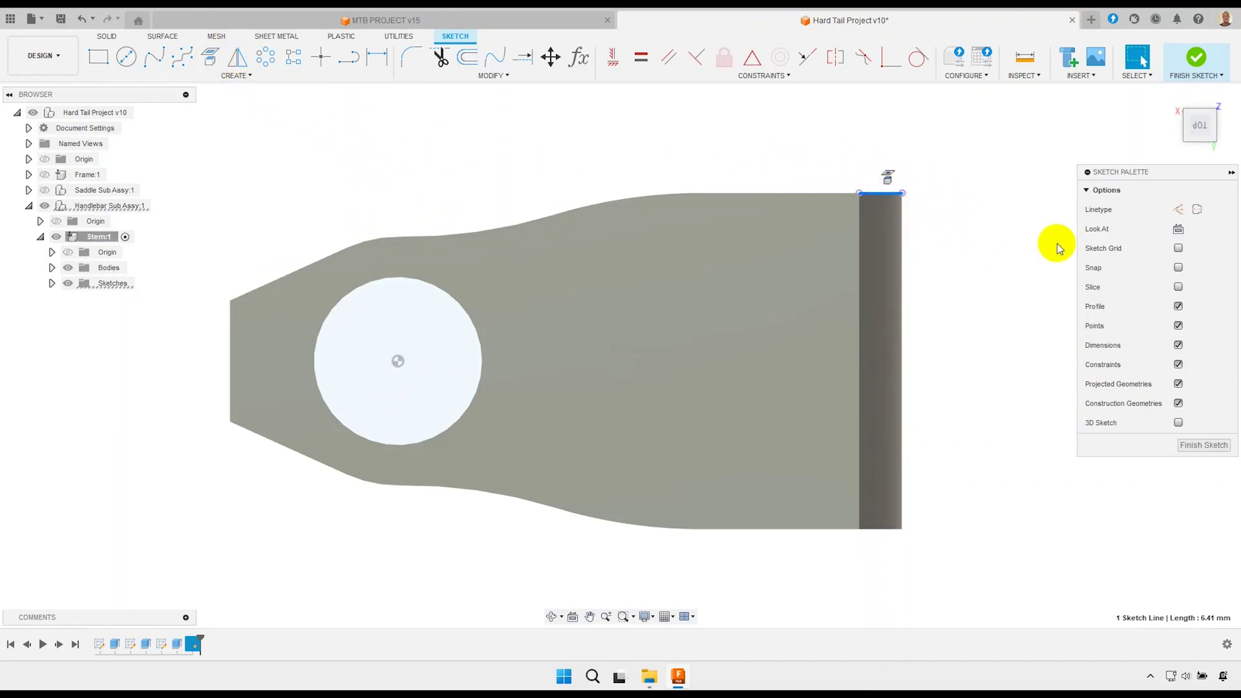
{"action": "left_click", "coordinate": [1182, 210]}
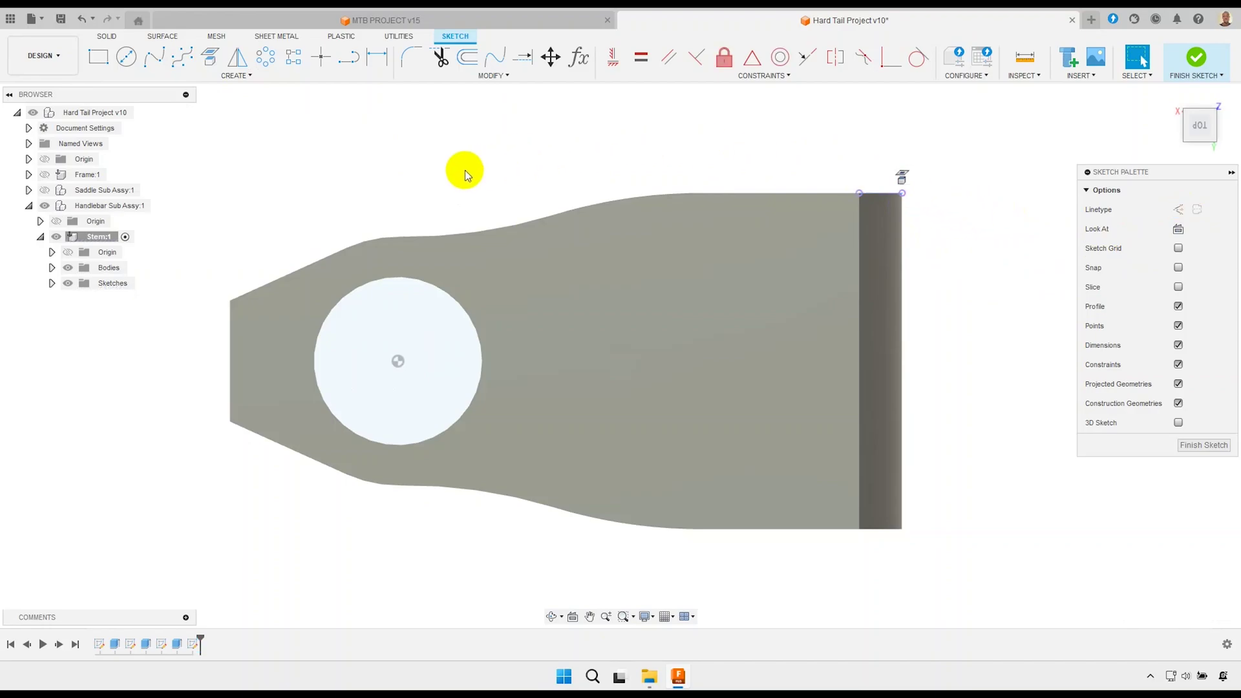
Draw a 0.75 by 85 two-corner rectangle from the top edge.
{"action": "left_click", "coordinate": [239, 76]}
{"action": "mouse_move", "coordinate": [146, 103]}
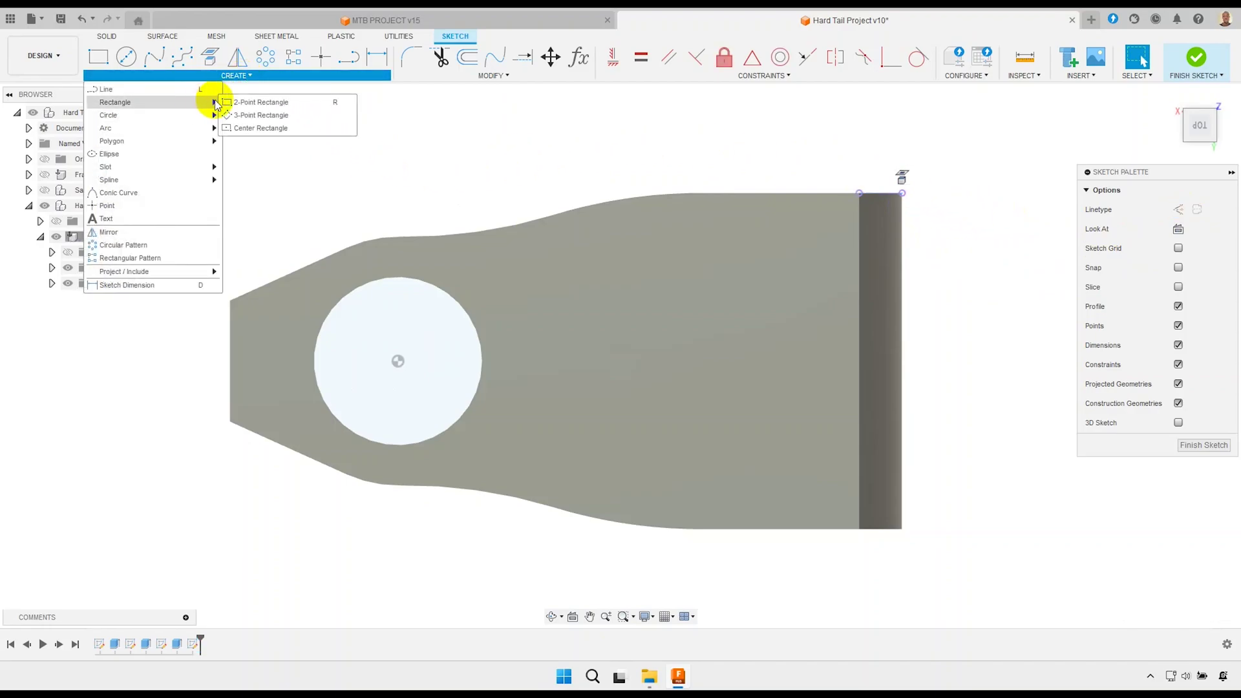
{"action": "left_click", "coordinate": [274, 108]}
{"action": "scroll", "coordinate": [327, 157], "scroll_direction": "down", "scroll_amount": 2}
{"action": "scroll", "coordinate": [327, 158], "scroll_direction": "down", "scroll_amount": 1}
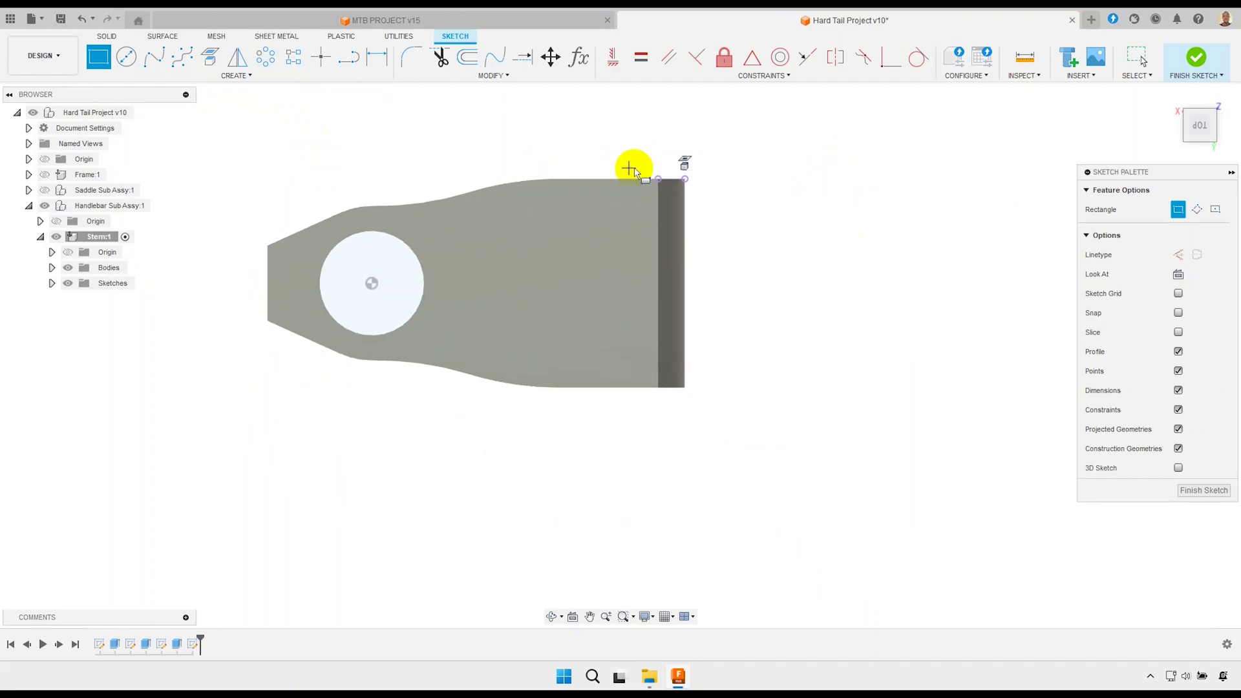
{"action": "left_click", "coordinate": [718, 168]}
{"action": "type", "text": "85"}
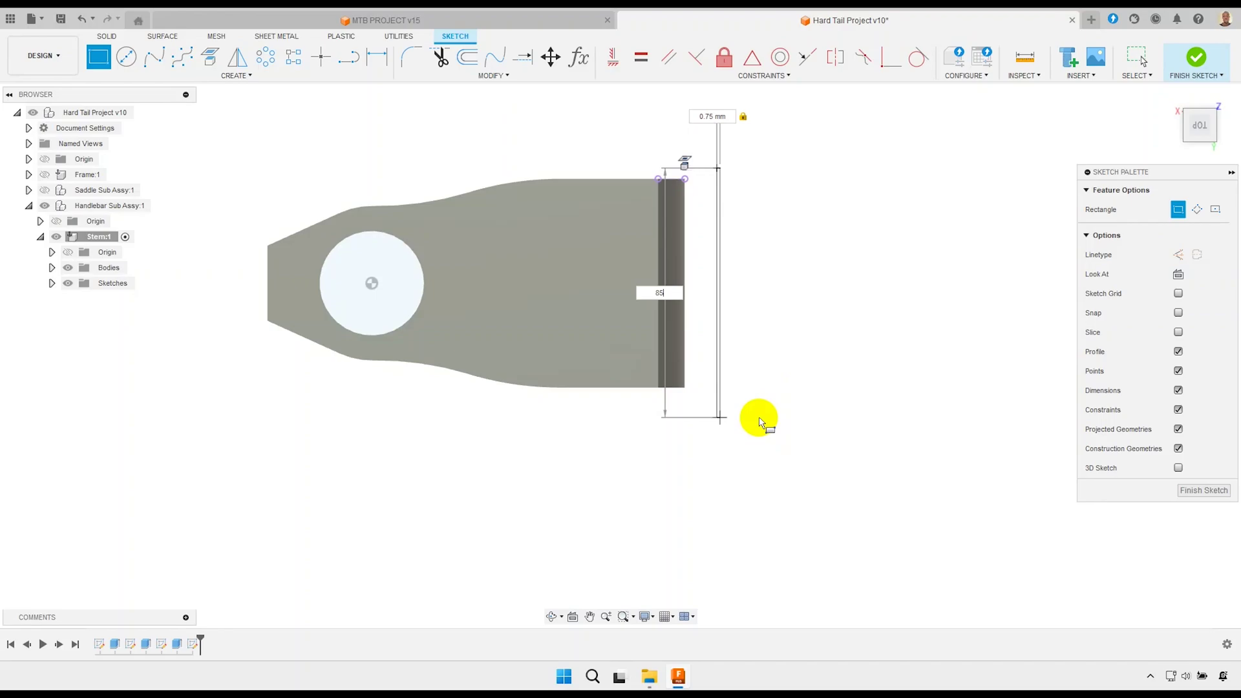
{"action": "key", "text": "Return"}
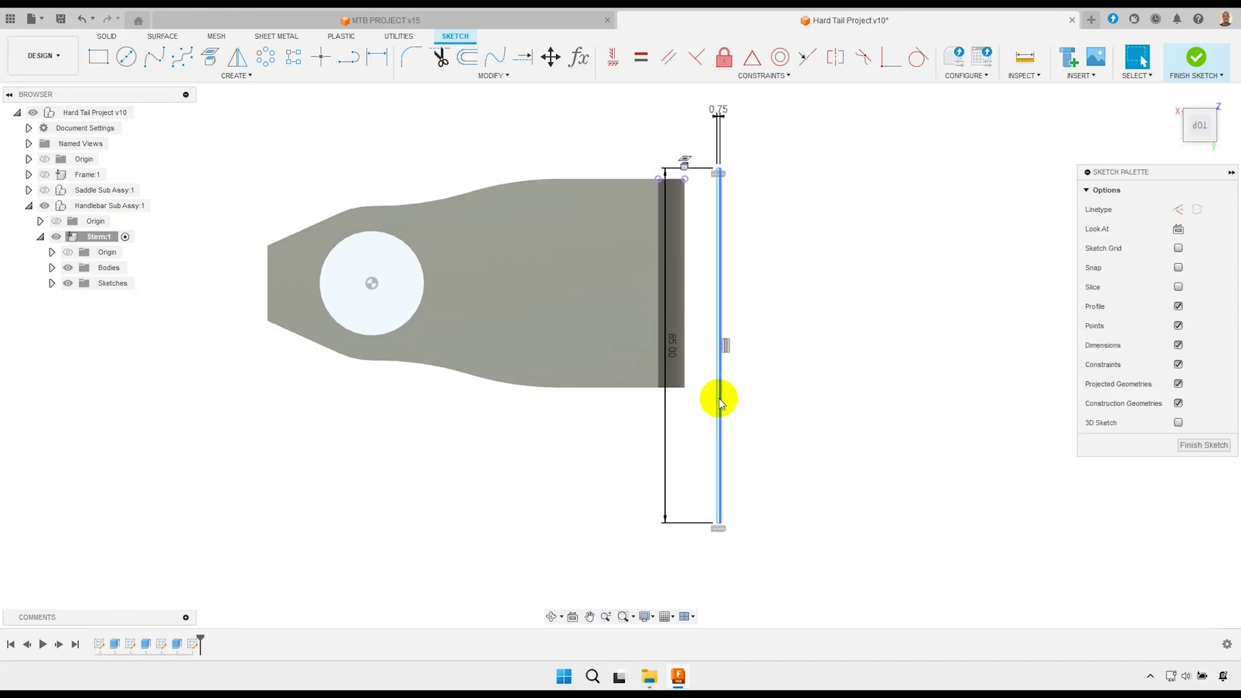
Place a point on the thin rectangle's edge and align it level with the bore's centre.
{"action": "scroll", "coordinate": [719, 398], "scroll_direction": "up", "scroll_amount": 2}
{"action": "middle_click_drag", "start_coordinate": [704, 412], "coordinate": [688, 444]}
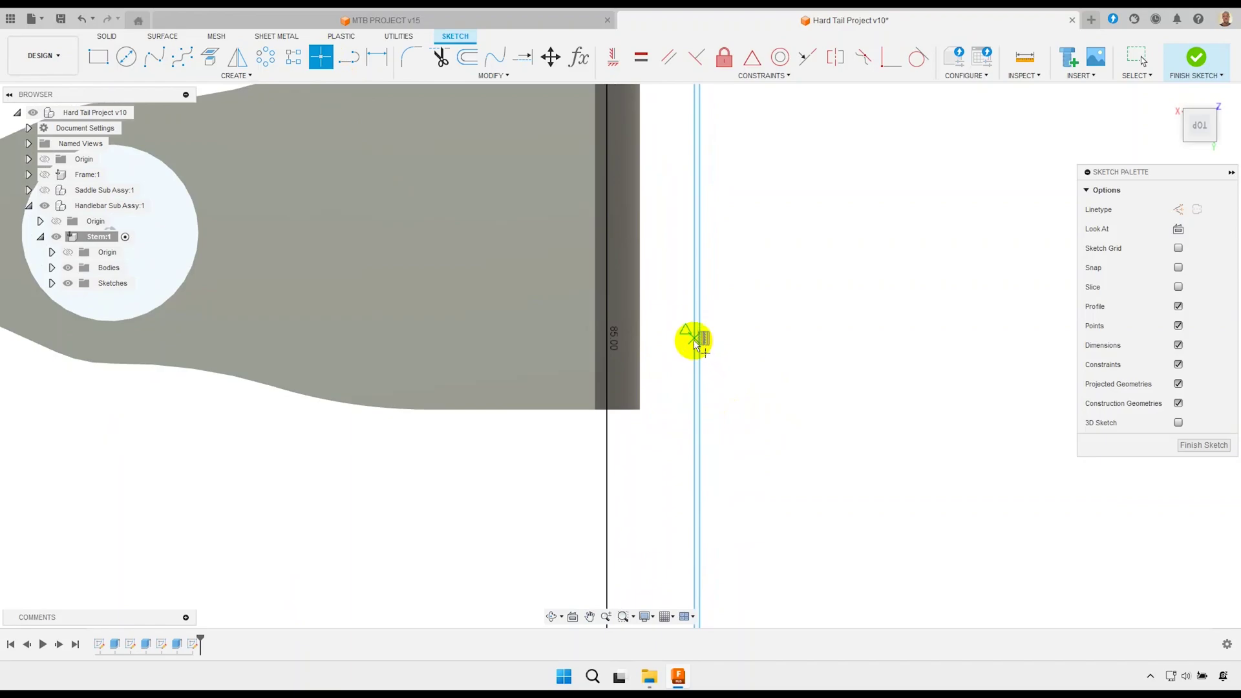
{"action": "left_click", "coordinate": [692, 336]}
{"action": "right_click", "coordinate": [775, 372]}
{"action": "left_click", "coordinate": [818, 367]}
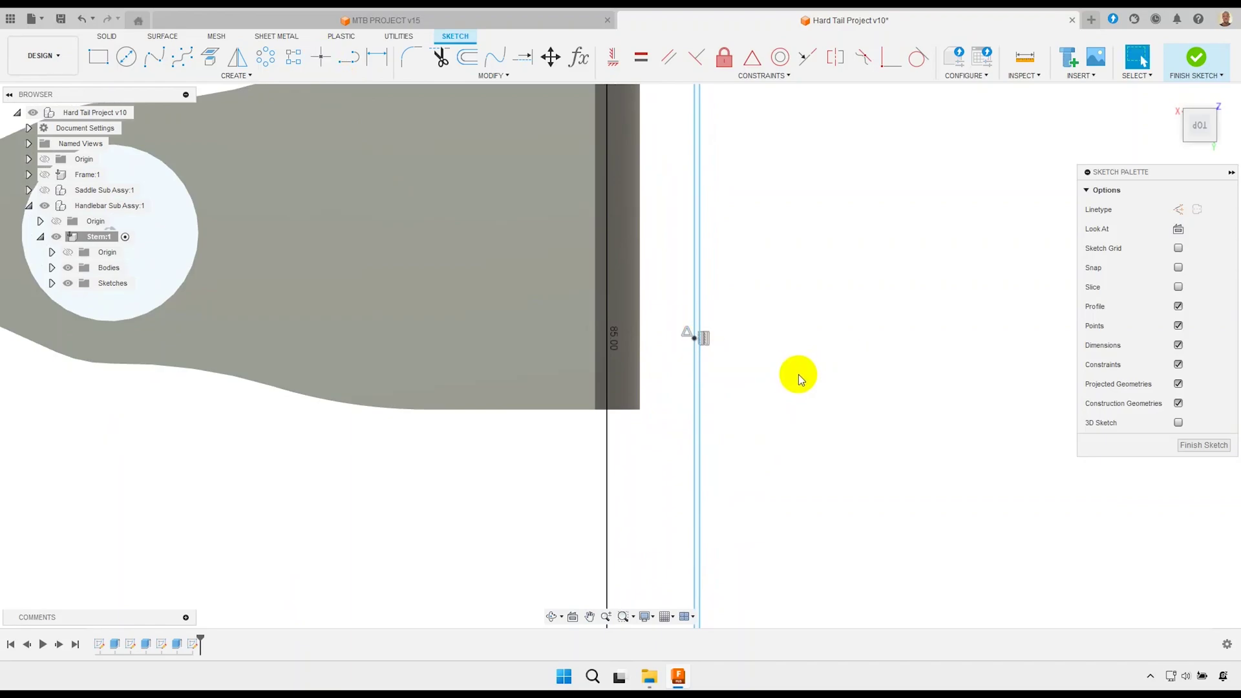
{"action": "middle_click_drag", "start_coordinate": [797, 371], "coordinate": [867, 447]}
{"action": "left_click", "coordinate": [613, 57]}
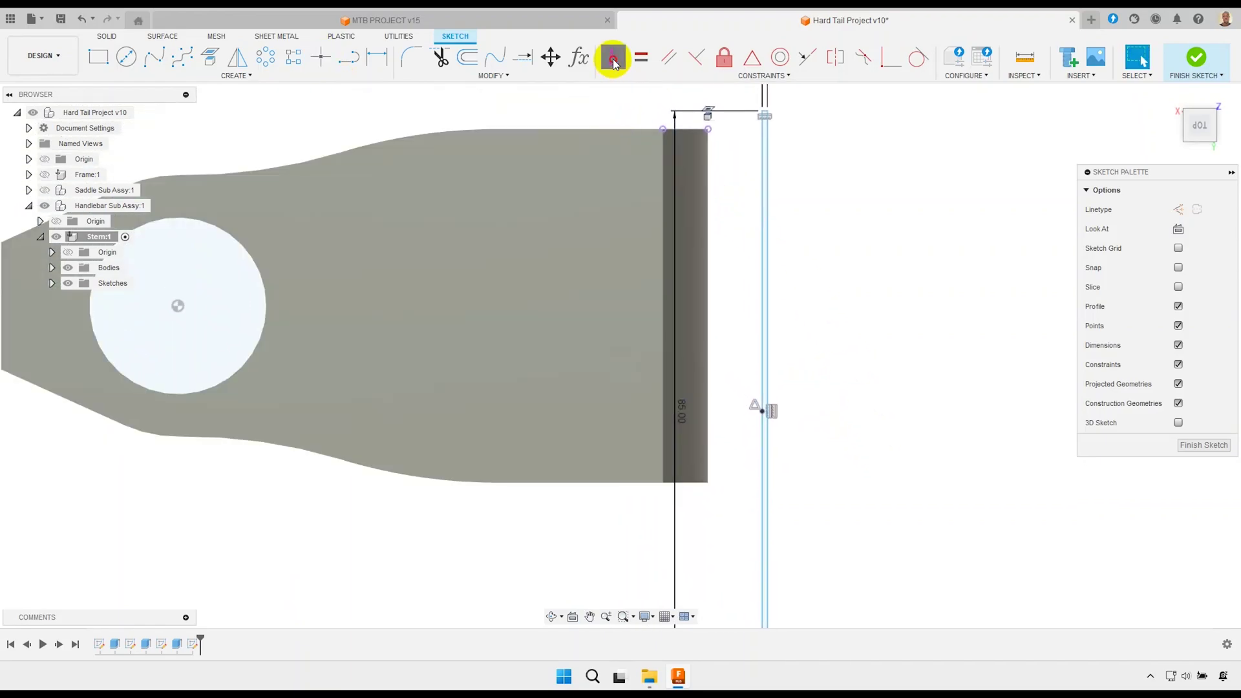
{"action": "left_click", "coordinate": [763, 412]}
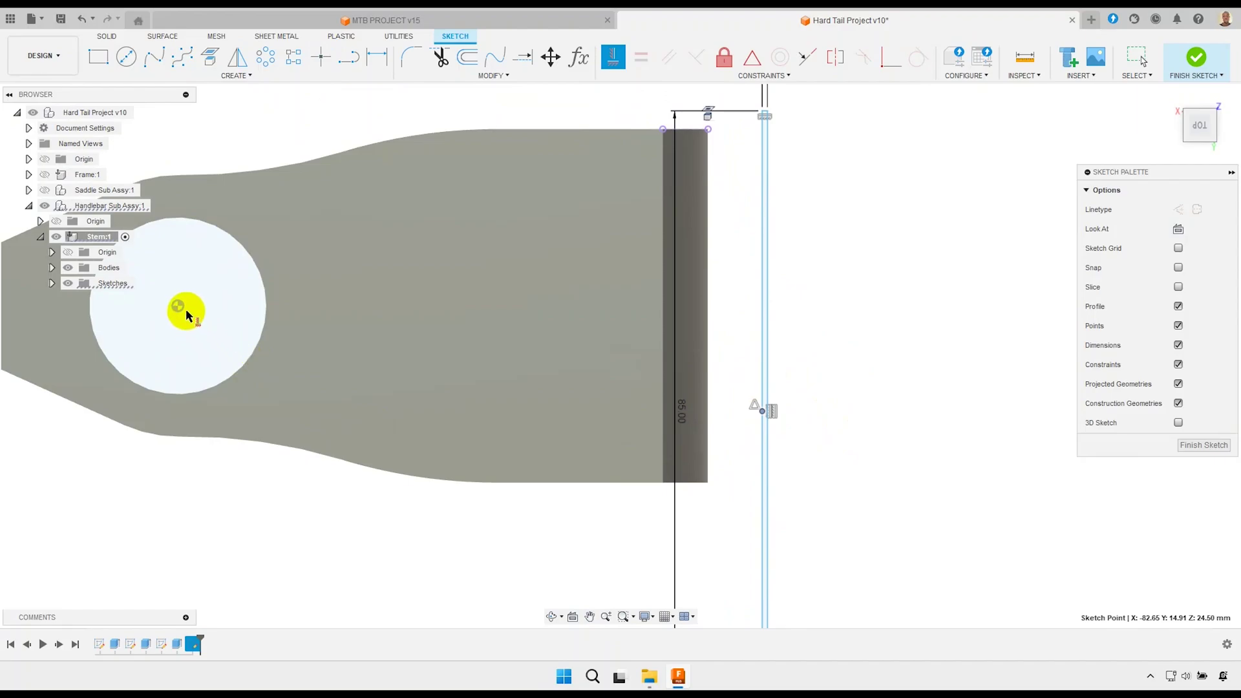
{"action": "left_click", "coordinate": [179, 307]}
{"action": "right_click", "coordinate": [807, 335]}
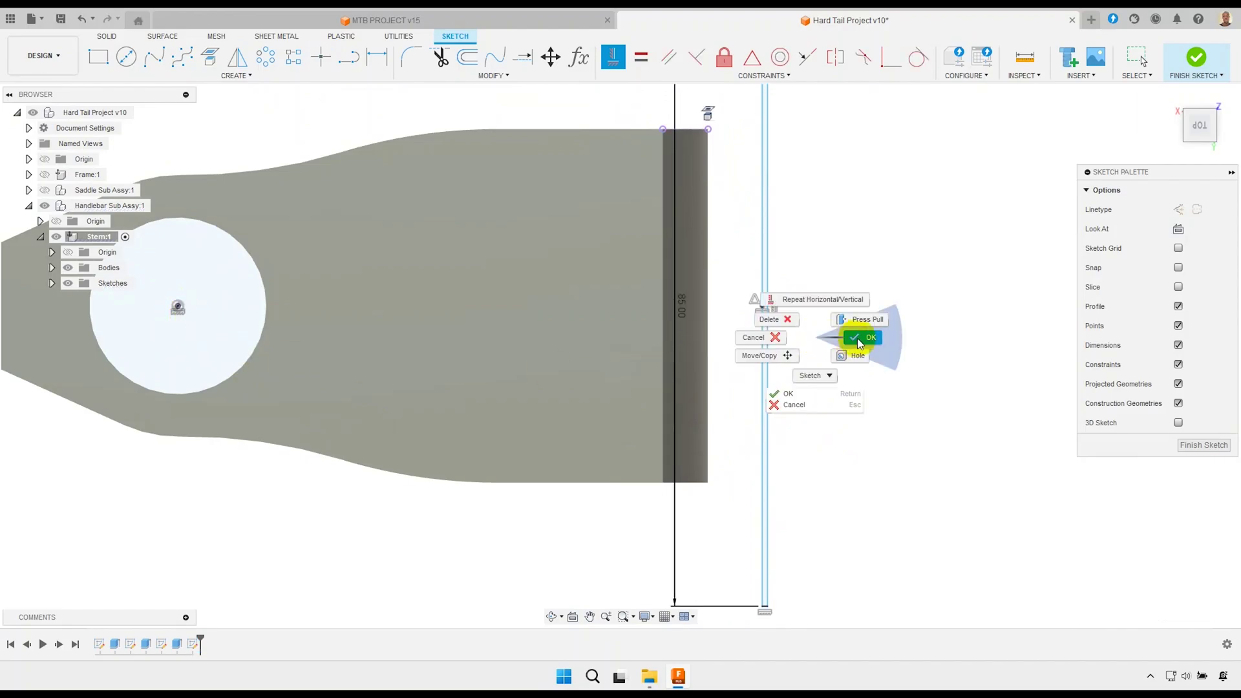
{"action": "left_click", "coordinate": [770, 367]}
Slide the thin rectangle left and change its 85 mm length to 65 mm.
{"action": "left_click_drag", "start_coordinate": [761, 368], "coordinate": [647, 366]}
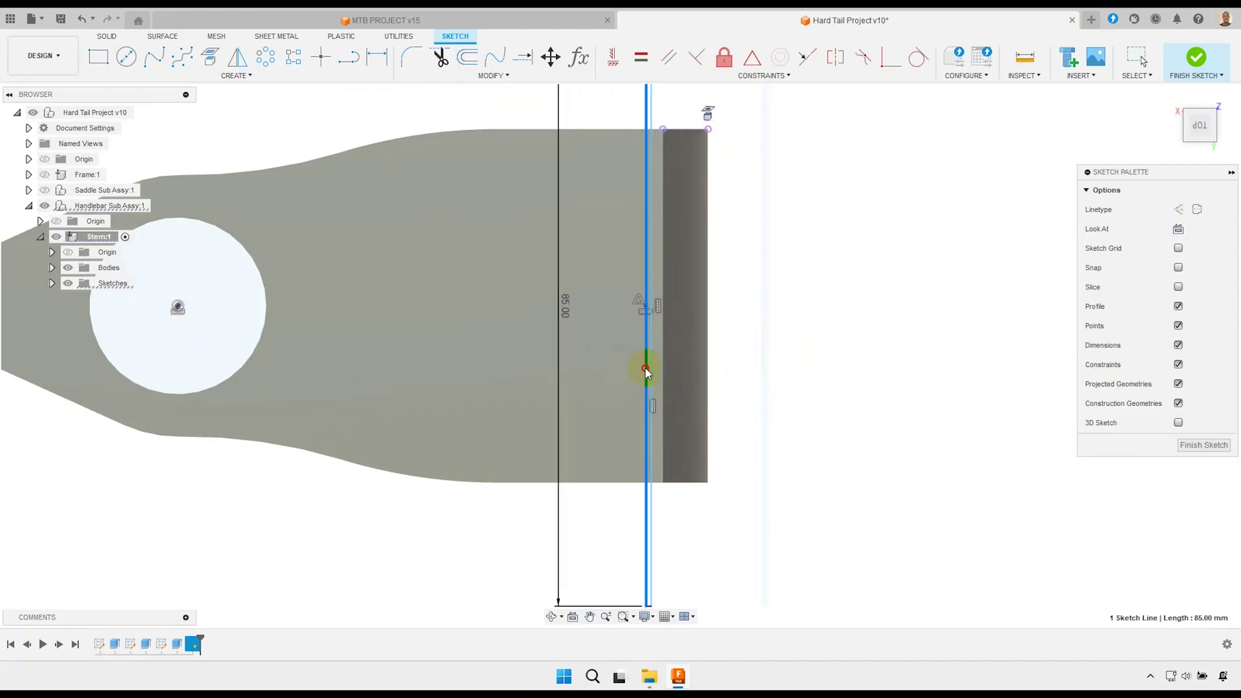
{"action": "middle_click_drag", "start_coordinate": [815, 349], "coordinate": [815, 488]}
{"action": "scroll", "coordinate": [674, 244], "scroll_direction": "down", "scroll_amount": 3}
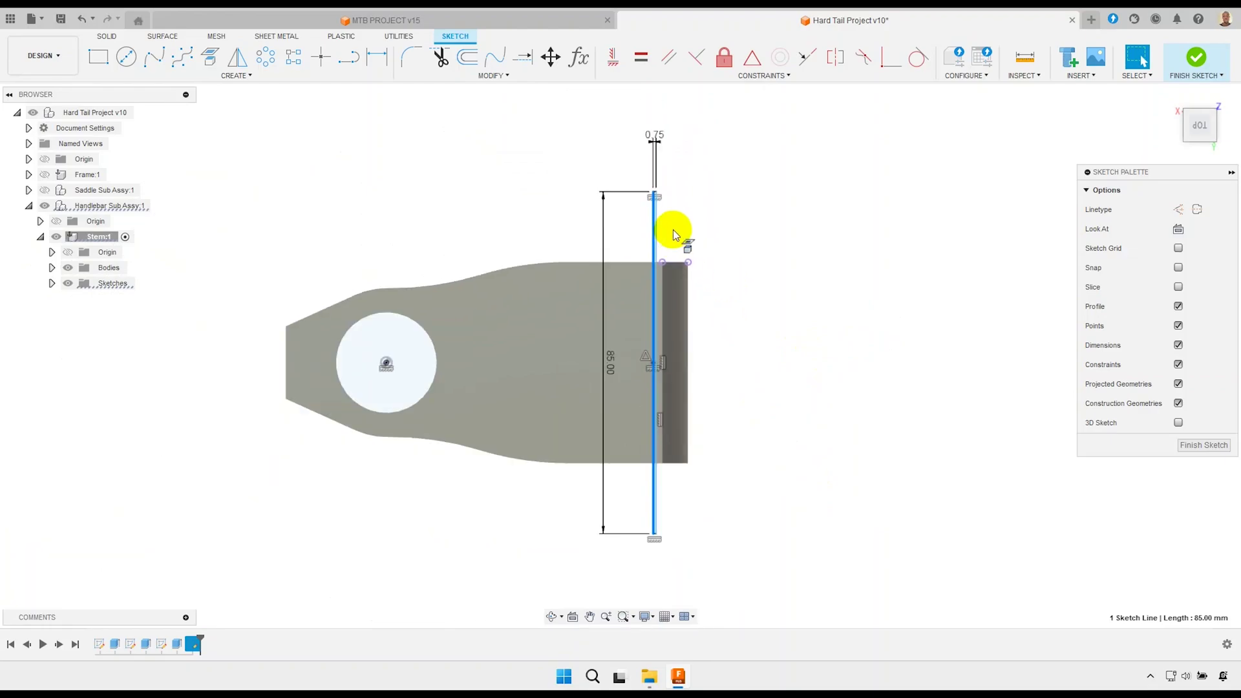
{"action": "scroll", "coordinate": [673, 188], "scroll_direction": "up", "scroll_amount": 3}
{"action": "left_click_drag", "start_coordinate": [646, 131], "coordinate": [706, 213]}
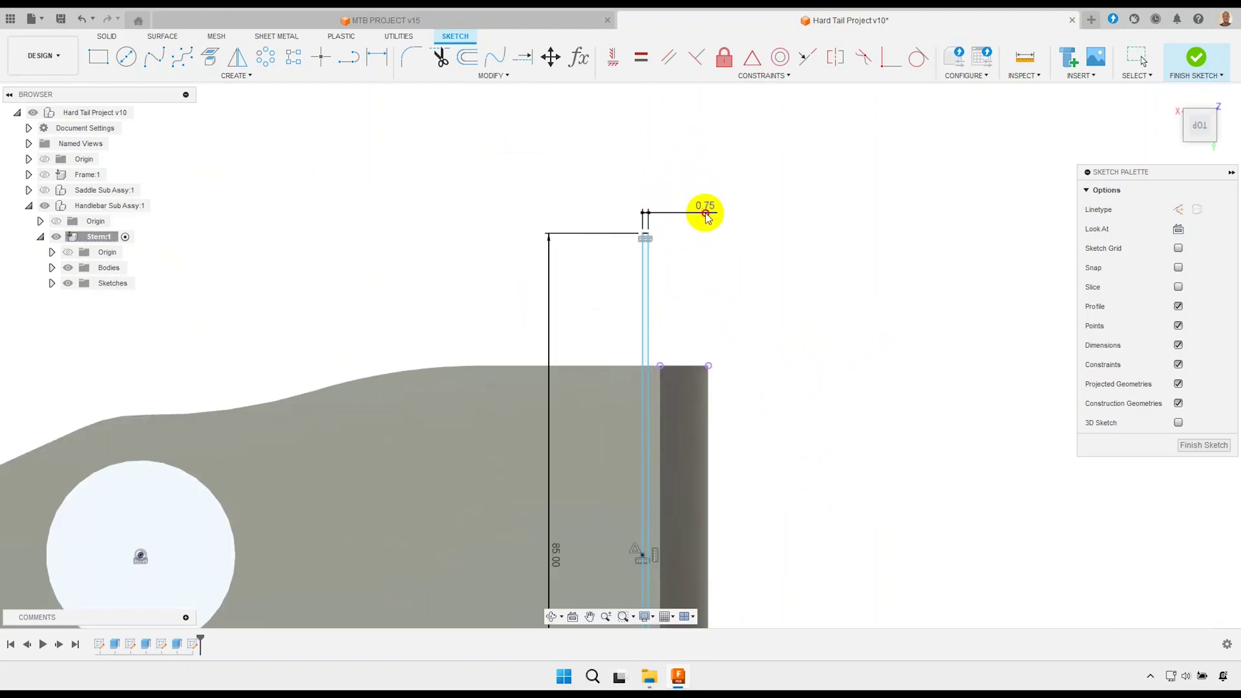
{"action": "middle_click_drag", "start_coordinate": [724, 300], "coordinate": [723, 263]}
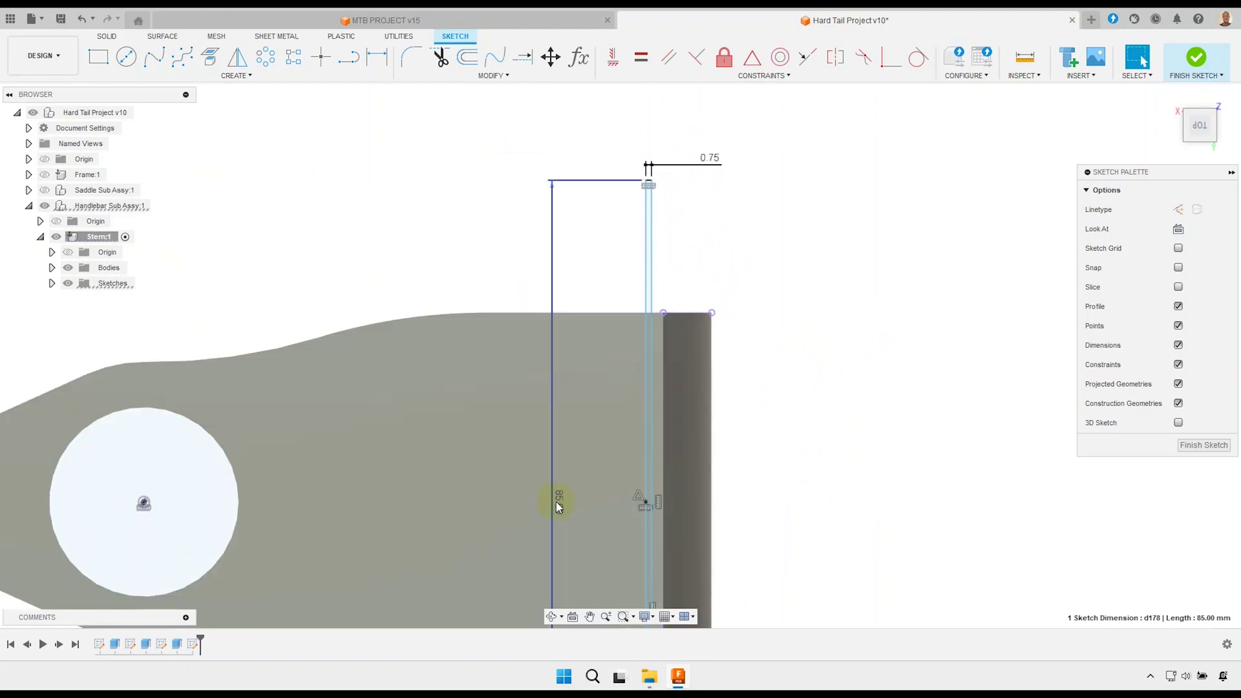
{"action": "double_click", "coordinate": [559, 504]}
{"action": "type", "text": "65"}
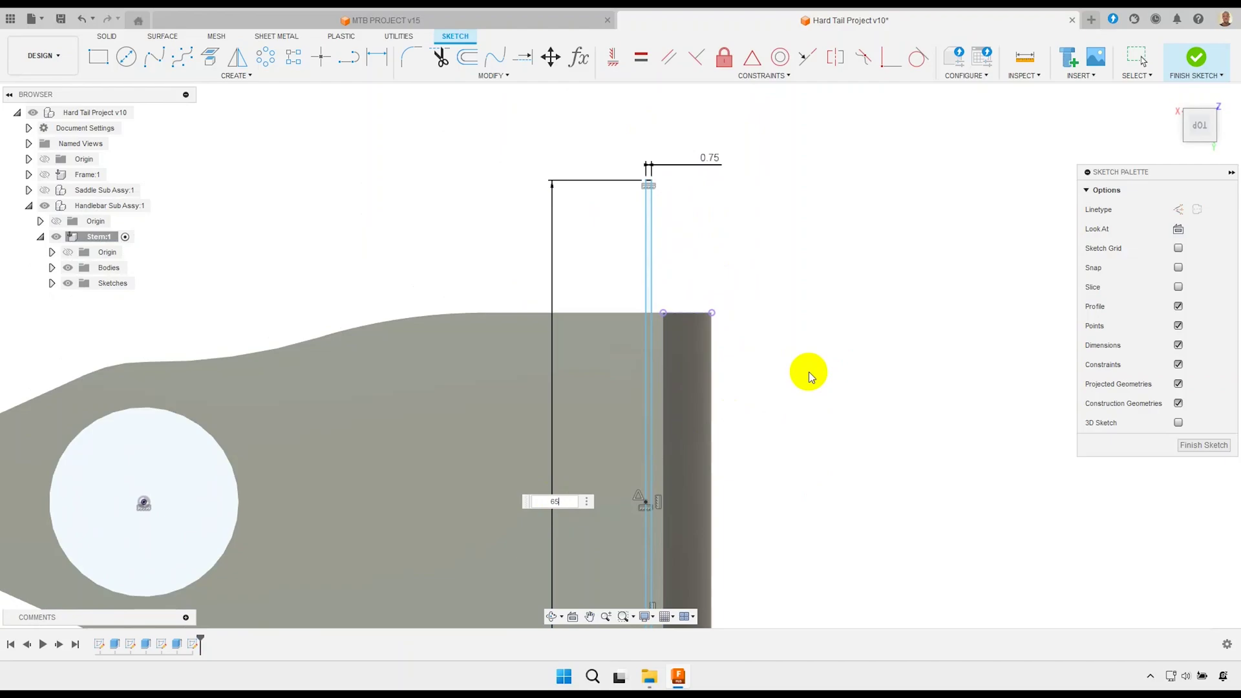
{"action": "key", "text": "Return"}
{"action": "middle_click_drag", "start_coordinate": [632, 424], "coordinate": [626, 355]}
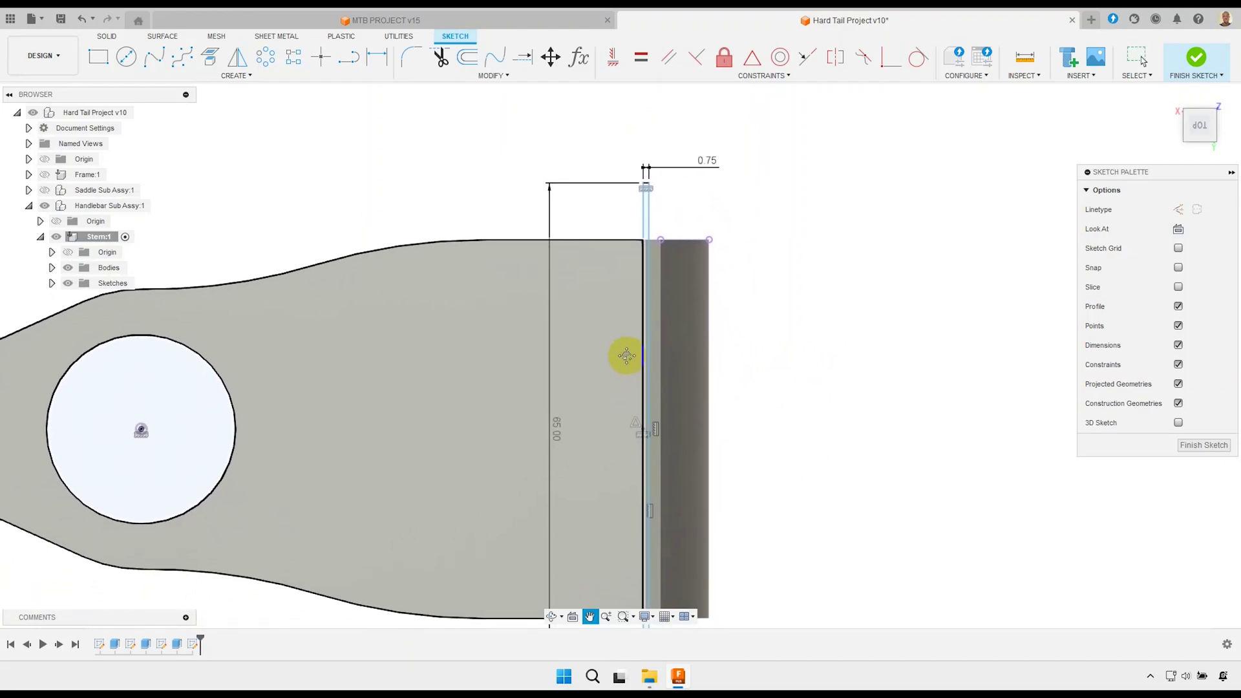
Back out of the dimension and point tools to return to plain selection.
{"action": "left_click", "coordinate": [376, 57]}
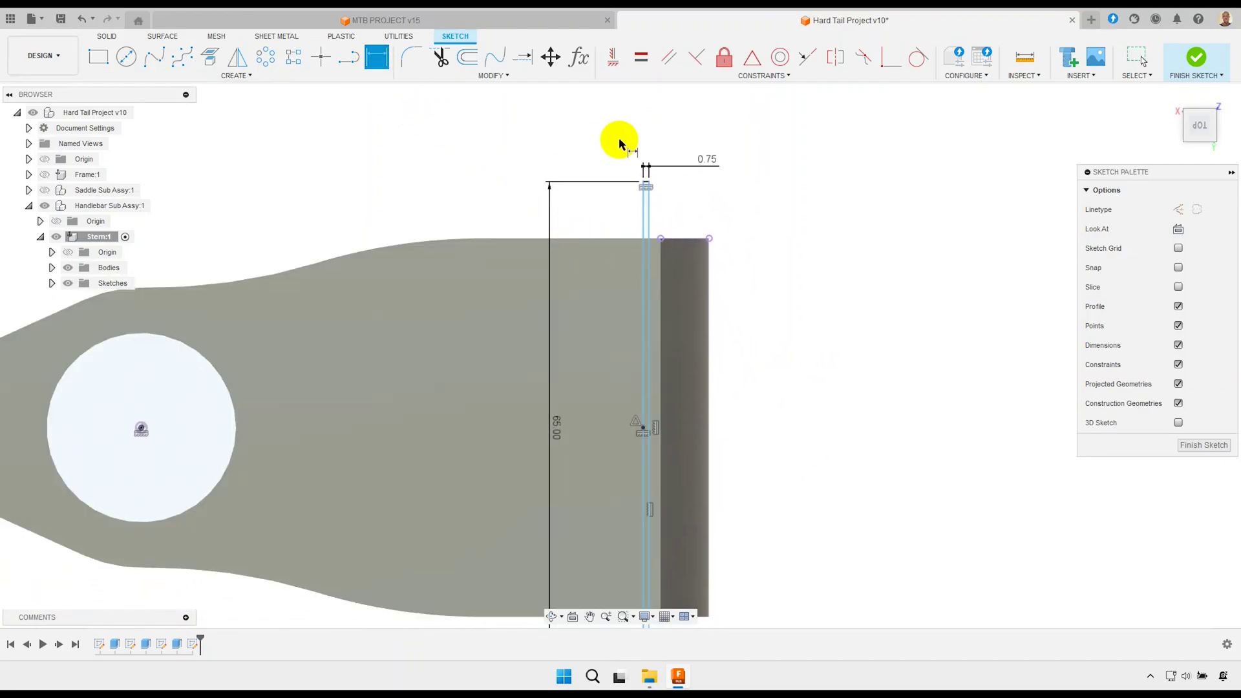
{"action": "scroll", "coordinate": [650, 181], "scroll_direction": "up", "scroll_amount": 3}
{"action": "scroll", "coordinate": [646, 177], "scroll_direction": "up", "scroll_amount": 3}
{"action": "scroll", "coordinate": [638, 179], "scroll_direction": "up", "scroll_amount": 2}
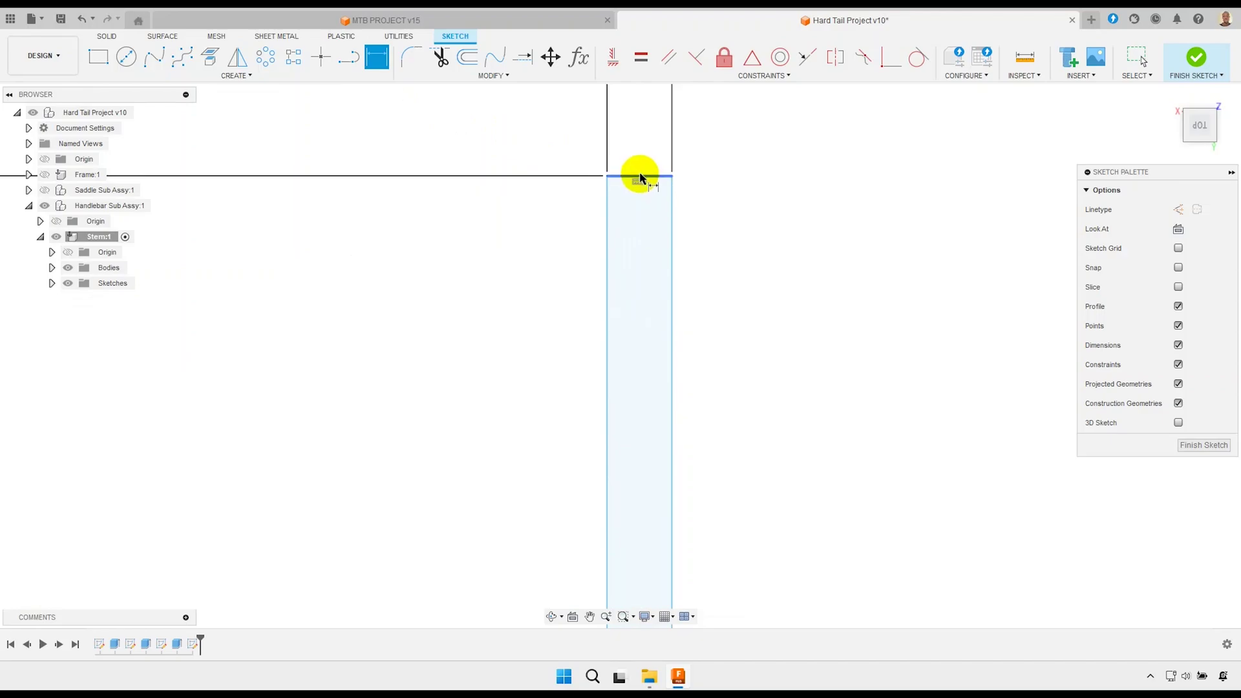
{"action": "left_click", "coordinate": [322, 57]}
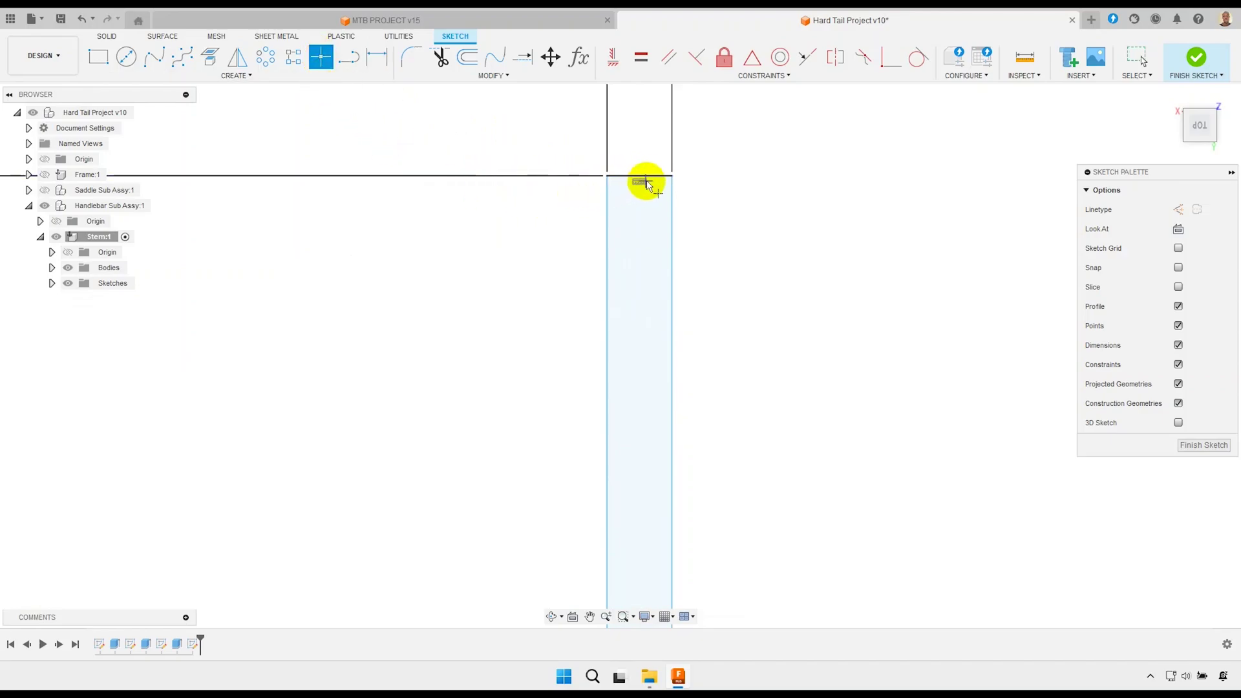
{"action": "right_click", "coordinate": [741, 218]}
{"action": "key", "text": "Escape"}
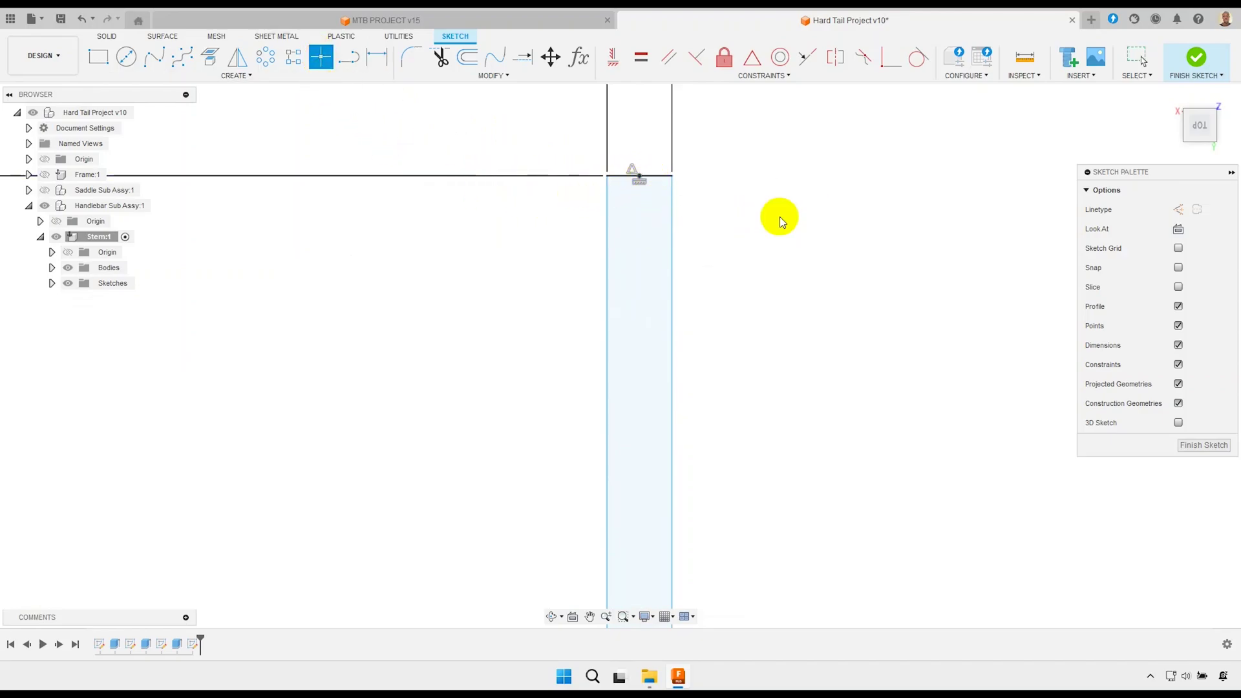
{"action": "key", "text": "Escape"}
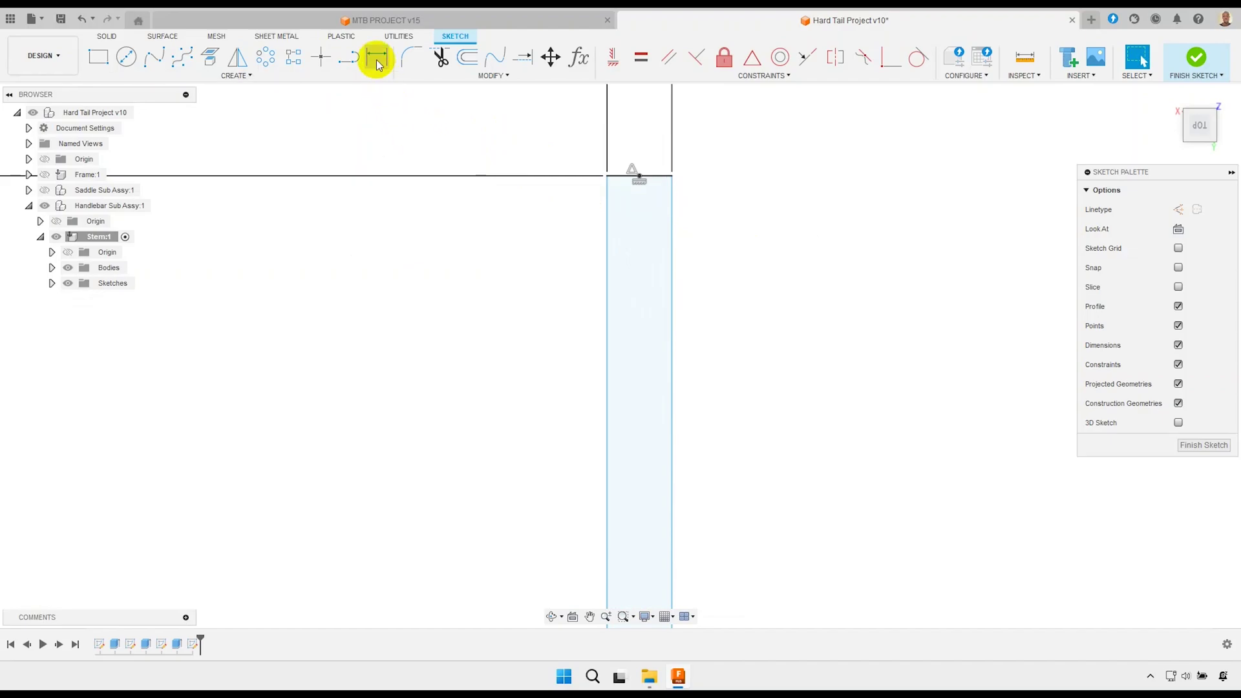
Dimension the thin slot 15 mm from the stem's end corner.
{"action": "left_click", "coordinate": [377, 61]}
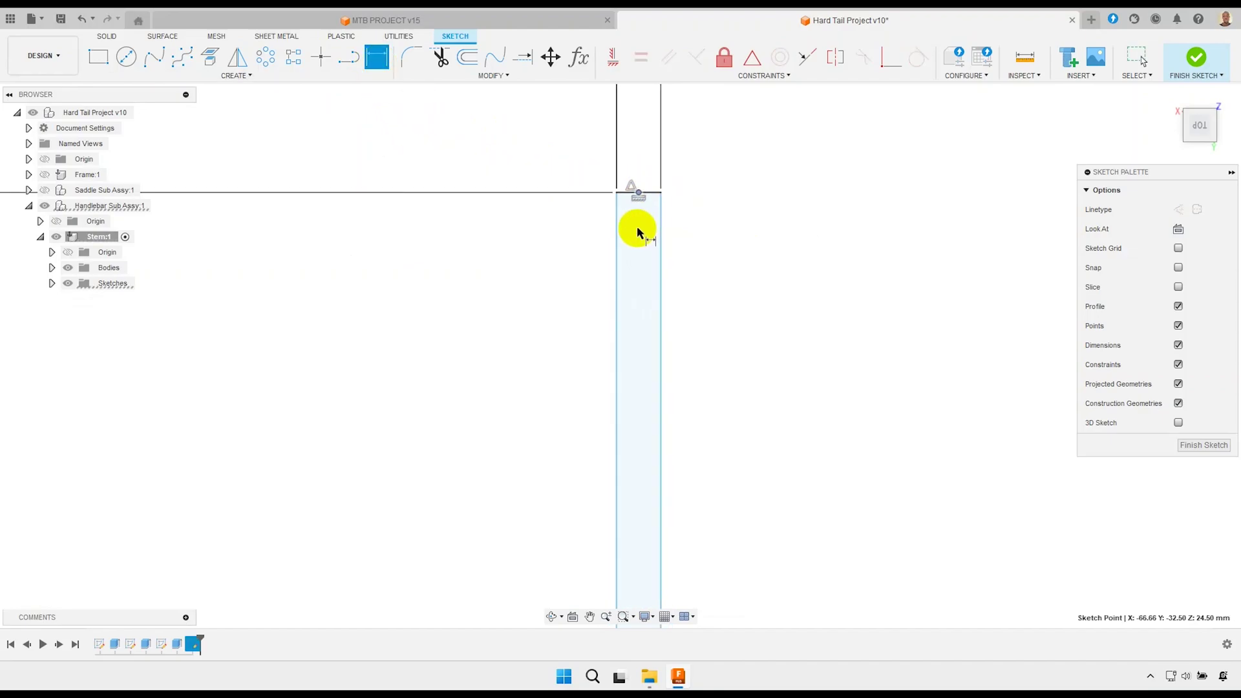
{"action": "scroll", "coordinate": [638, 226], "scroll_direction": "down", "scroll_amount": 5}
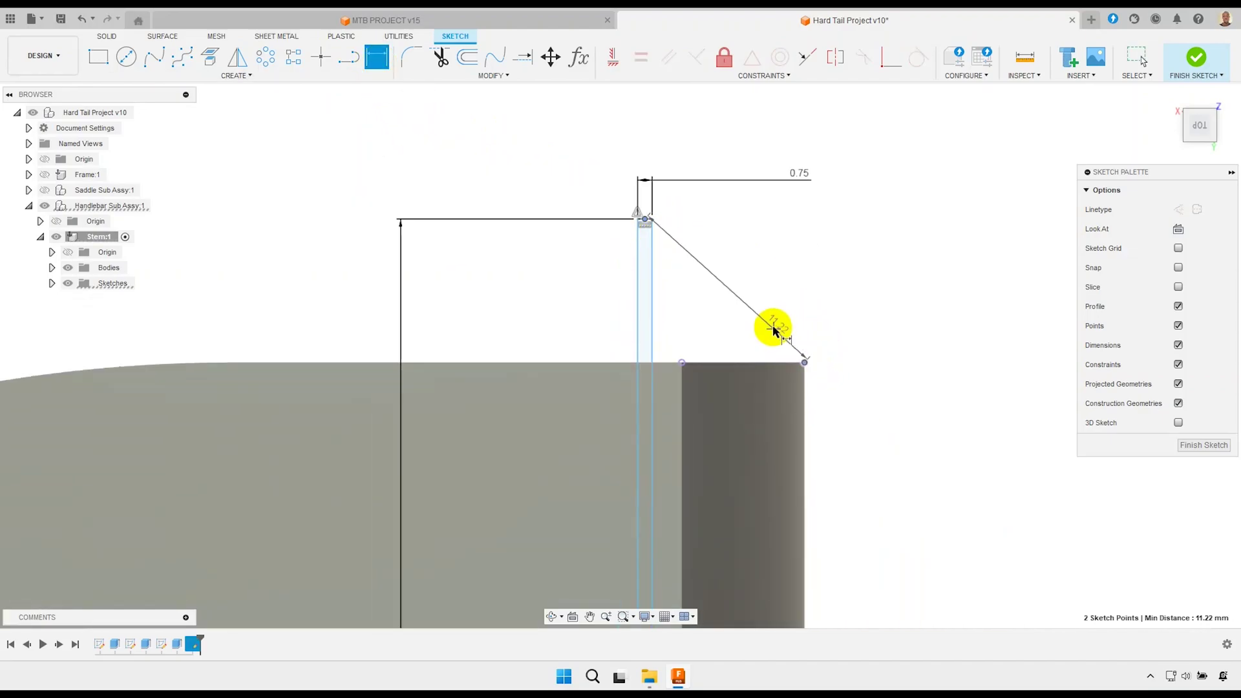
{"action": "left_click", "coordinate": [705, 168]}
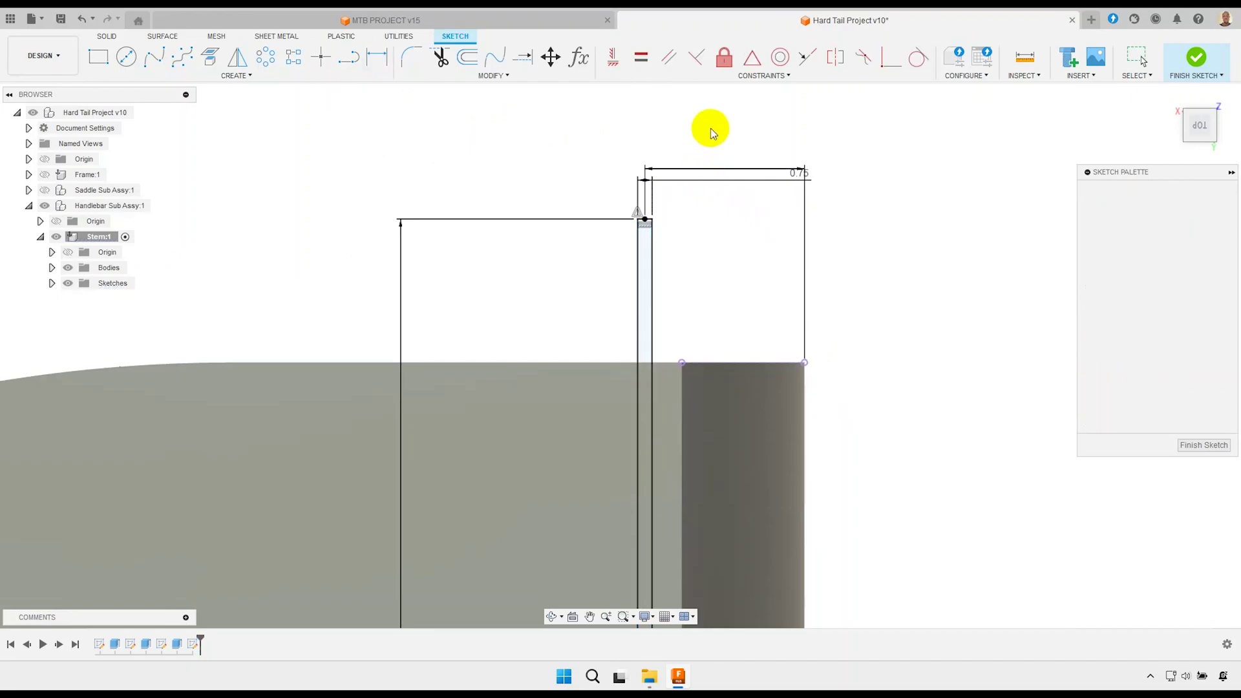
{"action": "type", "text": "15"}
{"action": "key", "text": "Return"}
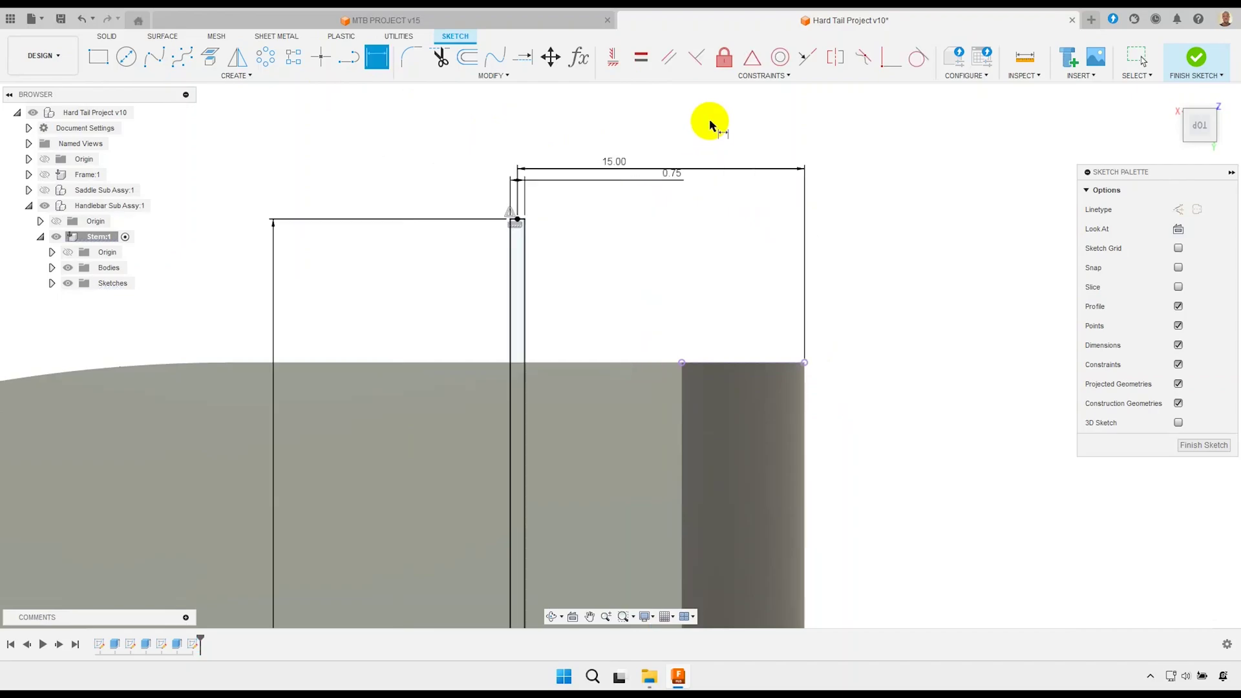
{"action": "right_click", "coordinate": [589, 246]}
{"action": "left_click", "coordinate": [536, 246]}
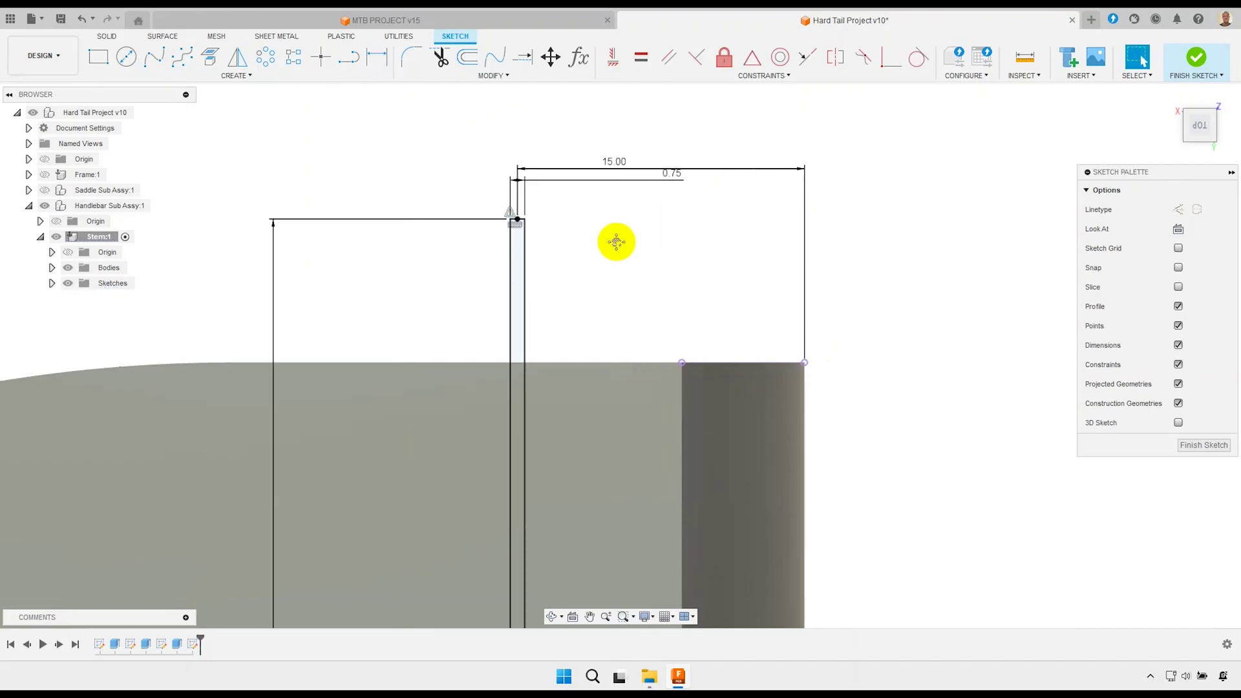
Reposition the 0.75 and 15.00 dimension labels and orbit to a tilted 3D view.
{"action": "left_click_drag", "start_coordinate": [692, 252], "coordinate": [703, 325]}
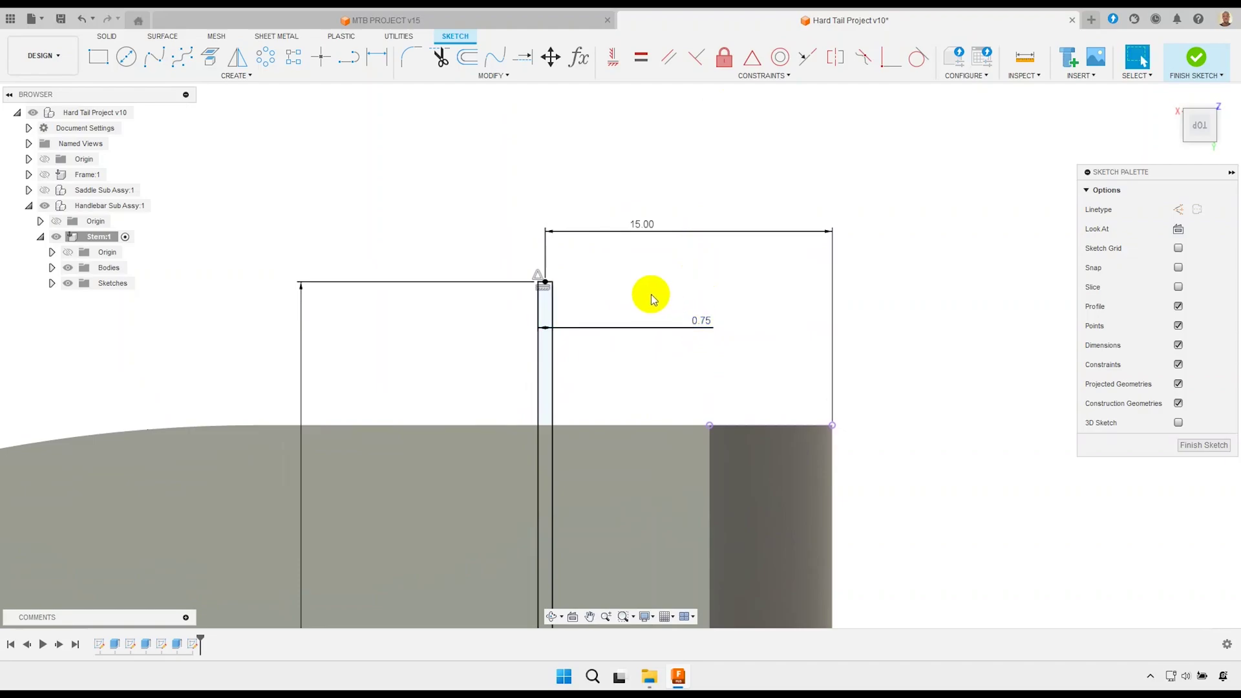
{"action": "left_click_drag", "start_coordinate": [648, 245], "coordinate": [646, 269]}
{"action": "scroll", "coordinate": [652, 258], "scroll_direction": "up", "scroll_amount": 2}
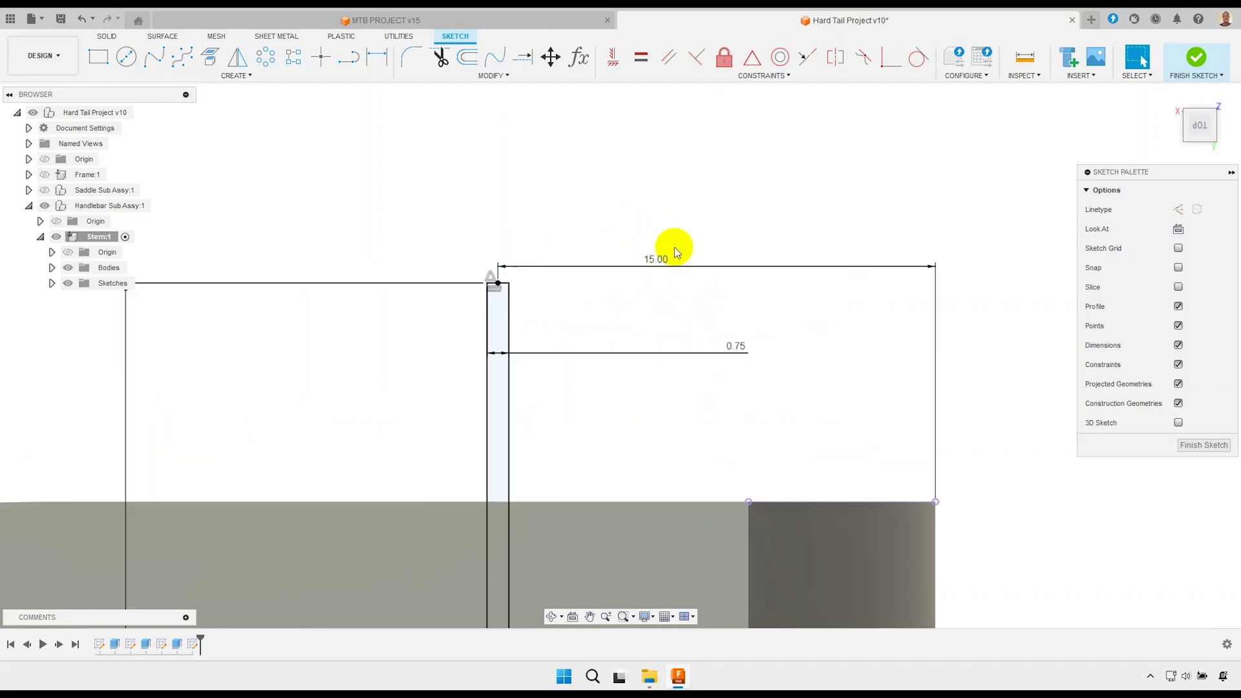
{"action": "scroll", "coordinate": [514, 281], "scroll_direction": "up", "scroll_amount": 3}
{"action": "scroll", "coordinate": [514, 282], "scroll_direction": "down", "scroll_amount": 1}
{"action": "scroll", "coordinate": [482, 285], "scroll_direction": "down", "scroll_amount": 2}
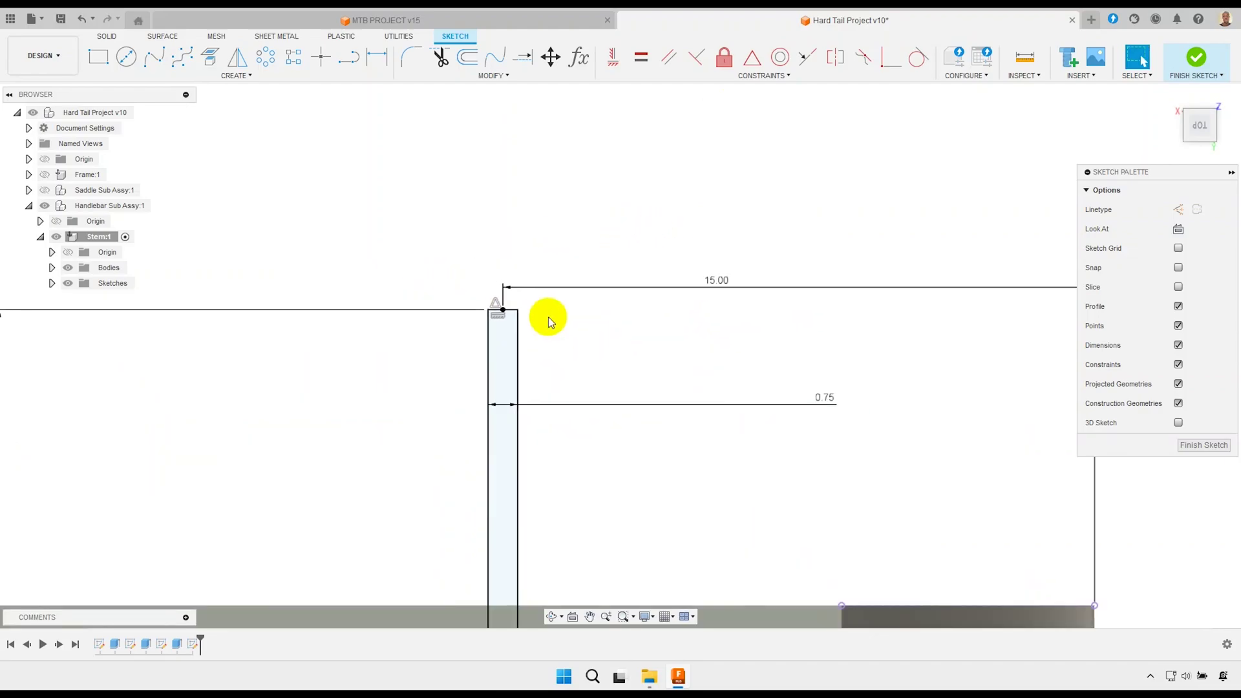
{"action": "scroll", "coordinate": [551, 316], "scroll_direction": "down", "scroll_amount": 2}
{"action": "scroll", "coordinate": [640, 297], "scroll_direction": "down", "scroll_amount": 2}
{"action": "mouse_move", "coordinate": [703, 388]}
{"action": "middle_mouse_down", "text": "shift"}
{"action": "mouse_move", "coordinate": [702, 344]}
{"action": "mouse_move", "coordinate": [720, 348]}
{"action": "middle_mouse_up", "text": "shift"}
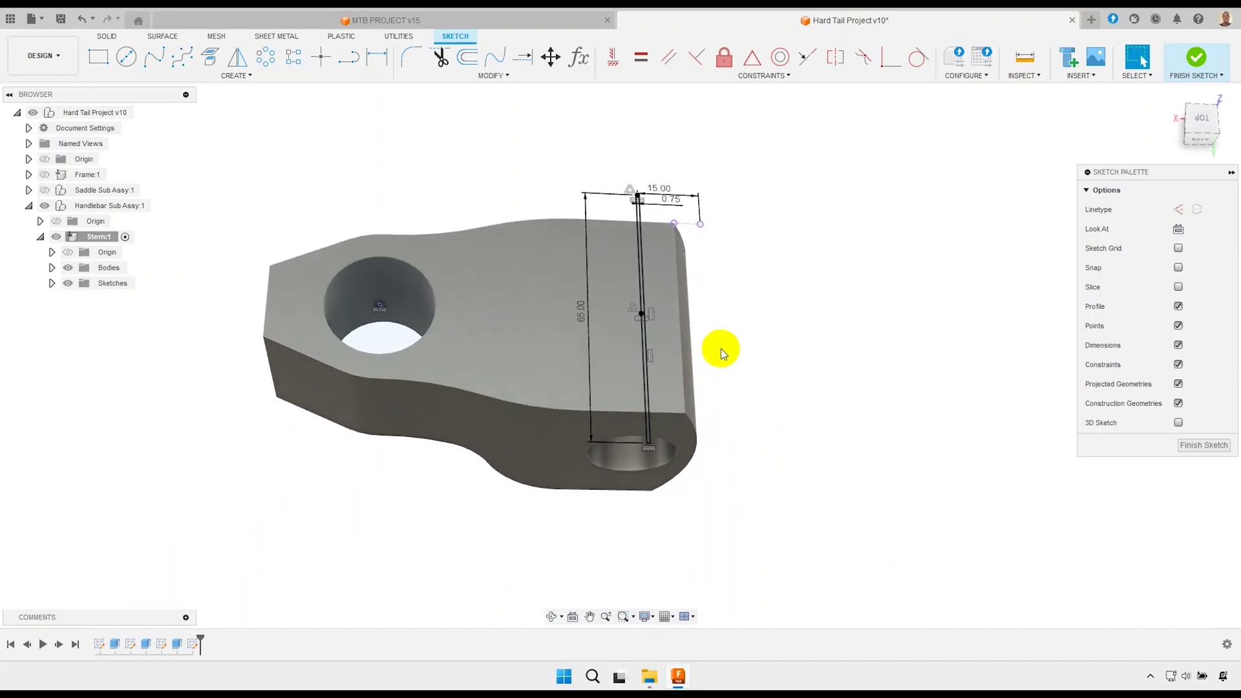
Finish the slot sketch and select its three slot profiles for an extrude.
{"action": "left_click", "coordinate": [1195, 55]}
{"action": "scroll", "coordinate": [632, 362], "scroll_direction": "up", "scroll_amount": 2}
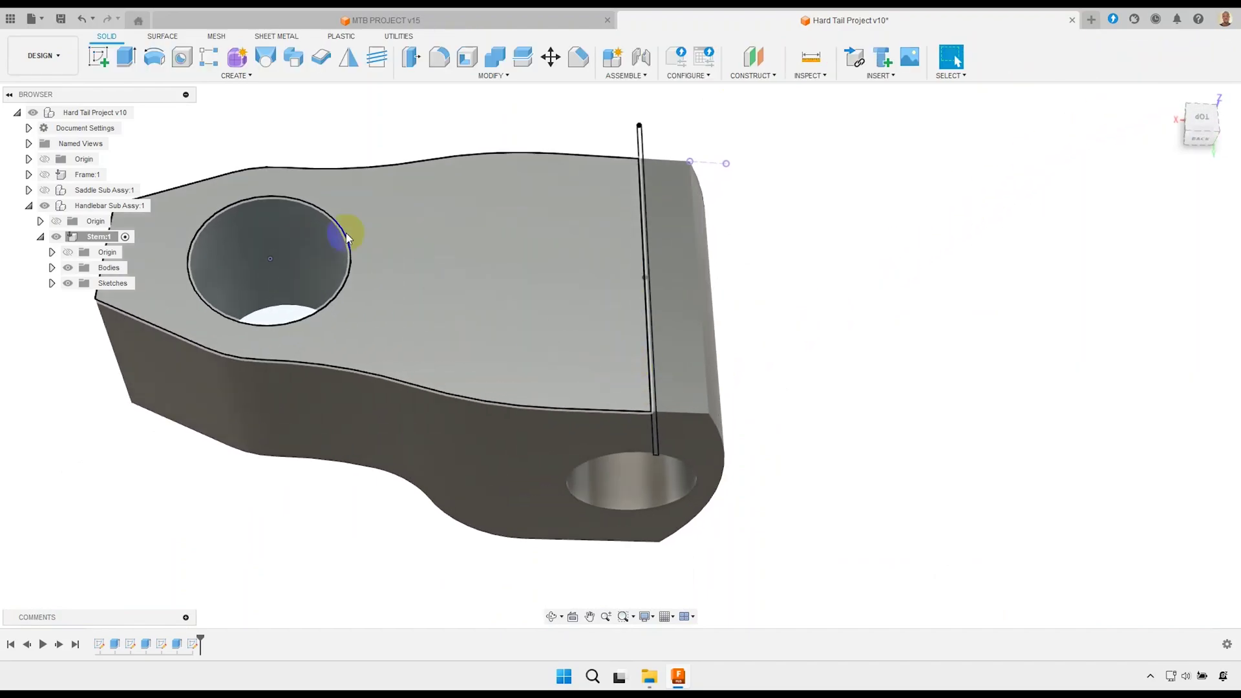
{"action": "left_click", "coordinate": [126, 57]}
{"action": "scroll", "coordinate": [646, 133], "scroll_direction": "up", "scroll_amount": 3}
{"action": "scroll", "coordinate": [671, 125], "scroll_direction": "up", "scroll_amount": 2}
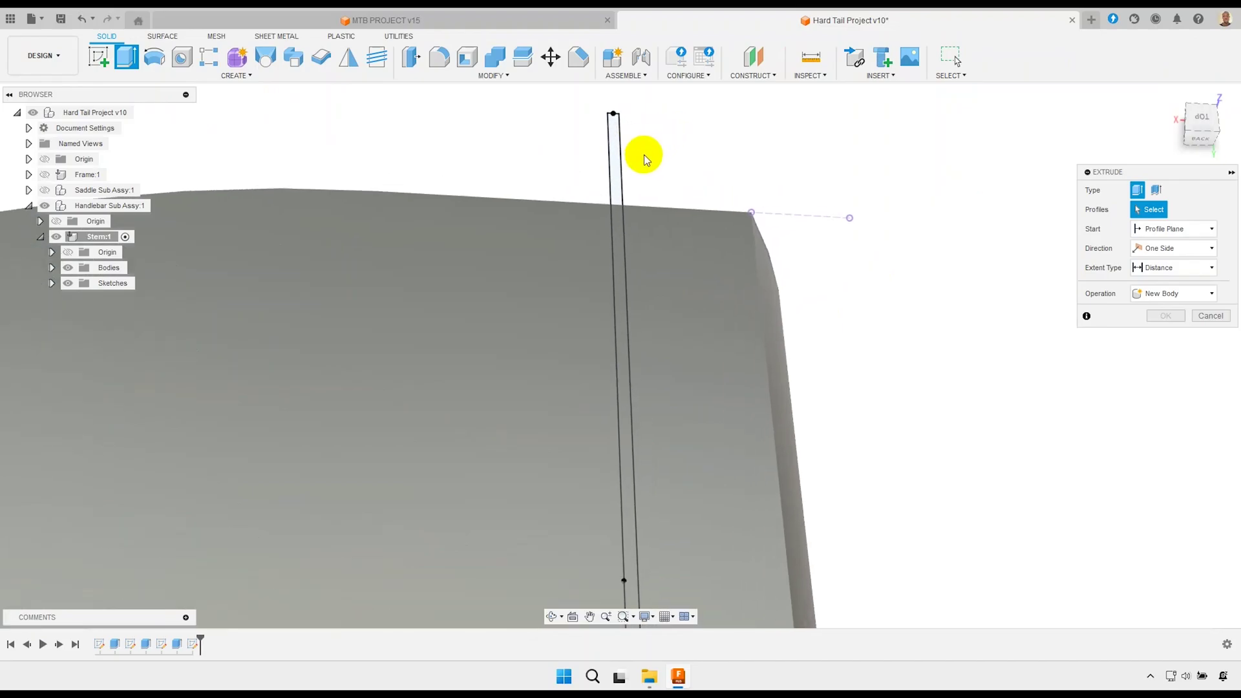
{"action": "left_click", "coordinate": [614, 158]}
{"action": "left_click", "coordinate": [612, 262]}
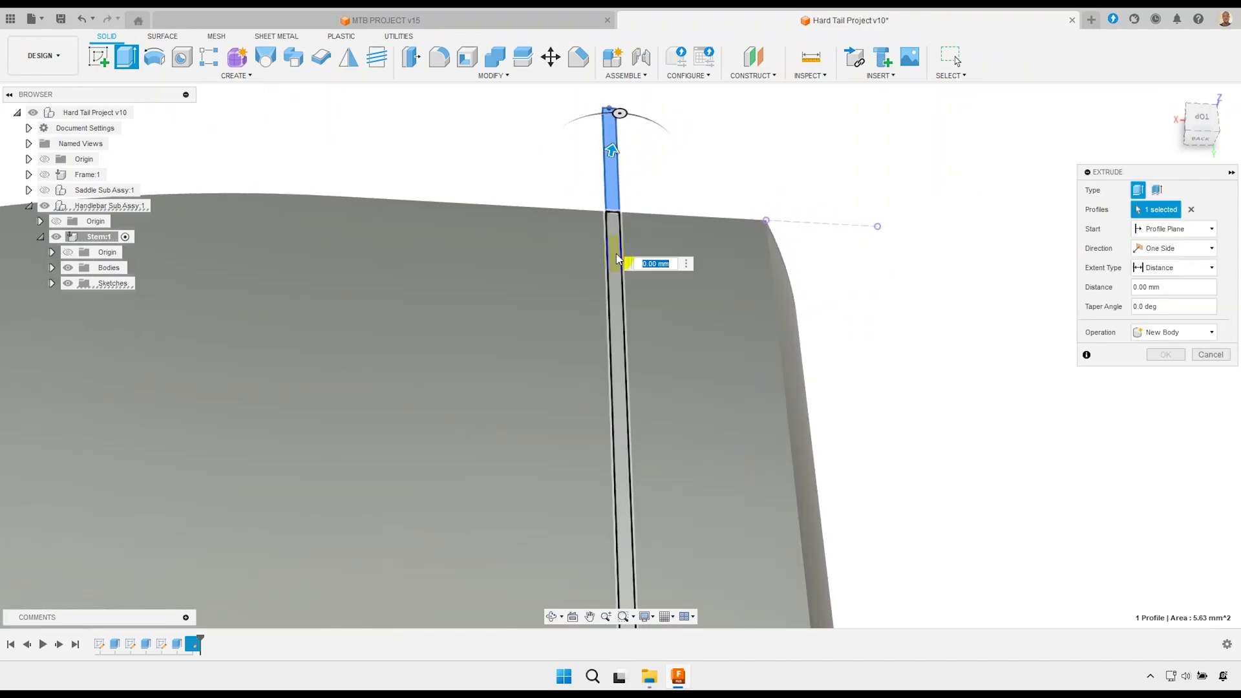
{"action": "scroll", "coordinate": [688, 155], "scroll_direction": "down", "scroll_amount": 2}
{"action": "scroll", "coordinate": [870, 282], "scroll_direction": "down", "scroll_amount": 3}
{"action": "scroll", "coordinate": [763, 533], "scroll_direction": "up", "scroll_amount": 5}
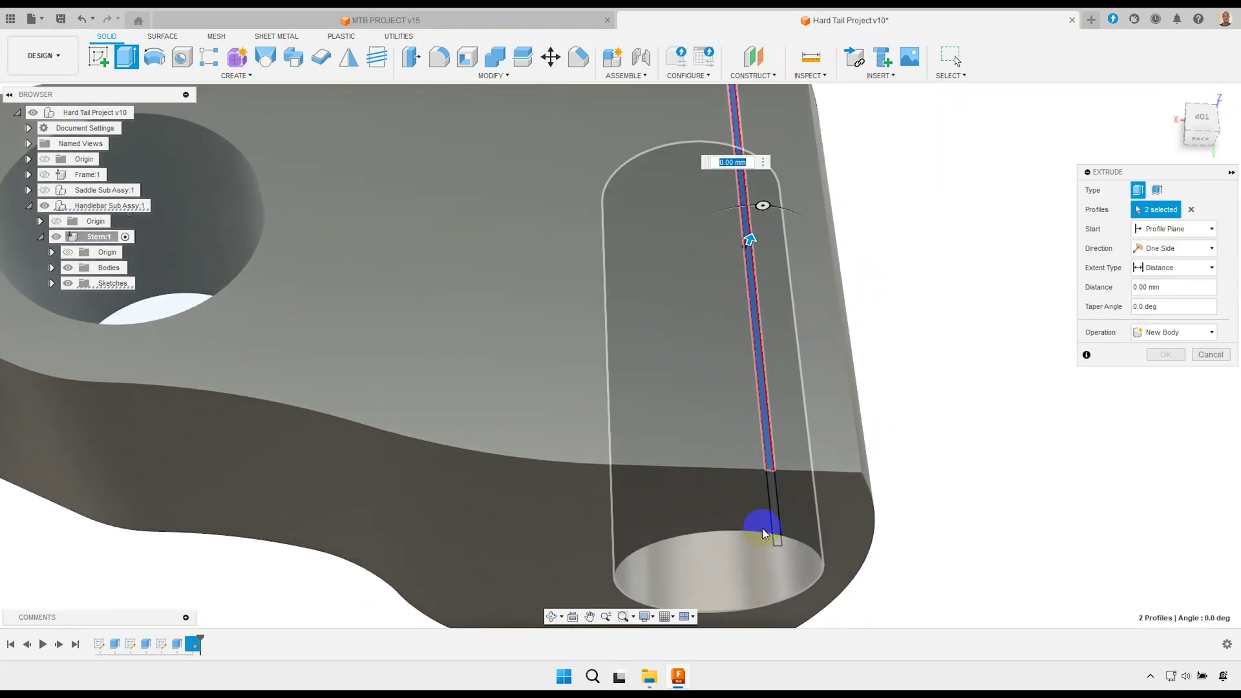
{"action": "left_click", "coordinate": [763, 533]}
Cut the slot profiles 20 mm down into the stem's clamp end.
{"action": "scroll", "coordinate": [906, 379], "scroll_direction": "down", "scroll_amount": 2}
{"action": "scroll", "coordinate": [923, 323], "scroll_direction": "down", "scroll_amount": 3}
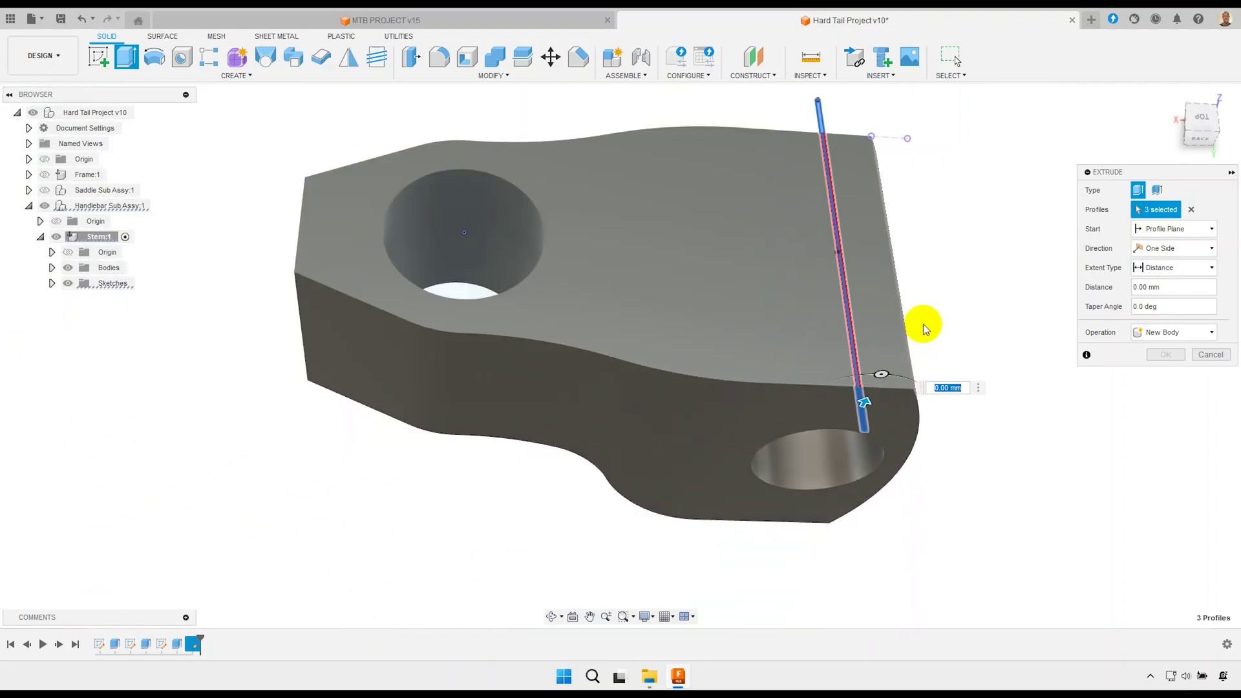
{"action": "left_click_drag", "start_coordinate": [864, 402], "coordinate": [842, 442]}
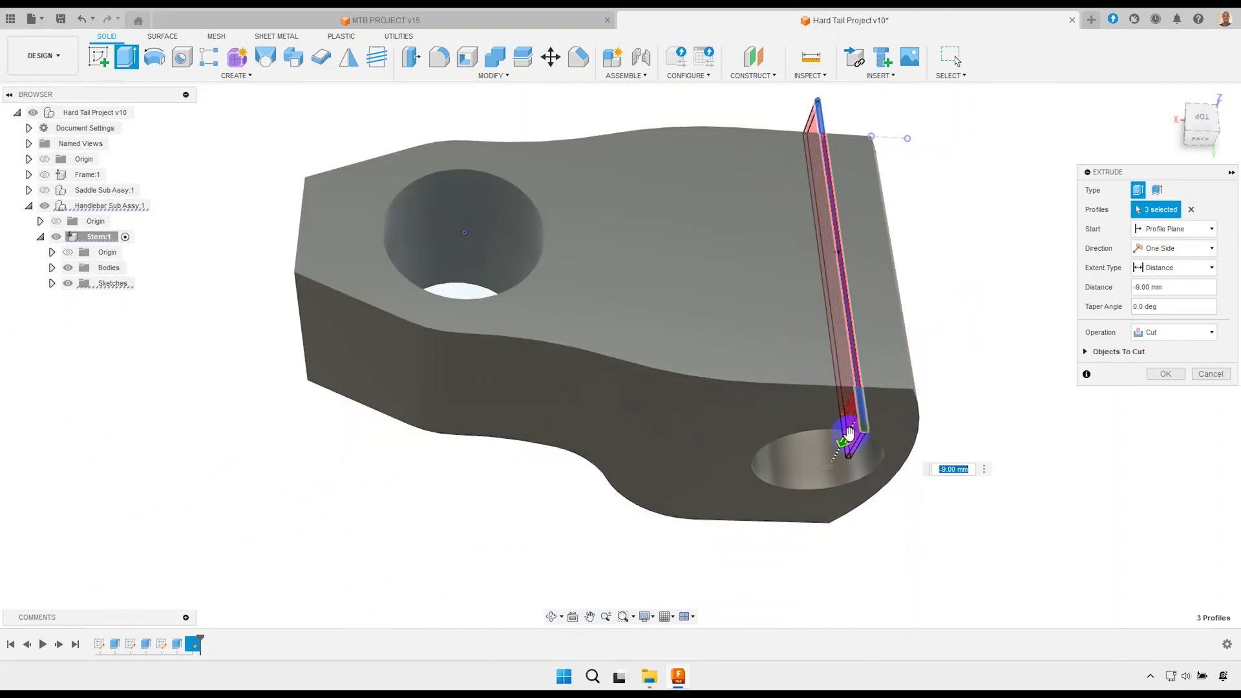
{"action": "left_click", "coordinate": [1202, 148]}
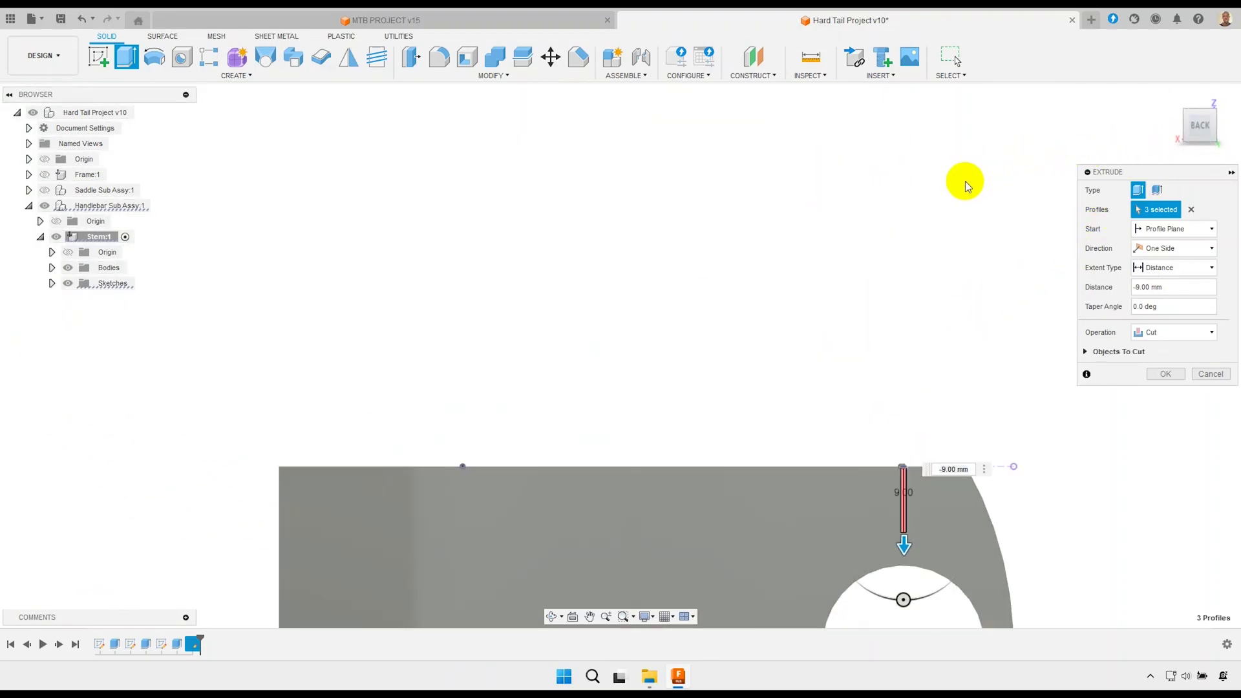
{"action": "scroll", "coordinate": [897, 222], "scroll_direction": "down", "scroll_amount": 1}
{"action": "left_click_drag", "start_coordinate": [903, 395], "coordinate": [903, 432]}
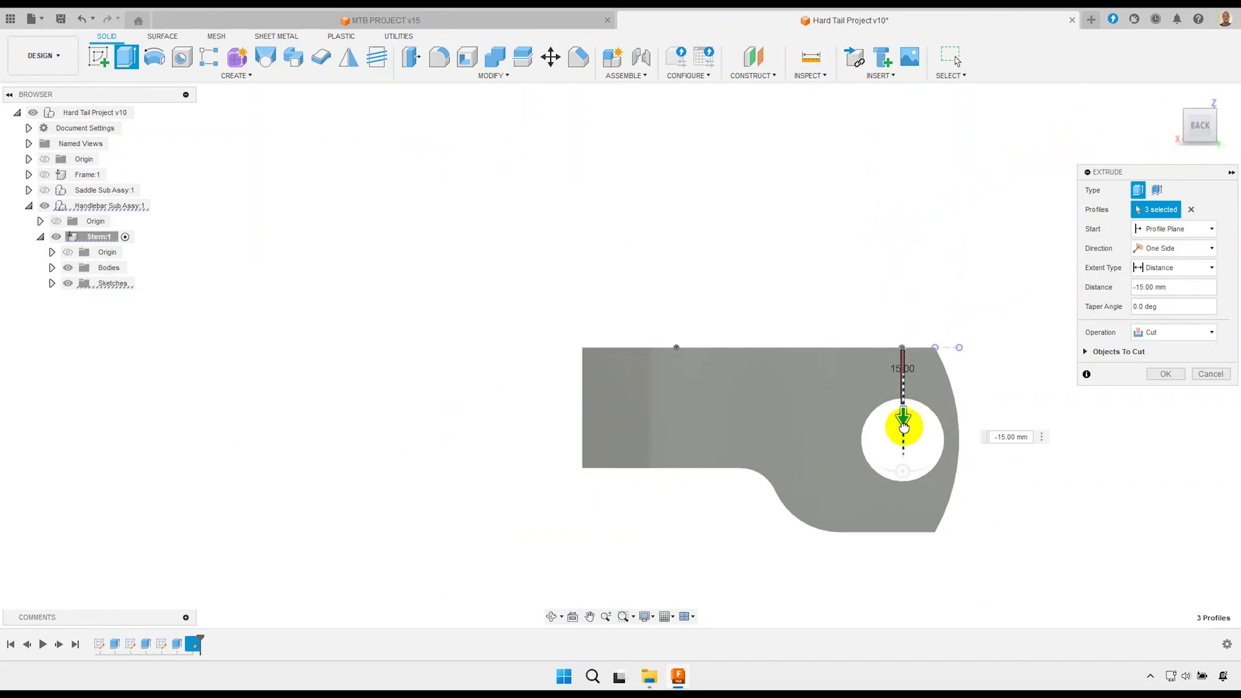
{"action": "left_click", "coordinate": [1162, 375]}
{"action": "scroll", "coordinate": [774, 310], "scroll_direction": "down", "scroll_amount": 5}
{"action": "mouse_move", "coordinate": [834, 355]}
{"action": "middle_mouse_down", "text": "shift"}
{"action": "mouse_move", "coordinate": [816, 346]}
{"action": "mouse_move", "coordinate": [840, 352]}
{"action": "mouse_move", "coordinate": [791, 353]}
{"action": "mouse_move", "coordinate": [775, 368]}
{"action": "middle_mouse_up", "text": "shift"}
{"action": "scroll", "coordinate": [795, 353], "scroll_direction": "up", "scroll_amount": 3}
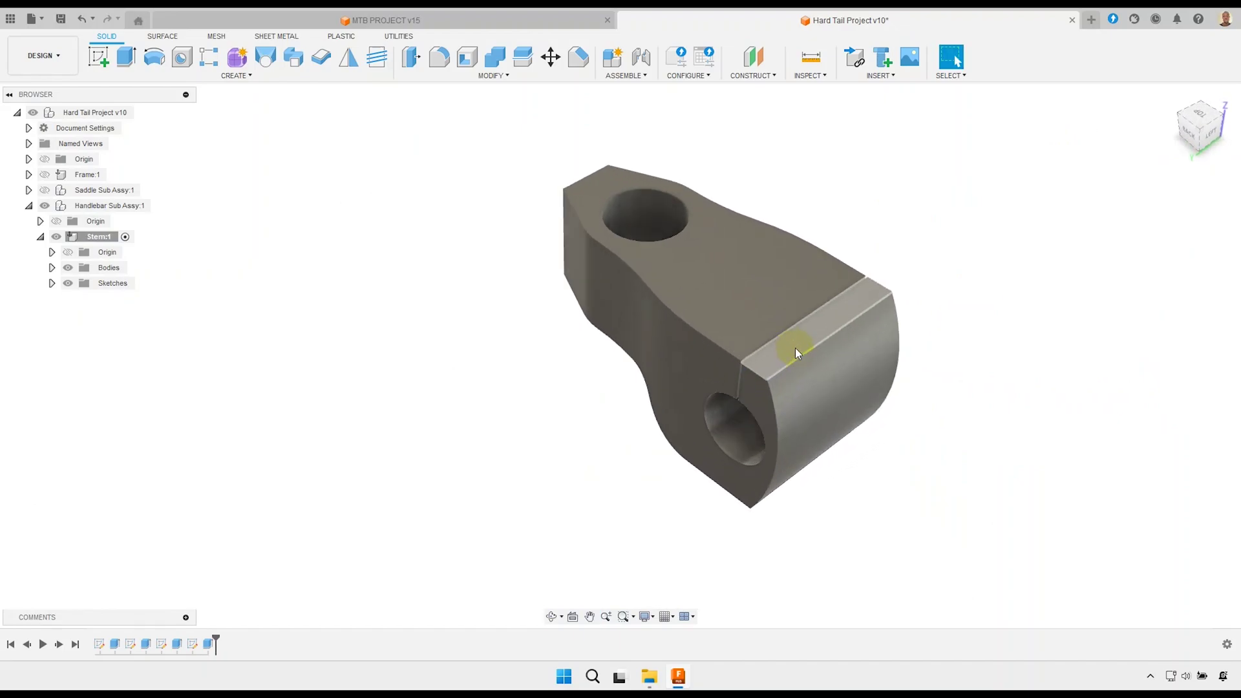
{"action": "scroll", "coordinate": [795, 353], "scroll_direction": "up", "scroll_amount": 2}
Start a new sketch on the stem's end face, with the part shown upright.
{"action": "left_click", "coordinate": [819, 328]}
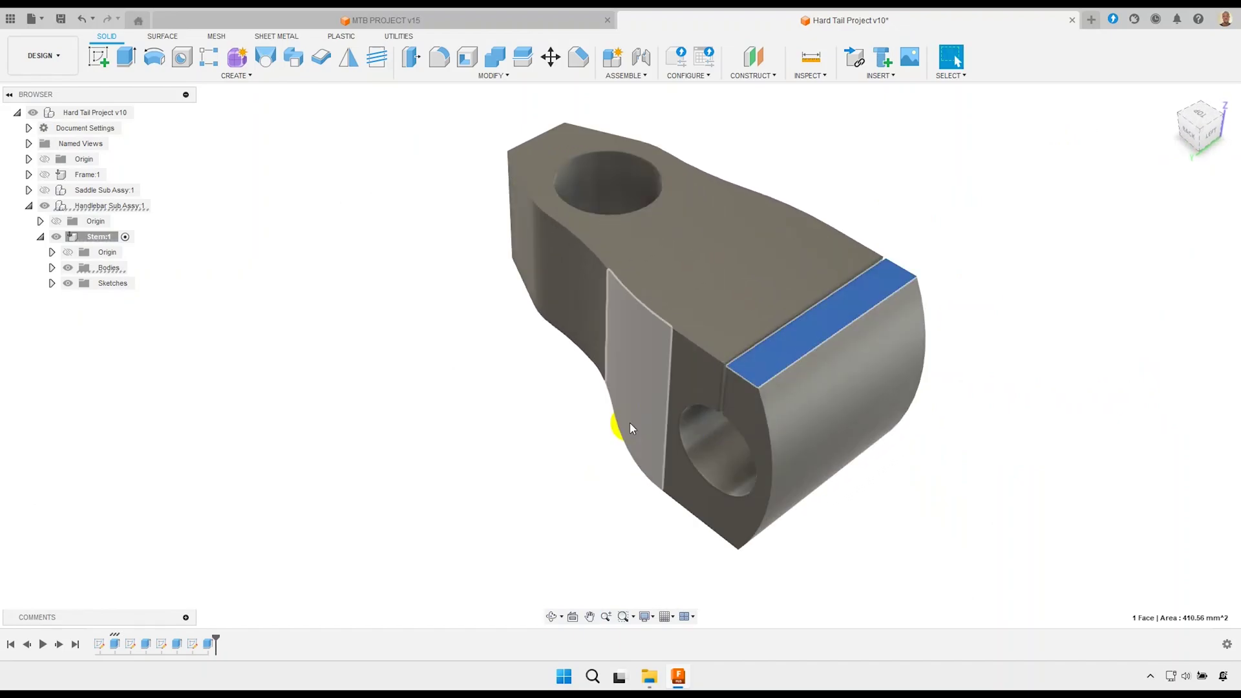
{"action": "left_click", "coordinate": [103, 59]}
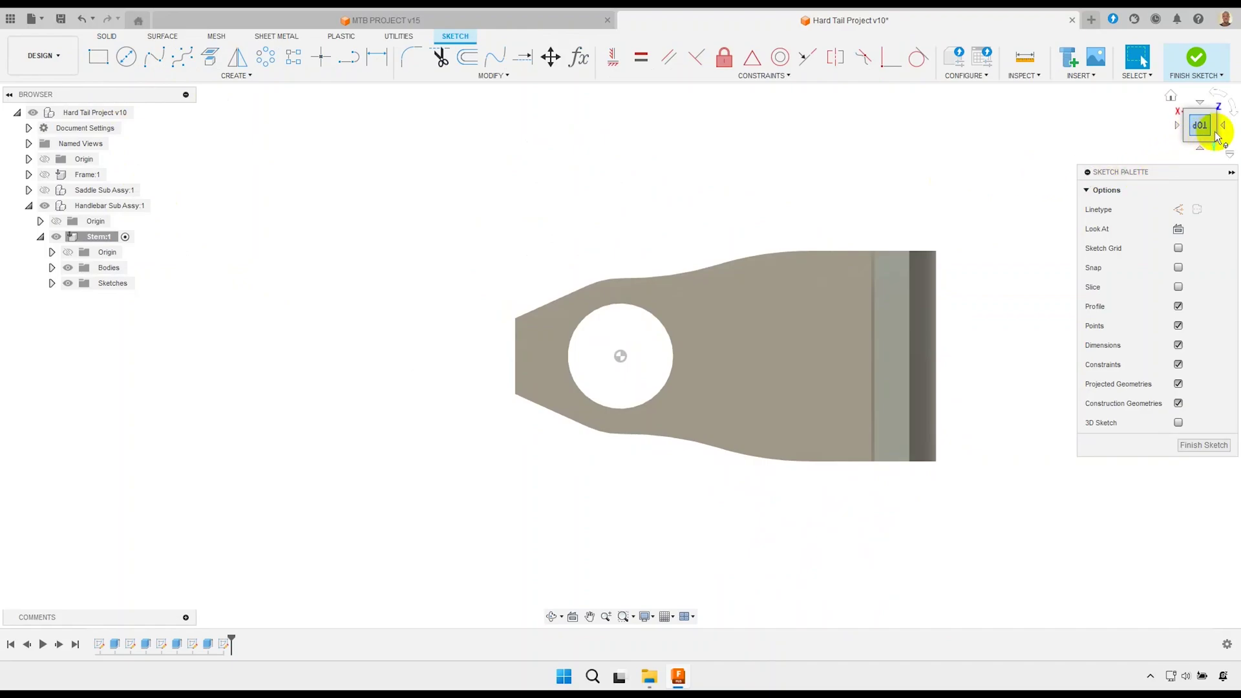
{"action": "left_click", "coordinate": [1234, 115]}
{"action": "middle_click_drag", "start_coordinate": [769, 449], "coordinate": [770, 338]}
{"action": "scroll", "coordinate": [776, 452], "scroll_direction": "up", "scroll_amount": 1}
{"action": "middle_click_drag", "start_coordinate": [775, 451], "coordinate": [798, 410]}
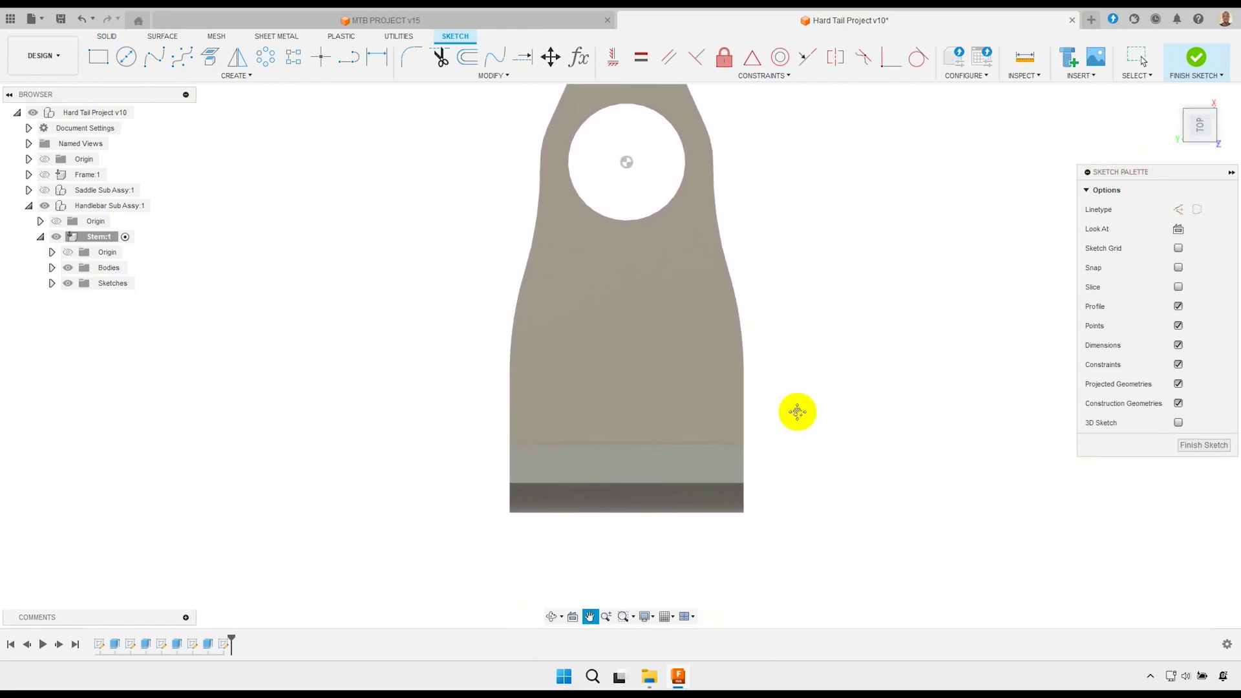
Draw a center point arc spanning the clamp end's width.
{"action": "left_click", "coordinate": [235, 76]}
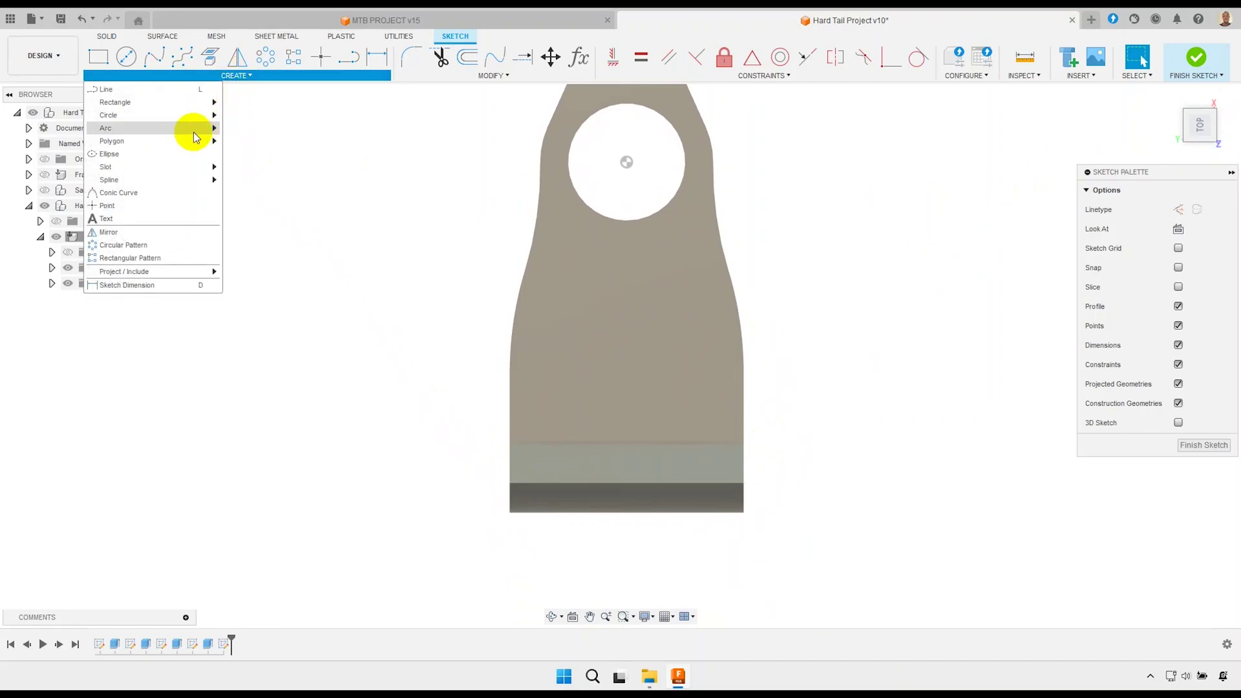
{"action": "left_click", "coordinate": [257, 140]}
{"action": "scroll", "coordinate": [366, 310], "scroll_direction": "down", "scroll_amount": 2}
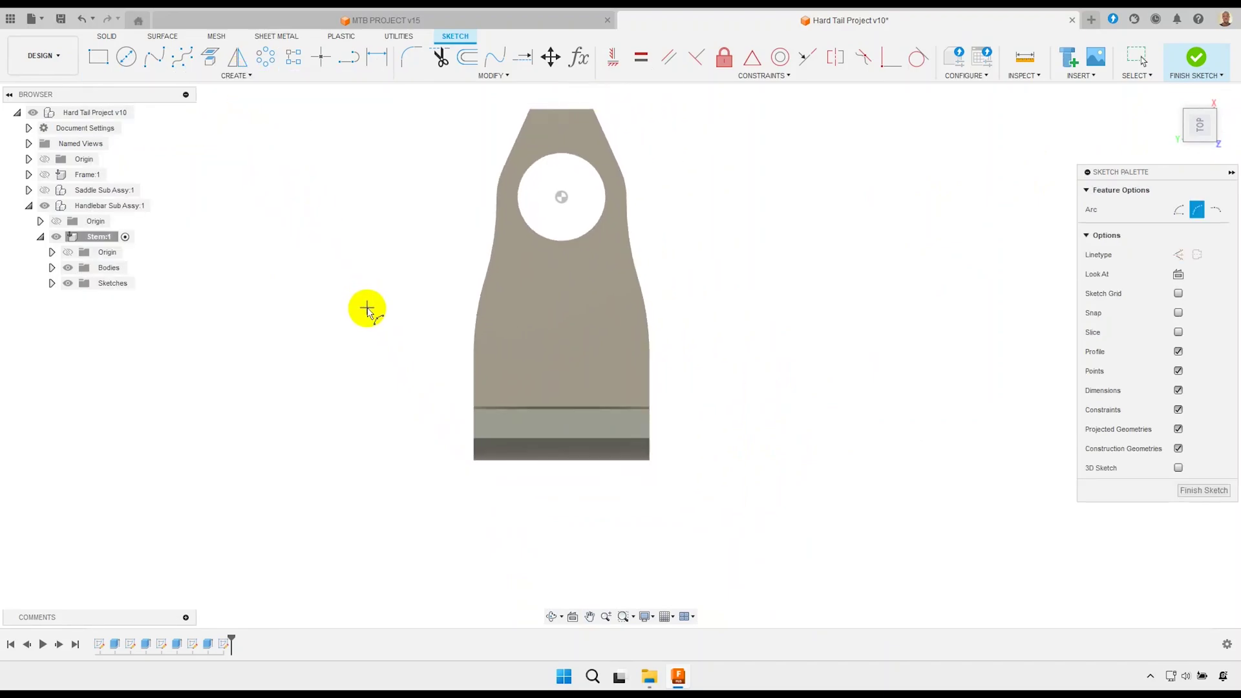
{"action": "left_click", "coordinate": [649, 484]}
{"action": "scroll", "coordinate": [568, 430], "scroll_direction": "up", "scroll_amount": 2}
{"action": "left_click", "coordinate": [568, 418]}
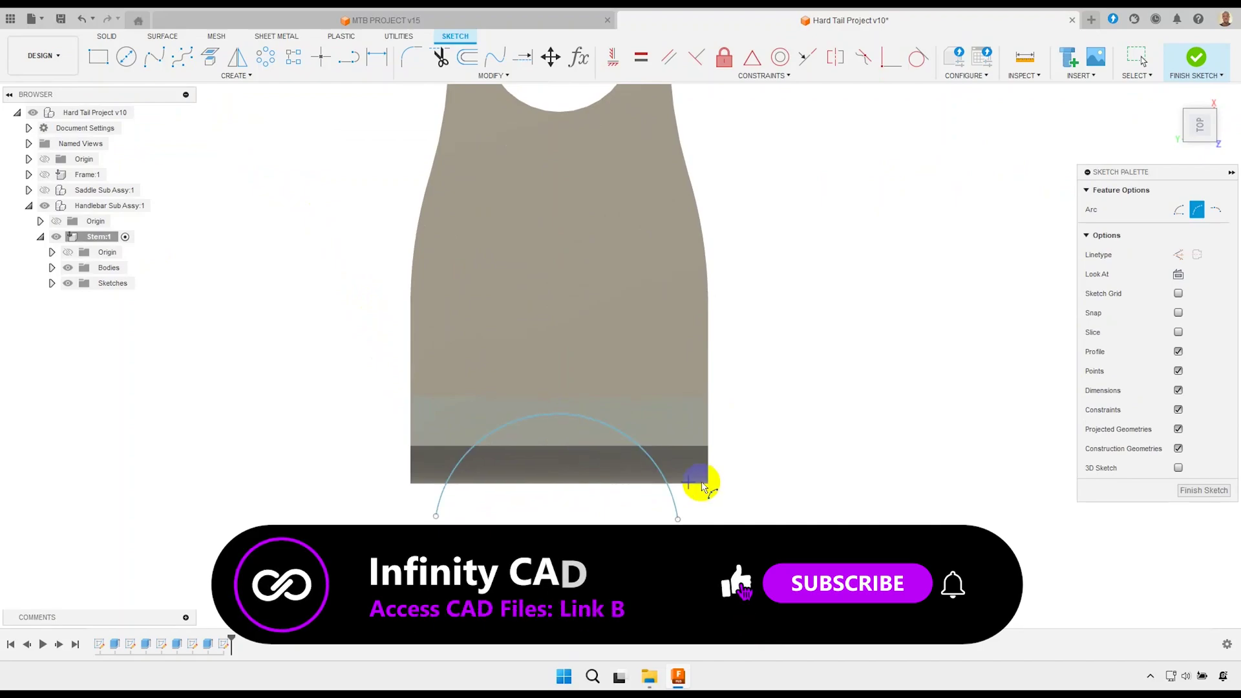
{"action": "right_click", "coordinate": [784, 430]}
{"action": "left_click", "coordinate": [817, 429]}
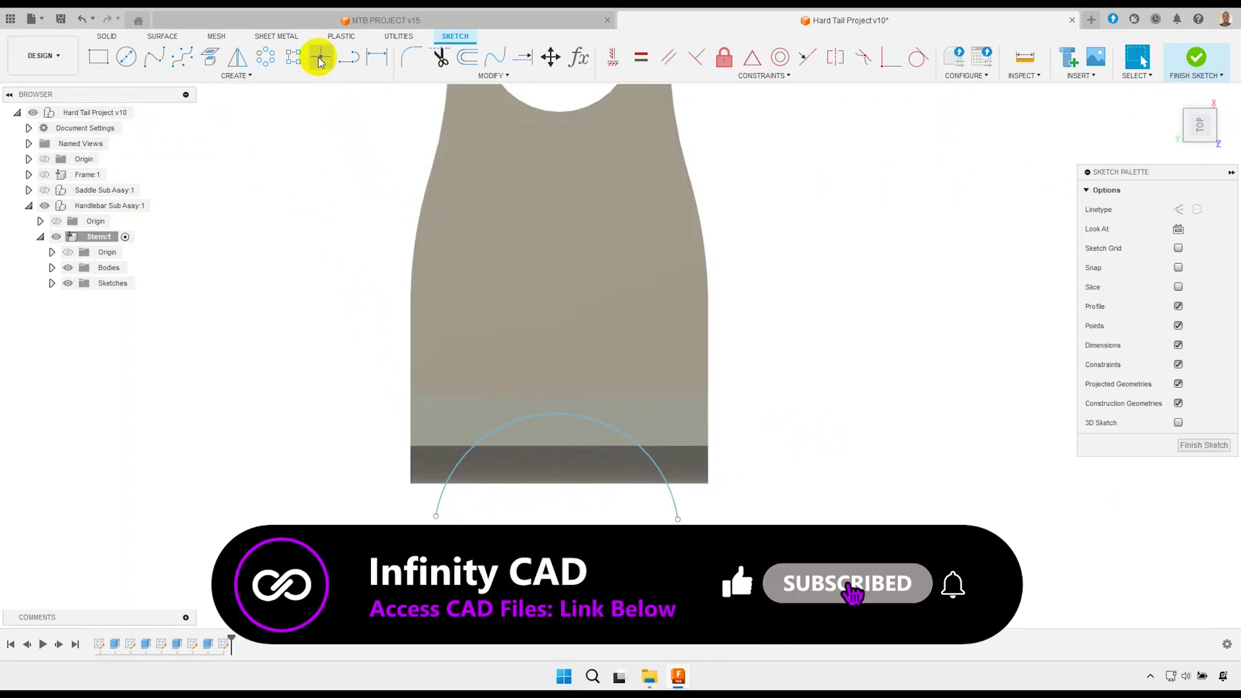
Place a sketch point at the top of the arc.
{"action": "left_click", "coordinate": [321, 57]}
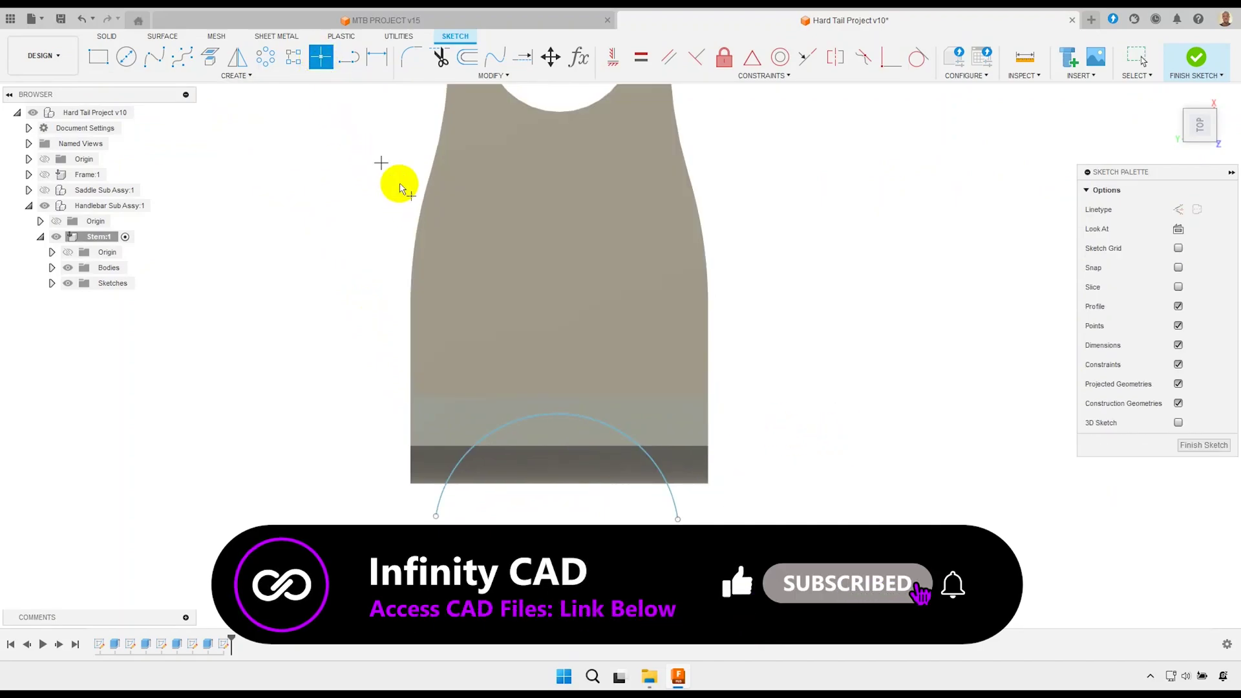
{"action": "left_click", "coordinate": [556, 416]}
{"action": "right_click", "coordinate": [784, 388]}
{"action": "left_click", "coordinate": [809, 387]}
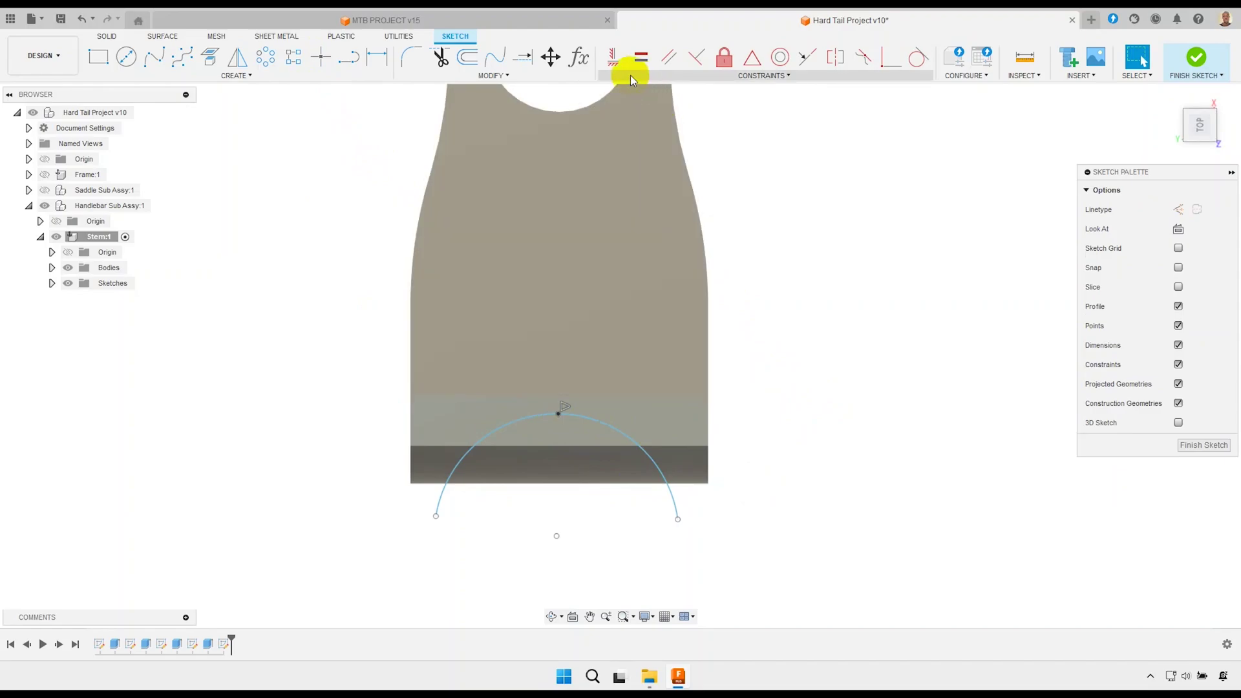
Constrain the arc's top point vertically under the hole's centre.
{"action": "left_click", "coordinate": [612, 58]}
{"action": "scroll", "coordinate": [556, 349], "scroll_direction": "down", "scroll_amount": 2}
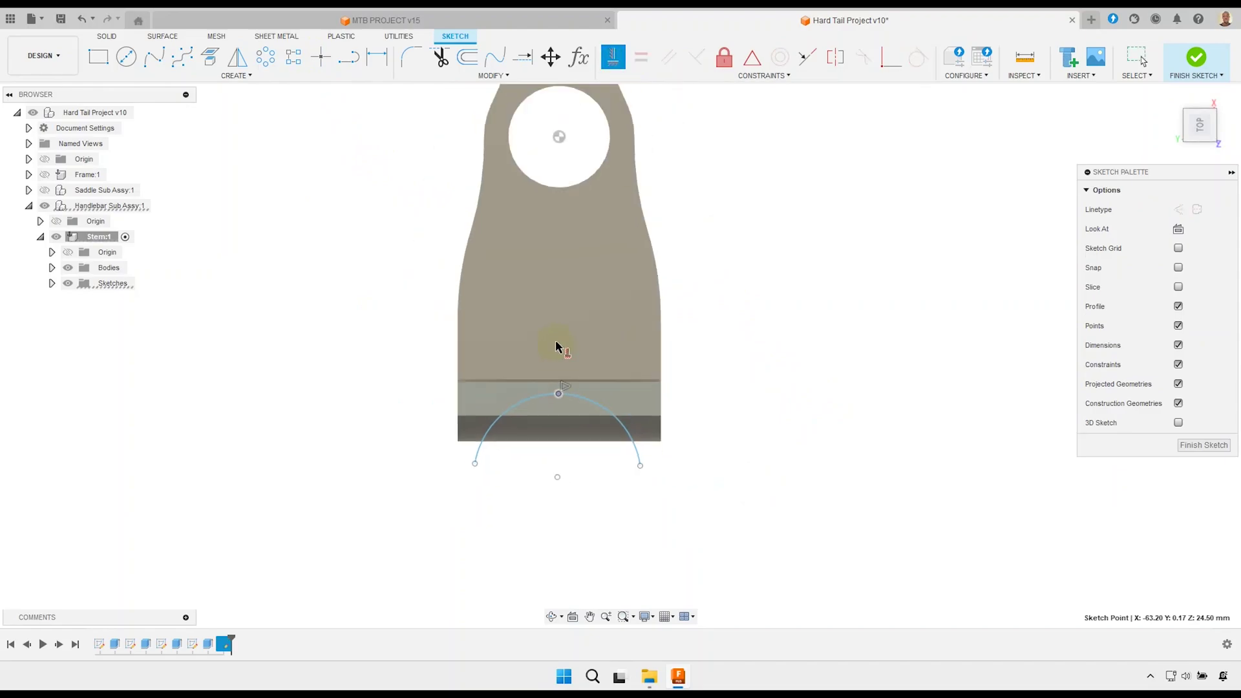
{"action": "left_click", "coordinate": [559, 136]}
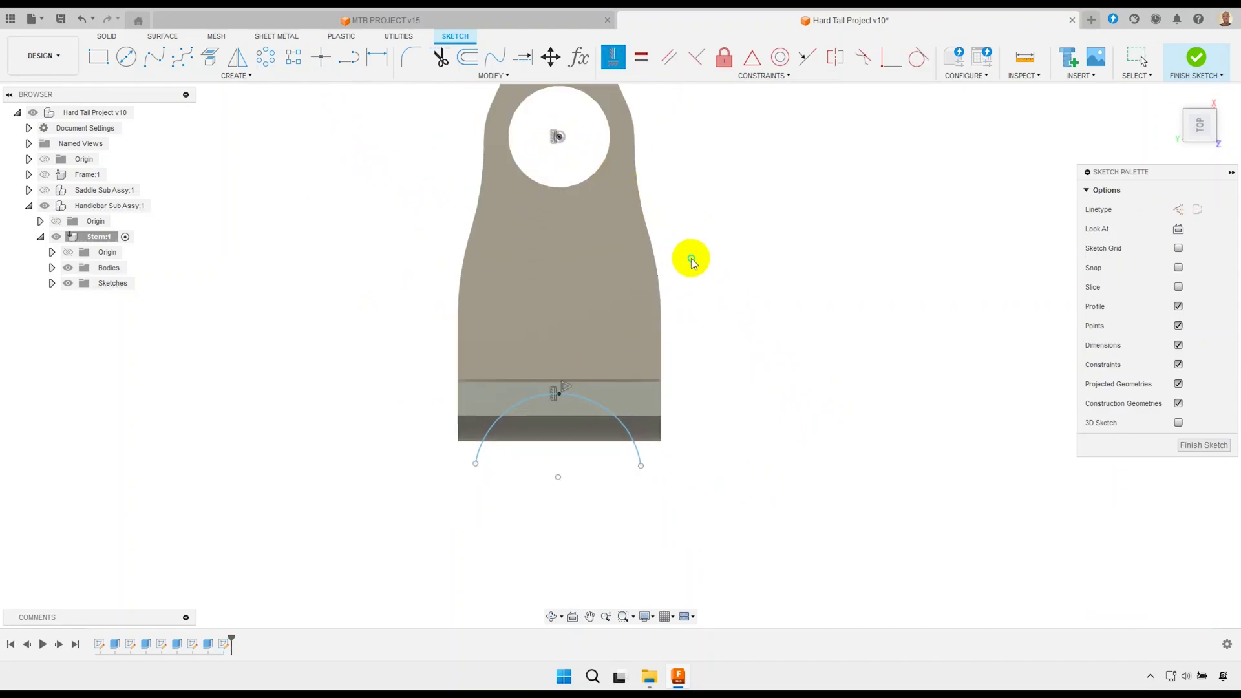
{"action": "right_click", "coordinate": [689, 258]}
{"action": "left_click", "coordinate": [734, 261]}
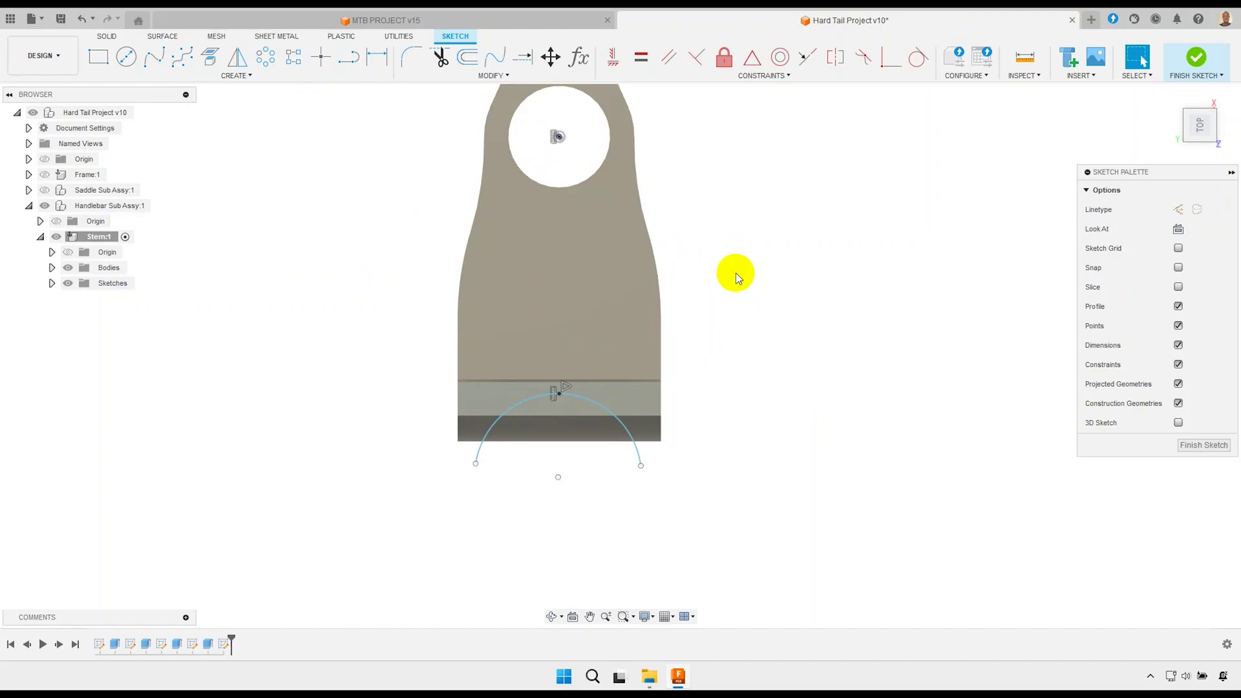
Constrain the arc's left and right endpoints level horizontally.
{"action": "left_click", "coordinate": [613, 58]}
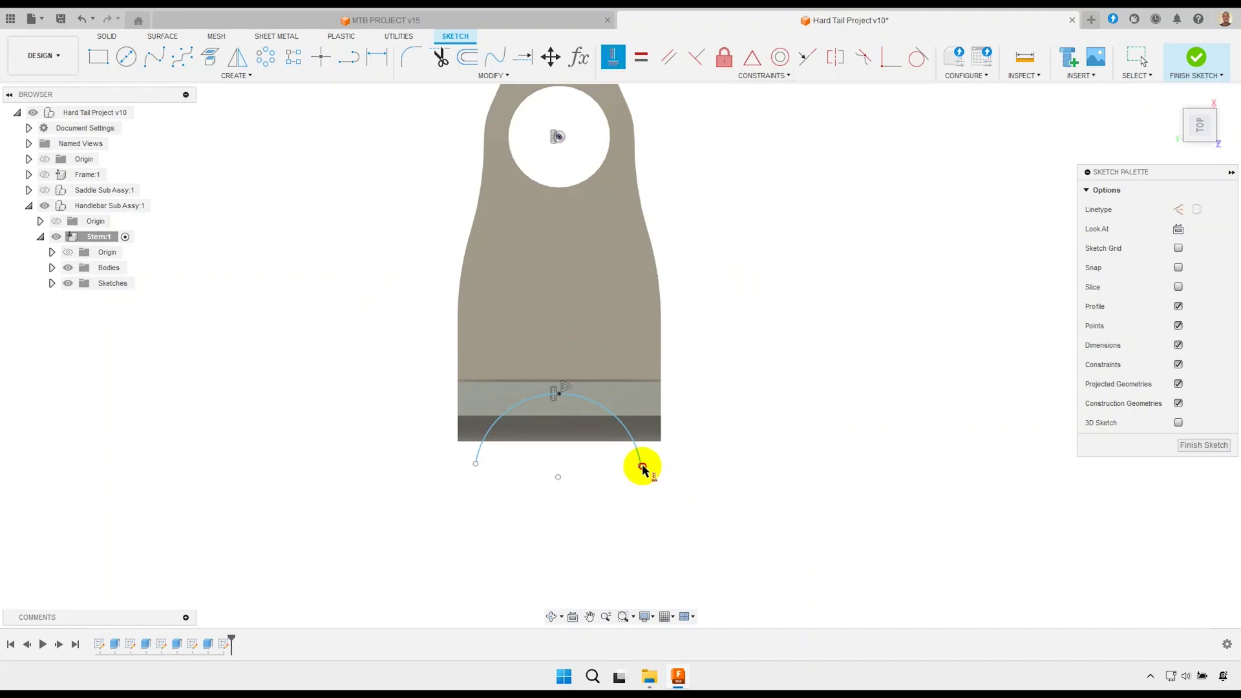
{"action": "left_click", "coordinate": [641, 466]}
{"action": "left_click", "coordinate": [477, 465]}
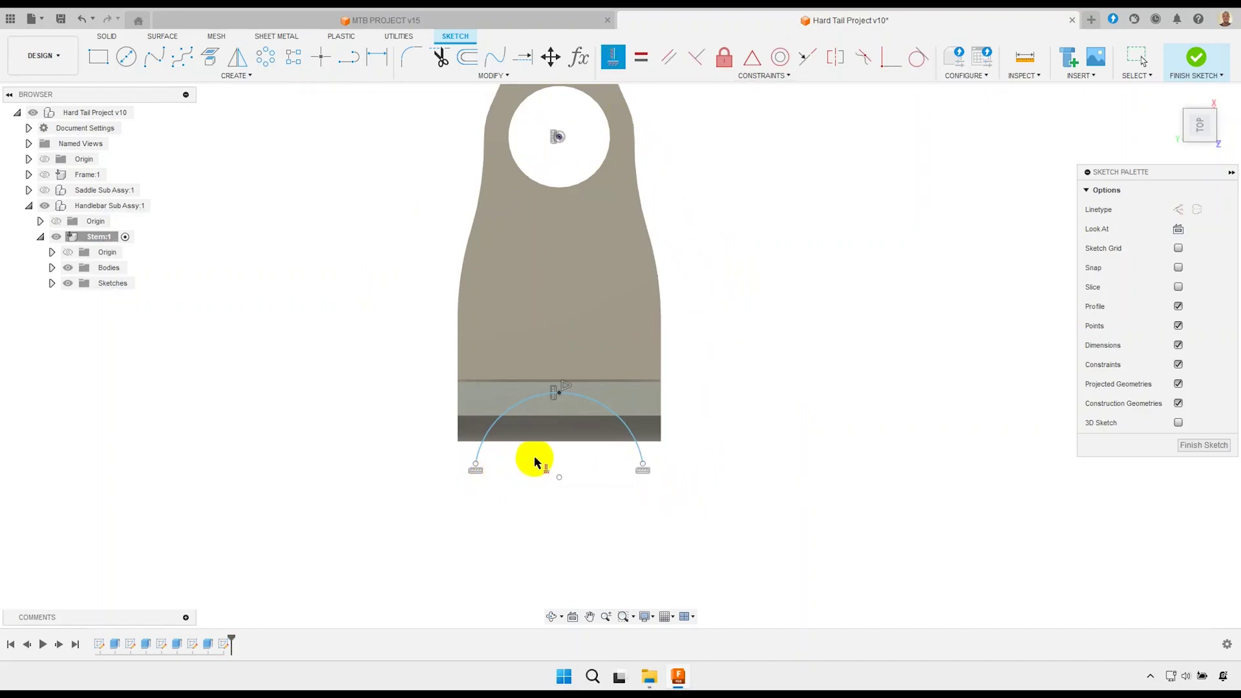
{"action": "right_click", "coordinate": [534, 455]}
{"action": "key", "text": "Escape"}
{"action": "scroll", "coordinate": [533, 459], "scroll_direction": "up", "scroll_amount": 2}
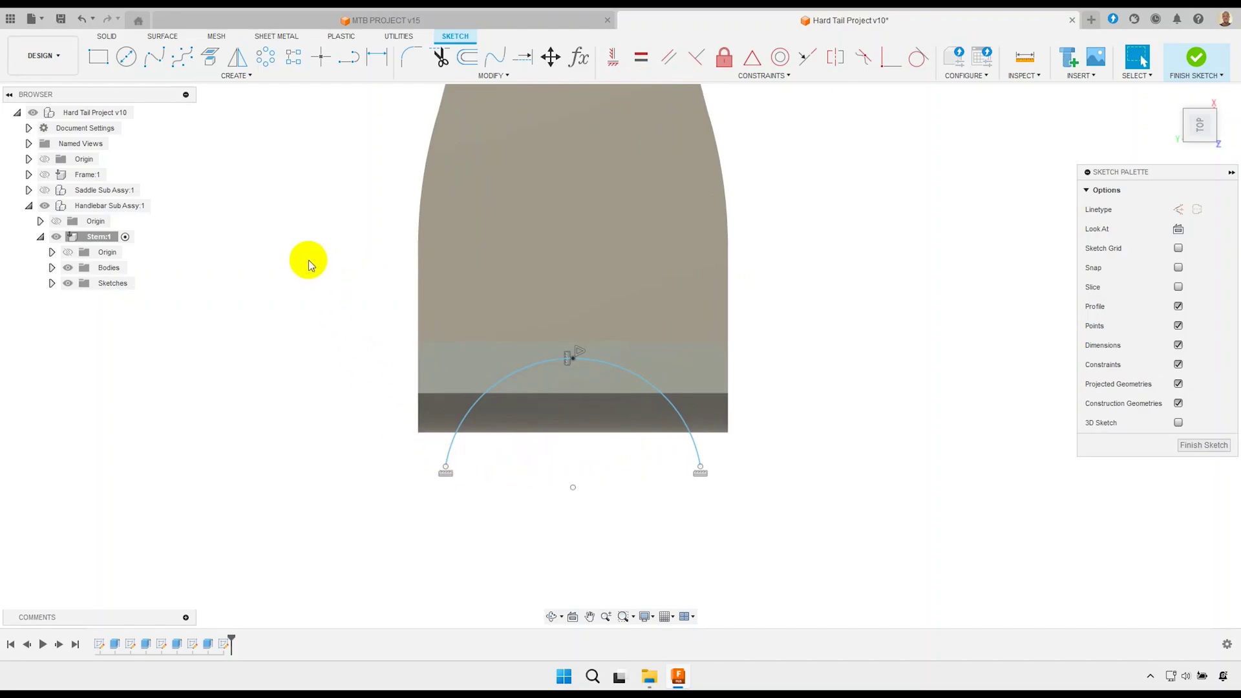
Project the body's left vertical edge into the sketch as a construction line.
{"action": "left_click", "coordinate": [209, 57]}
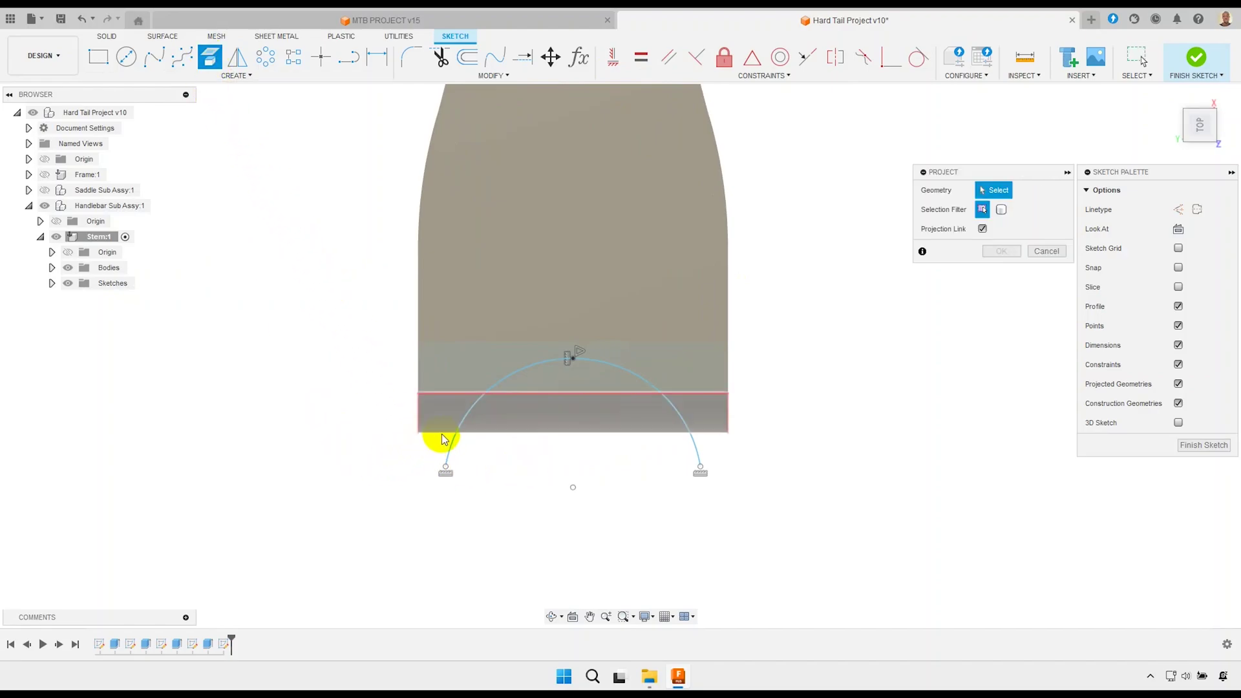
{"action": "left_click", "coordinate": [417, 419]}
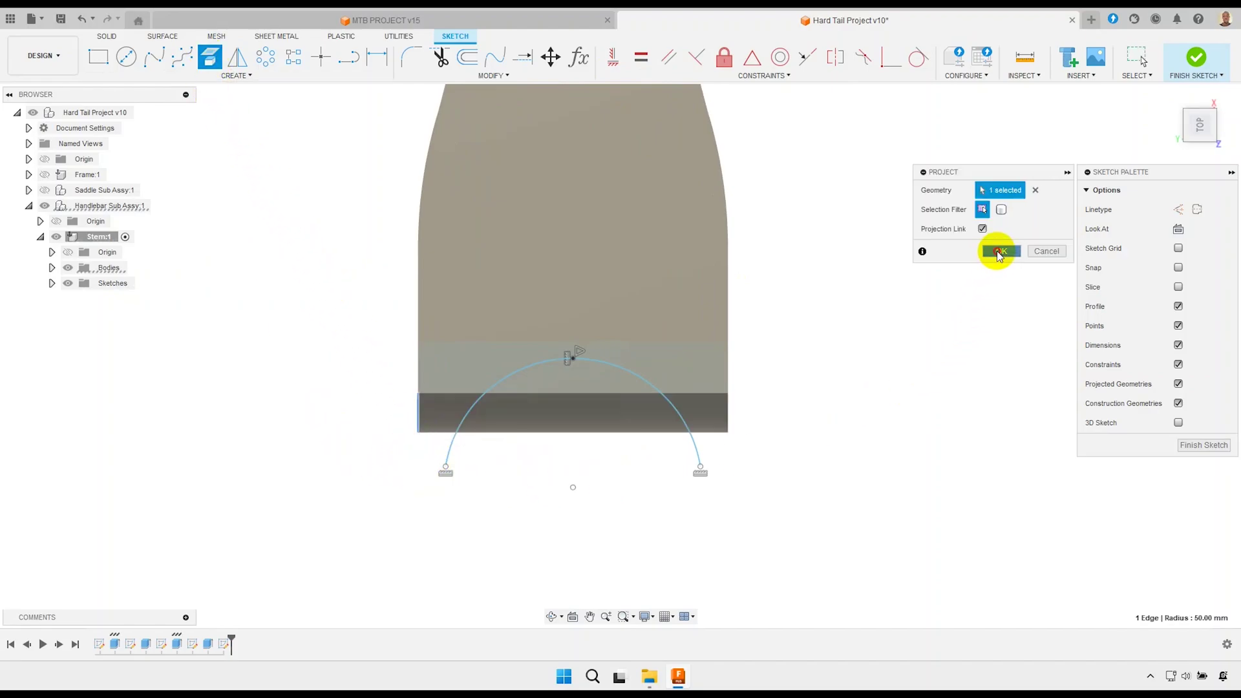
{"action": "left_click", "coordinate": [998, 252]}
{"action": "left_click", "coordinate": [418, 421]}
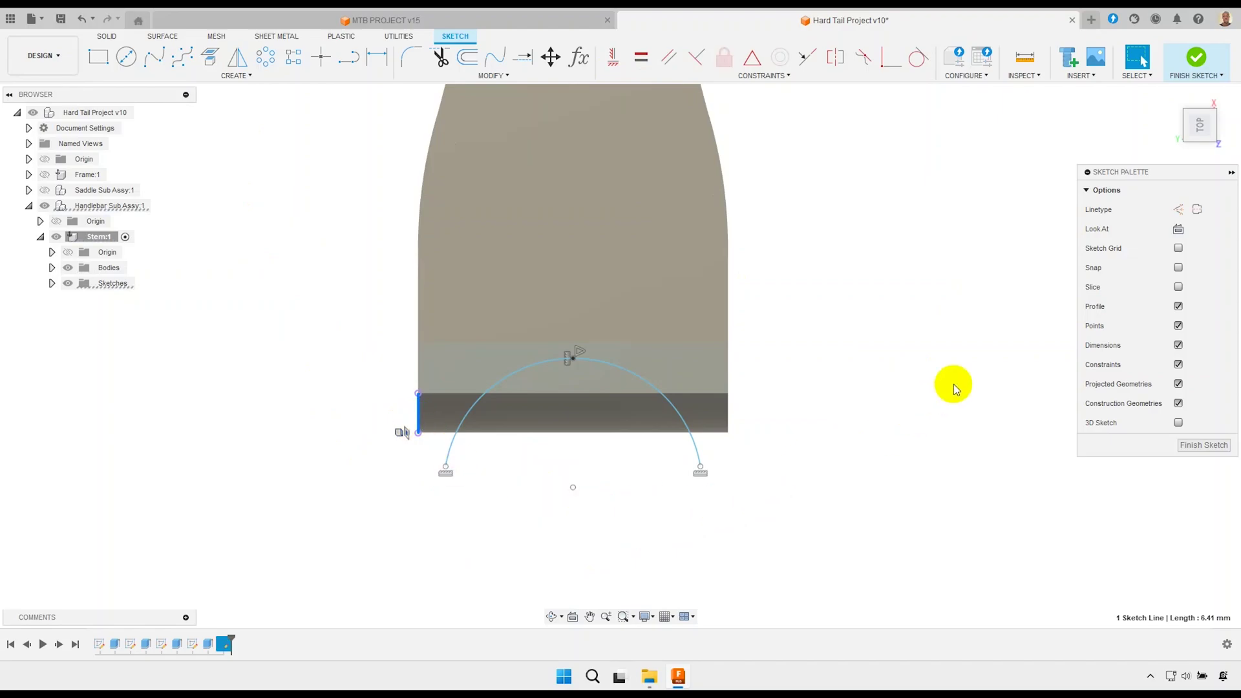
{"action": "left_click", "coordinate": [1178, 209]}
{"action": "left_click", "coordinate": [869, 447]}
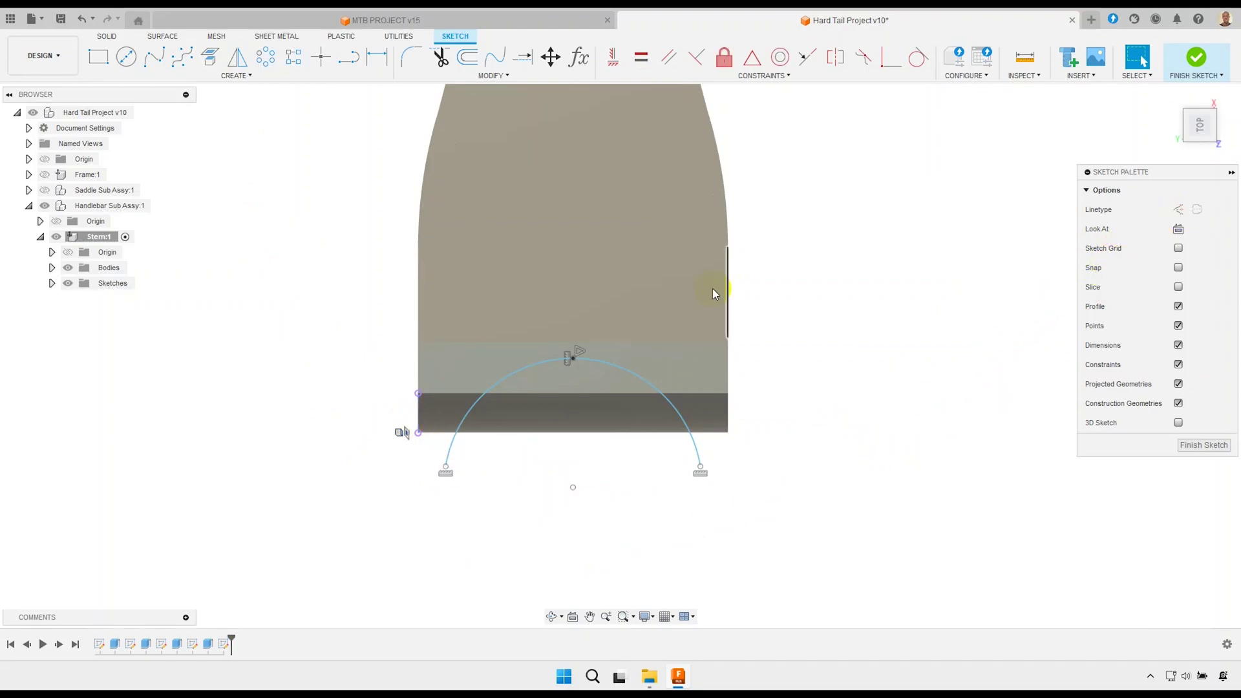
Undo a wrong endpoint alignment and drag the arc's left end up to the bottom edge.
{"action": "left_click", "coordinate": [613, 58]}
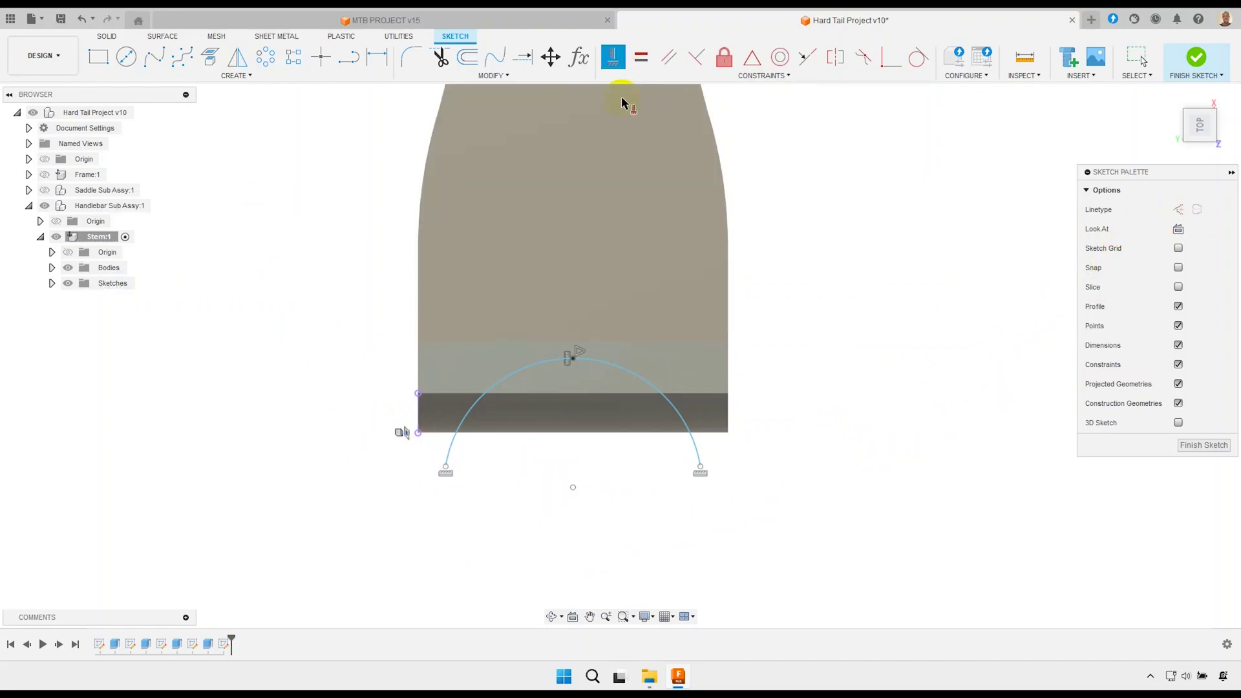
{"action": "left_click", "coordinate": [445, 469]}
{"action": "left_click", "coordinate": [417, 434]}
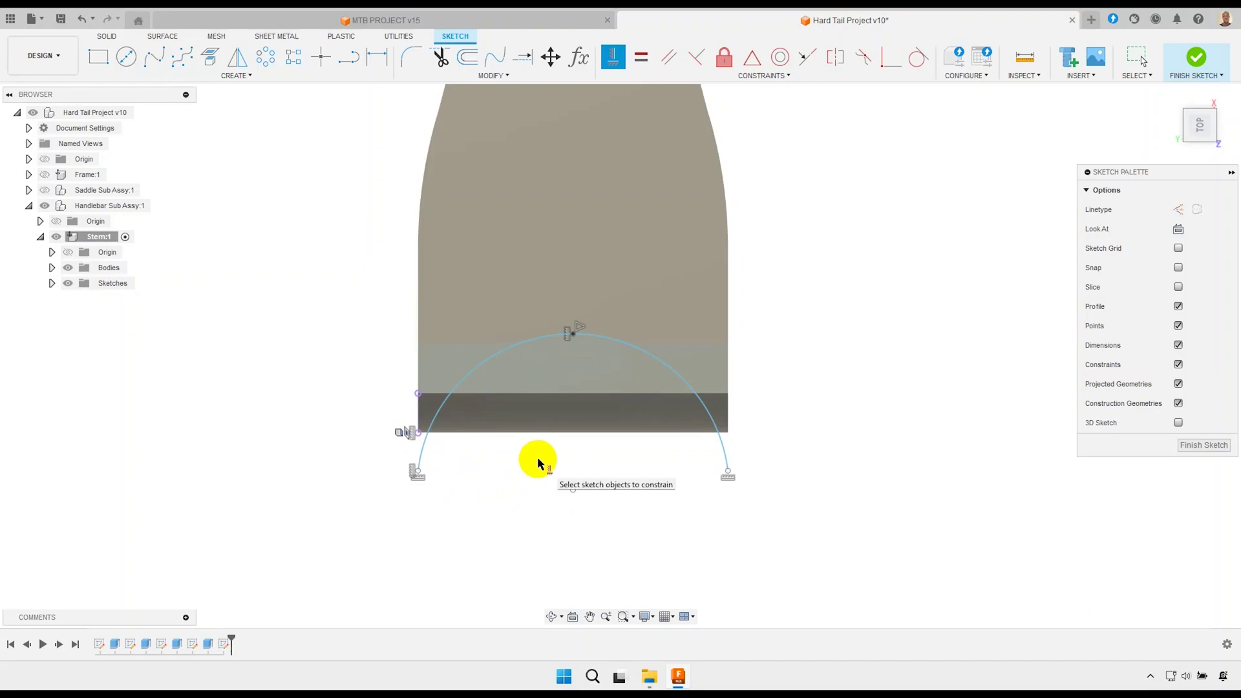
{"action": "key", "text": "Escape"}
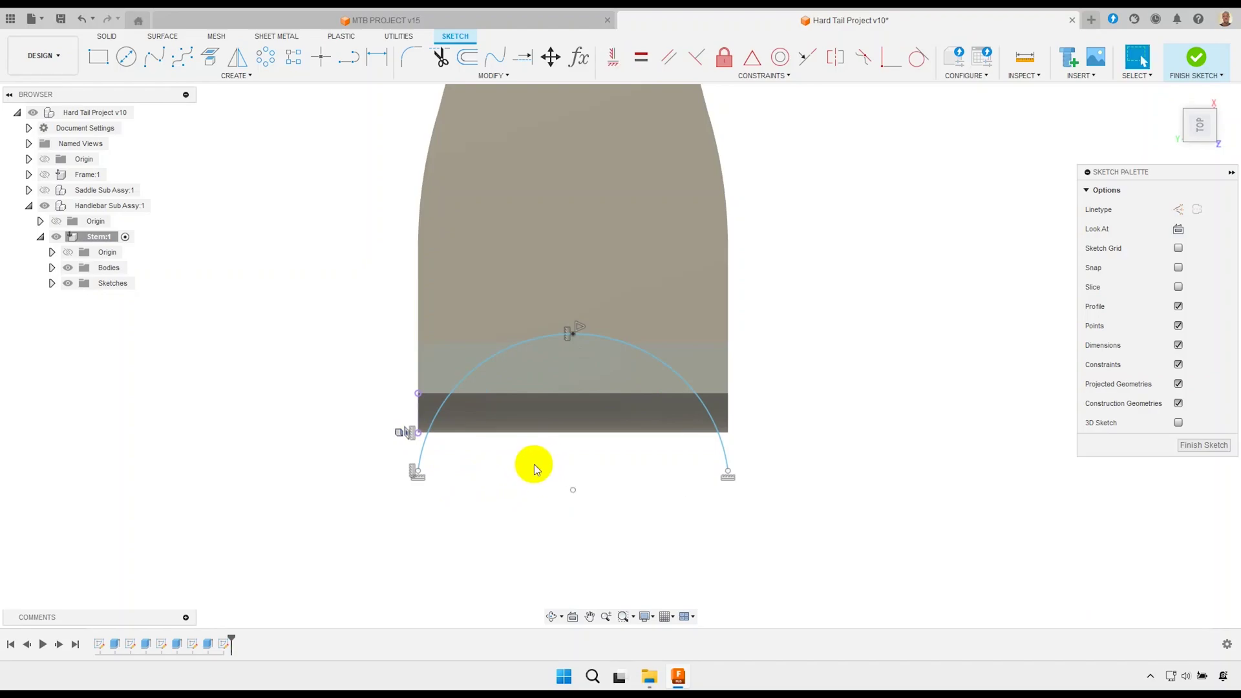
{"action": "key", "text": "ctrl+z"}
{"action": "scroll", "coordinate": [472, 464], "scroll_direction": "up", "scroll_amount": 2}
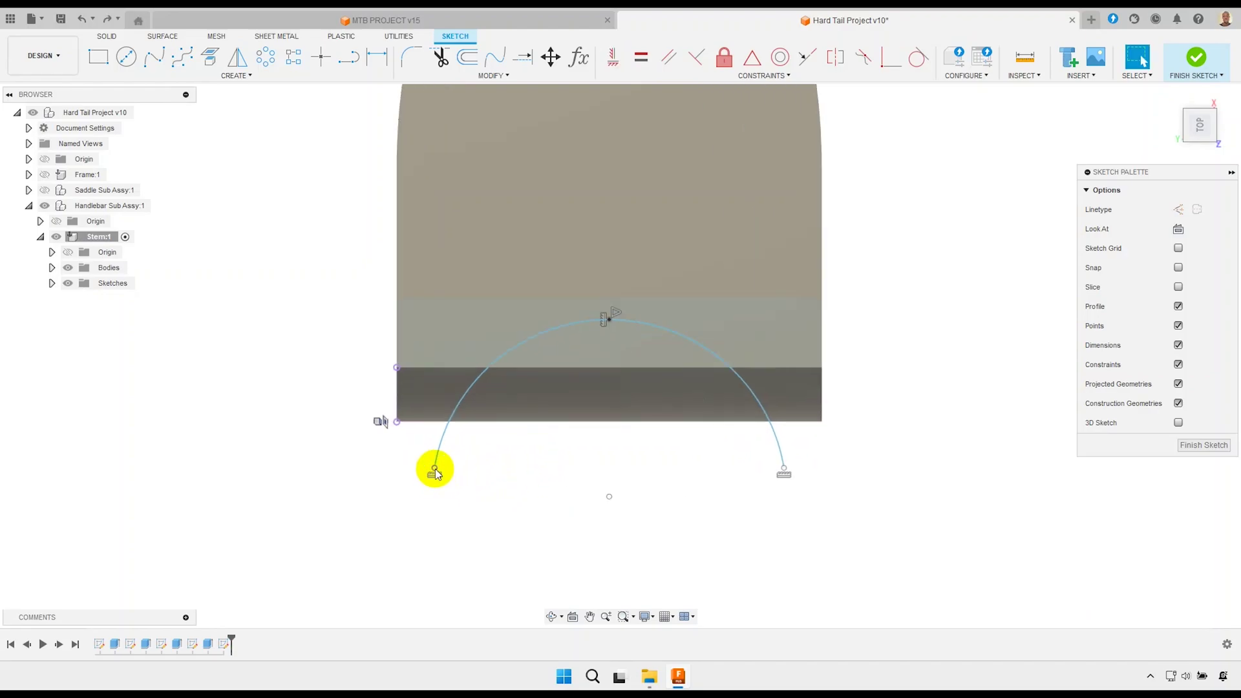
{"action": "left_click_drag", "start_coordinate": [436, 474], "coordinate": [442, 429]}
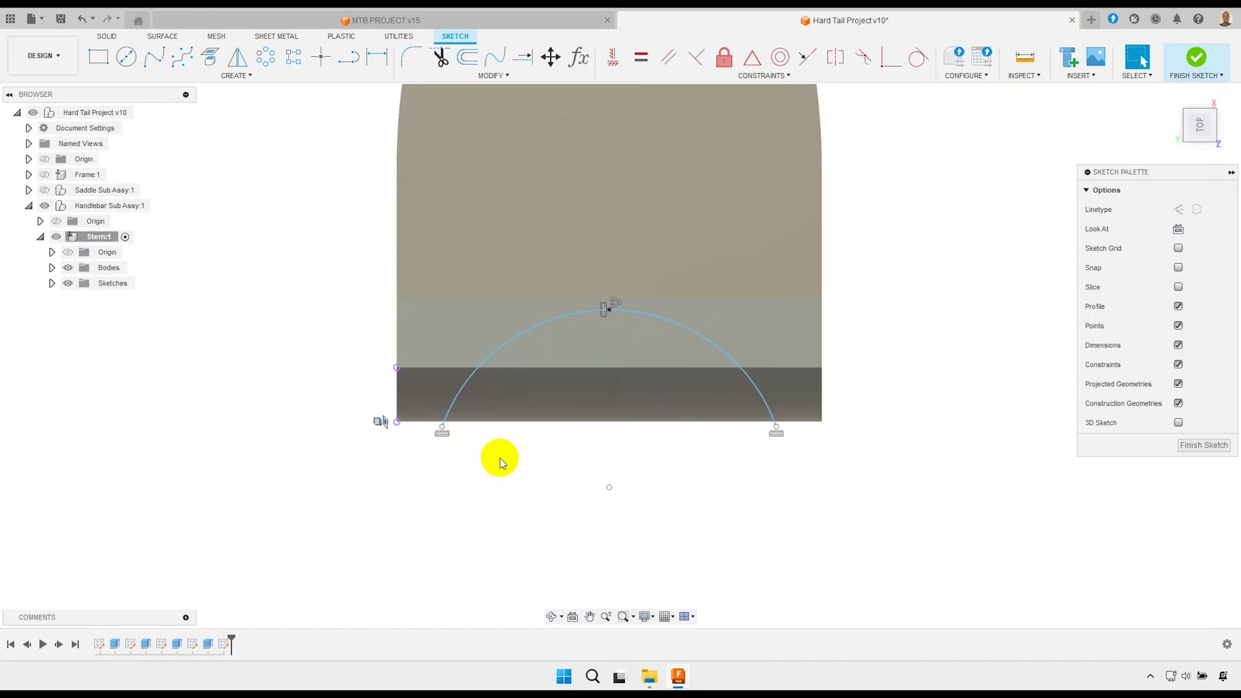
Constrain the arc endpoint level with the body's bottom-left corner.
{"action": "scroll", "coordinate": [503, 463], "scroll_direction": "up", "scroll_amount": 2}
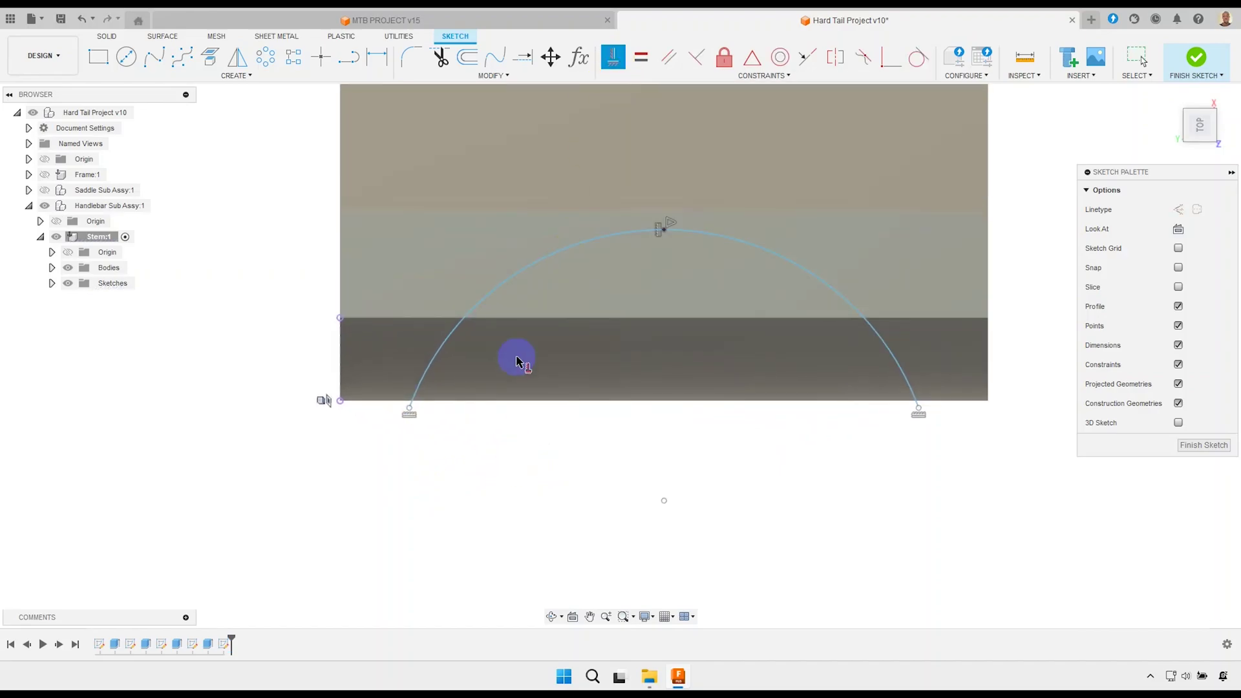
{"action": "scroll", "coordinate": [412, 418], "scroll_direction": "up", "scroll_amount": 2}
{"action": "left_click", "coordinate": [319, 408]}
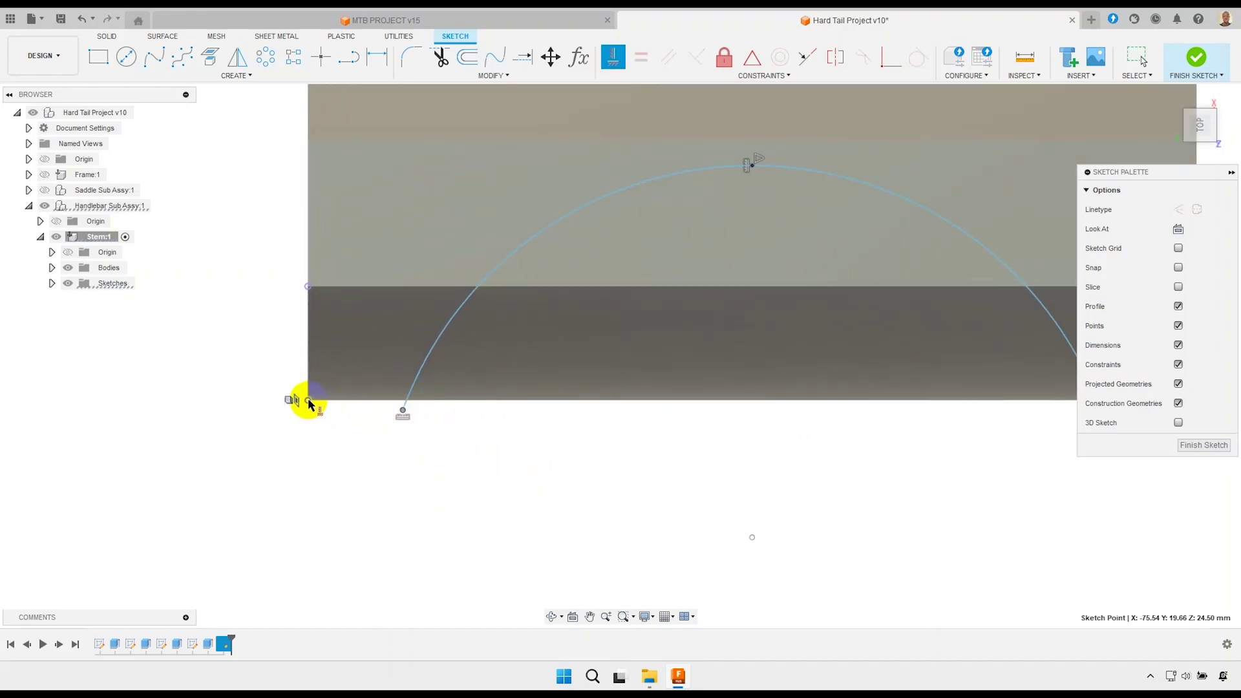
{"action": "scroll", "coordinate": [481, 446], "scroll_direction": "down", "scroll_amount": 2}
{"action": "right_click", "coordinate": [605, 460]}
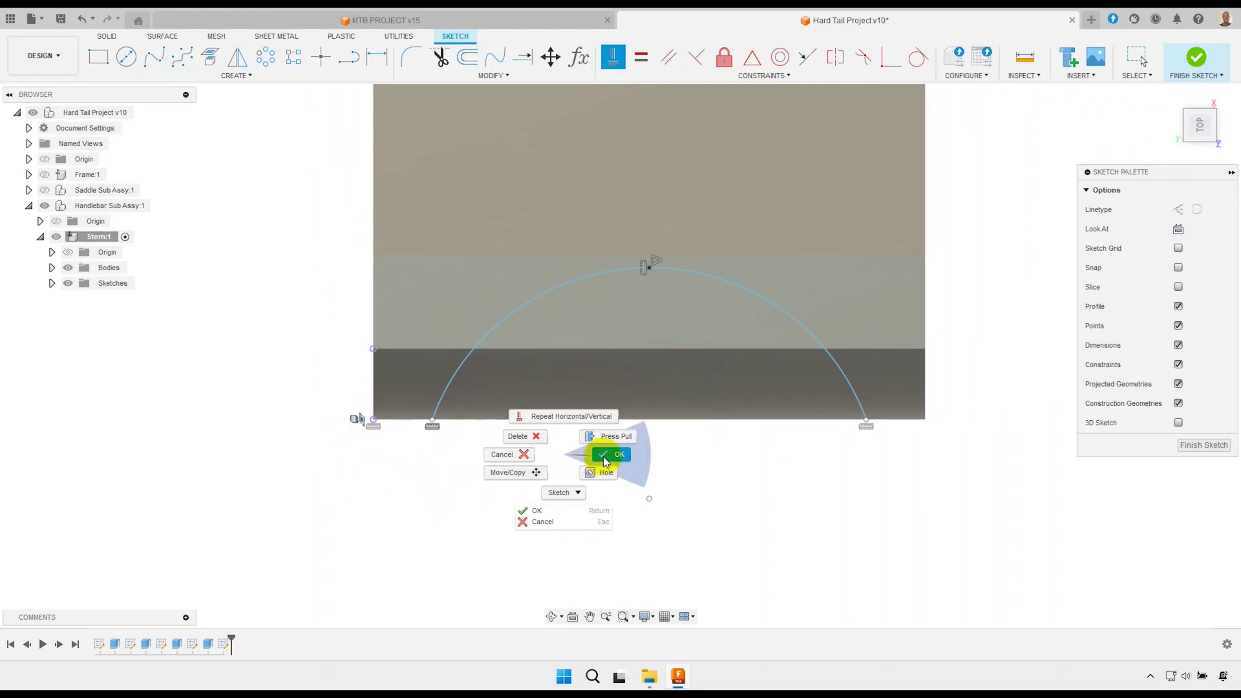
{"action": "left_click", "coordinate": [607, 458]}
{"action": "left_click_drag", "start_coordinate": [637, 448], "coordinate": [647, 496]}
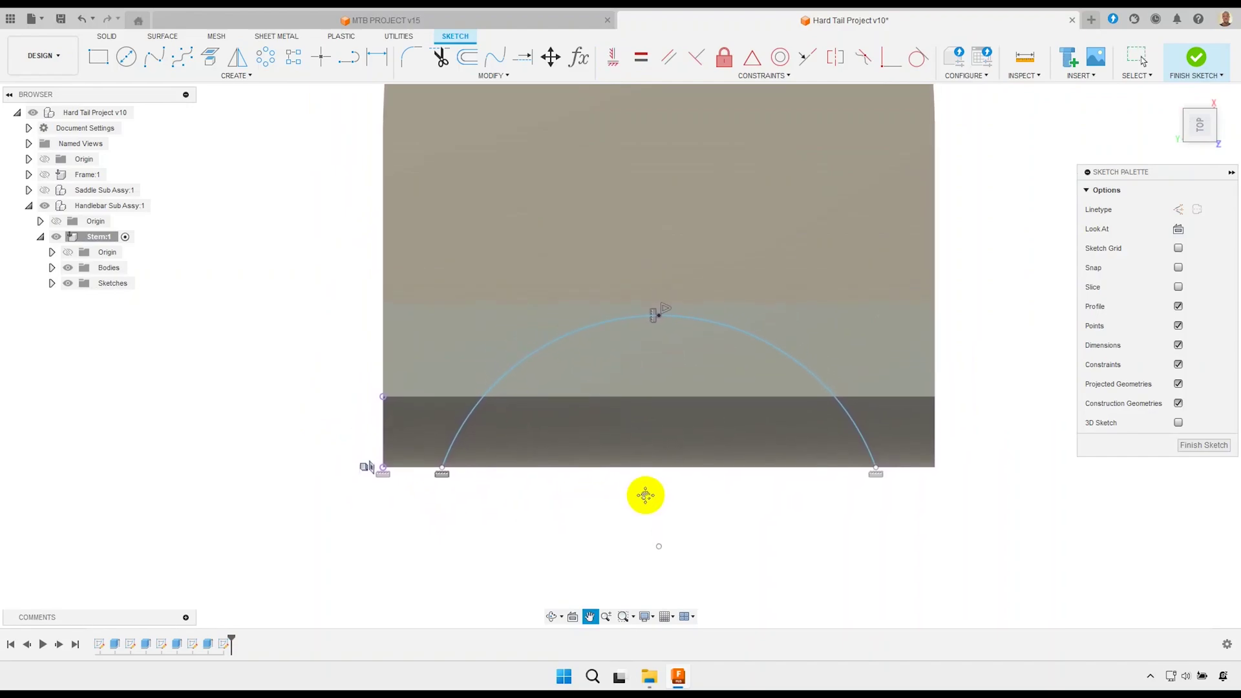
{"action": "key", "text": "Escape"}
Dimension the arc's top point 12.625 mm above the bottom-left corner.
{"action": "key", "text": "d"}
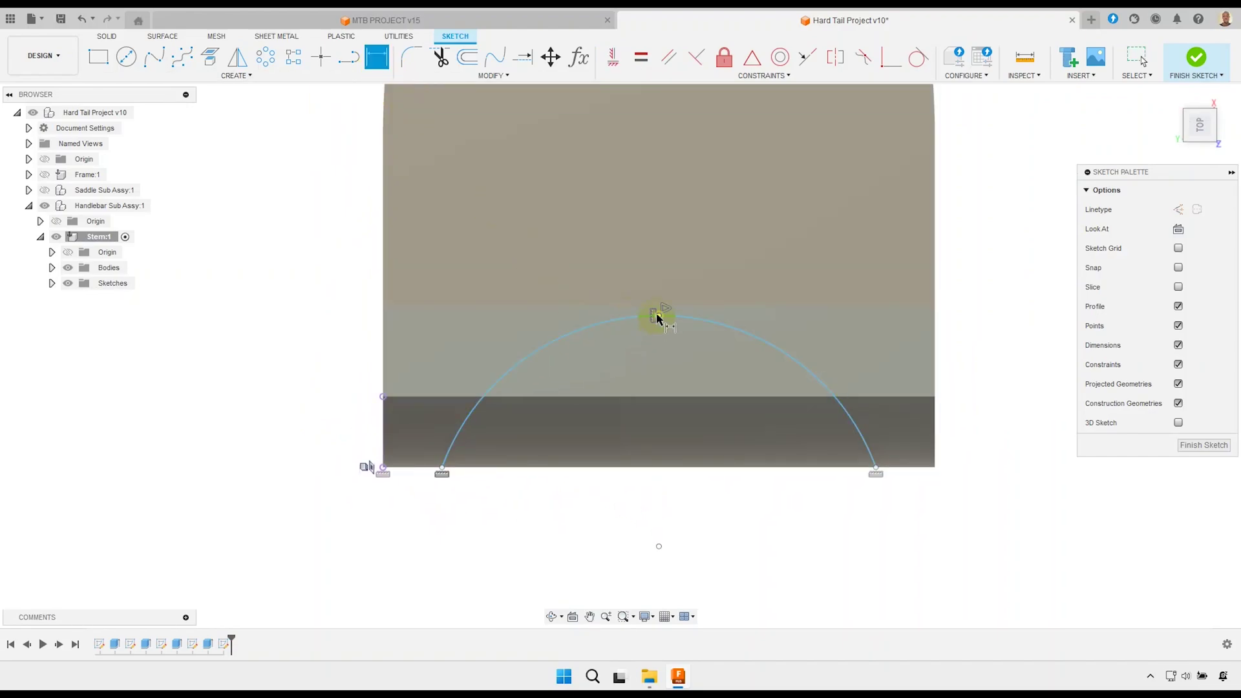
{"action": "left_click", "coordinate": [657, 317]}
{"action": "left_click", "coordinate": [443, 468]}
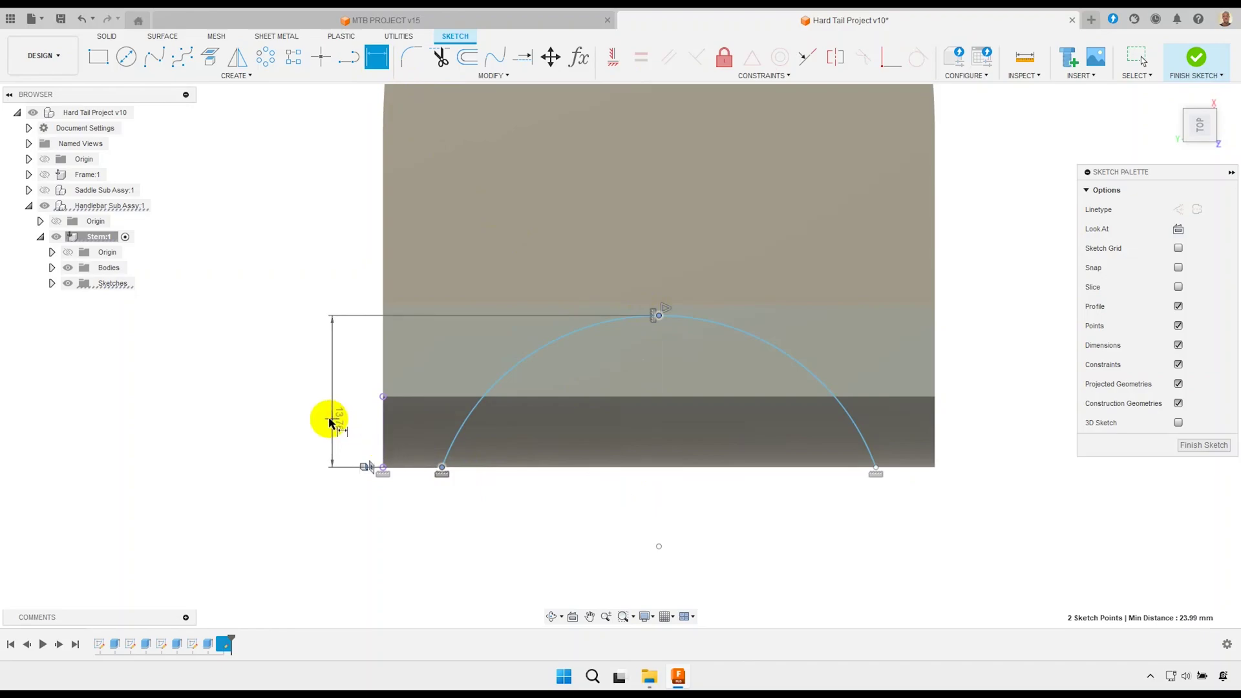
{"action": "left_click", "coordinate": [331, 420]}
{"action": "type", "text": "12"}
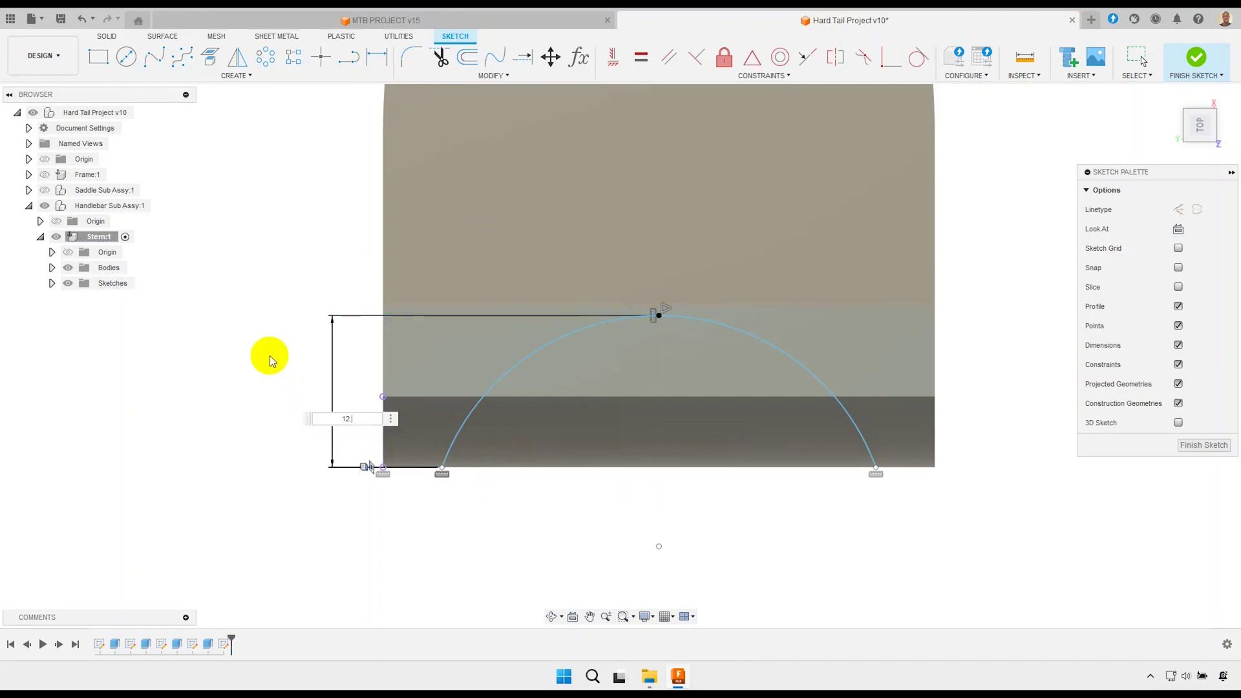
{"action": "type", "text": ".625"}
{"action": "key", "text": "Return"}
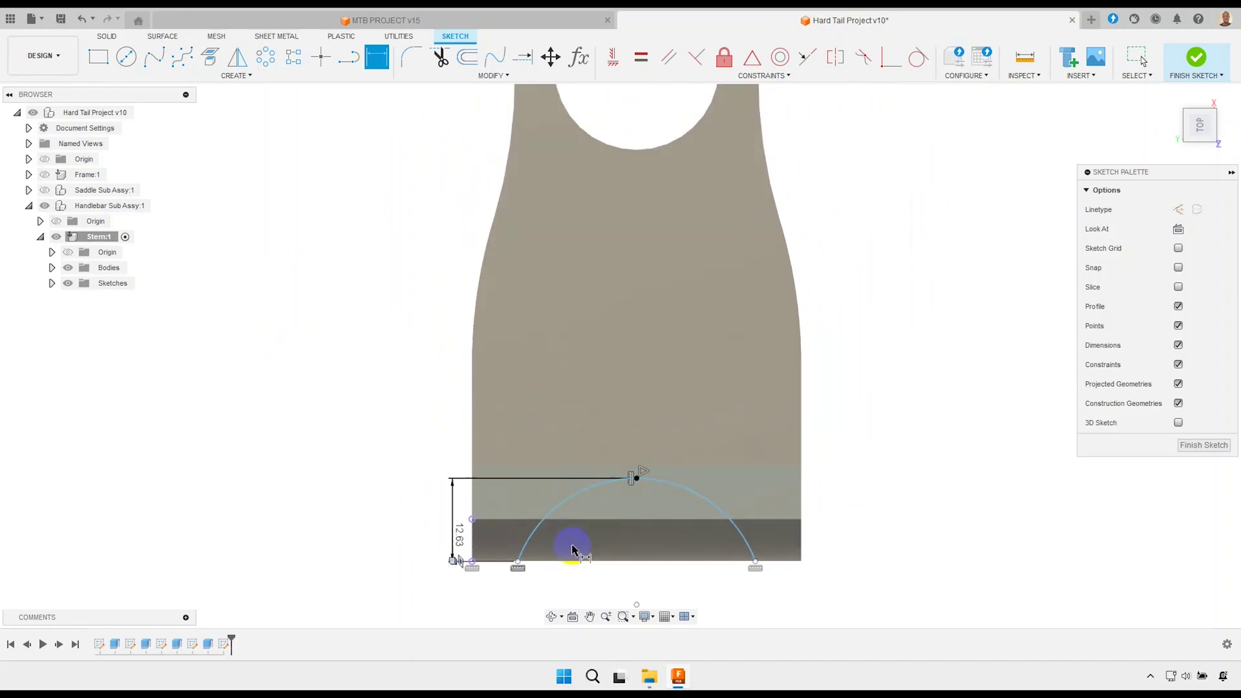
Give the arc a 15 mm radius dimension.
{"action": "scroll", "coordinate": [572, 550], "scroll_direction": "up", "scroll_amount": 2}
{"action": "scroll", "coordinate": [647, 478], "scroll_direction": "up", "scroll_amount": 2}
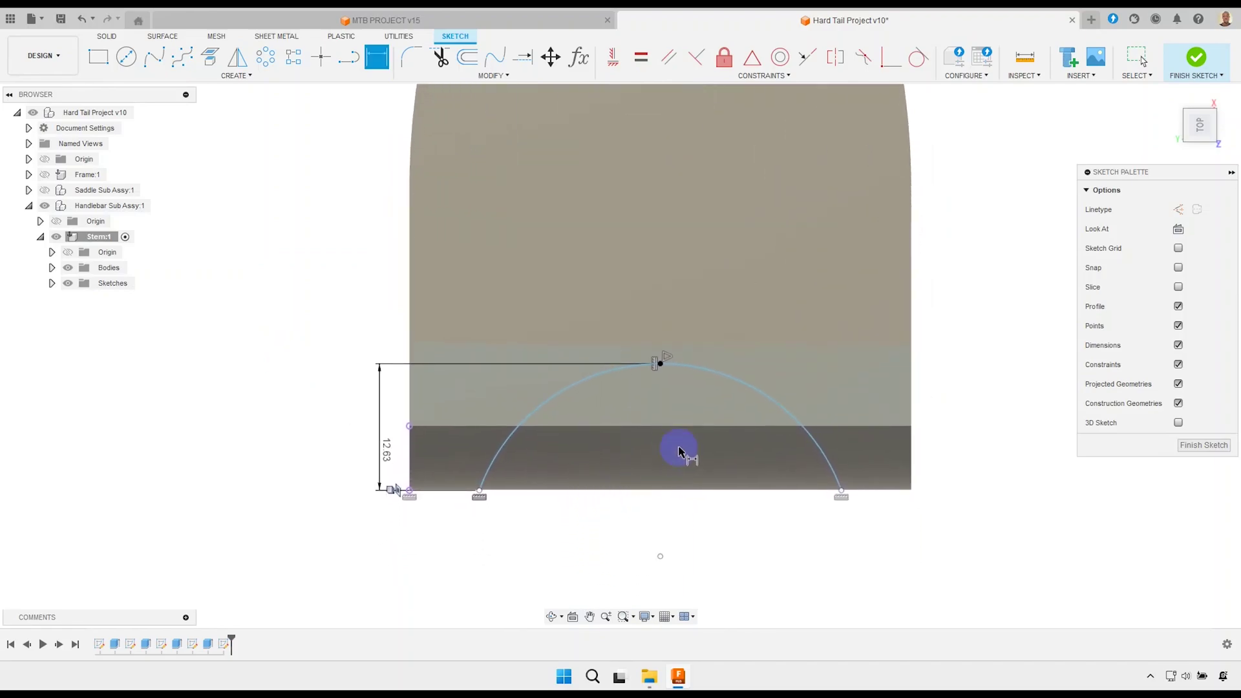
{"action": "left_click", "coordinate": [758, 393]}
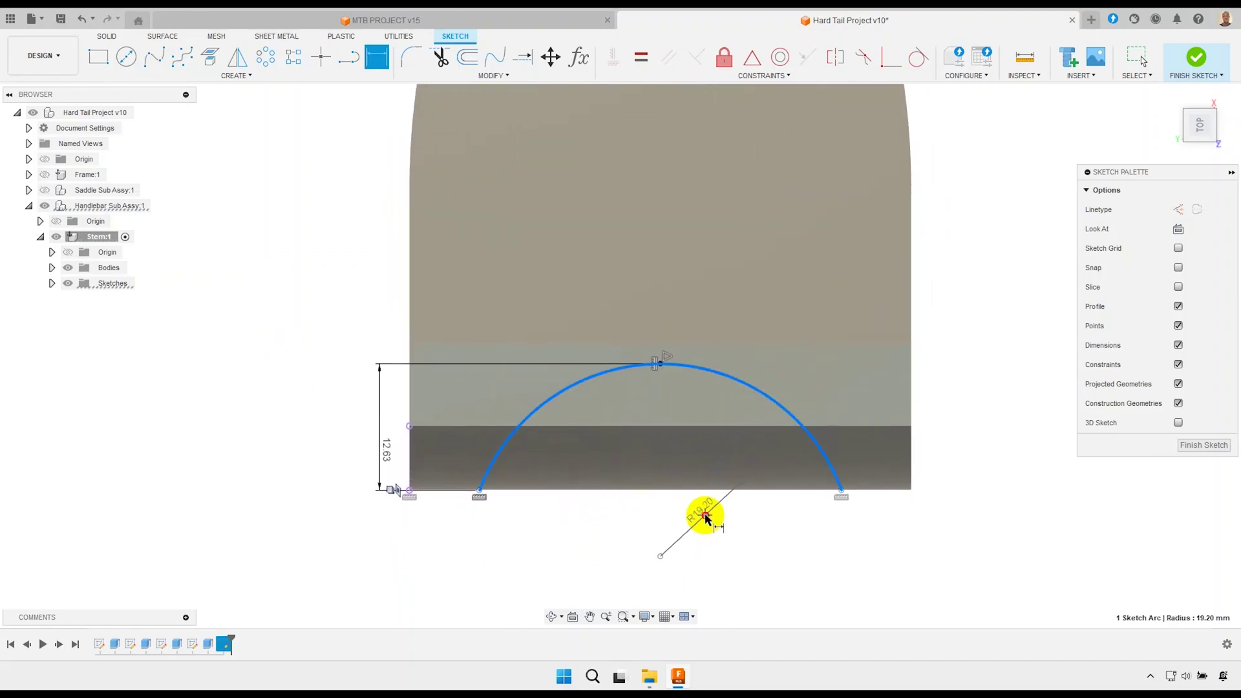
{"action": "left_click", "coordinate": [705, 517]}
{"action": "type", "text": "15"}
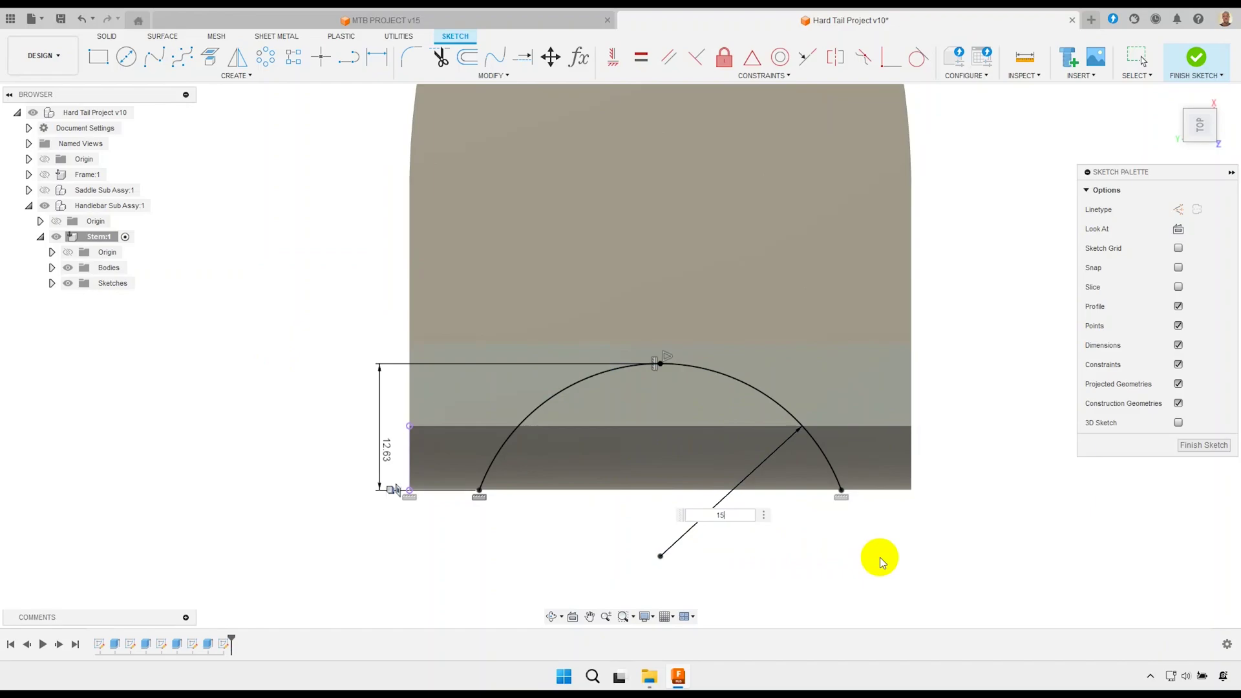
{"action": "key", "text": "Return"}
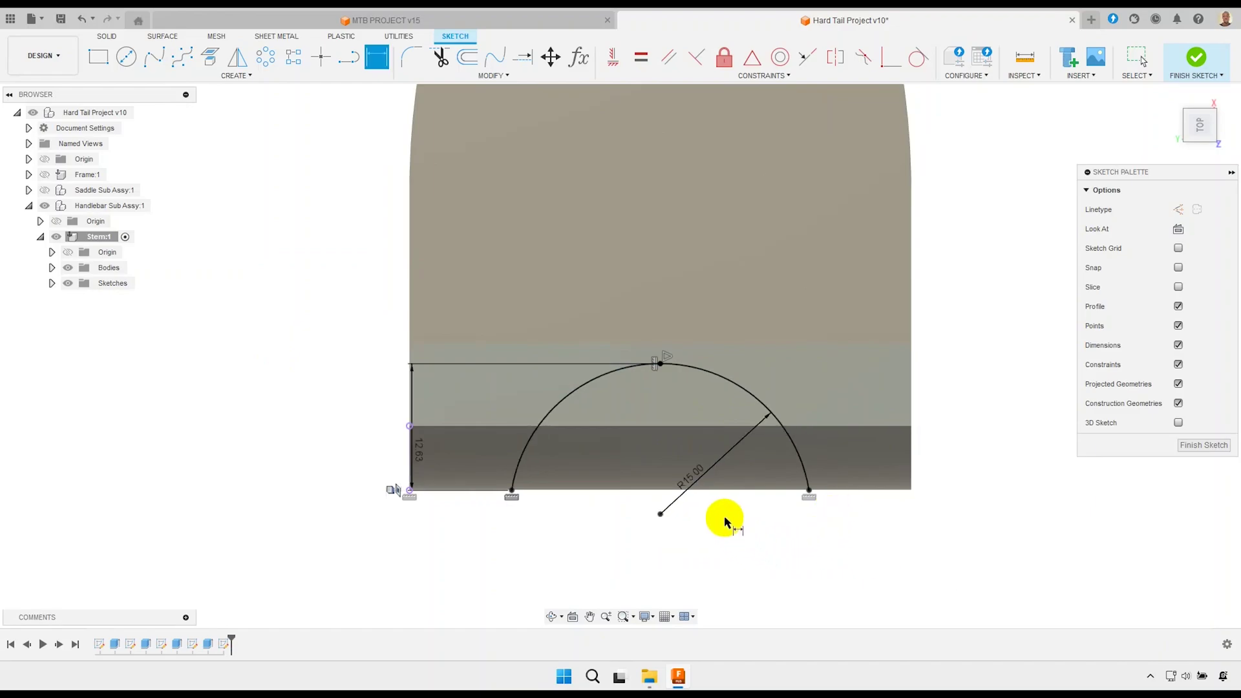
{"action": "right_click", "coordinate": [720, 512]}
{"action": "key", "text": "Escape"}
{"action": "scroll", "coordinate": [673, 517], "scroll_direction": "down", "scroll_amount": 3}
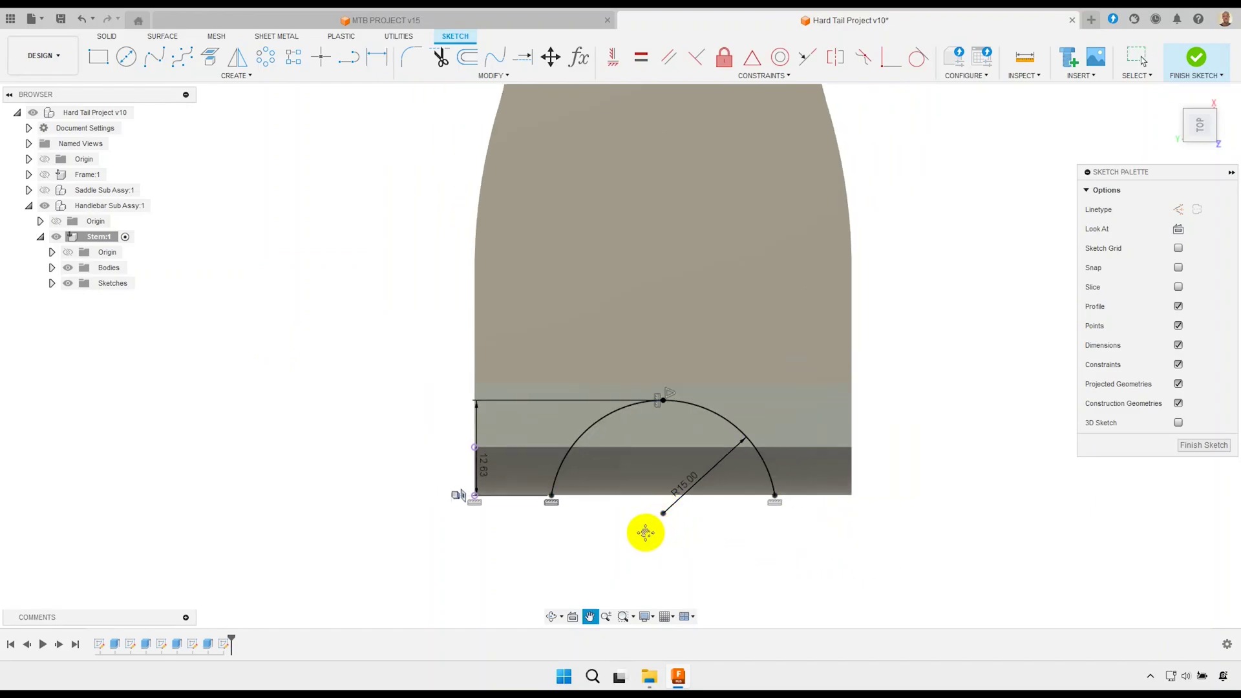
{"action": "middle_click_drag", "start_coordinate": [645, 532], "coordinate": [632, 492]}
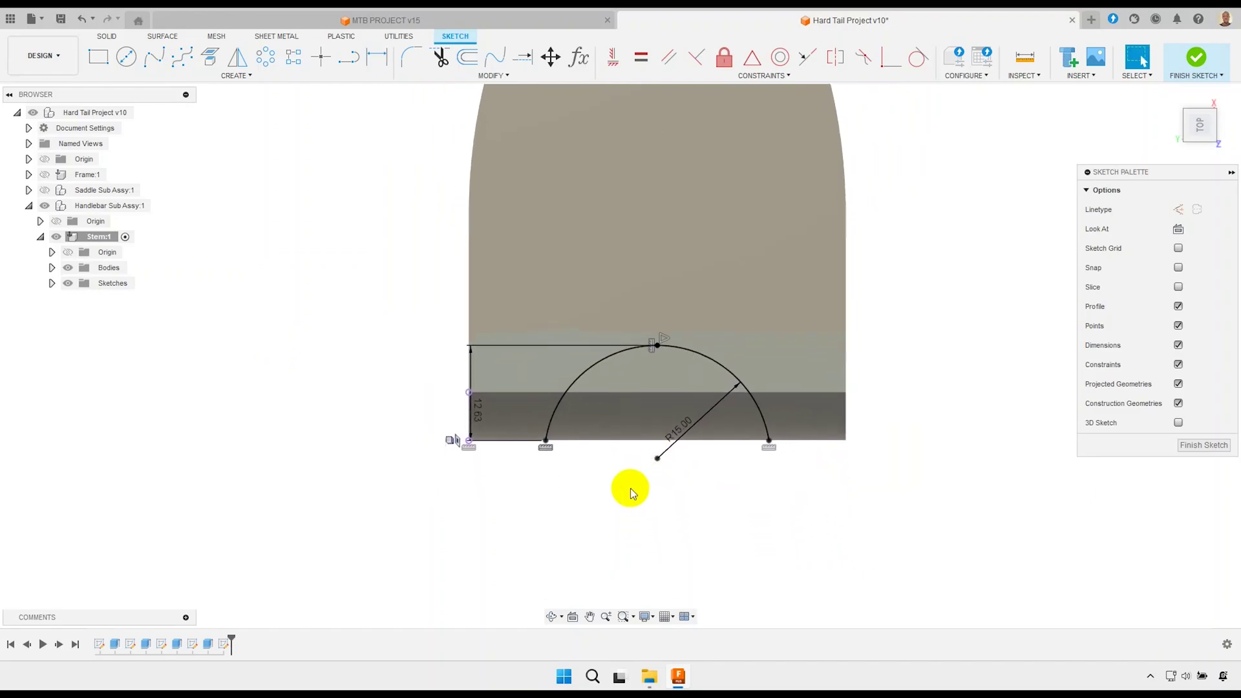
Draw three lines down, across and back up to close the arc into a profile.
{"action": "left_click", "coordinate": [349, 57]}
{"action": "left_click", "coordinate": [546, 445]}
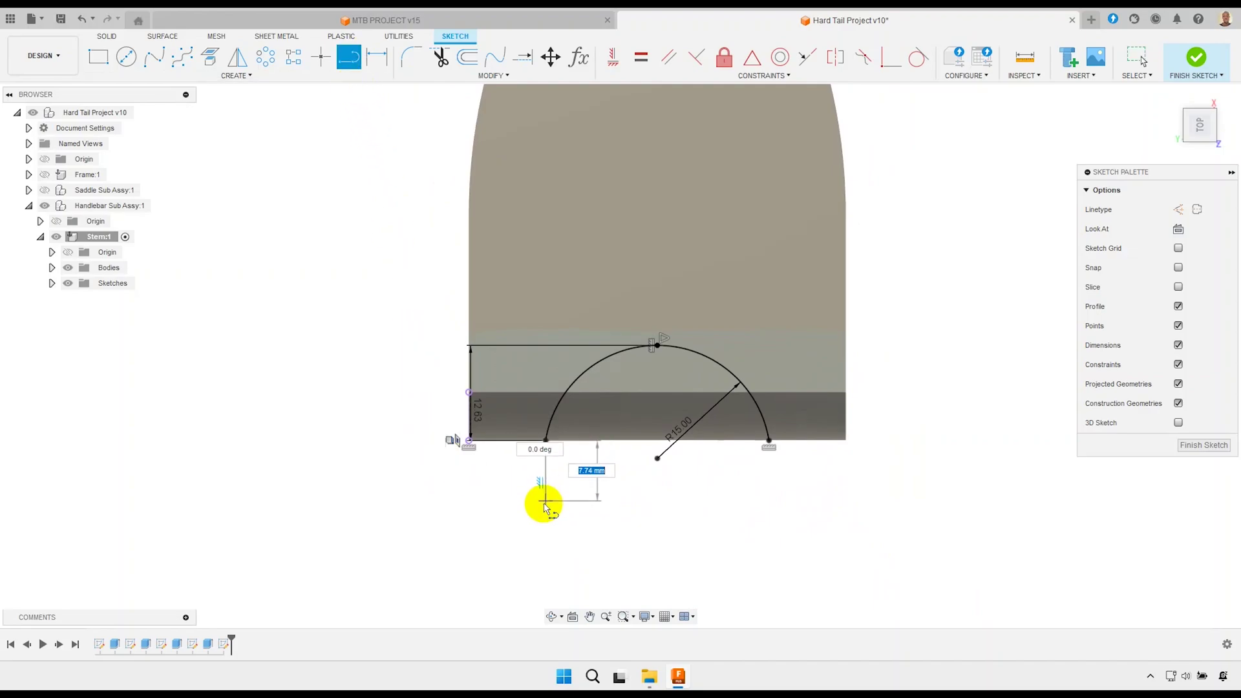
{"action": "left_click", "coordinate": [546, 543]}
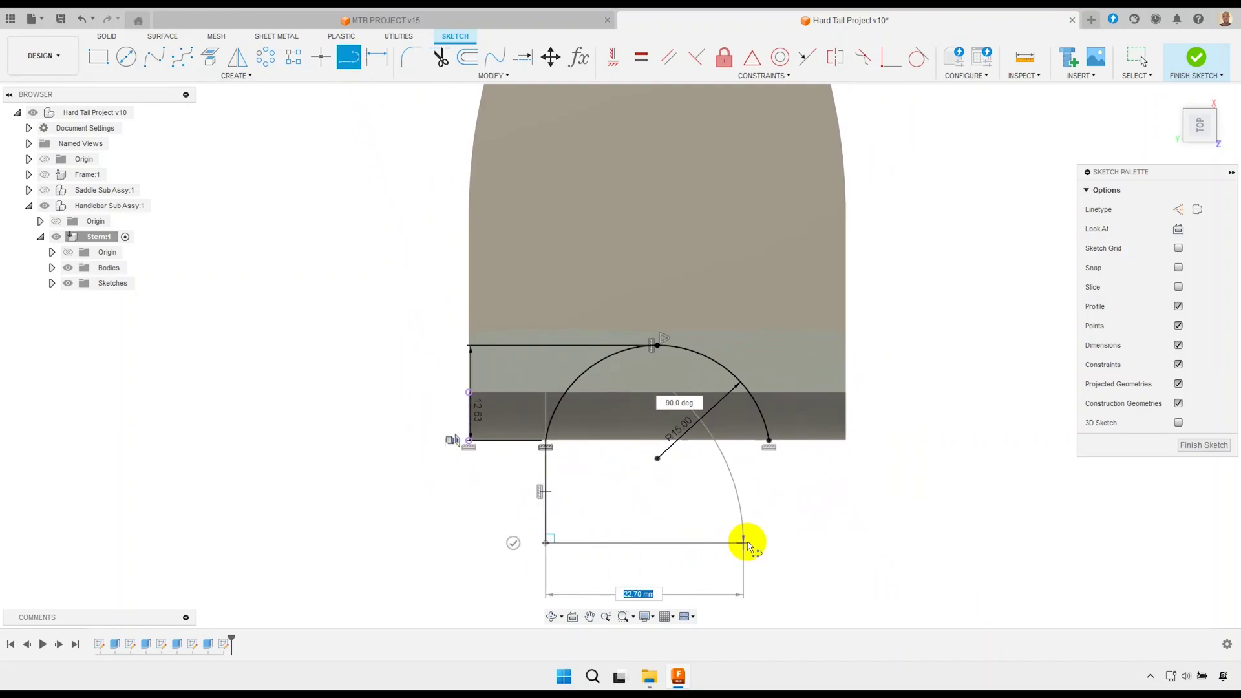
{"action": "left_click", "coordinate": [762, 542]}
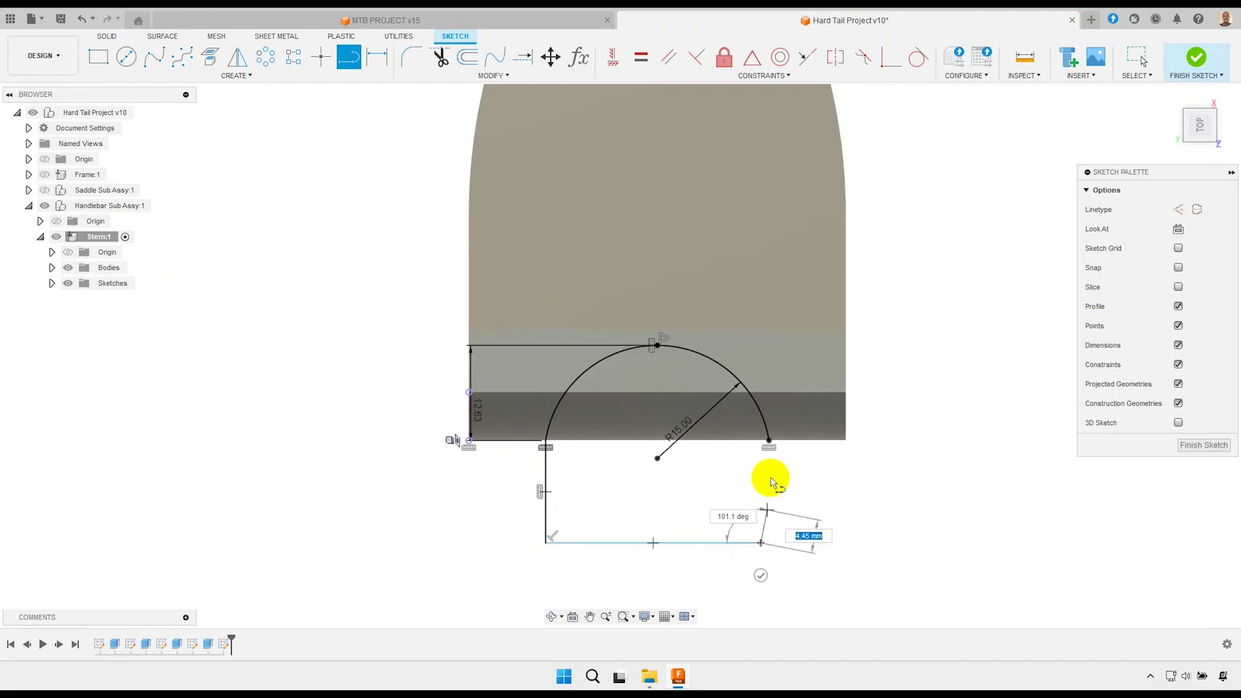
{"action": "left_click", "coordinate": [768, 445]}
{"action": "right_click", "coordinate": [804, 485]}
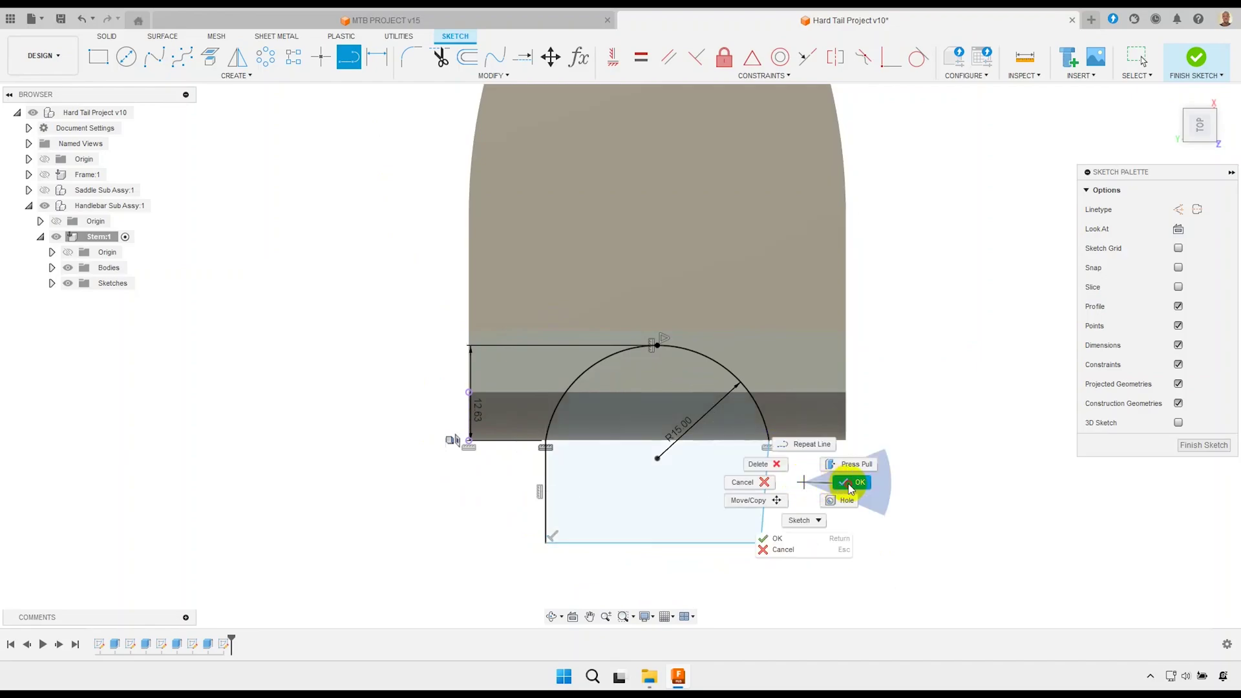
{"action": "left_click", "coordinate": [847, 485]}
Constrain the right side line perpendicular to the bottom line.
{"action": "scroll", "coordinate": [785, 517], "scroll_direction": "up", "scroll_amount": 2}
{"action": "left_click", "coordinate": [755, 526]}
{"action": "left_click", "coordinate": [735, 552], "text": "shift"}
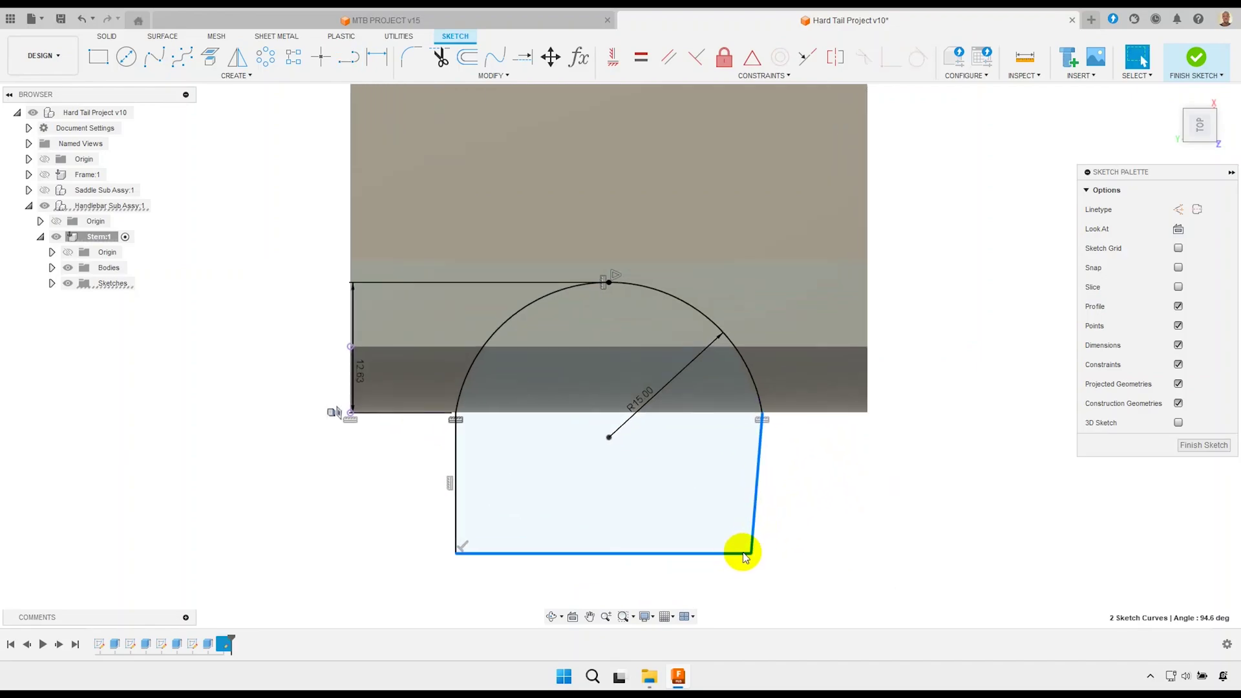
{"action": "left_click", "coordinate": [696, 67]}
{"action": "right_click", "coordinate": [793, 445]}
{"action": "left_click", "coordinate": [802, 495]}
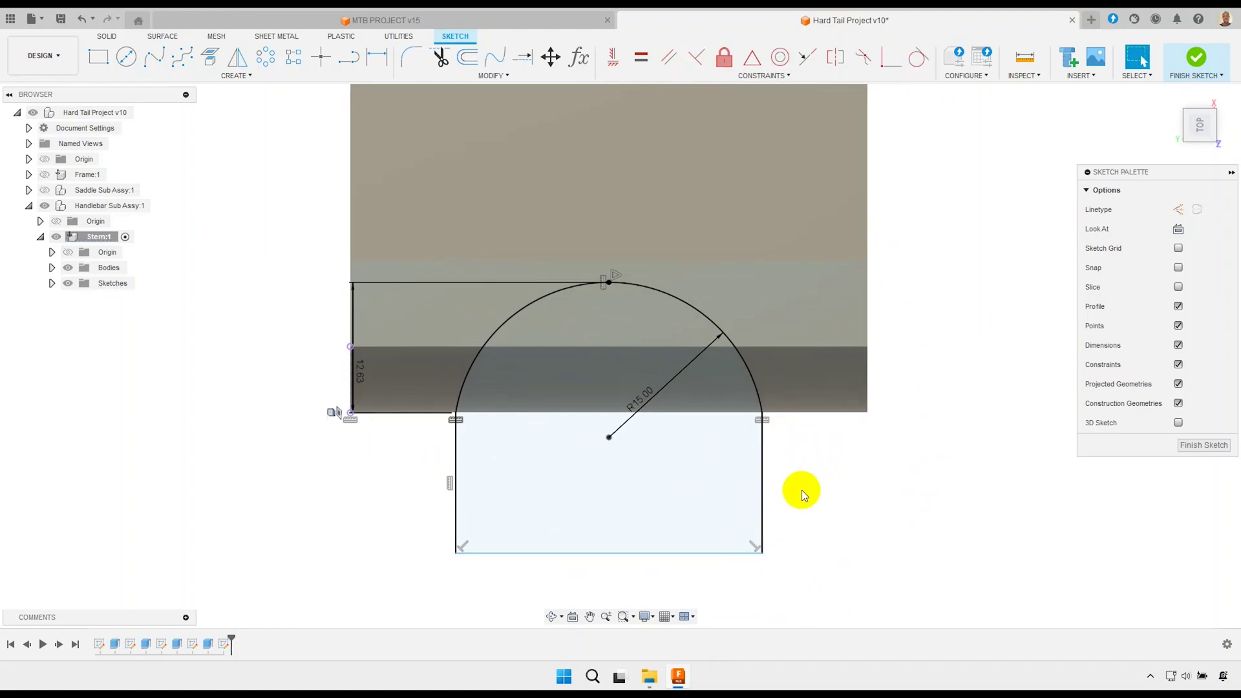
{"action": "middle_click_drag", "start_coordinate": [801, 494], "coordinate": [804, 432]}
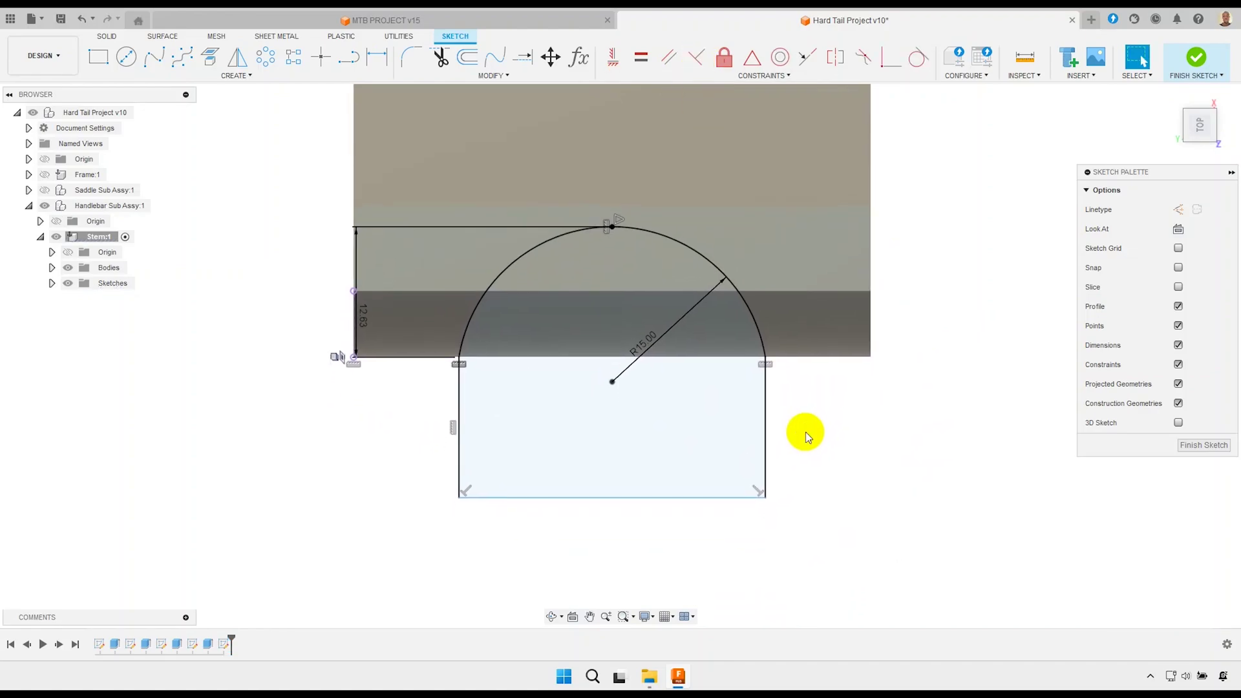
Dimension the profile's left side at 10 mm tall.
{"action": "left_click", "coordinate": [375, 58]}
{"action": "left_click", "coordinate": [458, 433]}
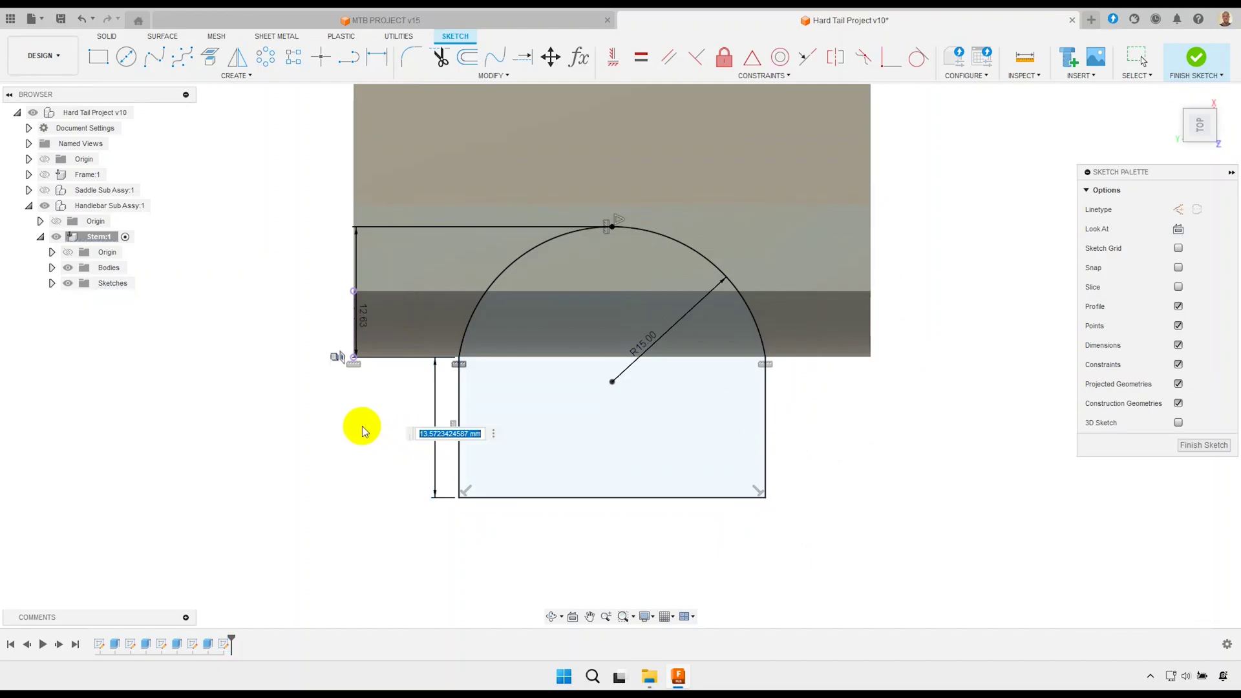
{"action": "type", "text": "10"}
{"action": "key", "text": "Return"}
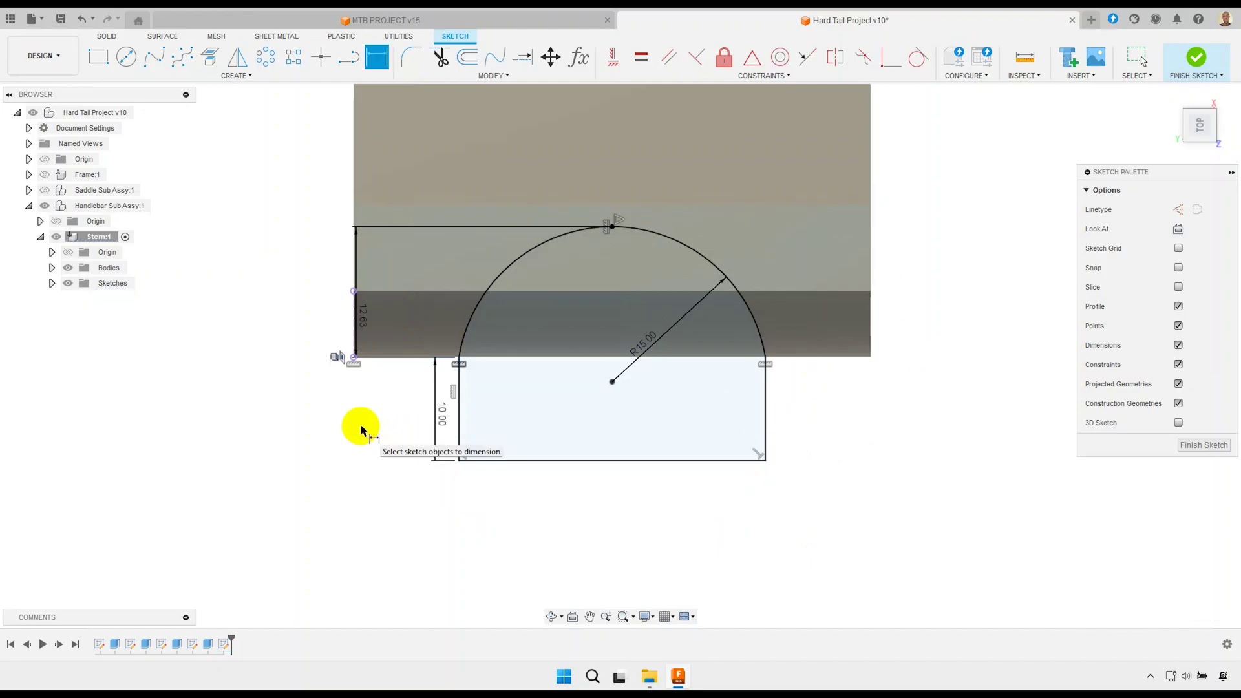
Add a driven 29.62 width dimension on the bottom line and finish the sketch.
{"action": "left_click", "coordinate": [567, 462]}
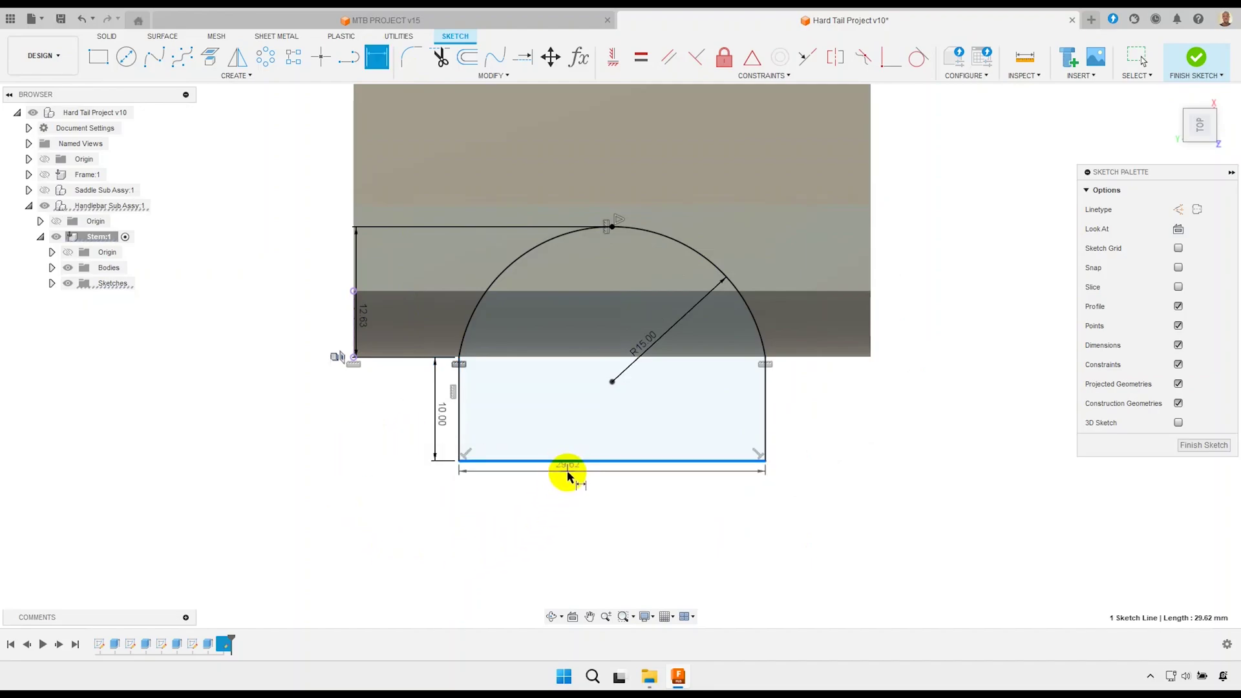
{"action": "left_click", "coordinate": [567, 482]}
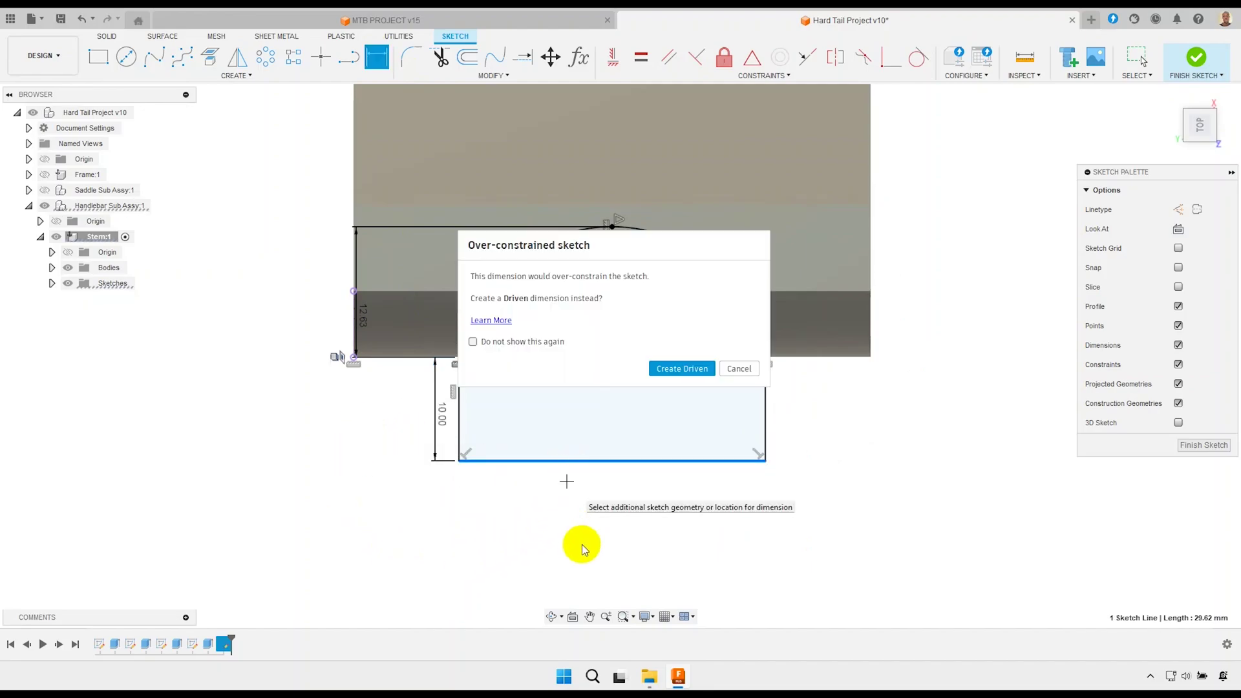
{"action": "left_click", "coordinate": [684, 370]}
{"action": "right_click", "coordinate": [723, 495]}
{"action": "left_click", "coordinate": [764, 501]}
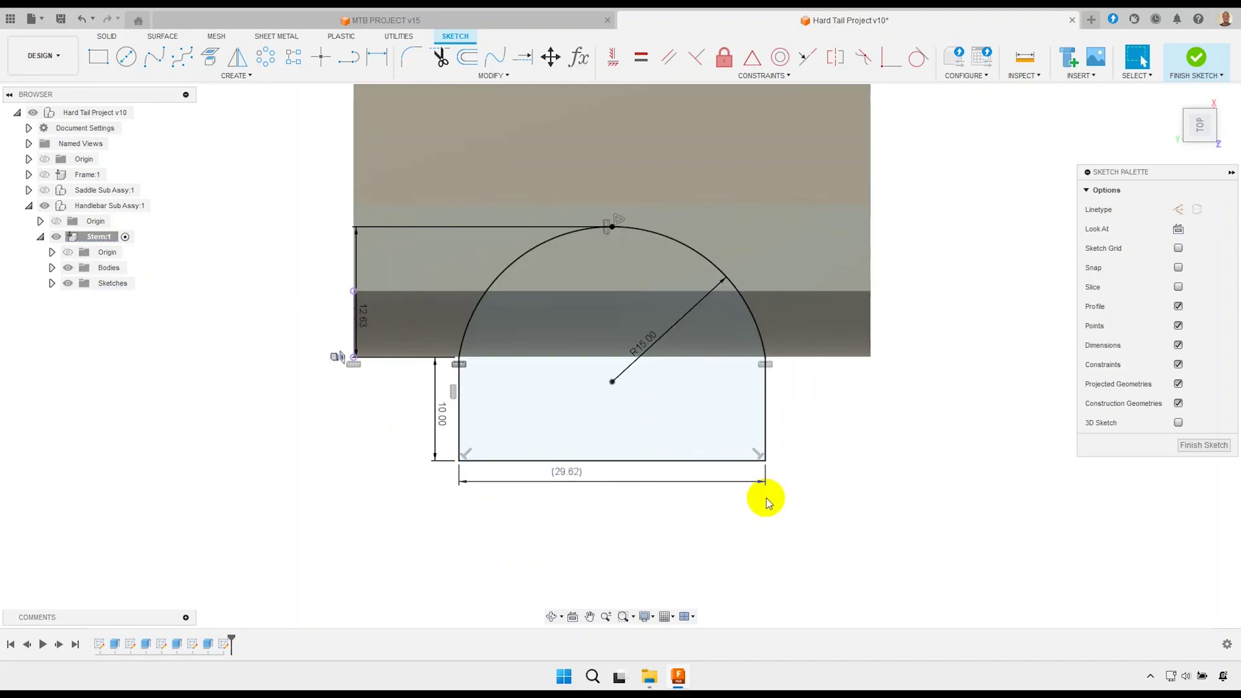
{"action": "middle_click_drag", "start_coordinate": [797, 463], "coordinate": [776, 571]}
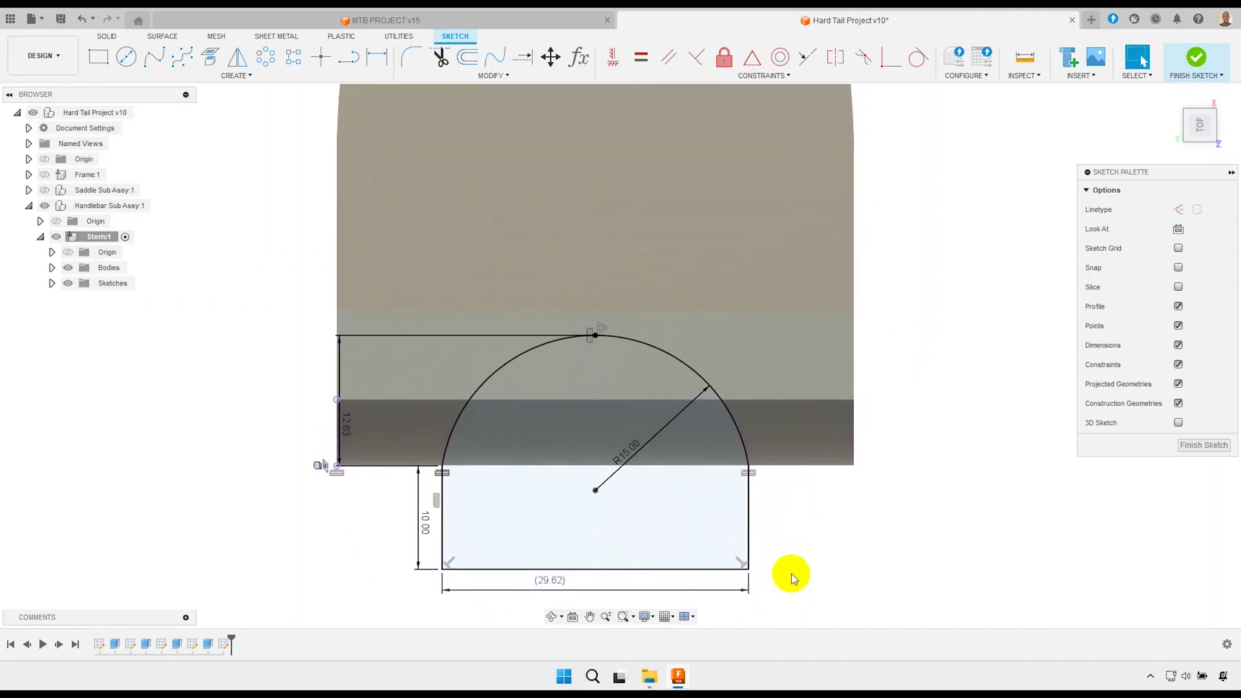
{"action": "left_click", "coordinate": [1196, 57]}
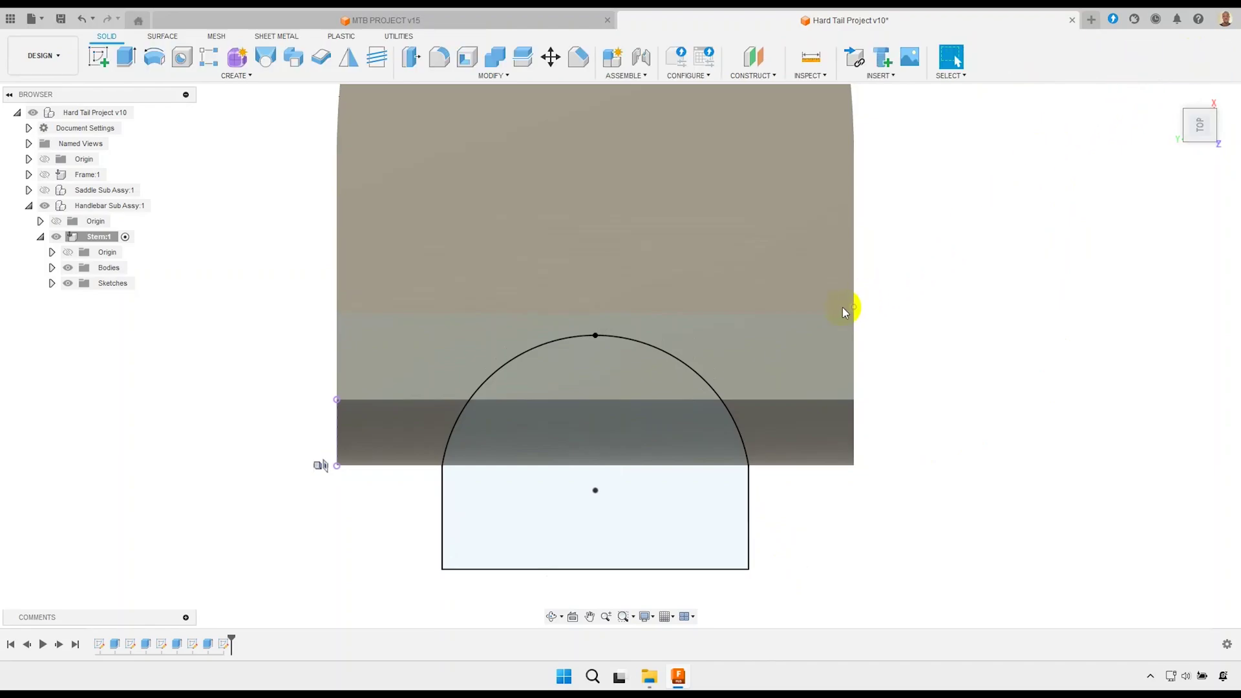
Extrude-cut the semicircle and sliver profiles 55 mm into the stem's clamp end.
{"action": "scroll", "coordinate": [704, 354], "scroll_direction": "down", "scroll_amount": 5}
{"action": "middle_click_drag", "start_coordinate": [631, 346], "coordinate": [593, 347], "text": "shift"}
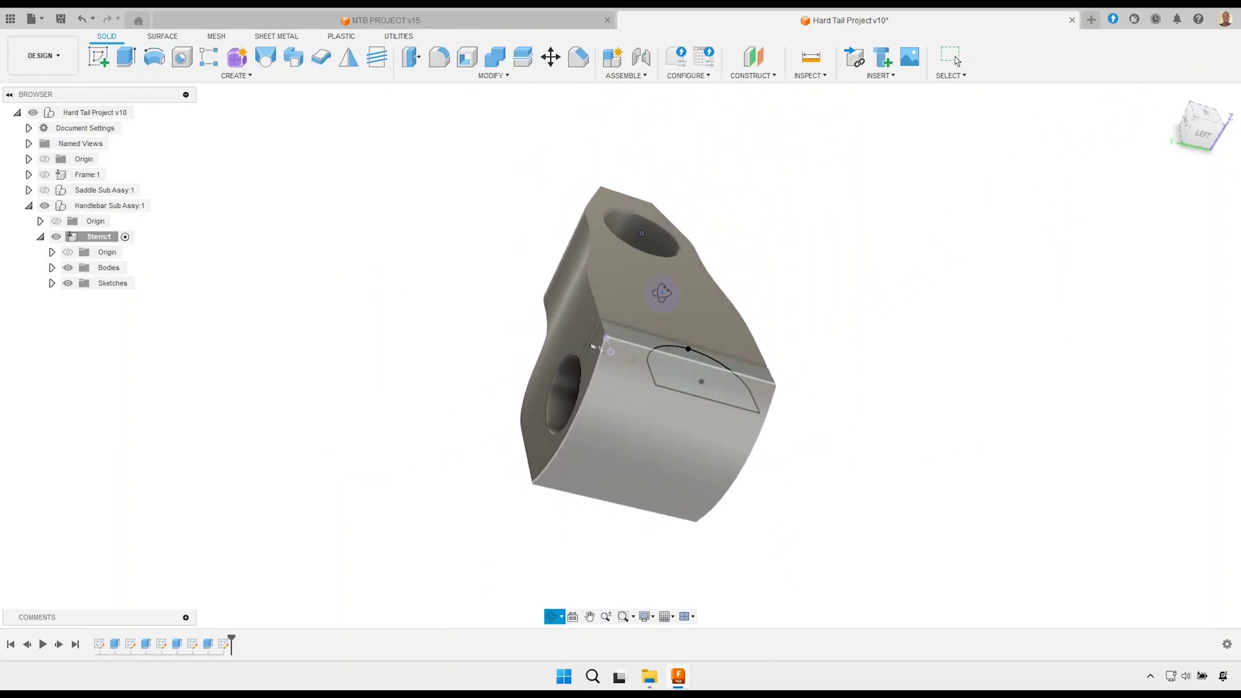
{"action": "middle_click_drag", "start_coordinate": [661, 293], "coordinate": [669, 294], "text": "shift"}
{"action": "left_click", "coordinate": [125, 60]}
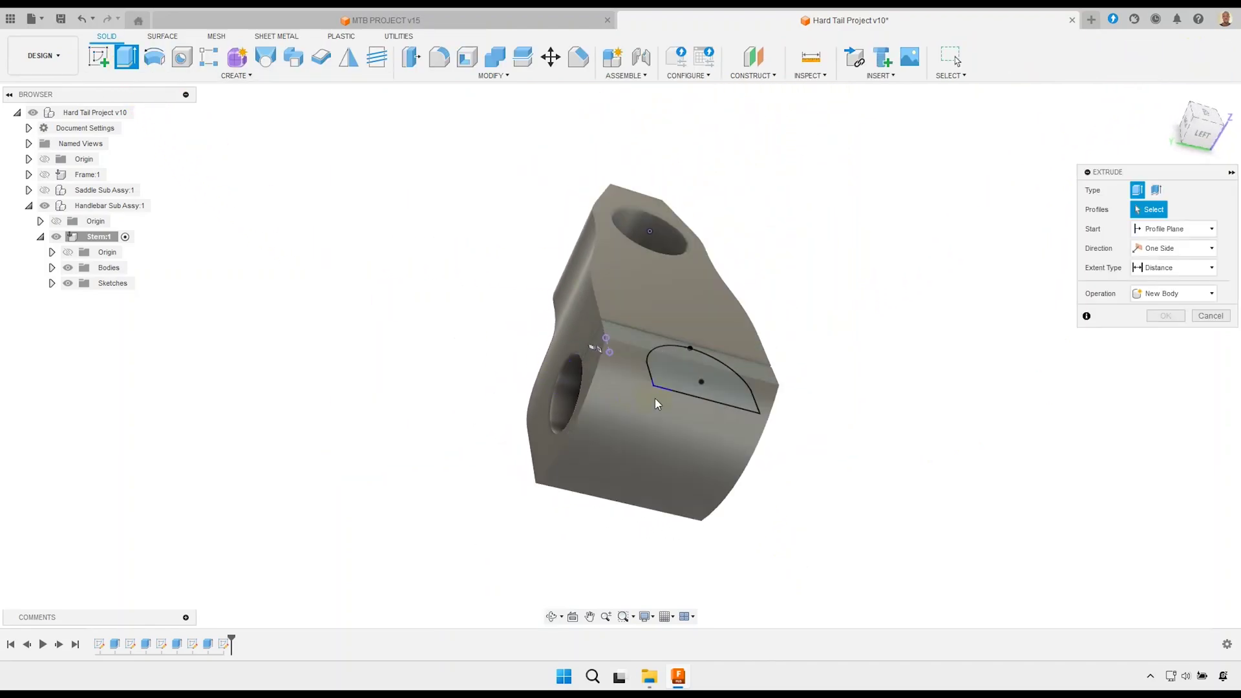
{"action": "scroll", "coordinate": [665, 388], "scroll_direction": "up", "scroll_amount": 3}
{"action": "left_click", "coordinate": [681, 372]}
{"action": "left_click", "coordinate": [676, 335]}
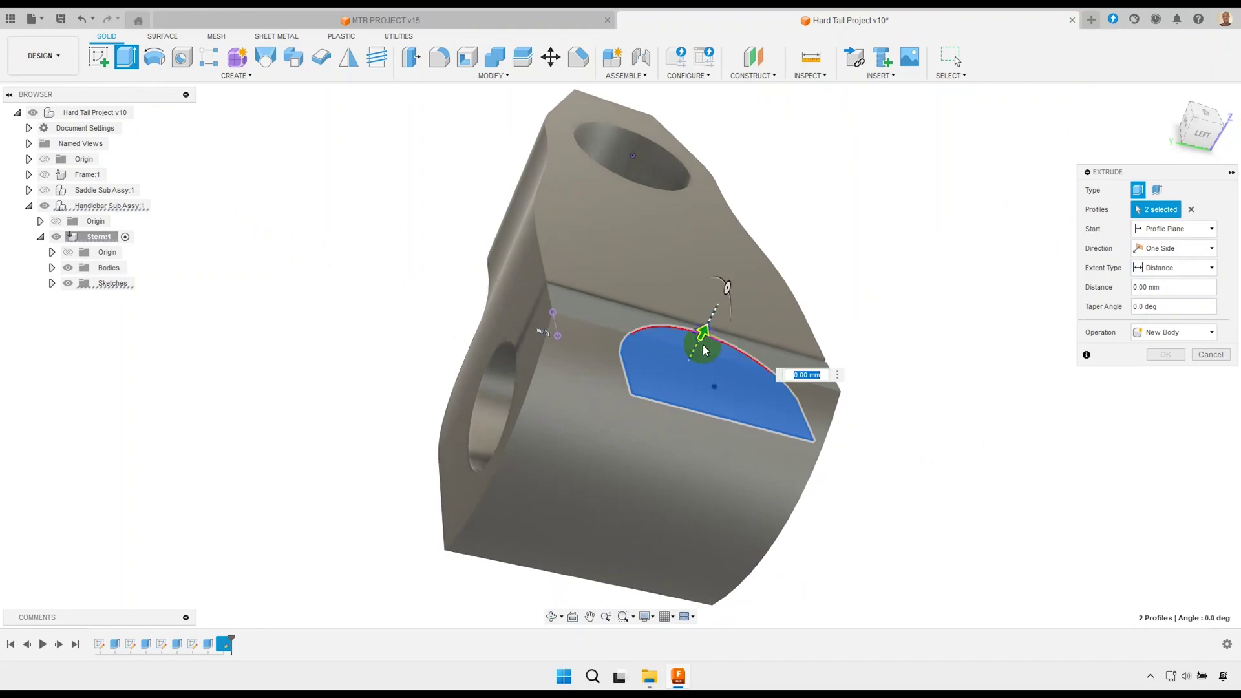
{"action": "left_click", "coordinate": [1188, 123]}
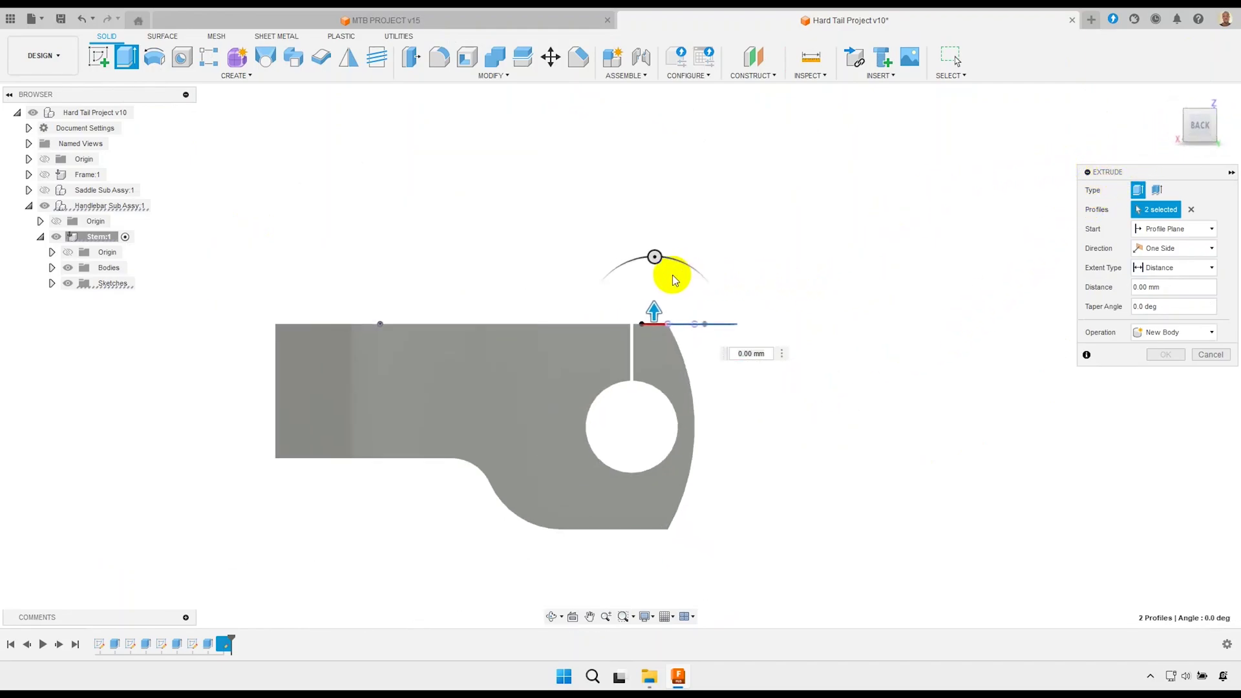
{"action": "left_click_drag", "start_coordinate": [653, 313], "coordinate": [655, 537]}
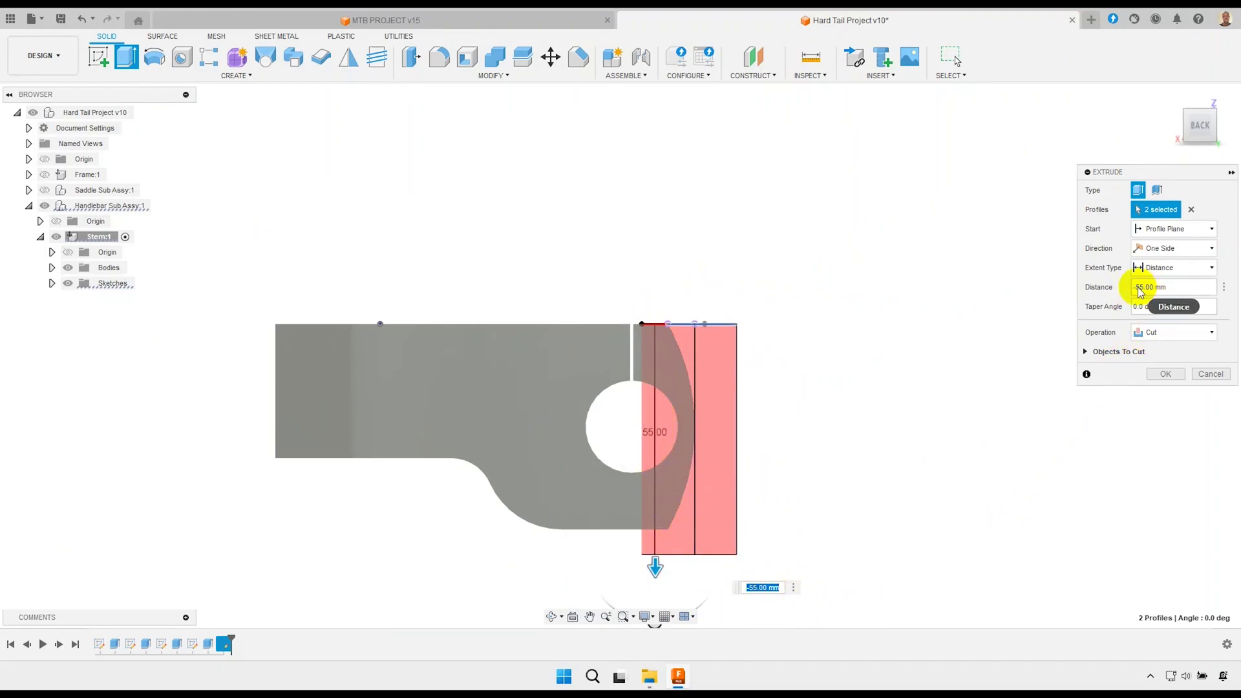
{"action": "left_click", "coordinate": [1163, 375]}
Orbit to inspect the trimmed stem and select its front clamp face.
{"action": "scroll", "coordinate": [782, 417], "scroll_direction": "down", "scroll_amount": 3}
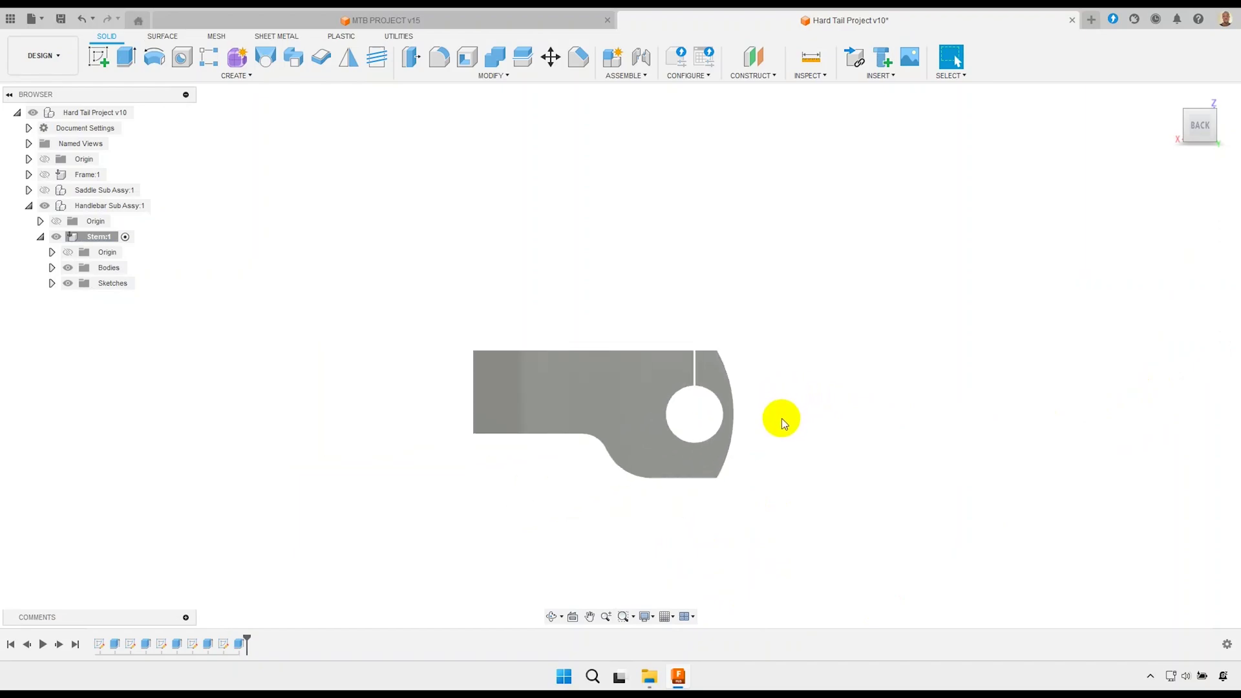
{"action": "mouse_move", "coordinate": [781, 417]}
{"action": "middle_mouse_down", "text": "shift"}
{"action": "mouse_move", "coordinate": [740, 414]}
{"action": "mouse_move", "coordinate": [683, 454]}
{"action": "mouse_move", "coordinate": [642, 453]}
{"action": "mouse_move", "coordinate": [663, 398]}
{"action": "mouse_move", "coordinate": [653, 434]}
{"action": "mouse_move", "coordinate": [615, 418]}
{"action": "mouse_move", "coordinate": [654, 371]}
{"action": "middle_mouse_up", "text": "shift"}
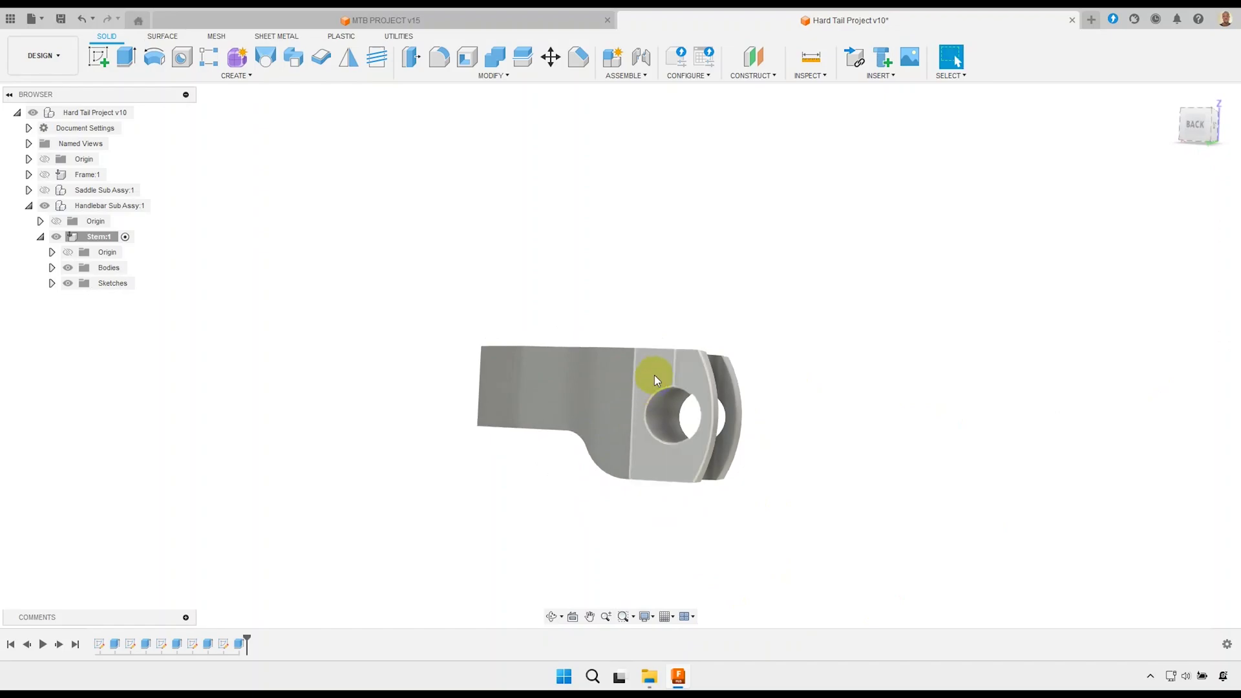
{"action": "left_click", "coordinate": [645, 386]}
Start a sketch on the clamp face and project the bore circle into it.
{"action": "left_click", "coordinate": [99, 57]}
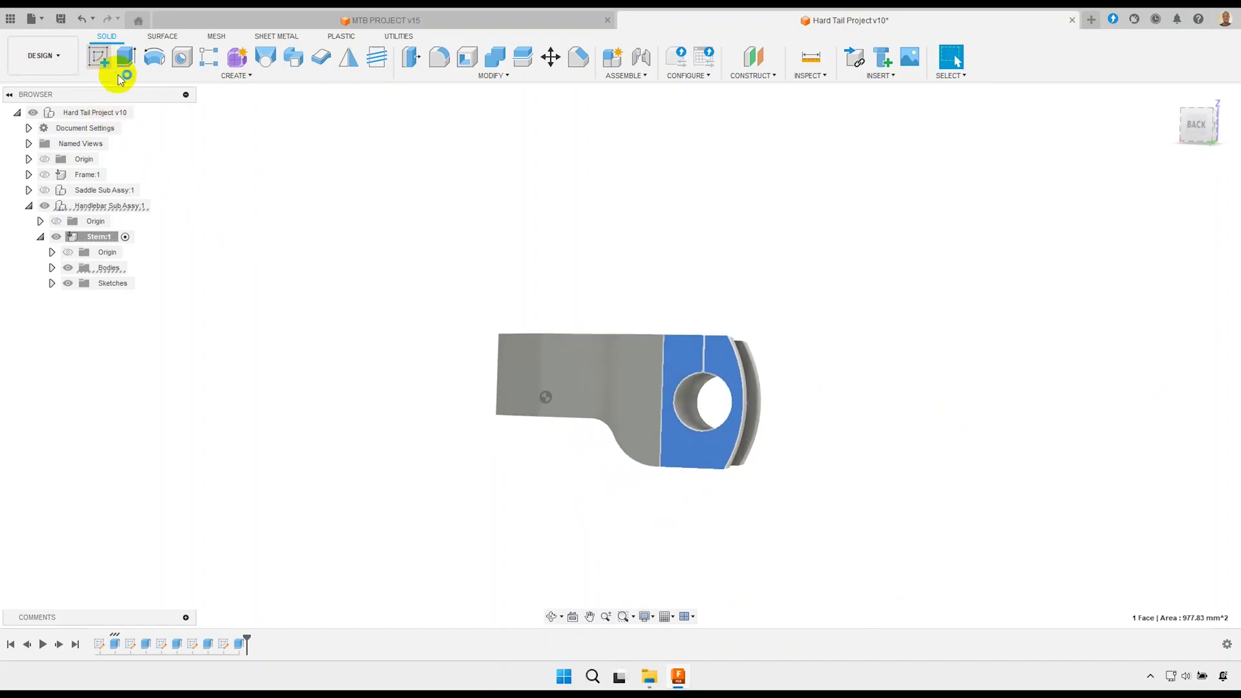
{"action": "scroll", "coordinate": [712, 351], "scroll_direction": "up", "scroll_amount": 2}
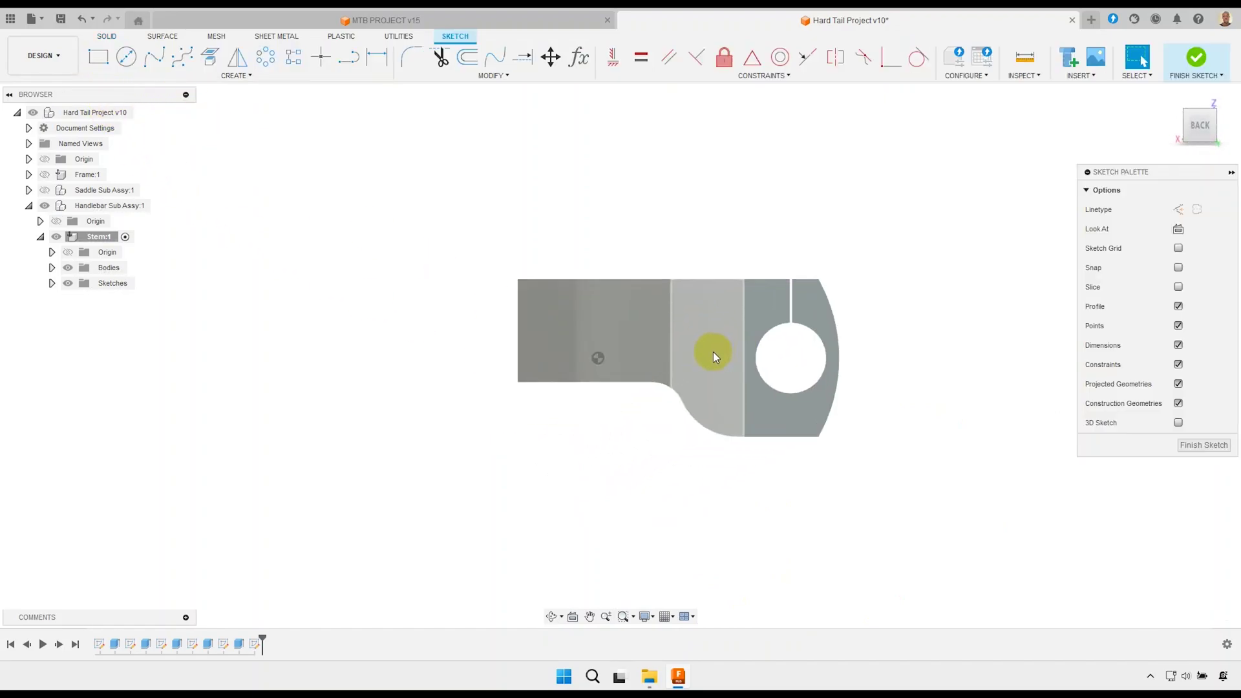
{"action": "middle_click_drag", "start_coordinate": [692, 355], "coordinate": [668, 410]}
{"action": "scroll", "coordinate": [679, 375], "scroll_direction": "up", "scroll_amount": 1}
{"action": "scroll", "coordinate": [678, 376], "scroll_direction": "up", "scroll_amount": 1}
{"action": "scroll", "coordinate": [675, 414], "scroll_direction": "up", "scroll_amount": 1}
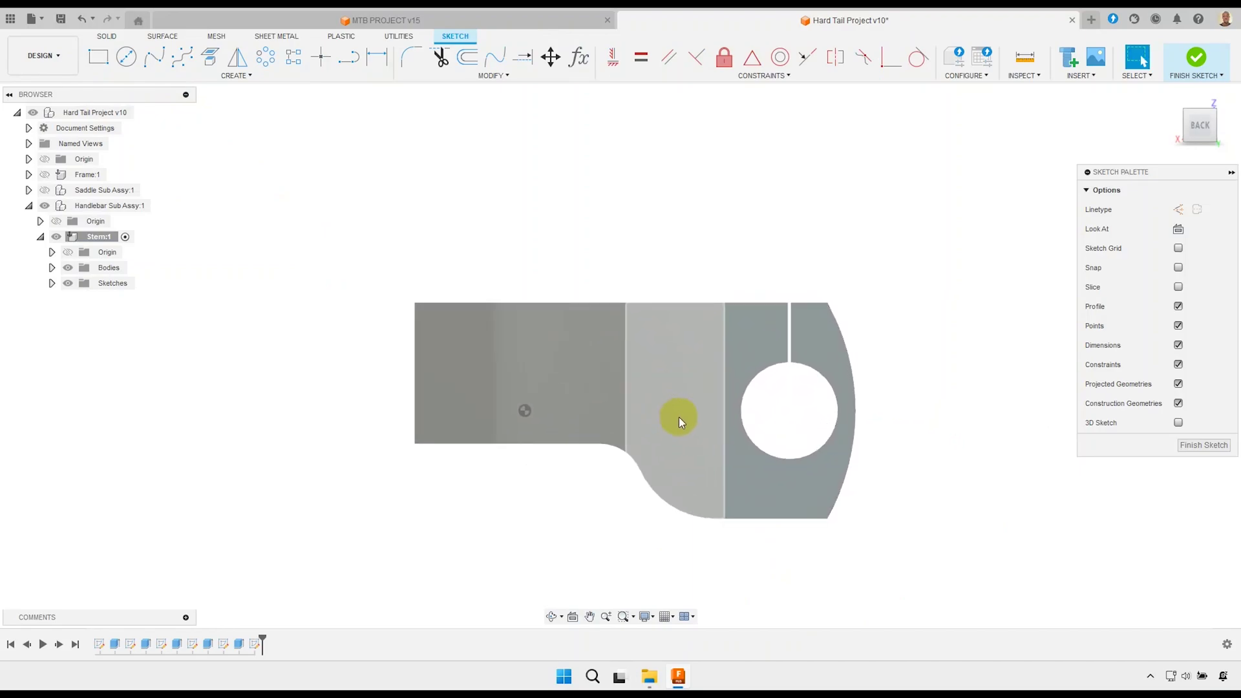
{"action": "scroll", "coordinate": [661, 409], "scroll_direction": "up", "scroll_amount": 1}
{"action": "left_click", "coordinate": [362, 217]}
{"action": "left_click", "coordinate": [210, 57]}
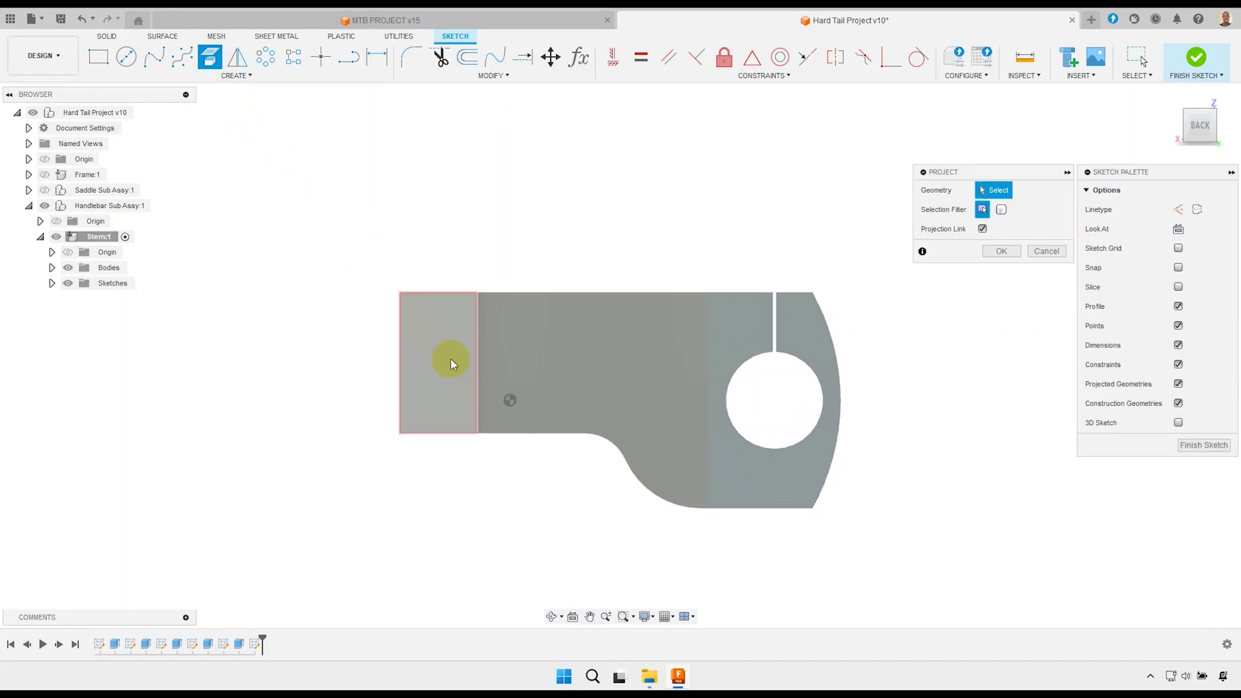
{"action": "left_click", "coordinate": [741, 433]}
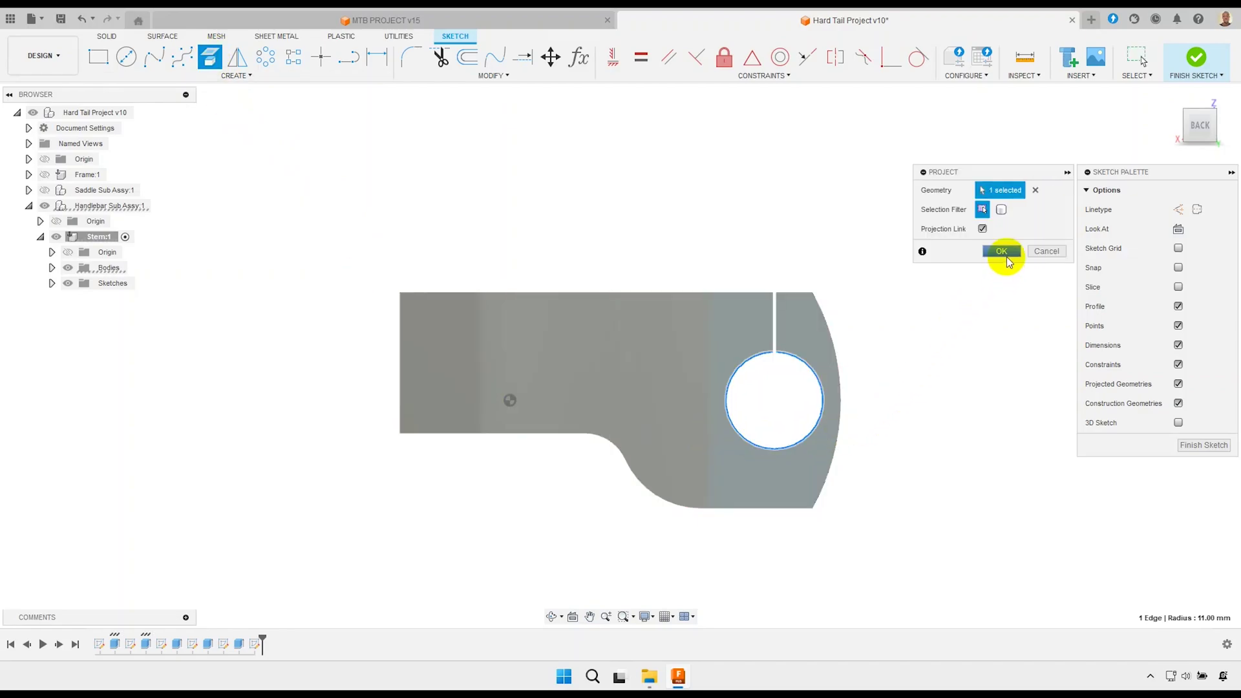
{"action": "left_click", "coordinate": [1006, 257]}
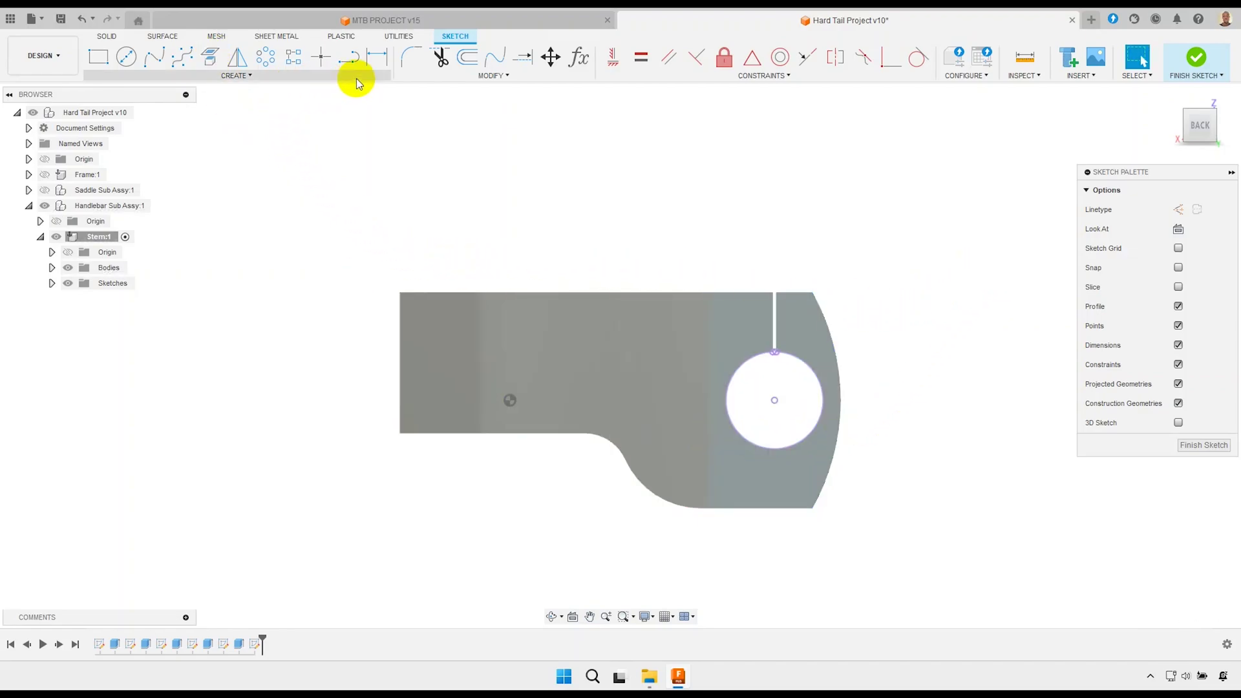
Draw a 57 mm line from the bore circle's top point.
{"action": "left_click", "coordinate": [350, 57]}
{"action": "scroll", "coordinate": [772, 355], "scroll_direction": "up", "scroll_amount": 2}
{"action": "scroll", "coordinate": [774, 345], "scroll_direction": "up", "scroll_amount": 3}
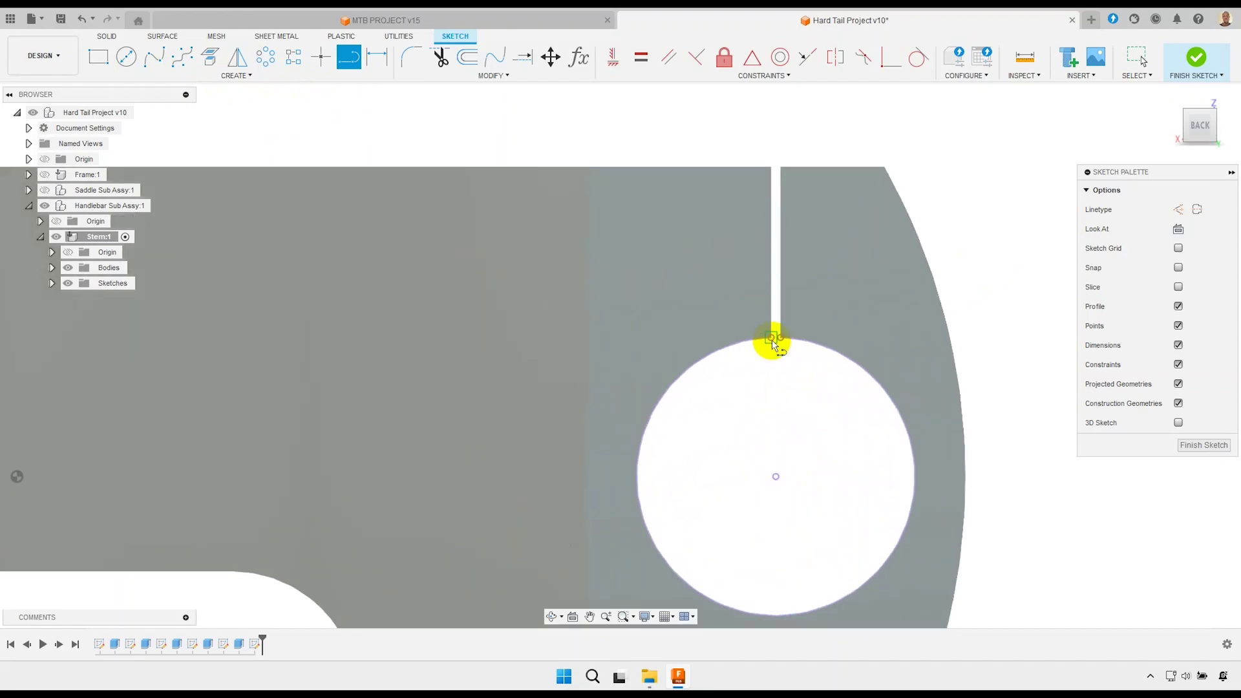
{"action": "left_click", "coordinate": [772, 340]}
{"action": "scroll", "coordinate": [718, 331], "scroll_direction": "down", "scroll_amount": 3}
{"action": "scroll", "coordinate": [693, 324], "scroll_direction": "down", "scroll_amount": 1}
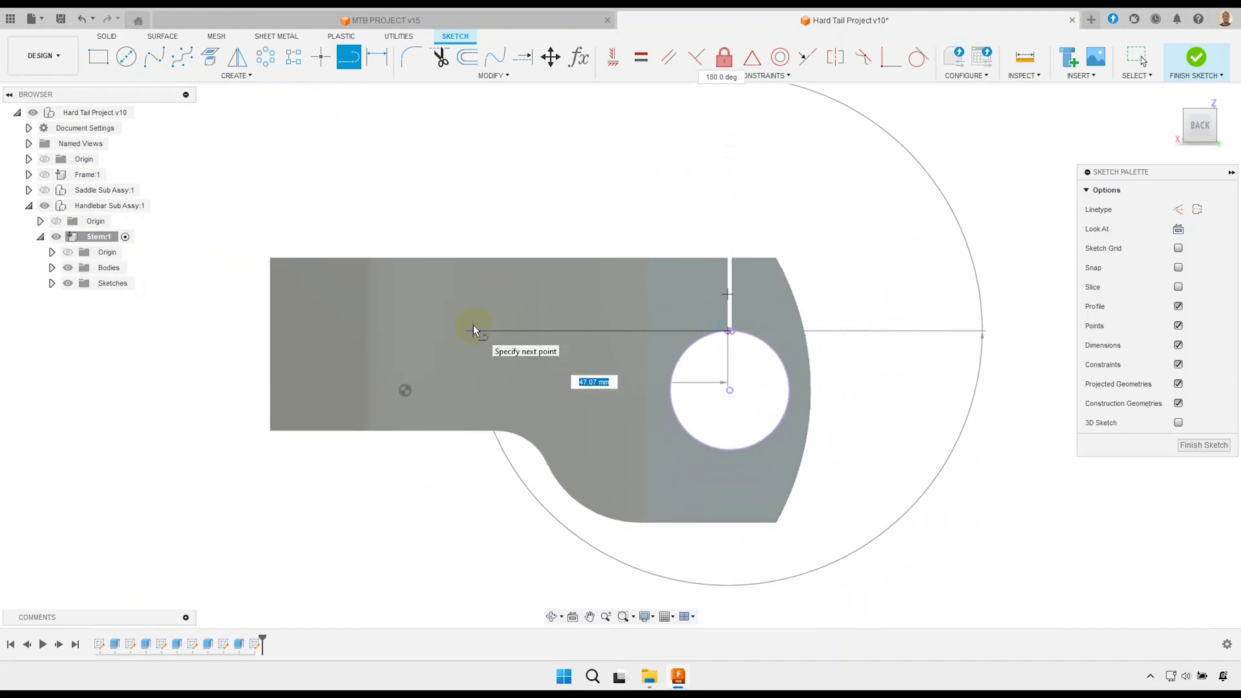
{"action": "type", "text": "57"}
{"action": "key", "text": "Return"}
{"action": "key", "text": "Escape"}
{"action": "left_click_drag", "start_coordinate": [573, 375], "coordinate": [571, 232]}
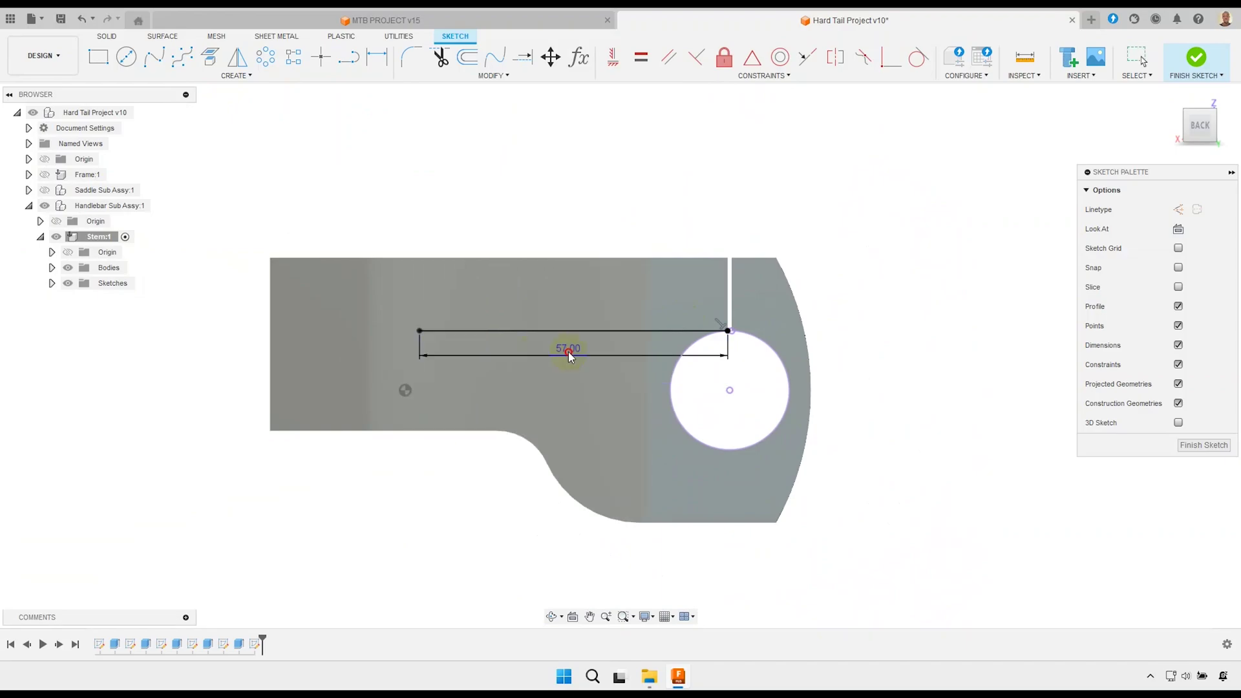
{"action": "middle_click_drag", "start_coordinate": [564, 405], "coordinate": [597, 393]}
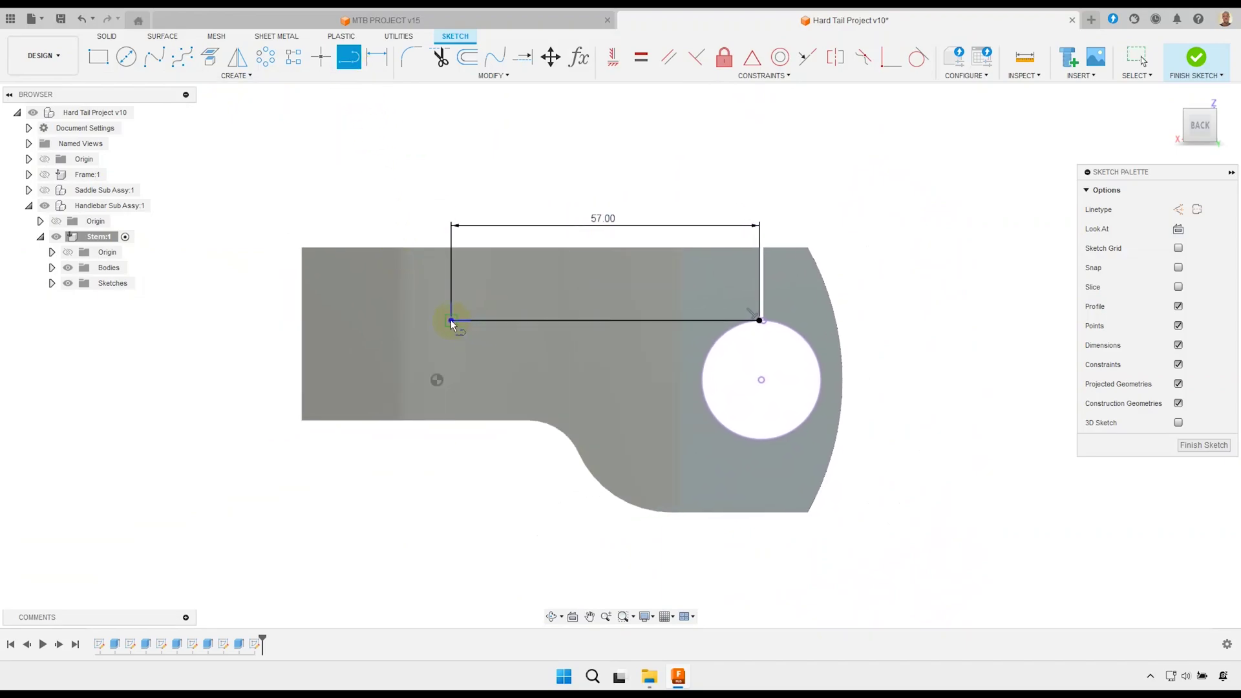
Add a short vertical segment and an arc ending on the bore circle.
{"action": "left_click", "coordinate": [451, 319]}
{"action": "left_click", "coordinate": [451, 367]}
{"action": "left_click_drag", "start_coordinate": [739, 439], "coordinate": [745, 431]}
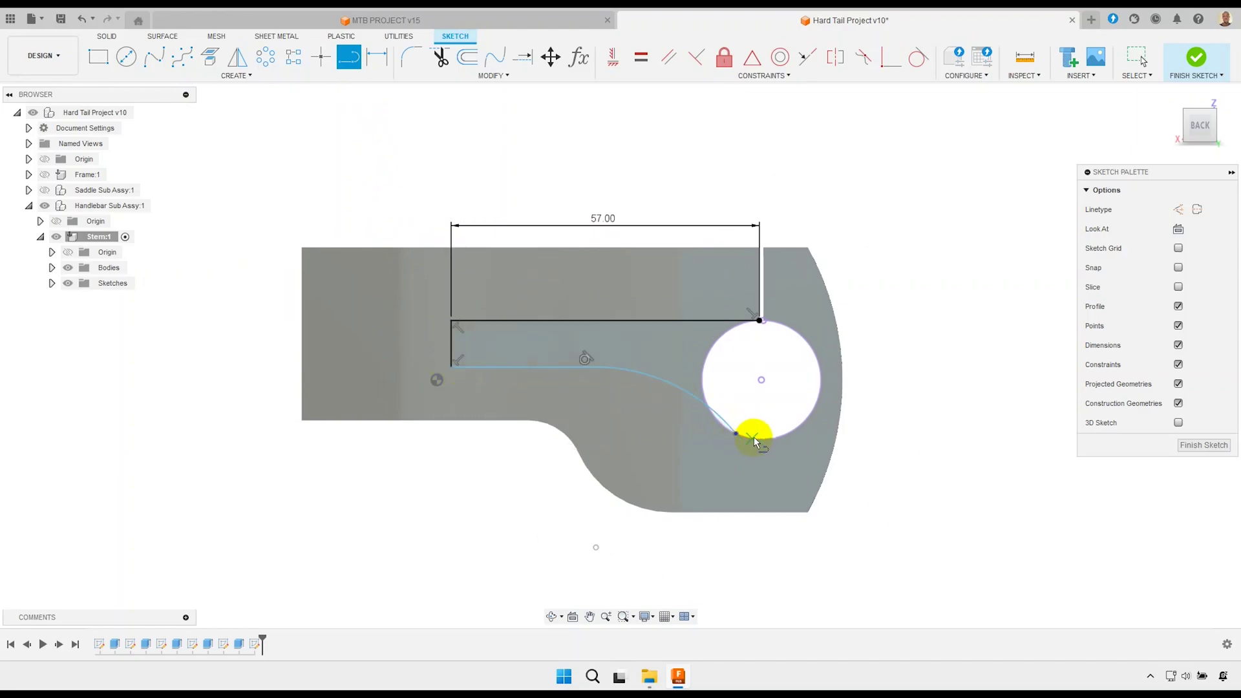
{"action": "right_click", "coordinate": [755, 410]}
{"action": "left_click", "coordinate": [778, 404]}
{"action": "scroll", "coordinate": [740, 406], "scroll_direction": "up", "scroll_amount": 2}
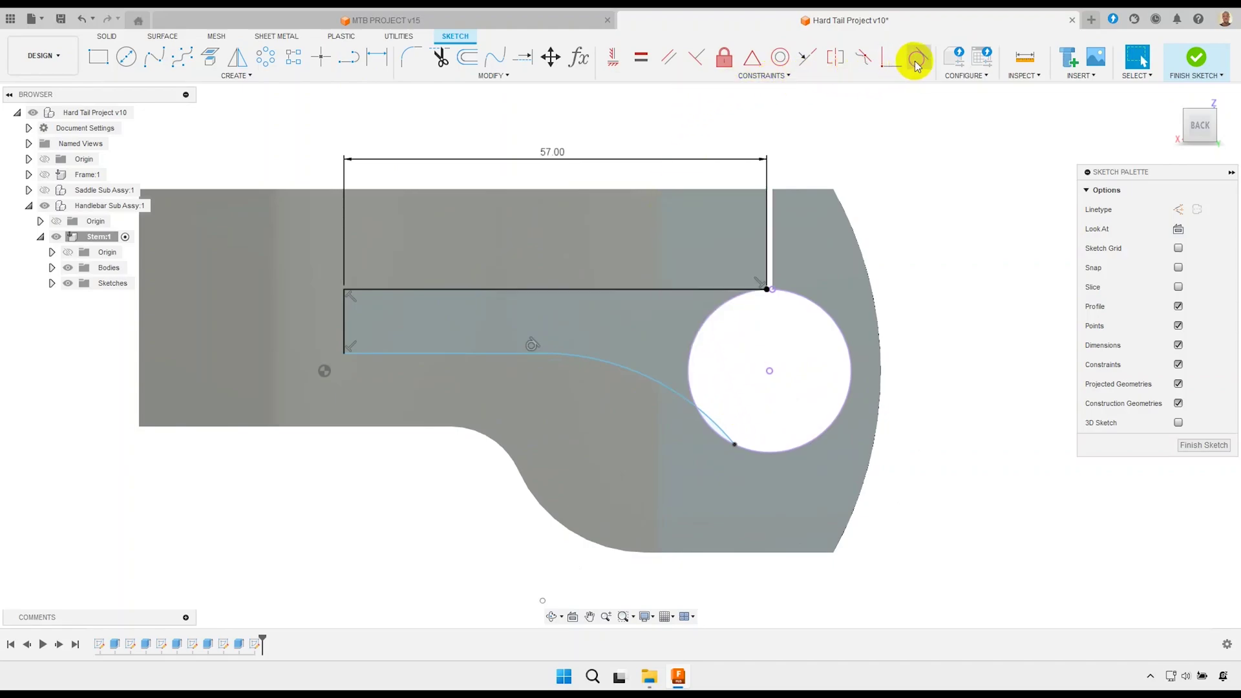
Constrain the arc tangent to the bore circle.
{"action": "left_click", "coordinate": [692, 363]}
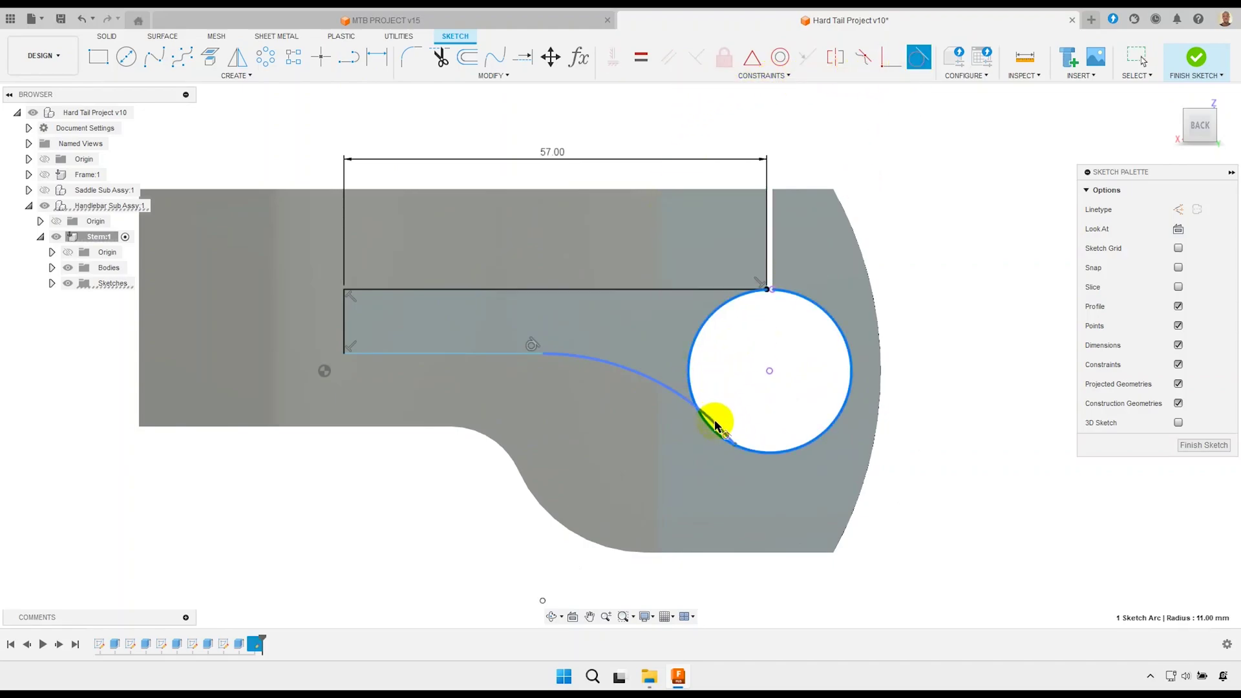
{"action": "left_click", "coordinate": [711, 420]}
{"action": "right_click", "coordinate": [737, 402]}
{"action": "left_click", "coordinate": [676, 381]}
{"action": "middle_click_drag", "start_coordinate": [529, 352], "coordinate": [565, 391]}
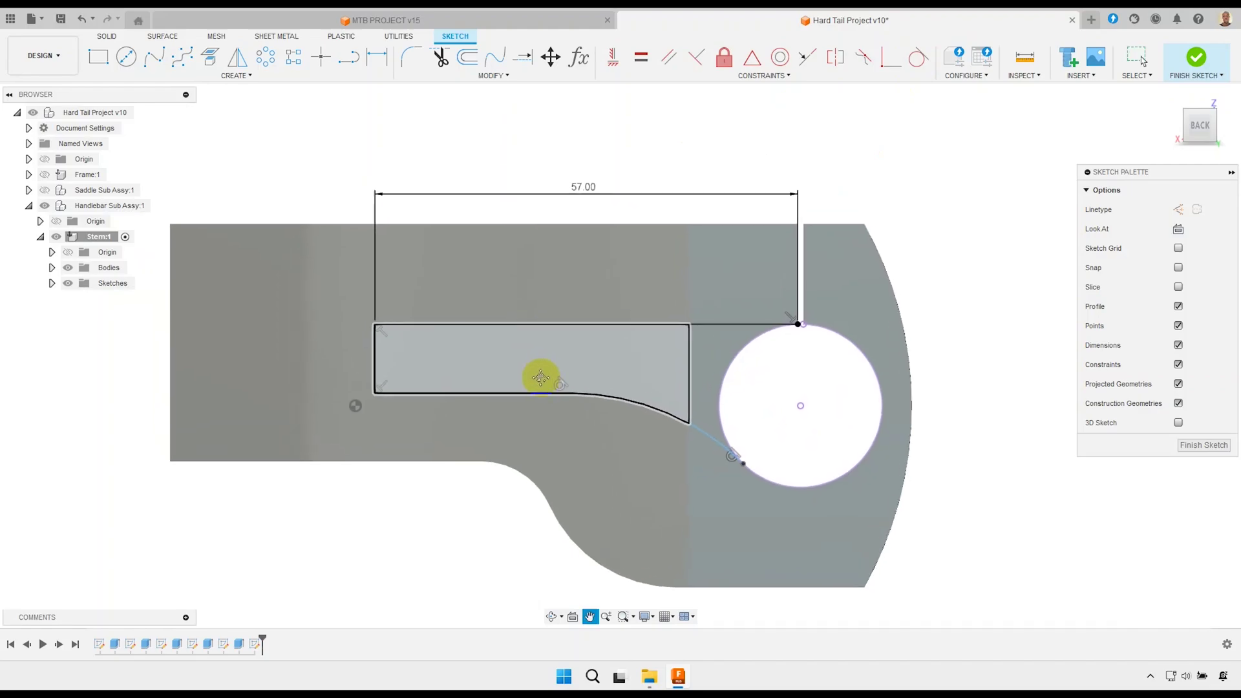
Dimension the vertical line to 10 mm and the bottom straight line to 14 mm.
{"action": "left_click", "coordinate": [377, 57]}
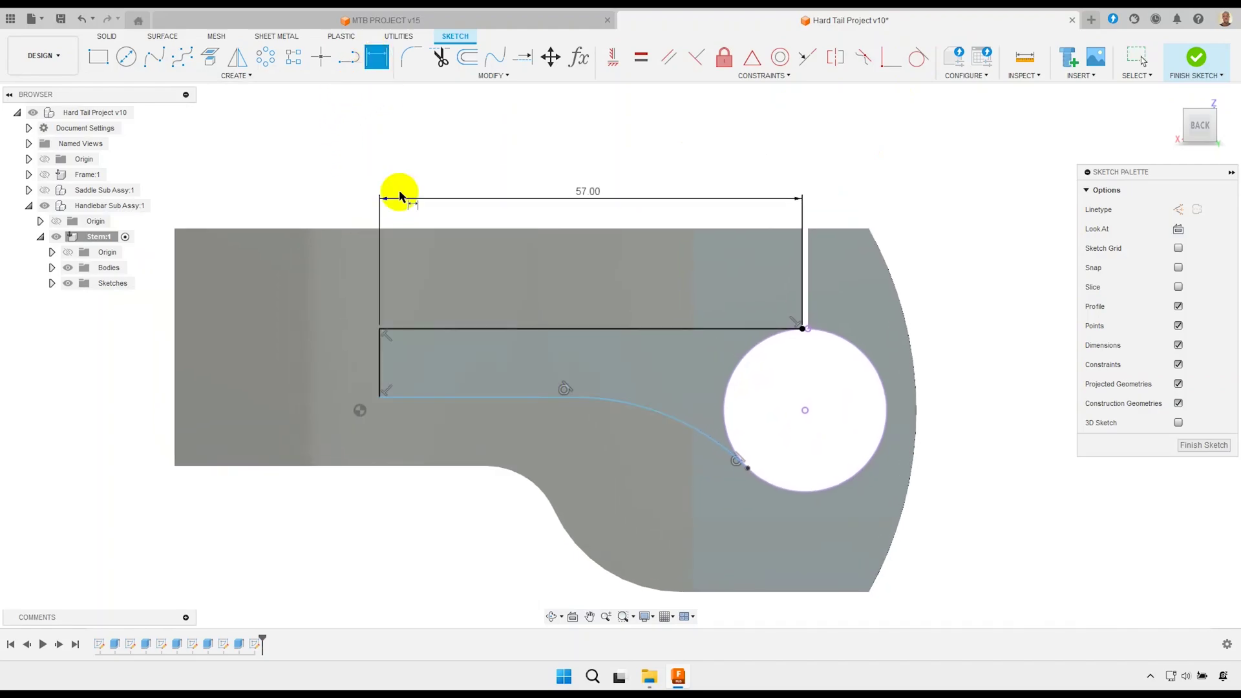
{"action": "left_click", "coordinate": [382, 370]}
{"action": "left_click", "coordinate": [155, 370]}
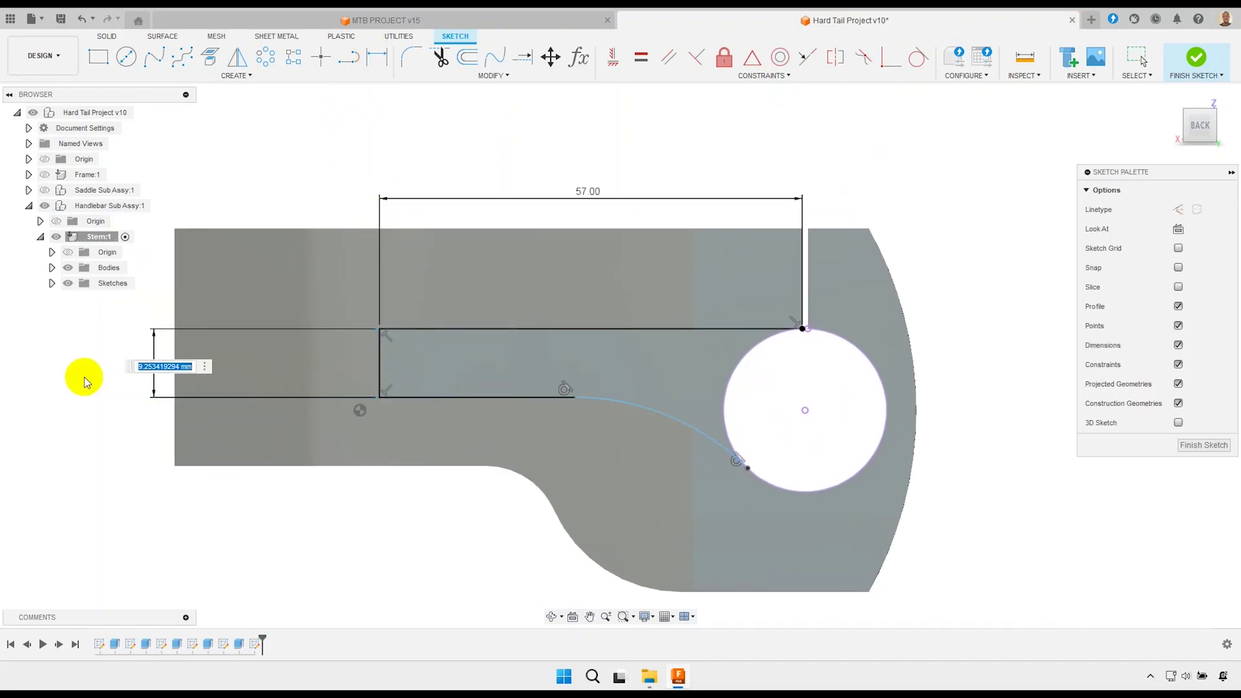
{"action": "type", "text": "10"}
{"action": "key", "text": "Return"}
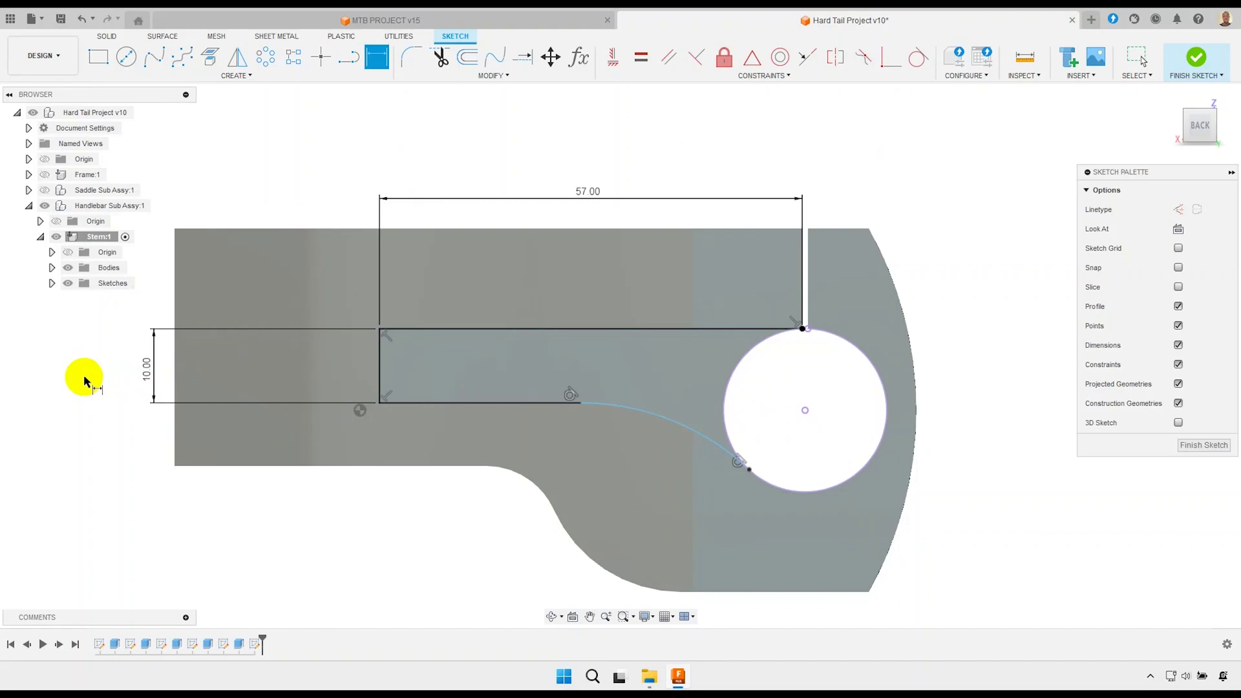
{"action": "left_click", "coordinate": [425, 403]}
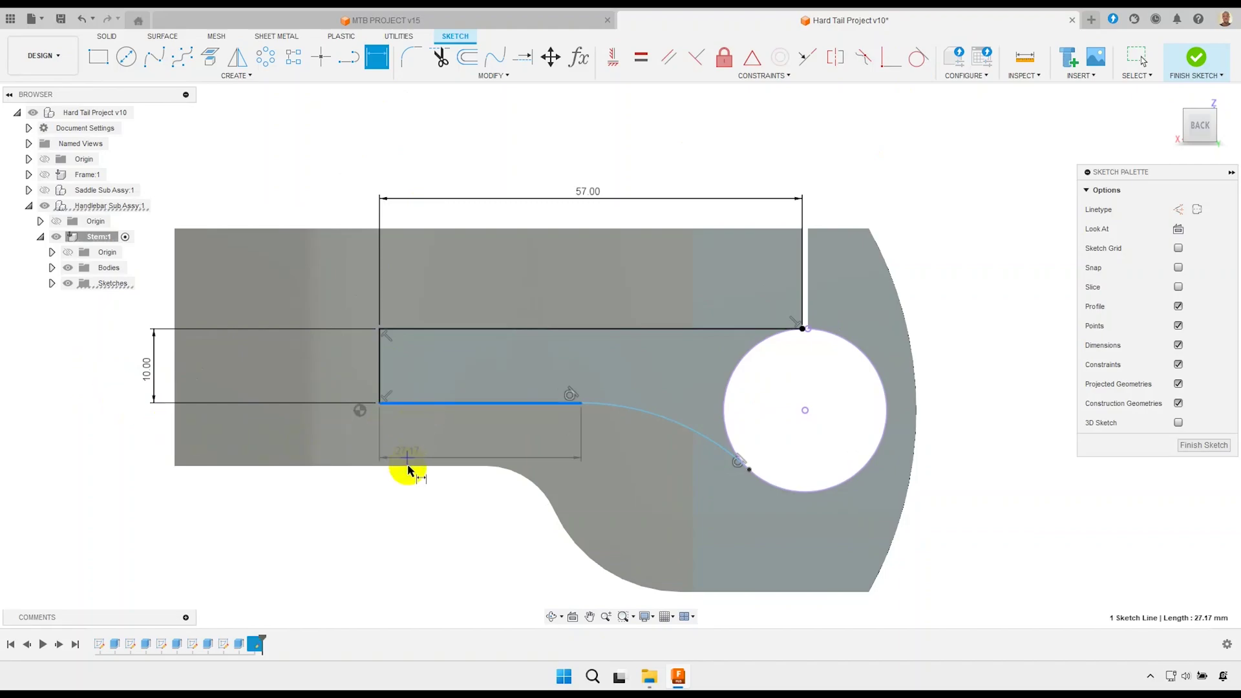
{"action": "left_click", "coordinate": [429, 484]}
{"action": "type", "text": "4"}
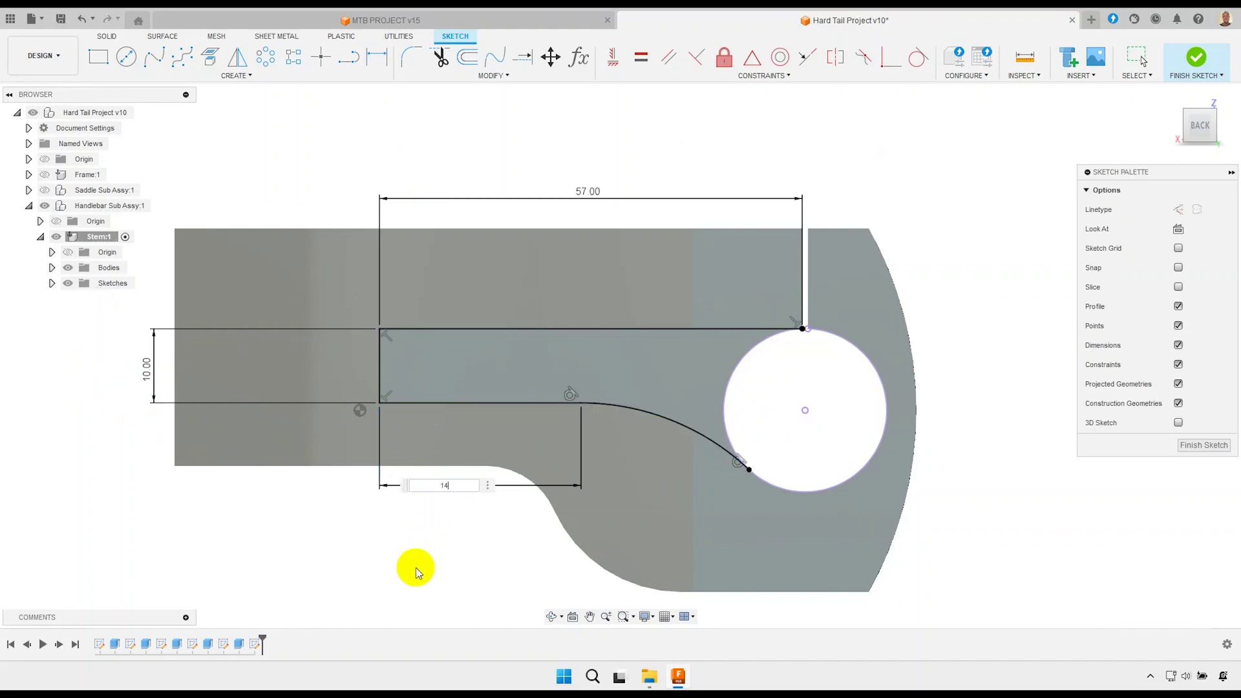
{"action": "key", "text": "Return"}
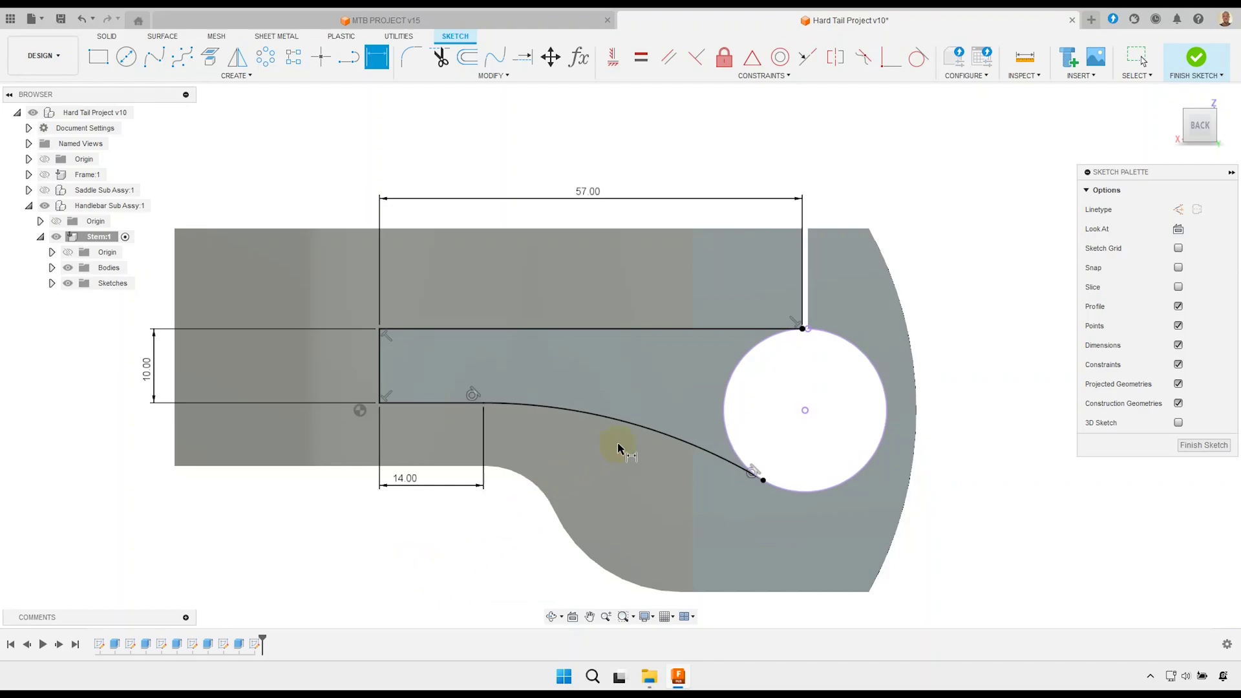
{"action": "scroll", "coordinate": [648, 440], "scroll_direction": "down", "scroll_amount": 3}
{"action": "right_click", "coordinate": [866, 383]}
{"action": "left_click", "coordinate": [816, 378]}
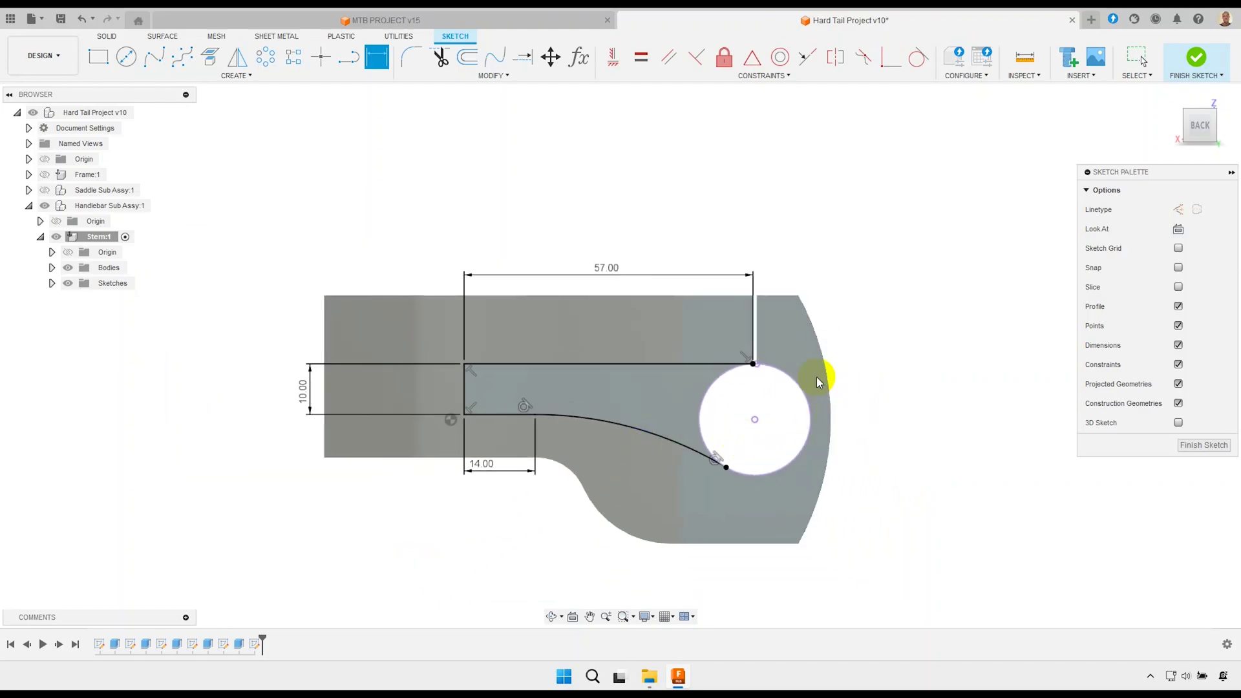
{"action": "scroll", "coordinate": [742, 291], "scroll_direction": "down", "scroll_amount": 3}
{"action": "middle_click_drag", "start_coordinate": [742, 290], "coordinate": [656, 347], "text": "shift"}
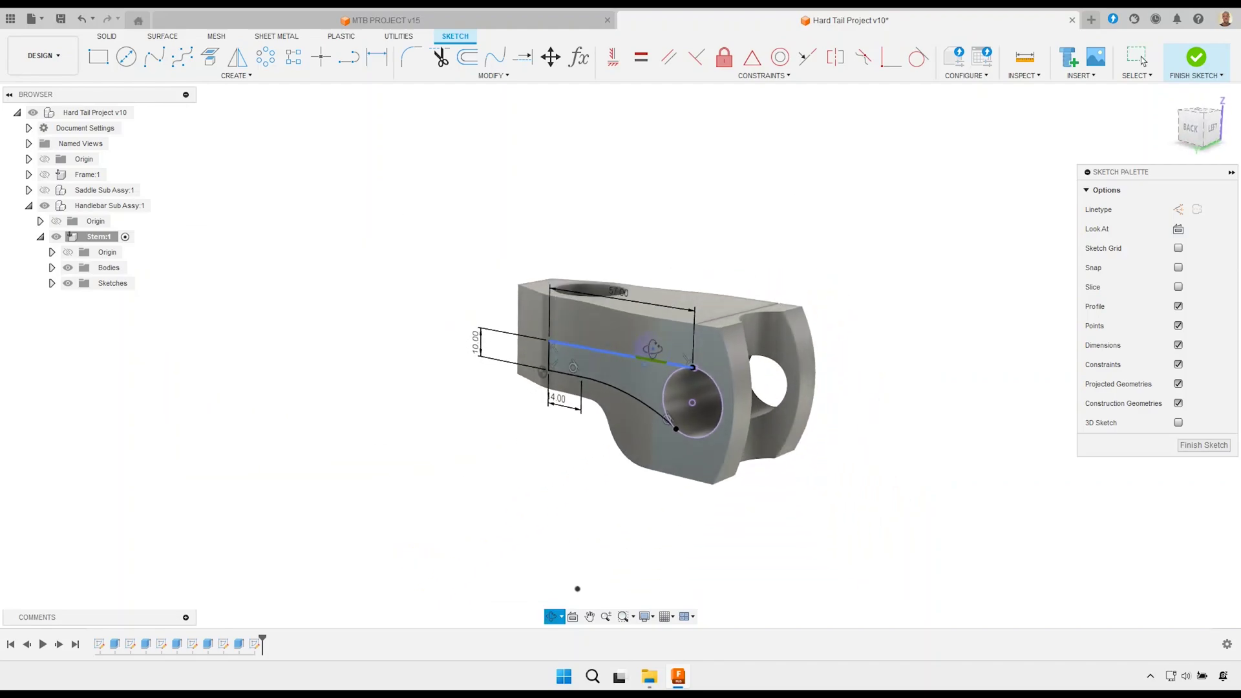
Finish the sketch and cut the long pocket and crescent profiles 5 mm into the side.
{"action": "left_click", "coordinate": [1197, 57]}
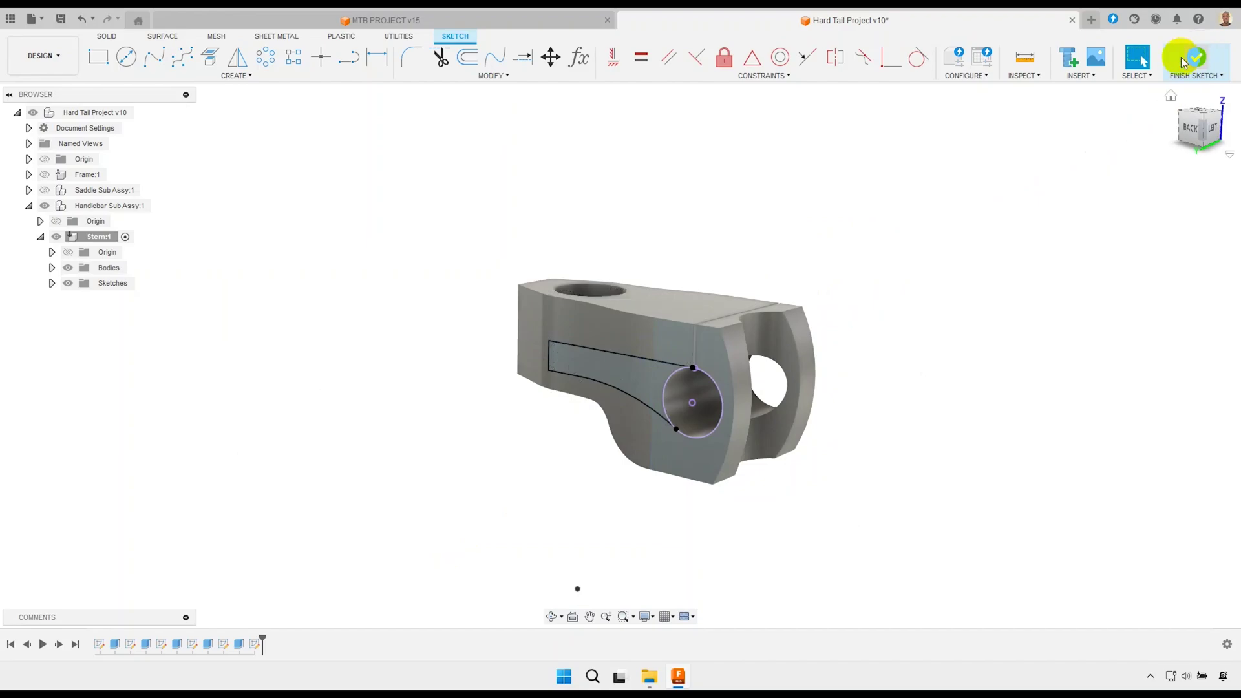
{"action": "scroll", "coordinate": [584, 374], "scroll_direction": "up", "scroll_amount": 2}
{"action": "scroll", "coordinate": [585, 374], "scroll_direction": "up", "scroll_amount": 2}
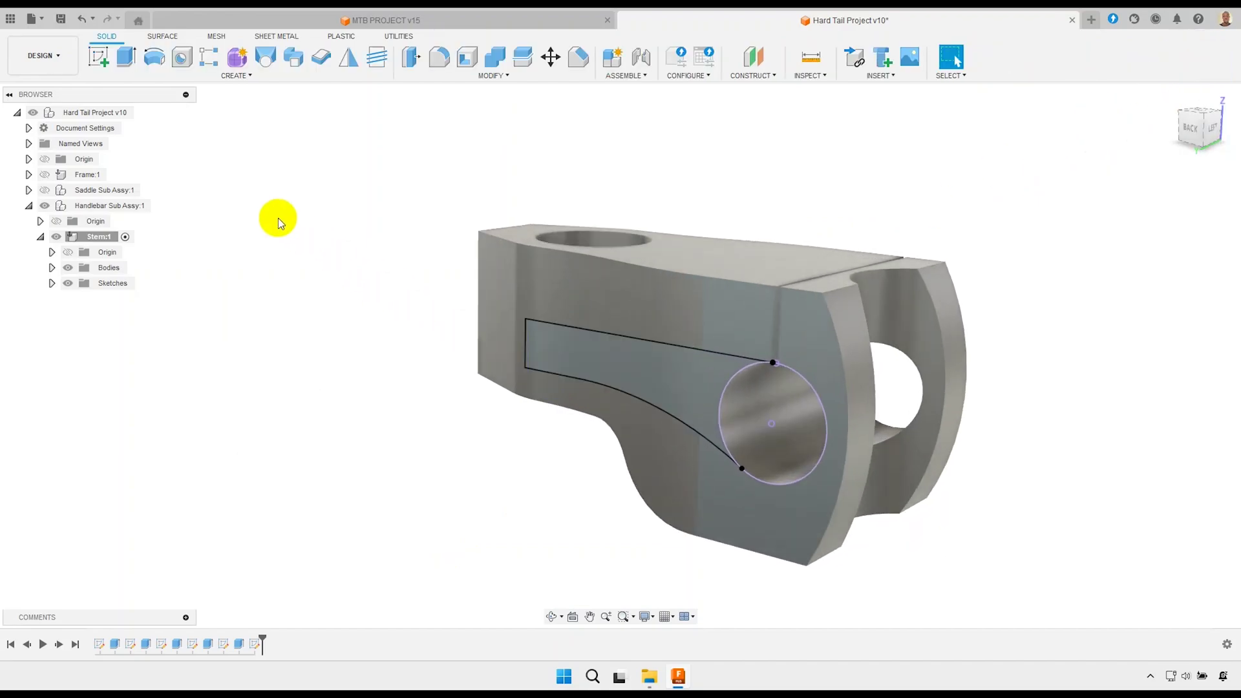
{"action": "left_click", "coordinate": [131, 67]}
{"action": "left_click", "coordinate": [568, 359]}
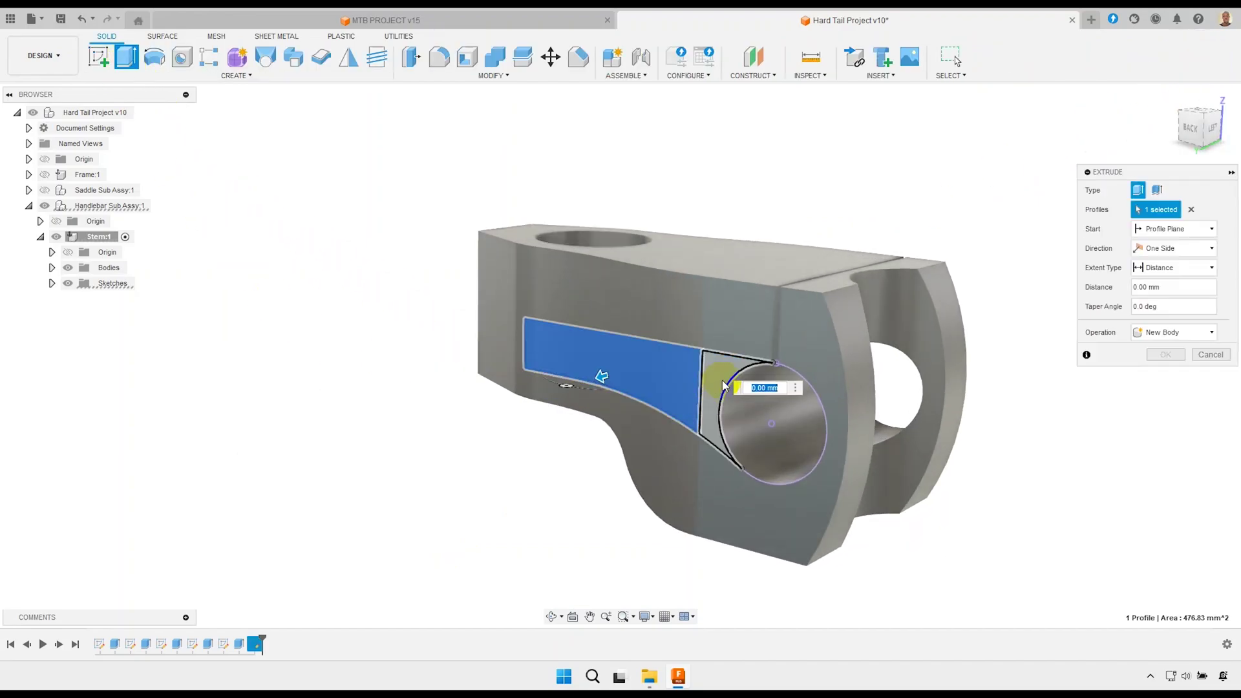
{"action": "left_click", "coordinate": [720, 414]}
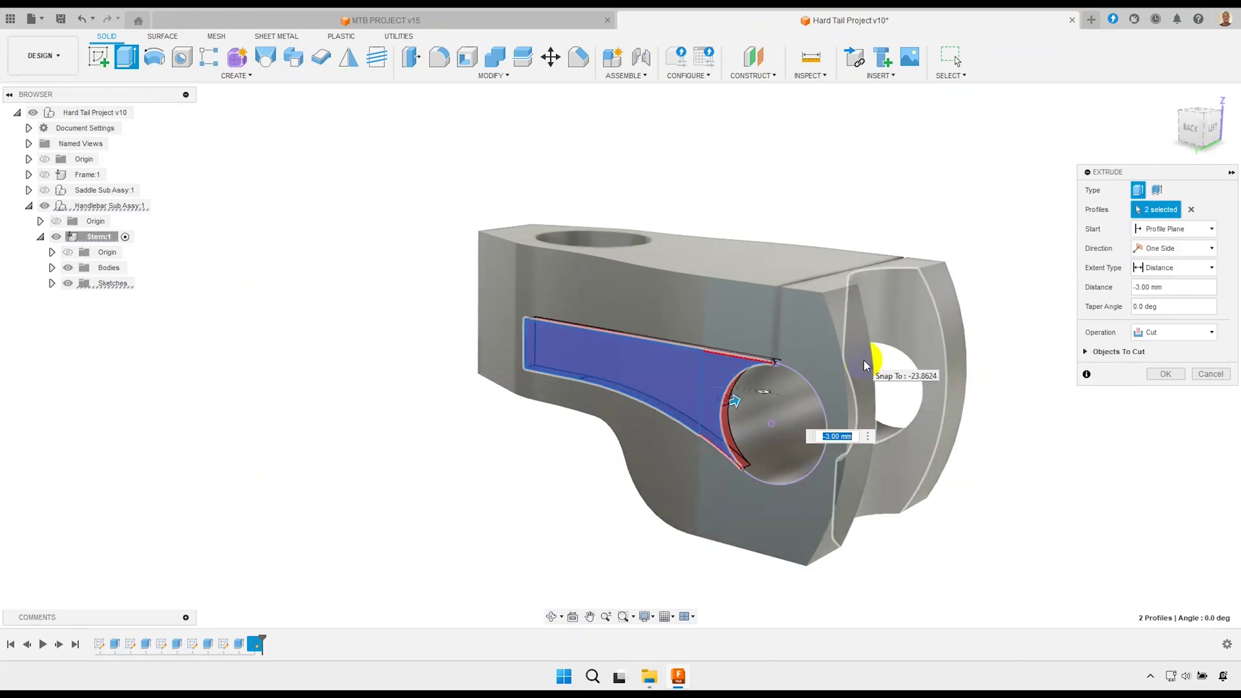
{"action": "type", "text": "-5"}
{"action": "left_click", "coordinate": [782, 461]}
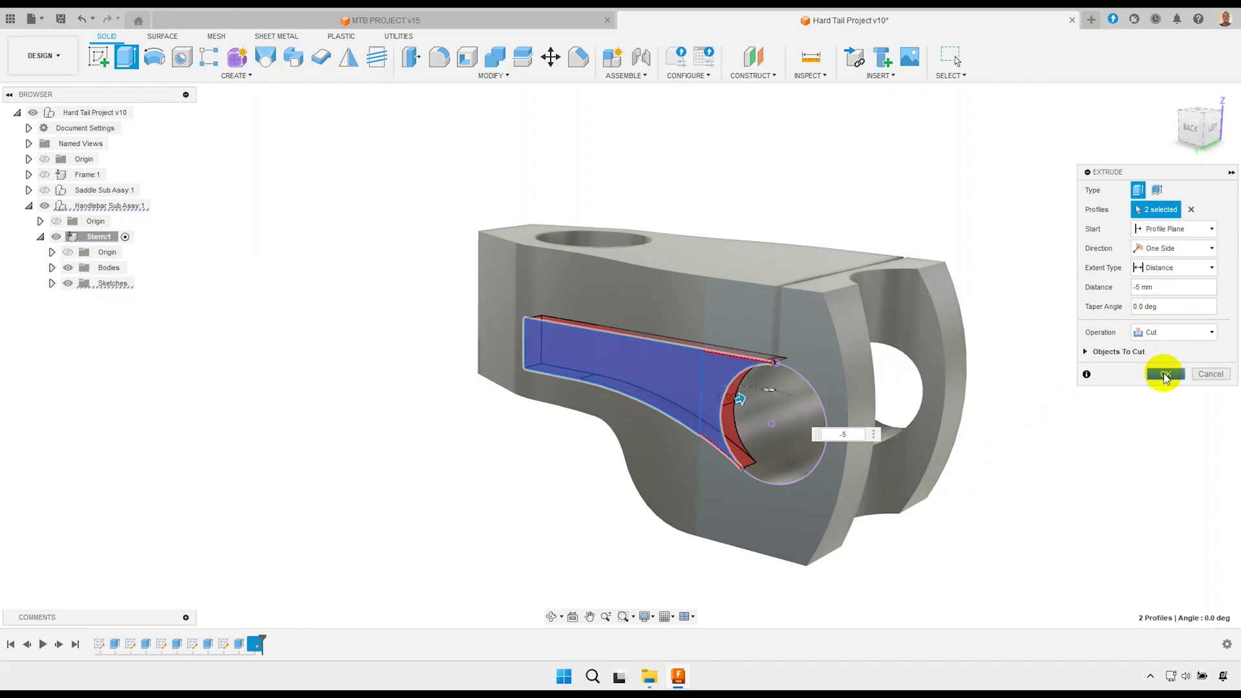
{"action": "left_click", "coordinate": [1163, 374]}
{"action": "mouse_move", "coordinate": [761, 415]}
{"action": "middle_mouse_down", "text": "shift"}
{"action": "mouse_move", "coordinate": [733, 431]}
{"action": "mouse_move", "coordinate": [616, 393]}
{"action": "middle_mouse_up", "text": "shift"}
{"action": "left_click", "coordinate": [726, 424]}
{"action": "scroll", "coordinate": [726, 425], "scroll_direction": "down", "scroll_amount": 3}
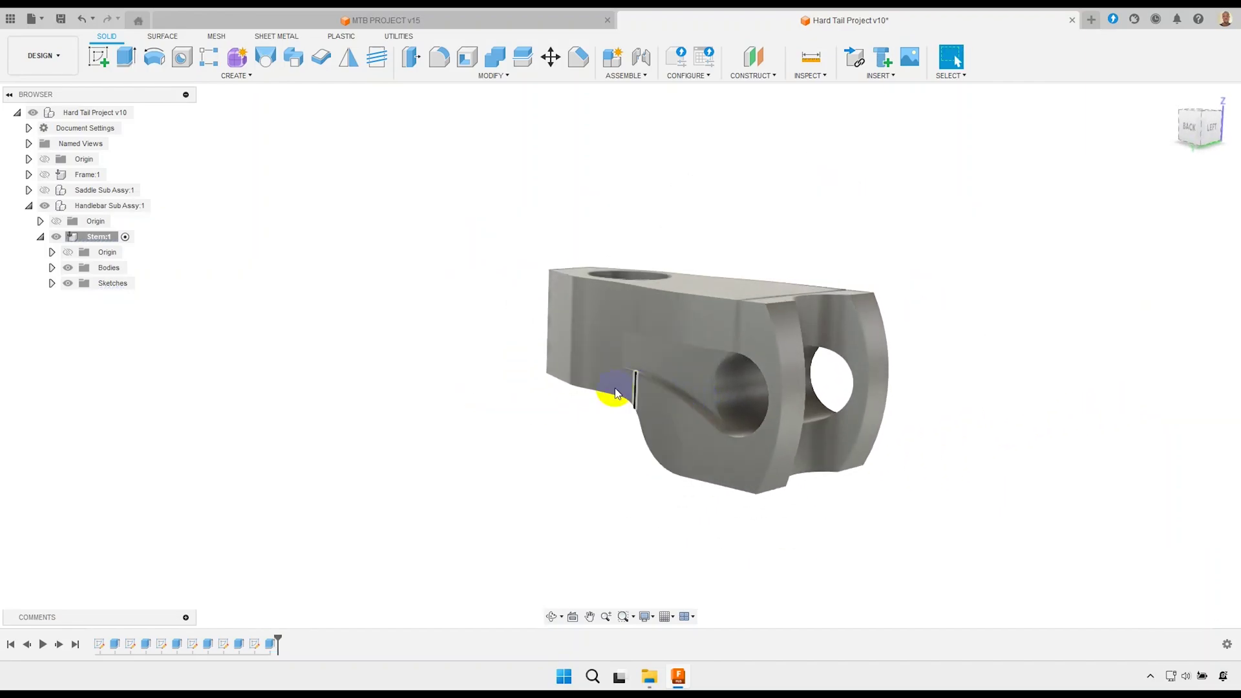
Mirror the Extrude6 pocket cut across the stem's middle origin plane.
{"action": "left_click", "coordinate": [349, 60]}
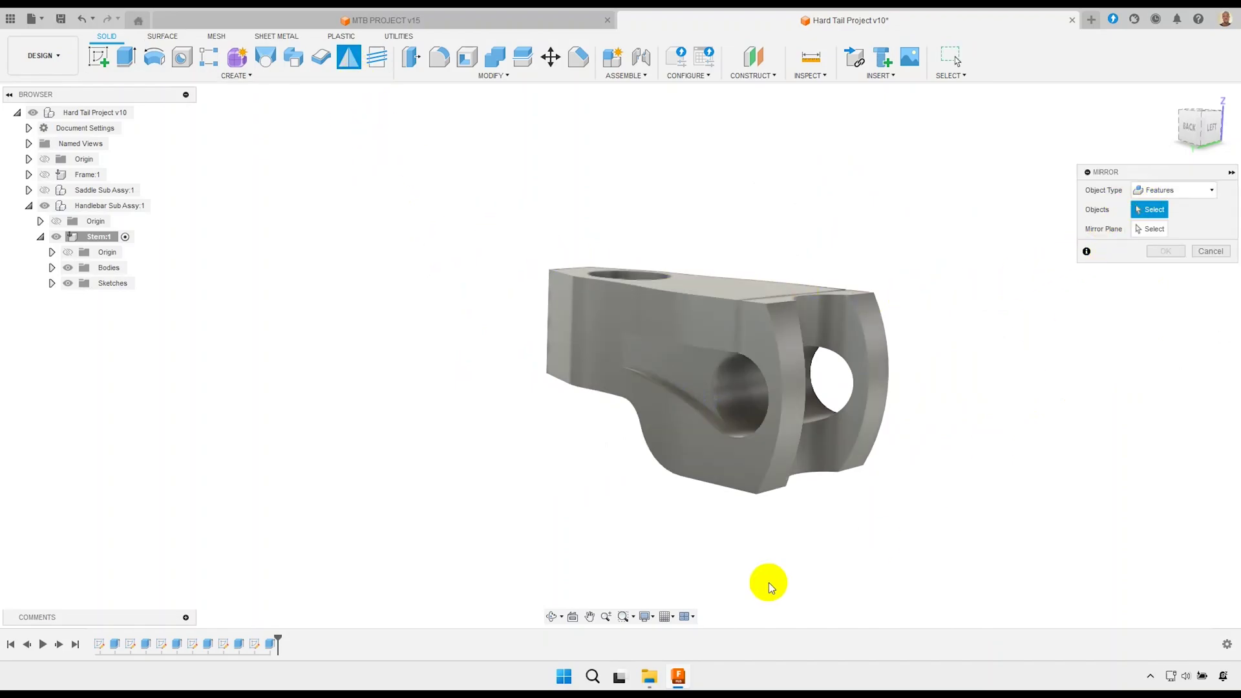
{"action": "left_click", "coordinate": [274, 645]}
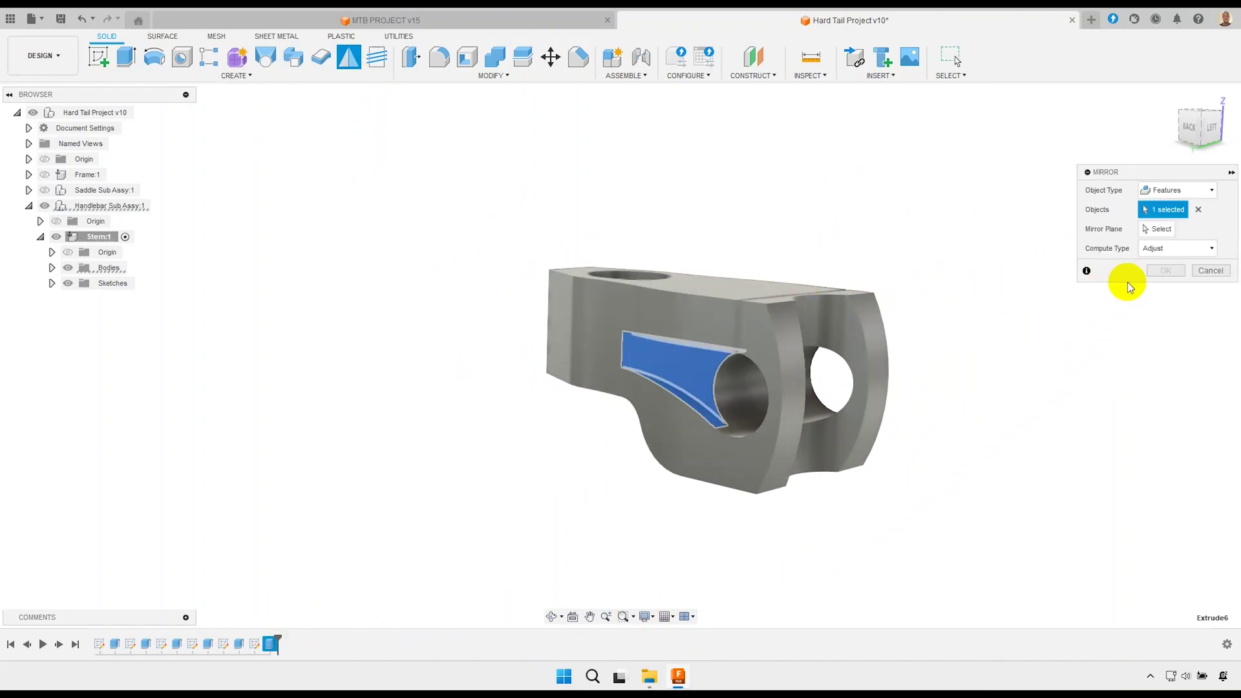
{"action": "left_click", "coordinate": [1158, 229]}
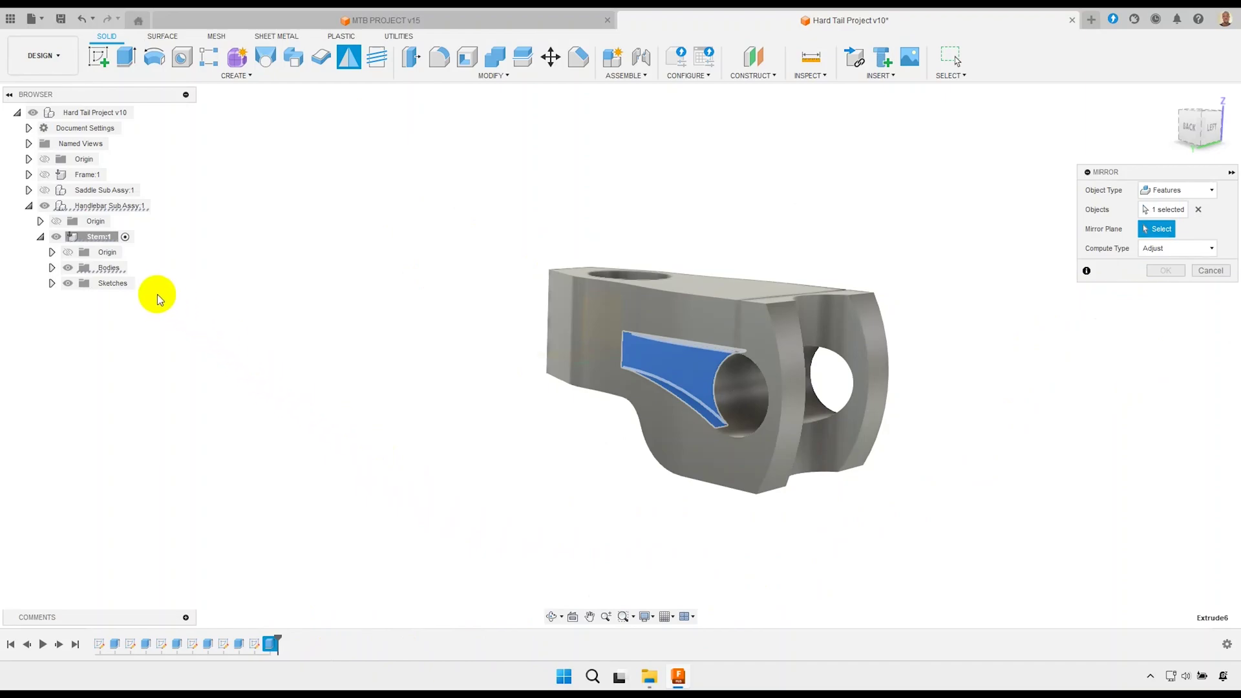
{"action": "scroll", "coordinate": [472, 369], "scroll_direction": "up", "scroll_amount": 5}
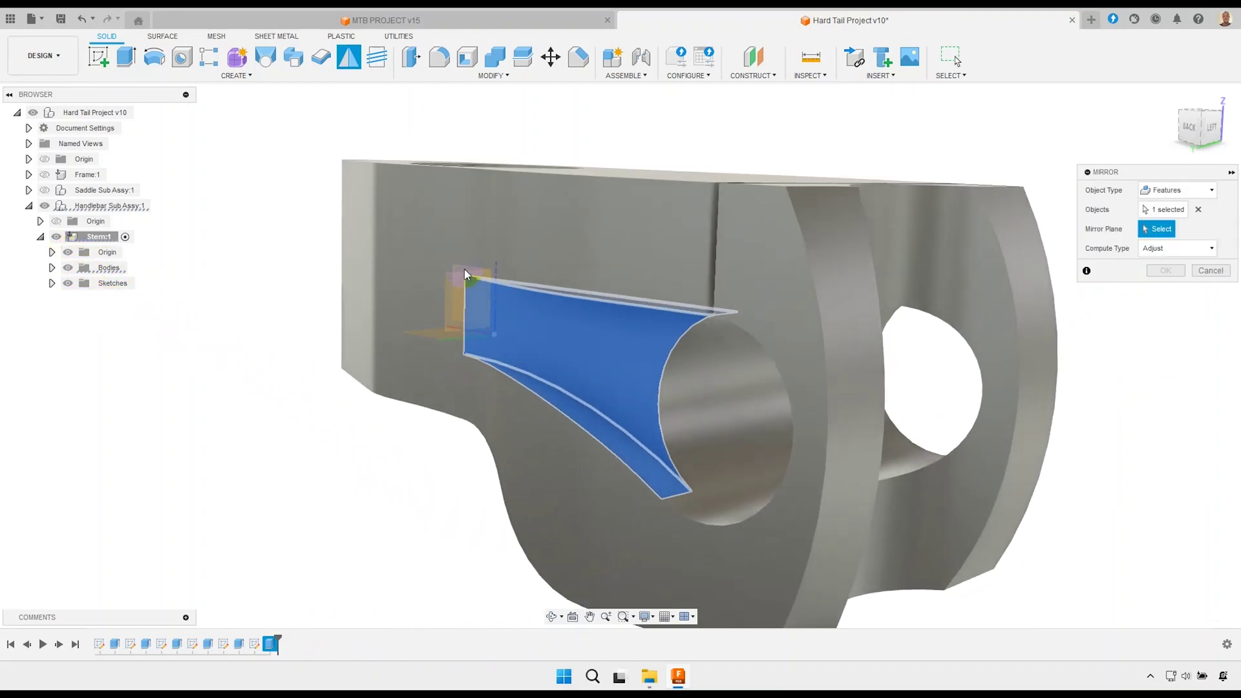
{"action": "middle_click_drag", "start_coordinate": [464, 269], "coordinate": [456, 391], "text": "shift"}
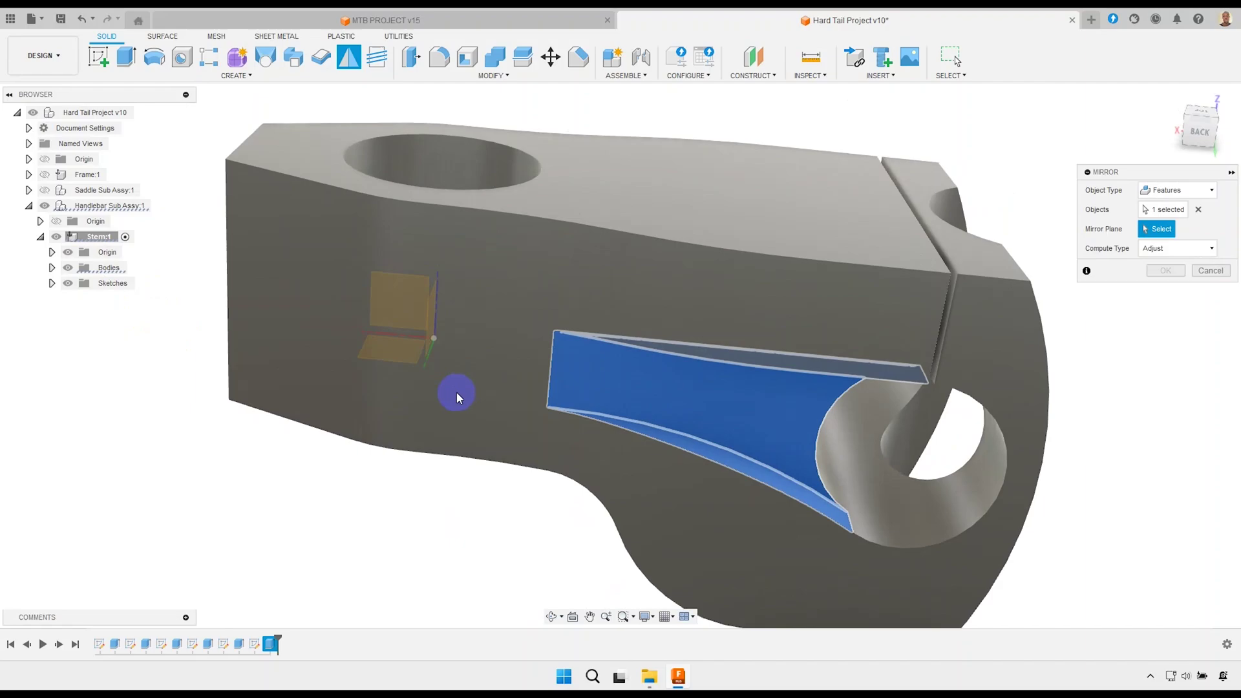
{"action": "left_click", "coordinate": [399, 300]}
{"action": "mouse_move", "coordinate": [649, 274]}
{"action": "middle_mouse_down", "text": "shift"}
{"action": "mouse_move", "coordinate": [709, 346]}
{"action": "mouse_move", "coordinate": [714, 403]}
{"action": "middle_mouse_up", "text": "shift"}
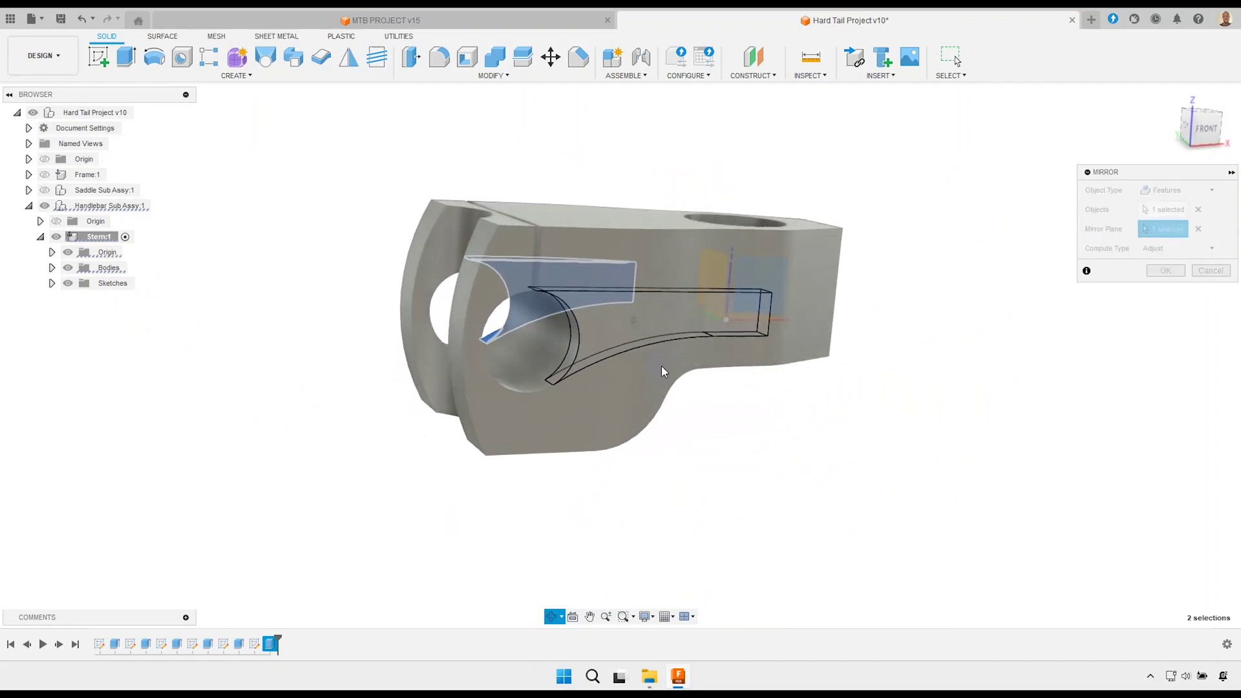
Apply the mirror and fillet the top, bottom and underside edge chains at 3 mm.
{"action": "left_click", "coordinate": [1166, 272]}
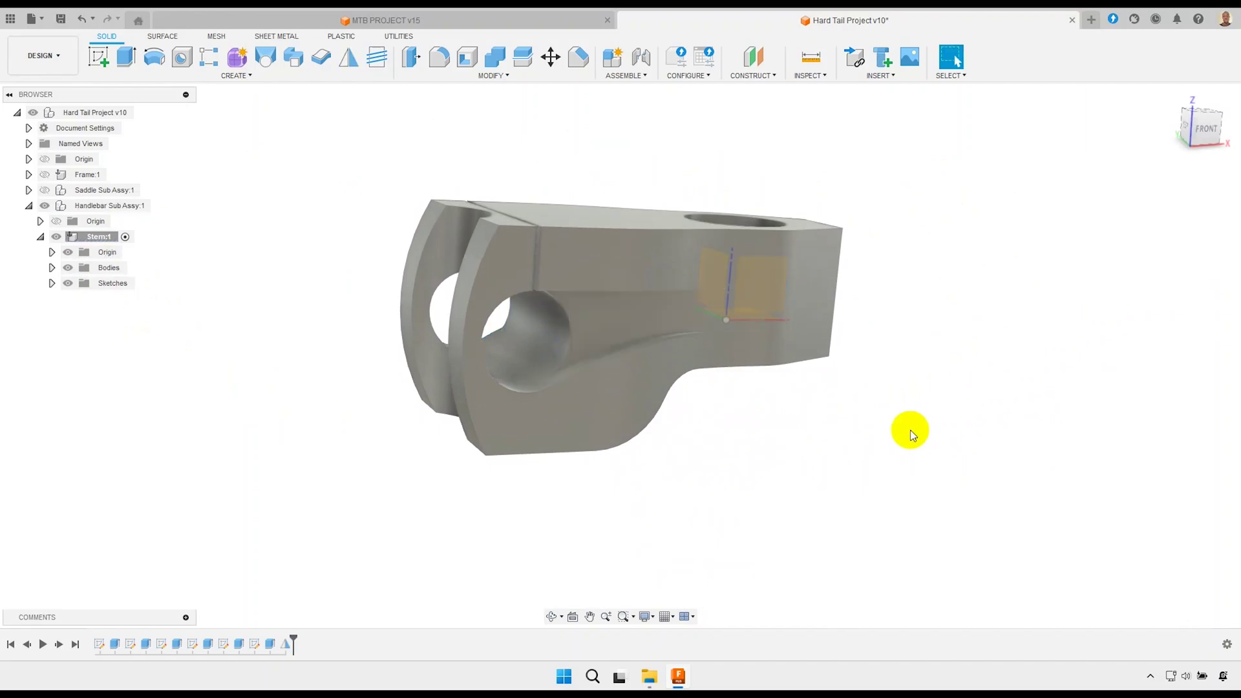
{"action": "mouse_move", "coordinate": [908, 429]}
{"action": "middle_mouse_down", "text": "shift"}
{"action": "mouse_move", "coordinate": [725, 417]}
{"action": "mouse_move", "coordinate": [623, 429]}
{"action": "middle_mouse_up", "text": "shift"}
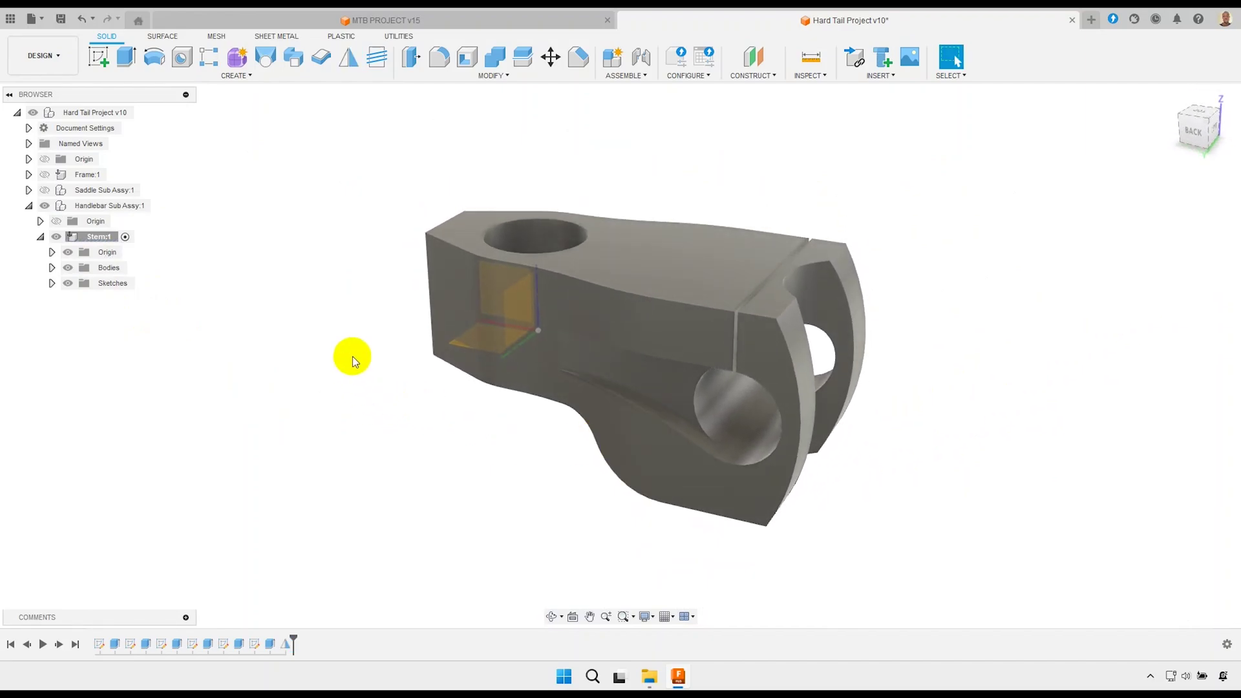
{"action": "left_click", "coordinate": [443, 59]}
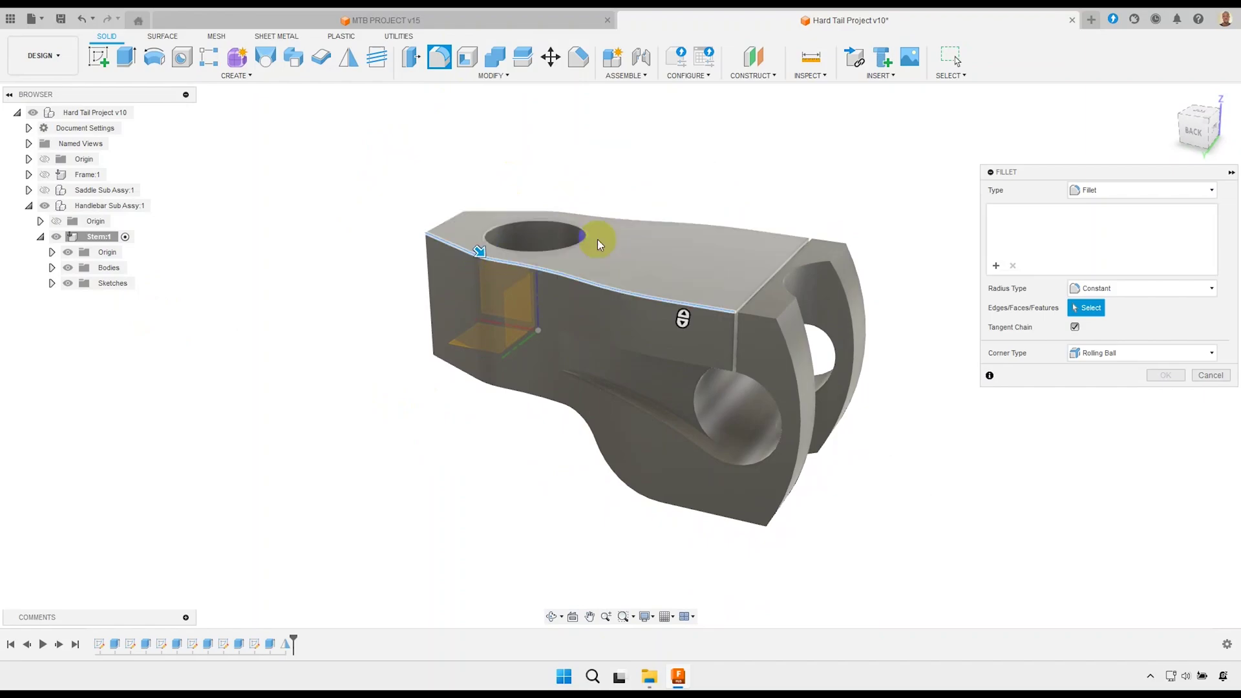
{"action": "left_click", "coordinate": [617, 218]}
{"action": "left_click", "coordinate": [456, 220]}
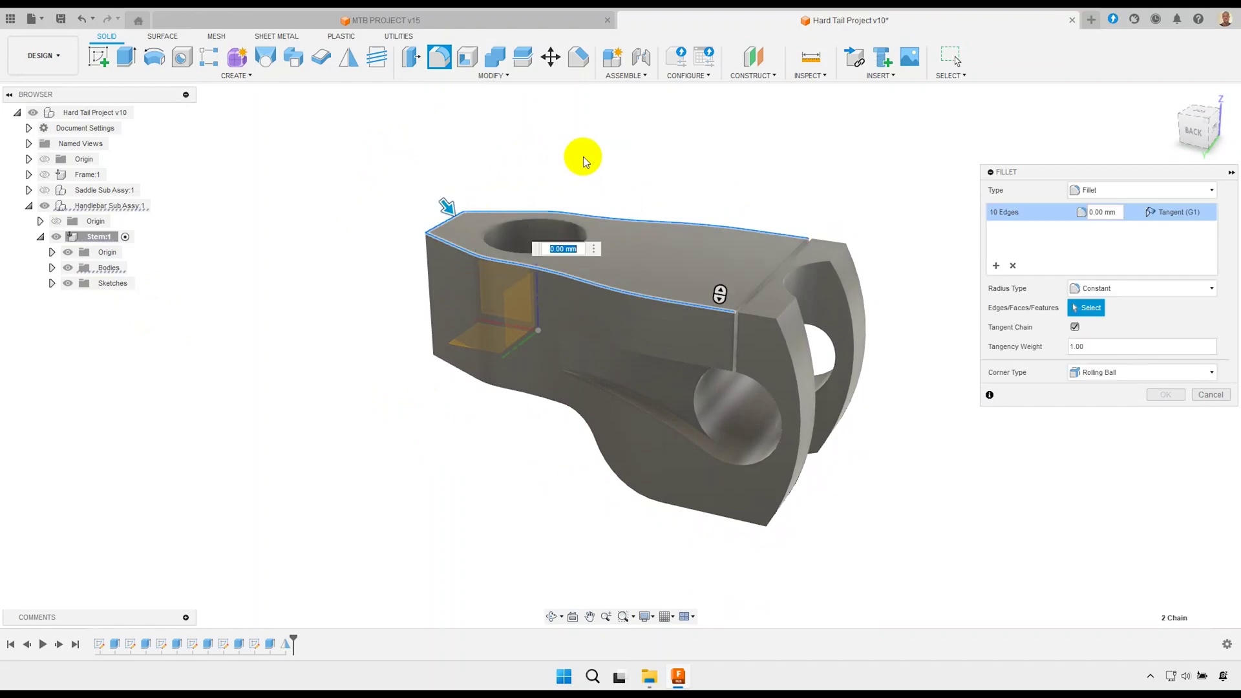
{"action": "type", "text": "3"}
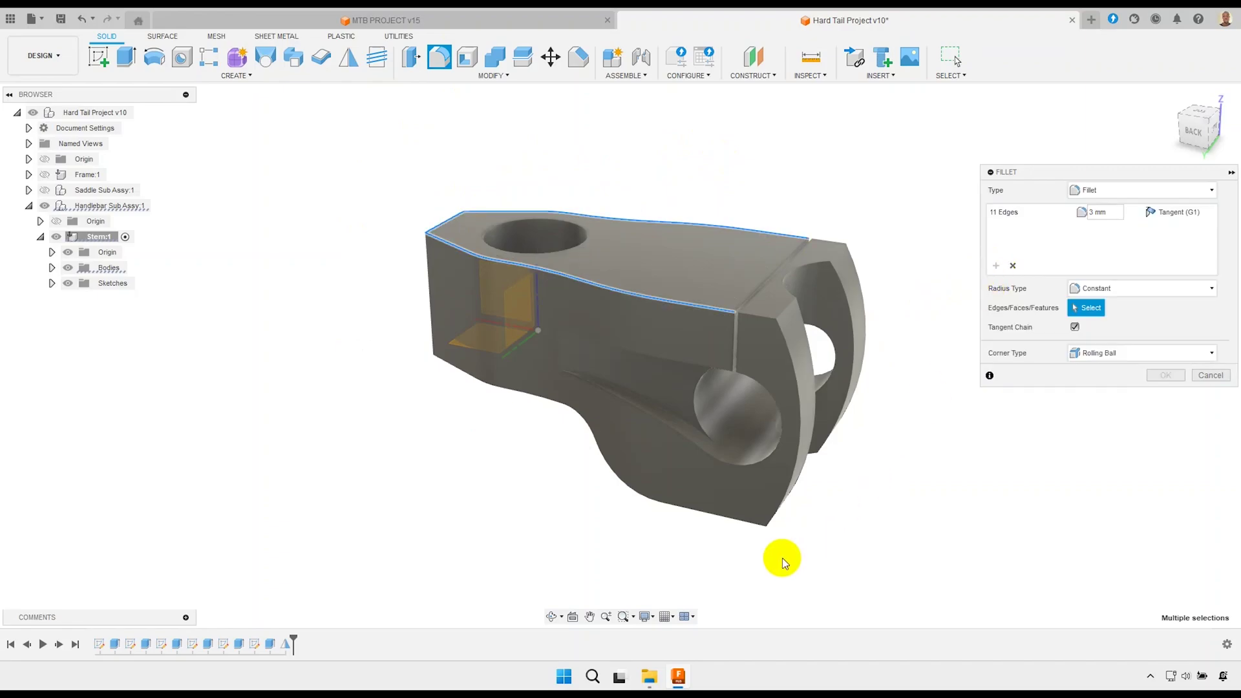
{"action": "middle_click_drag", "start_coordinate": [599, 557], "coordinate": [633, 388], "text": "shift"}
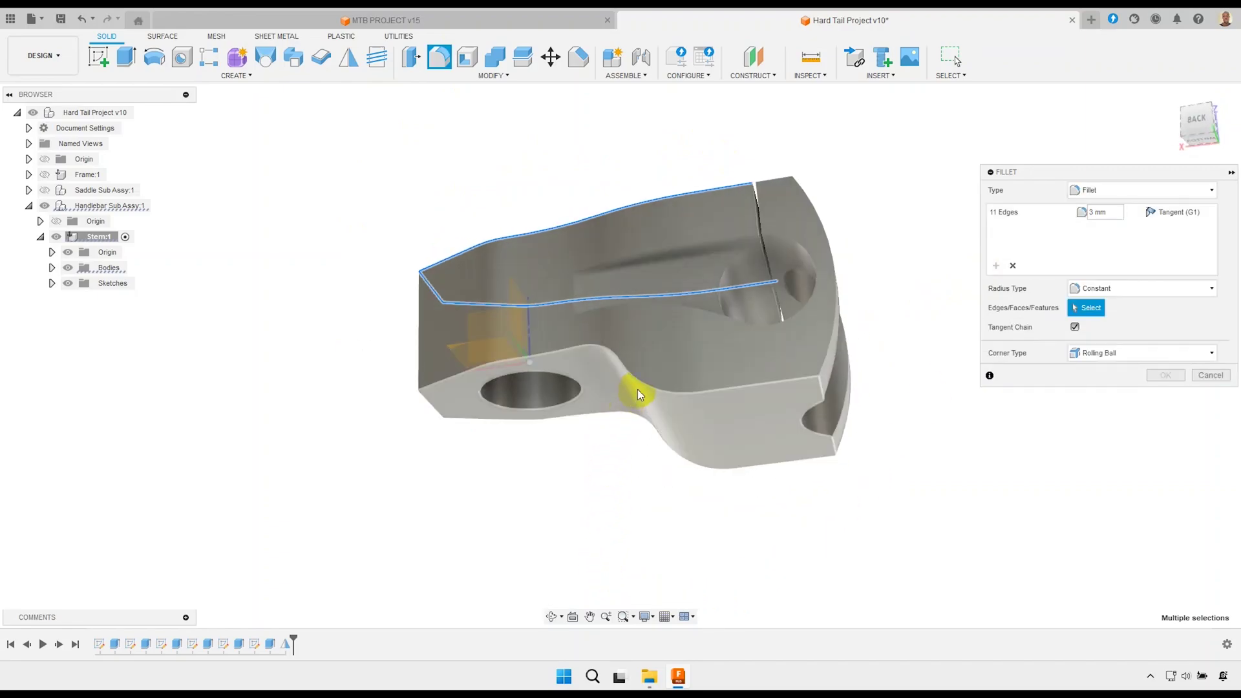
{"action": "left_click", "coordinate": [642, 386]}
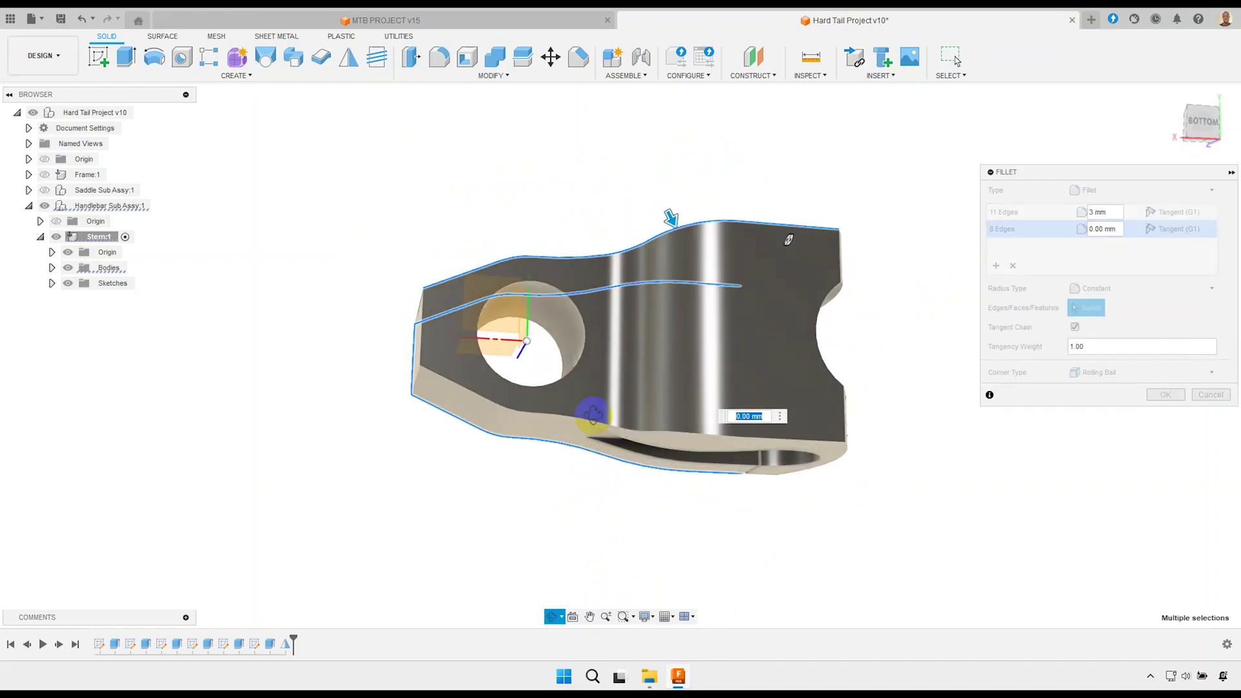
{"action": "middle_click_drag", "start_coordinate": [589, 477], "coordinate": [568, 410], "text": "shift"}
{"action": "left_click", "coordinate": [550, 411]}
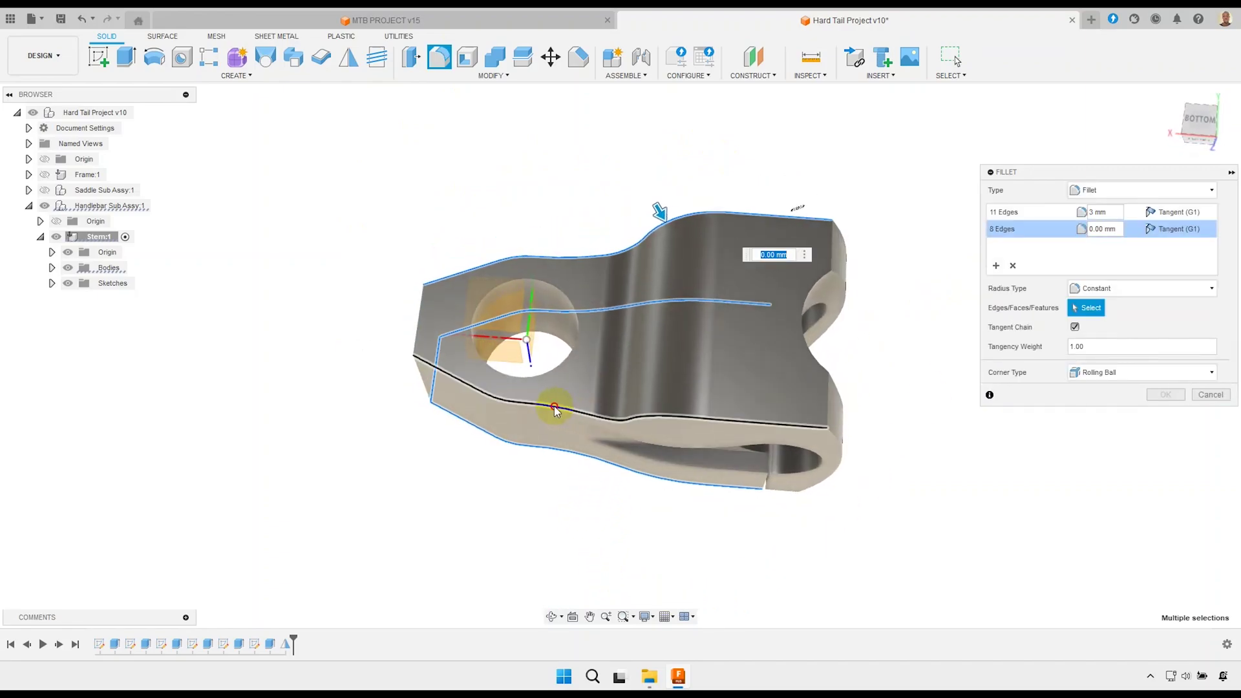
{"action": "left_click", "coordinate": [413, 330]}
{"action": "type", "text": "3"}
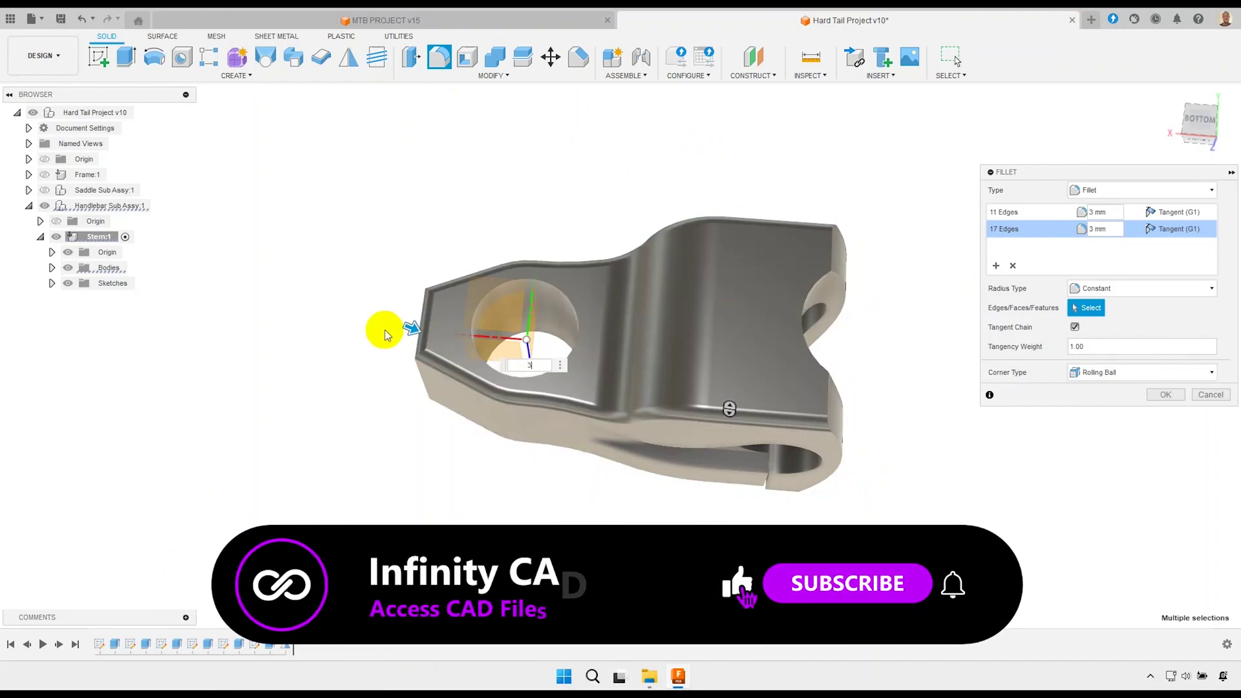
Add a second fillet set of four curved end edges at 2 mm and apply.
{"action": "mouse_move", "coordinate": [503, 483]}
{"action": "middle_mouse_down", "text": "shift"}
{"action": "mouse_move", "coordinate": [590, 493]}
{"action": "mouse_move", "coordinate": [557, 644]}
{"action": "middle_mouse_up", "text": "shift"}
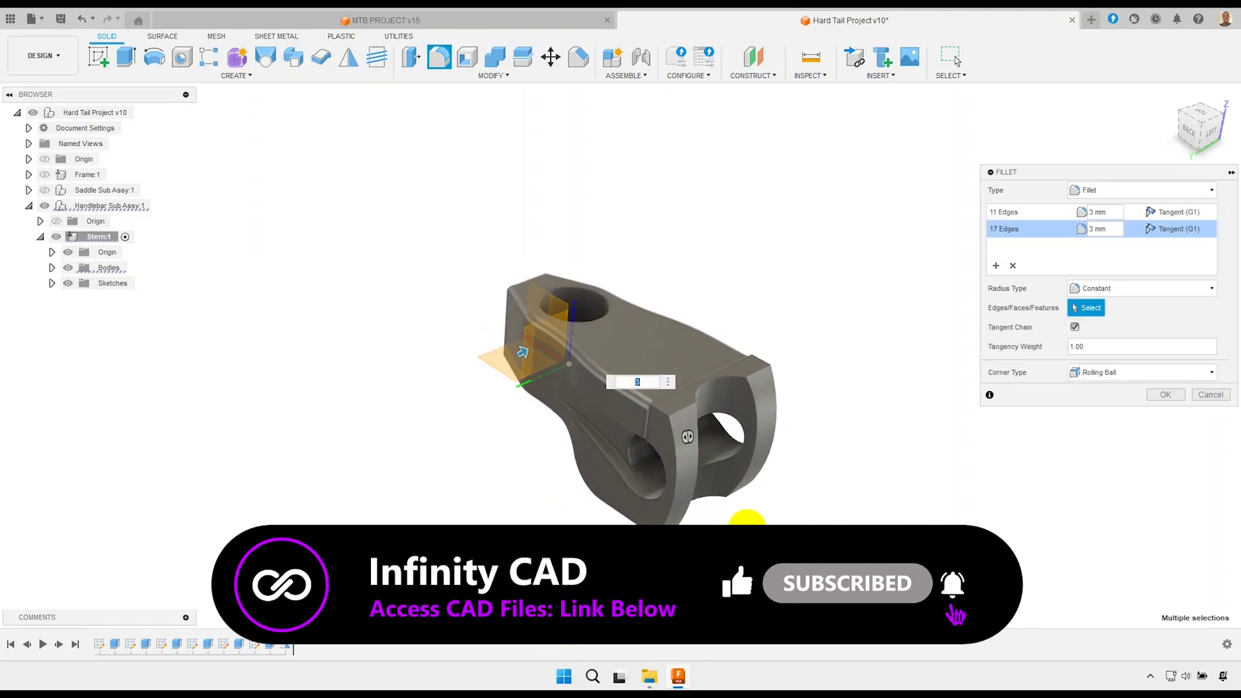
{"action": "scroll", "coordinate": [748, 515], "scroll_direction": "up", "scroll_amount": 3}
{"action": "left_click", "coordinate": [996, 269]}
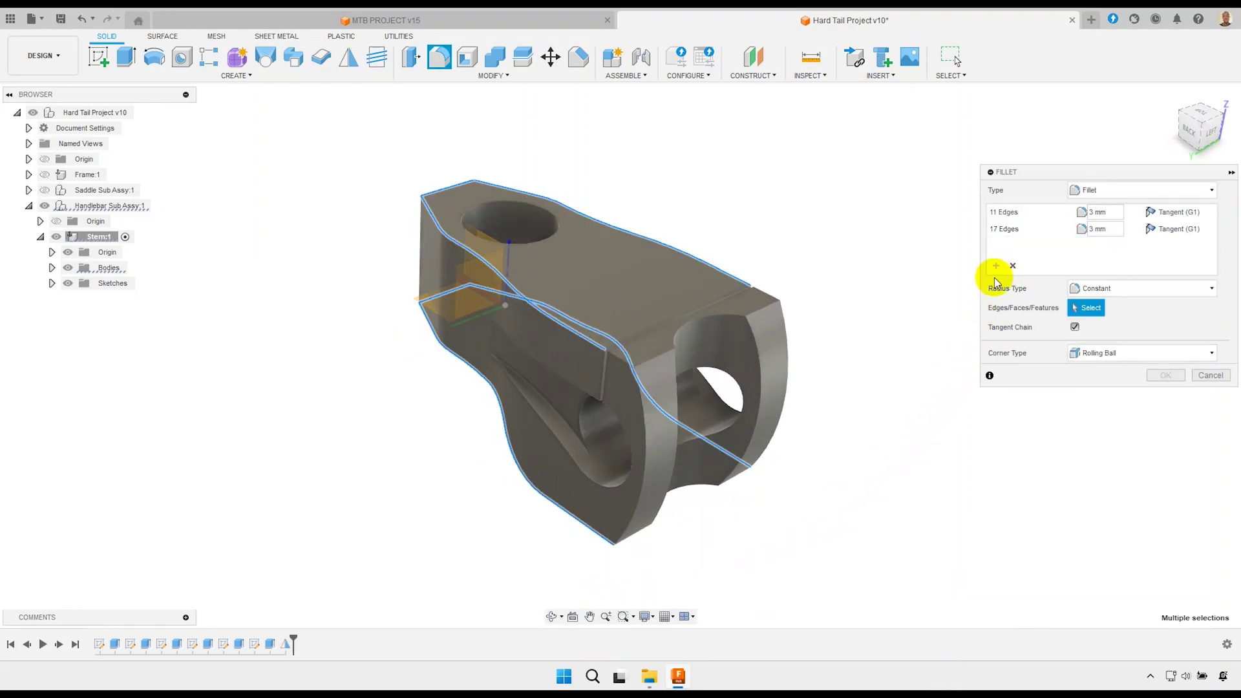
{"action": "left_click", "coordinate": [638, 480]}
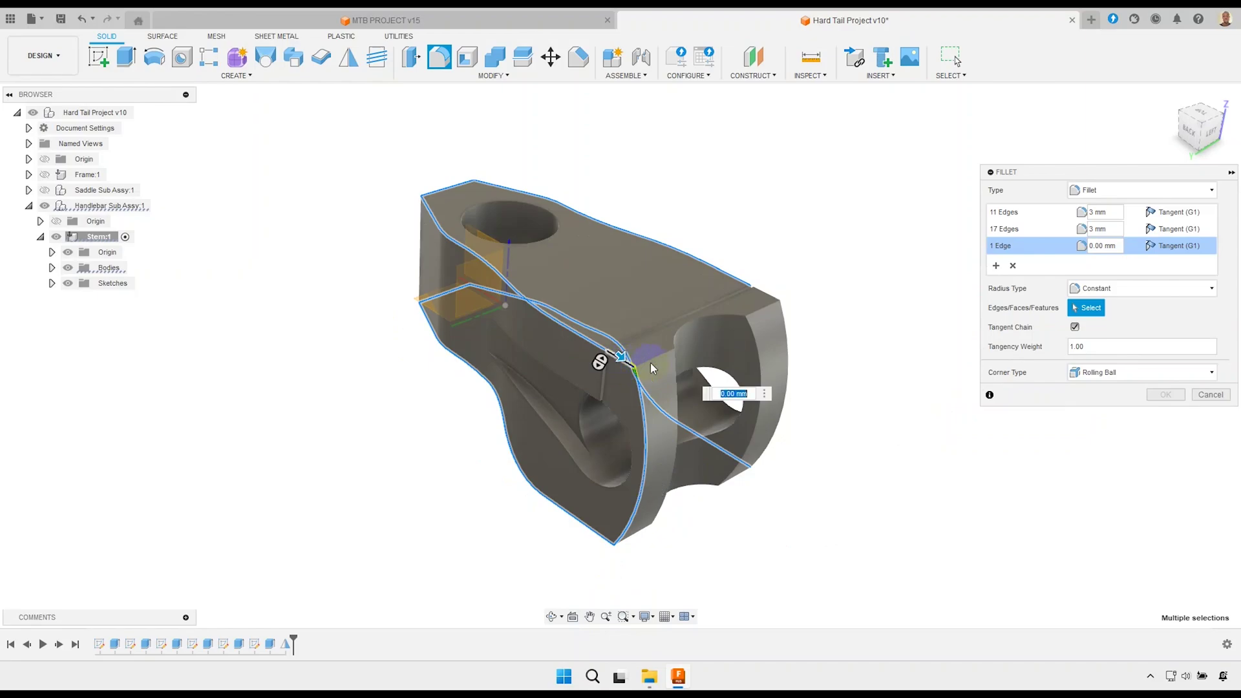
{"action": "left_click", "coordinate": [764, 290]}
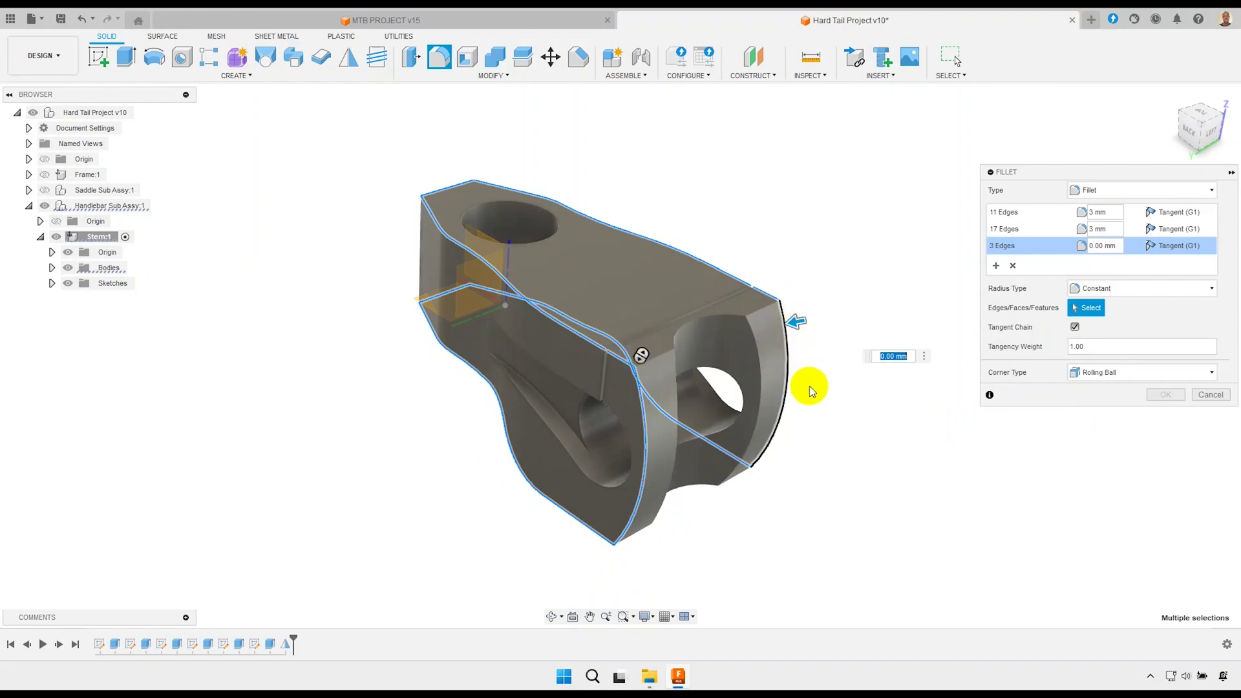
{"action": "left_click", "coordinate": [759, 414]}
{"action": "middle_click_drag", "start_coordinate": [760, 413], "coordinate": [642, 372], "text": "shift"}
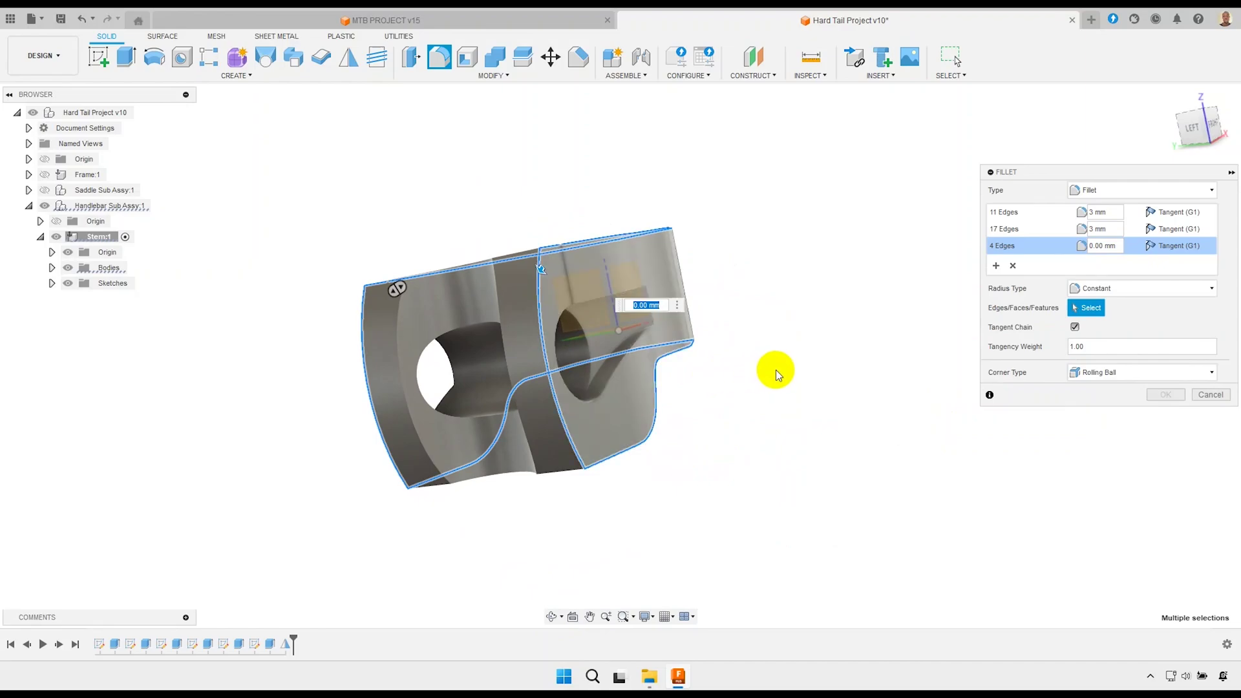
{"action": "type", "text": "2"}
{"action": "key", "text": "Return"}
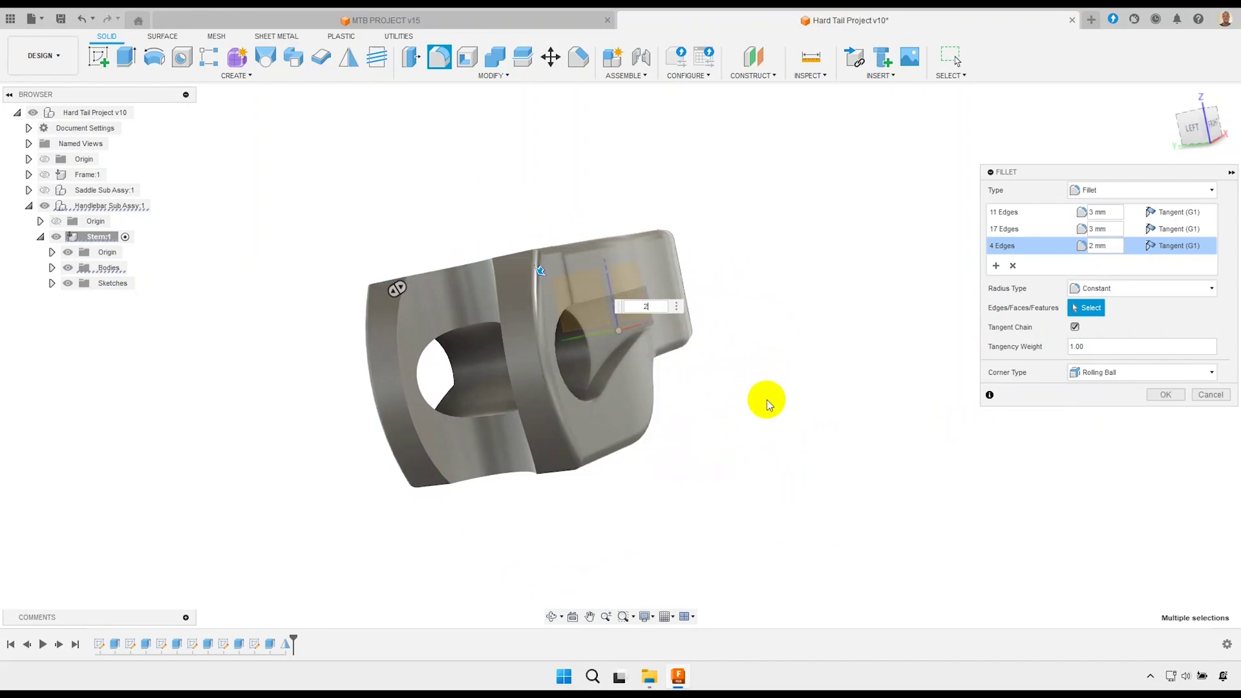
{"action": "middle_click_drag", "start_coordinate": [711, 444], "coordinate": [796, 448], "text": "shift"}
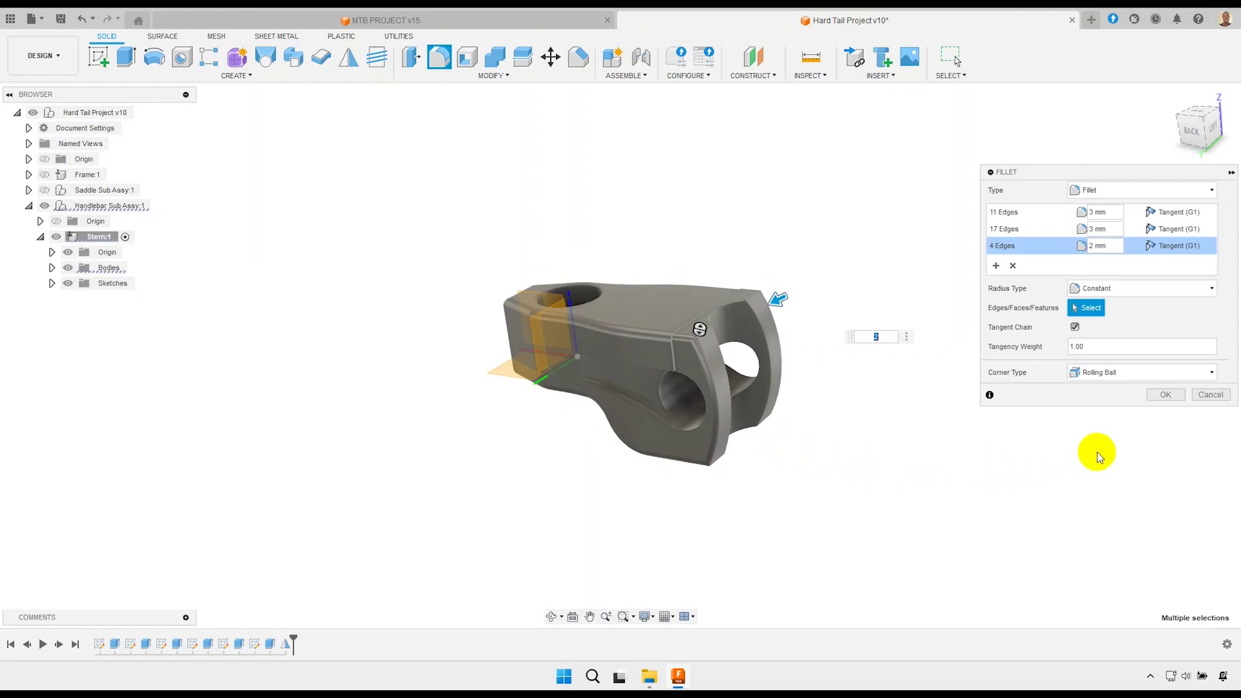
{"action": "left_click", "coordinate": [1165, 394]}
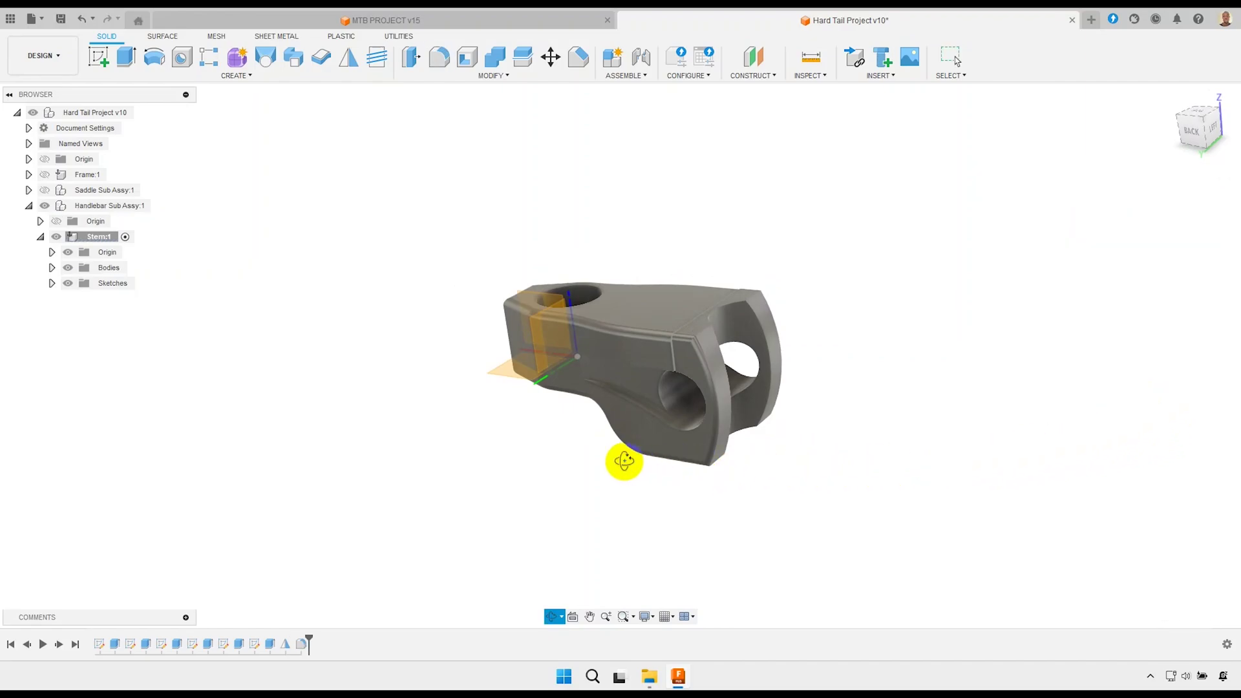
{"action": "middle_click_drag", "start_coordinate": [624, 461], "coordinate": [606, 367], "text": "shift"}
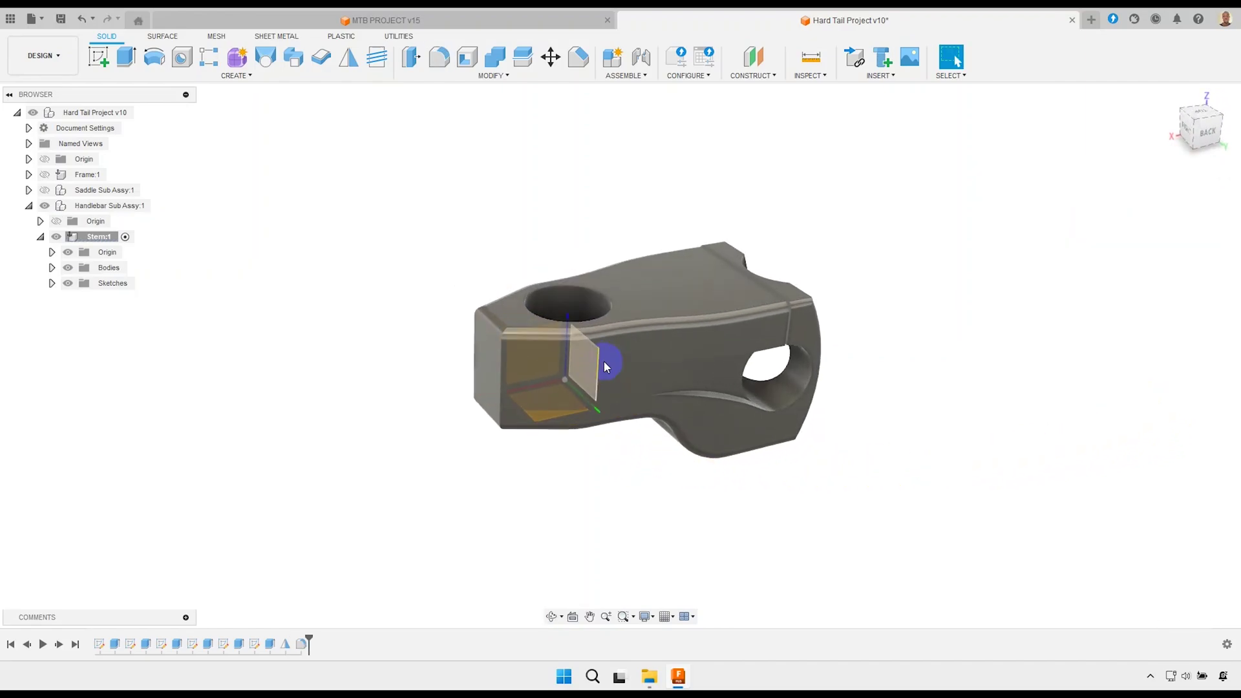
Hide the Stem Origin planes, then fillet the stem's front vertical edges at 3 mm.
{"action": "scroll", "coordinate": [606, 367], "scroll_direction": "up", "scroll_amount": 2}
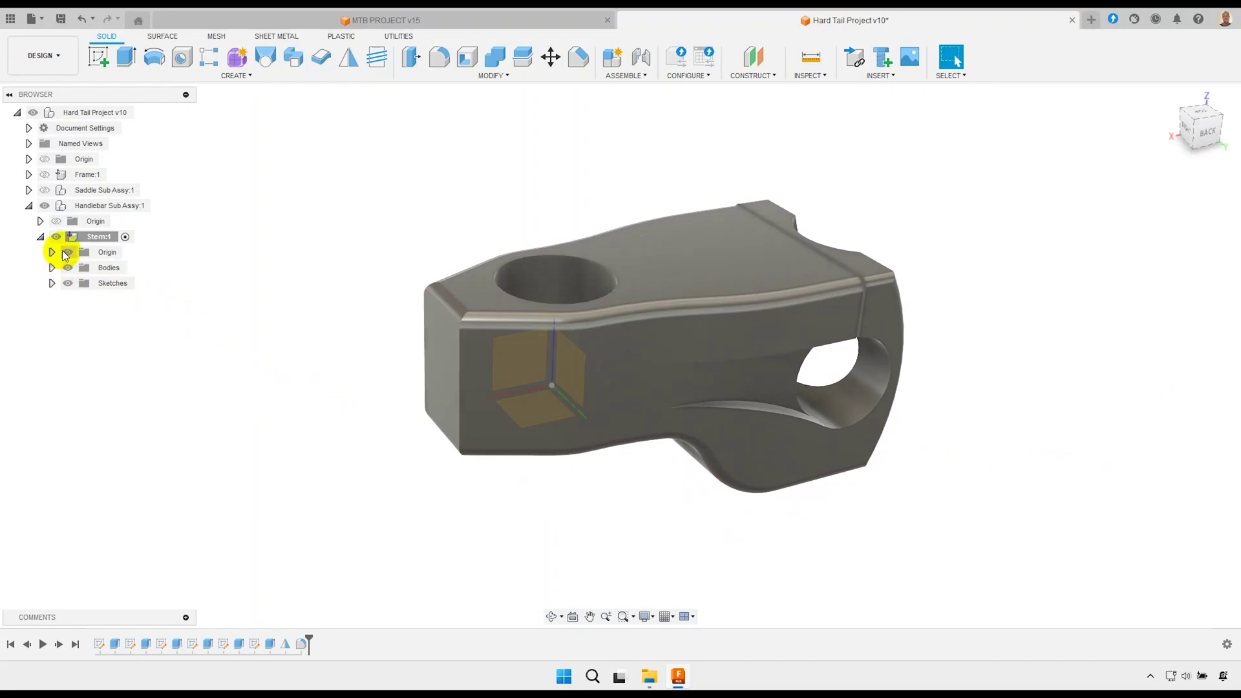
{"action": "left_click", "coordinate": [67, 252]}
{"action": "middle_click_drag", "start_coordinate": [575, 452], "coordinate": [472, 415], "text": "shift"}
{"action": "left_click", "coordinate": [458, 410]}
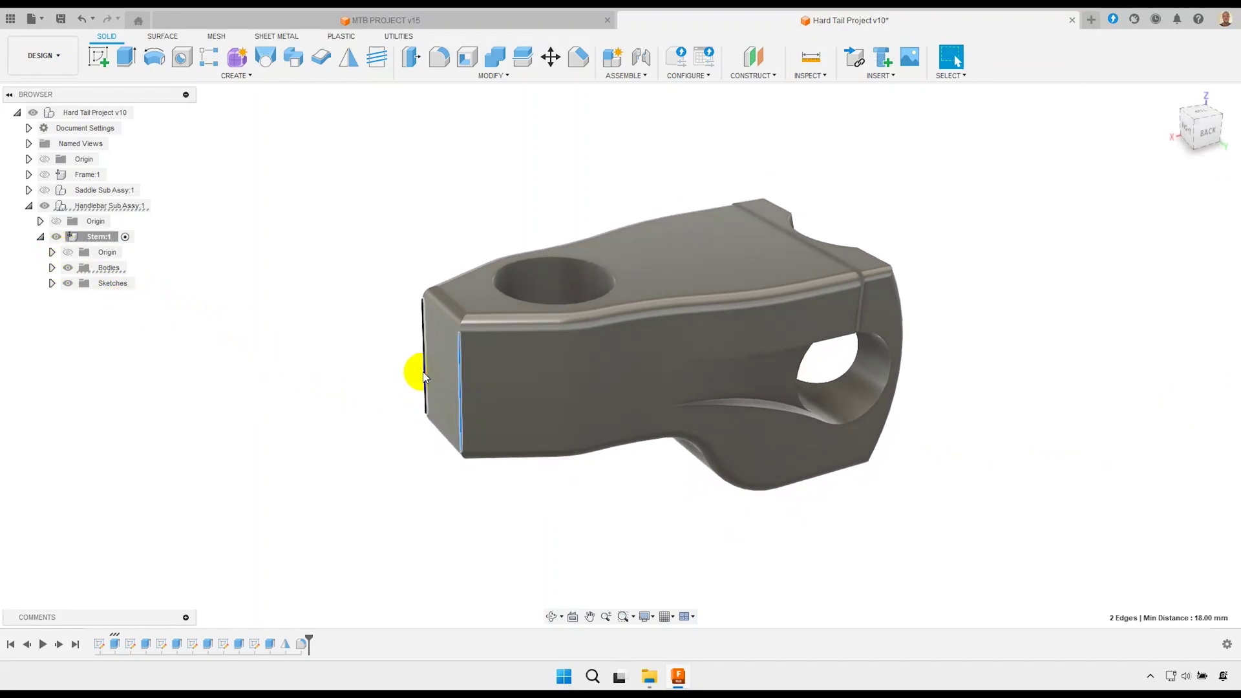
{"action": "left_click", "coordinate": [439, 57]}
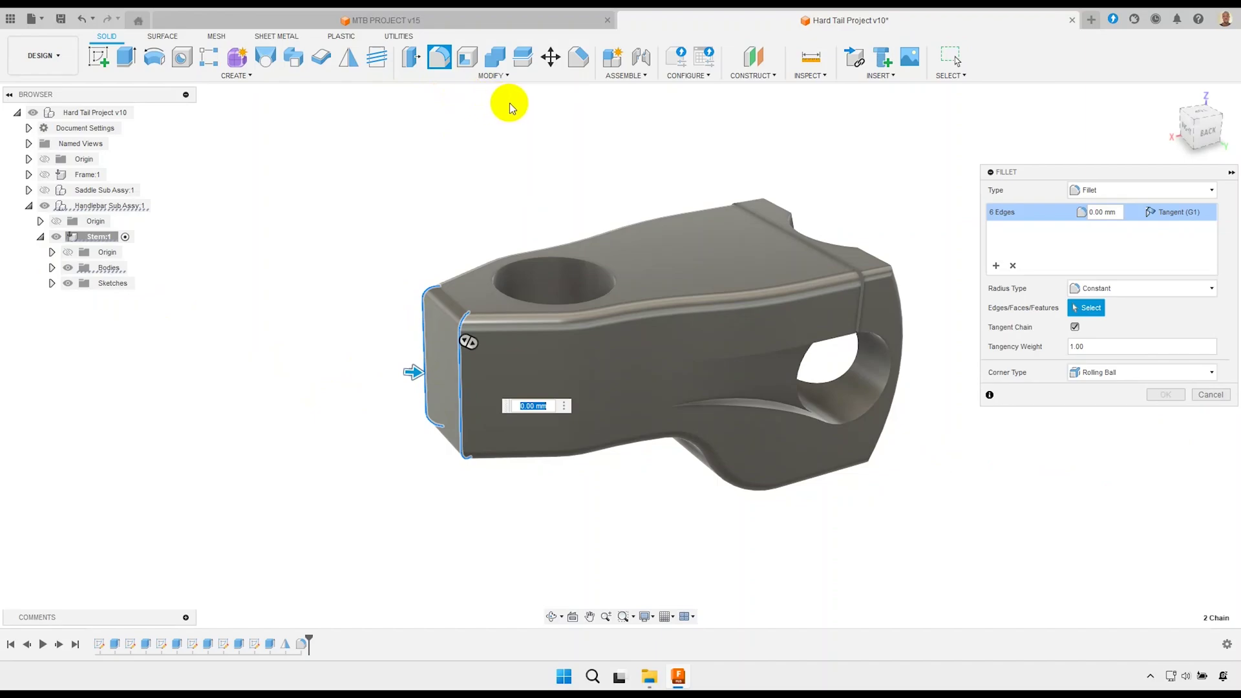
{"action": "type", "text": "1"}
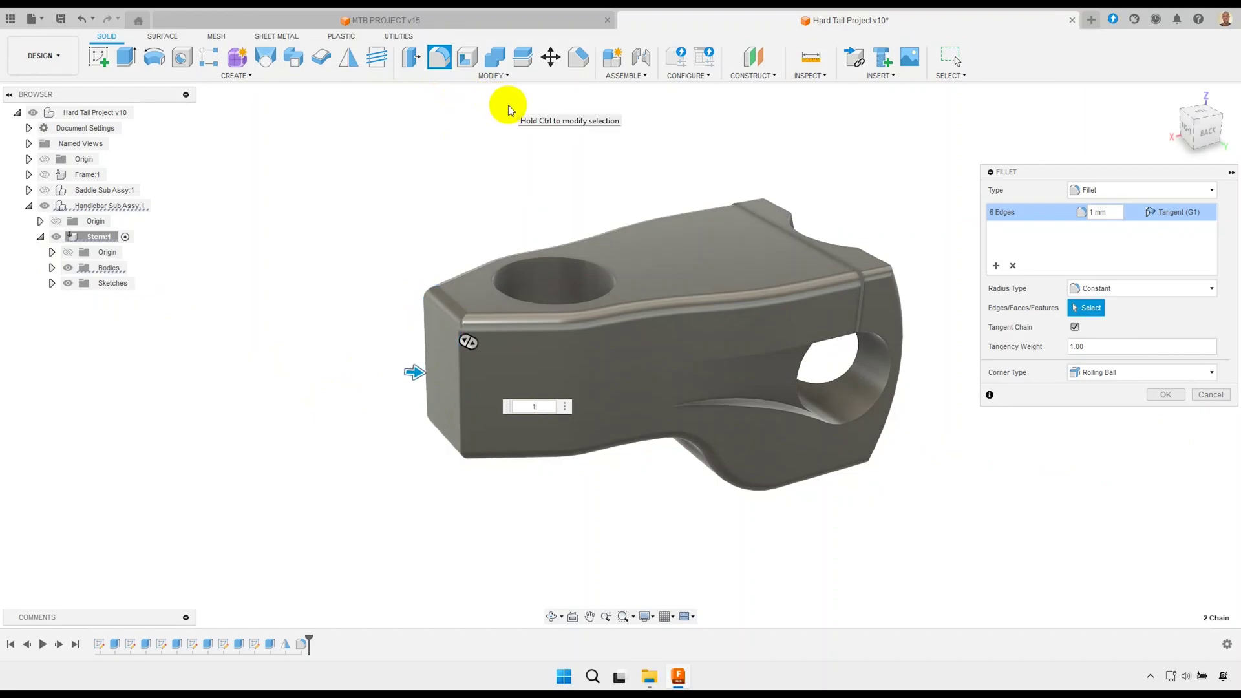
{"action": "key", "text": "BackSpace"}
{"action": "type", "text": "3"}
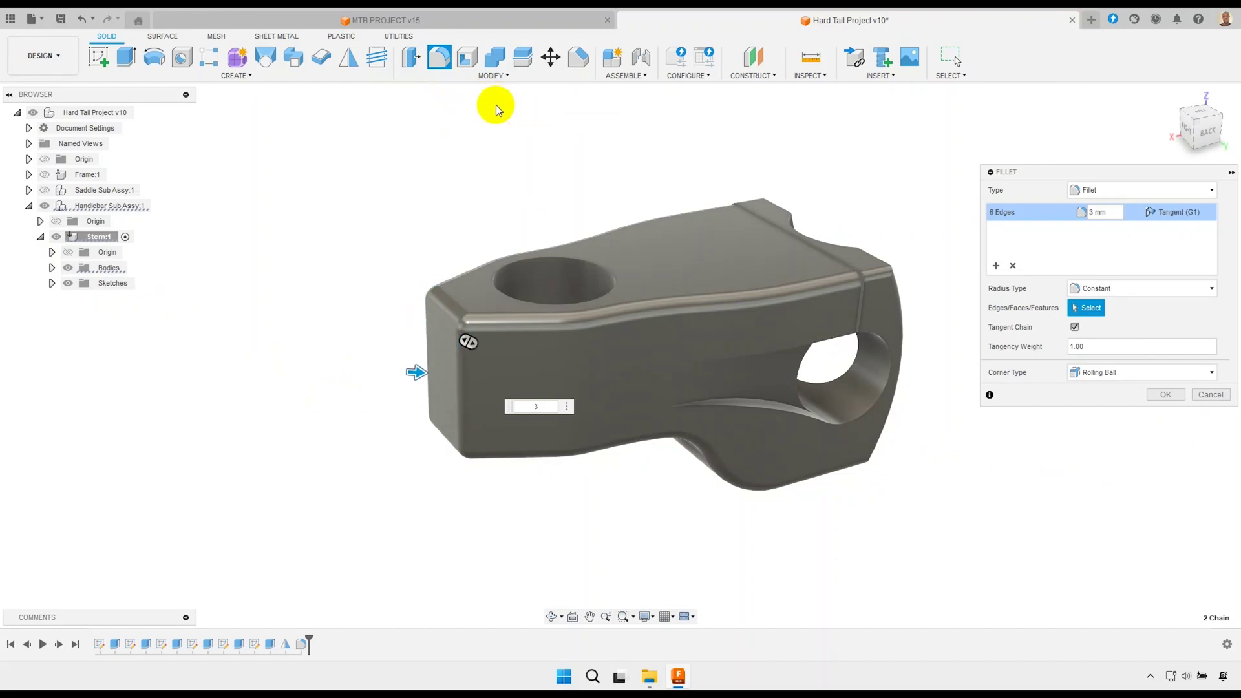
{"action": "left_click", "coordinate": [1161, 395]}
{"action": "mouse_move", "coordinate": [747, 396]}
{"action": "middle_mouse_down", "text": "shift"}
{"action": "mouse_move", "coordinate": [588, 377]}
{"action": "mouse_move", "coordinate": [673, 380]}
{"action": "mouse_move", "coordinate": [676, 319]}
{"action": "mouse_move", "coordinate": [709, 401]}
{"action": "mouse_move", "coordinate": [730, 401]}
{"action": "mouse_move", "coordinate": [661, 378]}
{"action": "middle_mouse_up", "text": "shift"}
{"action": "left_click", "coordinate": [925, 279]}
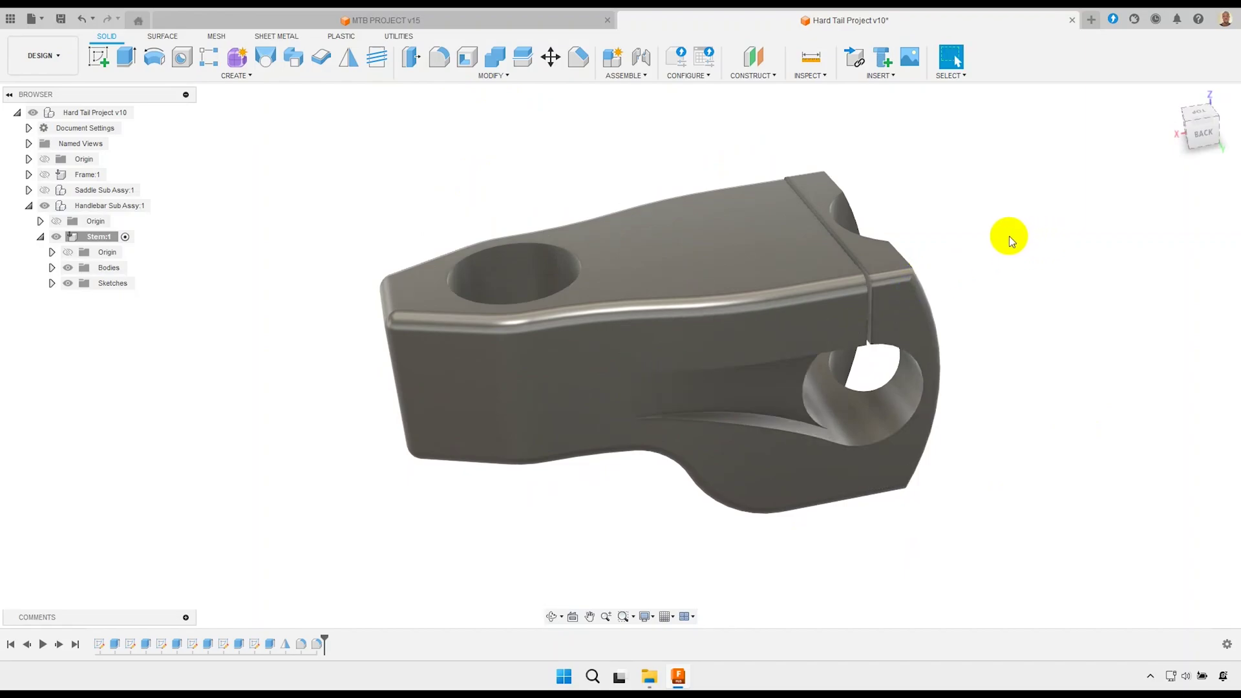
Save a new version of the design and clear the Stem component selection.
{"action": "key", "text": "ctrl+s"}
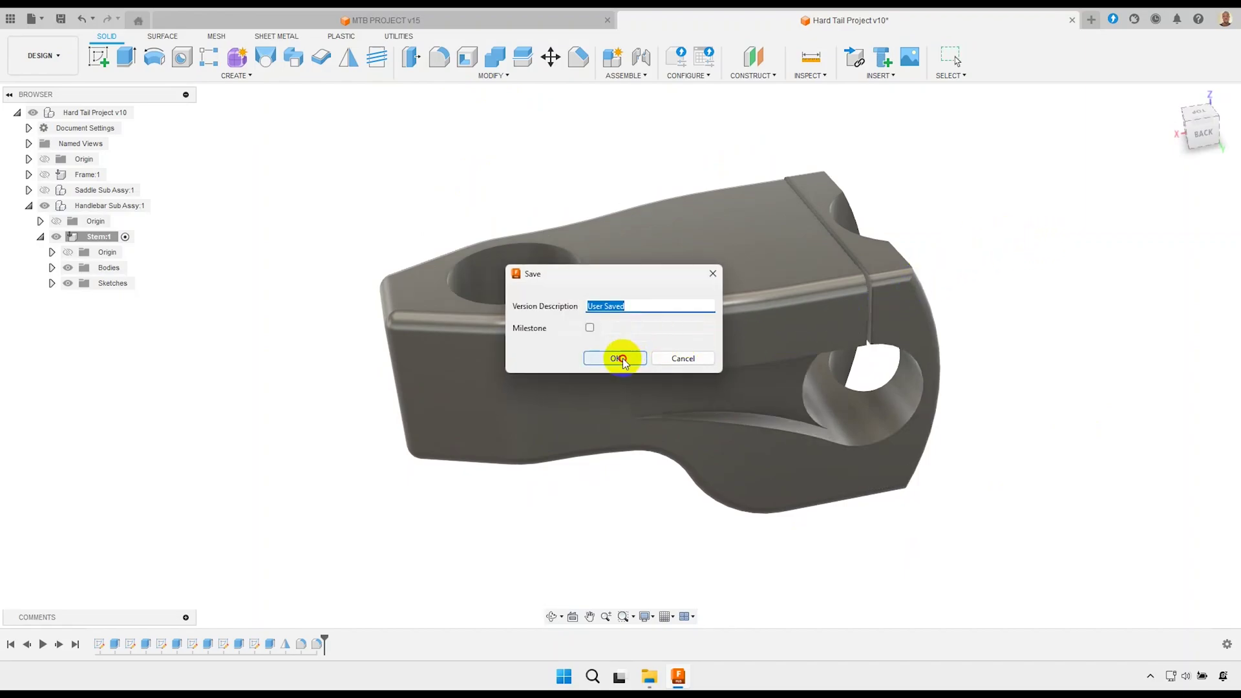
{"action": "left_click", "coordinate": [619, 358]}
{"action": "right_click", "coordinate": [109, 239]}
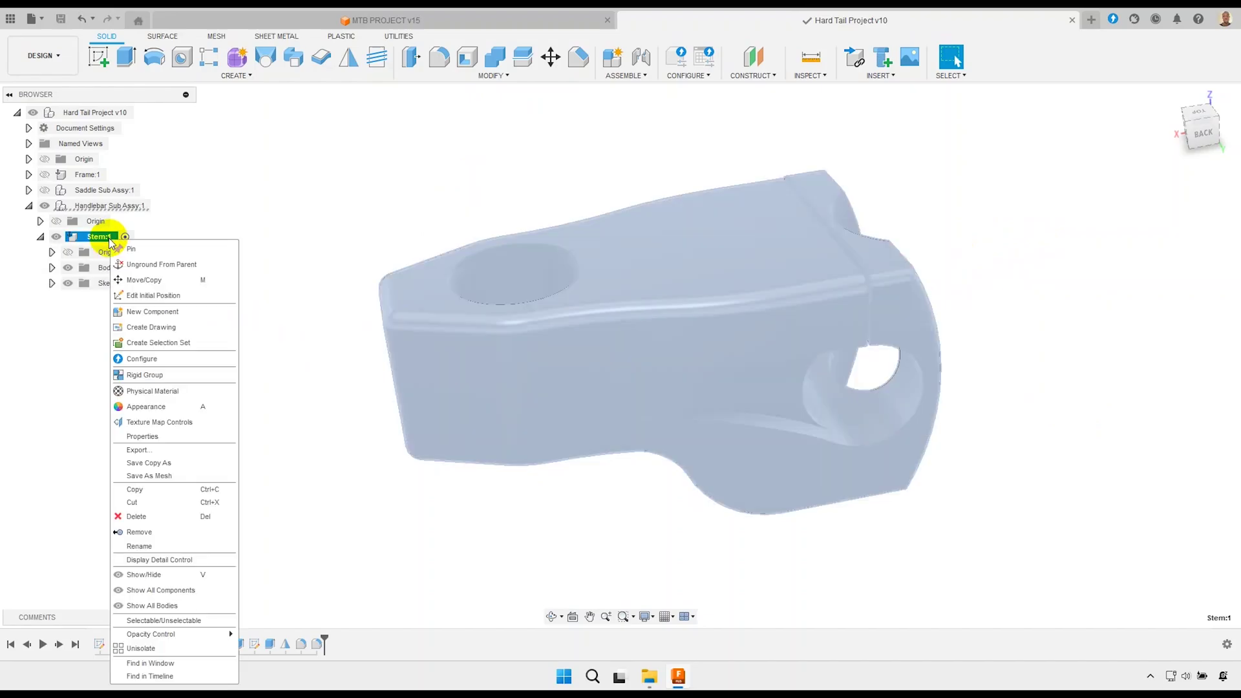
{"action": "left_click", "coordinate": [133, 640]}
{"action": "left_click", "coordinate": [76, 332]}
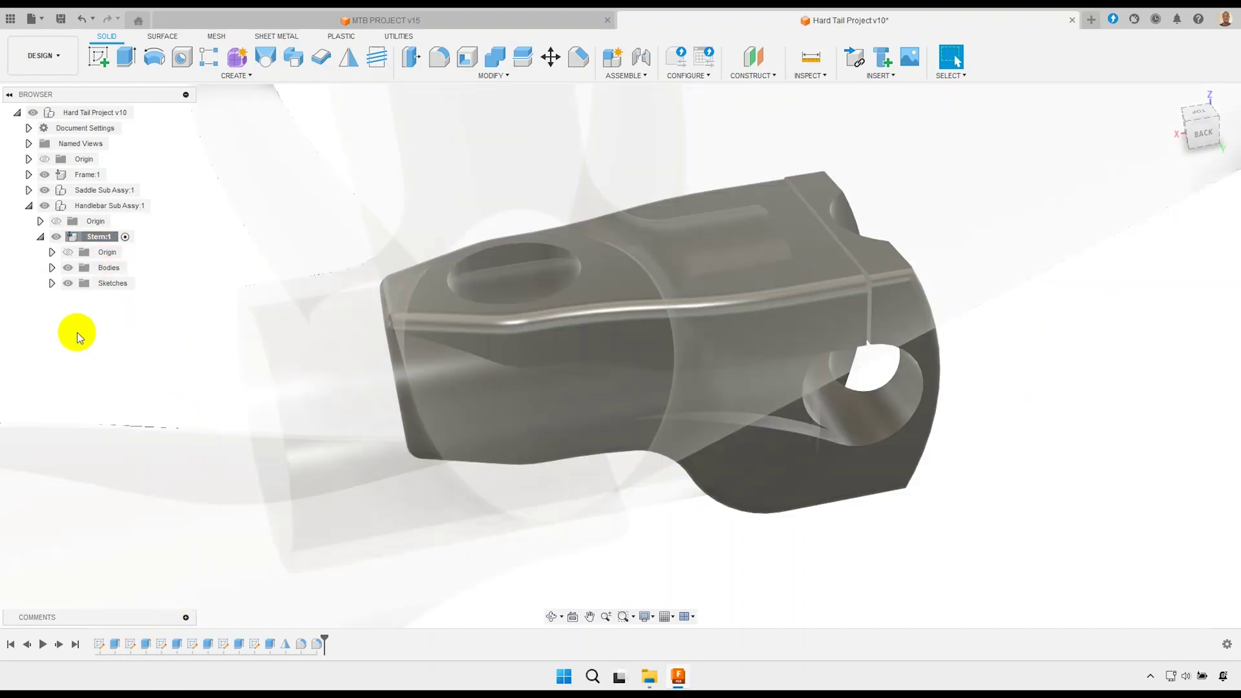
{"action": "left_click", "coordinate": [41, 237]}
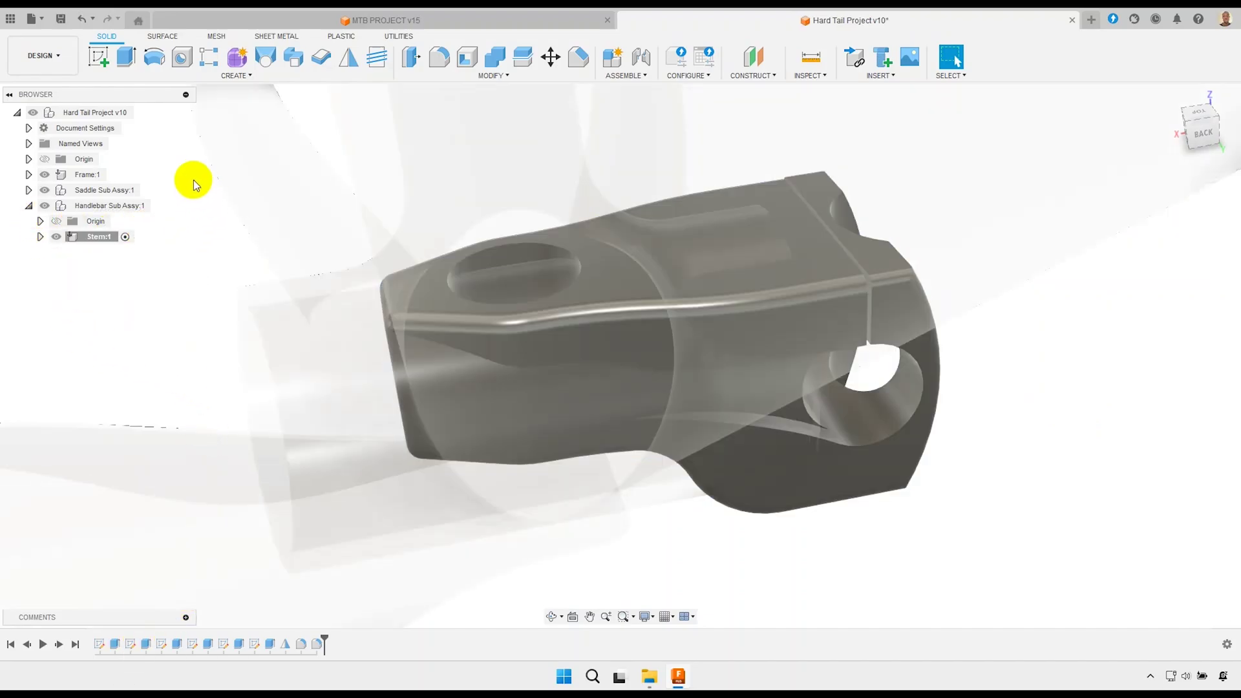
Activate the Hard Tail Project v10 assembly and move the stem beside the frame.
{"action": "double_click", "coordinate": [126, 112]}
{"action": "scroll", "coordinate": [517, 255], "scroll_direction": "down", "scroll_amount": 3}
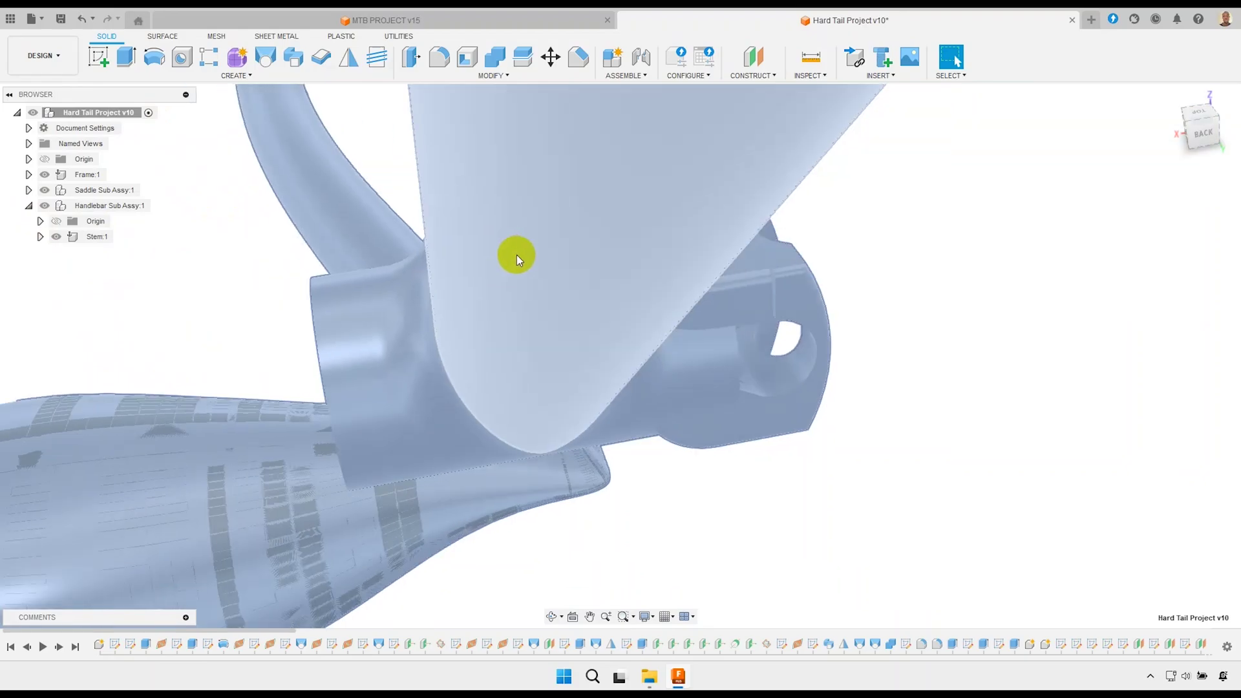
{"action": "scroll", "coordinate": [617, 277], "scroll_direction": "down", "scroll_amount": 2}
{"action": "scroll", "coordinate": [697, 358], "scroll_direction": "down", "scroll_amount": 2}
{"action": "scroll", "coordinate": [727, 325], "scroll_direction": "down", "scroll_amount": 2}
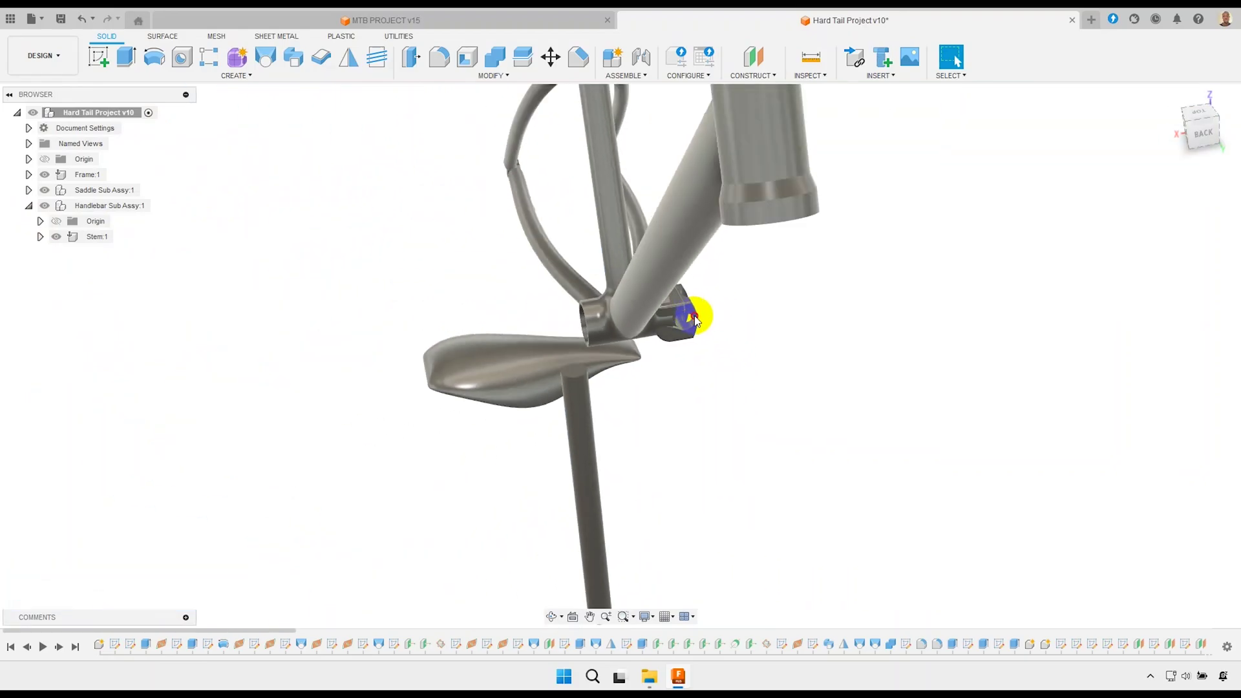
{"action": "left_click_drag", "start_coordinate": [694, 319], "coordinate": [756, 360]}
{"action": "scroll", "coordinate": [787, 324], "scroll_direction": "down", "scroll_amount": 3}
{"action": "scroll", "coordinate": [792, 339], "scroll_direction": "down", "scroll_amount": 2}
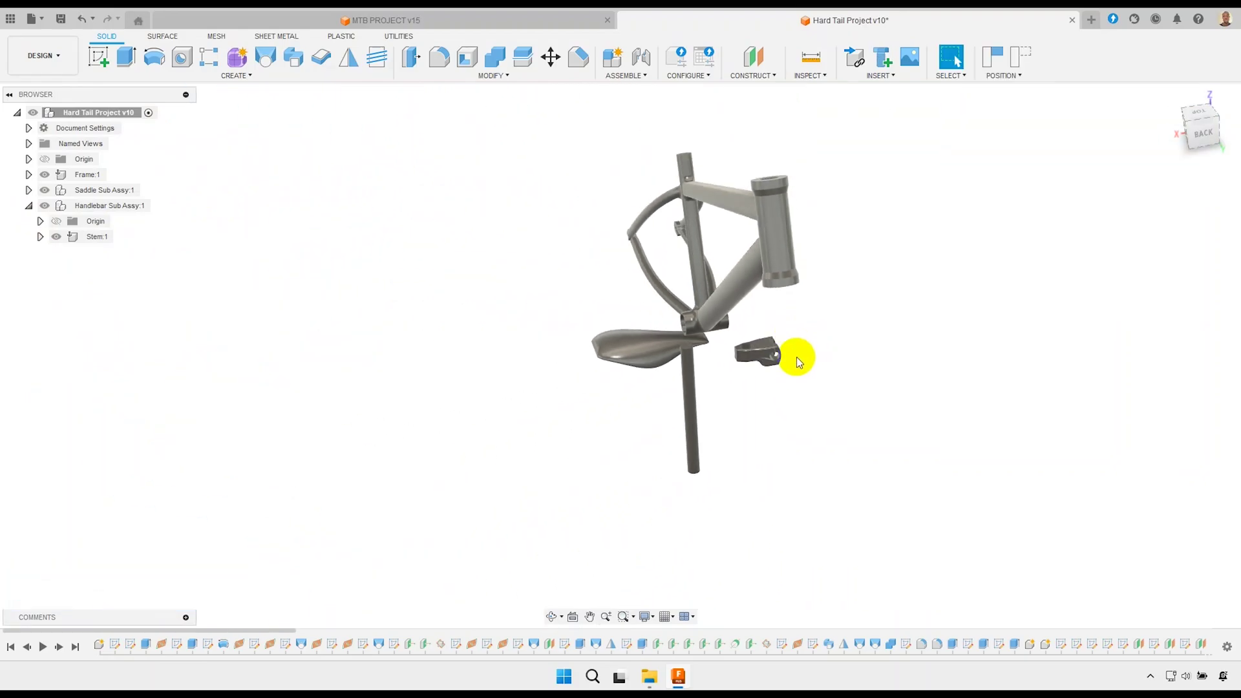